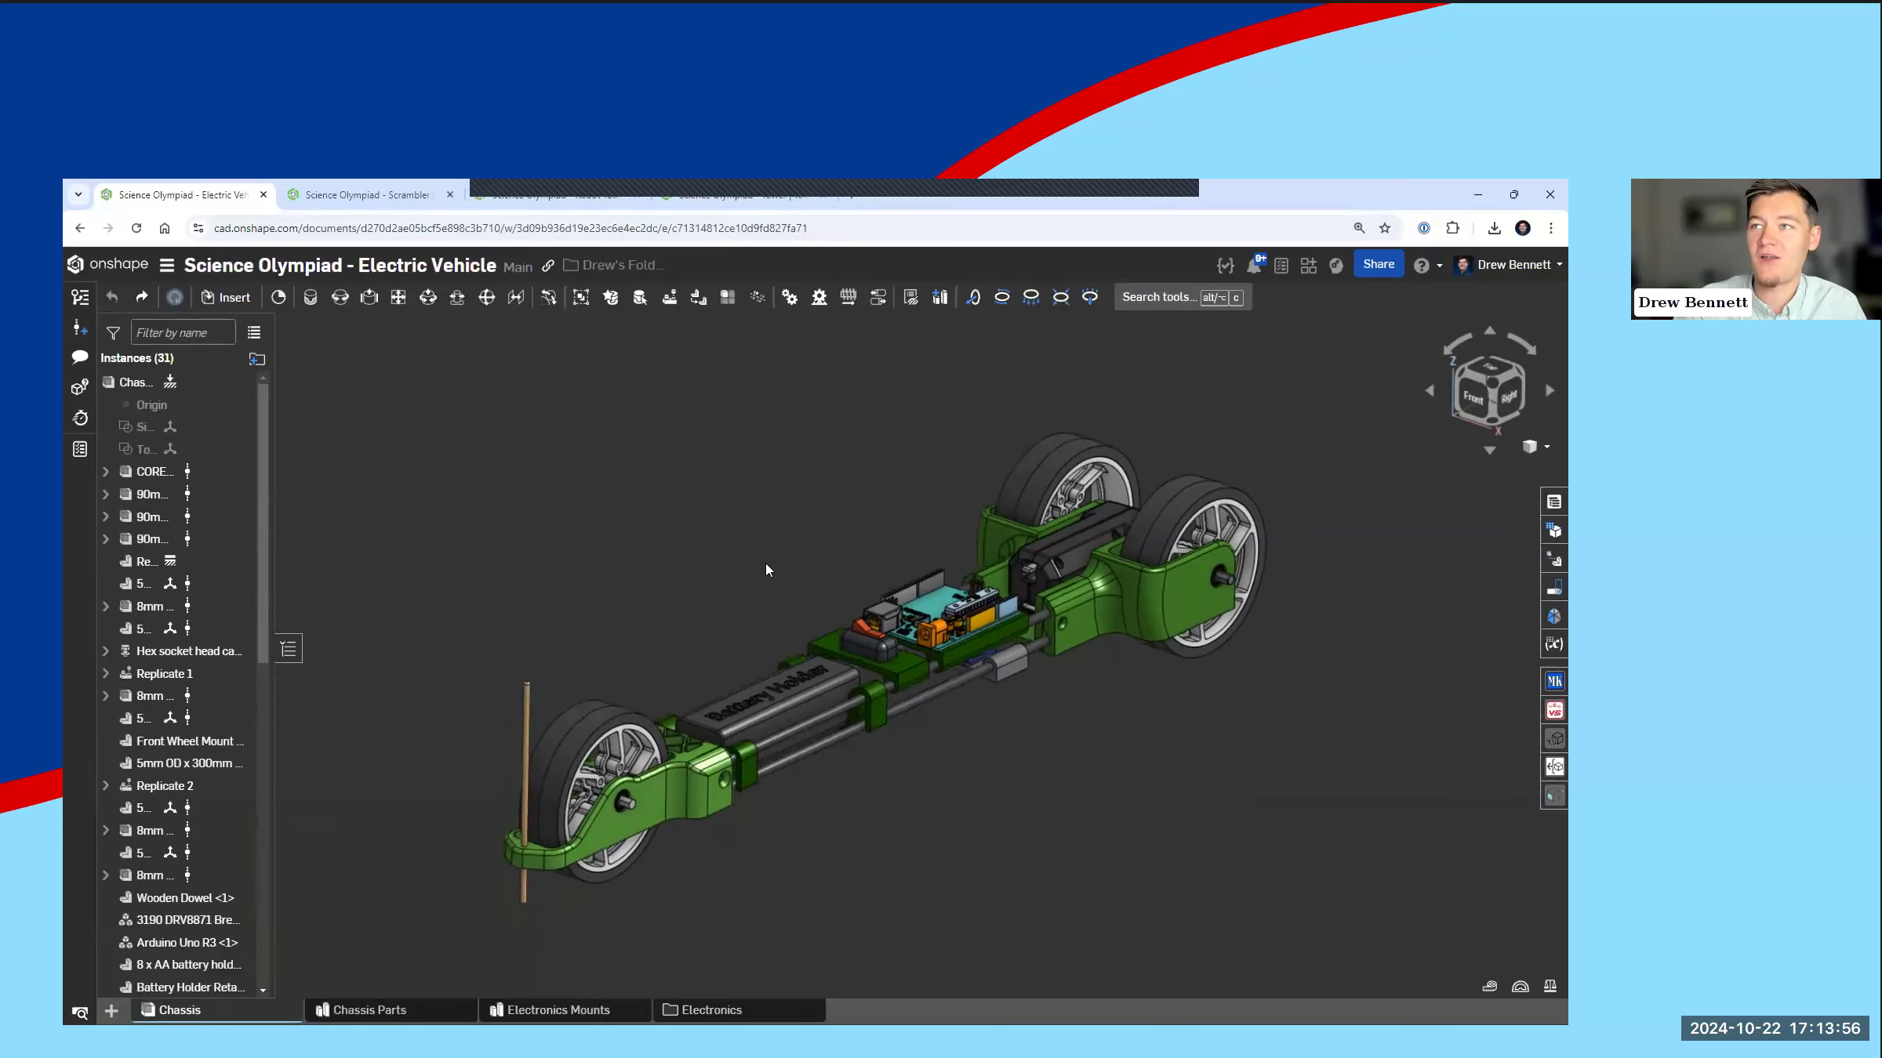
Step: Examine the front wheel's hex axle in the Chassis assembly and look through the Electronics folder's contents
scroll(550, 810, "up", 10)
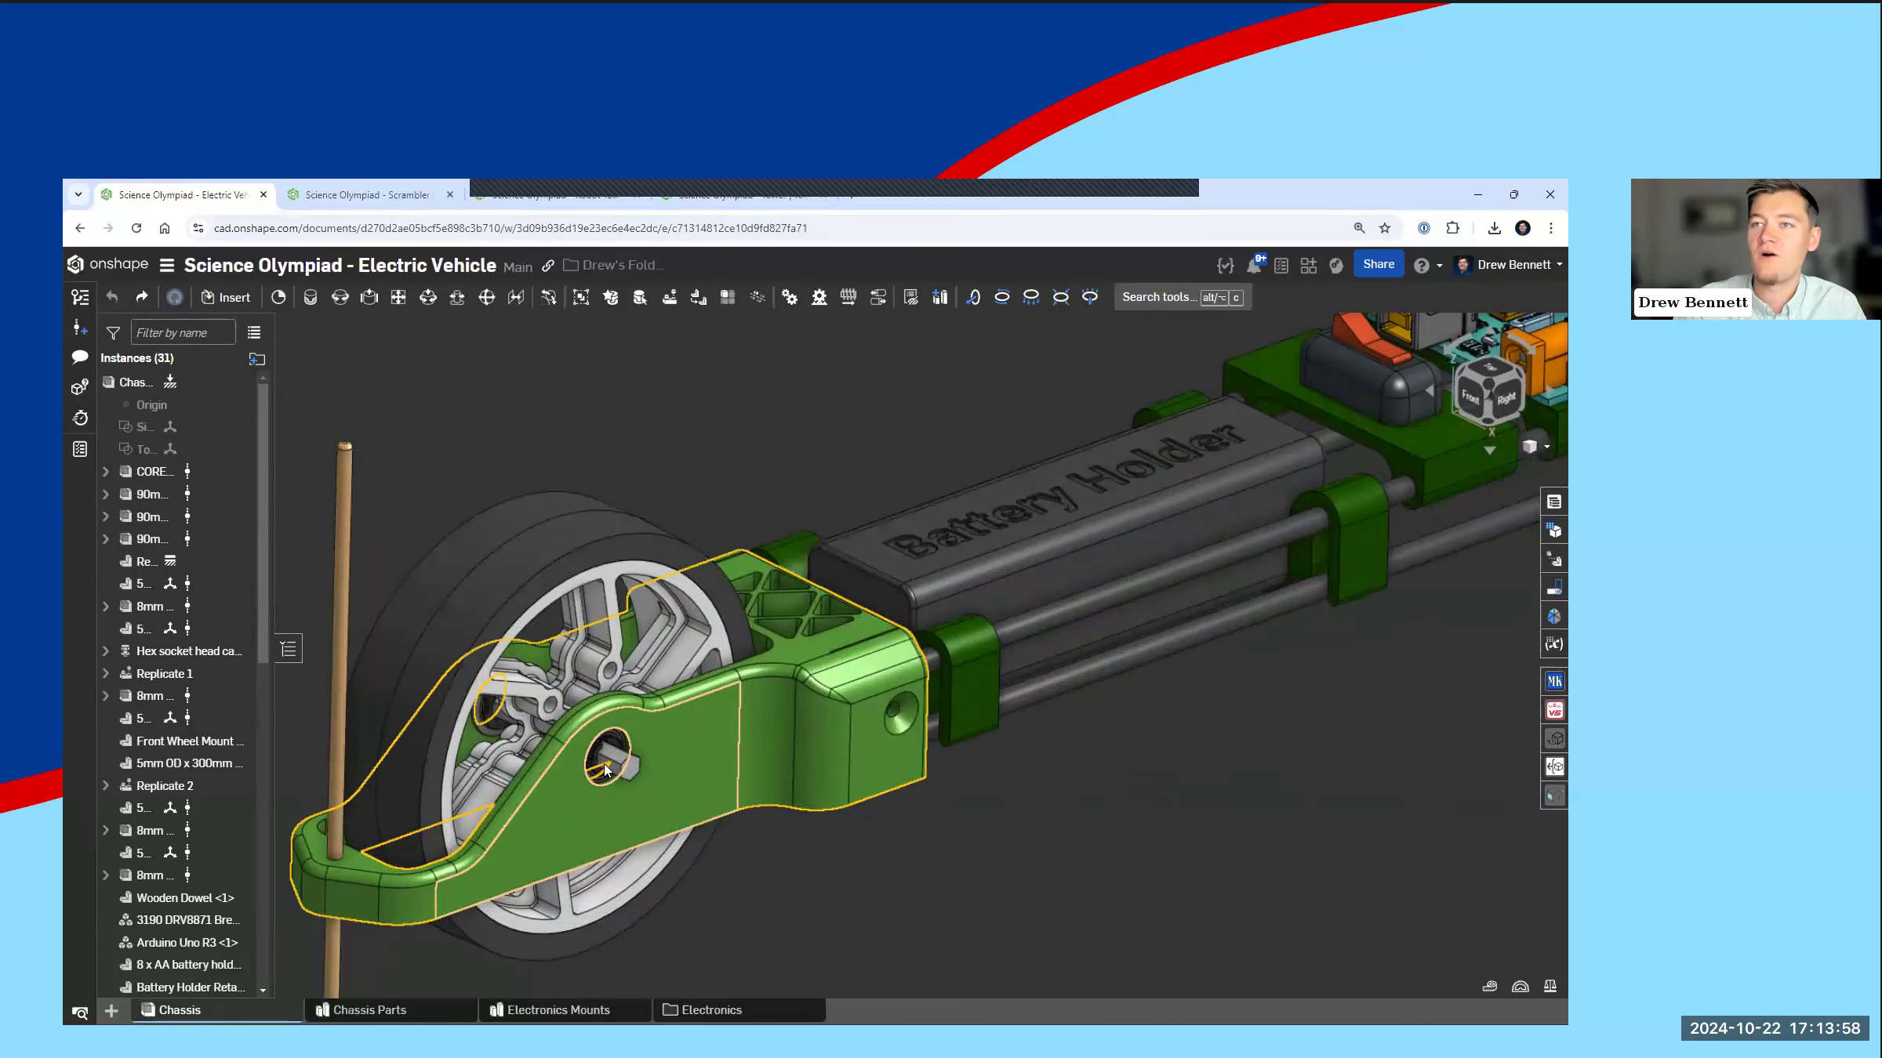
scroll(595, 625, "down", 10)
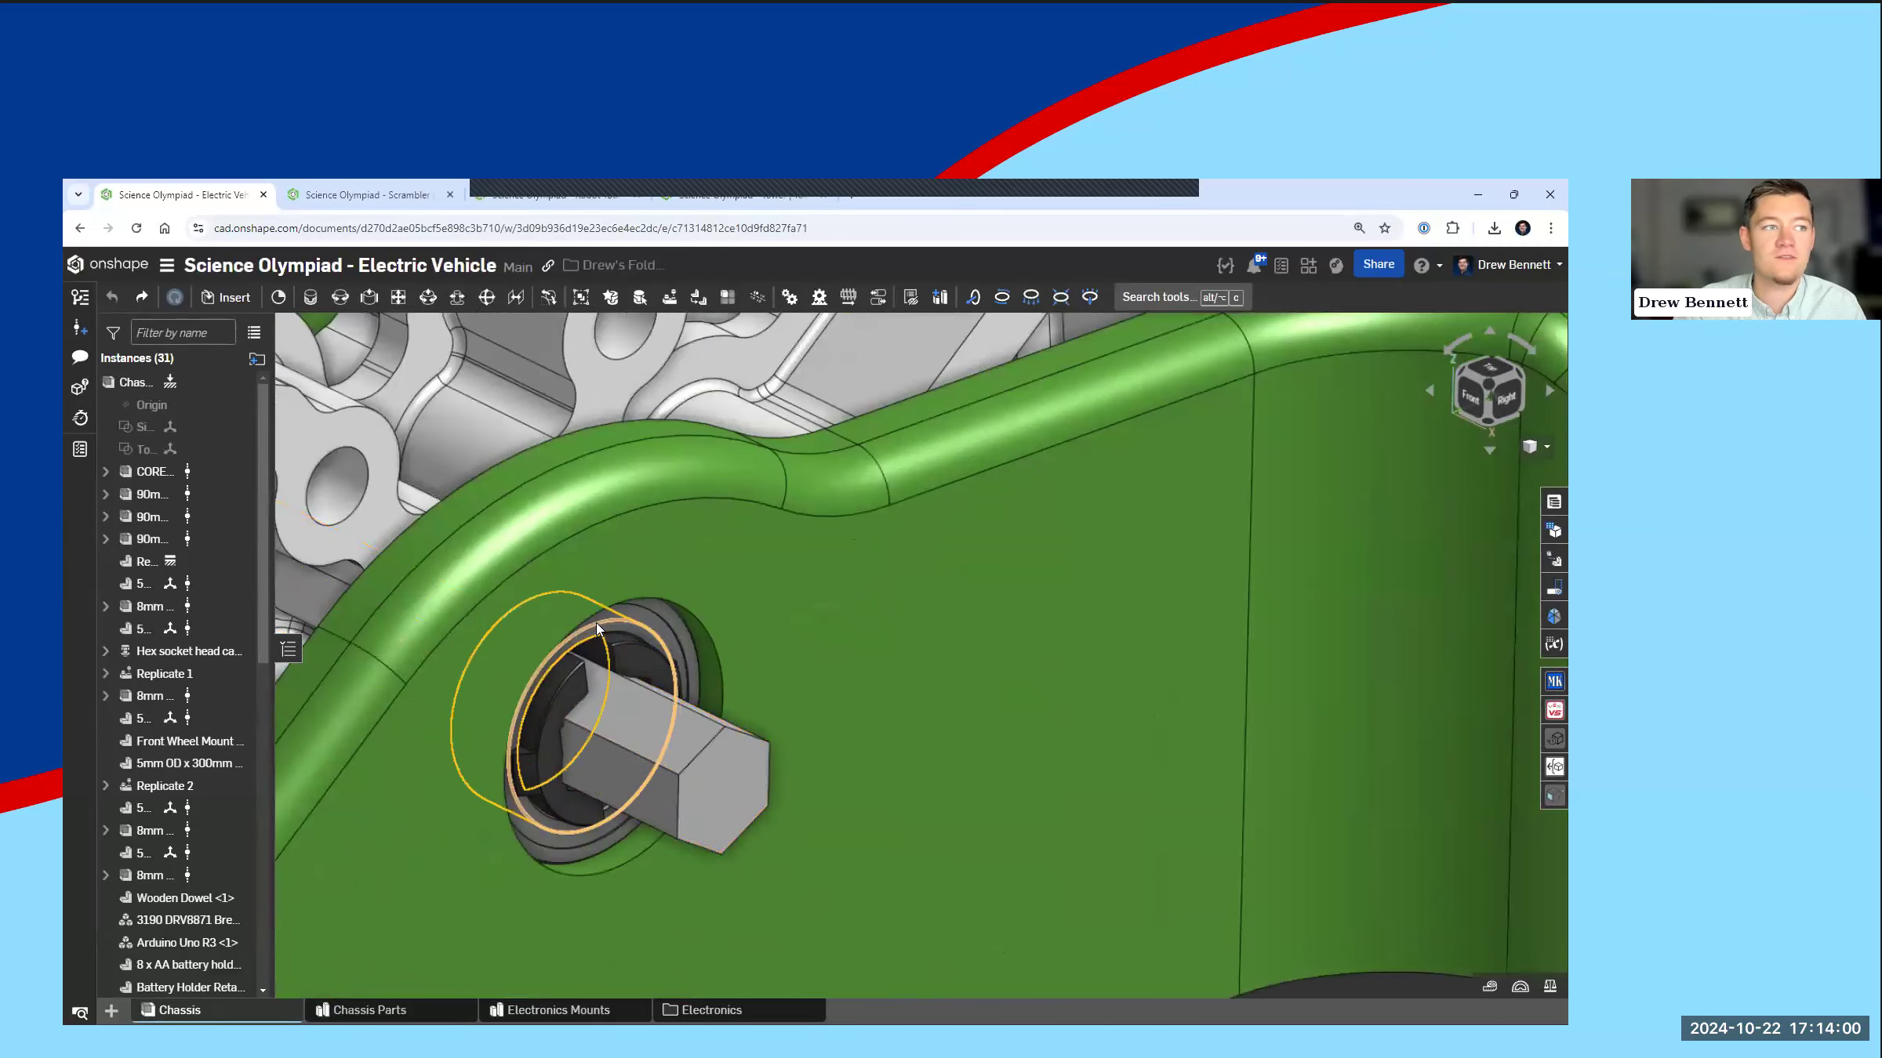
scroll(550, 753, "down", 10)
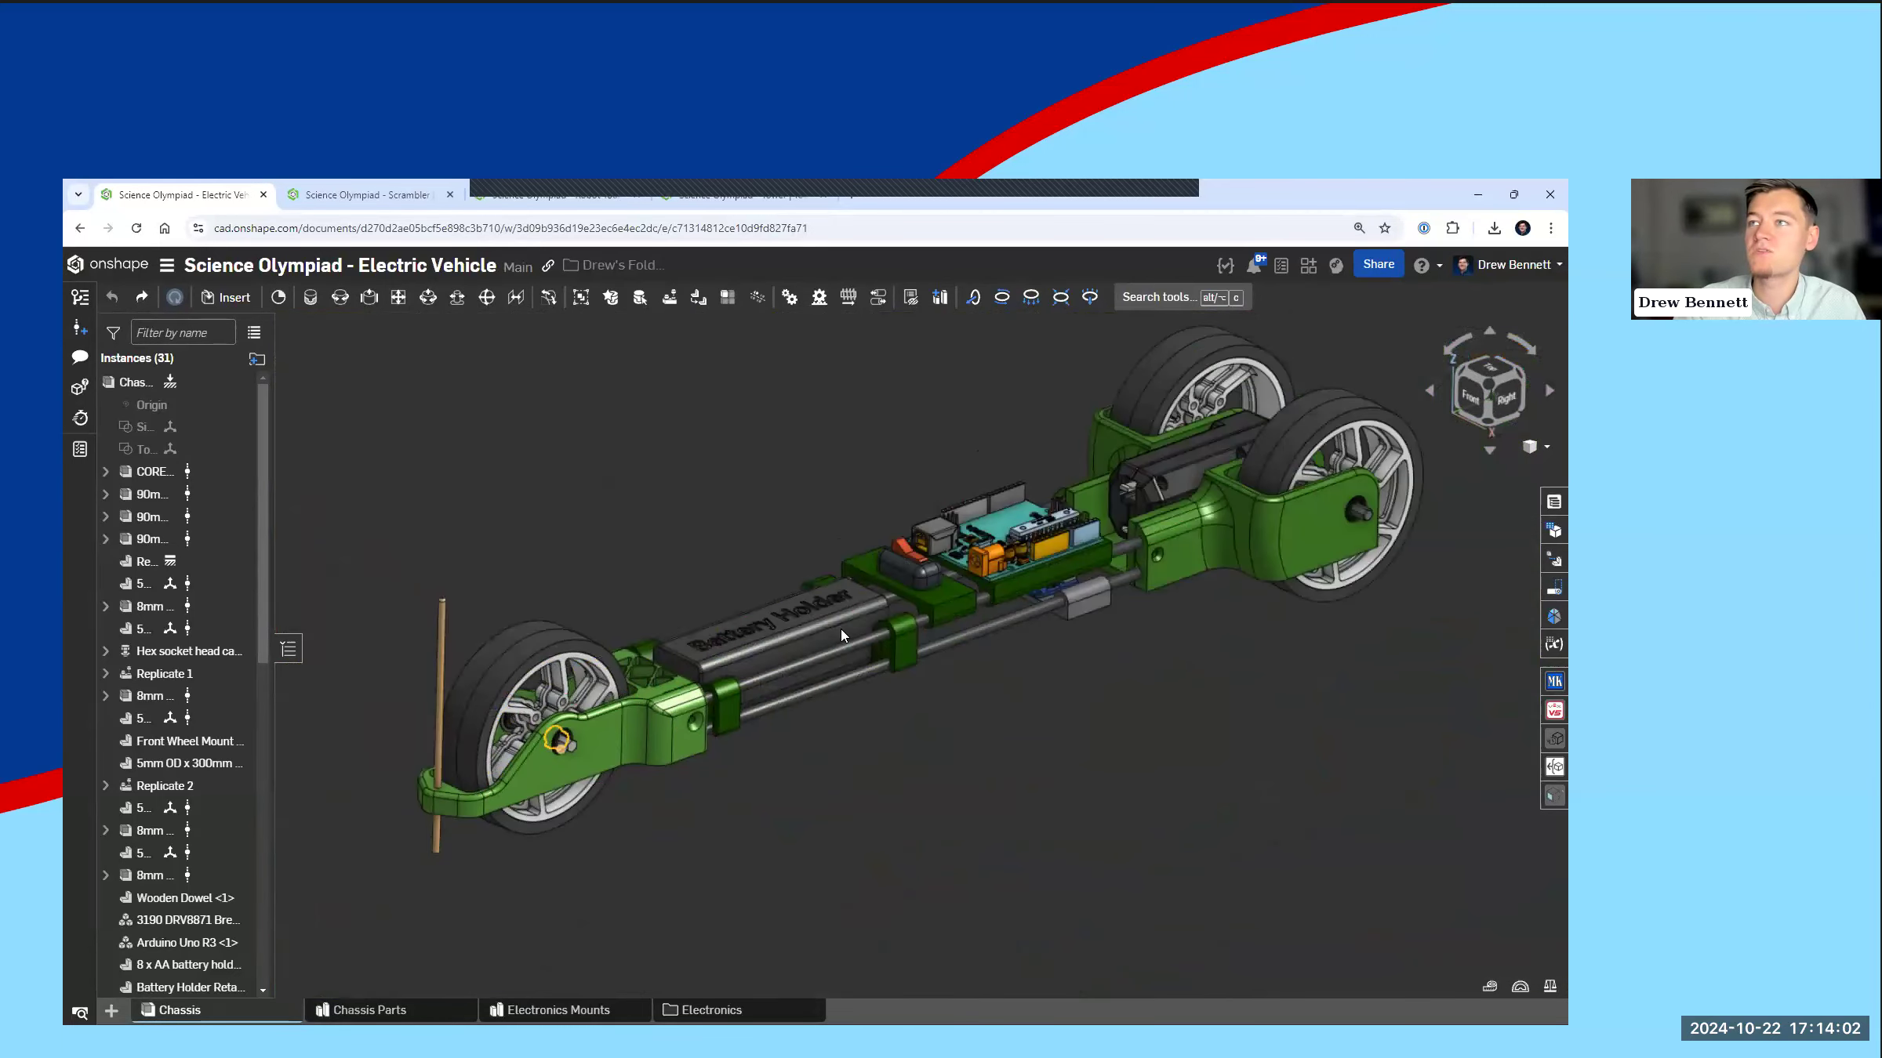
middle_click_drag(851, 572, 852, 564)
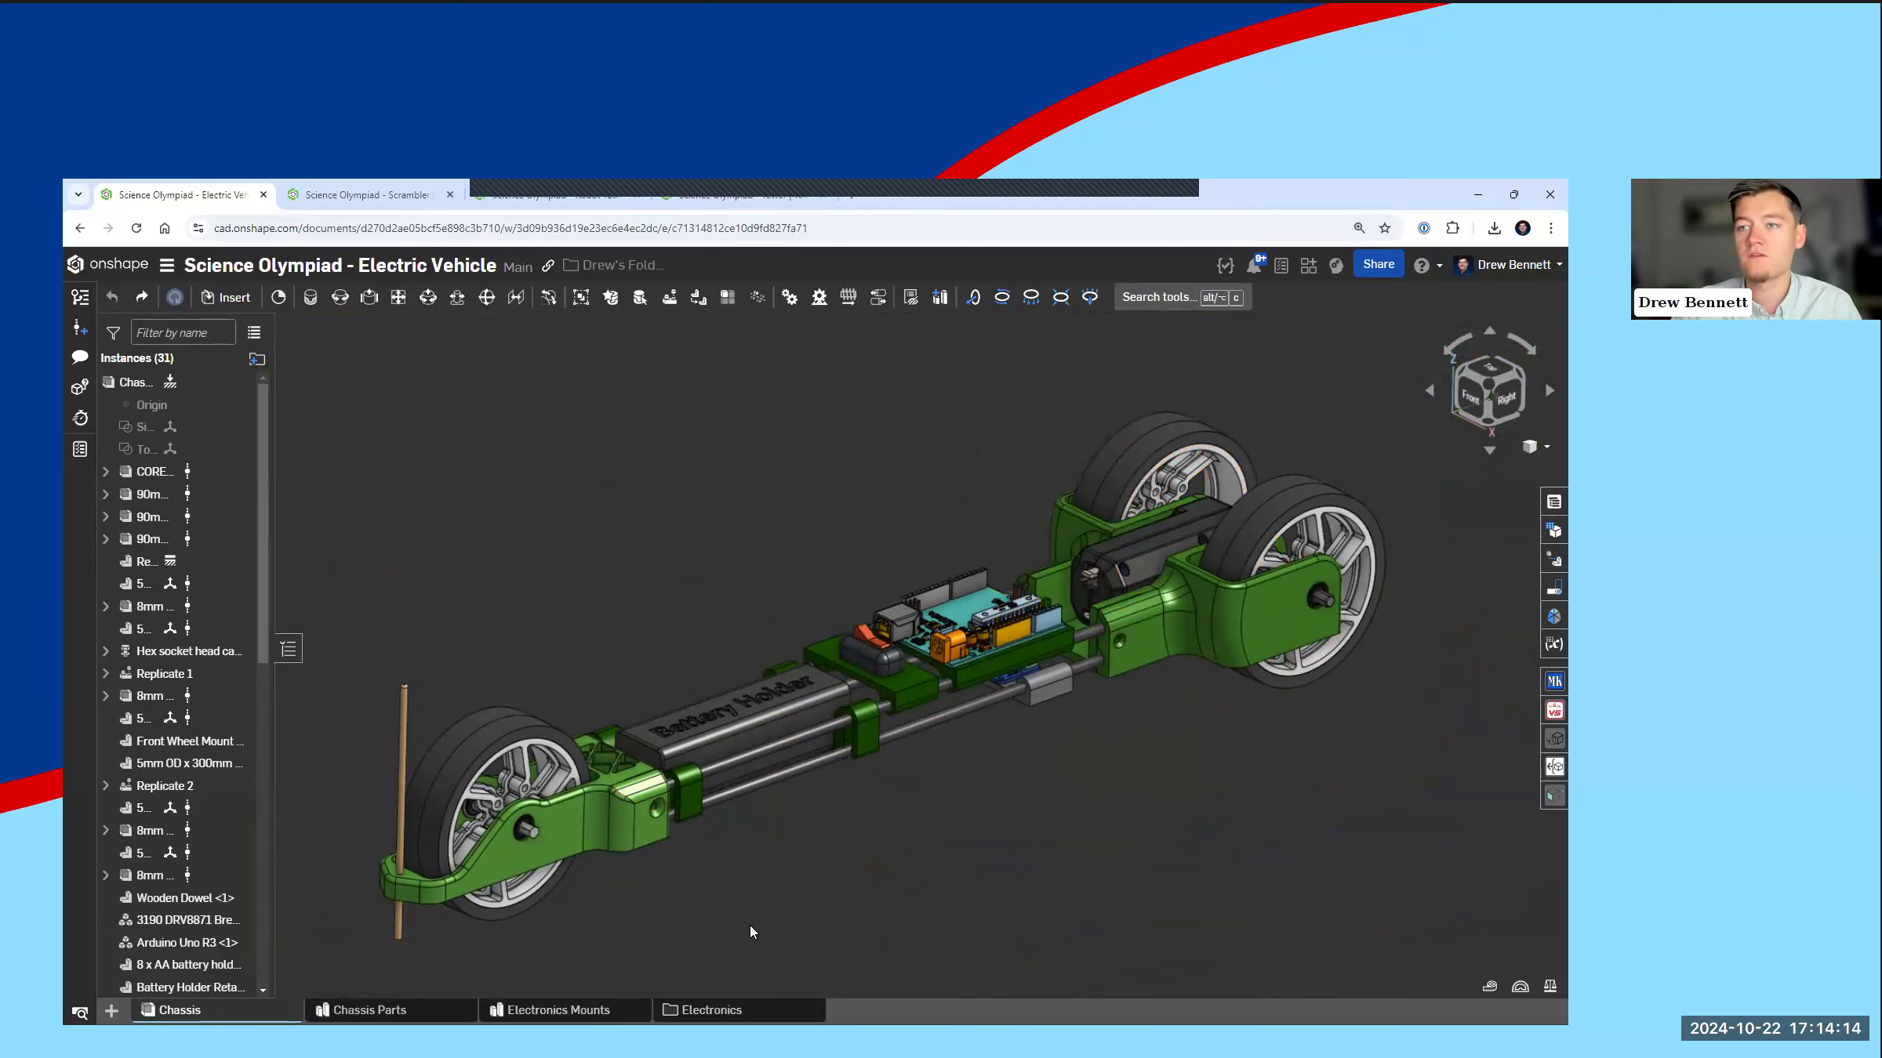
left_click(710, 1010)
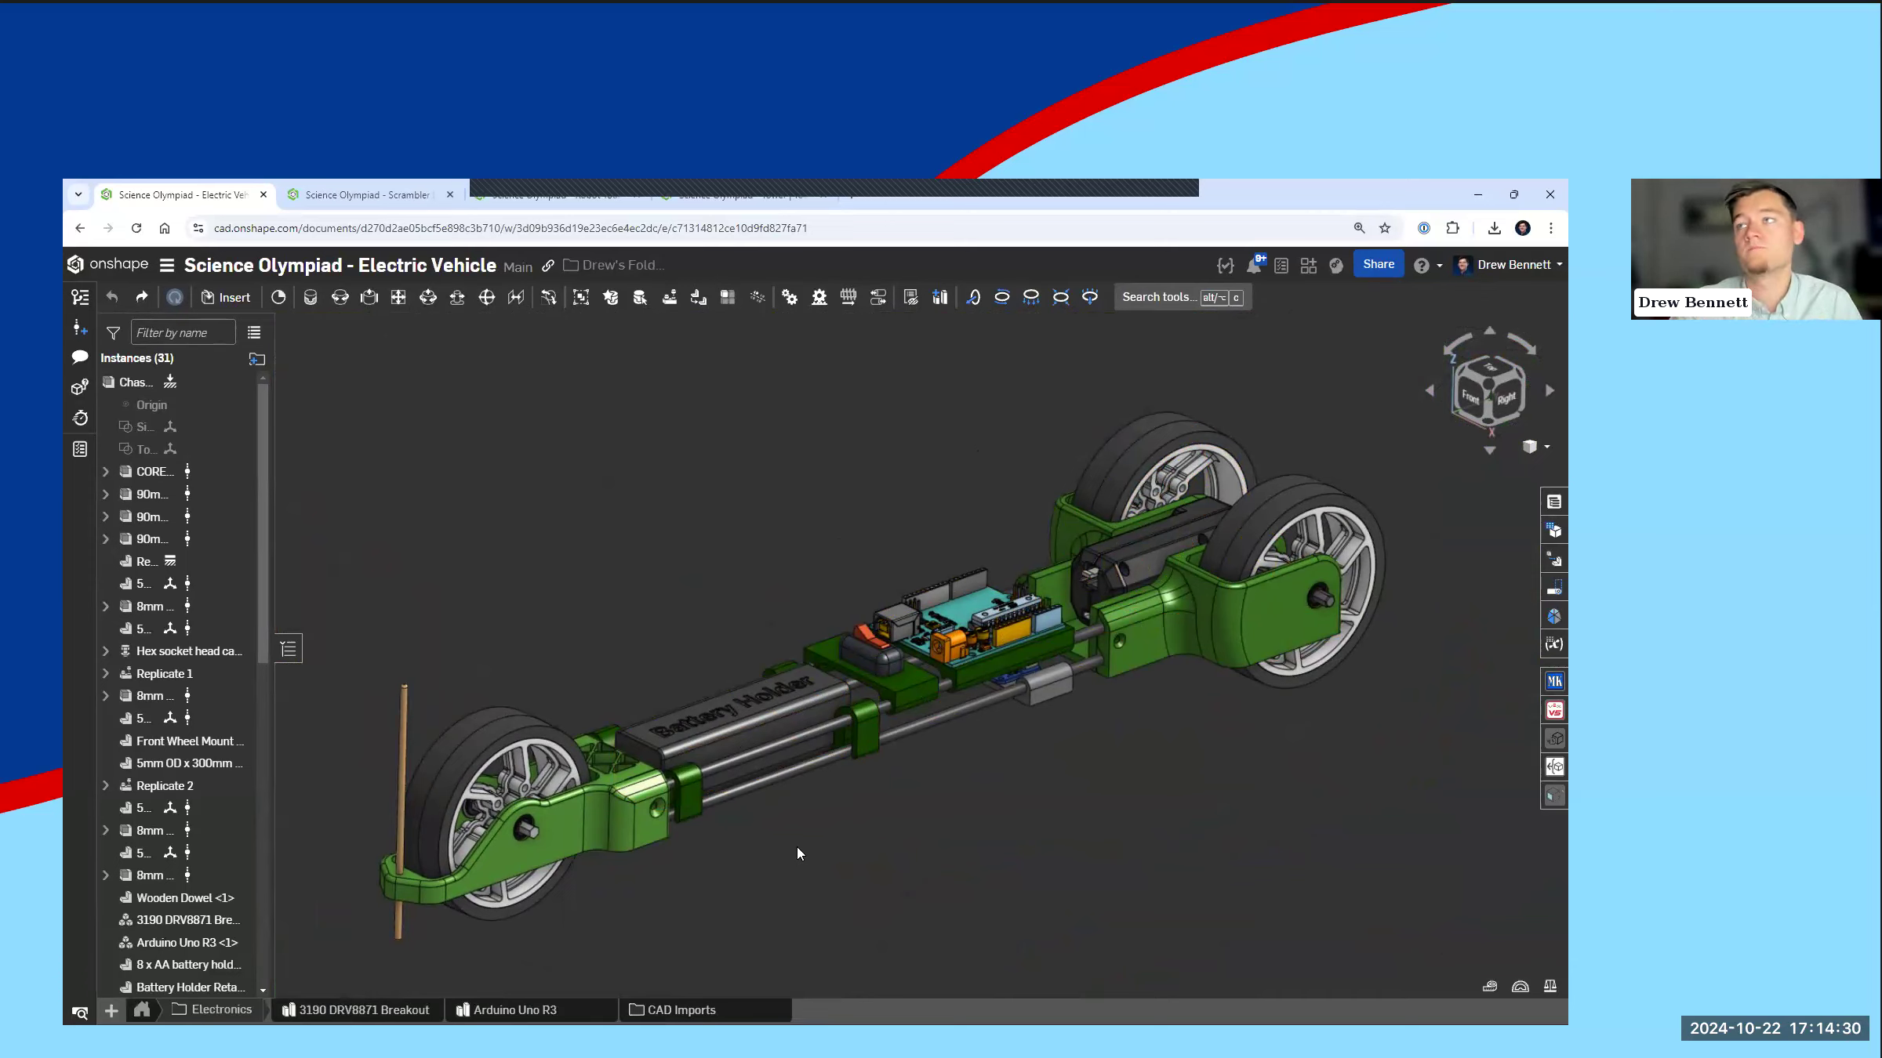
left_click(142, 1010)
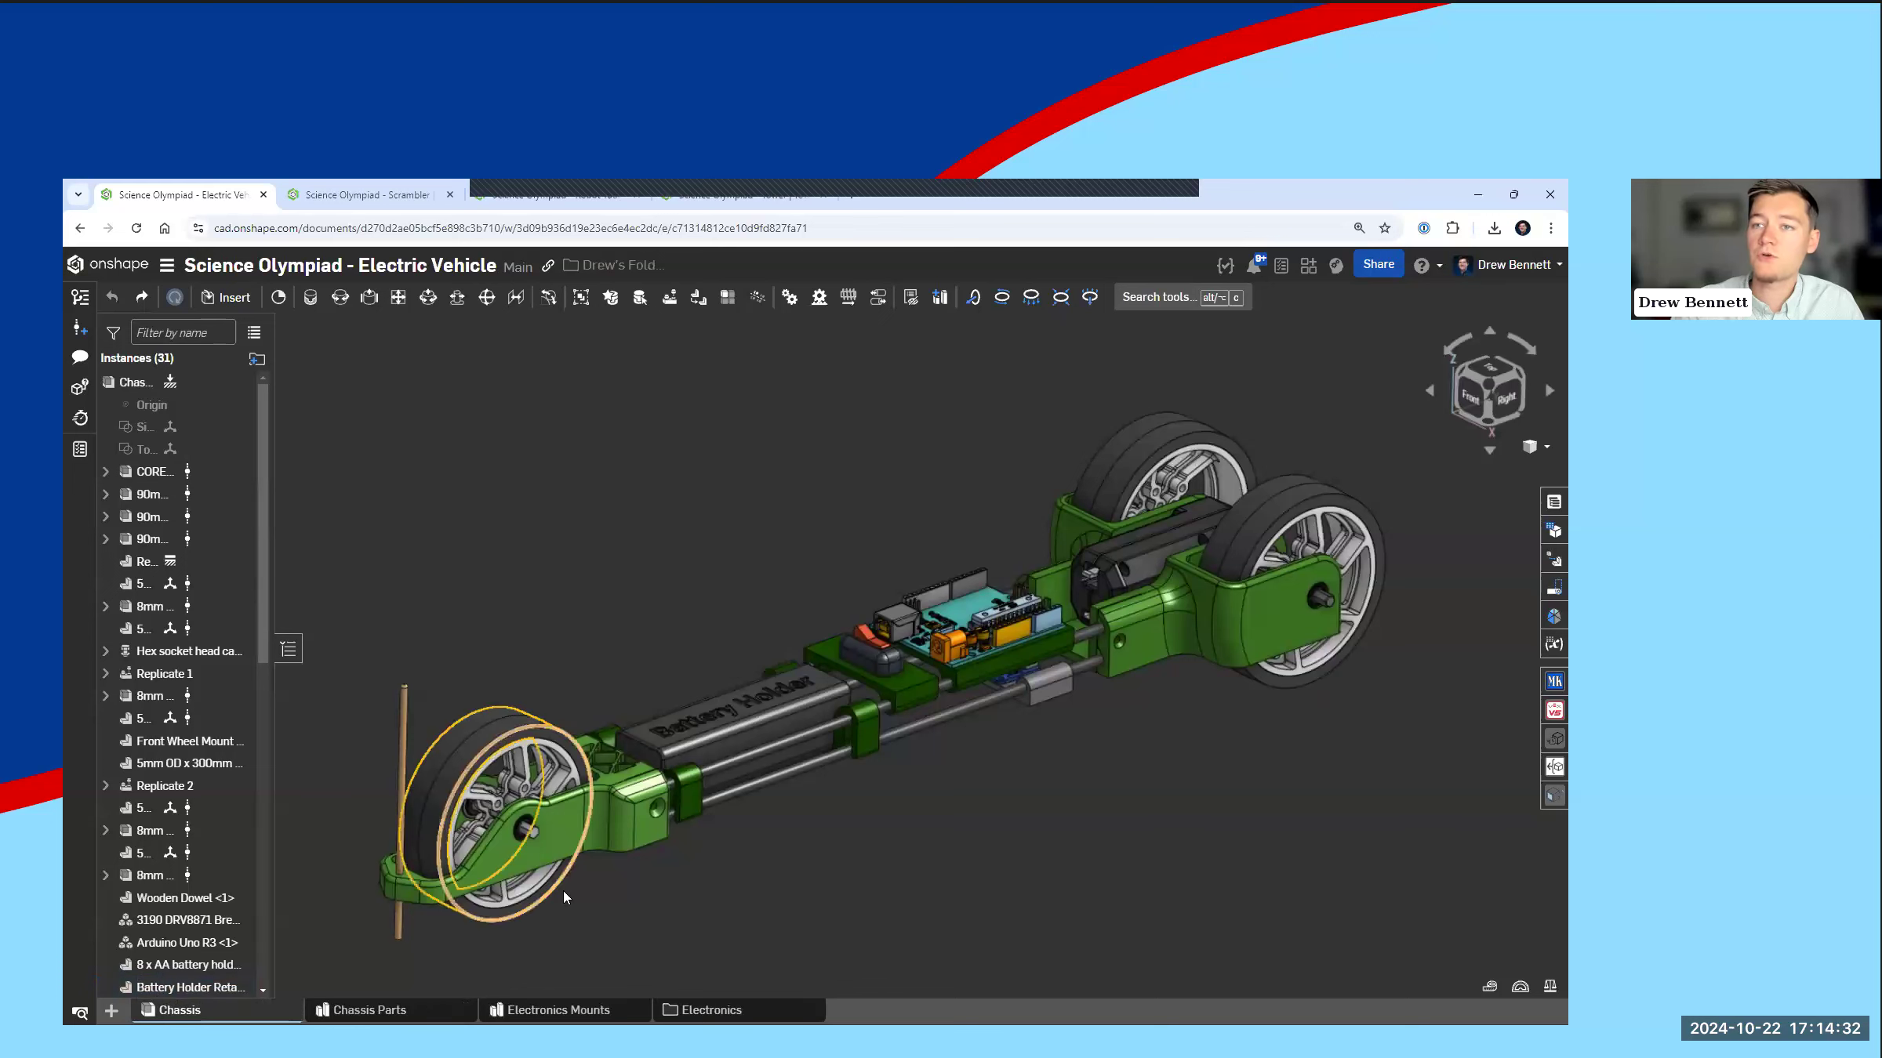
Step: Open the Chassis Parts studio and roll the feature history back to just after Top Sketch
left_click(369, 1011)
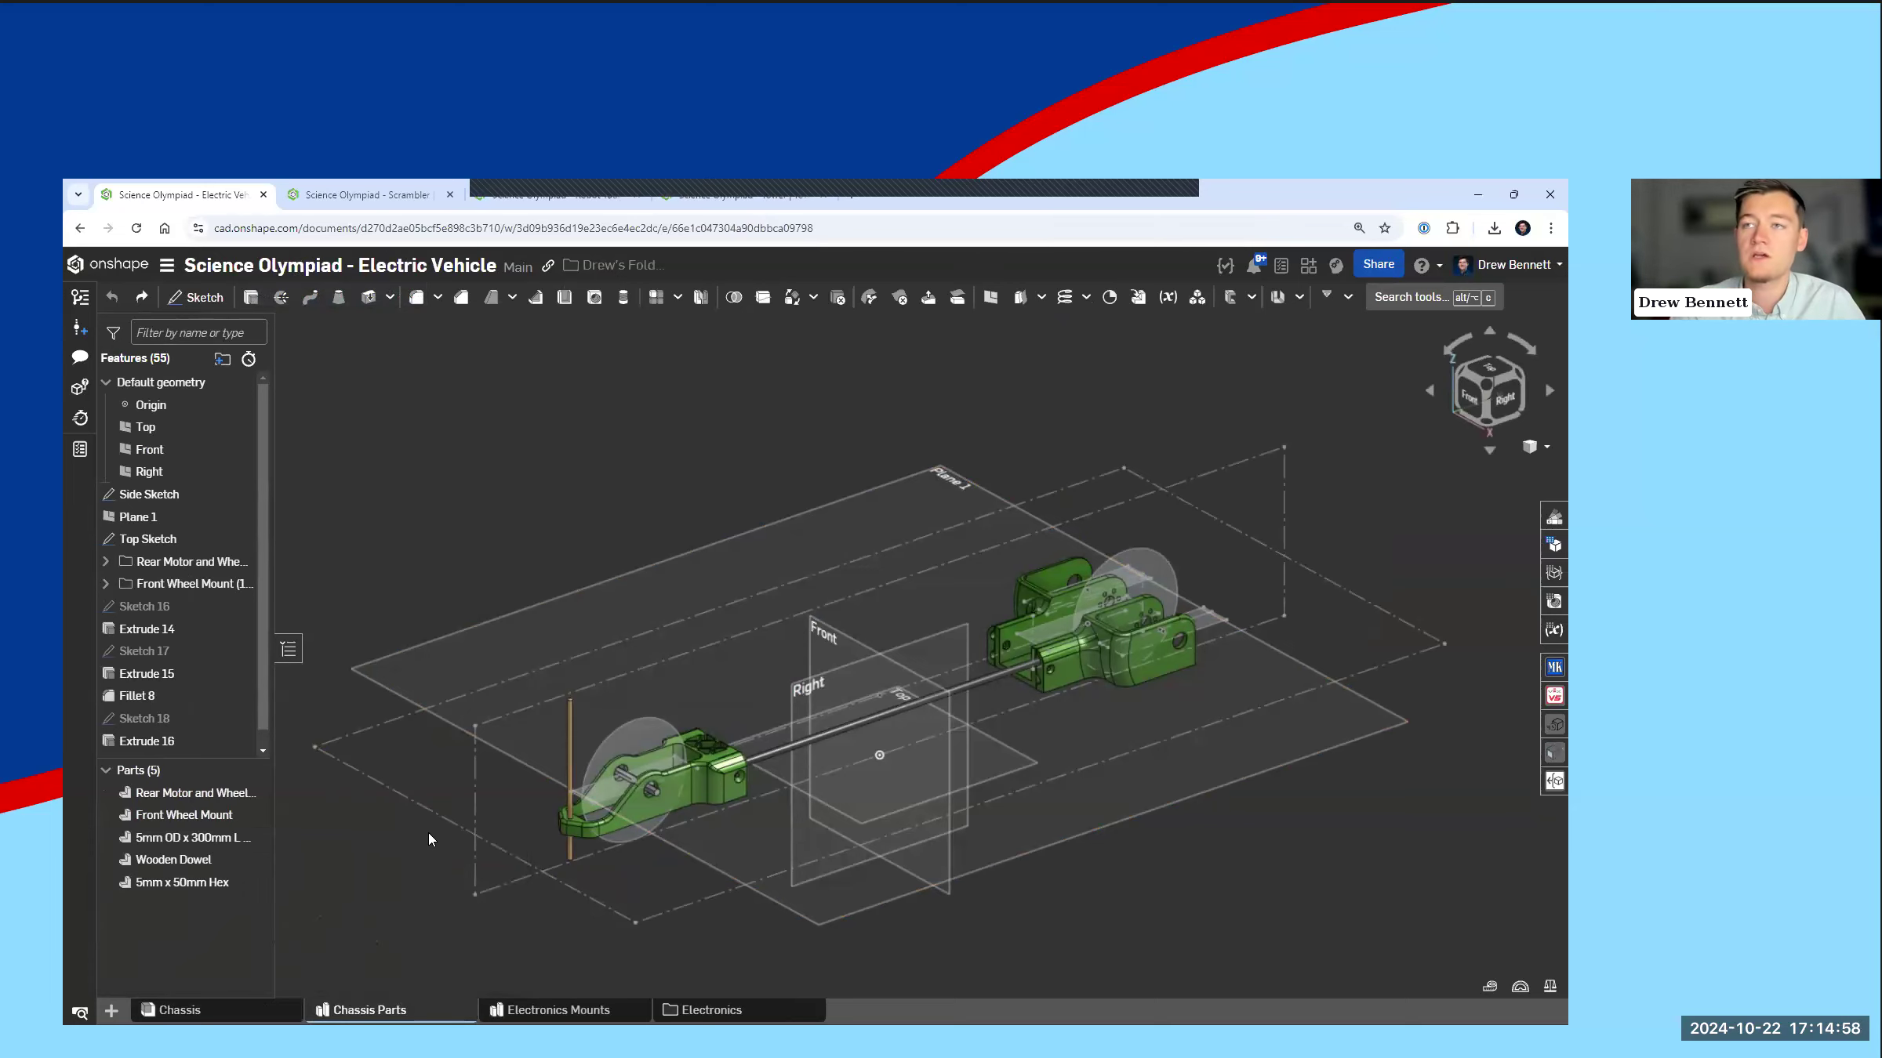
scroll(431, 840, "down", 1)
scroll(619, 851, "up", 2)
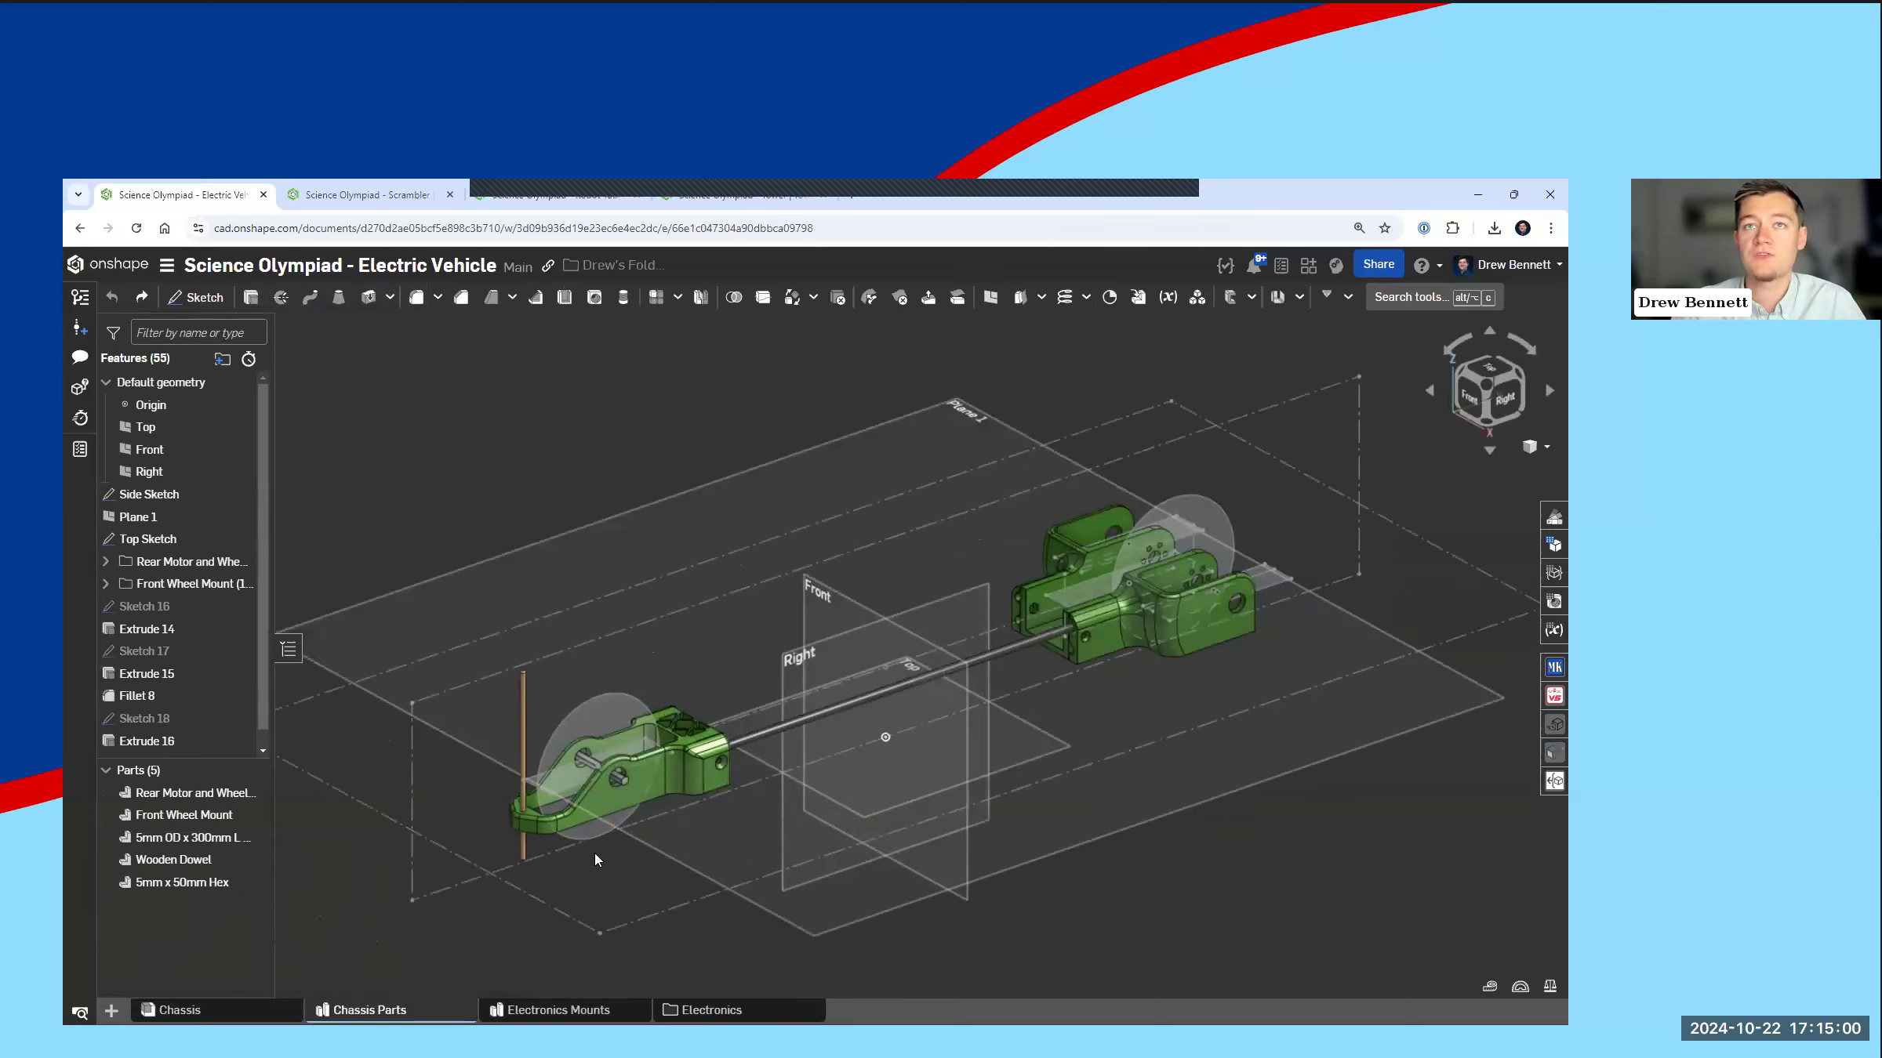
right_click(169, 546)
left_click(269, 871)
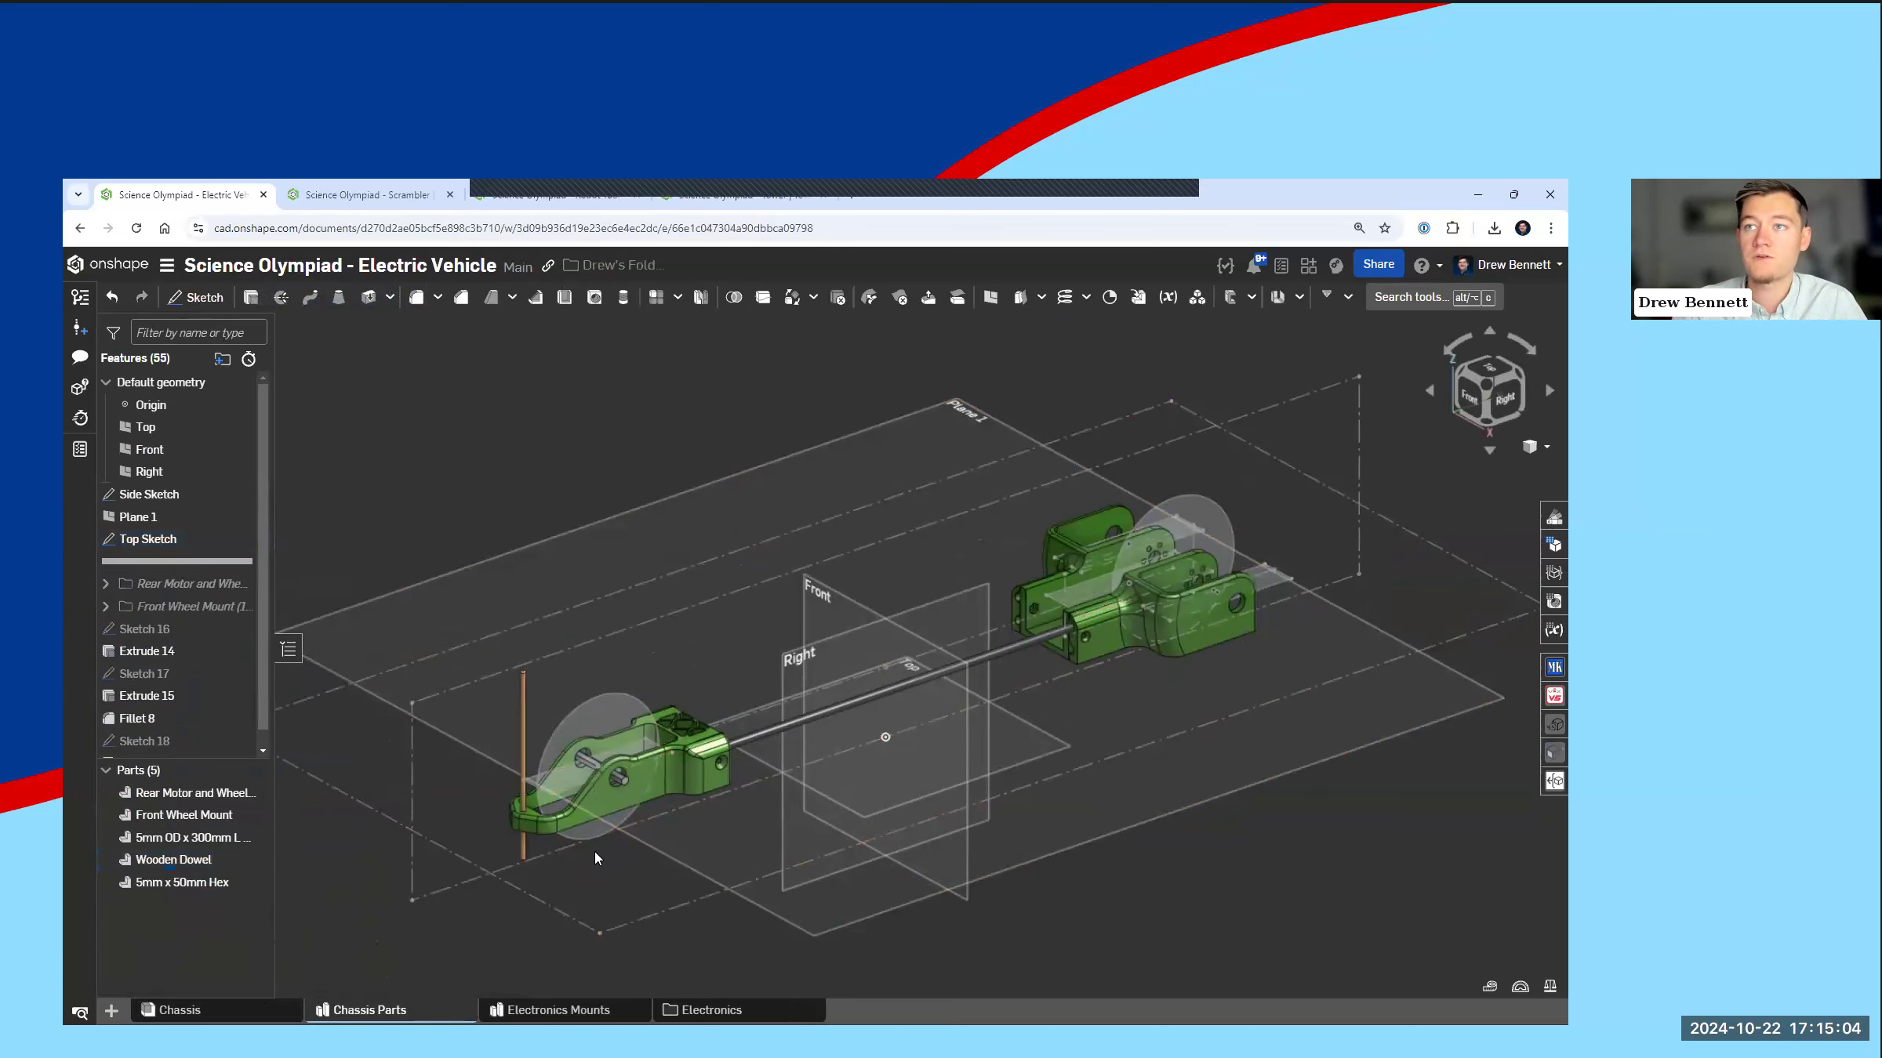
Step: Examine the wheel and motor layout sketches from the Right and Top views and in 3D
right_click_drag(619, 836, 587, 815)
left_click(1490, 394)
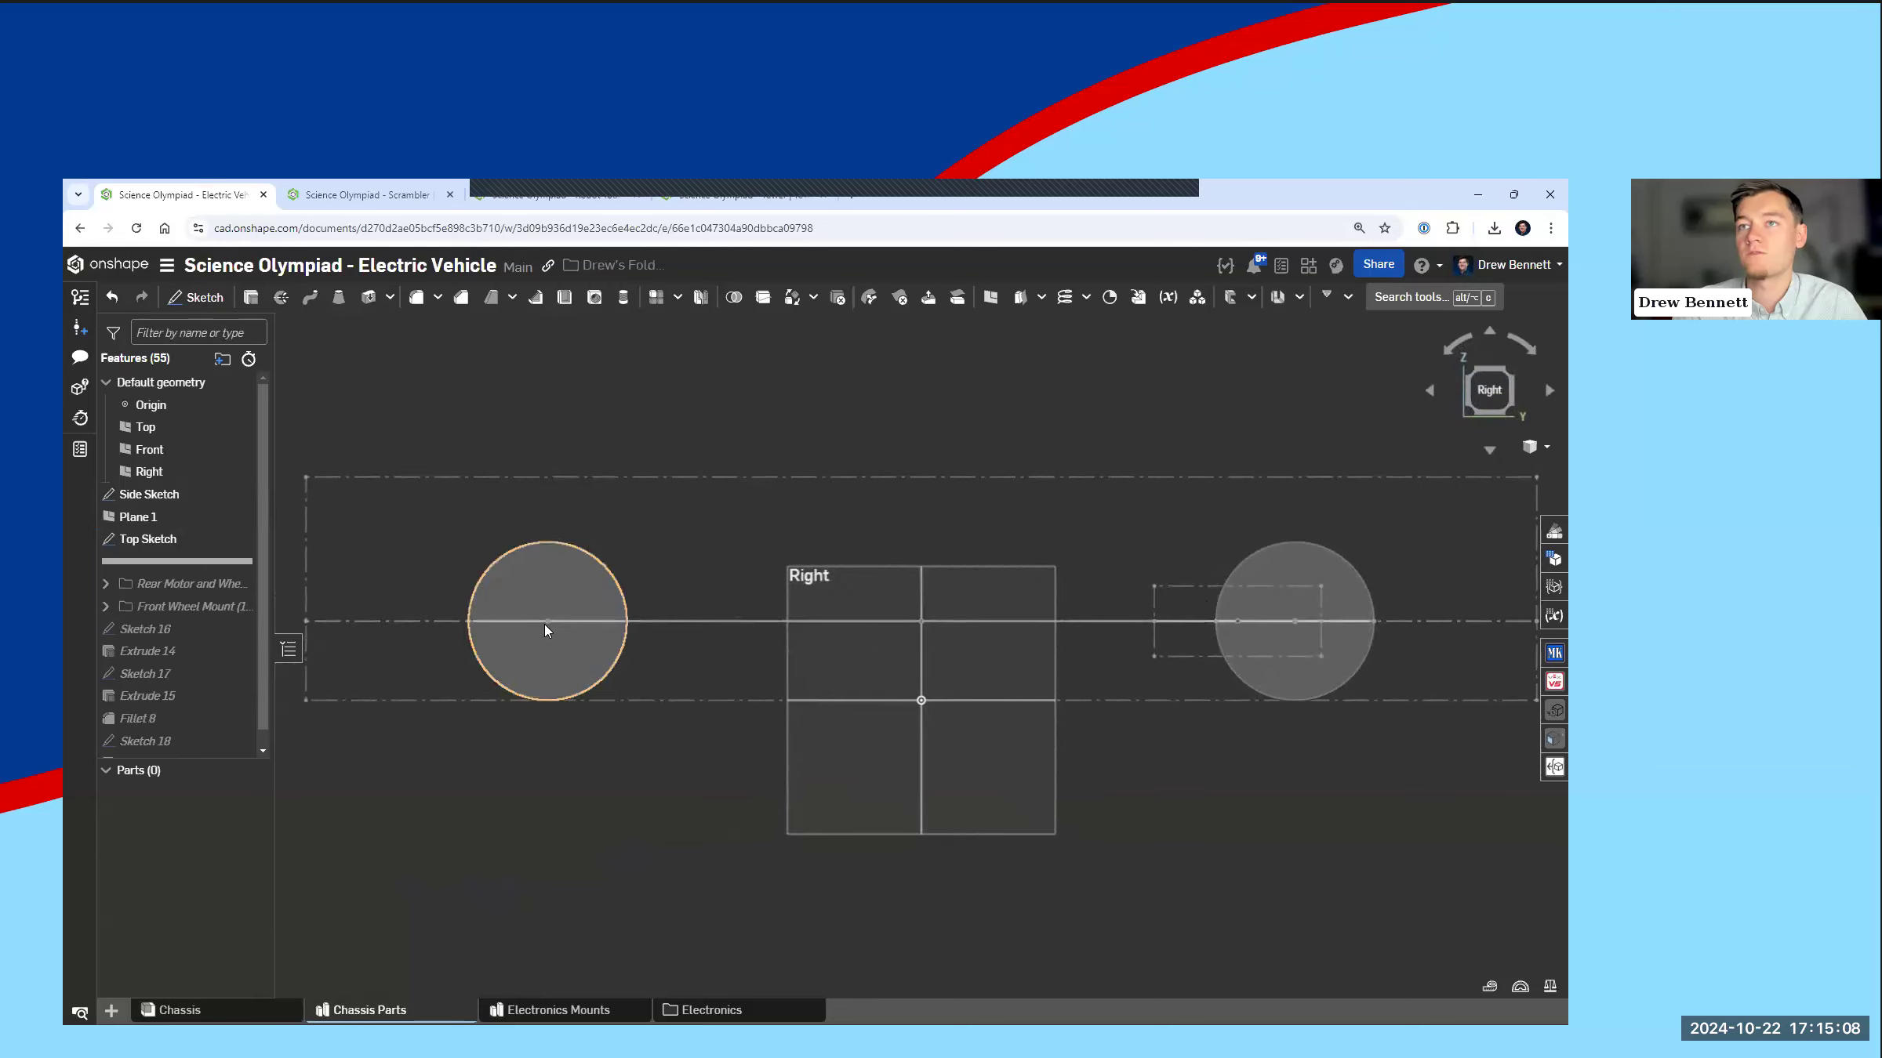
right_click_drag(947, 599, 1054, 686)
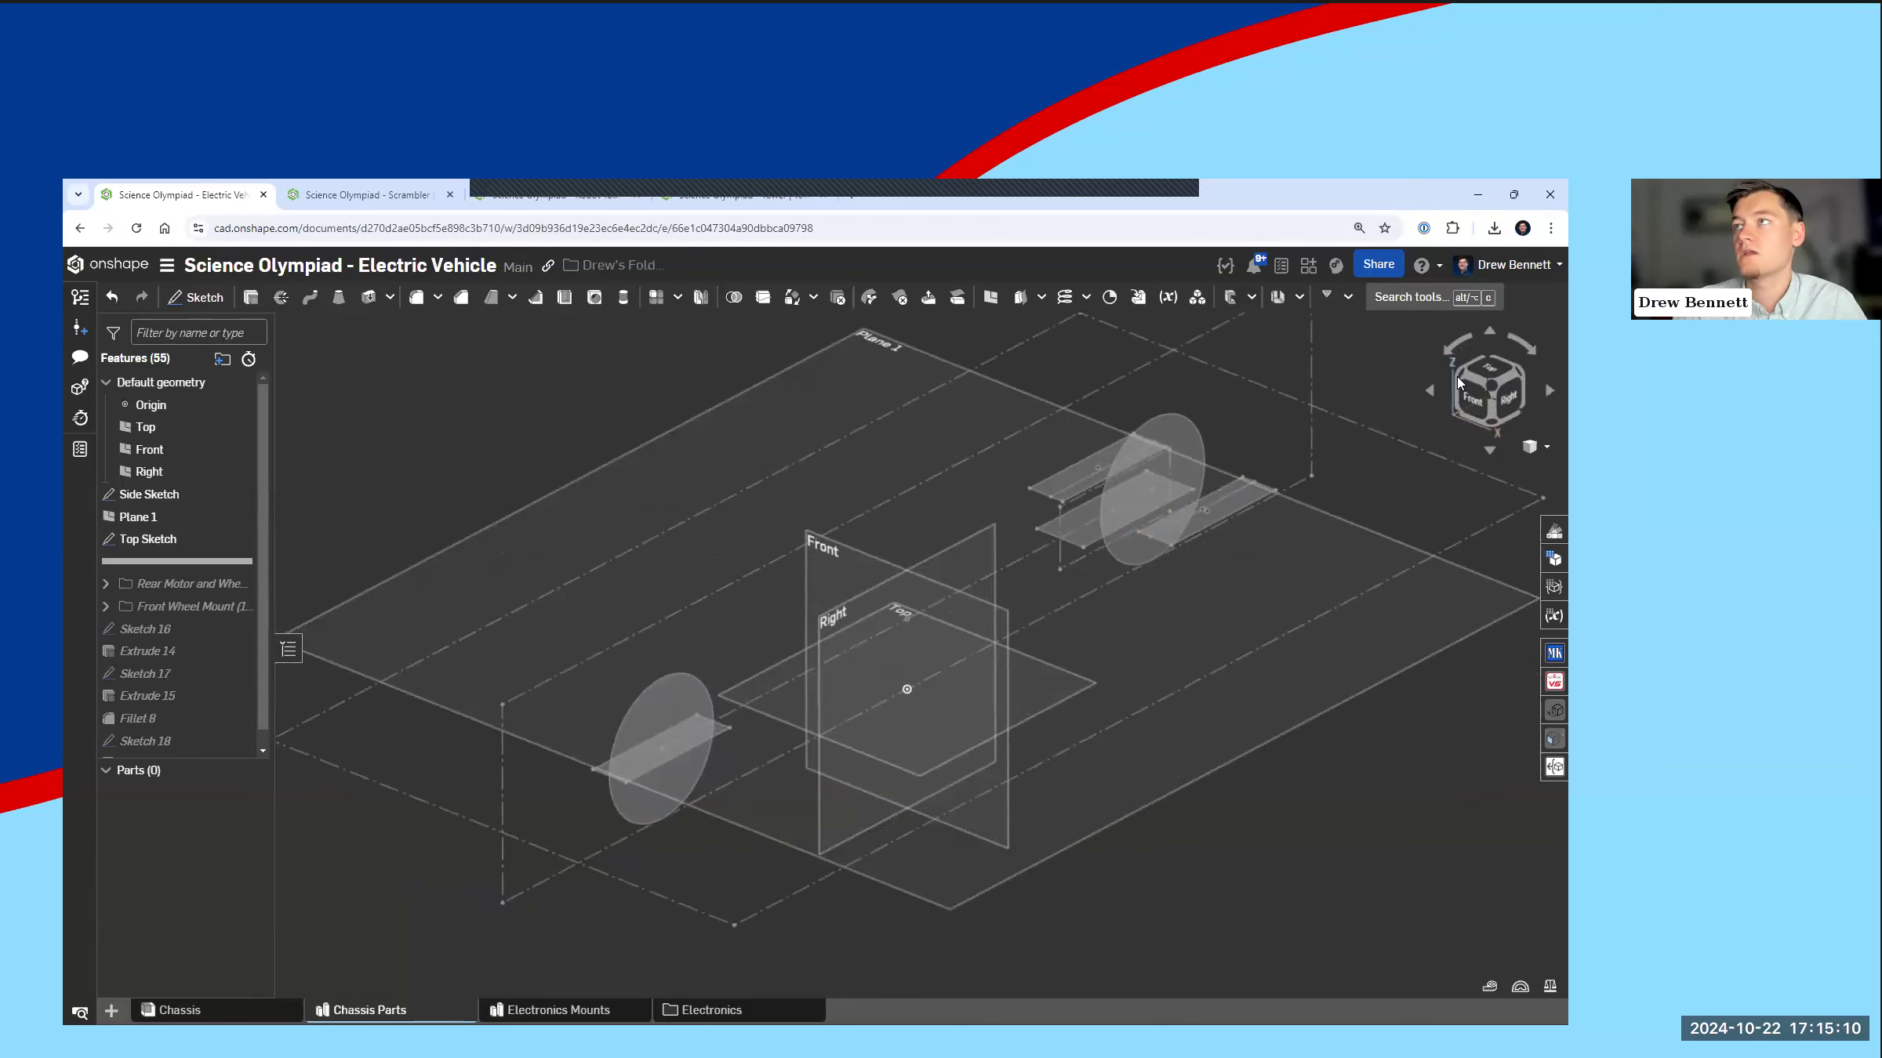
left_click(1492, 374)
scroll(902, 466, "up", 3)
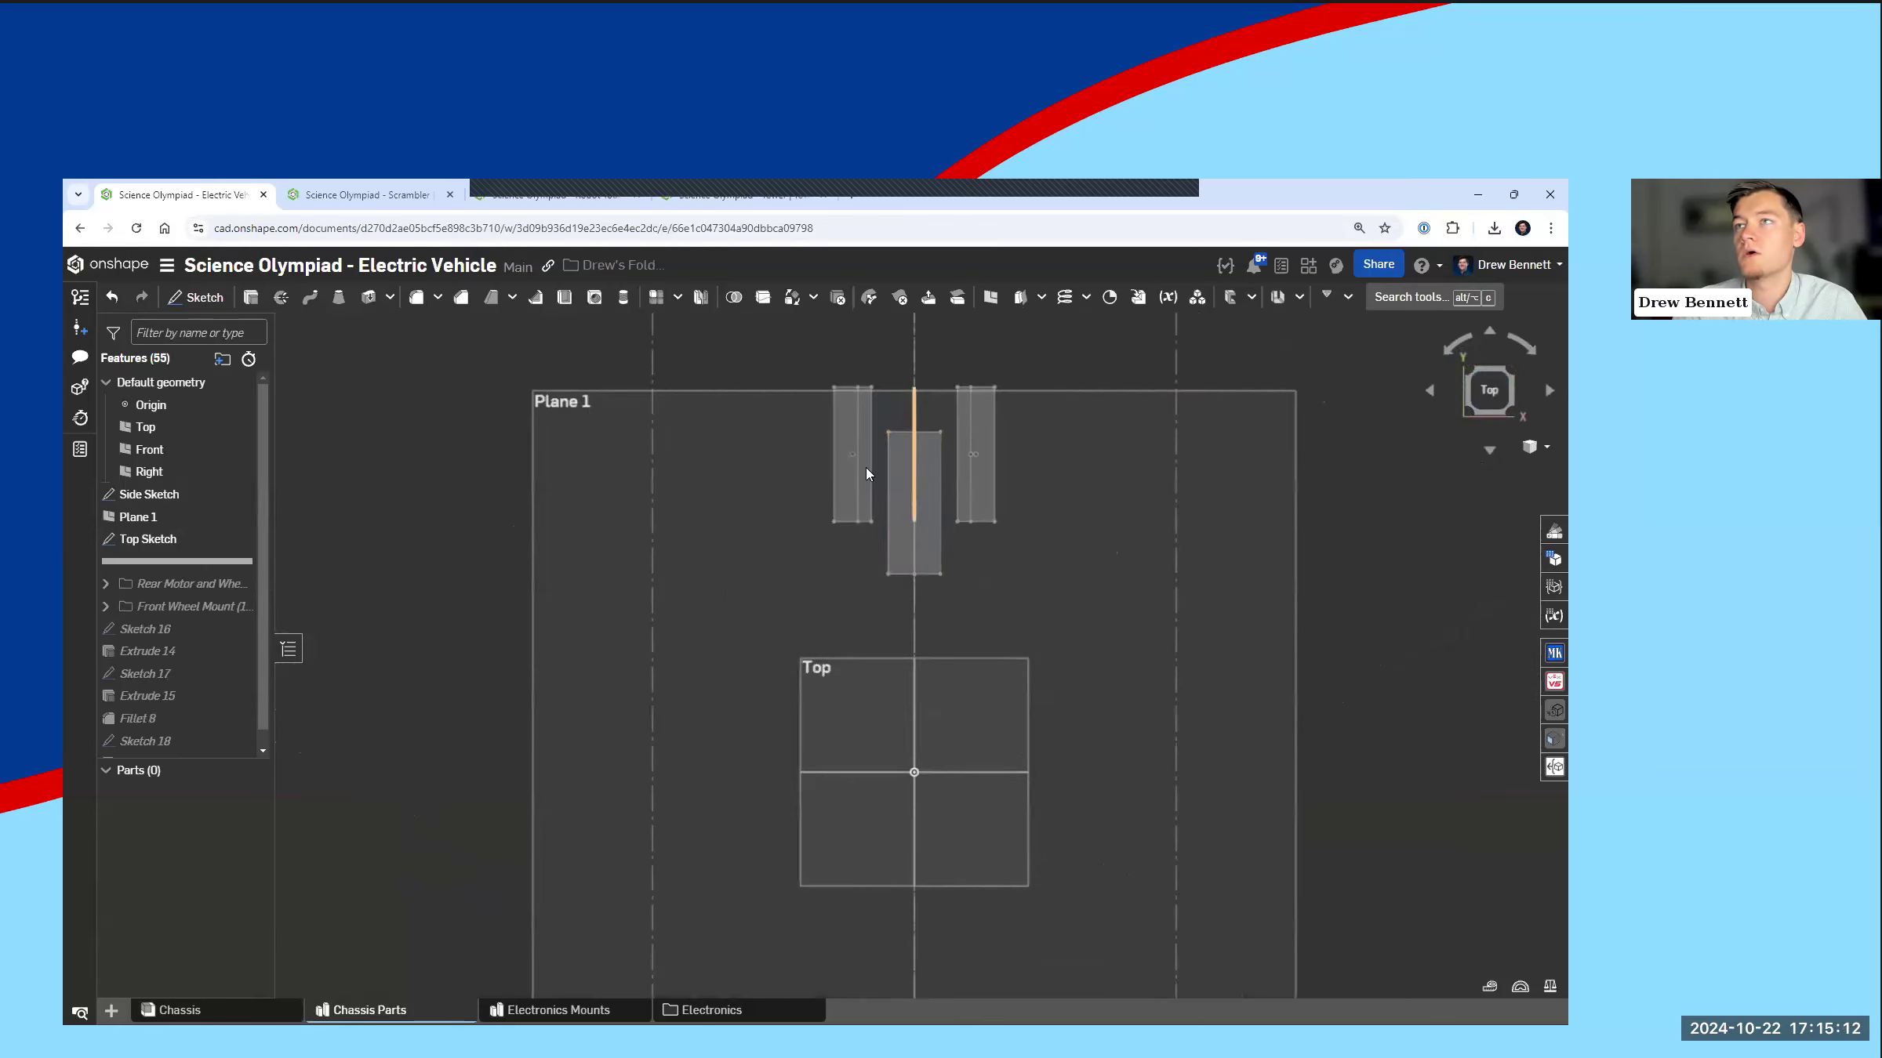
right_click_drag(961, 645, 807, 588)
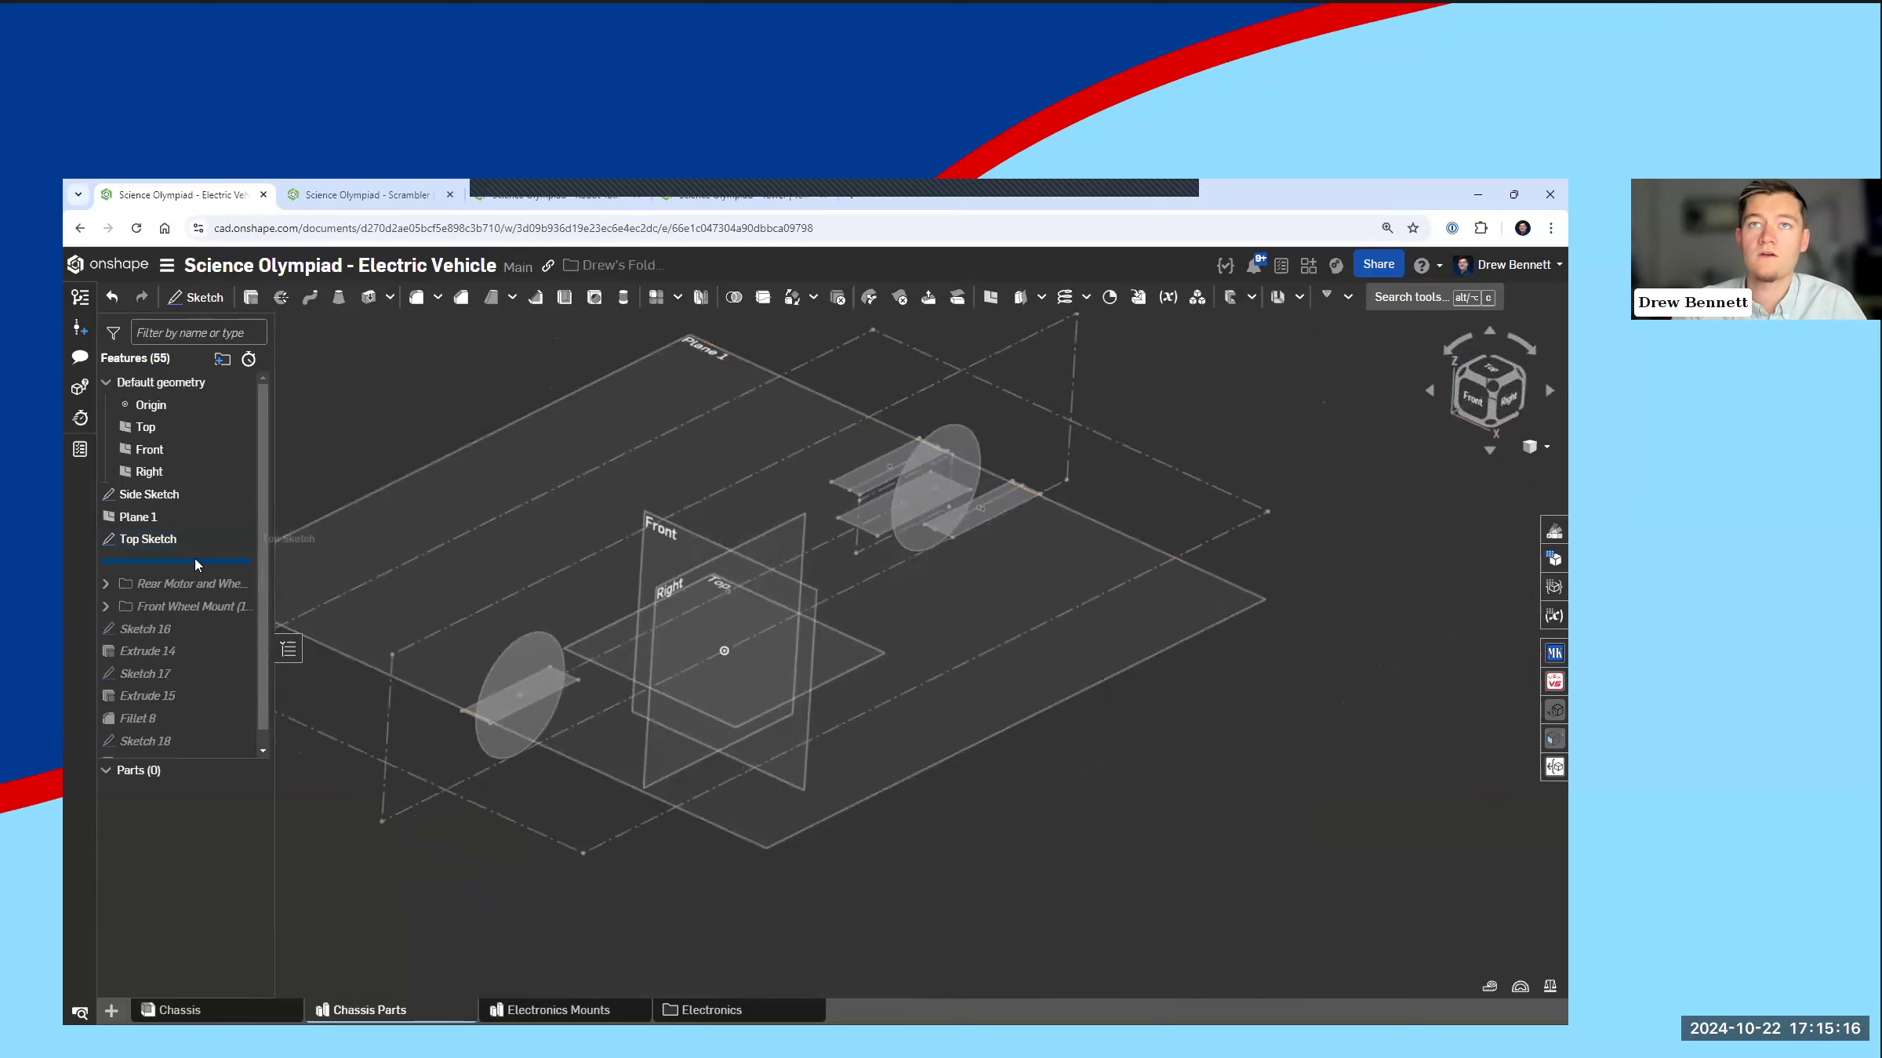
Step: Expand the rear motor and wheel mount folder and roll the feature history forward to the end
left_click(106, 583)
right_click(174, 562)
left_click(206, 598)
right_click_drag(836, 578, 876, 646)
scroll(875, 650, "up", 3)
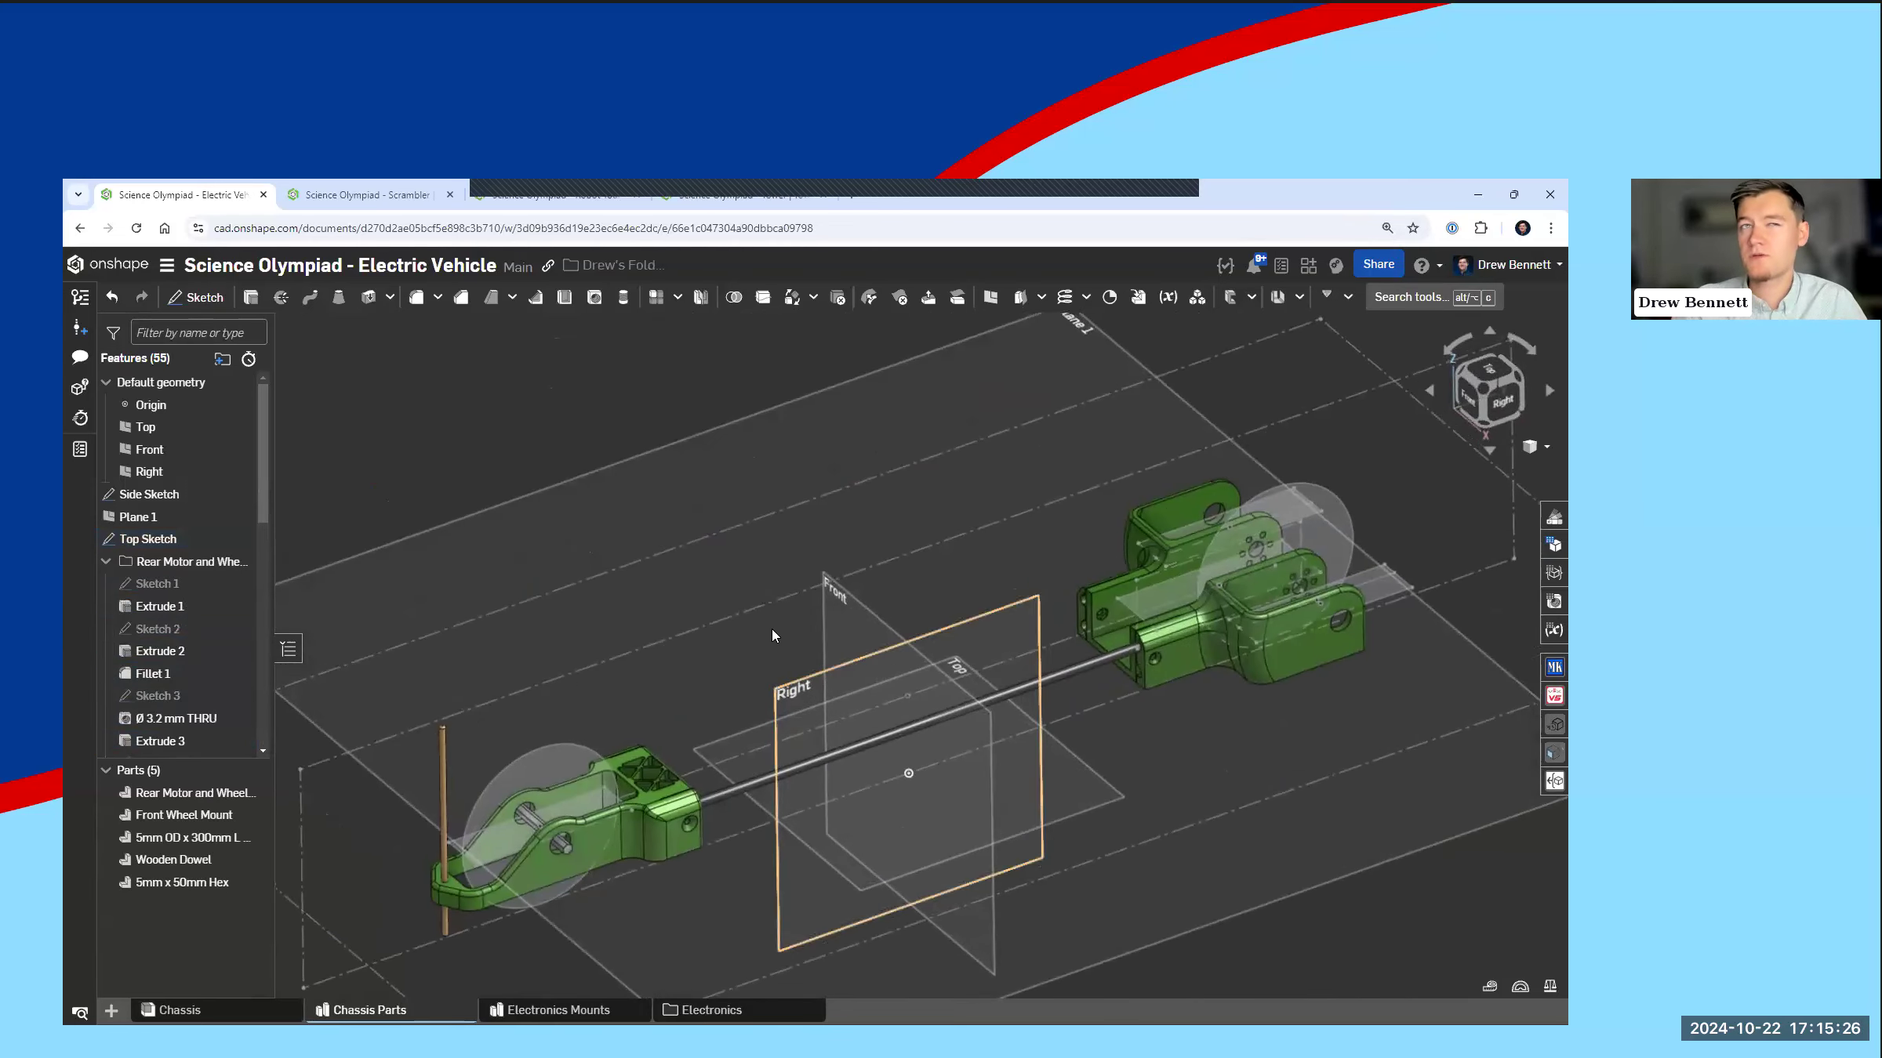
right_click_drag(766, 656, 832, 685)
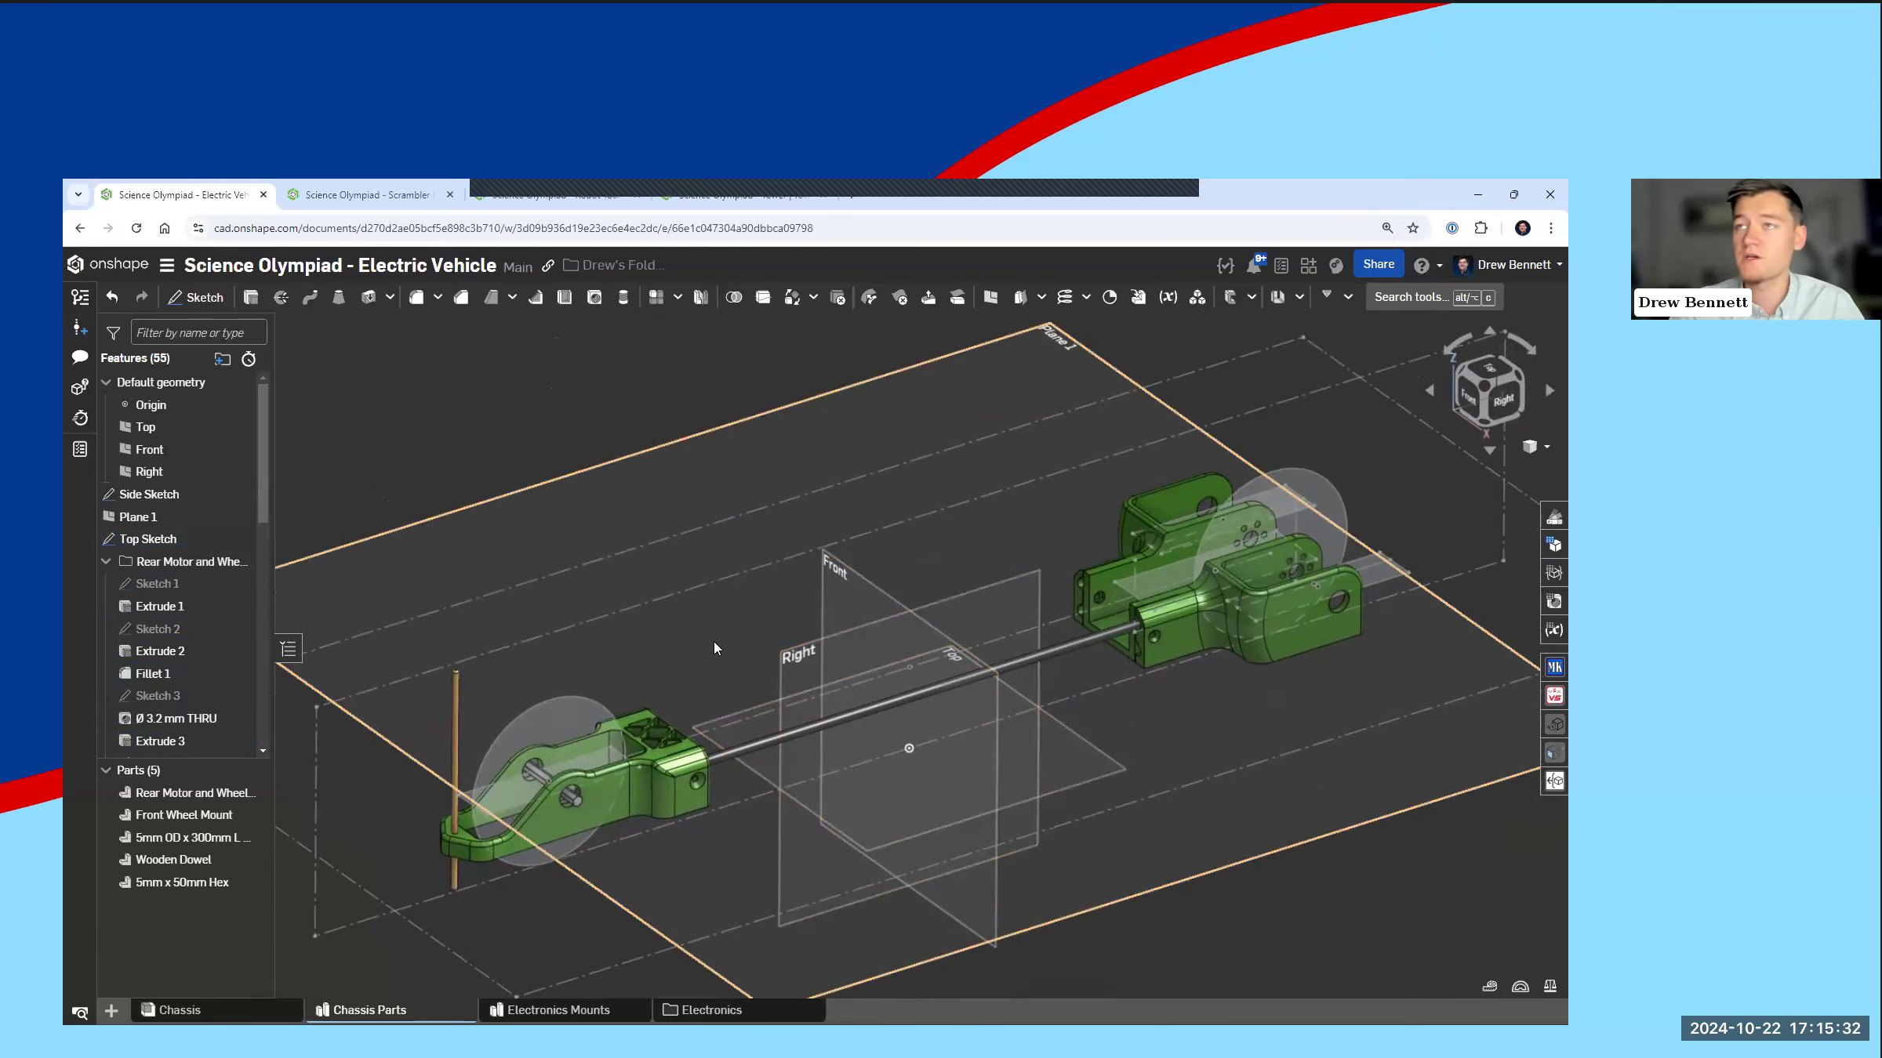
middle_click_drag(719, 645, 712, 639)
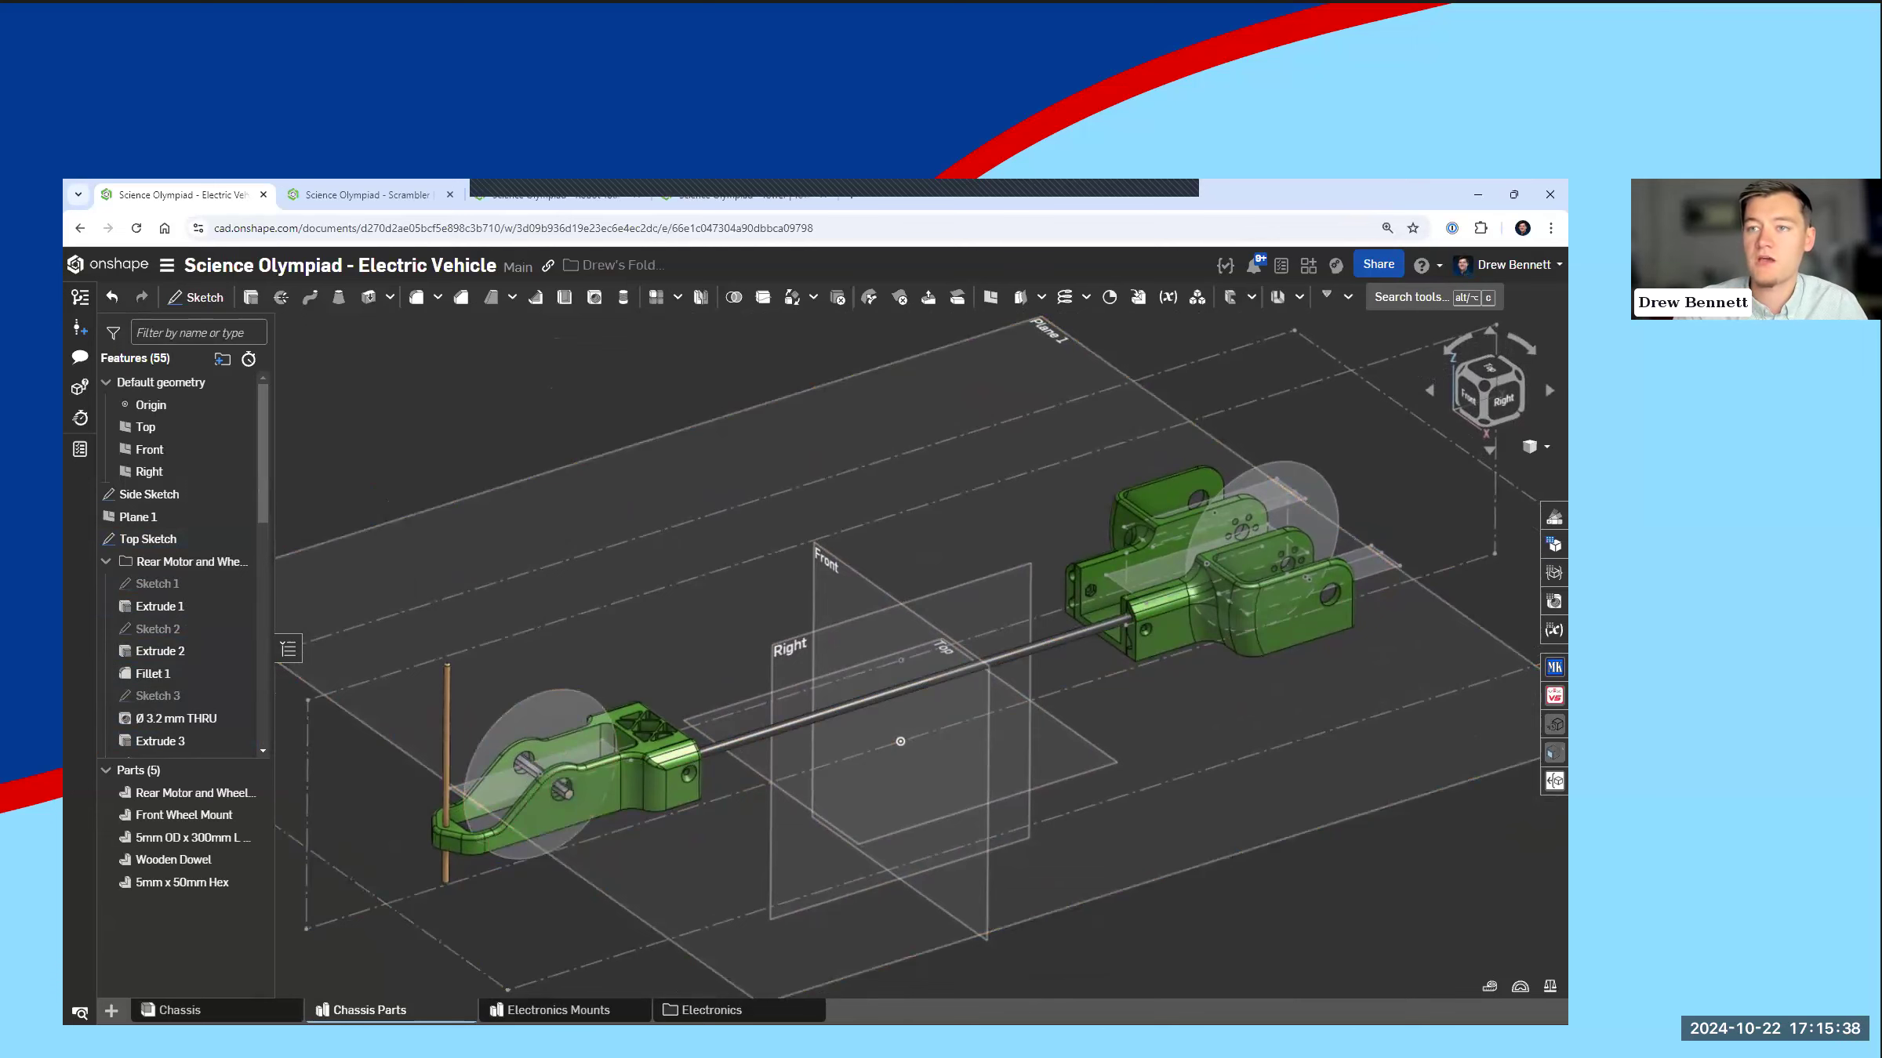
Step: Open the Electronics Mounts studio and highlight the derived 5mm OD x 300mm rod to inspect it, then clear the selection
left_click(558, 1010)
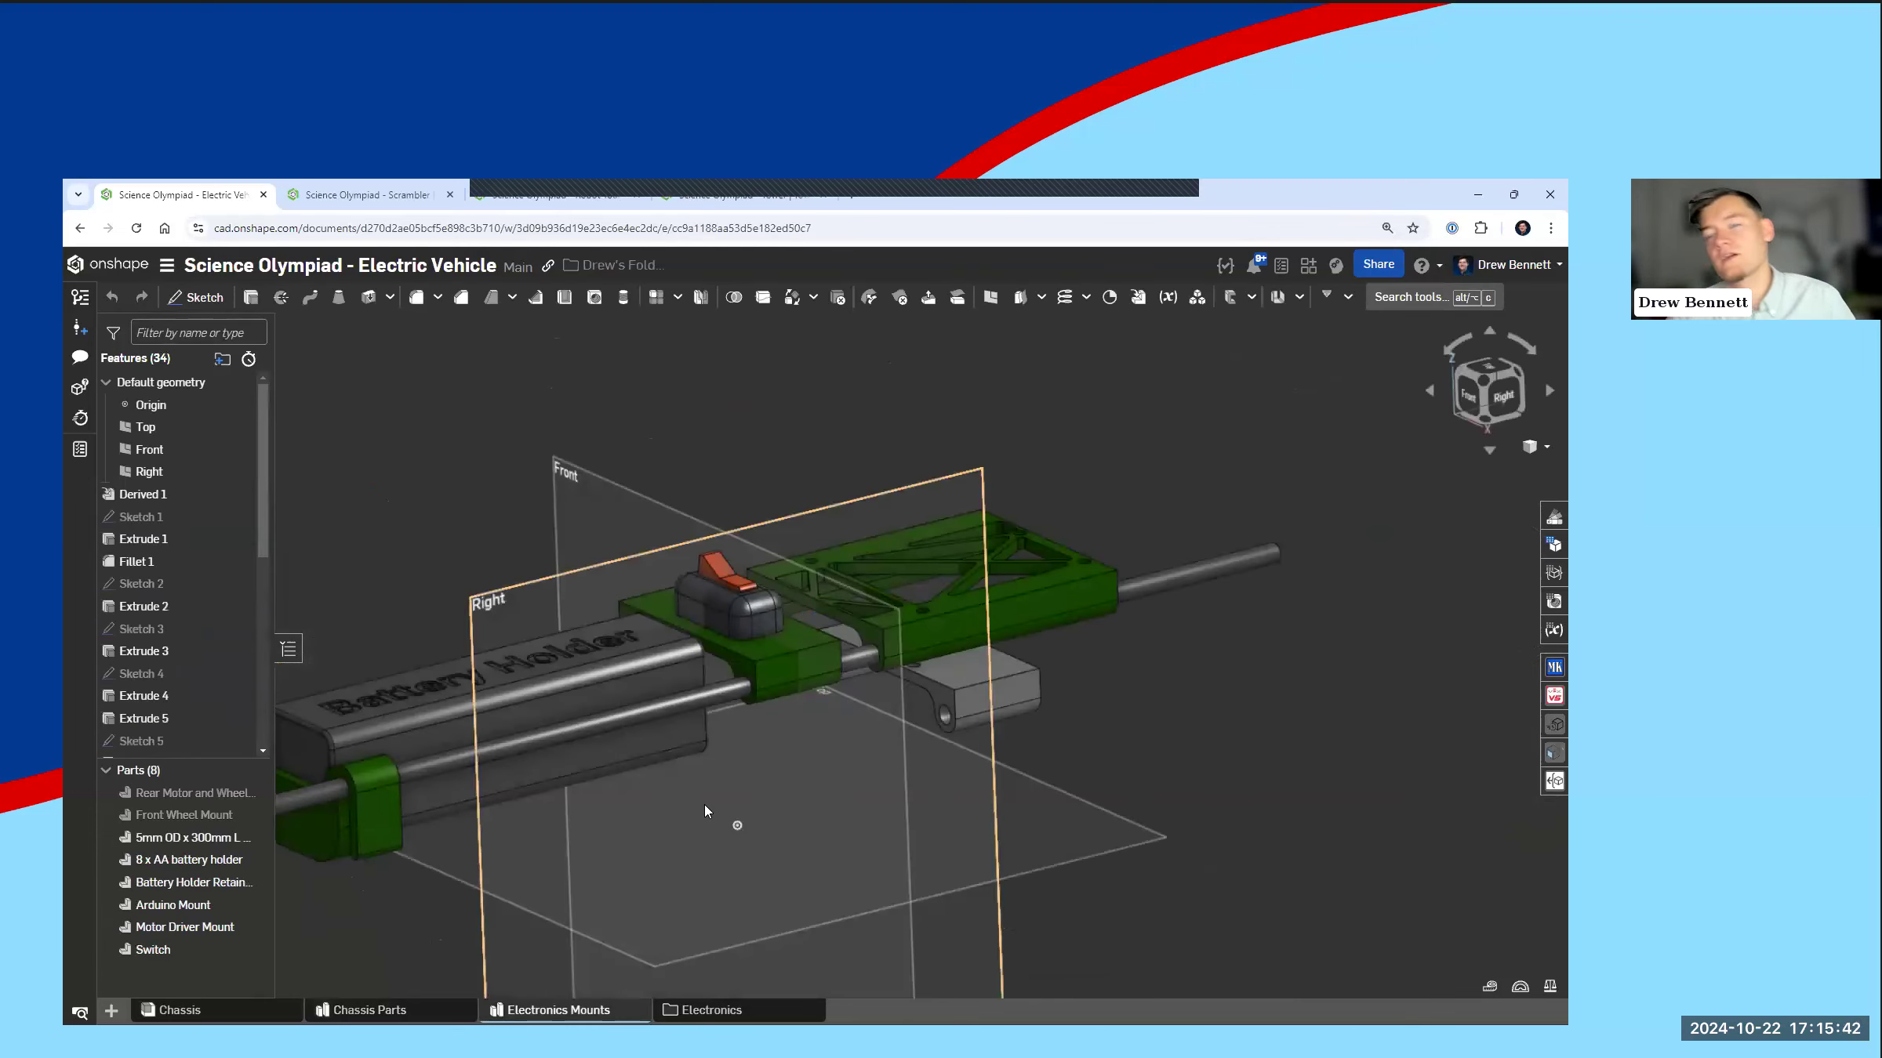
scroll(704, 805, "down", 1)
middle_click_drag(676, 806, 744, 821)
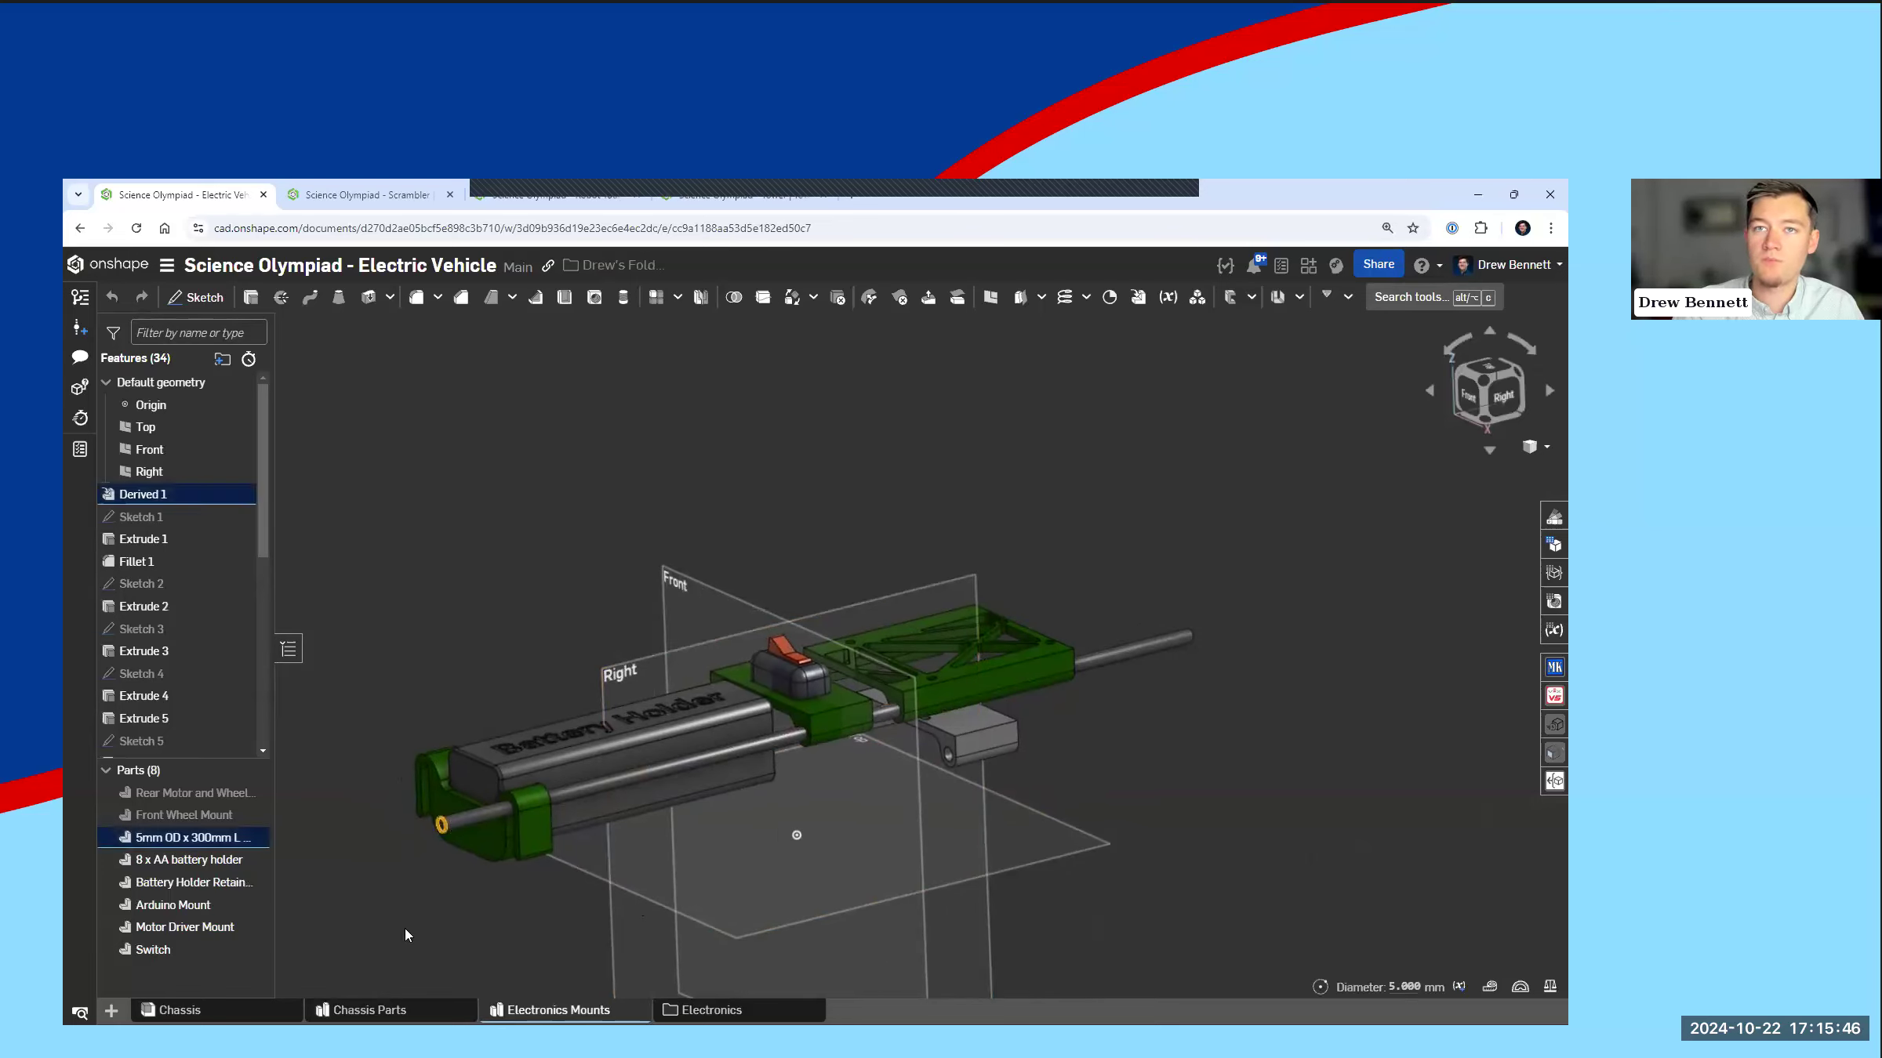
left_click(461, 821)
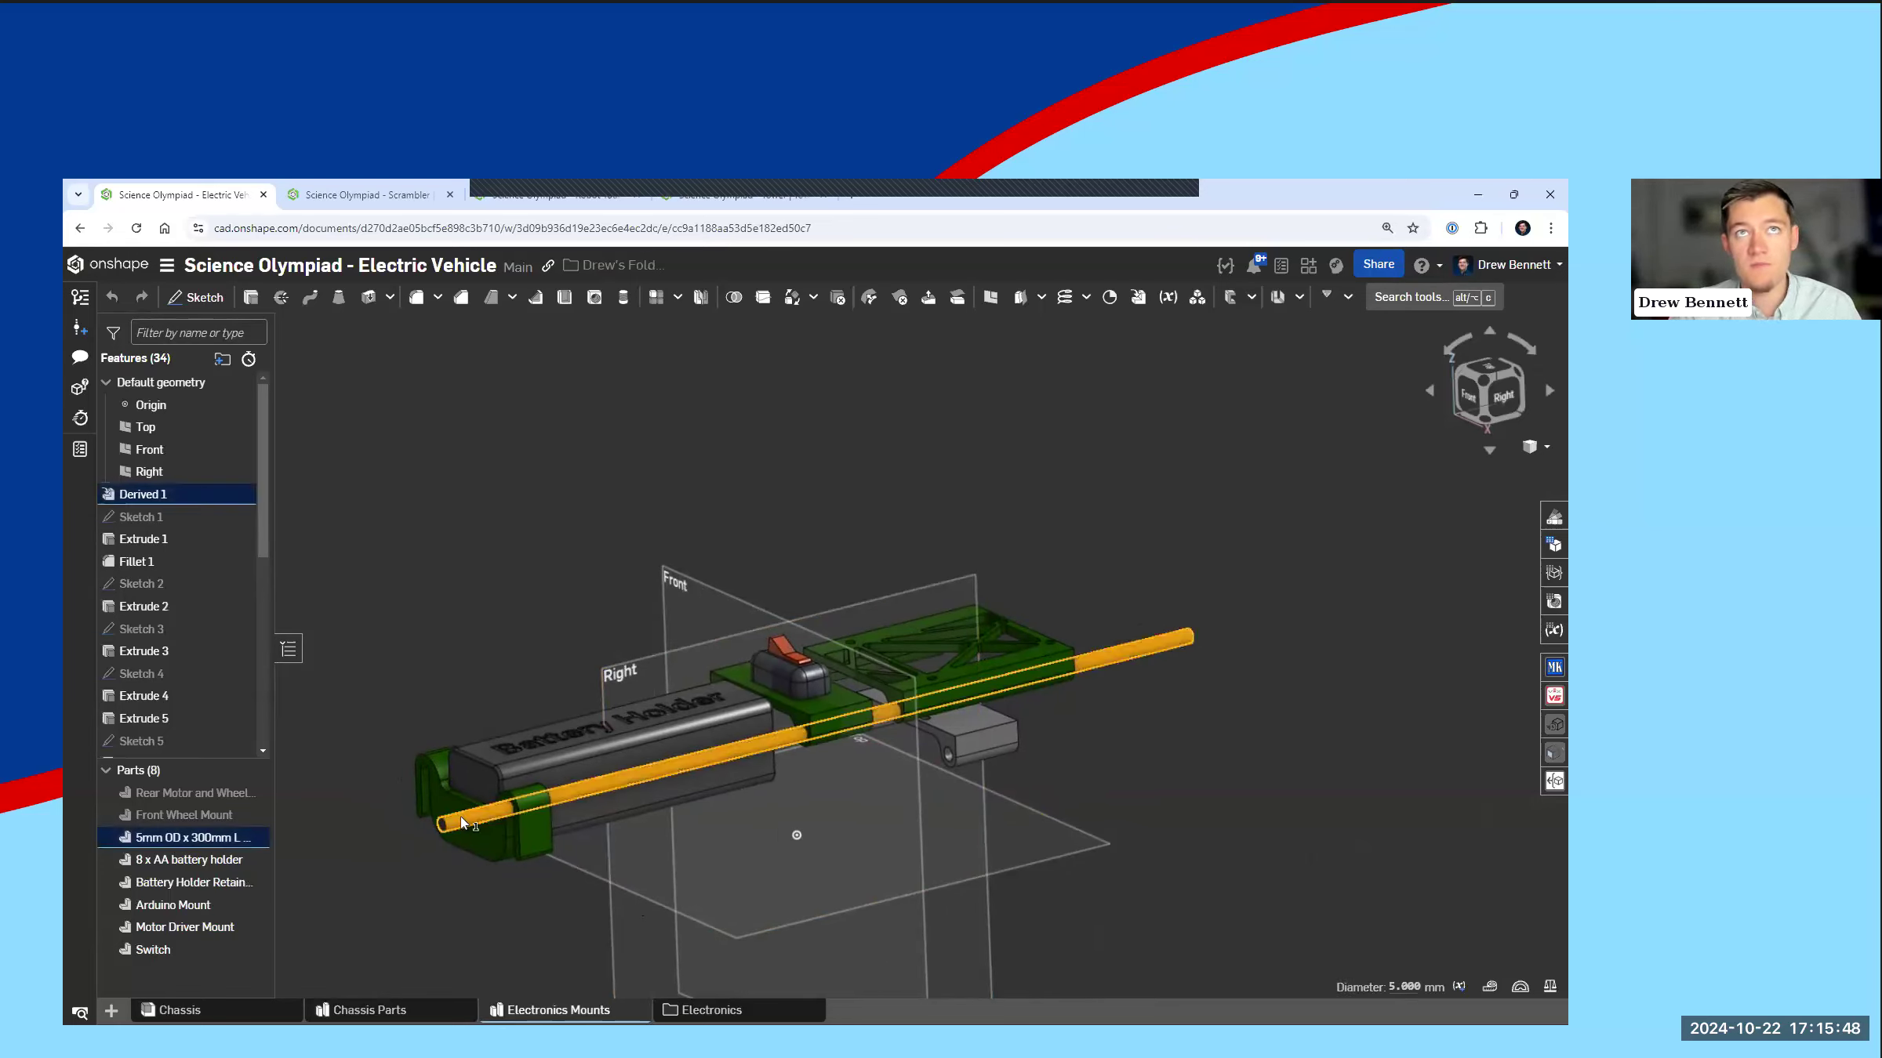
left_click(463, 876)
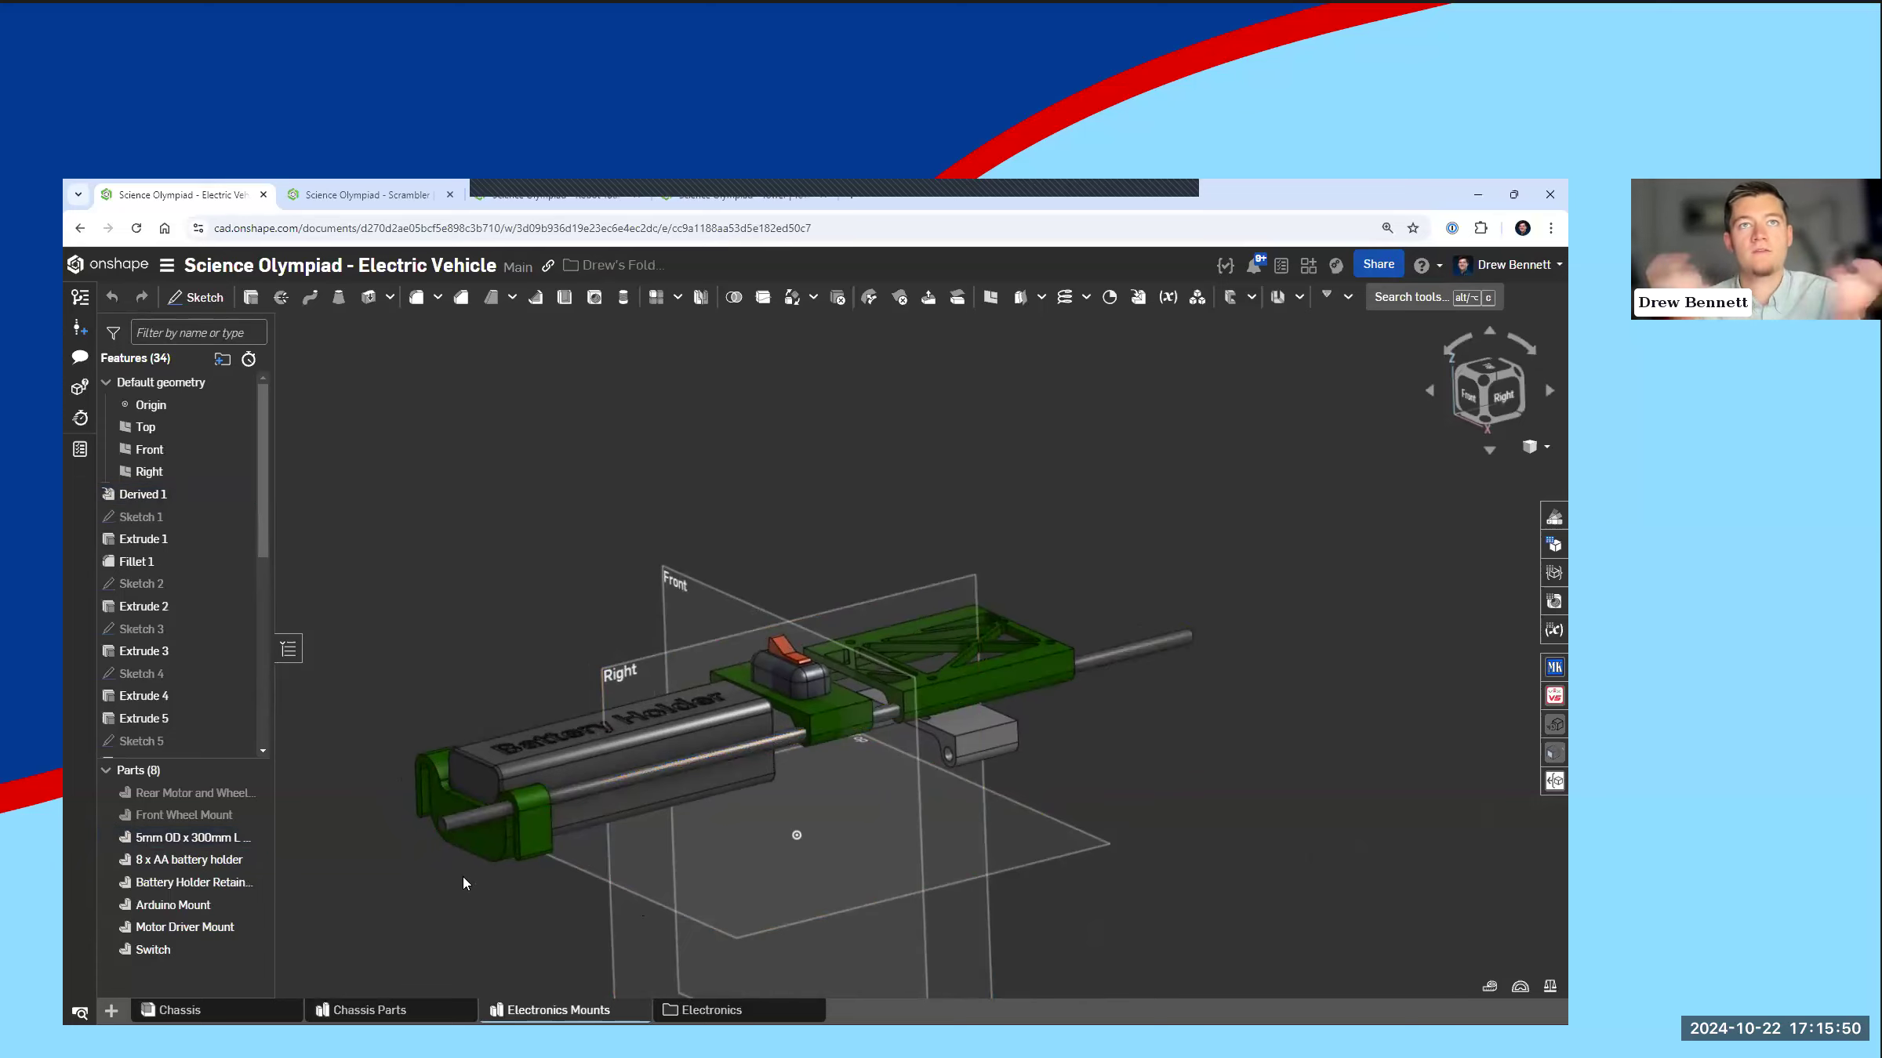
Step: Examine the battery holder, switch, Arduino mount and motor driver mount from several angles
right_click_drag(375, 850, 541, 766)
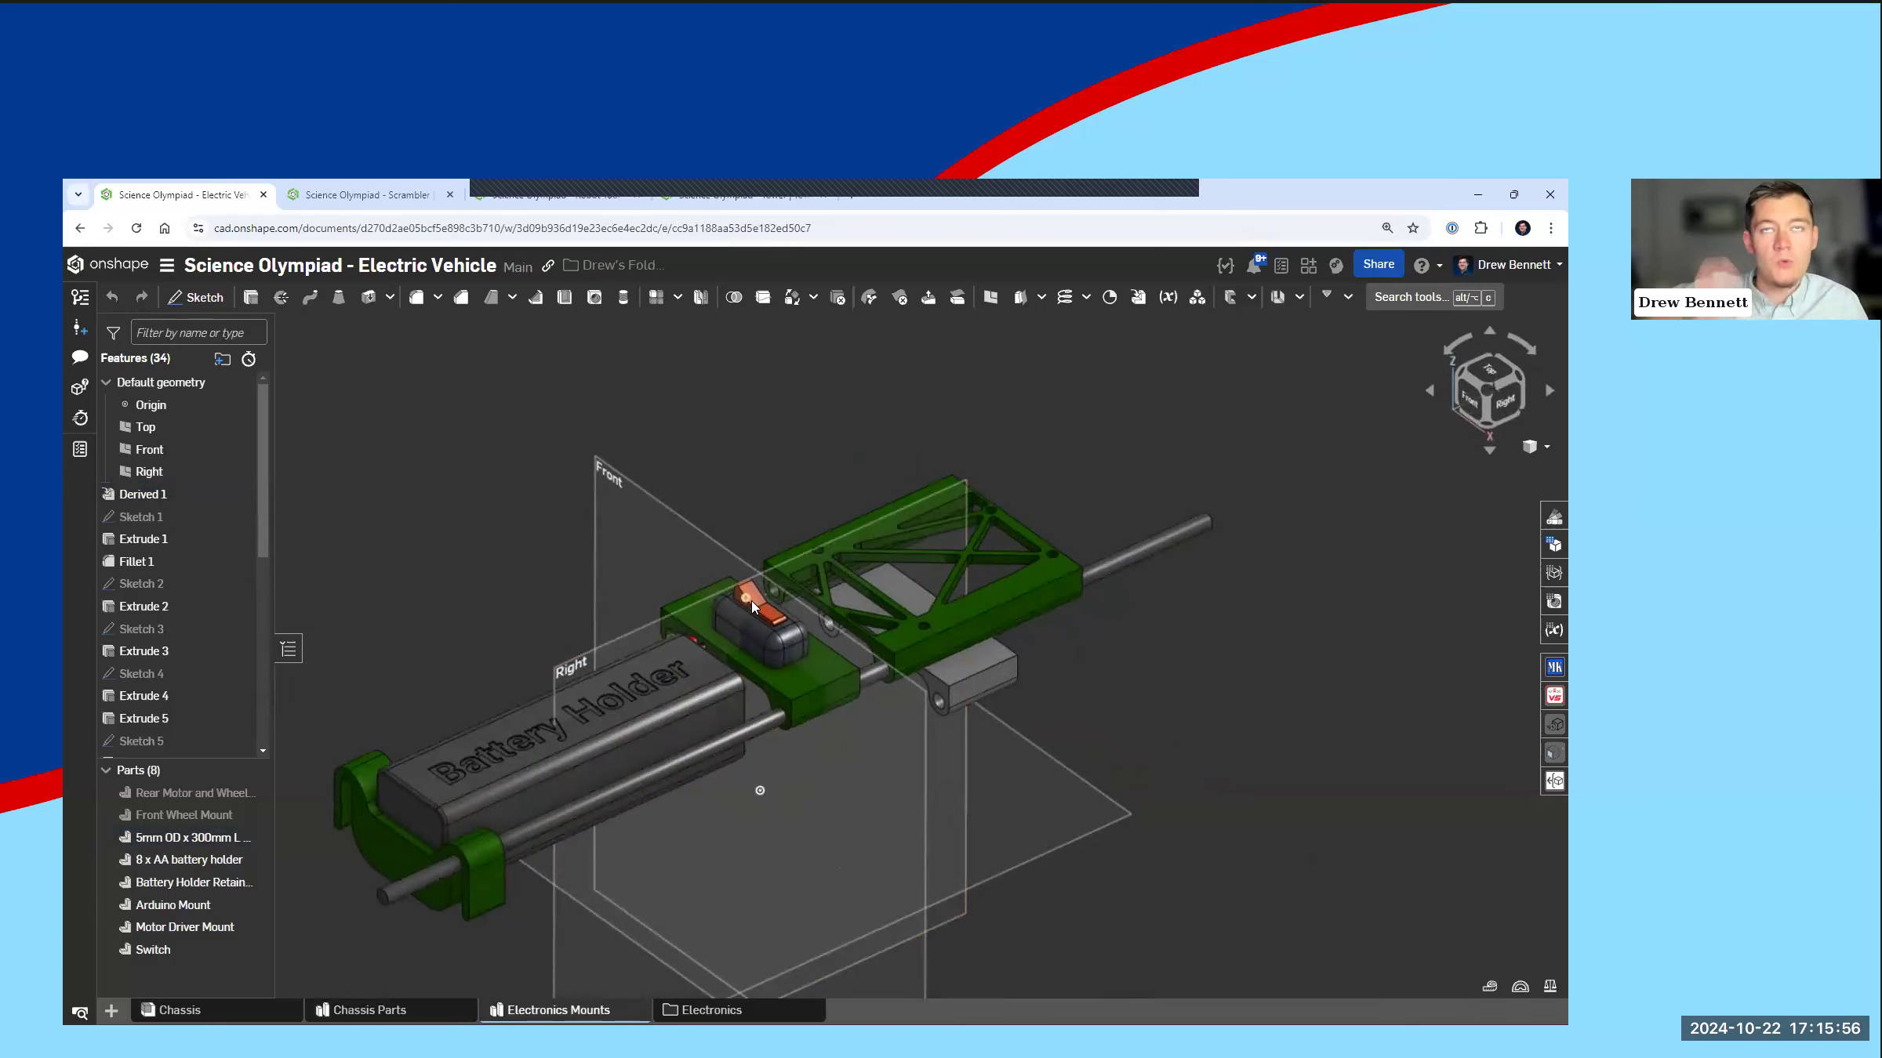
right_click_drag(751, 606, 961, 588)
right_click_drag(927, 709, 885, 709)
scroll(891, 739, "down", 4)
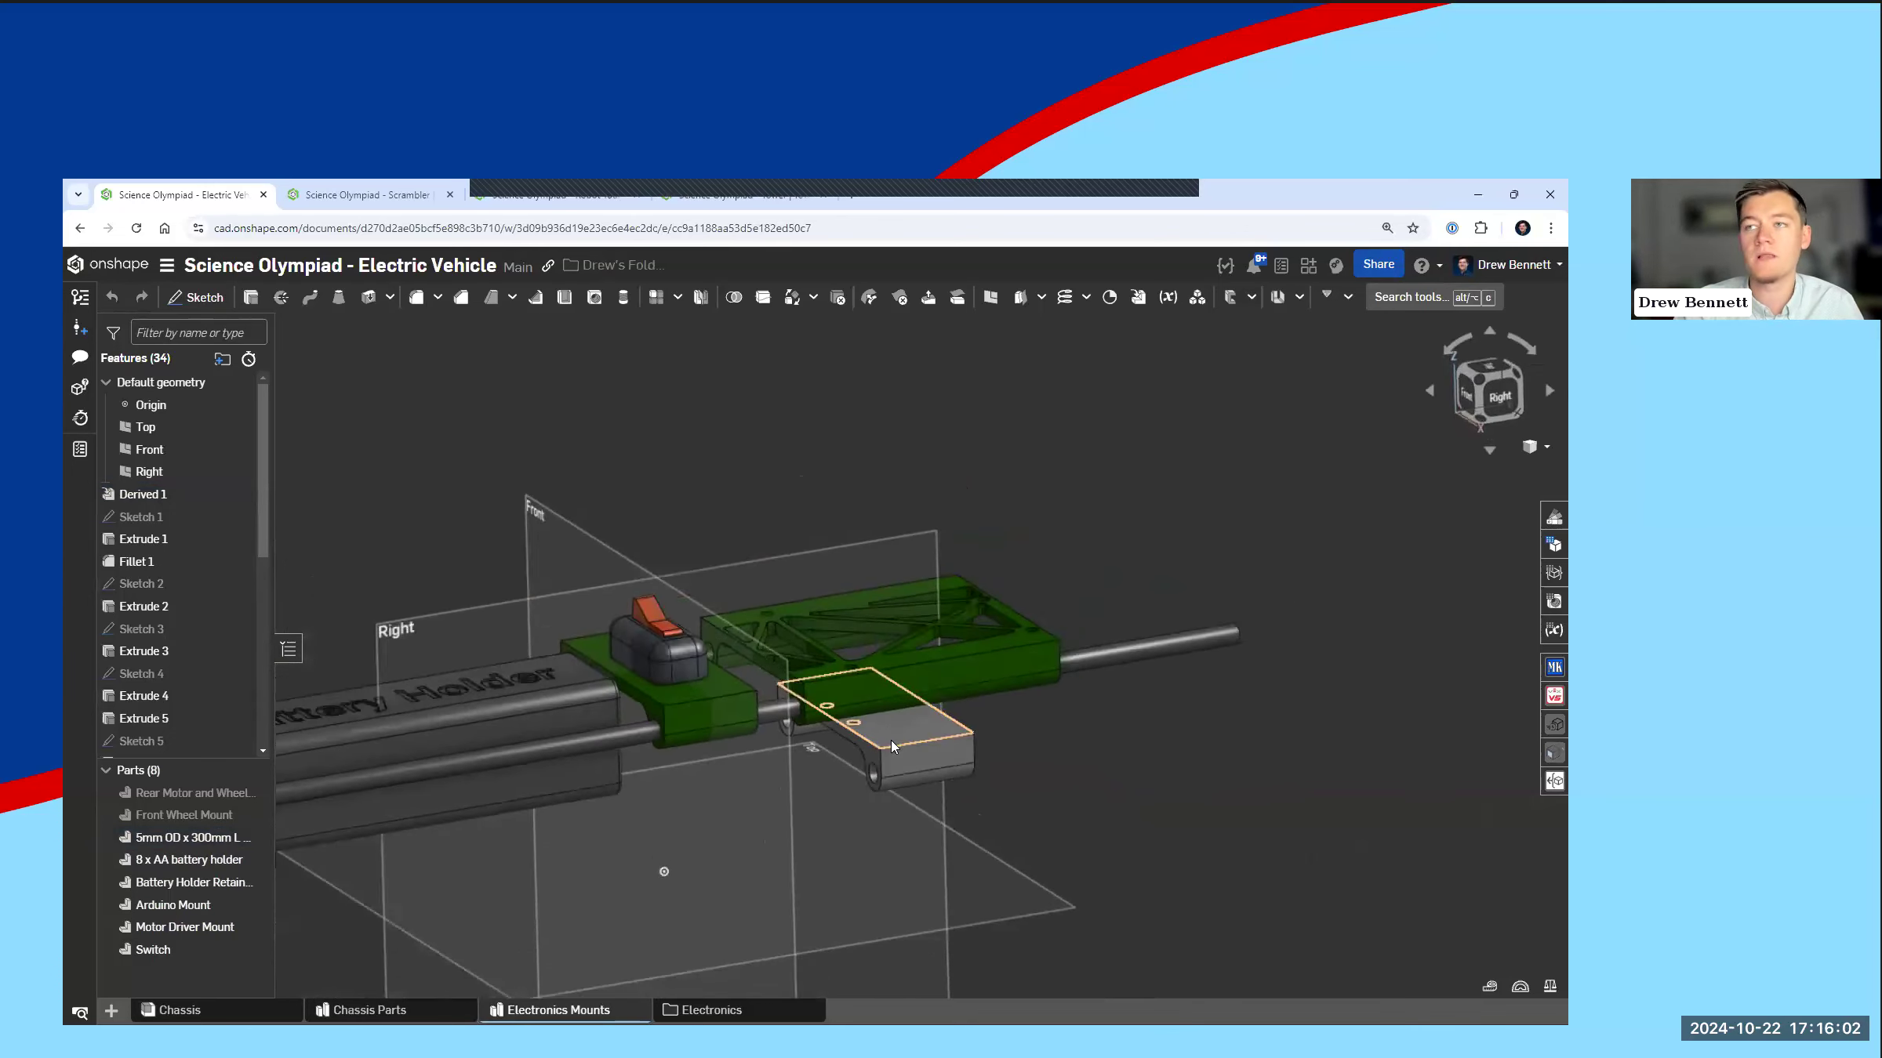
middle_click_drag(893, 750, 929, 748)
scroll(721, 773, "up", 2)
middle_click_drag(735, 771, 783, 770)
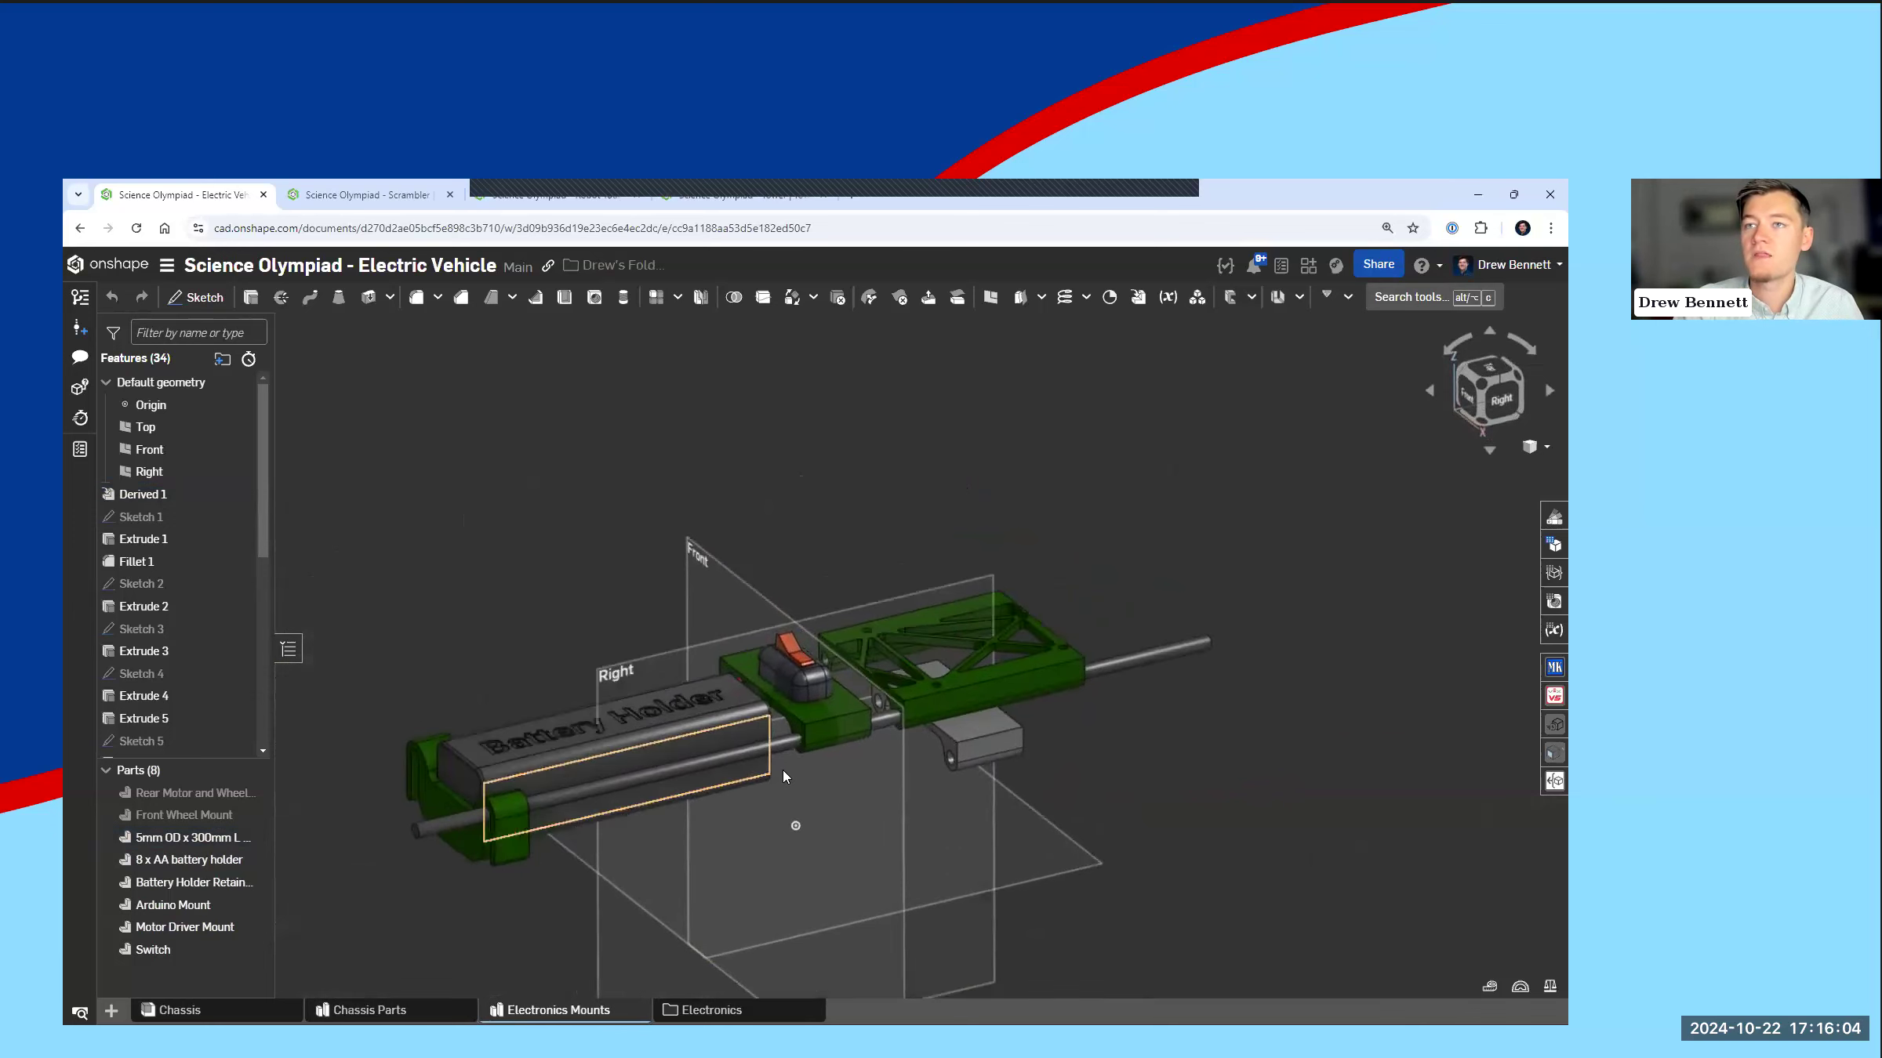
Step: Return to the Chassis assembly and look over the complete electric vehicle
left_click(179, 1009)
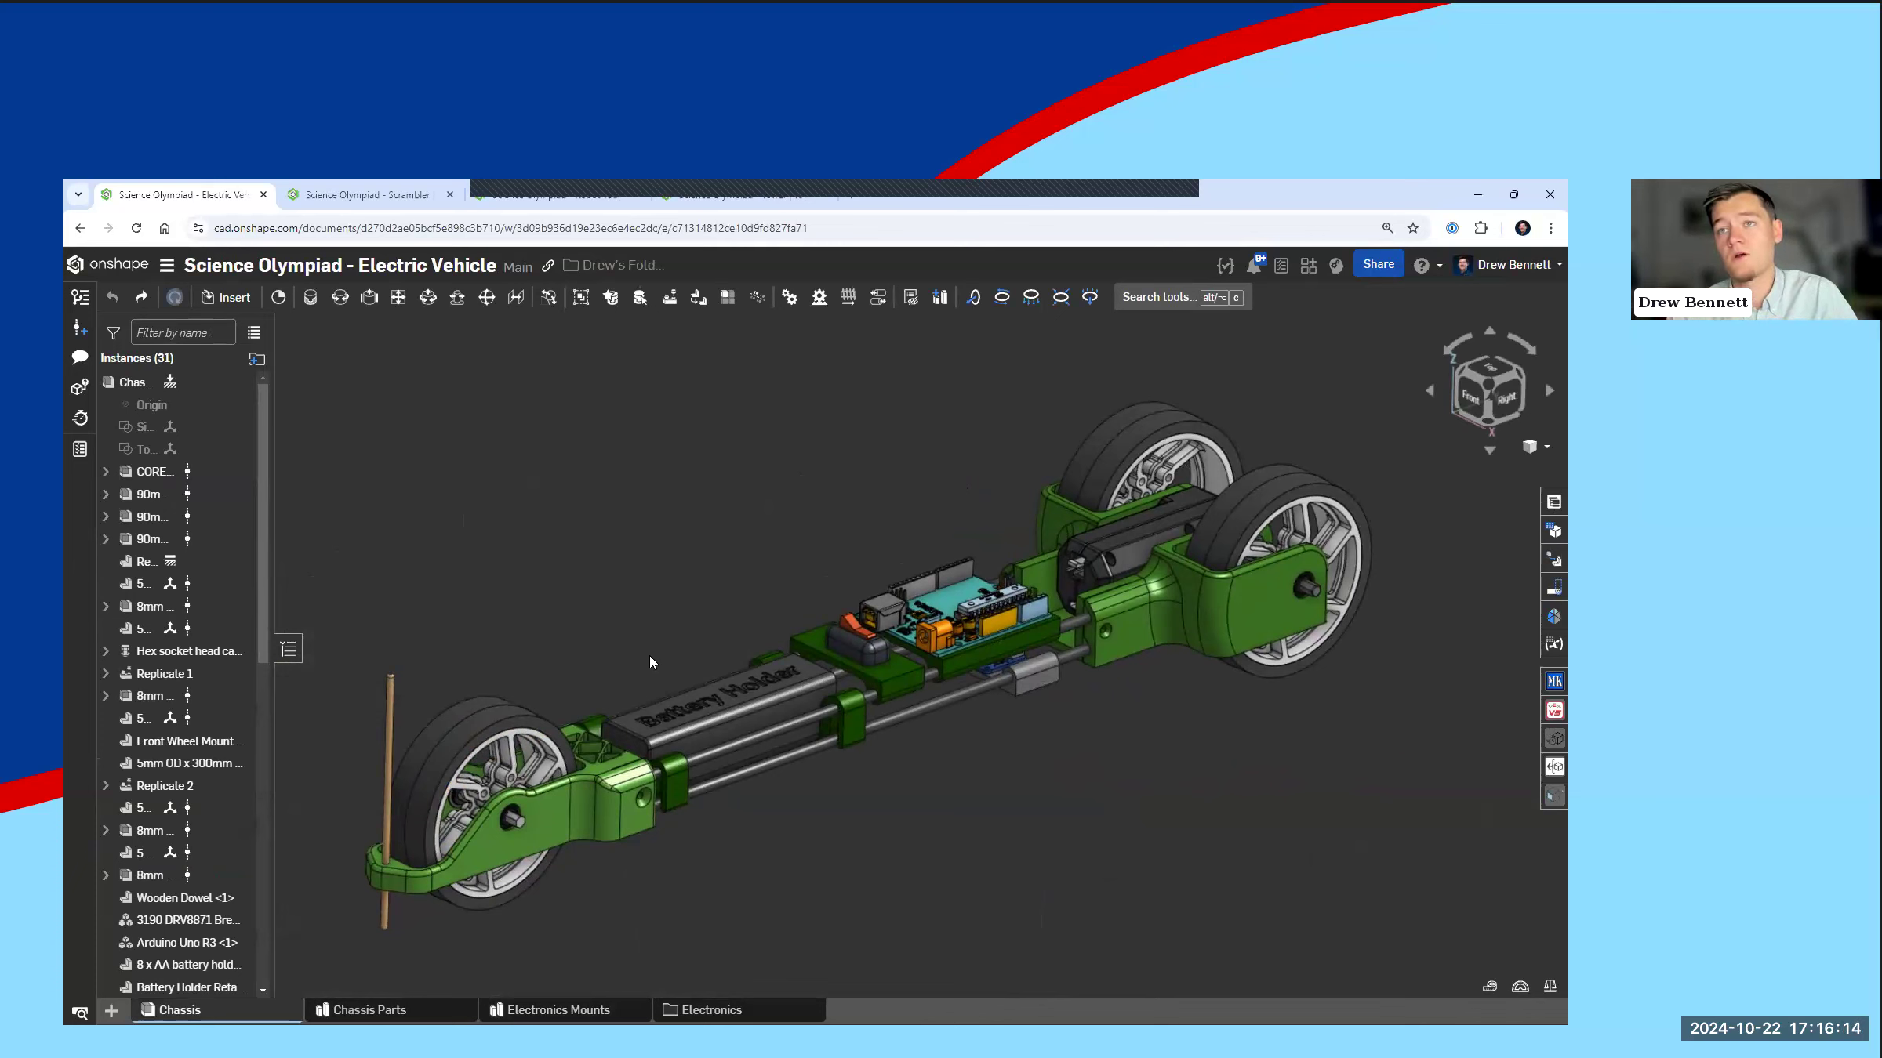
mouse_move(744, 655)
middle_mouse_down()
mouse_move(749, 690)
mouse_move(775, 670)
middle_mouse_up()
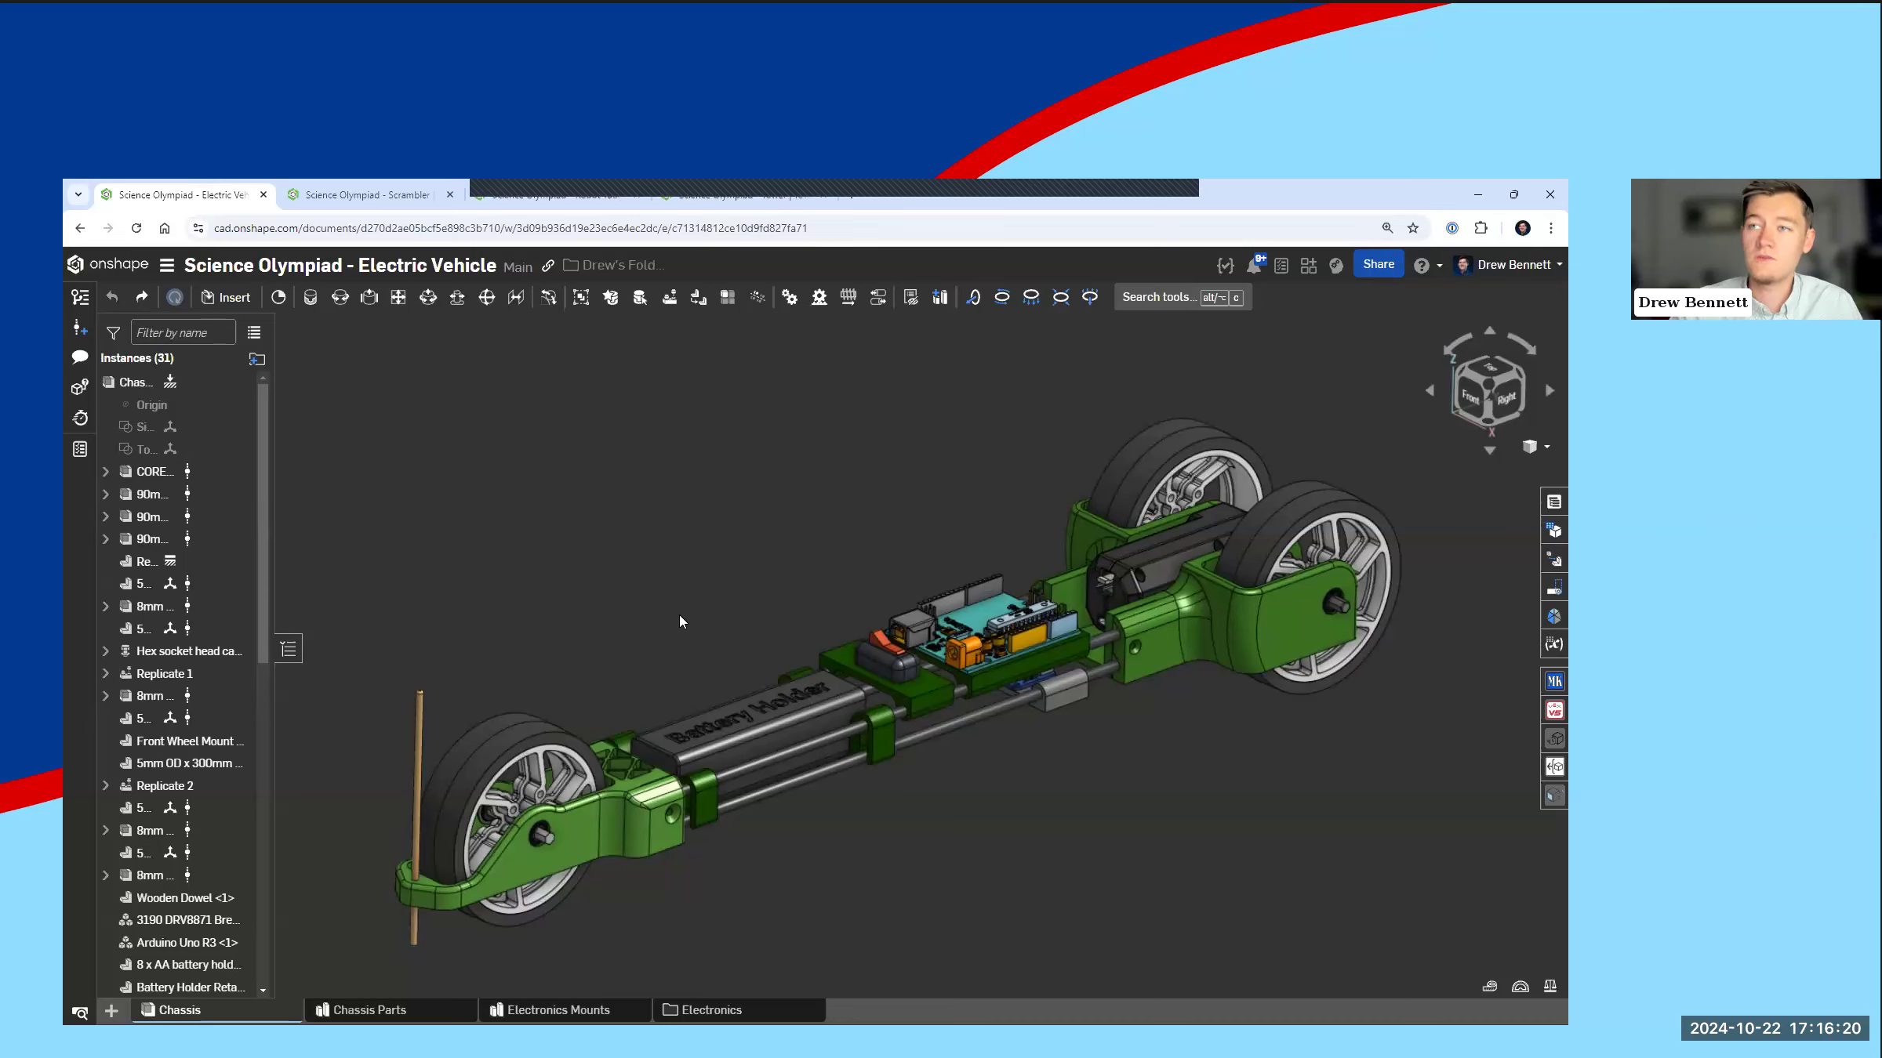
mouse_move(689, 625)
middle_mouse_down()
mouse_move(699, 636)
mouse_move(712, 605)
middle_mouse_up()
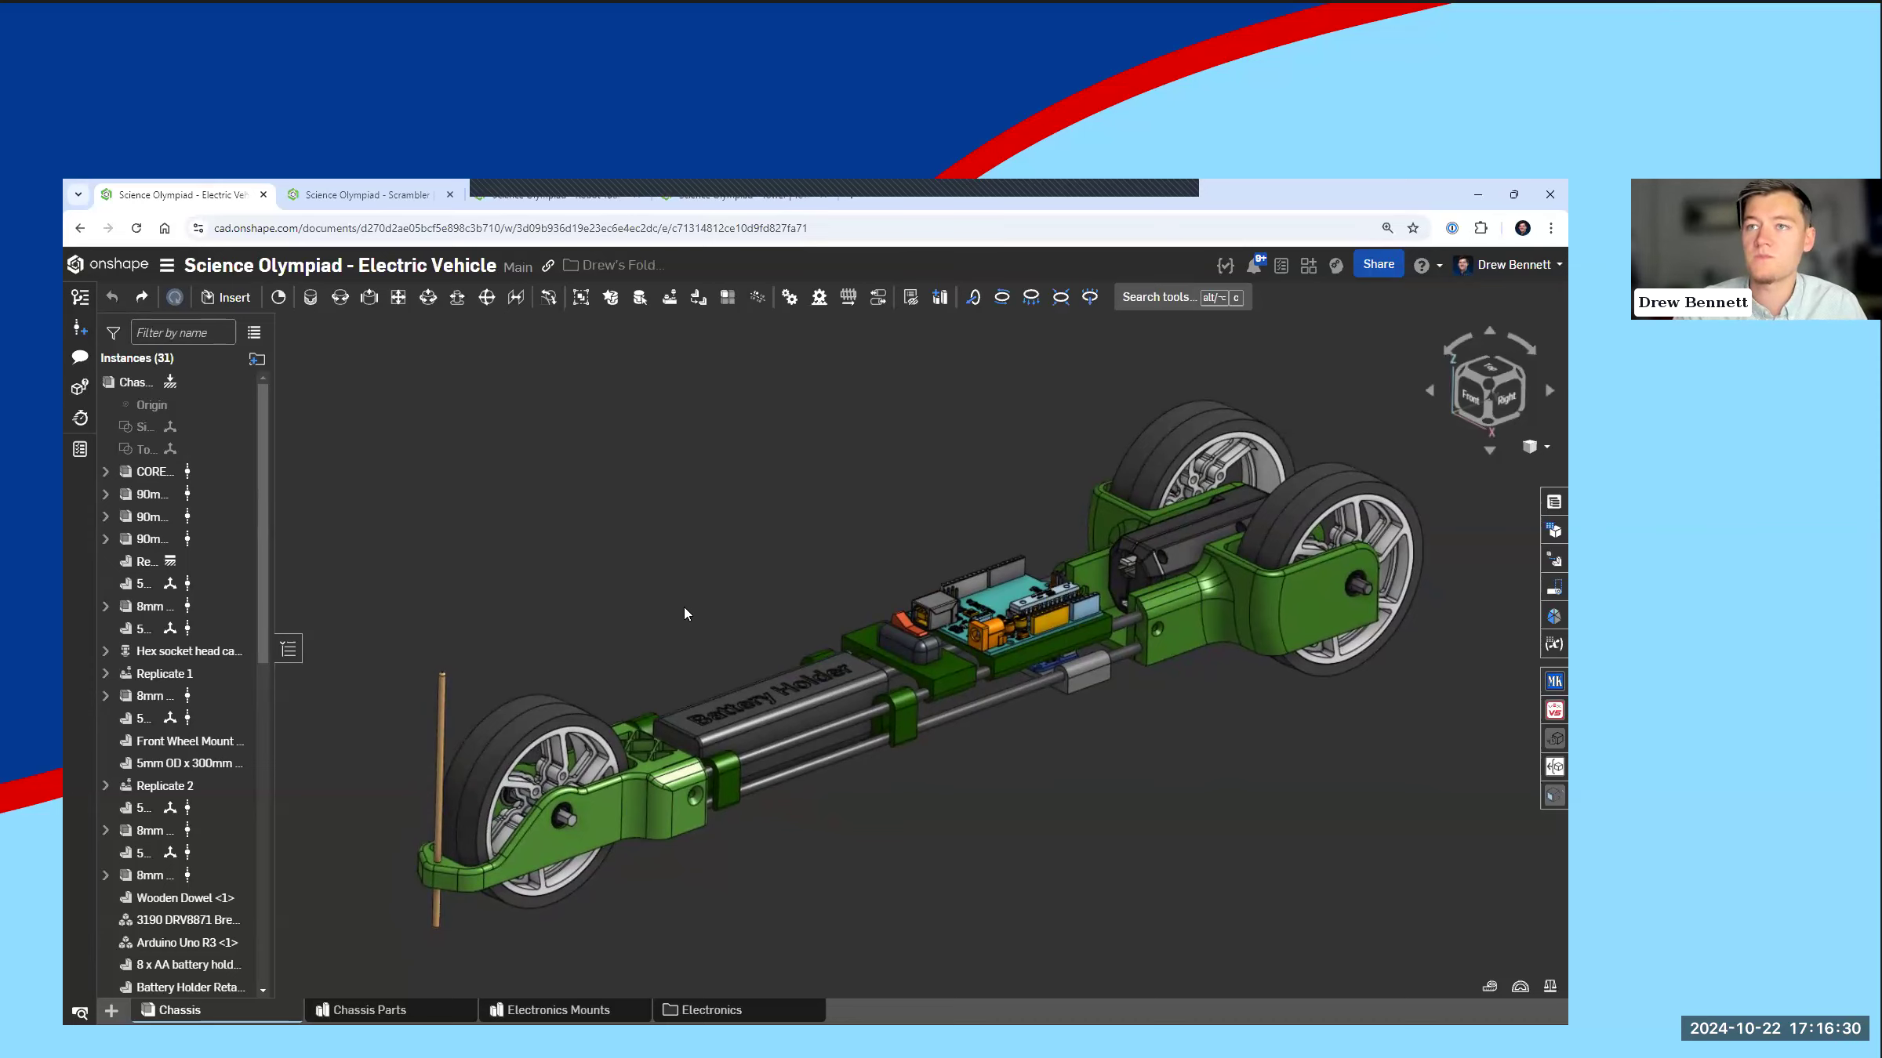
middle_click_drag(667, 609, 654, 603)
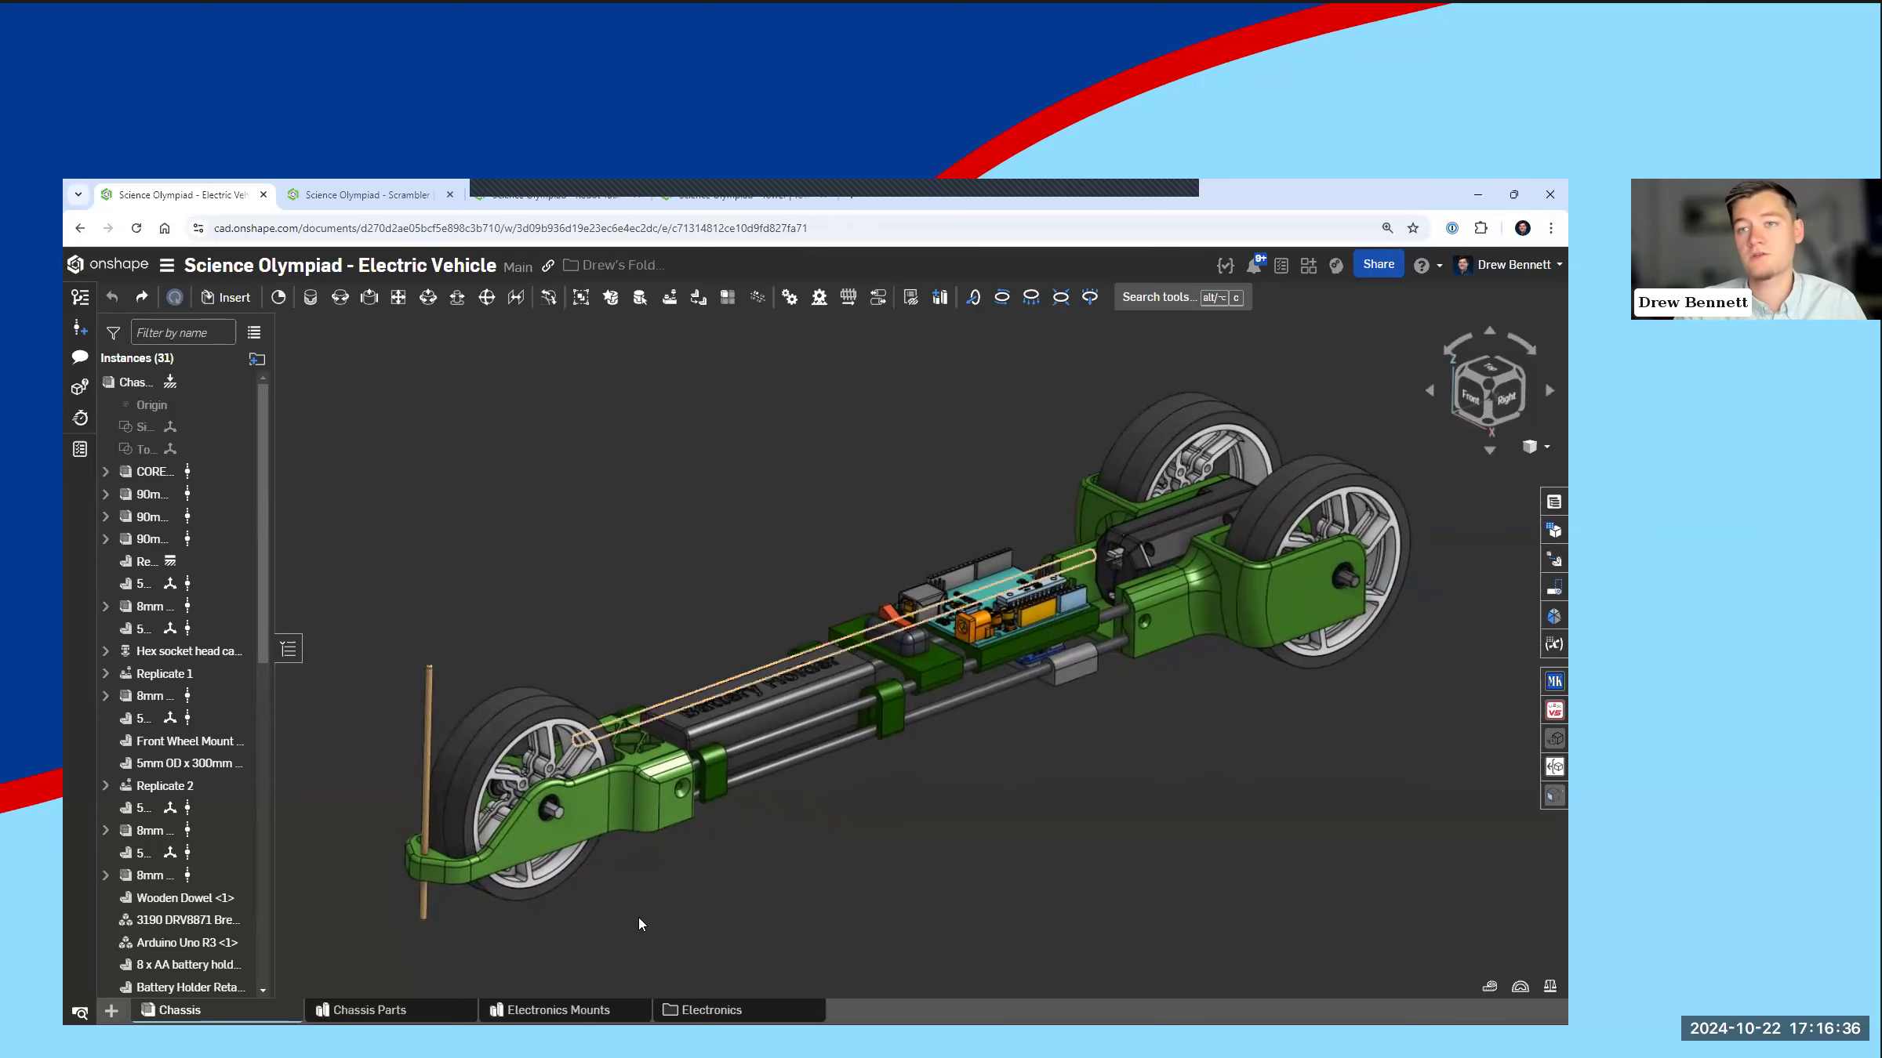
Step: Export the Front Wheel Mount from Chassis Parts as a downloaded 3MF file with Fine resolution
left_click(408, 1011)
scroll(588, 776, "down", 3)
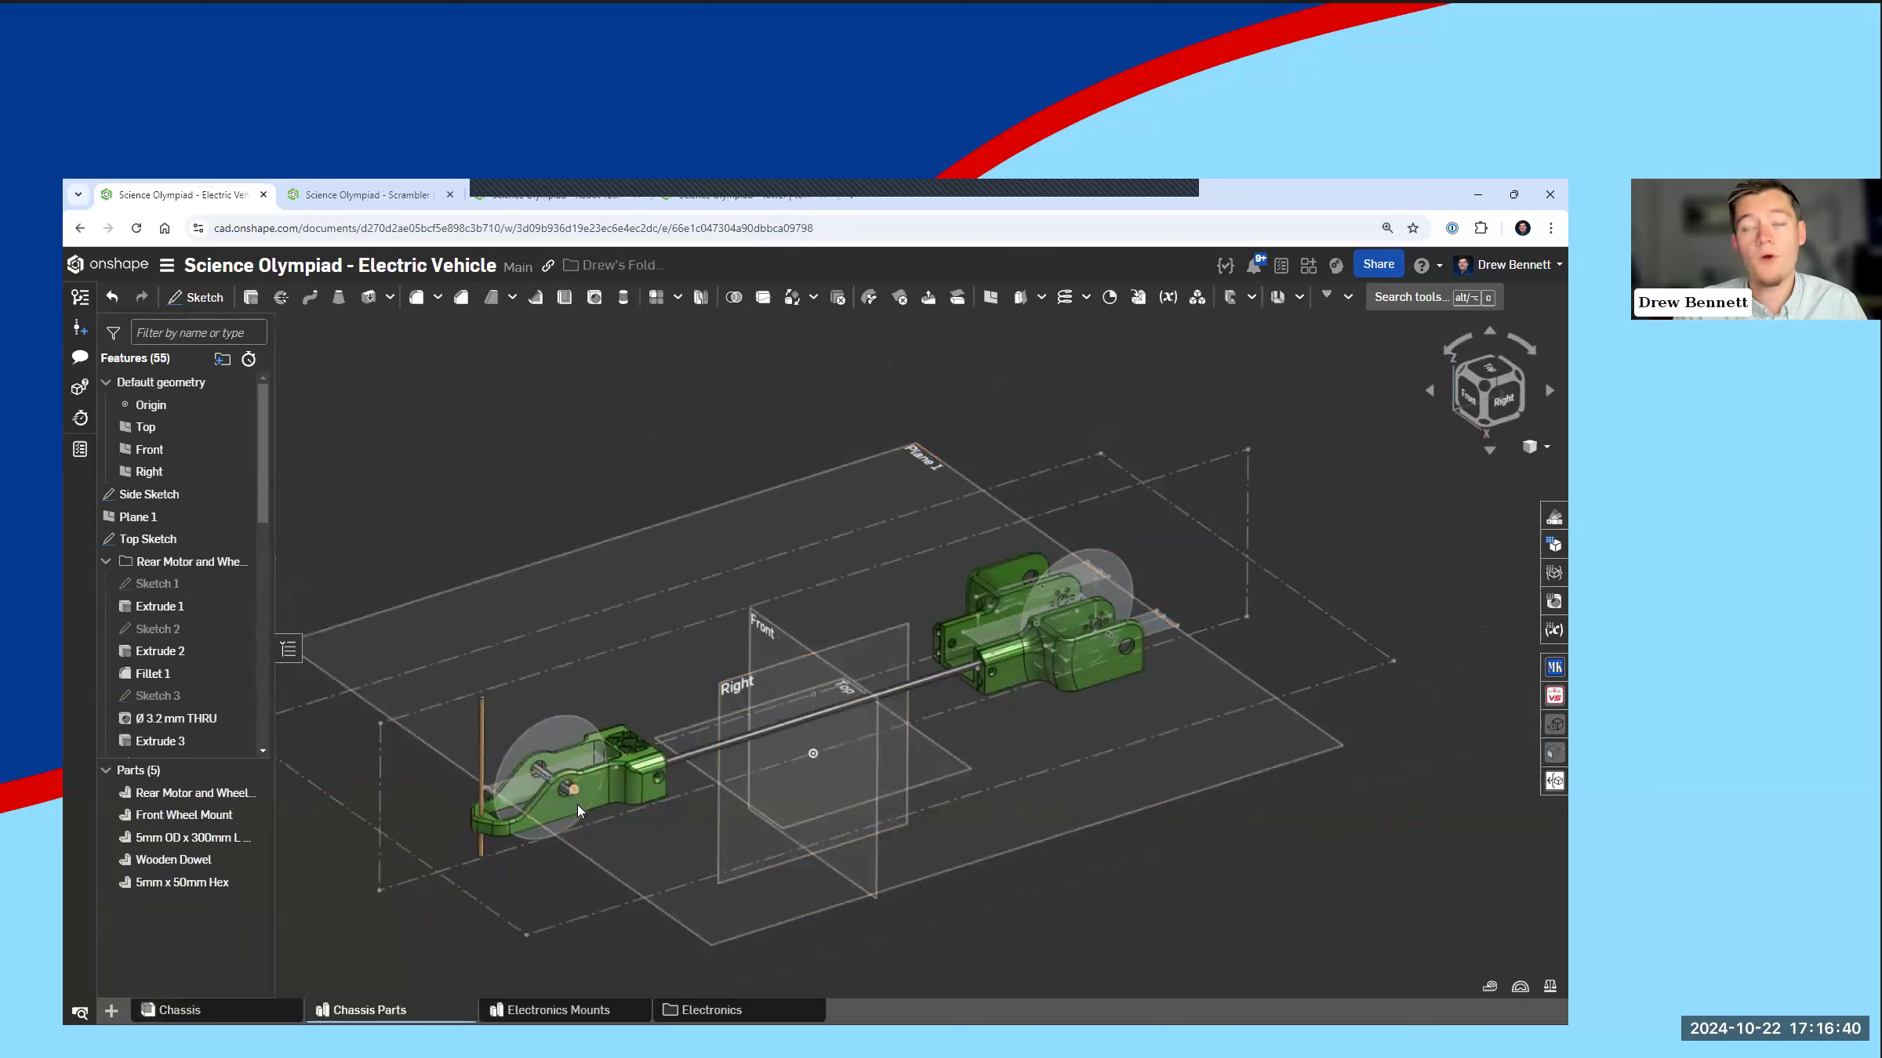
scroll(484, 840, "up", 5)
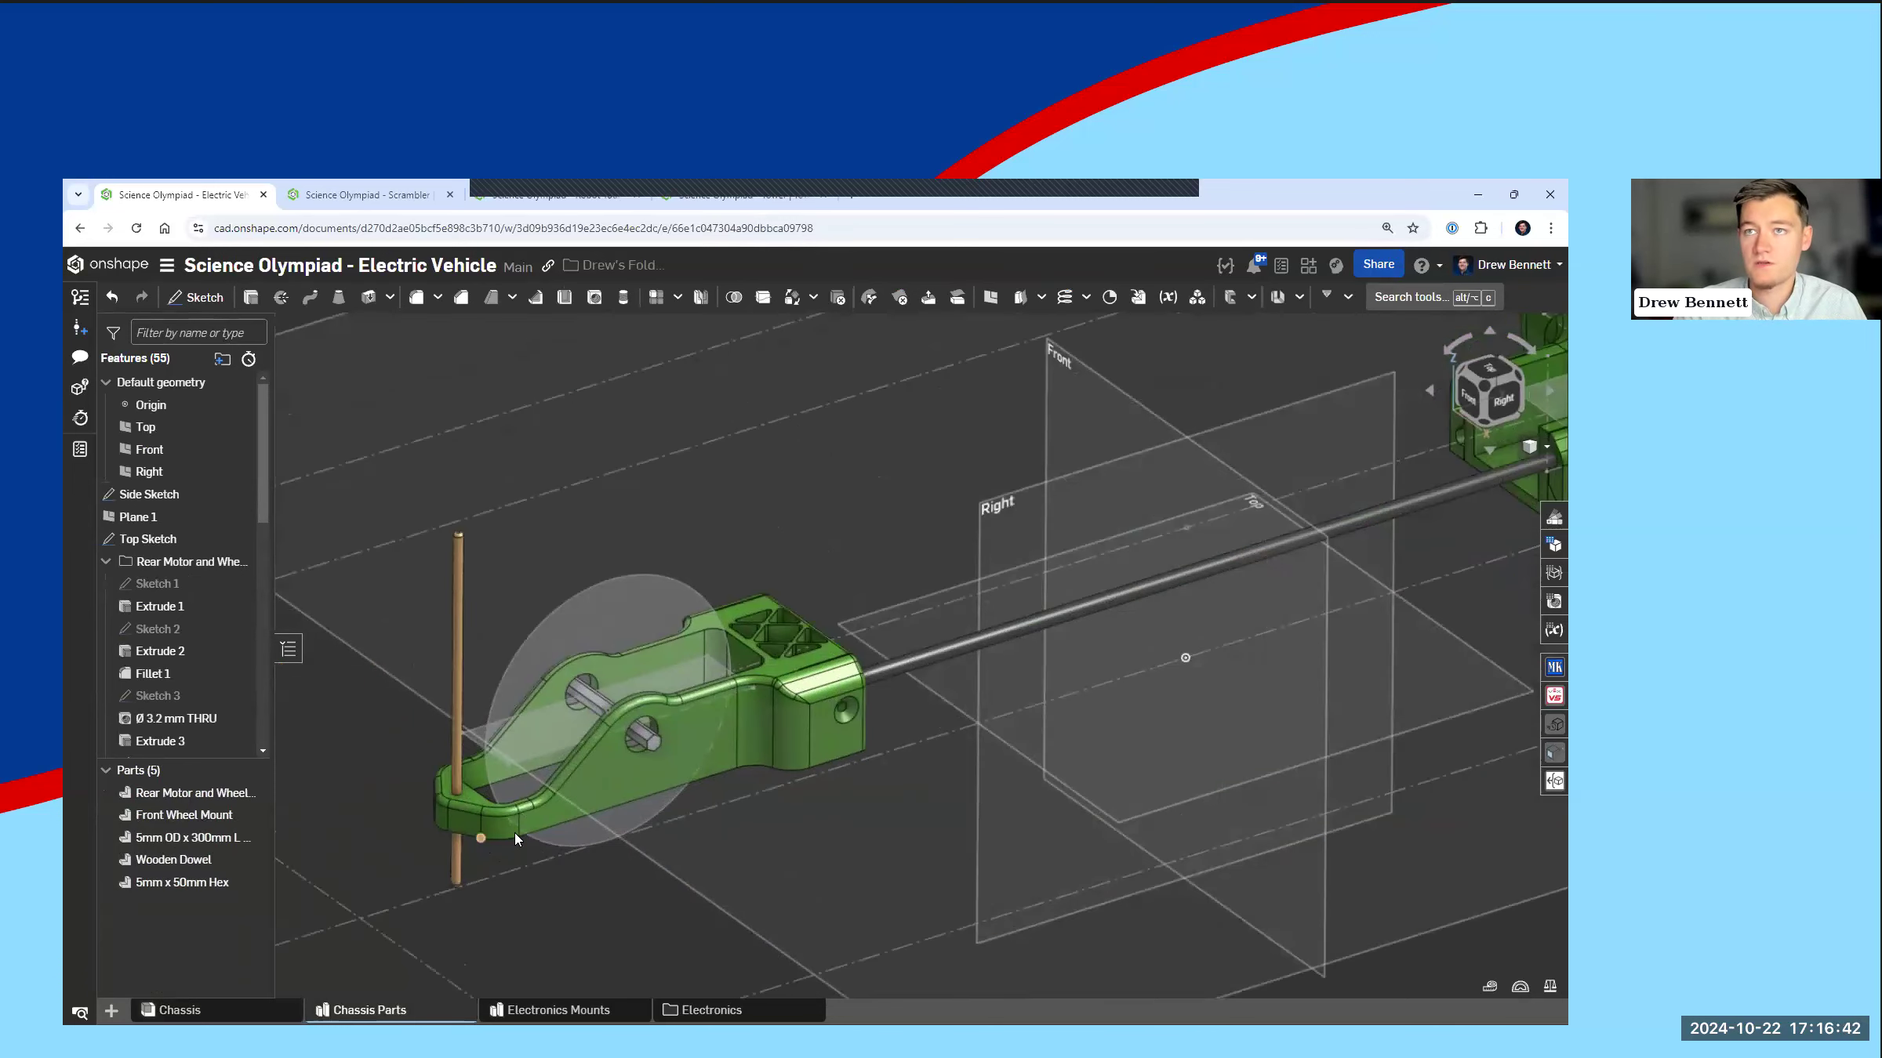
scroll(514, 831, "up", 3)
right_click(475, 821)
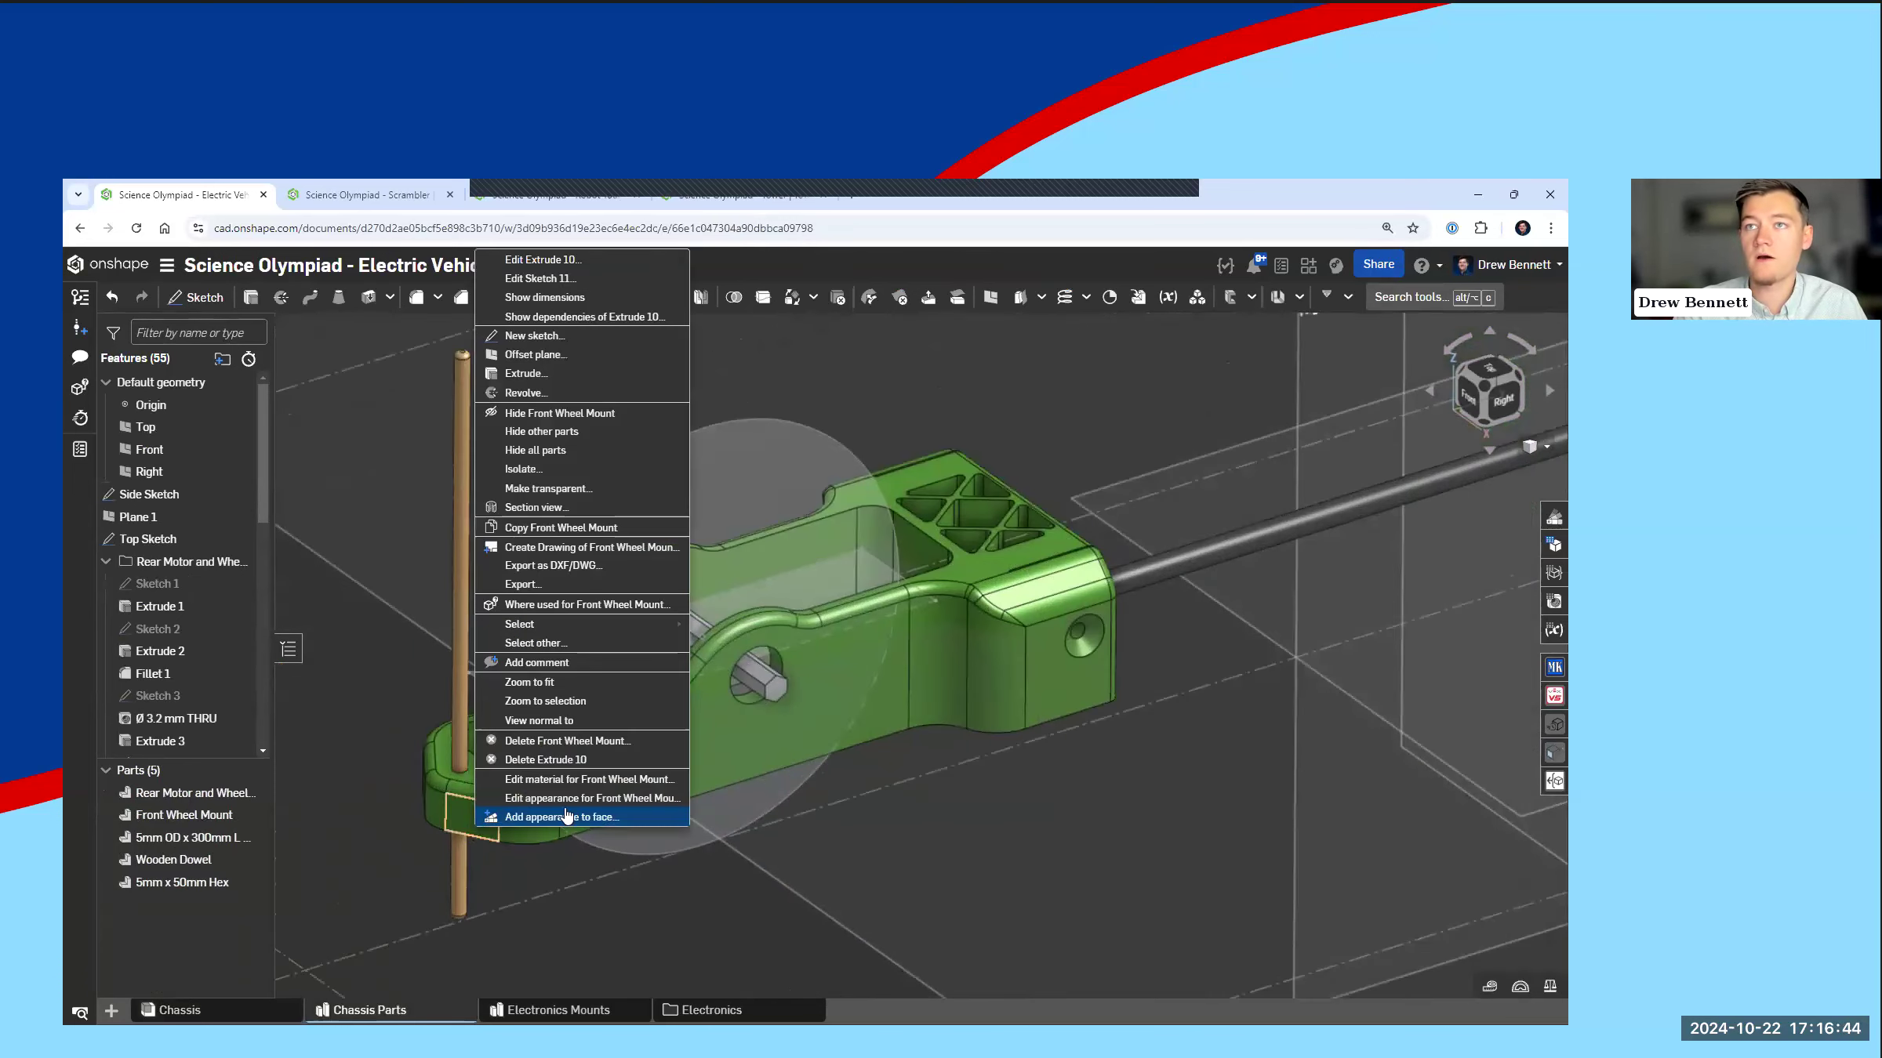
left_click(551, 587)
left_click(665, 417)
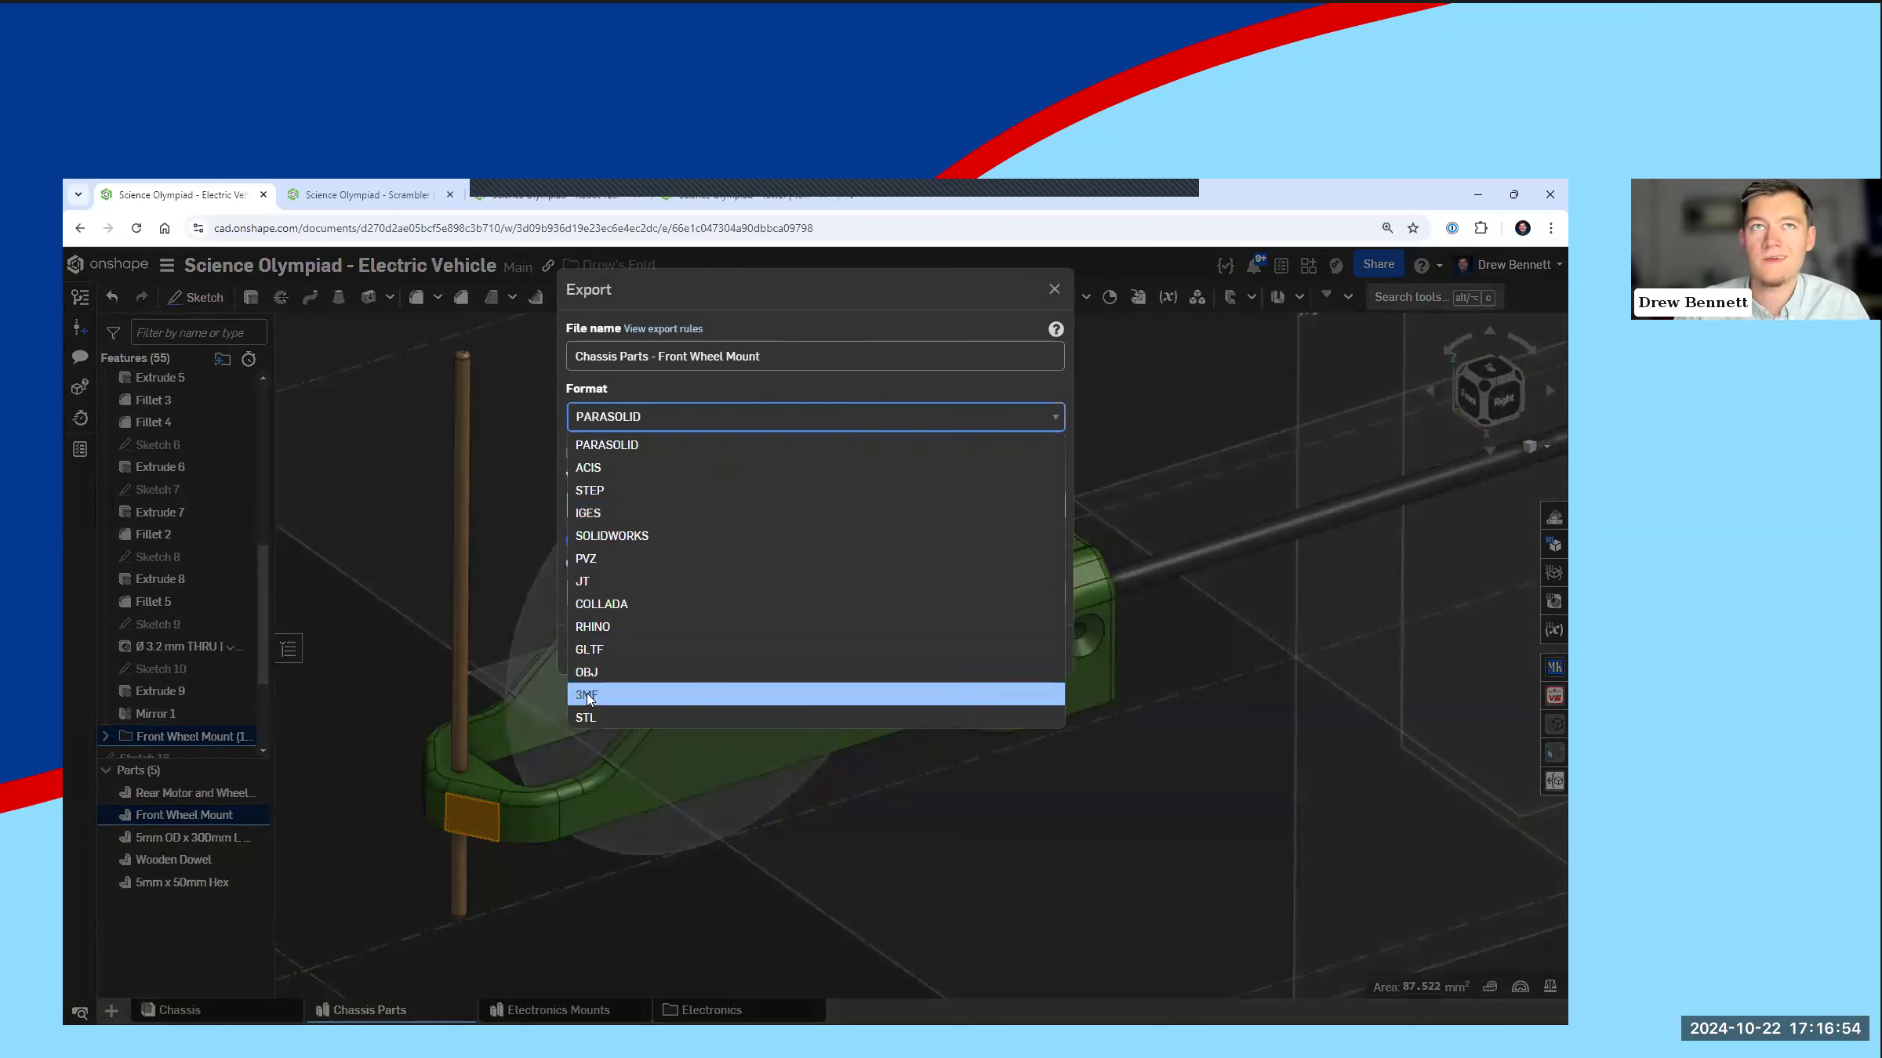
left_click(611, 697)
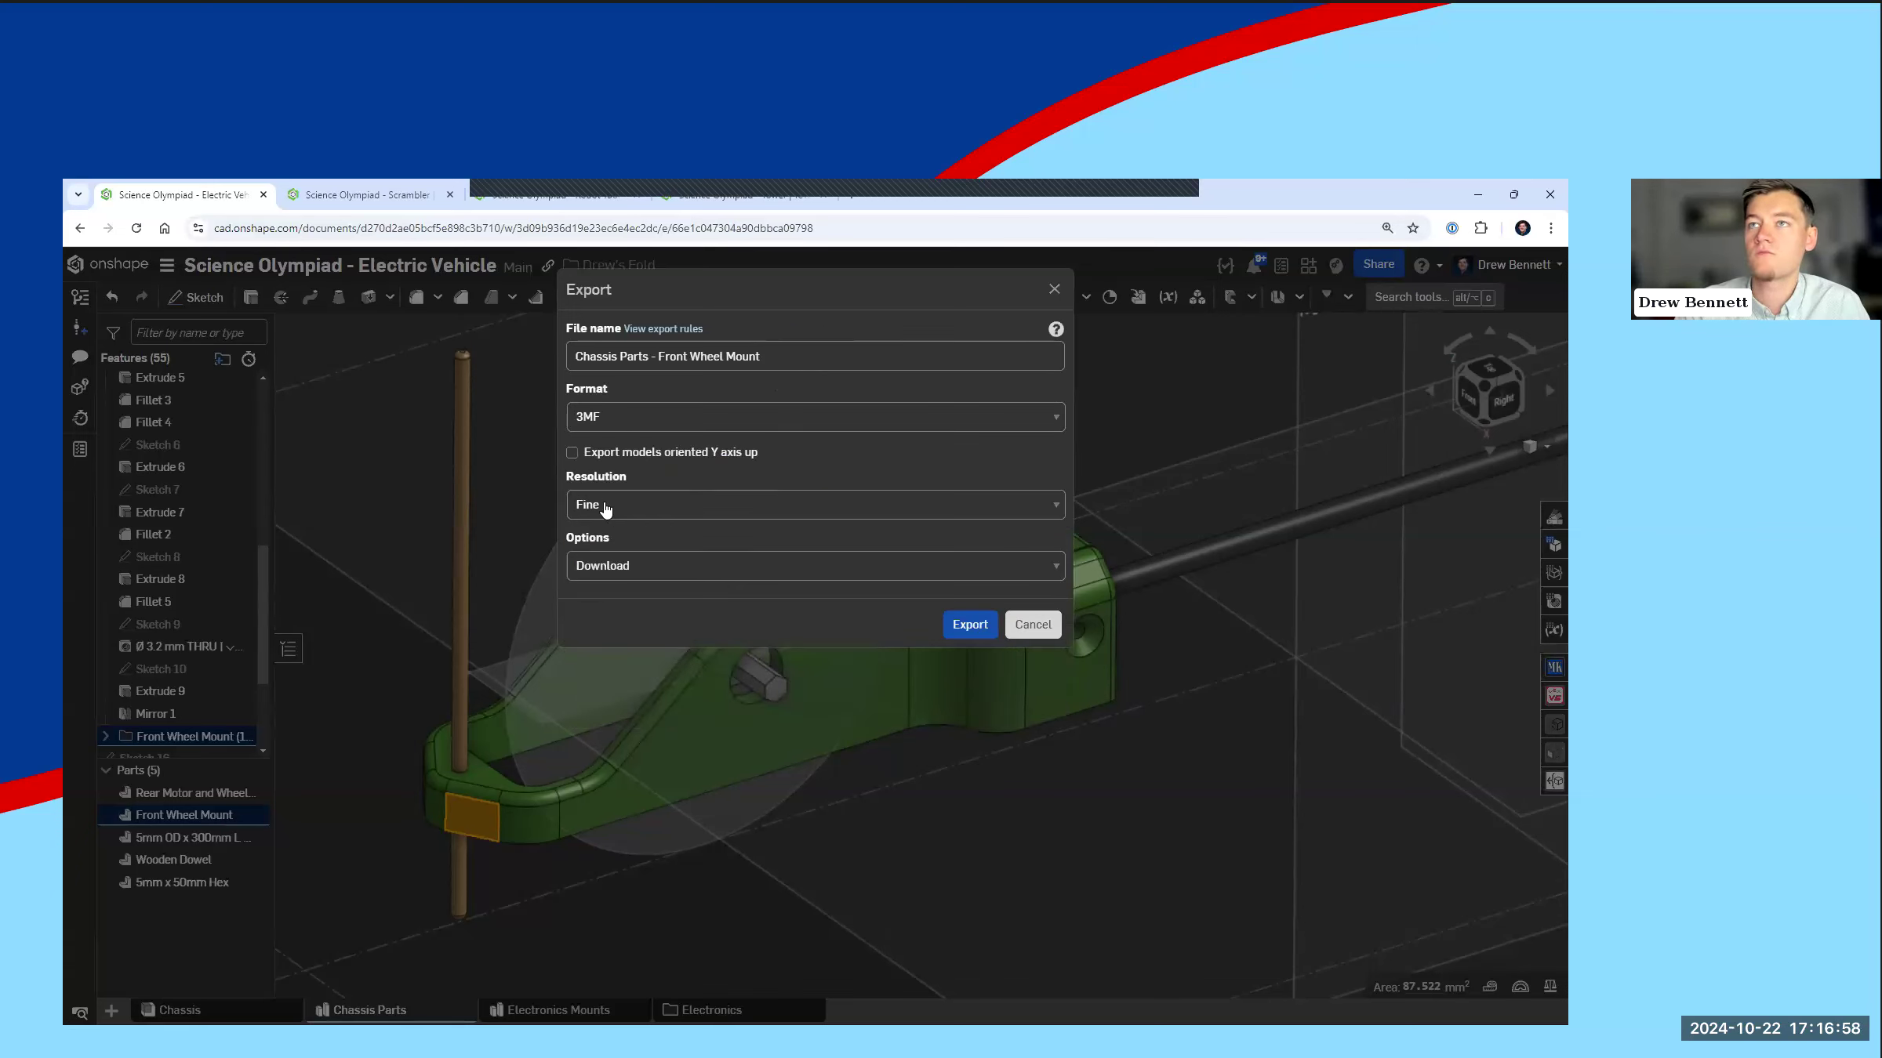
left_click(605, 508)
left_click(608, 580)
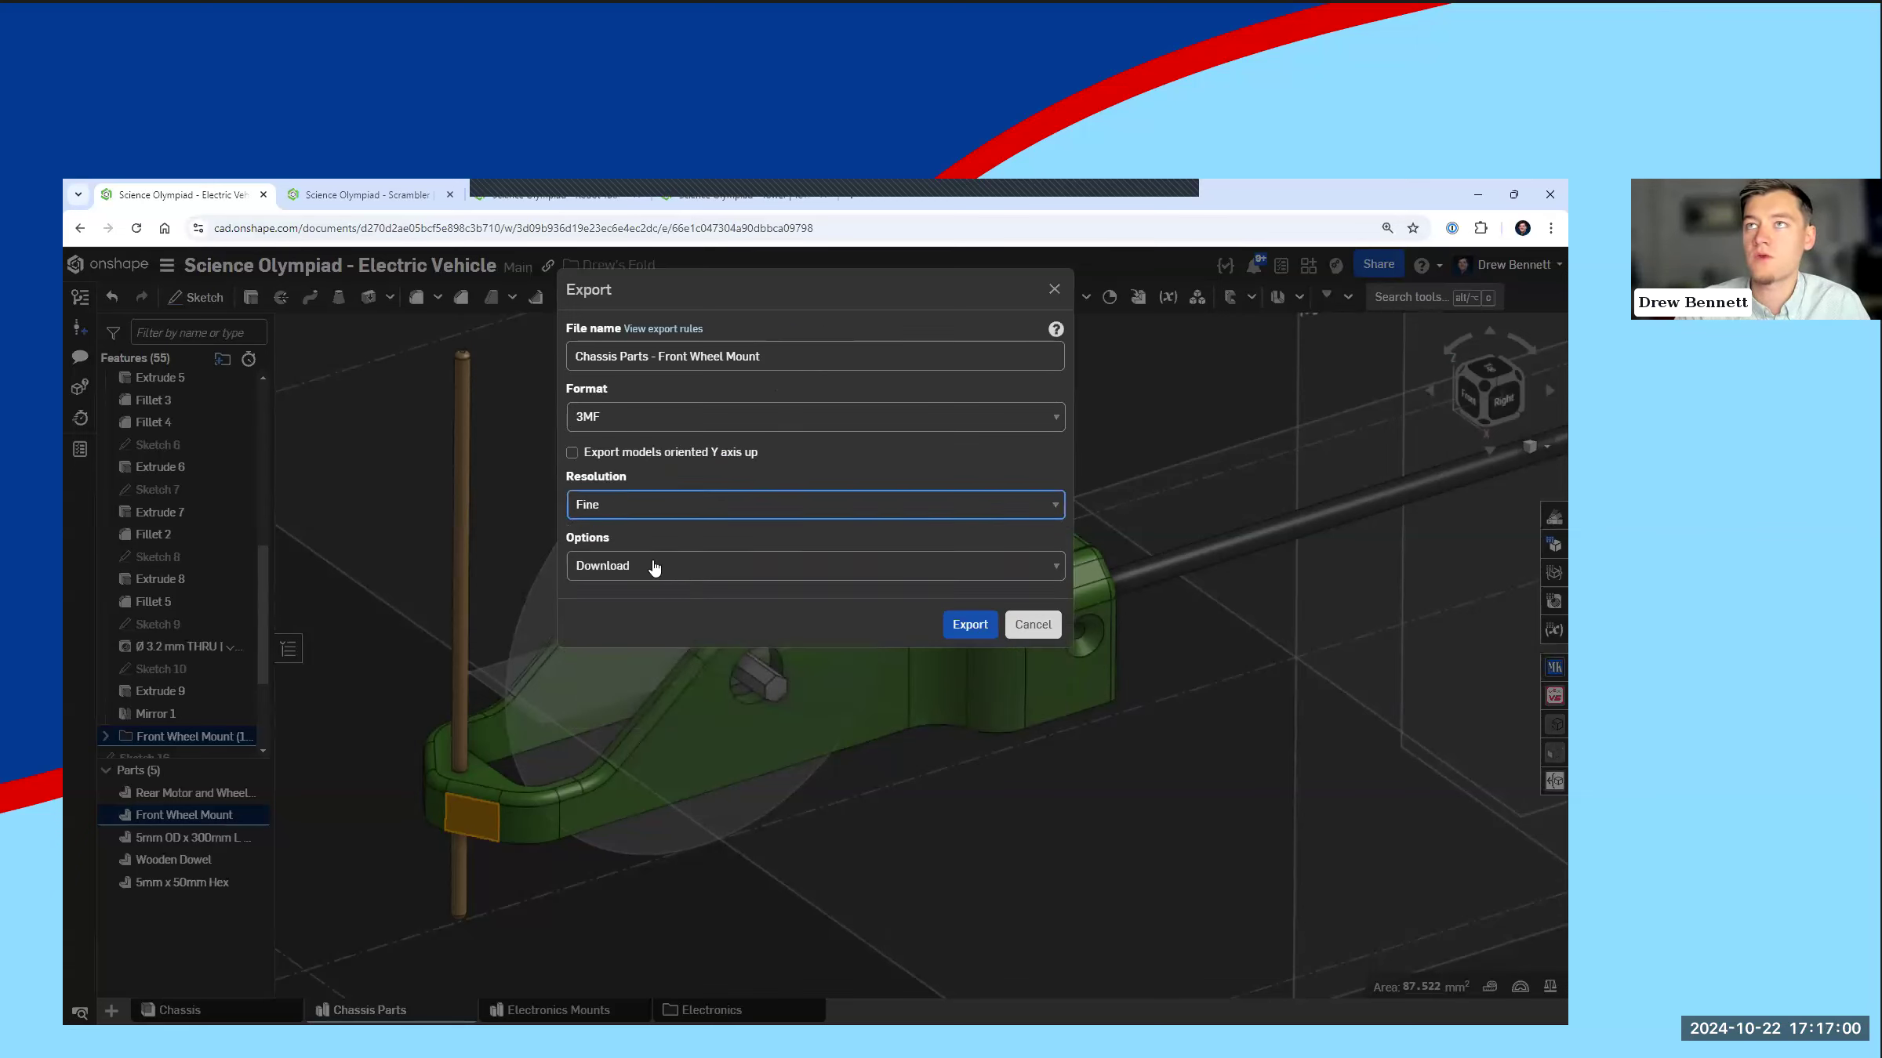
left_click(969, 625)
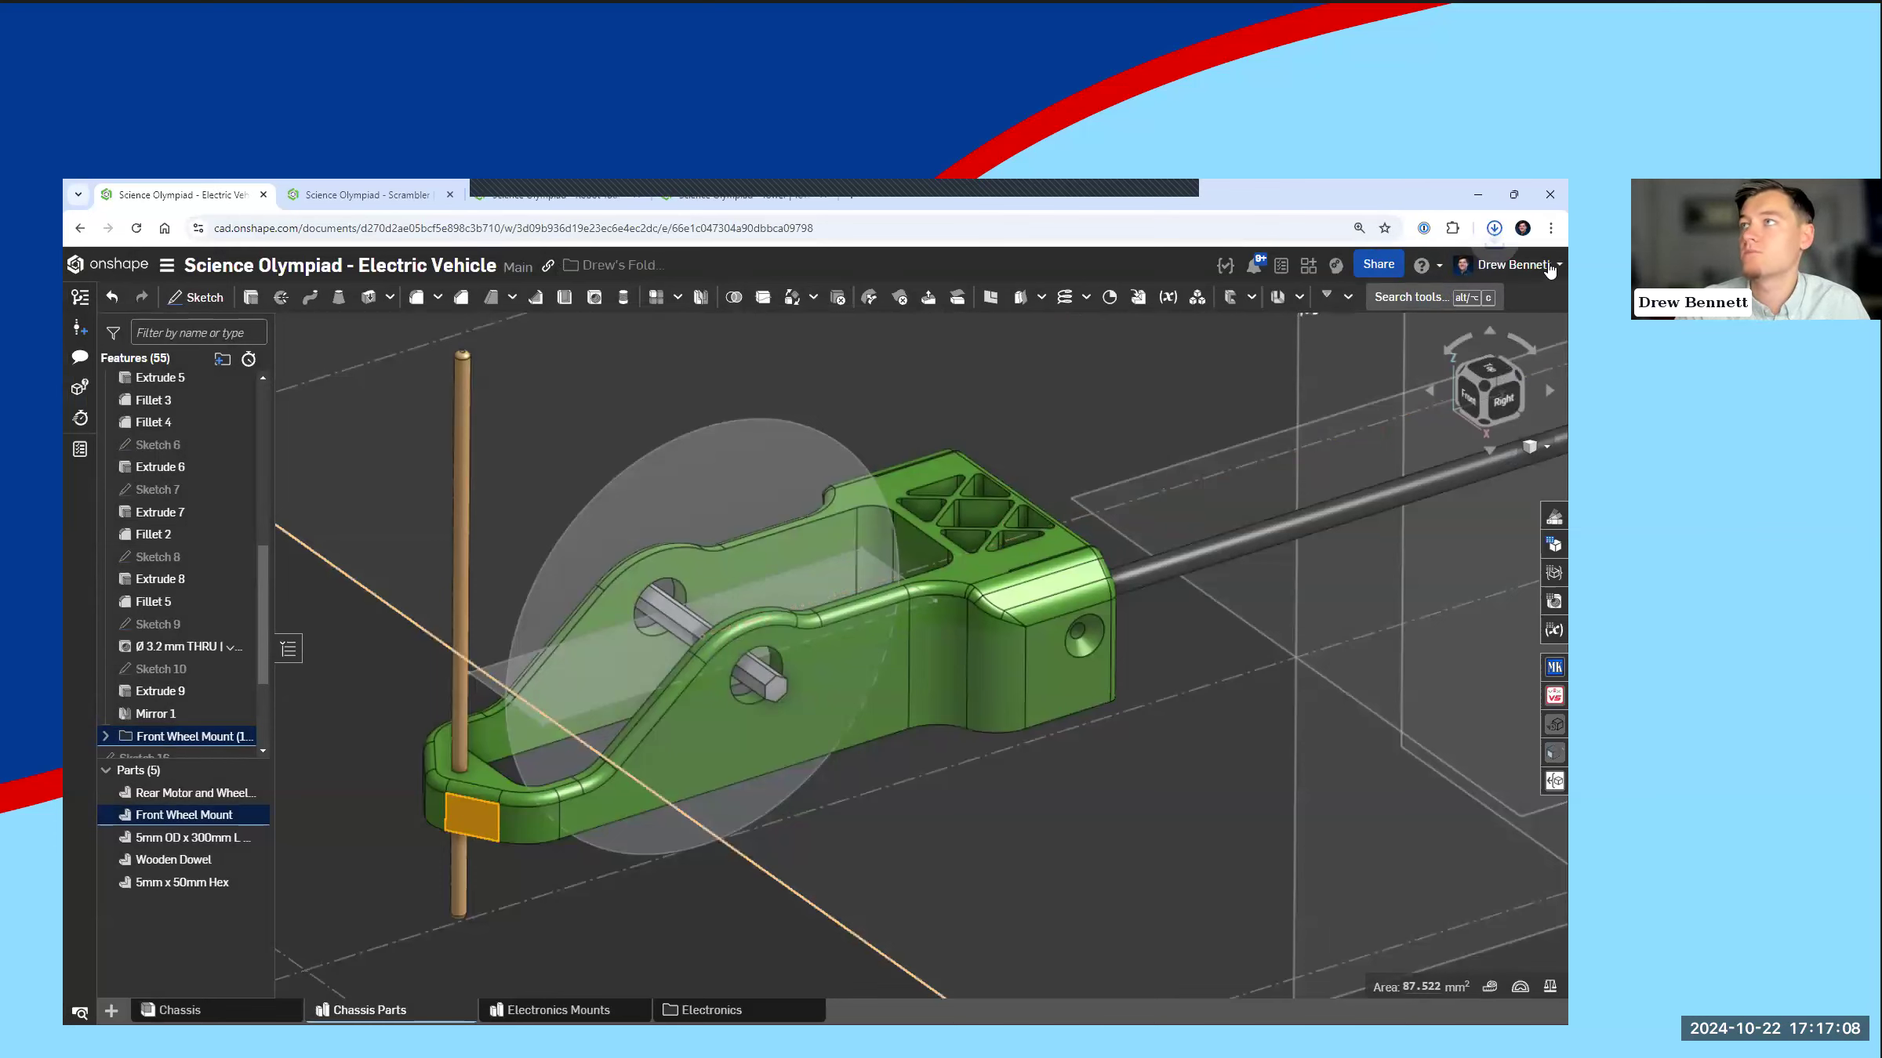
left_click(1495, 235)
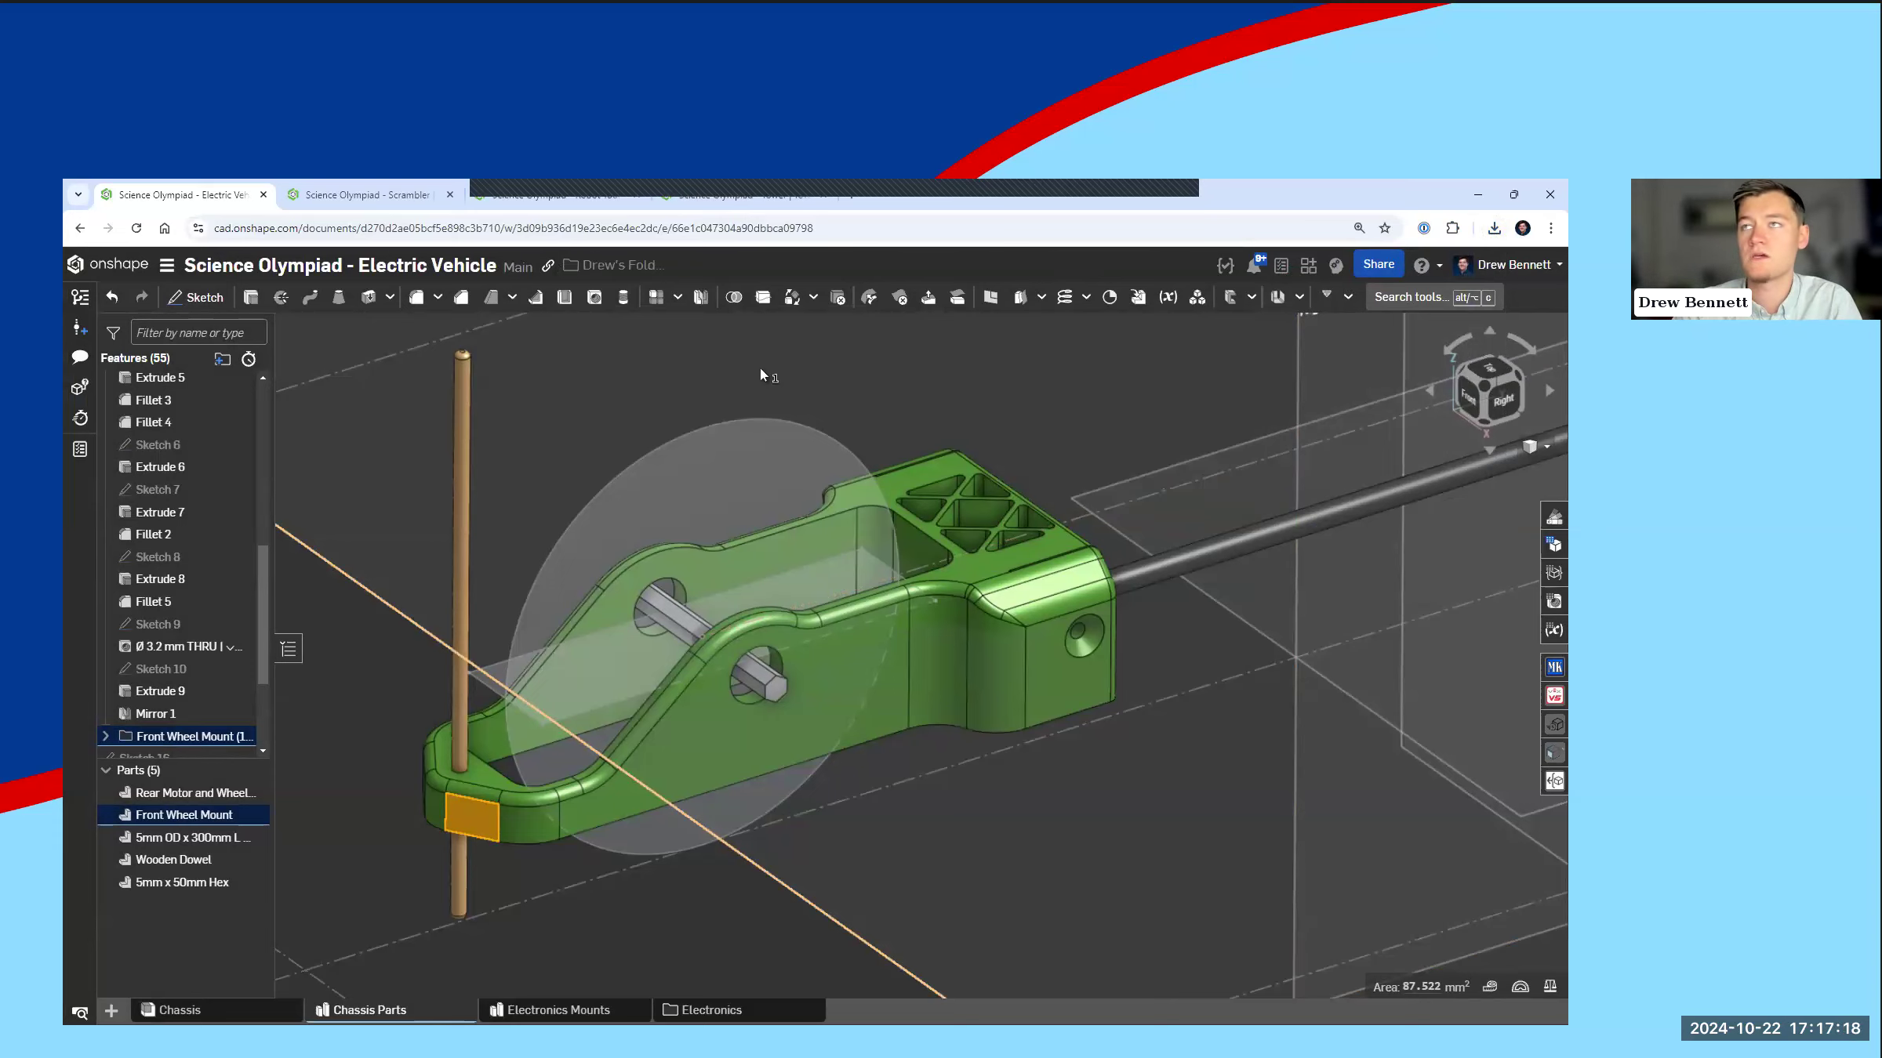
Step: Clear the Front Wheel Mount selection and bring all the chassis parts back into view
scroll(643, 428, "down", 3)
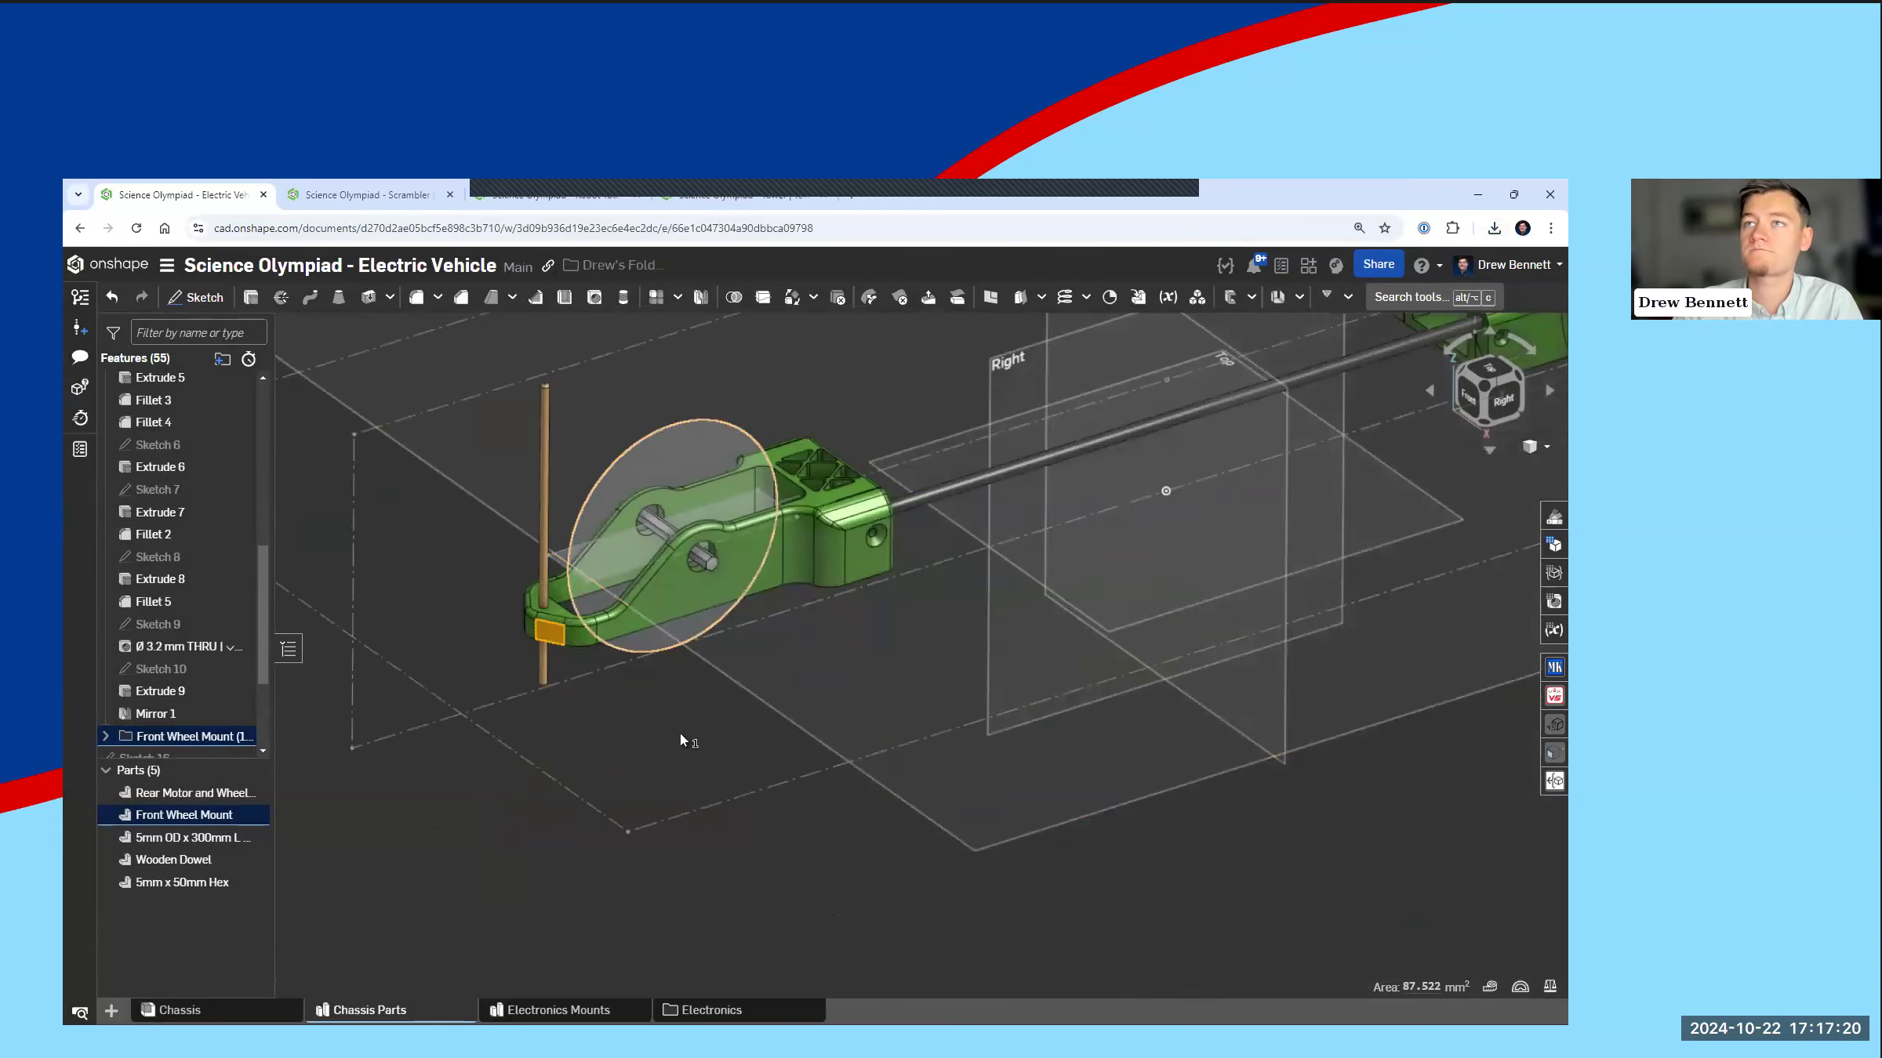
scroll(671, 541, "down", 3)
key("space")
middle_click_drag(902, 496, 876, 716)
scroll(941, 615, "up", 1)
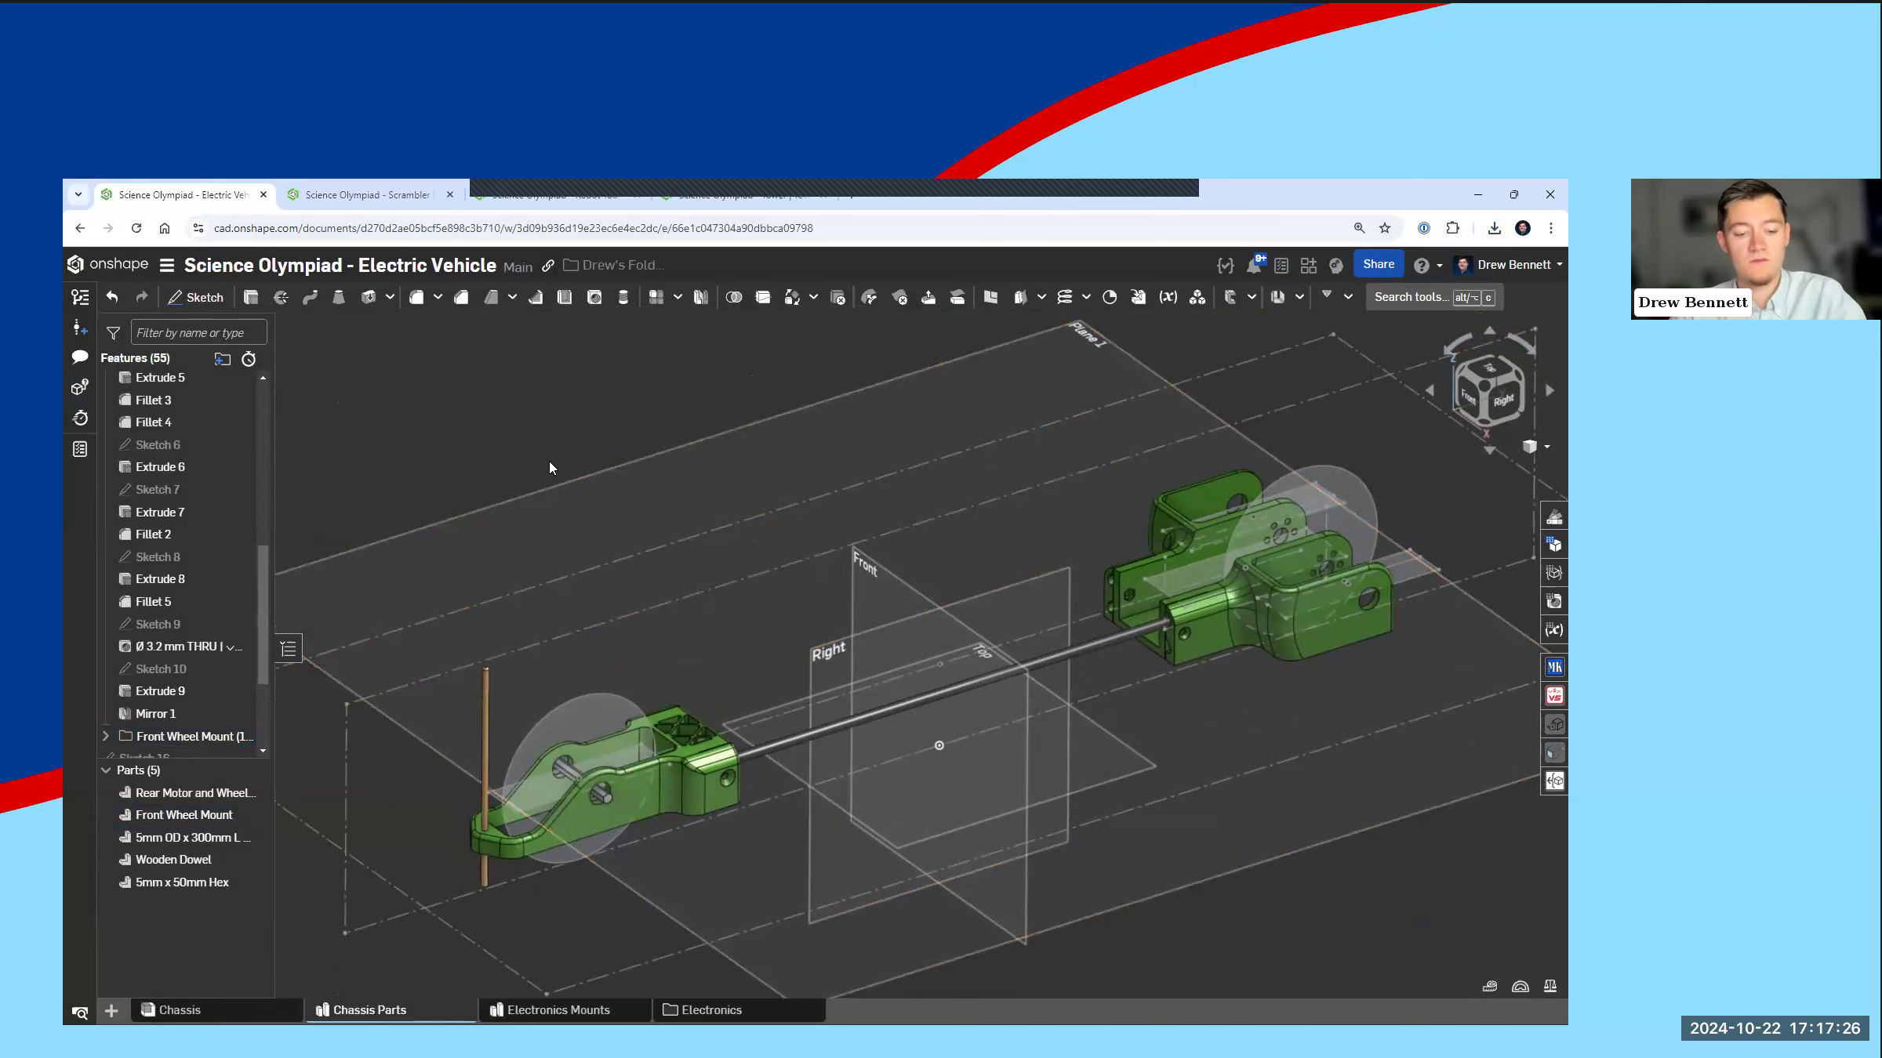
Step: Switch to the PowerPoint slide show and advance from the Electric Vehicle slide to the Scrambler slide
key("super+Tab")
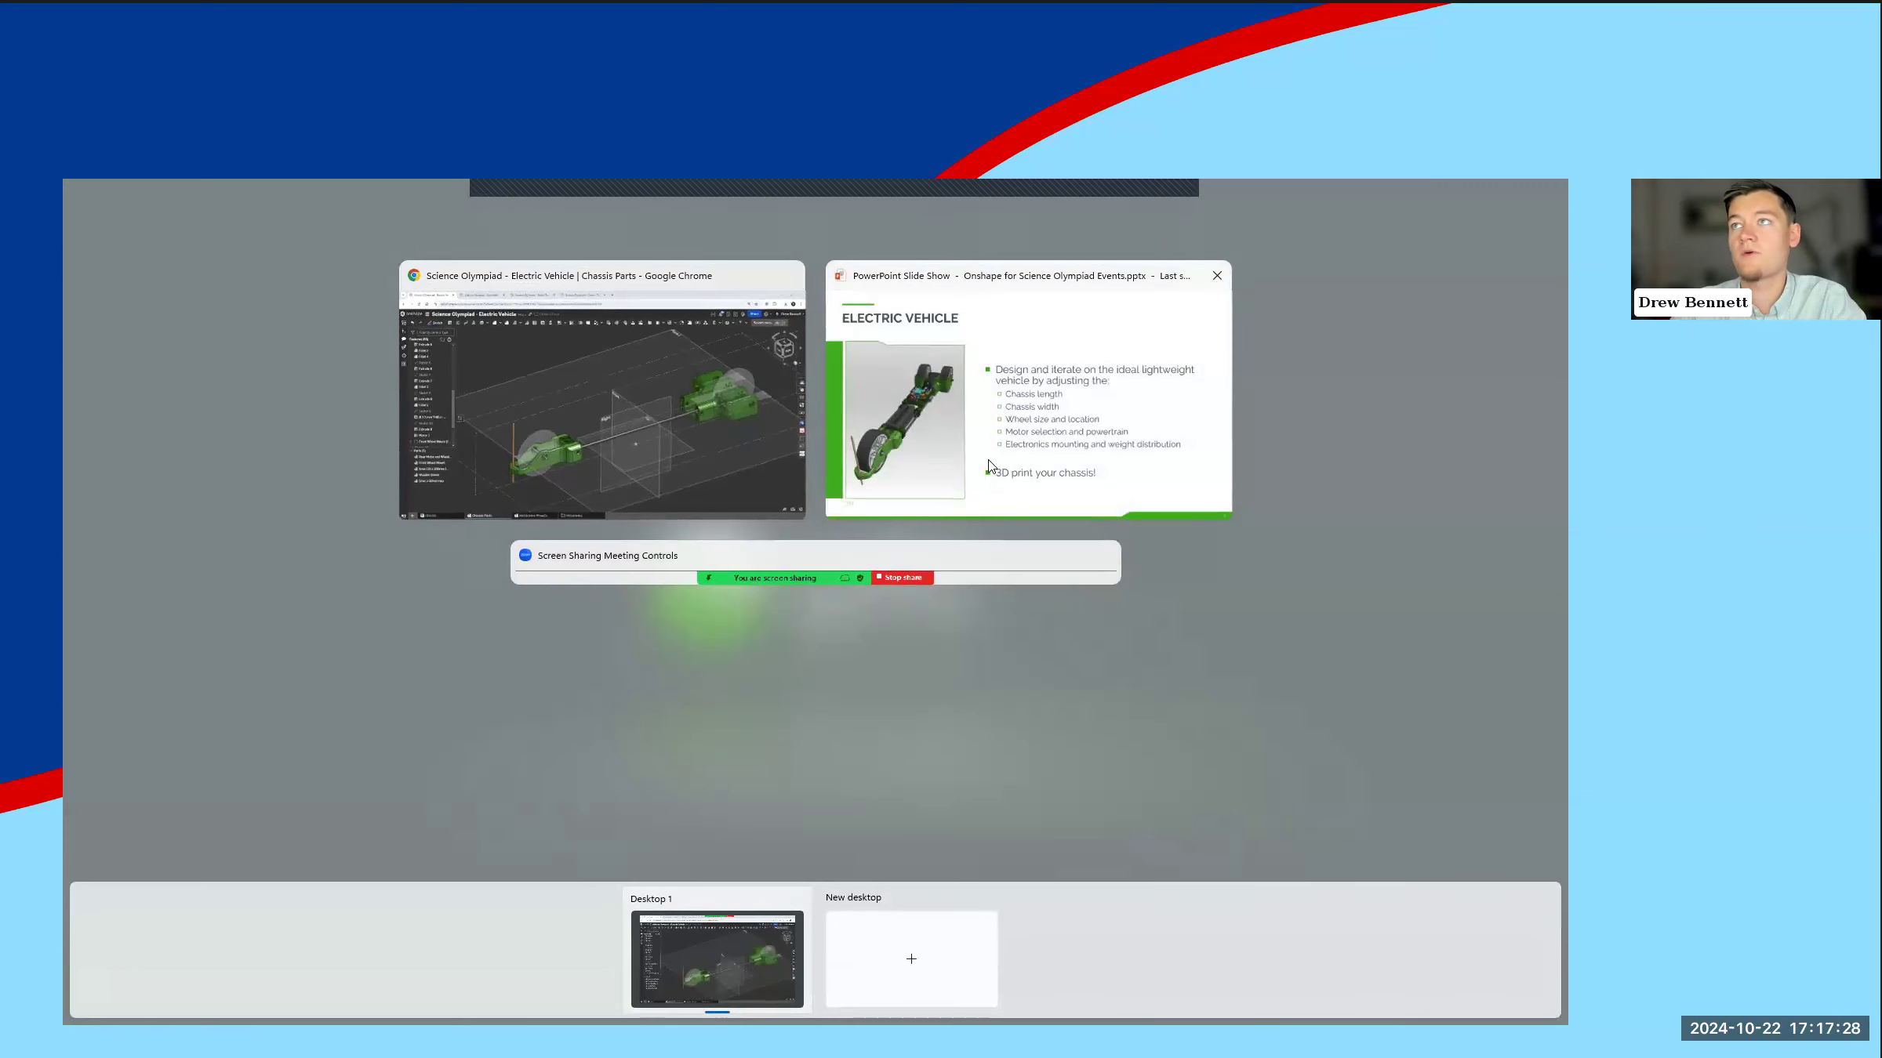
left_click(990, 463)
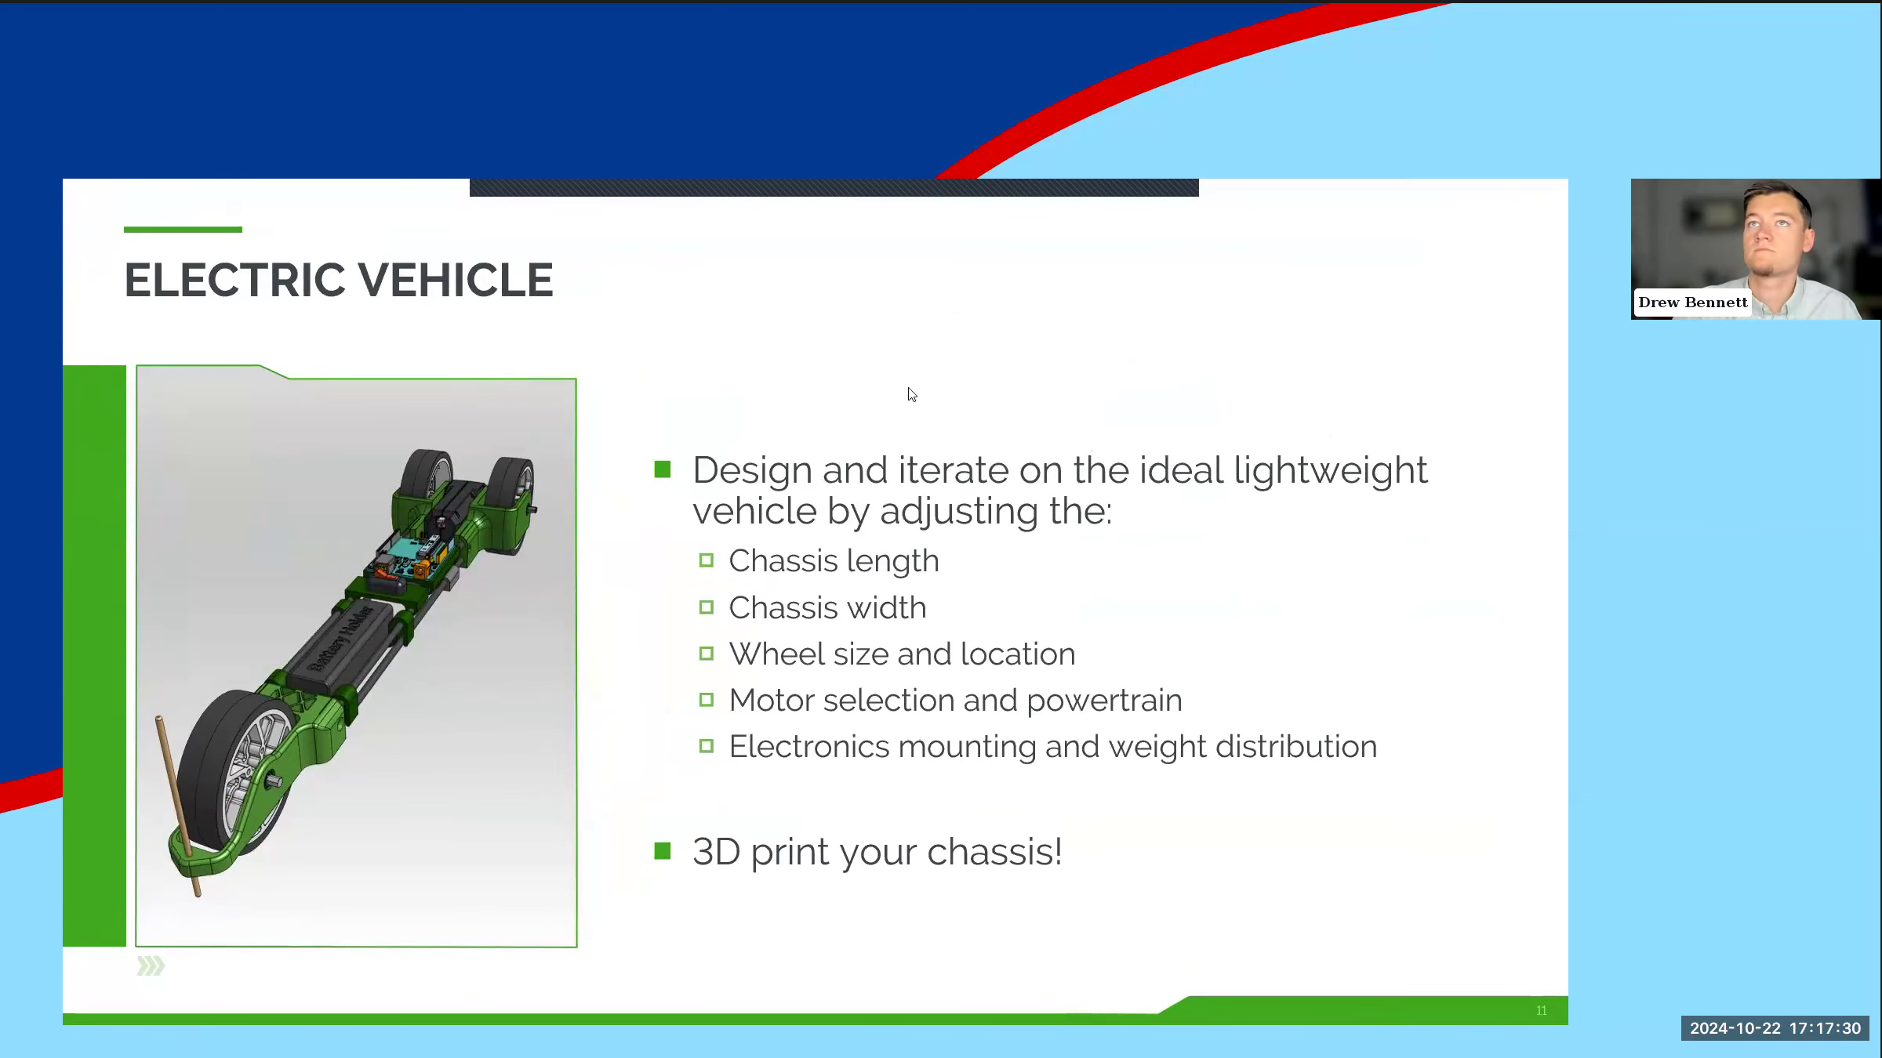
left_click(756, 333)
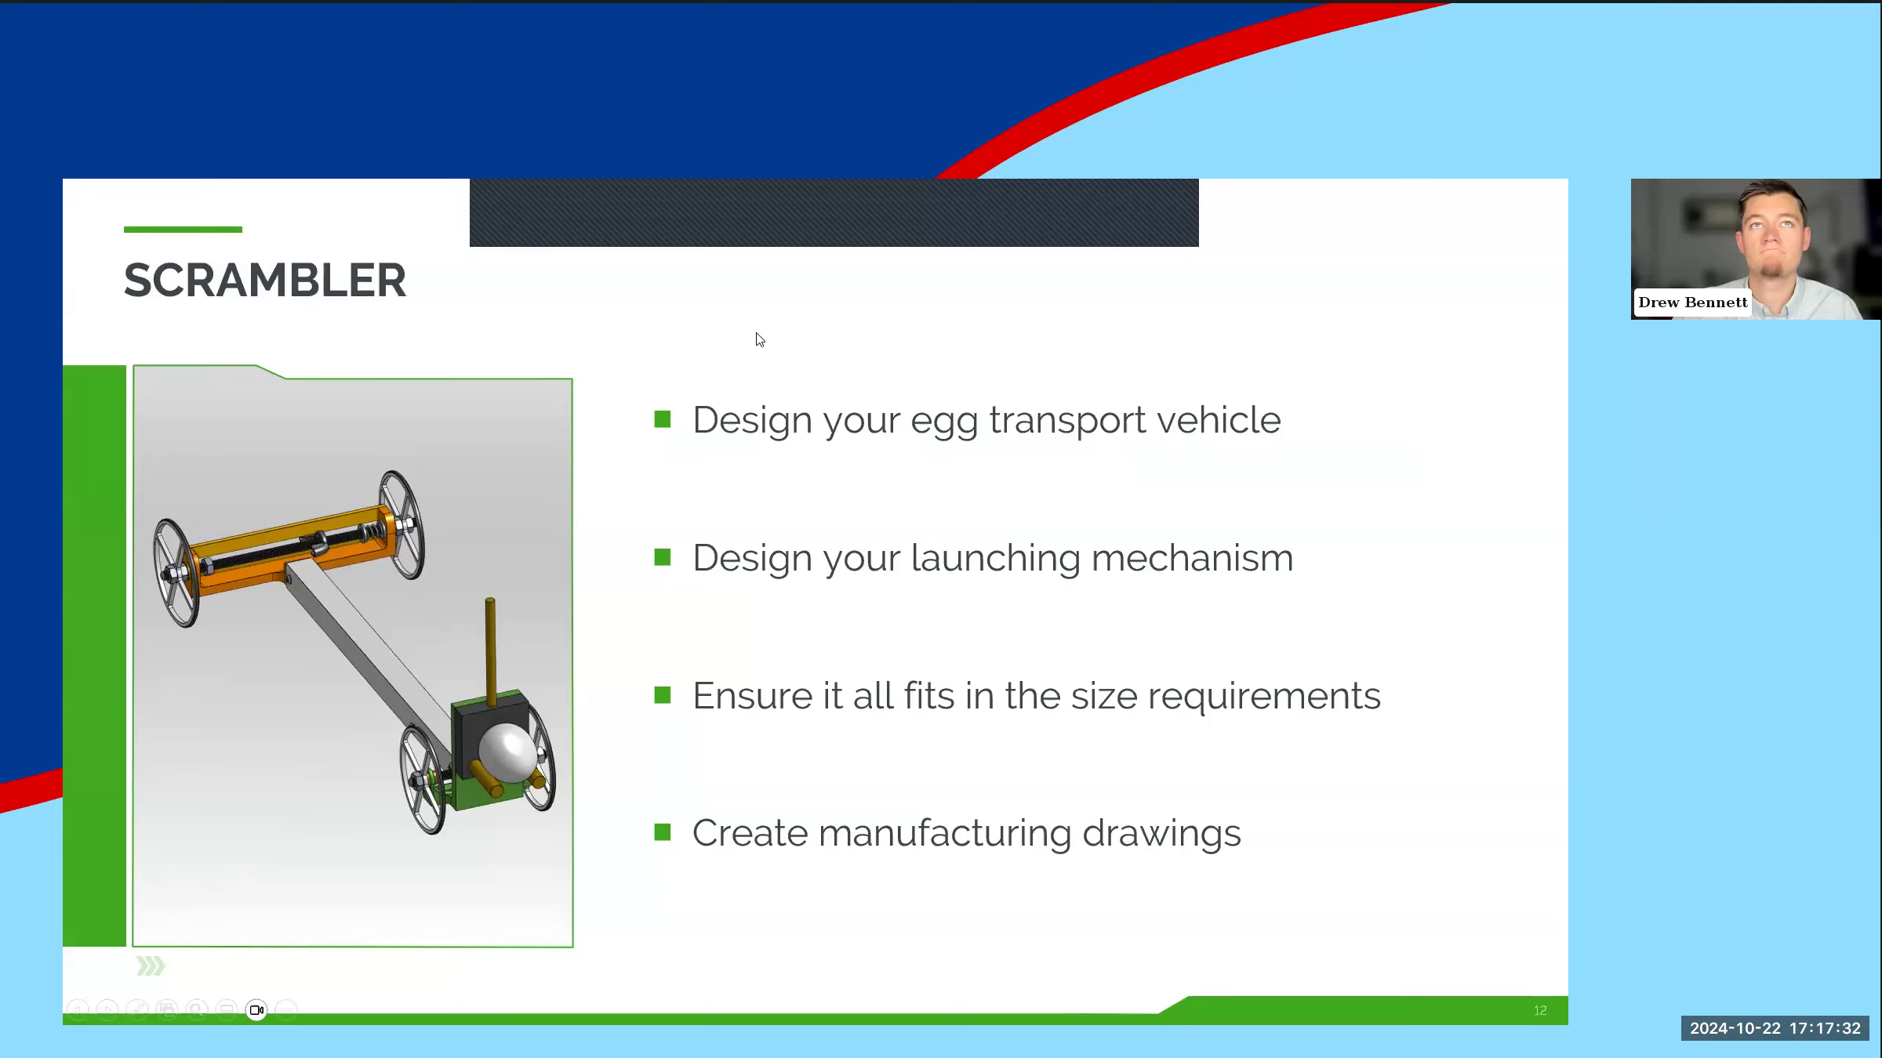
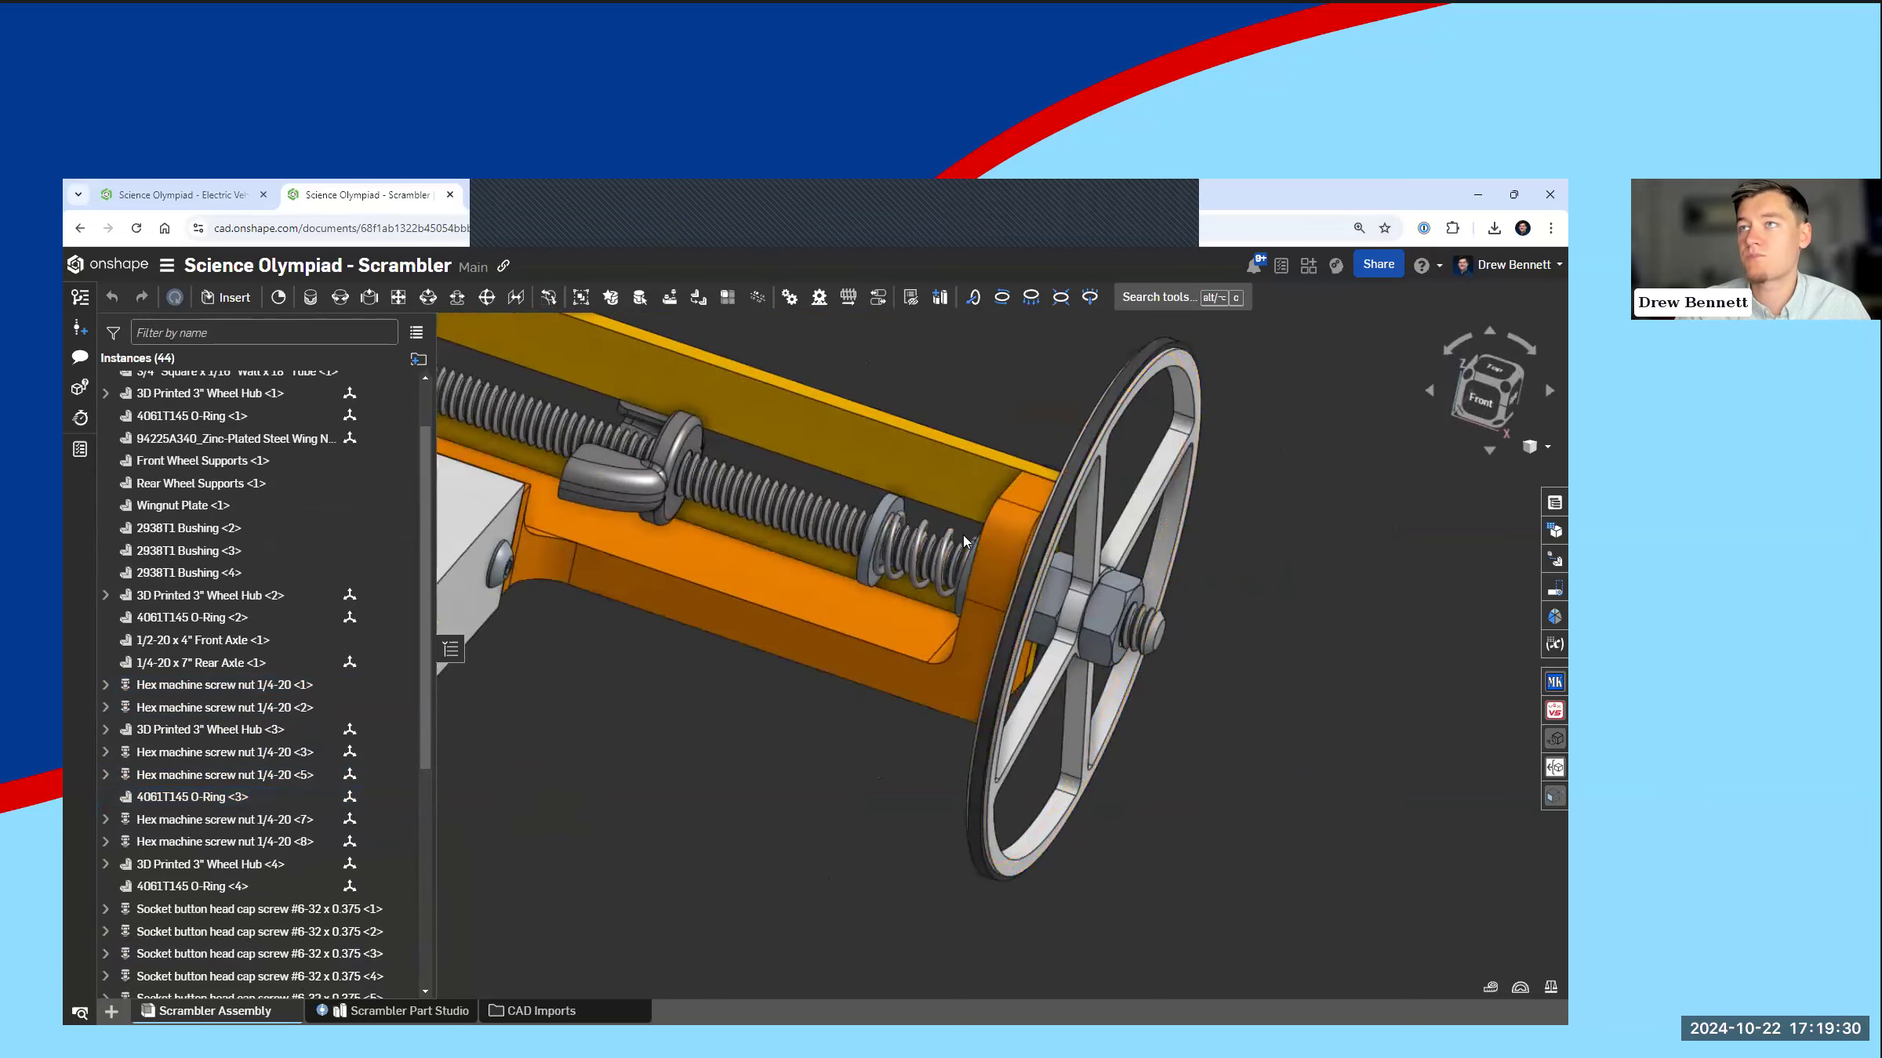
Step: Examine the Scrambler assembly's rear wingnut axle, front wheel mounting and complete vehicle
scroll(1125, 757, "down", 5)
right_click_drag(1126, 757, 1072, 747)
scroll(1250, 628, "down", 5)
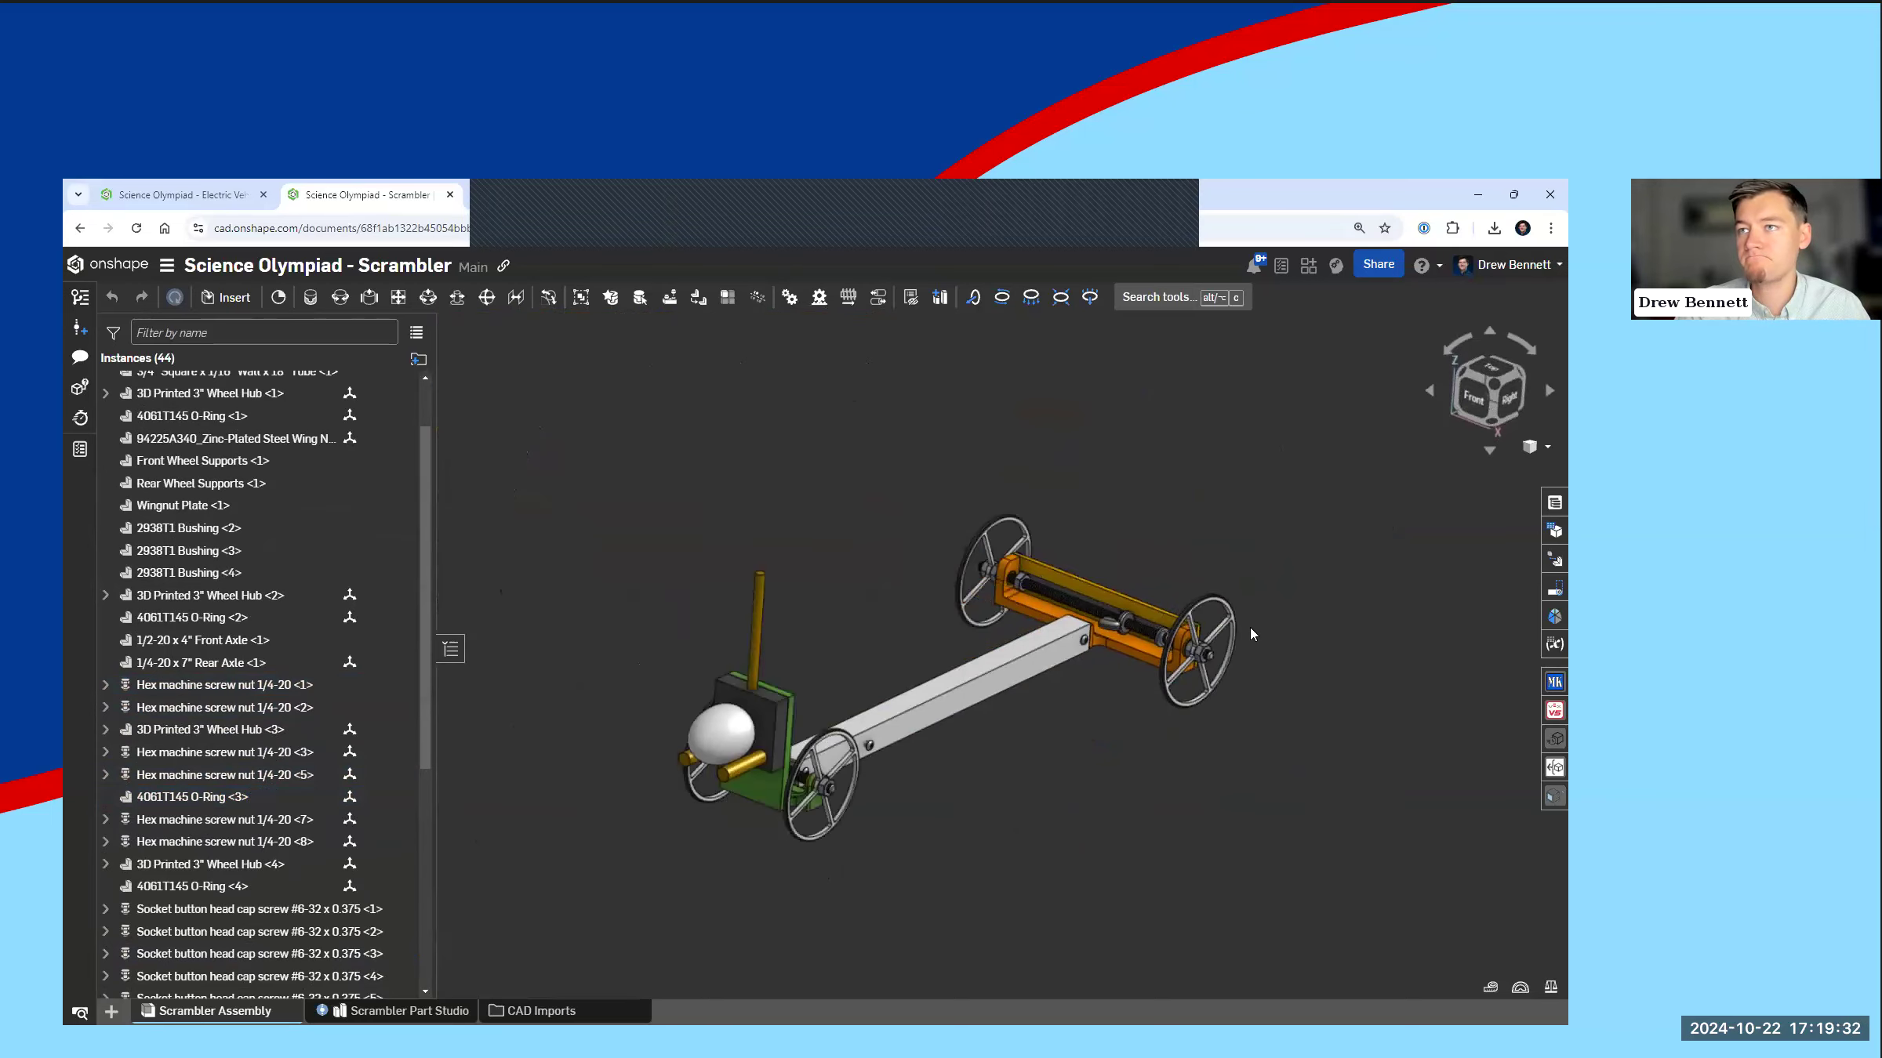
scroll(598, 894, "up", 10)
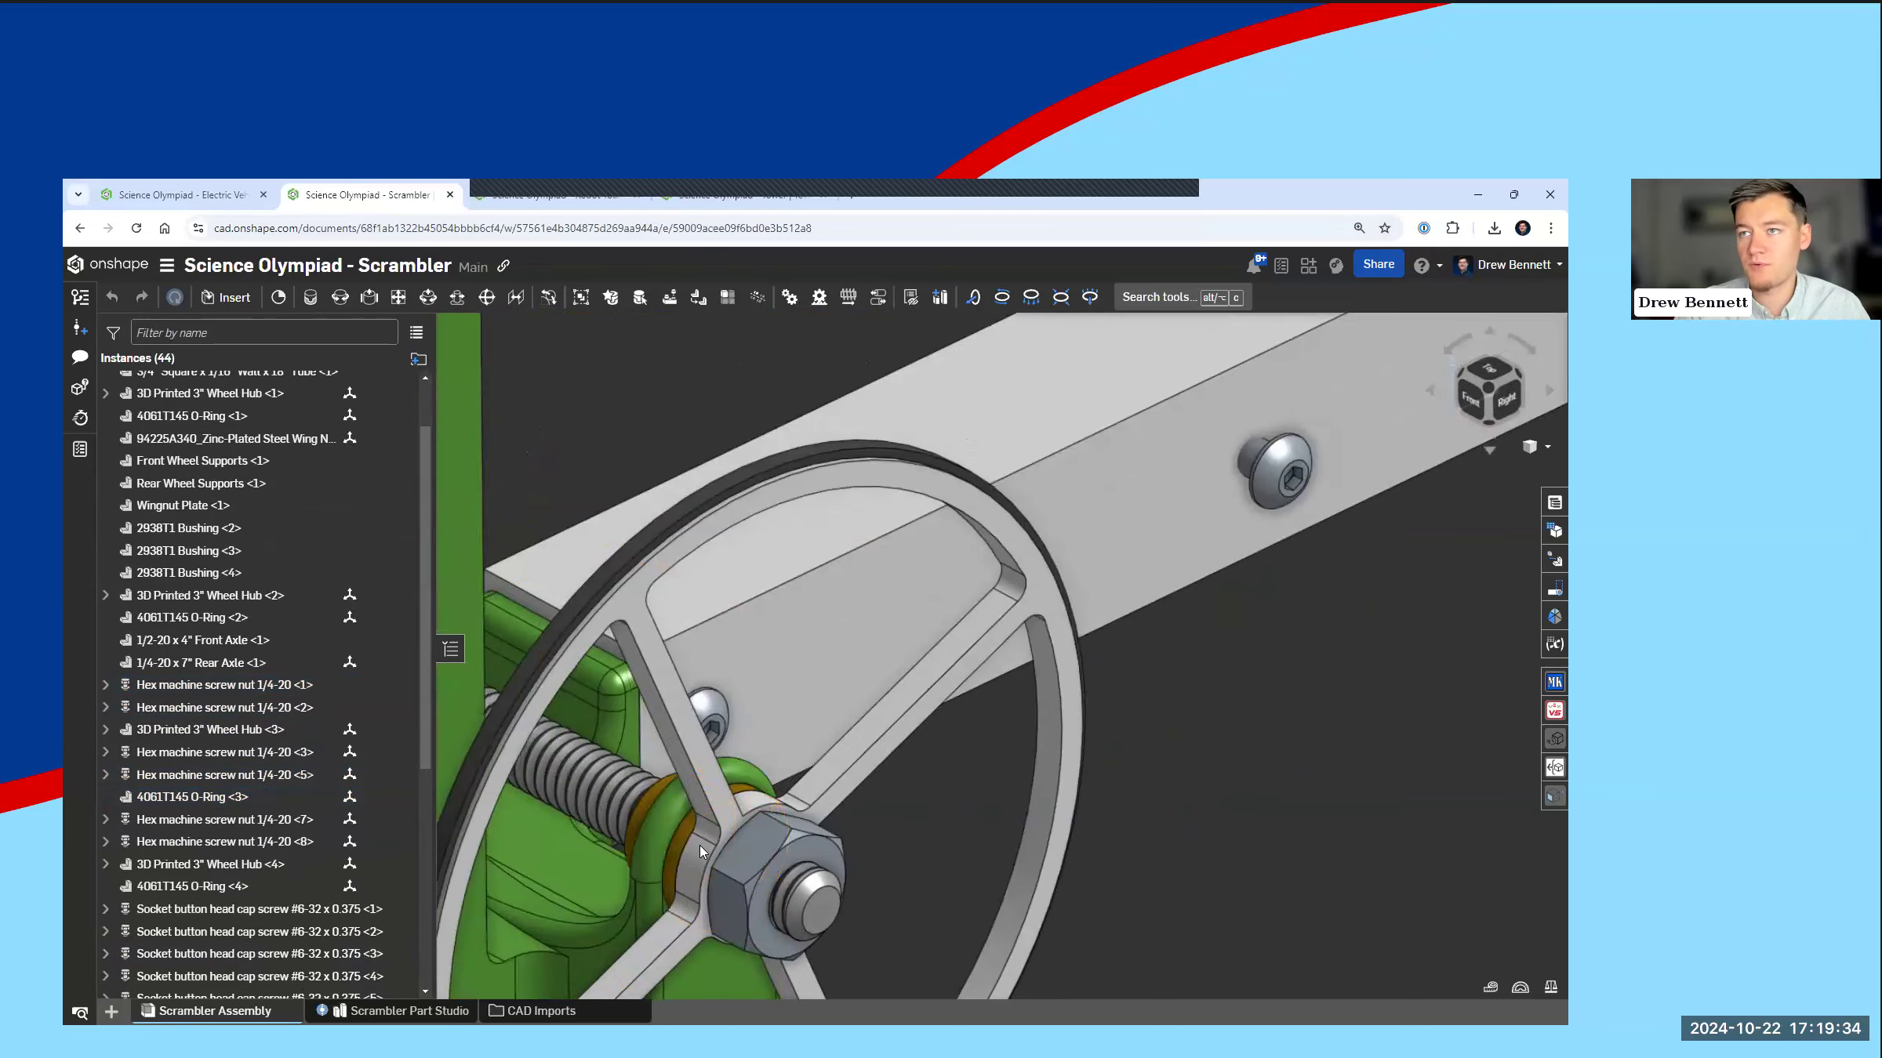
right_click_drag(800, 890, 681, 890)
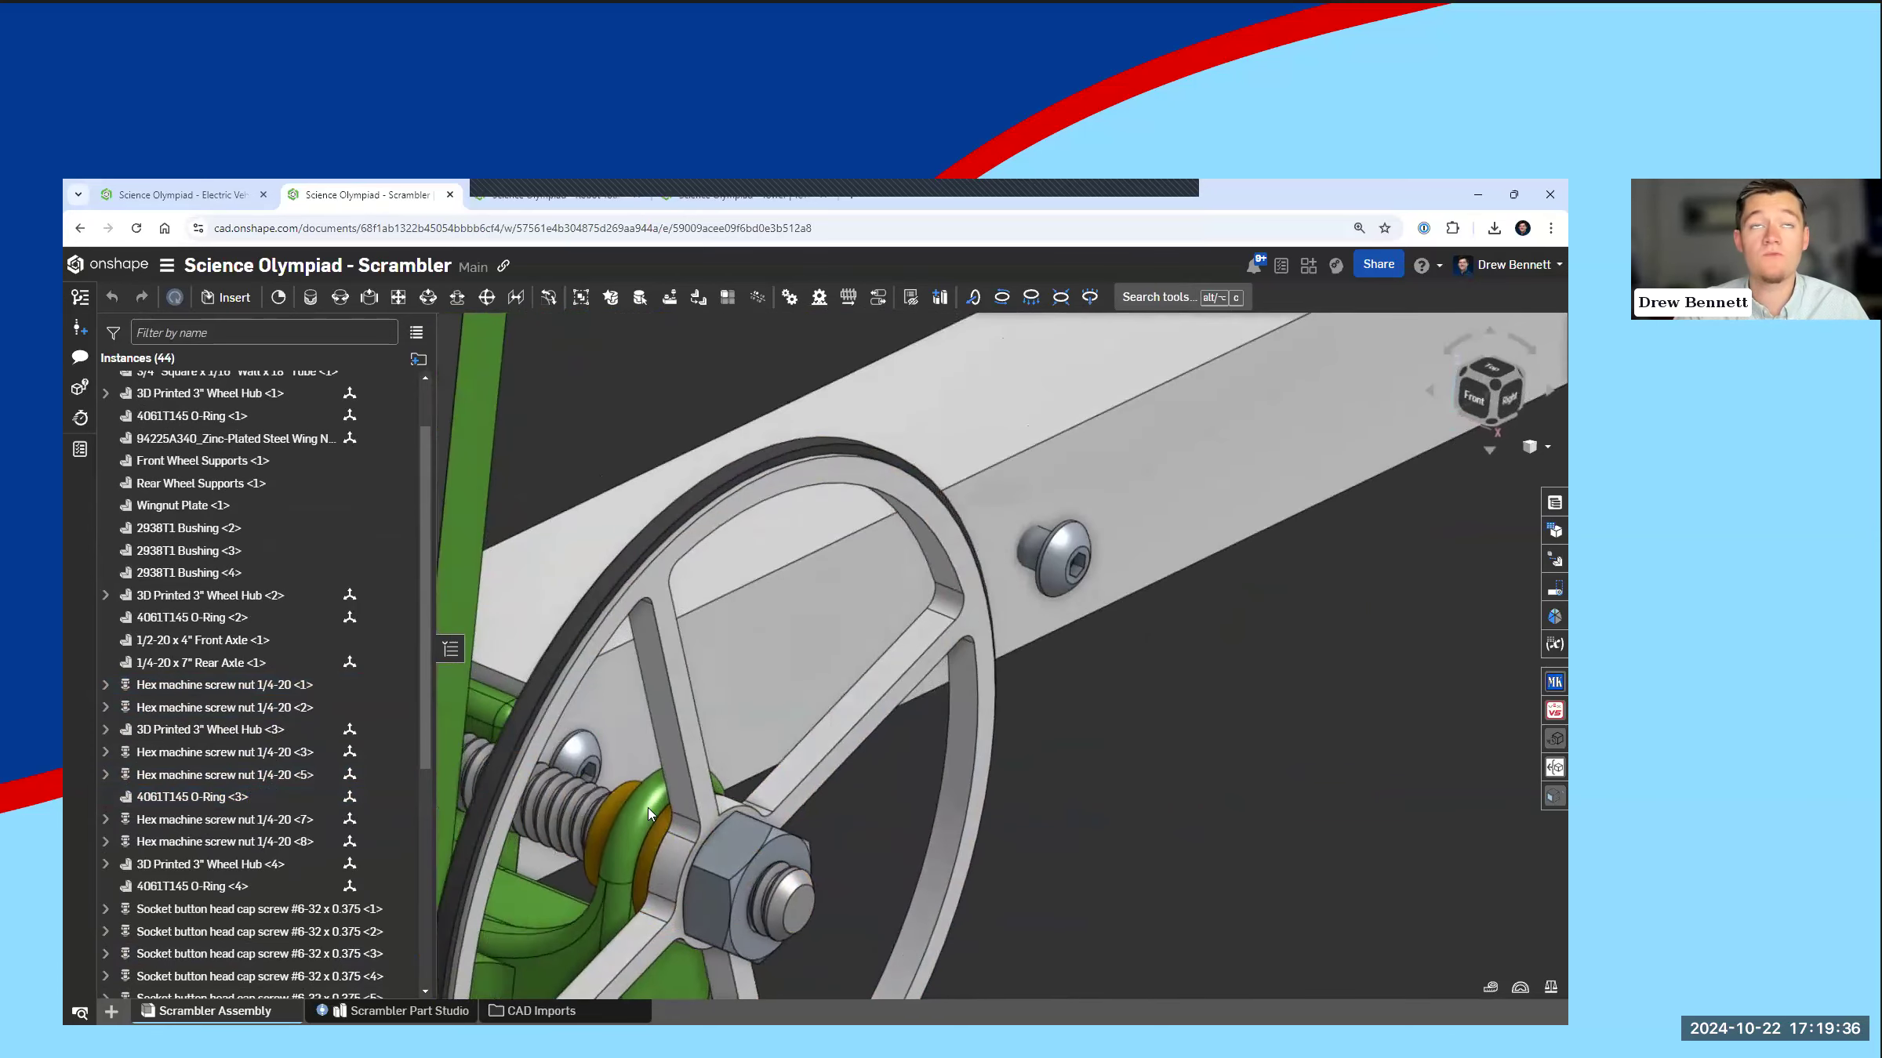
scroll(720, 796, "down", 10)
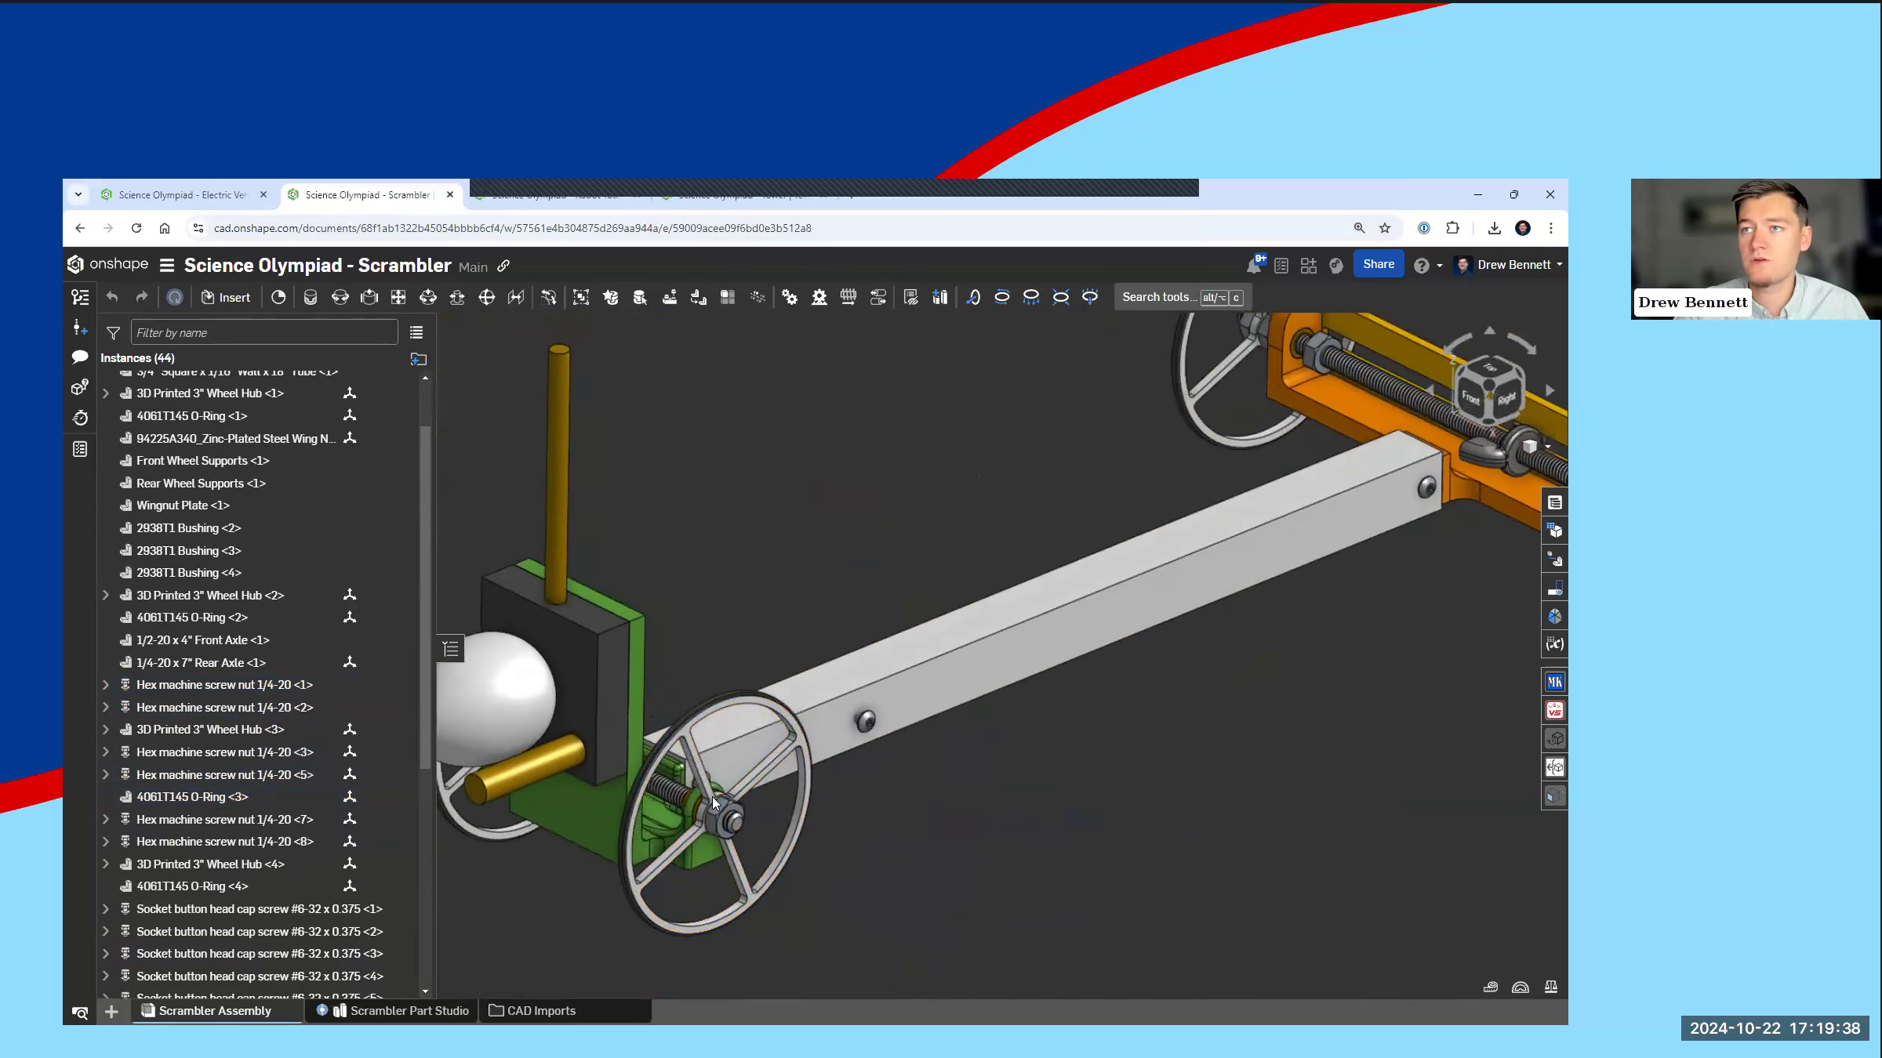
scroll(700, 817, "down", 5)
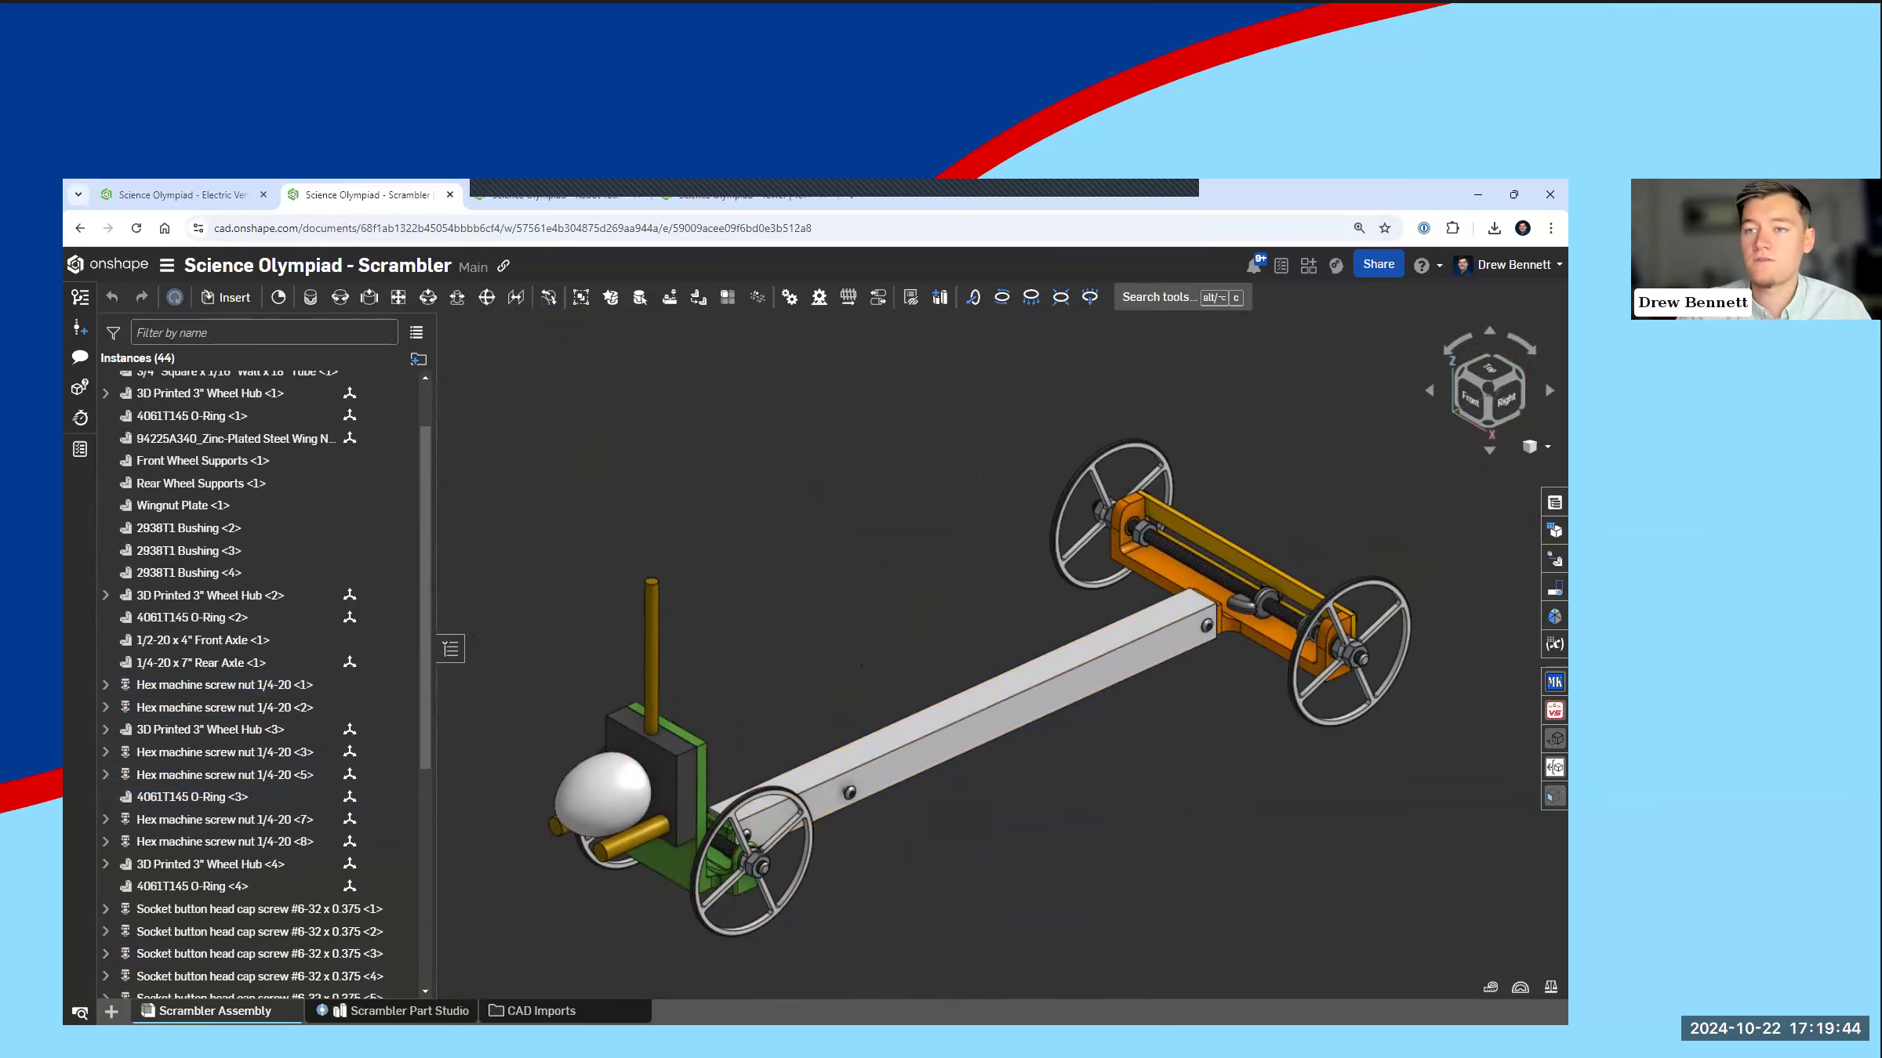
Step: Look into the CAD Imports folder, return to the document's main level and open the Scrambler Part Studio
left_click(541, 1012)
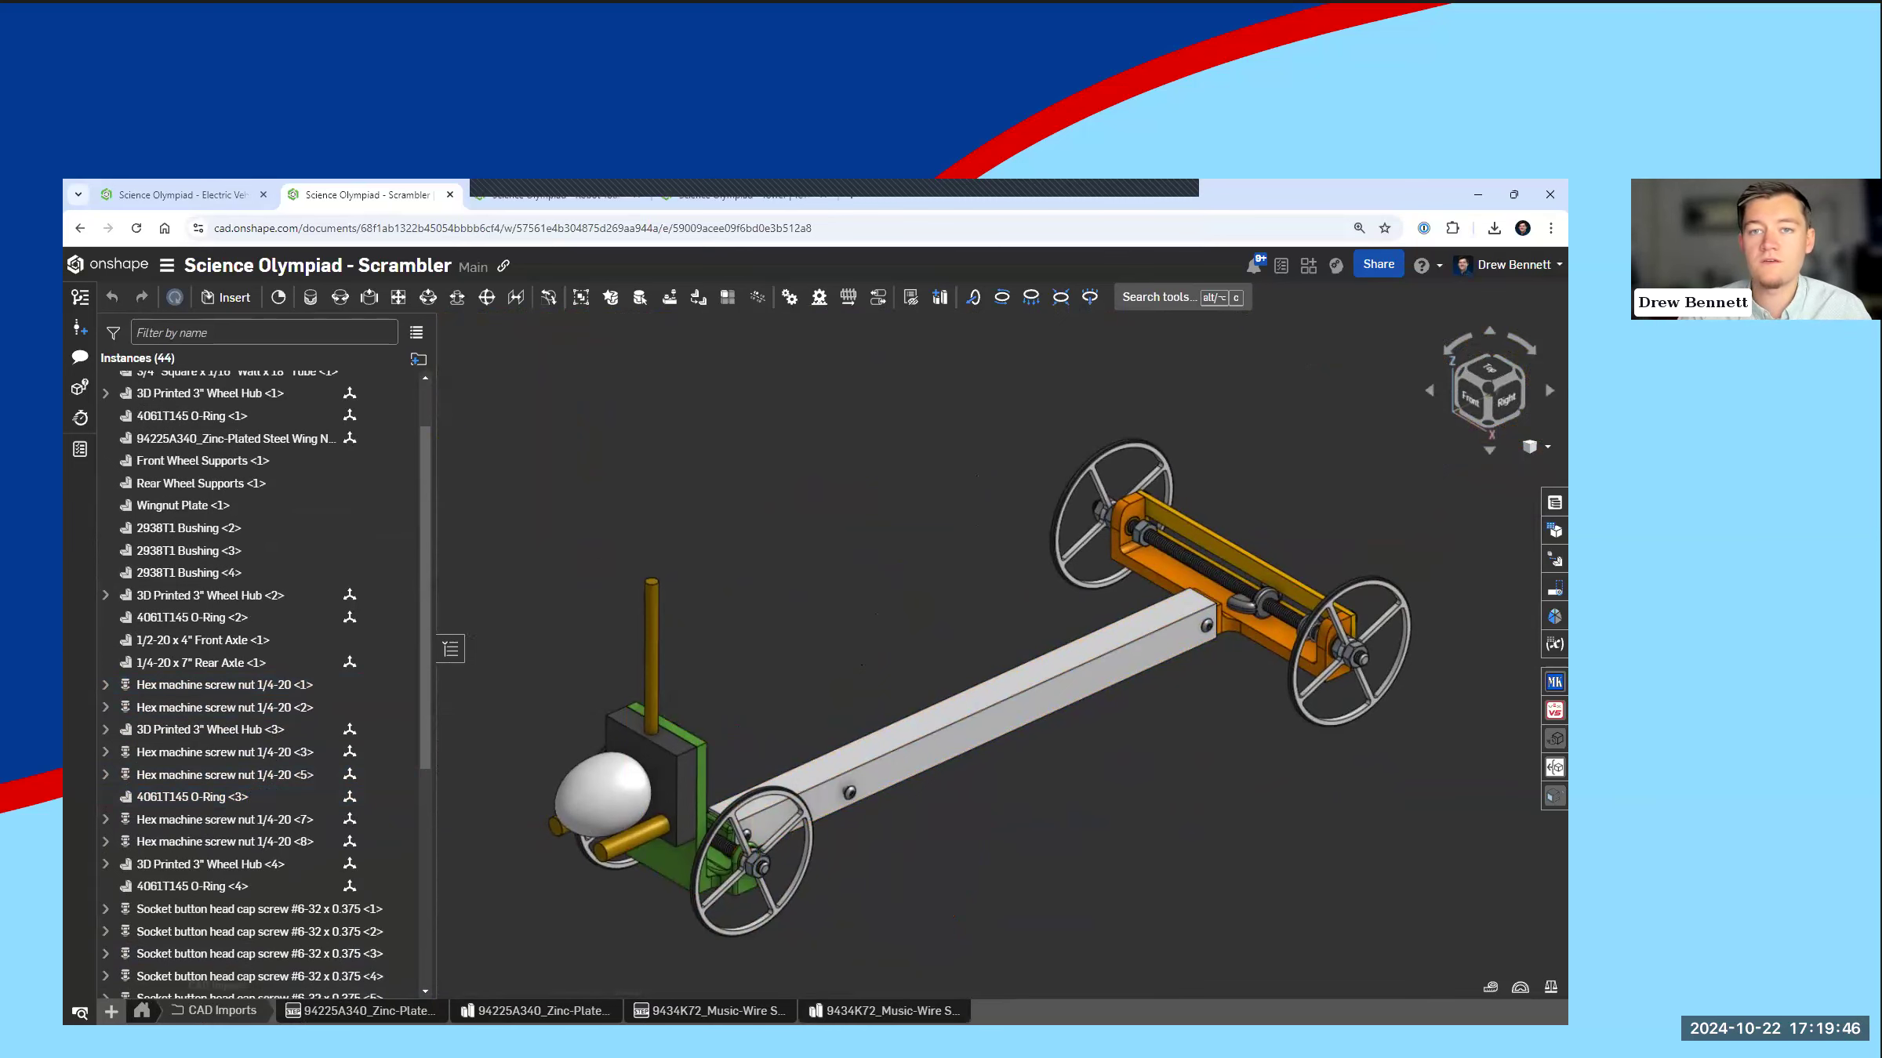
left_click(142, 1011)
left_click(404, 1011)
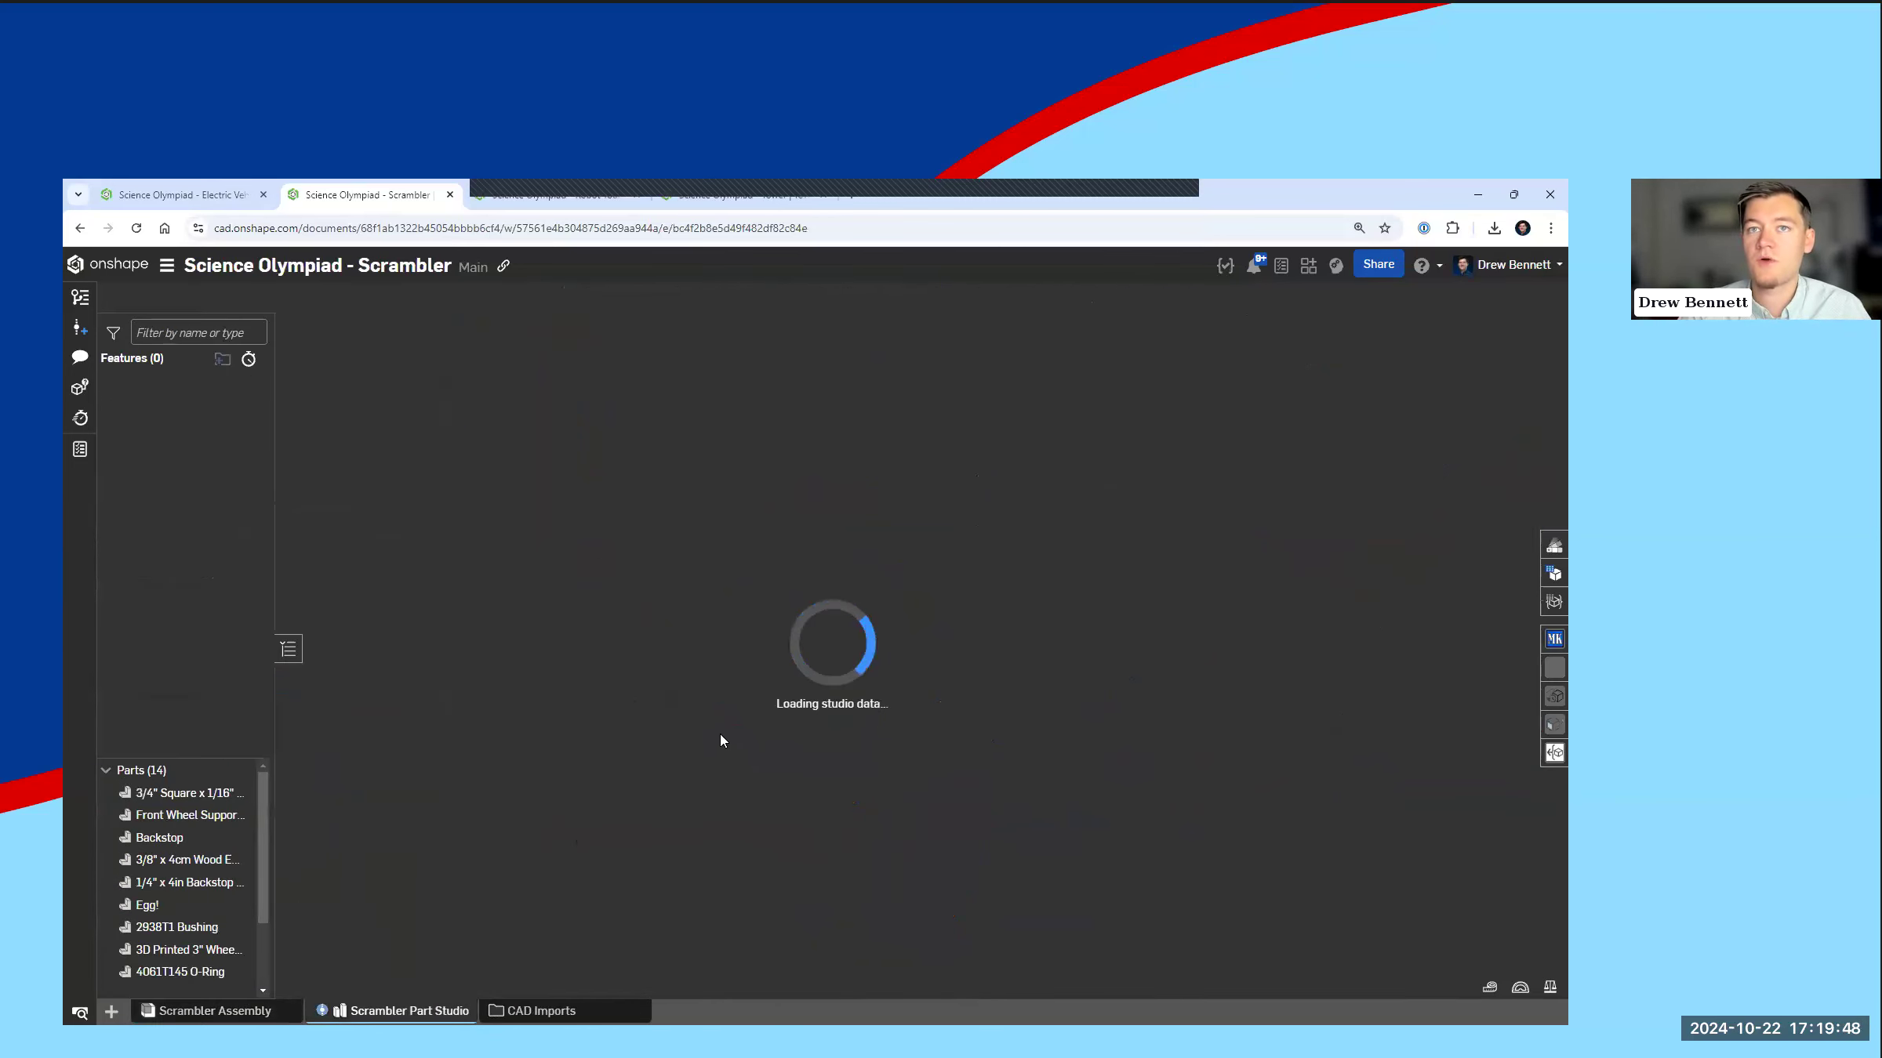
mouse_move(887, 739)
right_mouse_down()
mouse_move(887, 718)
mouse_move(869, 737)
right_mouse_up()
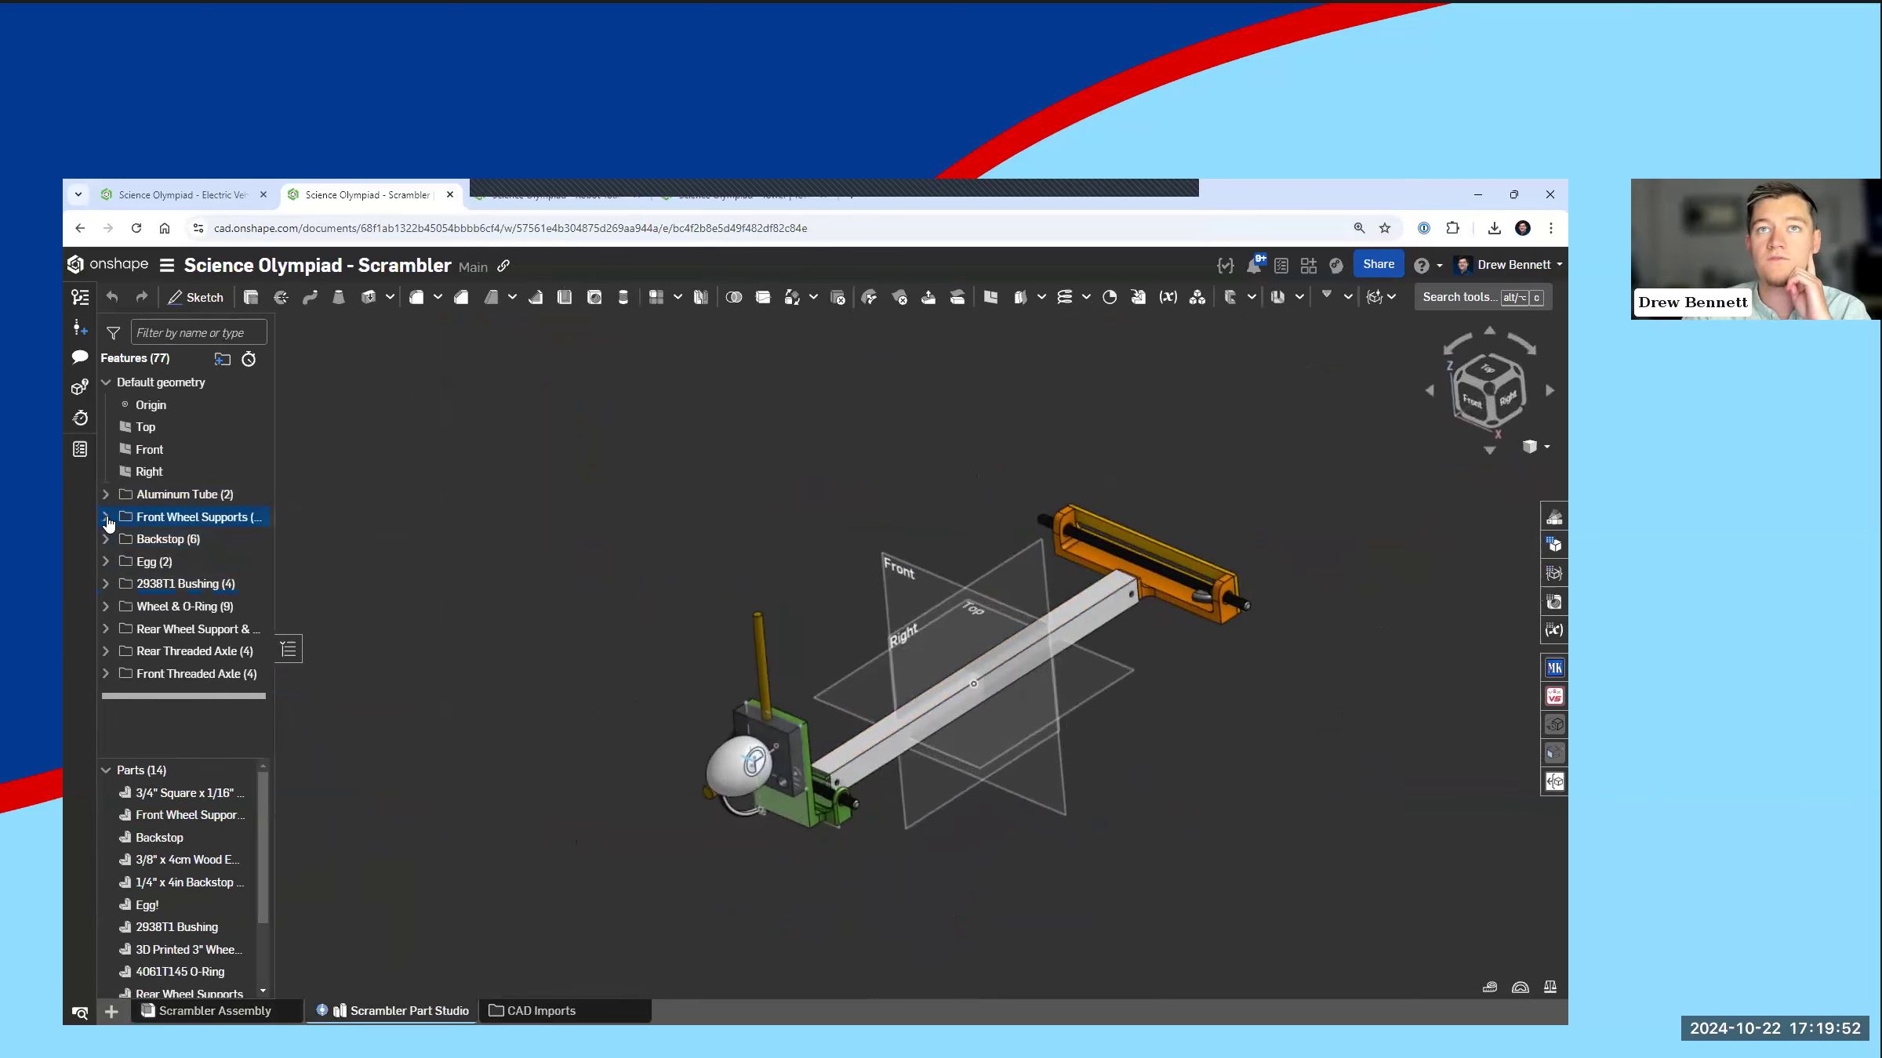
Step: Expand the Front Wheel Supports feature folder and review its first sketches and extrudes
left_click(105, 517)
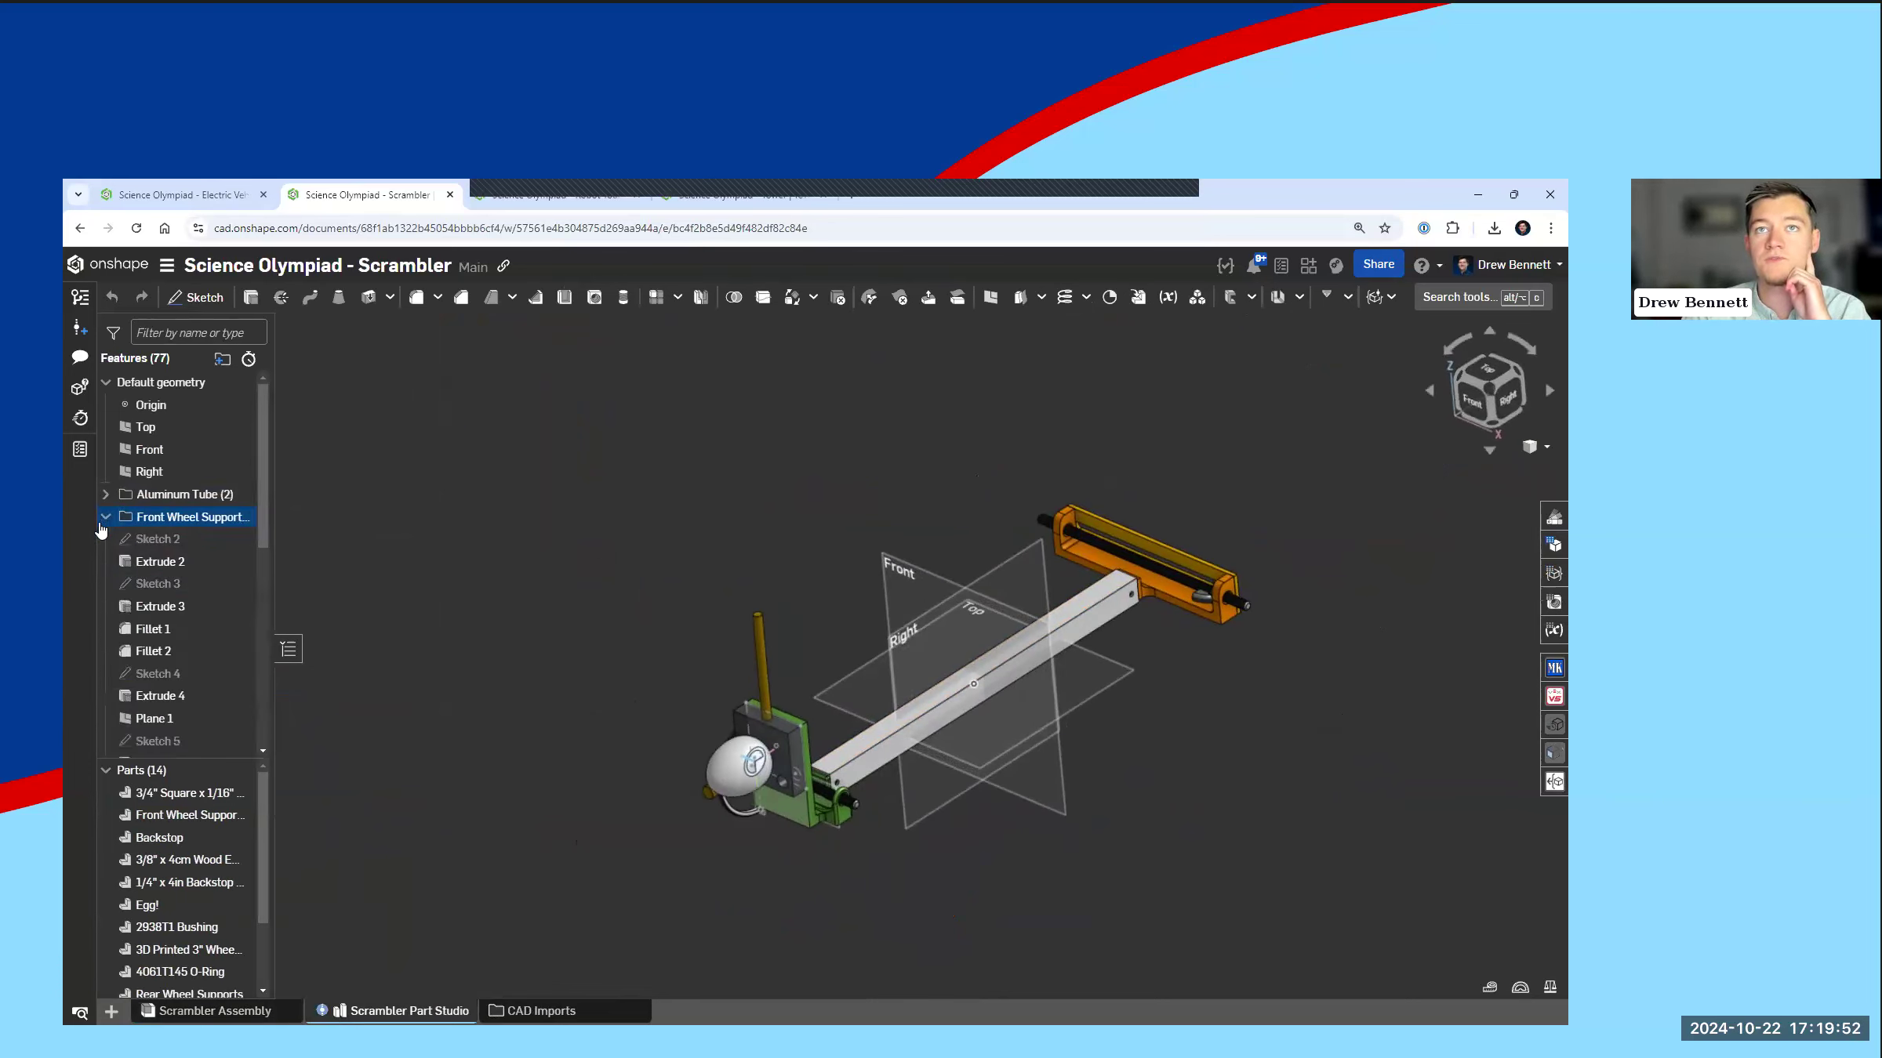
left_click(171, 558)
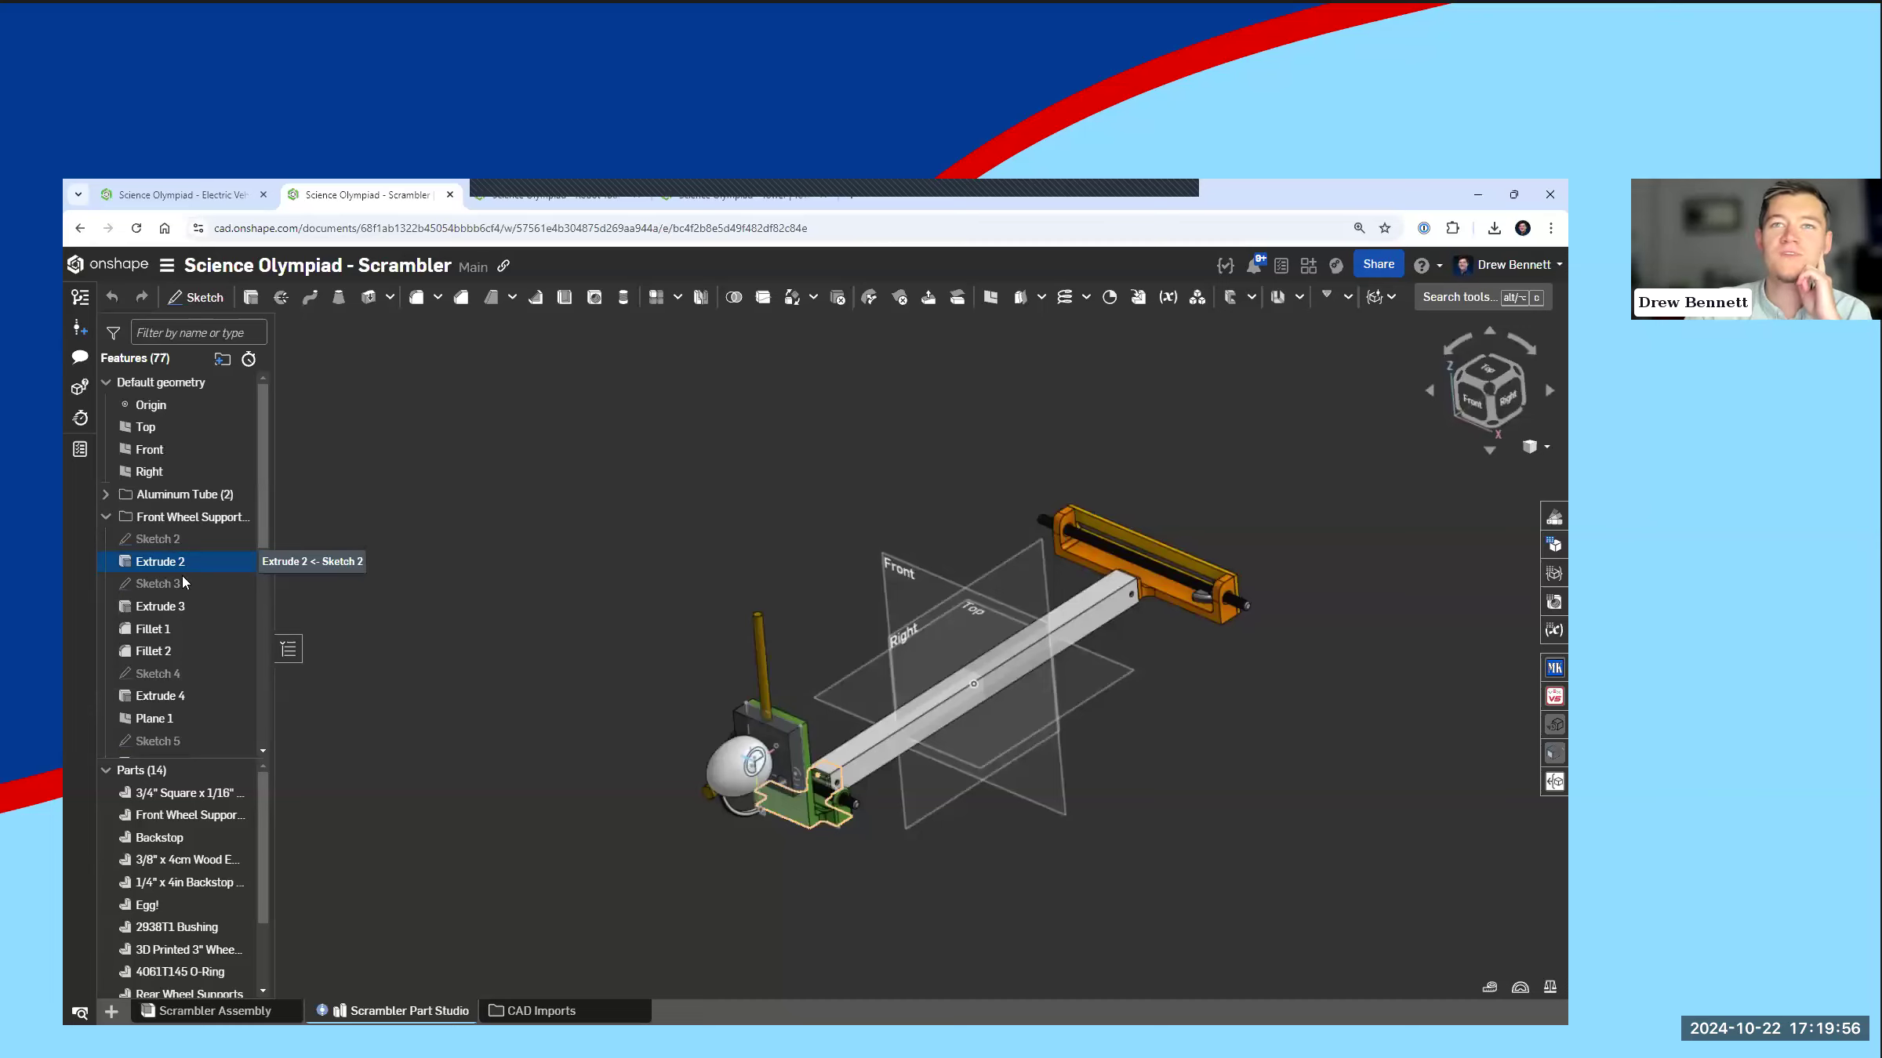
left_click(159, 588)
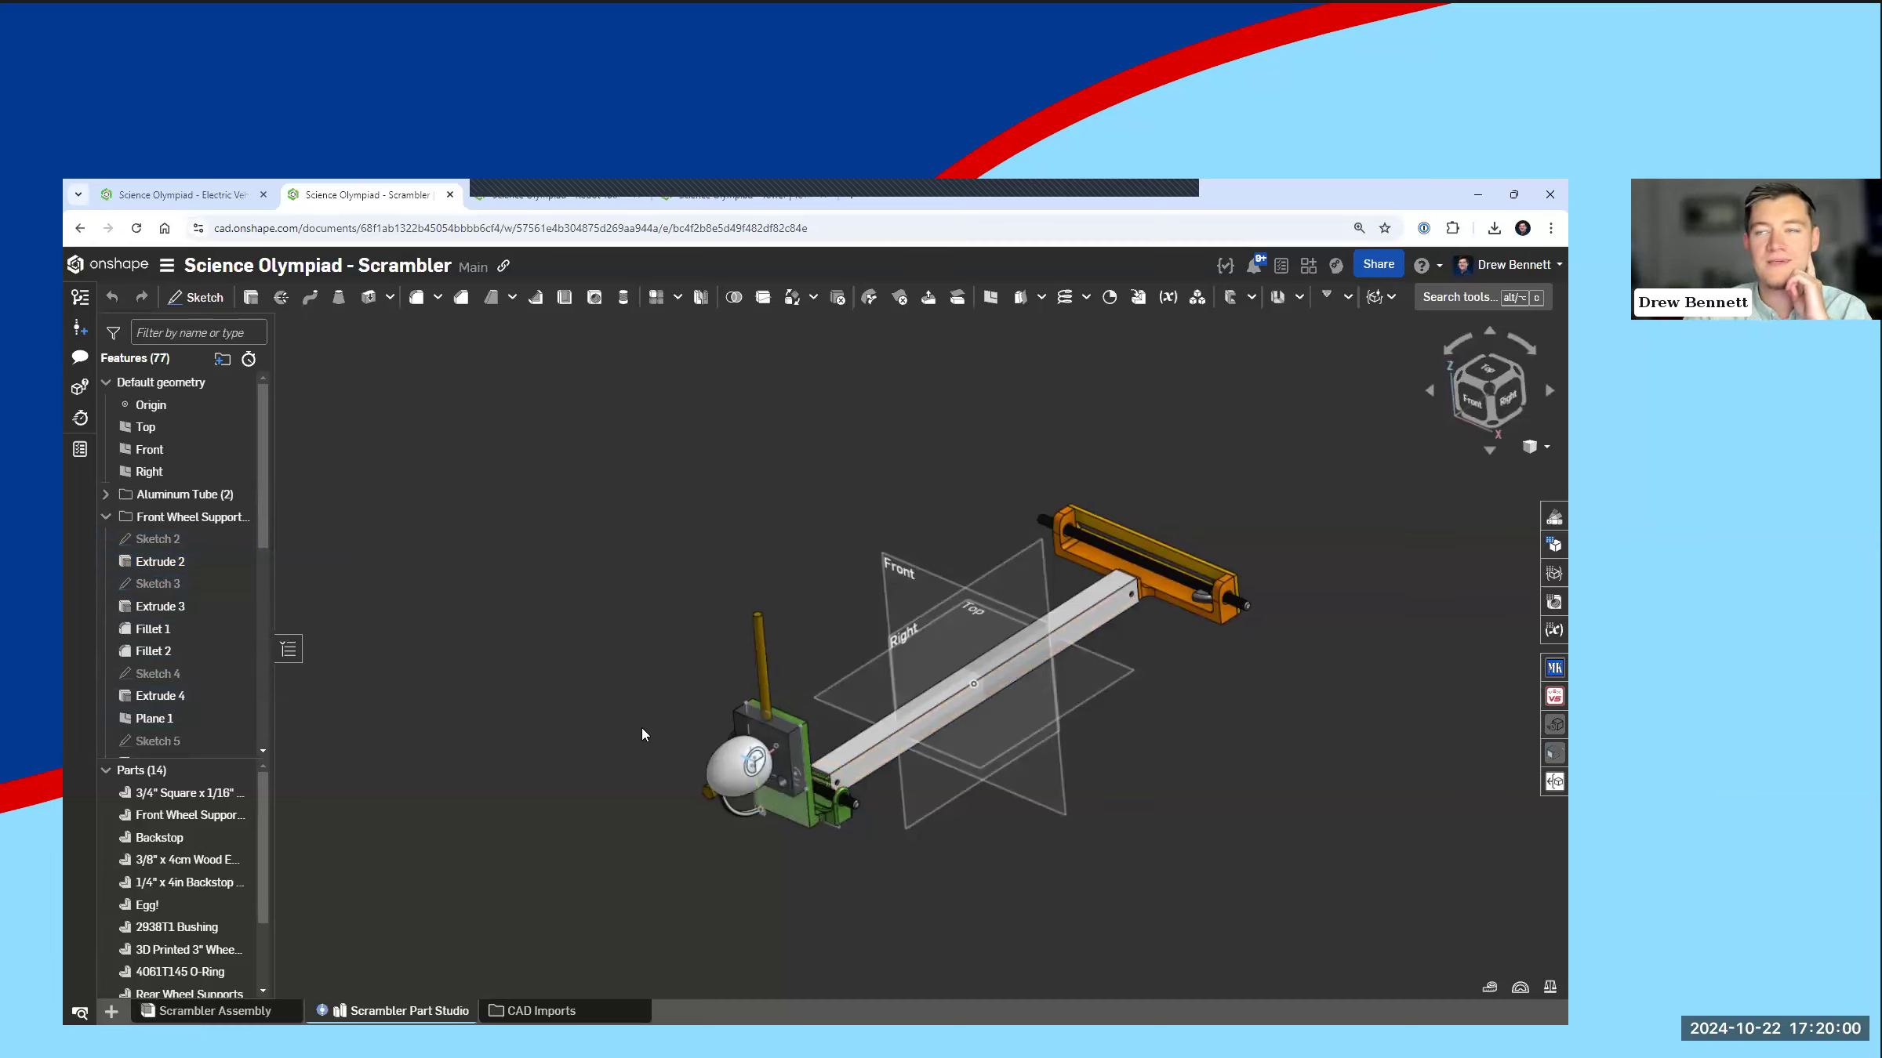
Step: Examine how the aluminum tube joins the front wheel supports and the rear wheel supports in the Part Studio model
right_click_drag(1056, 712, 1107, 668)
scroll(1076, 710, "up", 3)
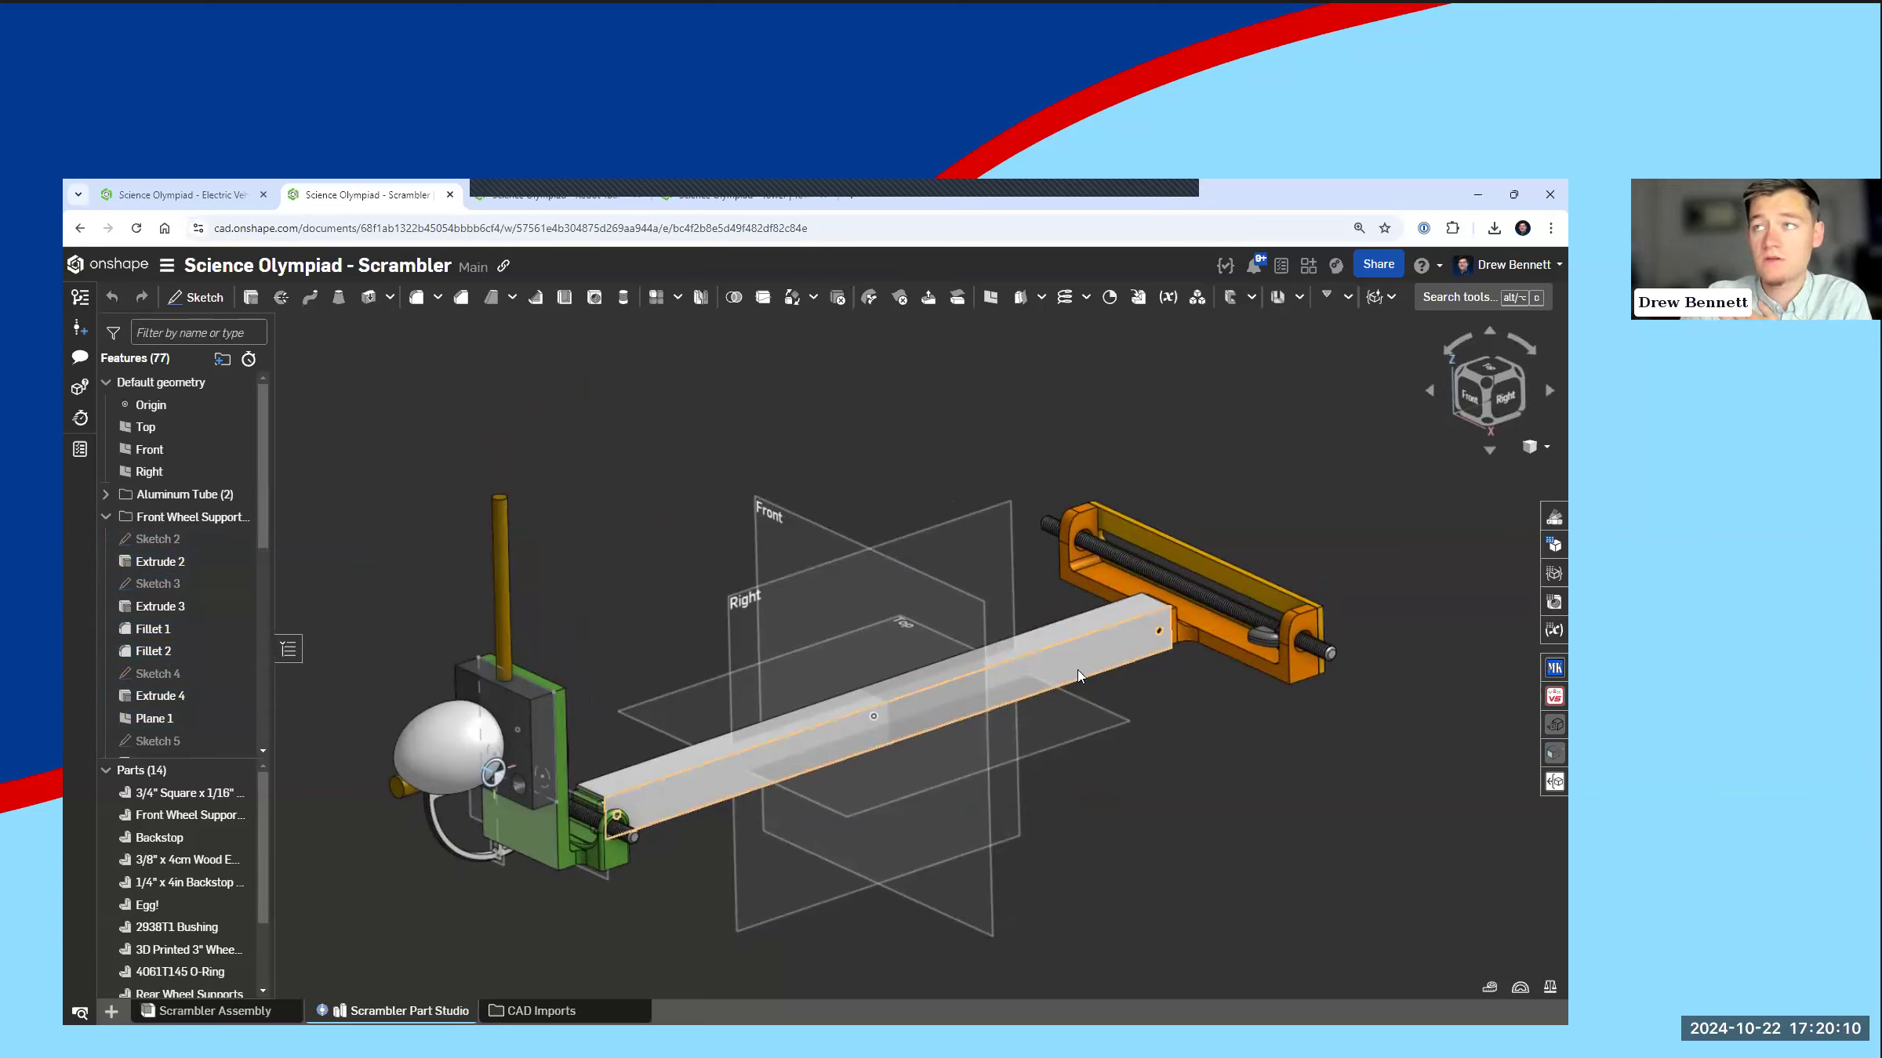
scroll(784, 800, "up", 3)
mouse_move(868, 779)
right_mouse_down()
mouse_move(840, 763)
mouse_move(866, 773)
right_mouse_up()
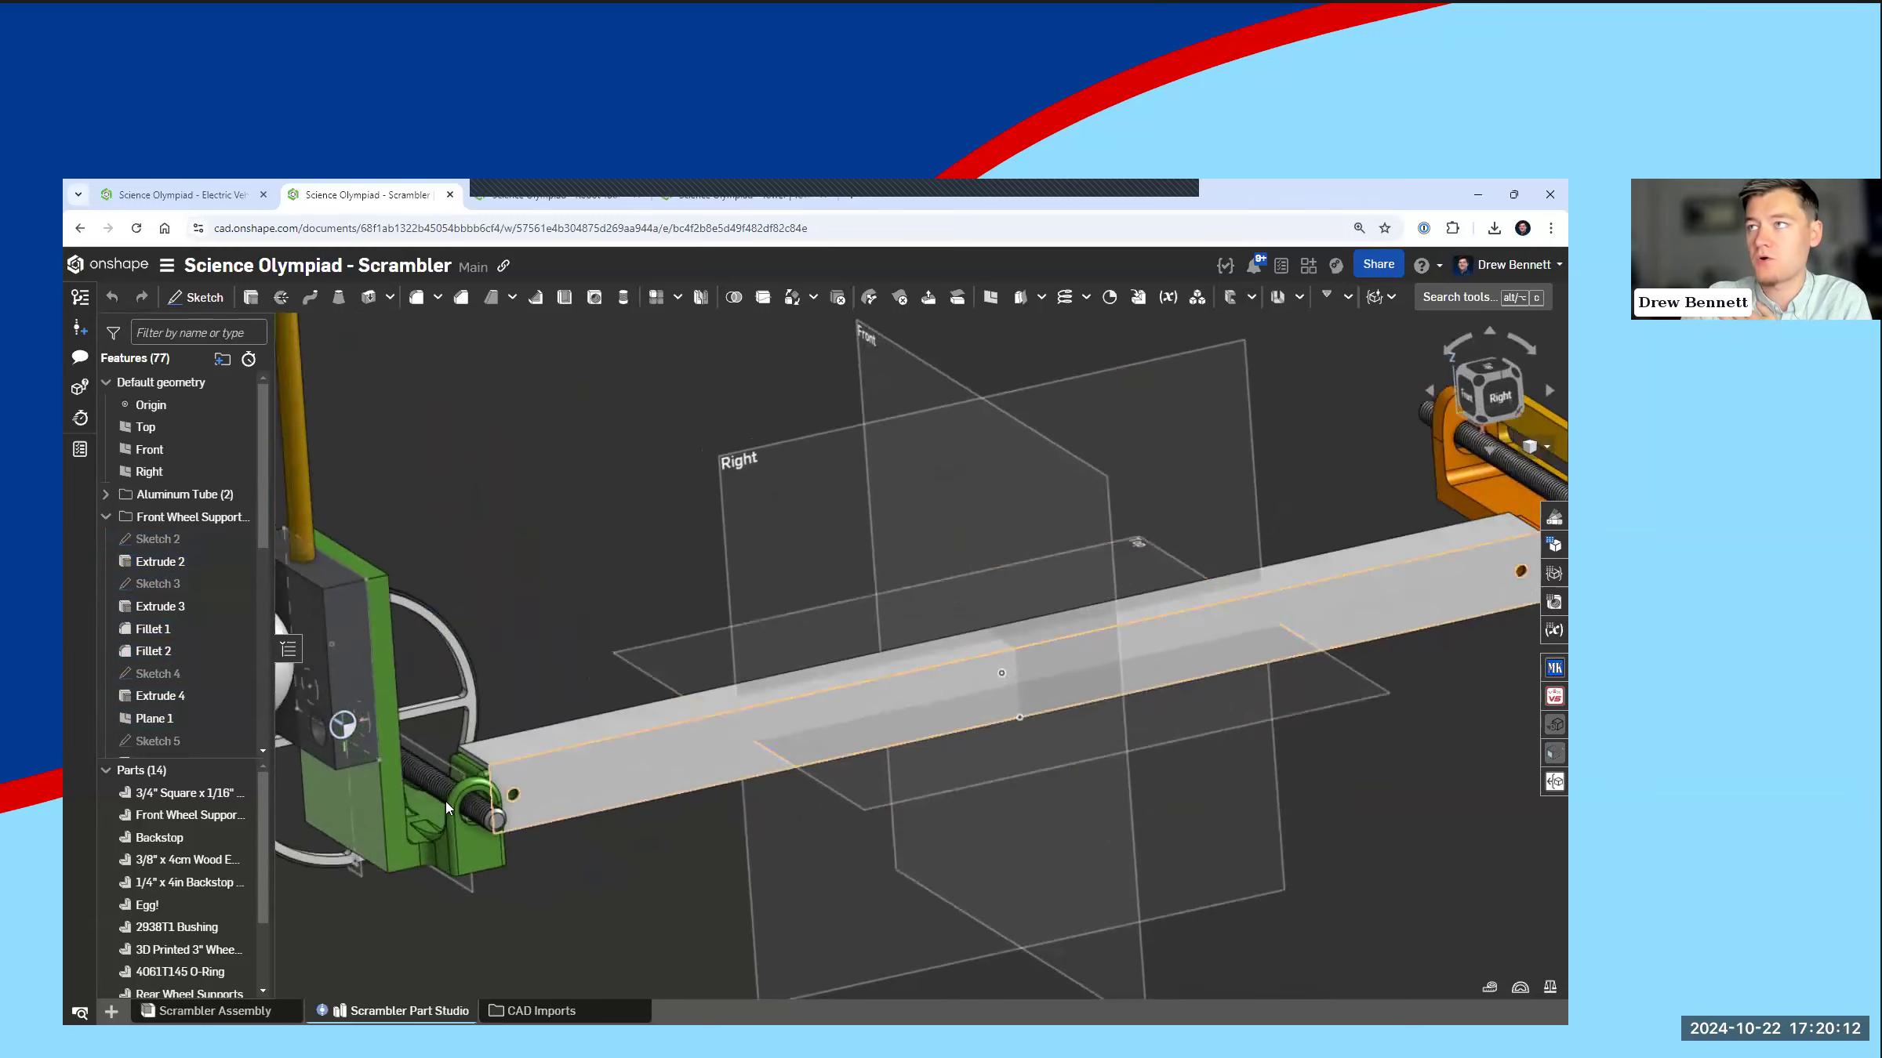
scroll(462, 800, "down", 4)
scroll(1026, 660, "up", 3)
right_click_drag(1007, 649, 1038, 666)
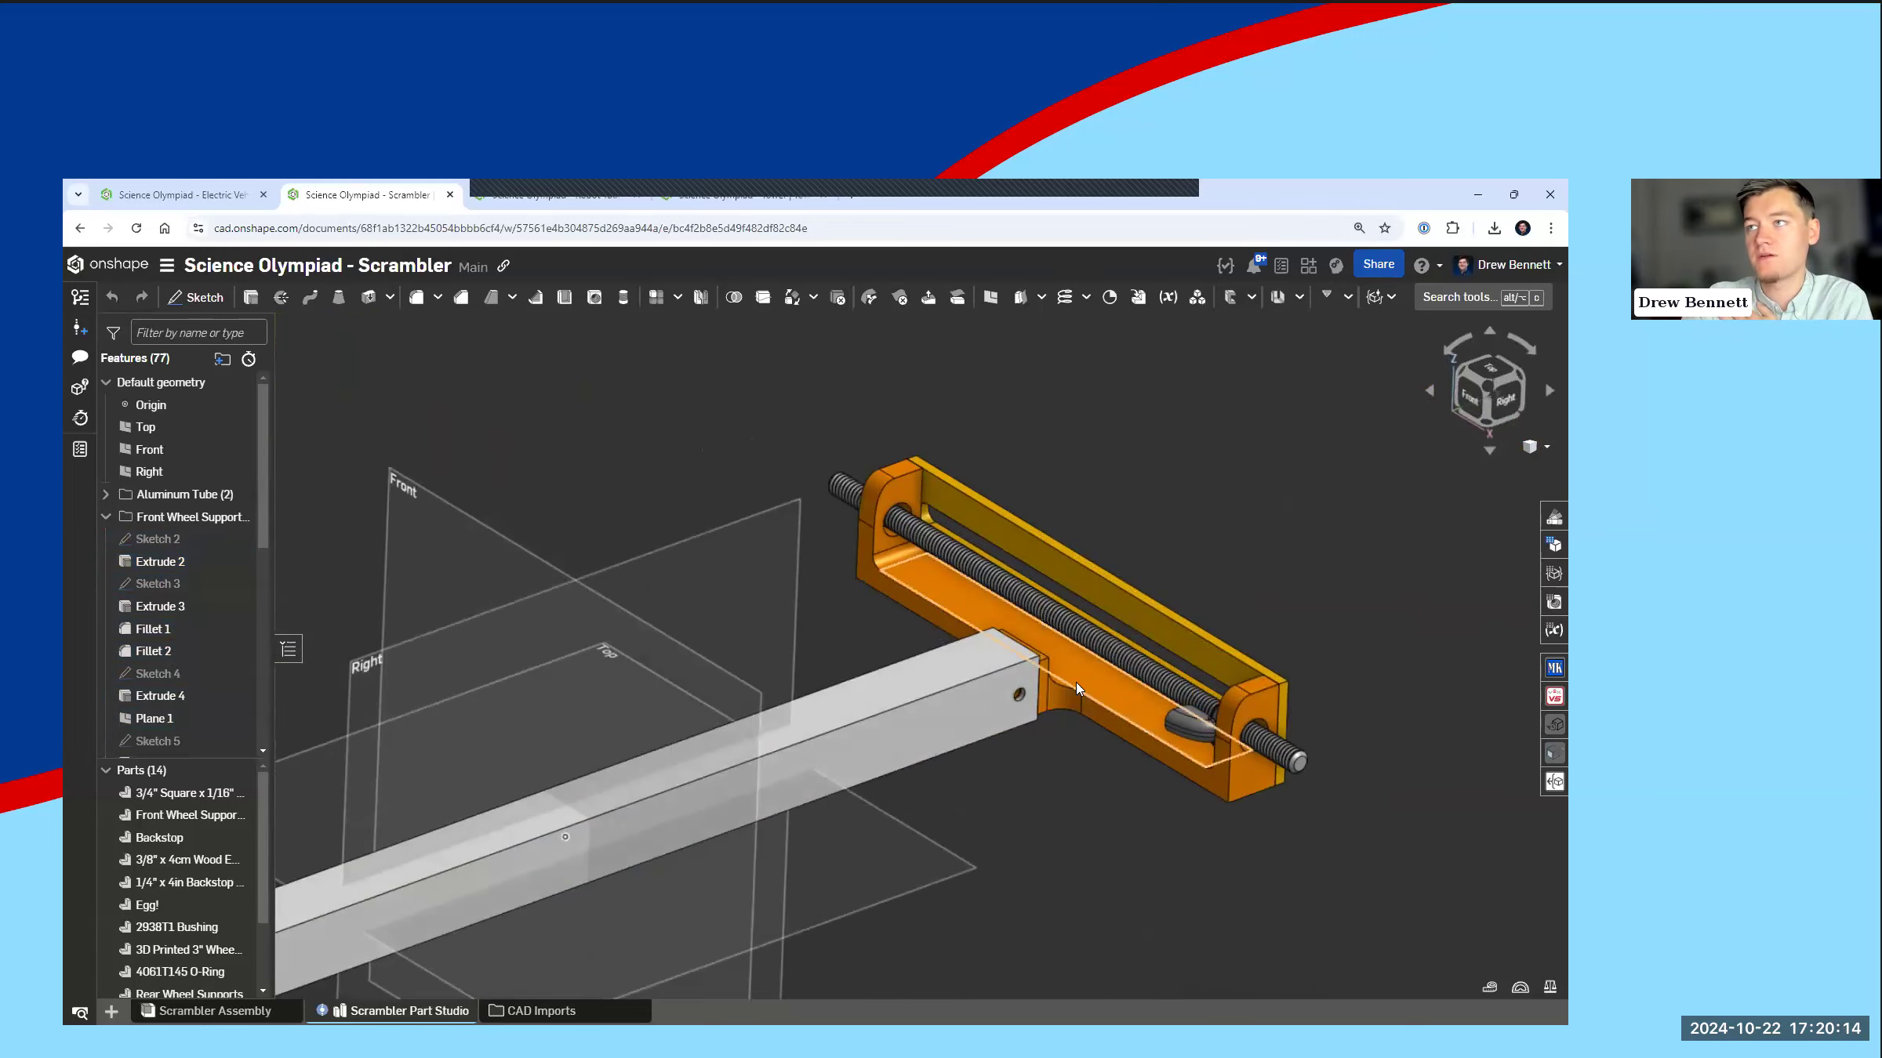
scroll(865, 701, "down", 3)
middle_click_drag(865, 702, 968, 694)
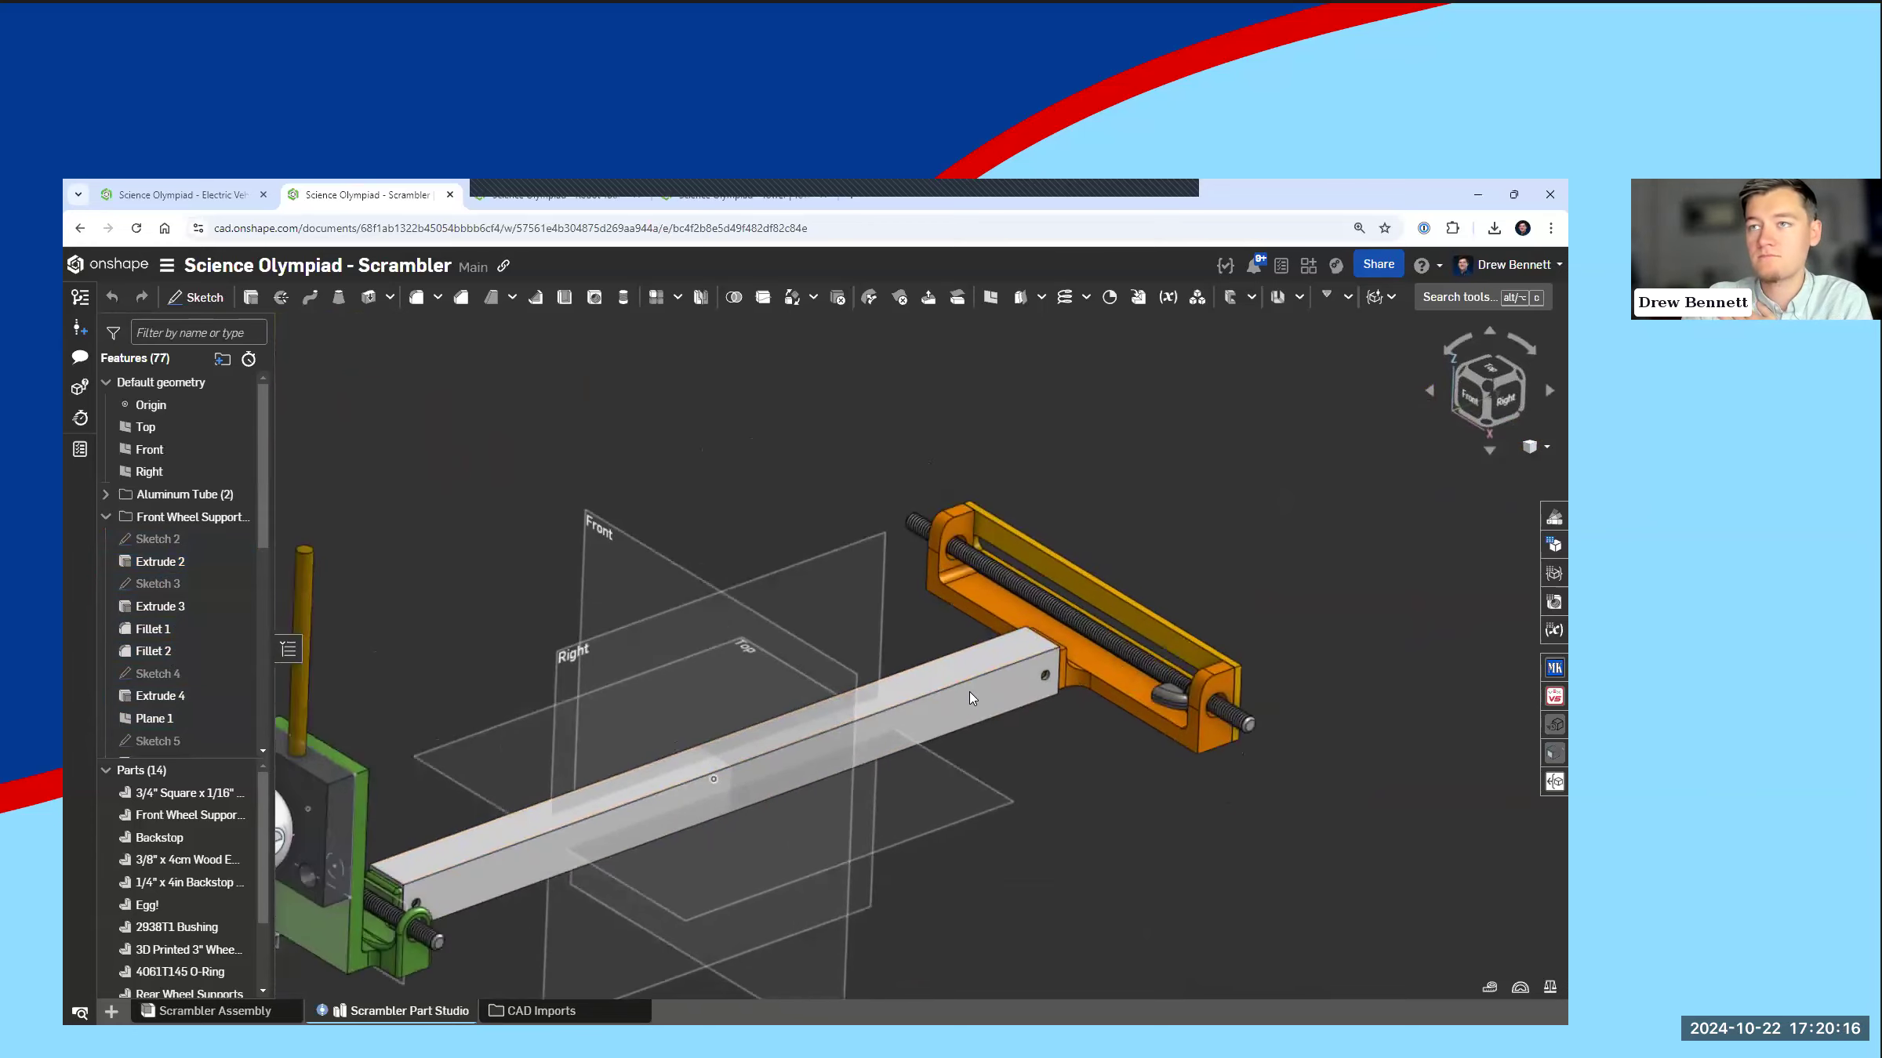
mouse_move(945, 700)
right_mouse_down()
mouse_move(906, 700)
mouse_move(940, 706)
right_mouse_up()
middle_click_drag(965, 707, 1004, 690)
right_click_drag(930, 720, 936, 716)
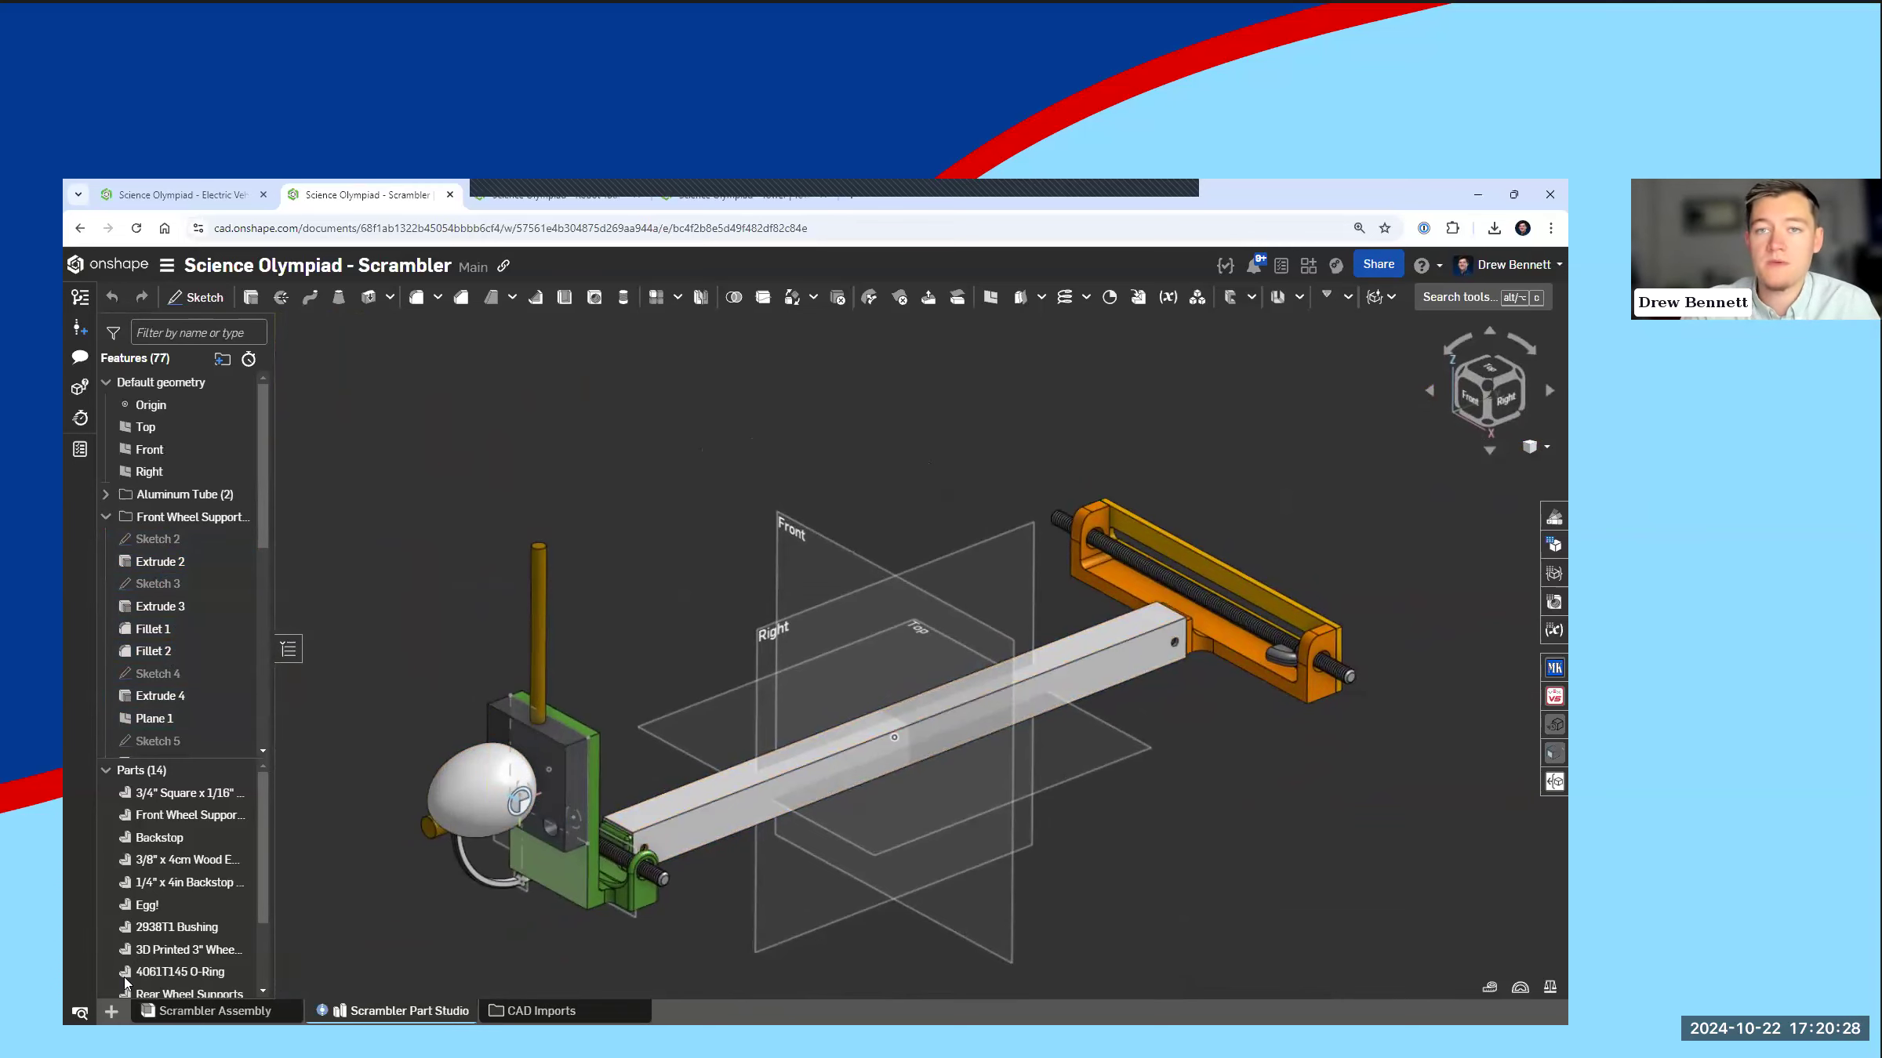
Step: Create a new drawing from the ANSI_A_MM.dwt template with no views
left_click(179, 972)
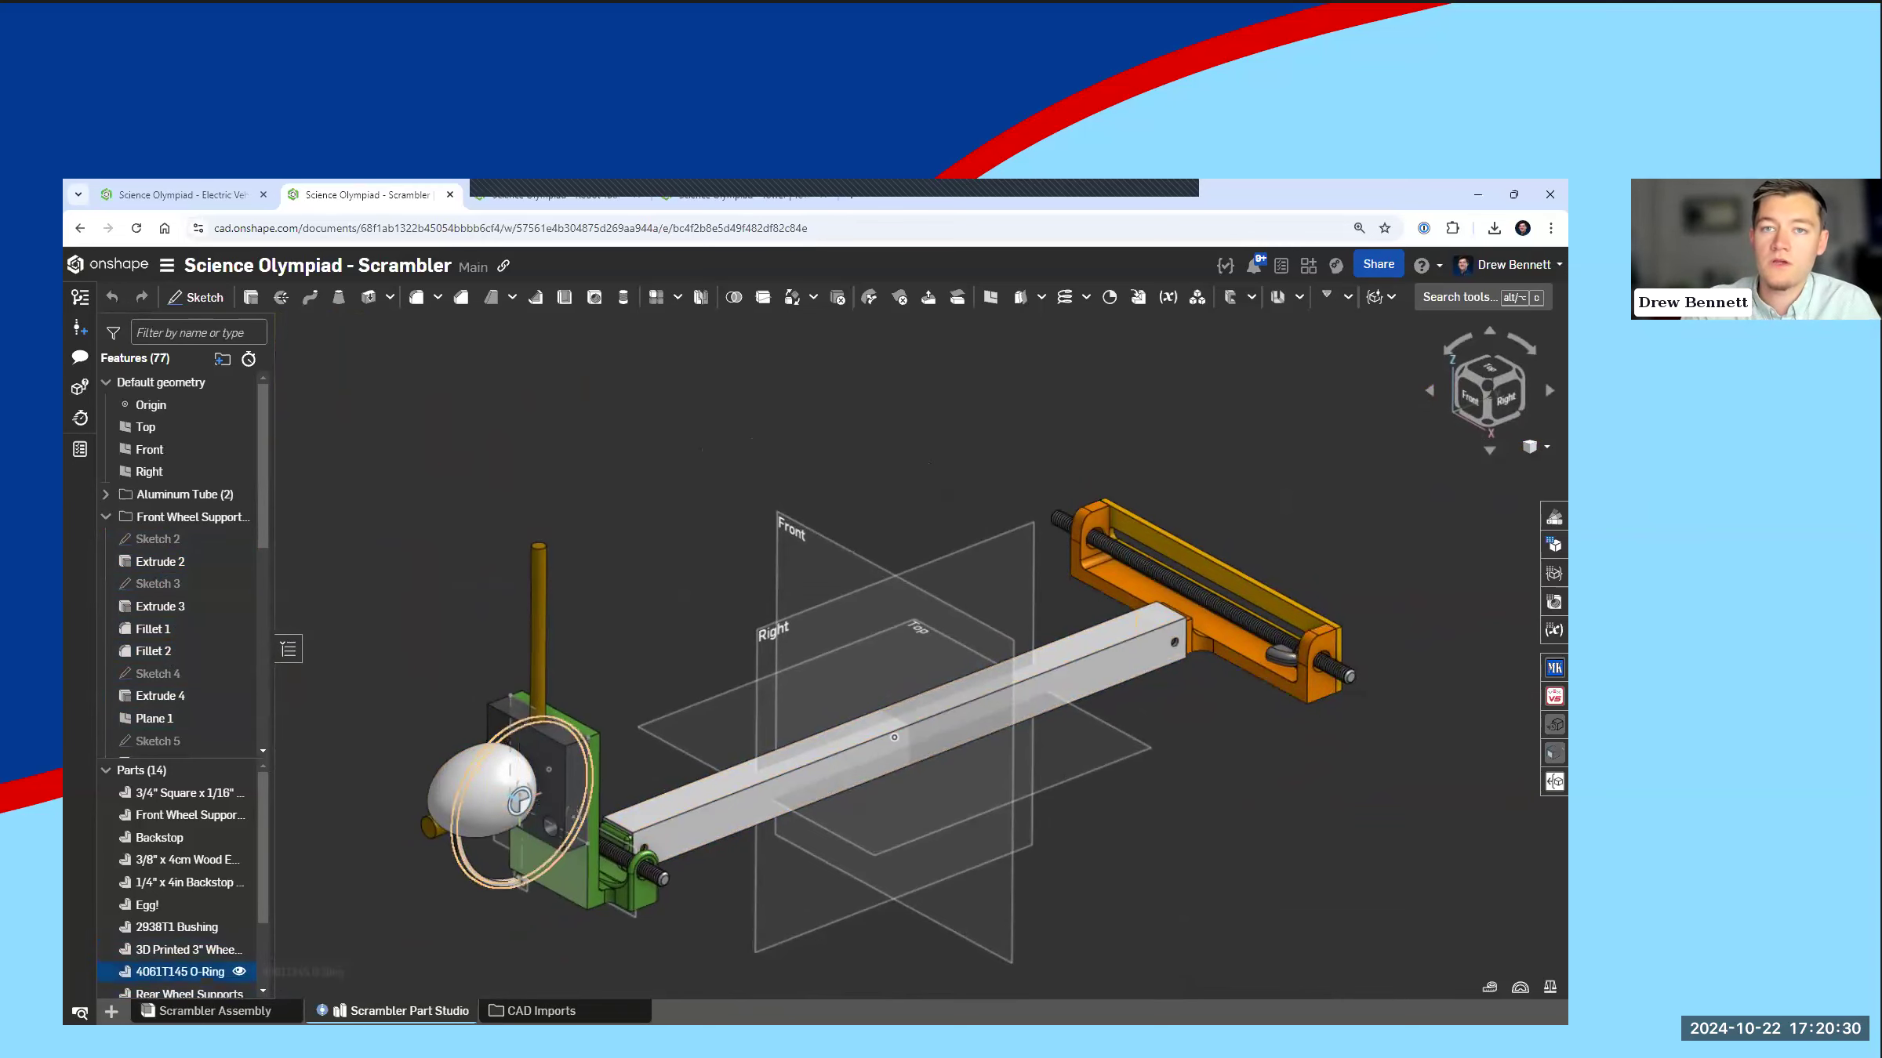
left_click(112, 1012)
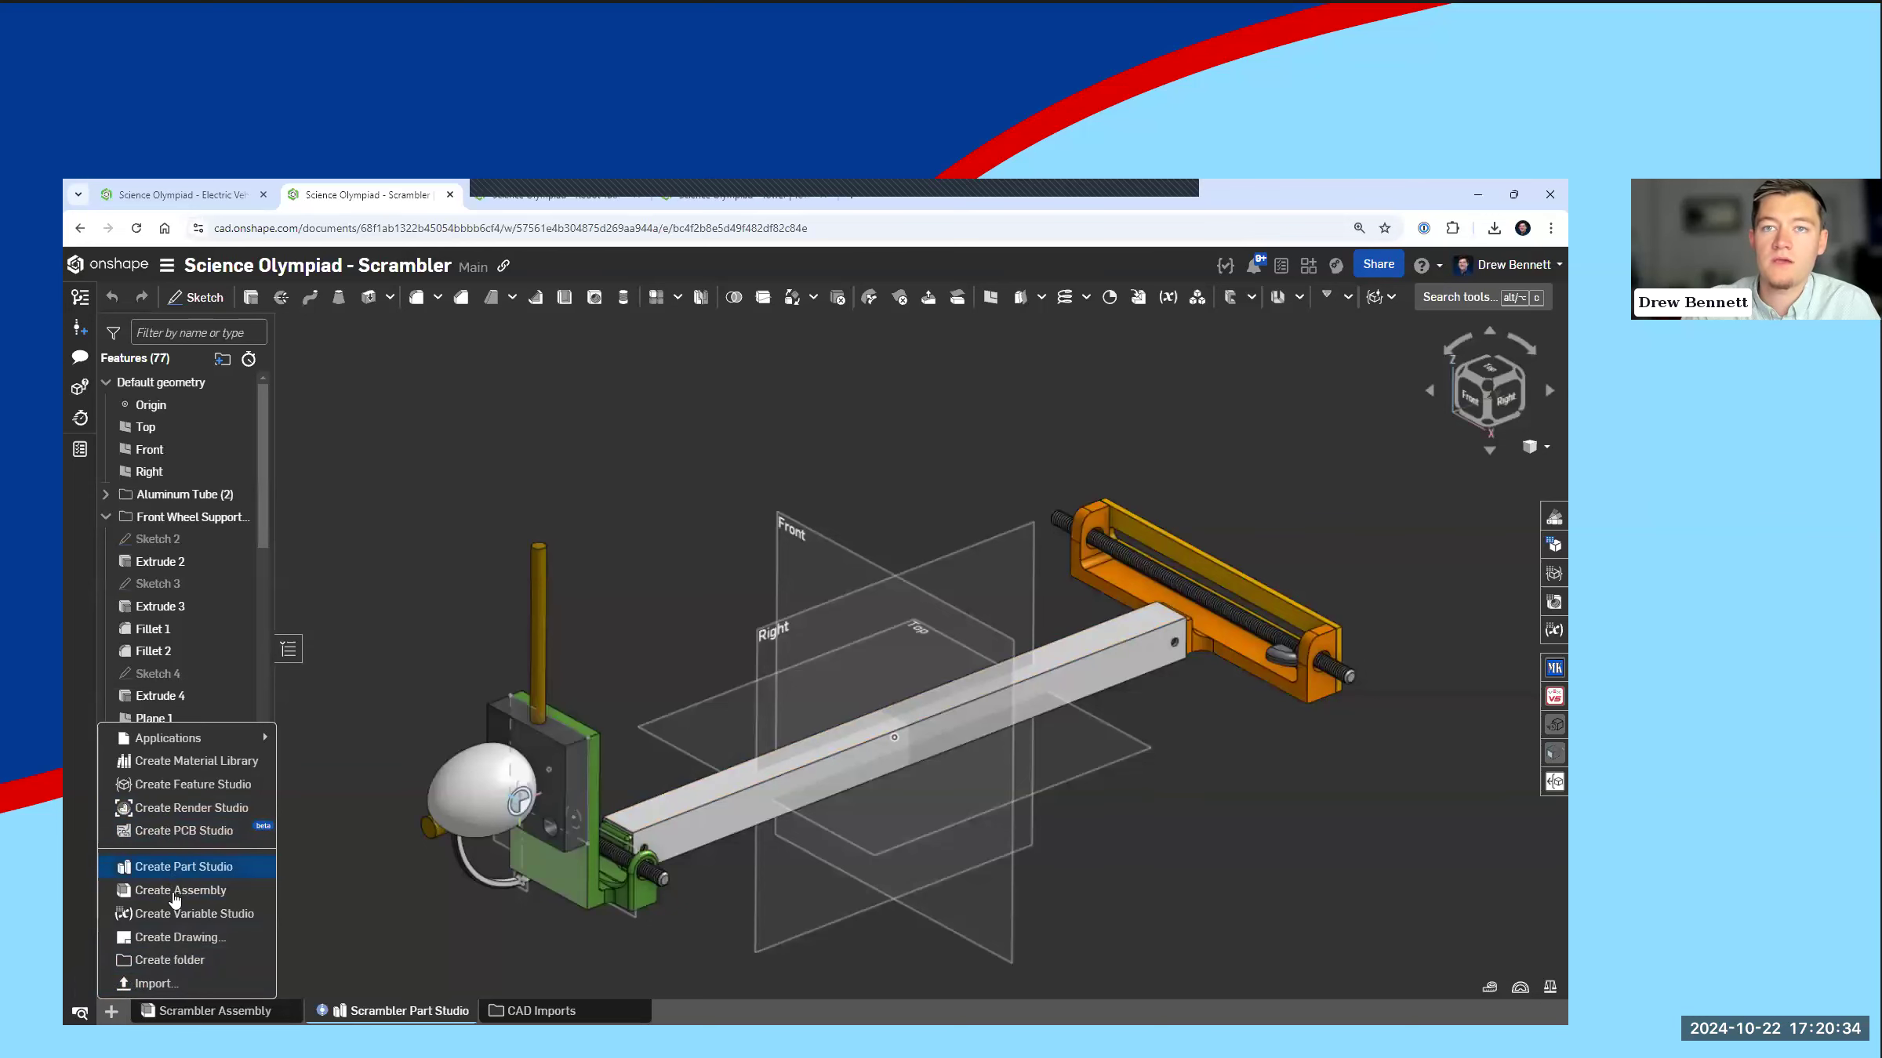
left_click(174, 937)
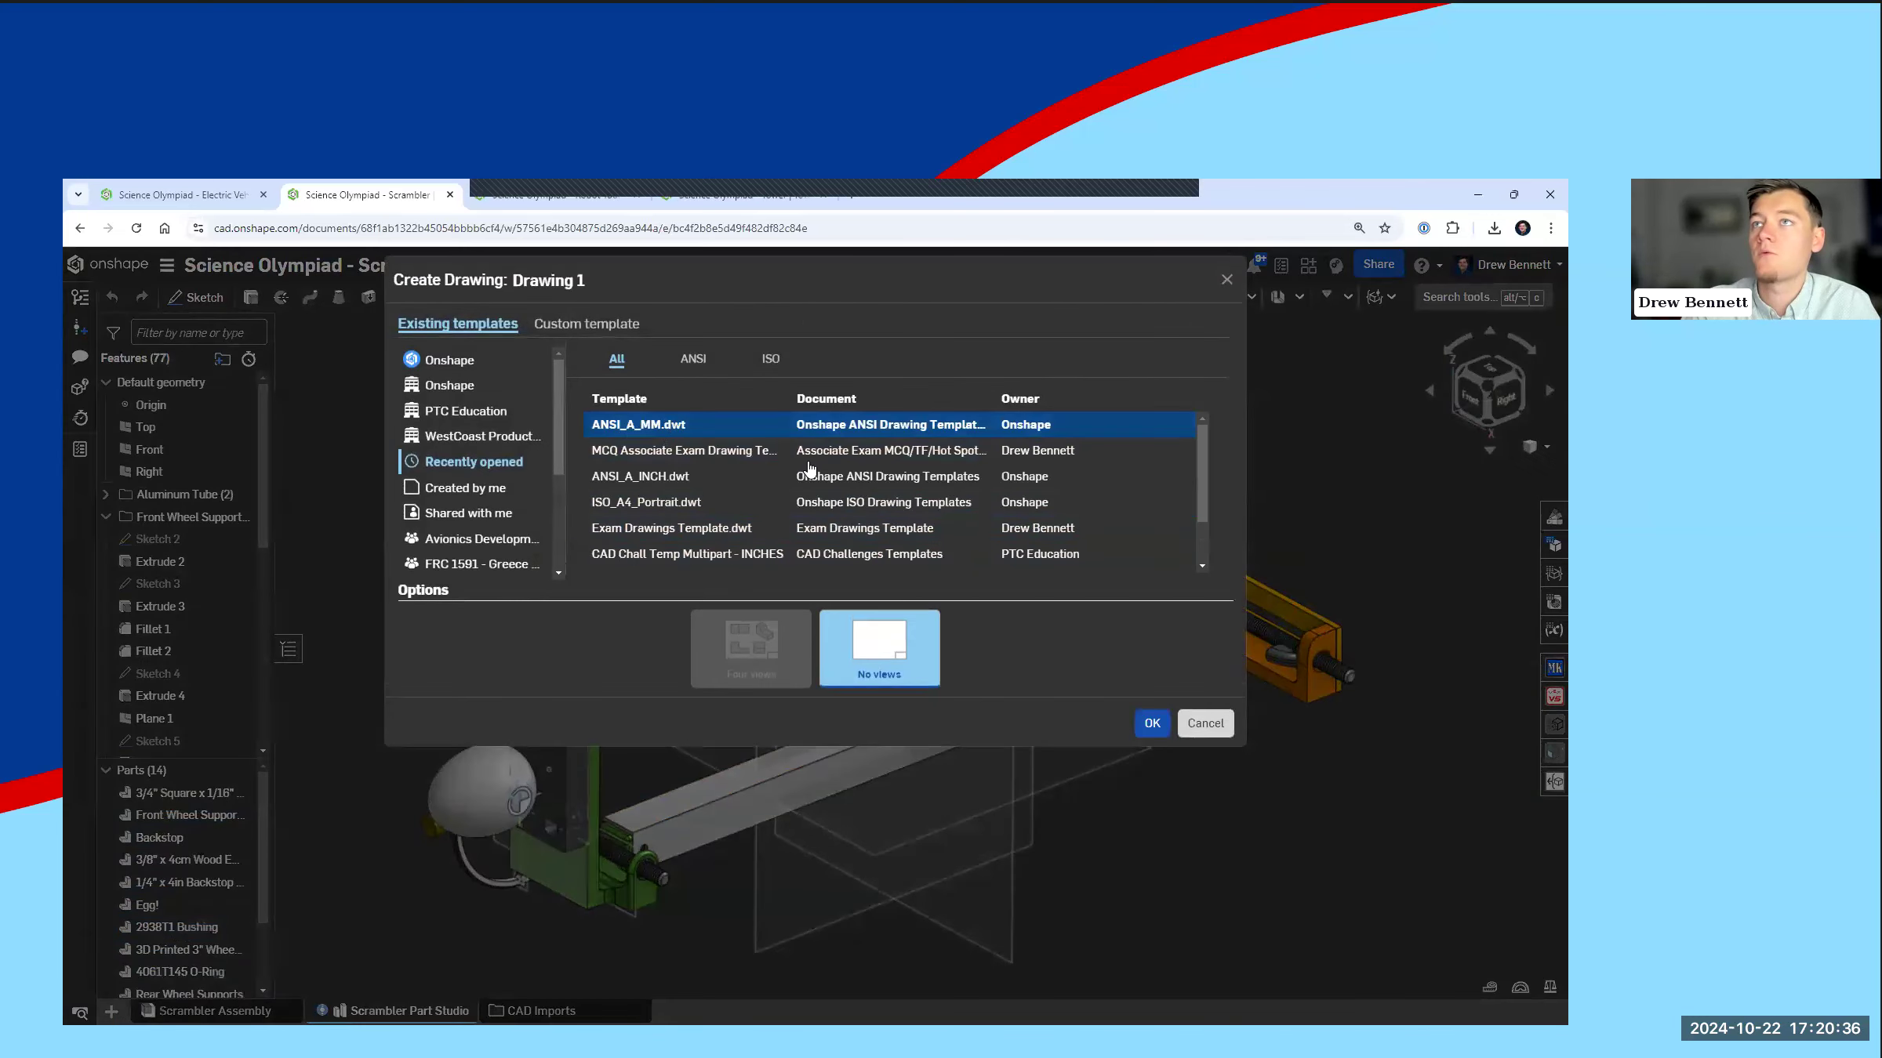
left_click(1149, 722)
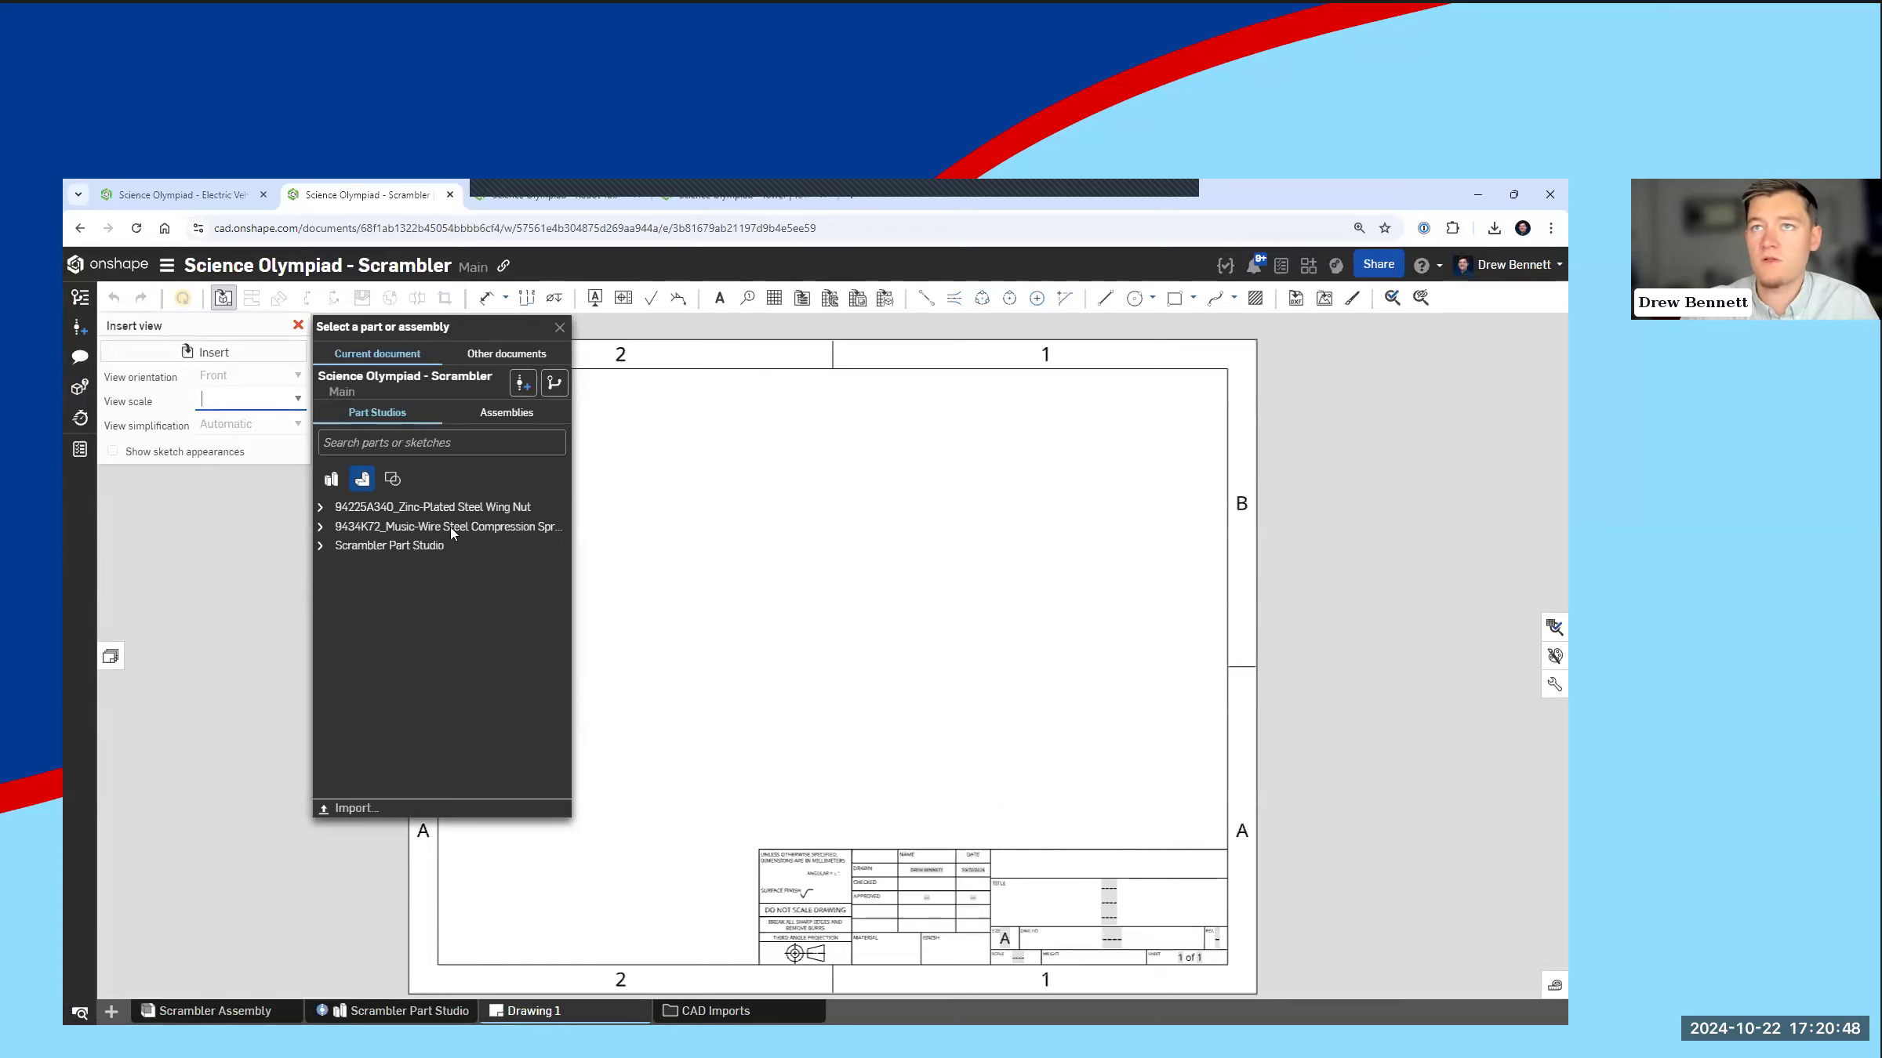
Step: Insert a front view of the 3/4" square aluminum tube from Scrambler Part Studio at 1:1 scale, plus its projected side view
left_click(321, 546)
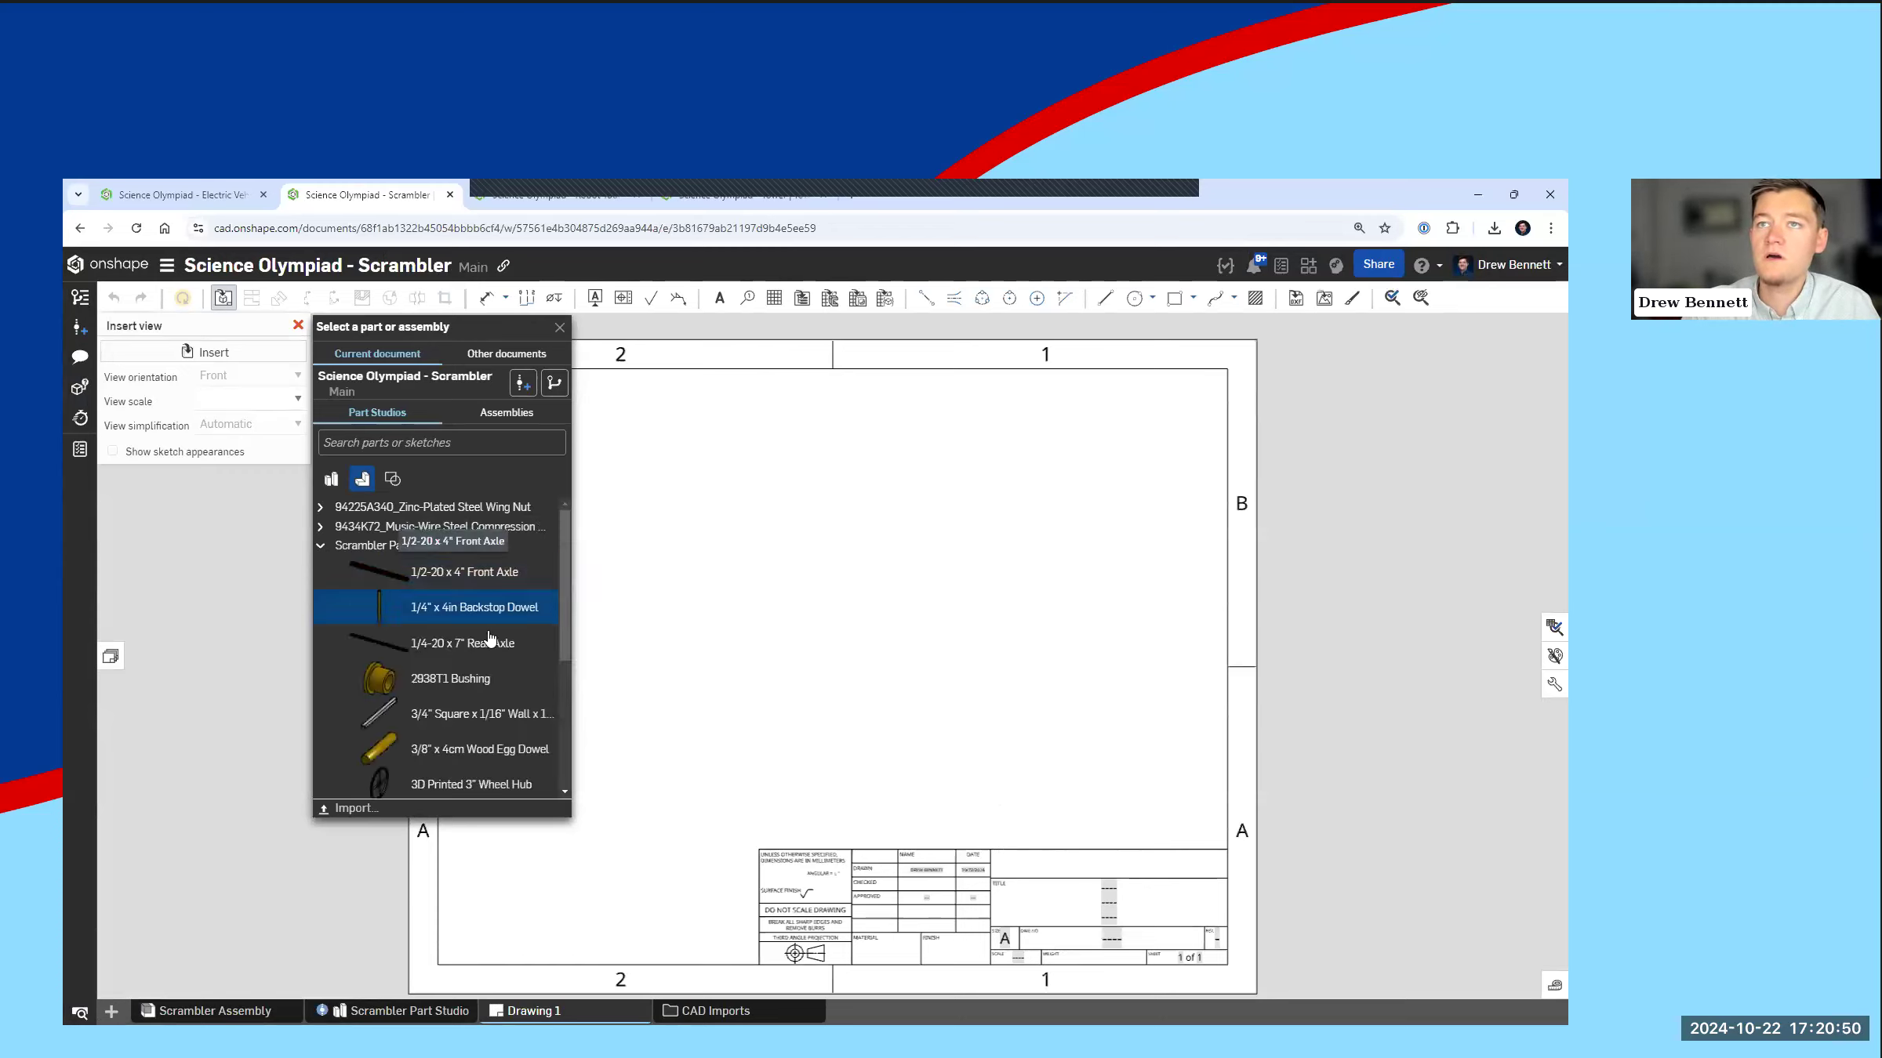
scroll(478, 638, "down", 2)
left_click(458, 637)
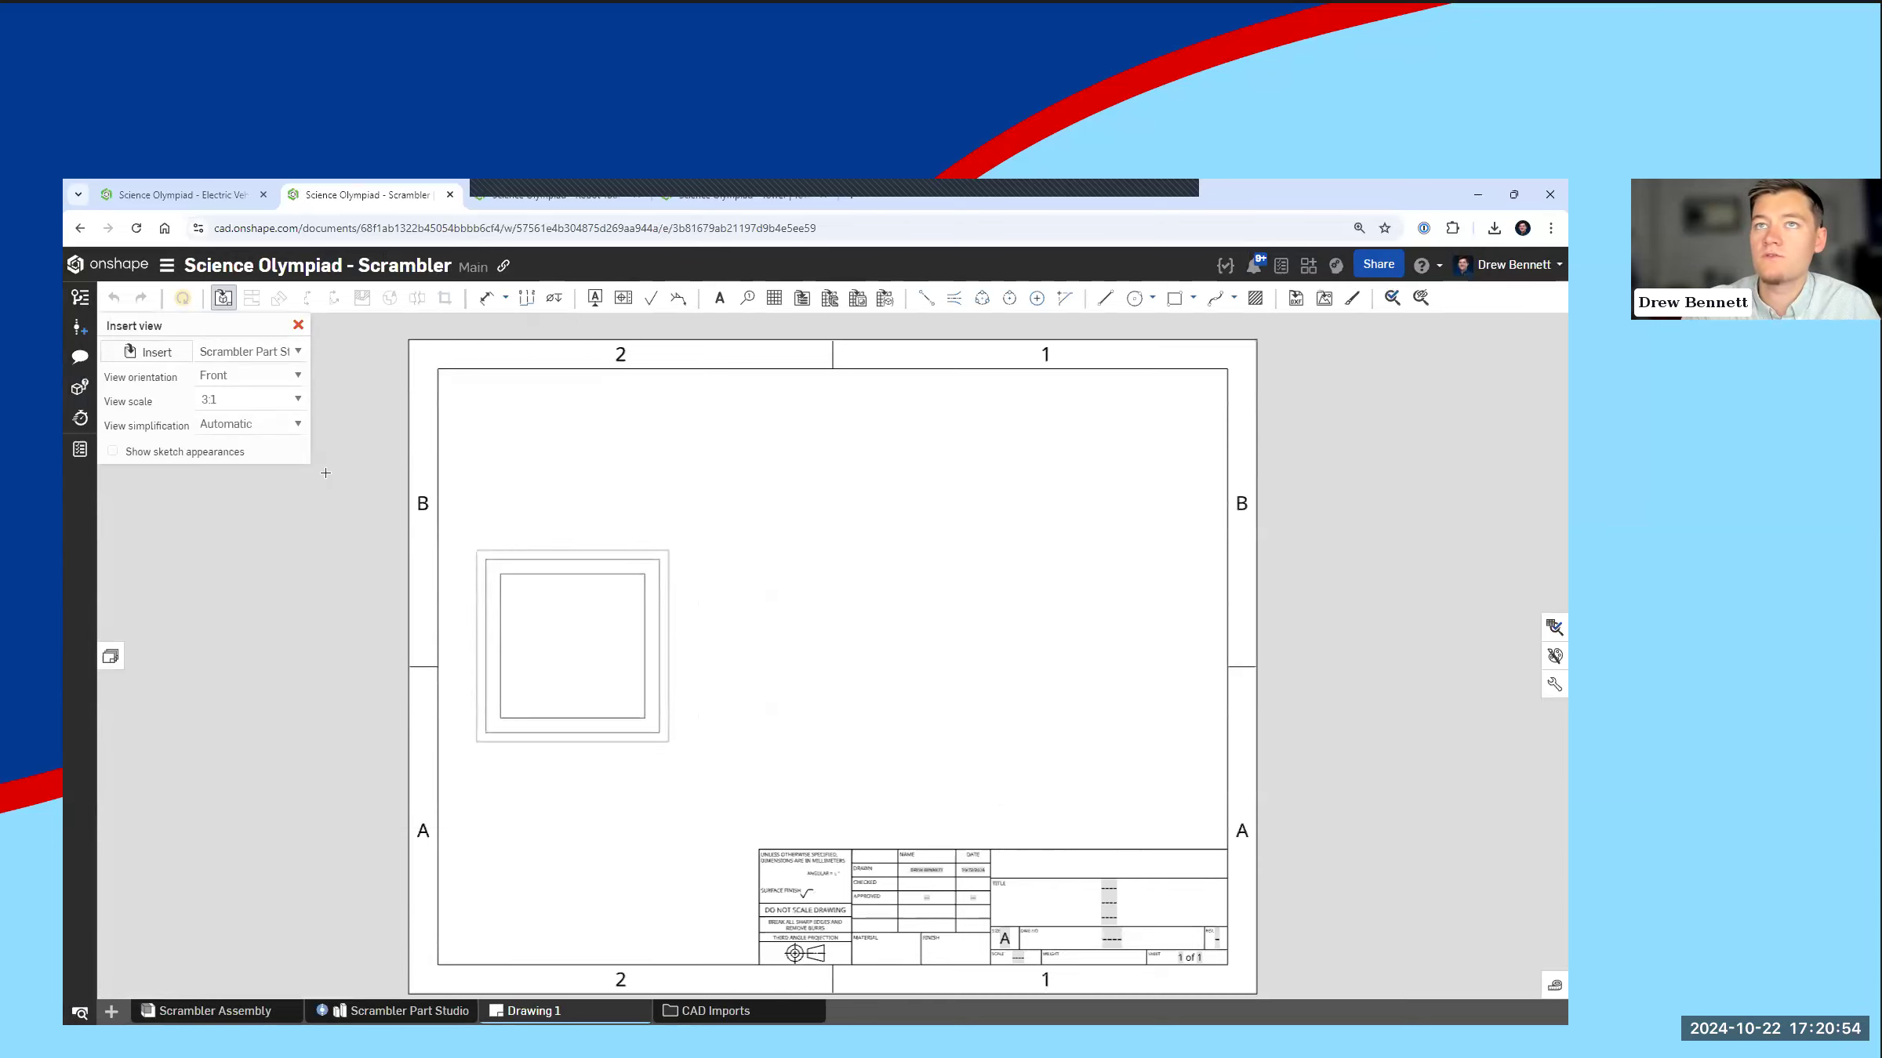
left_click(249, 400)
scroll(259, 458, "up", 5)
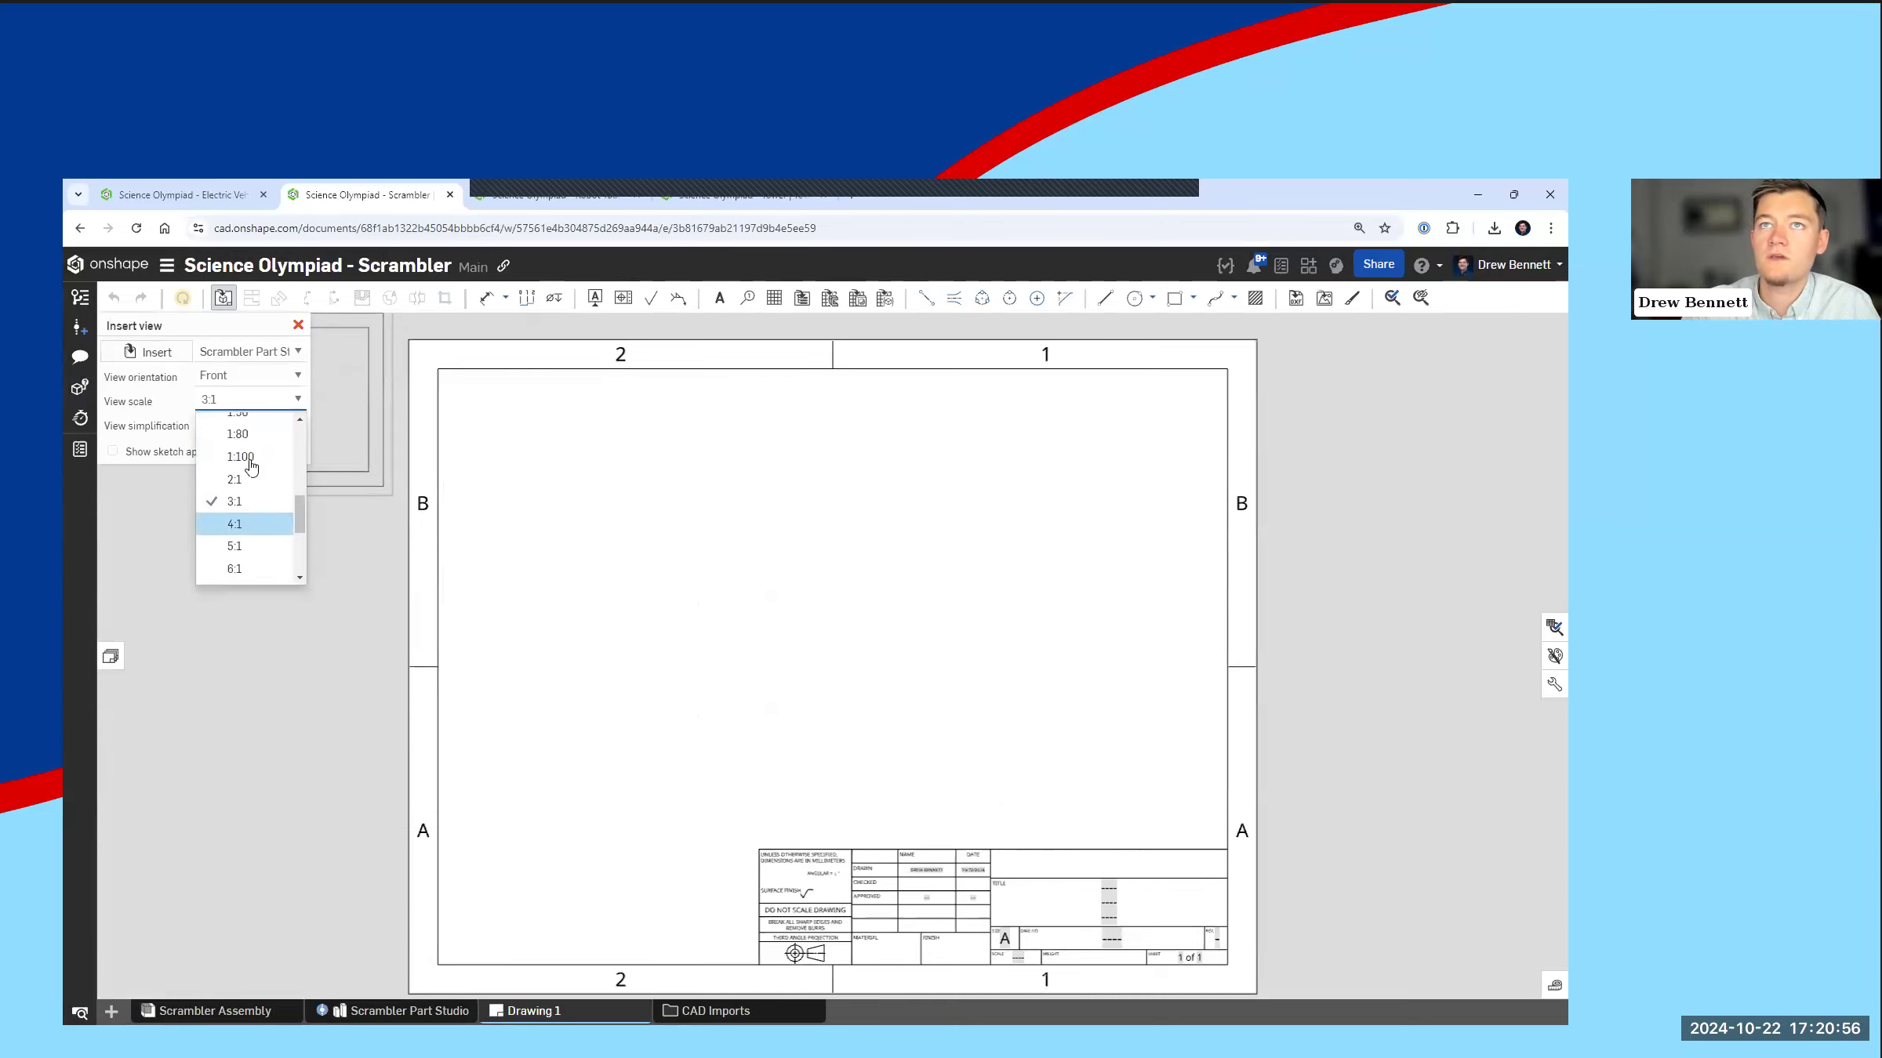
scroll(249, 453, "up", 3)
left_click(251, 430)
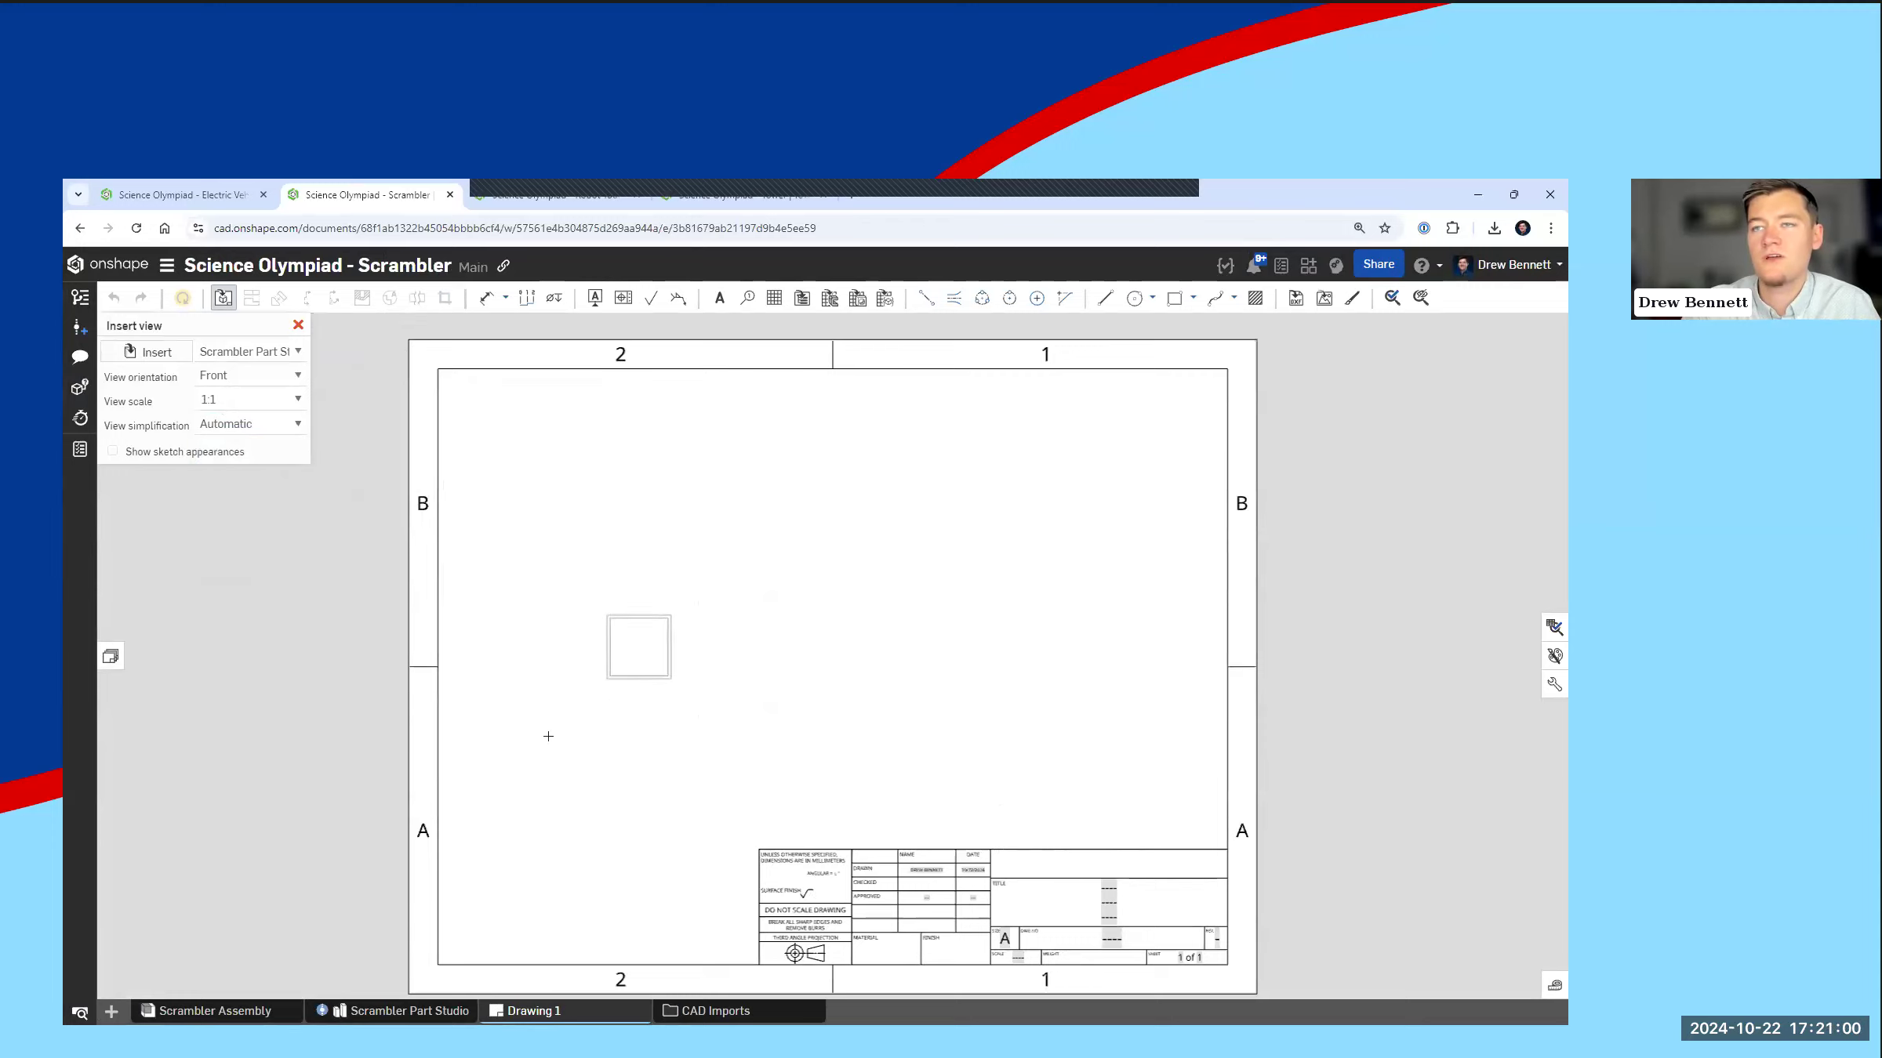
left_click(527, 791)
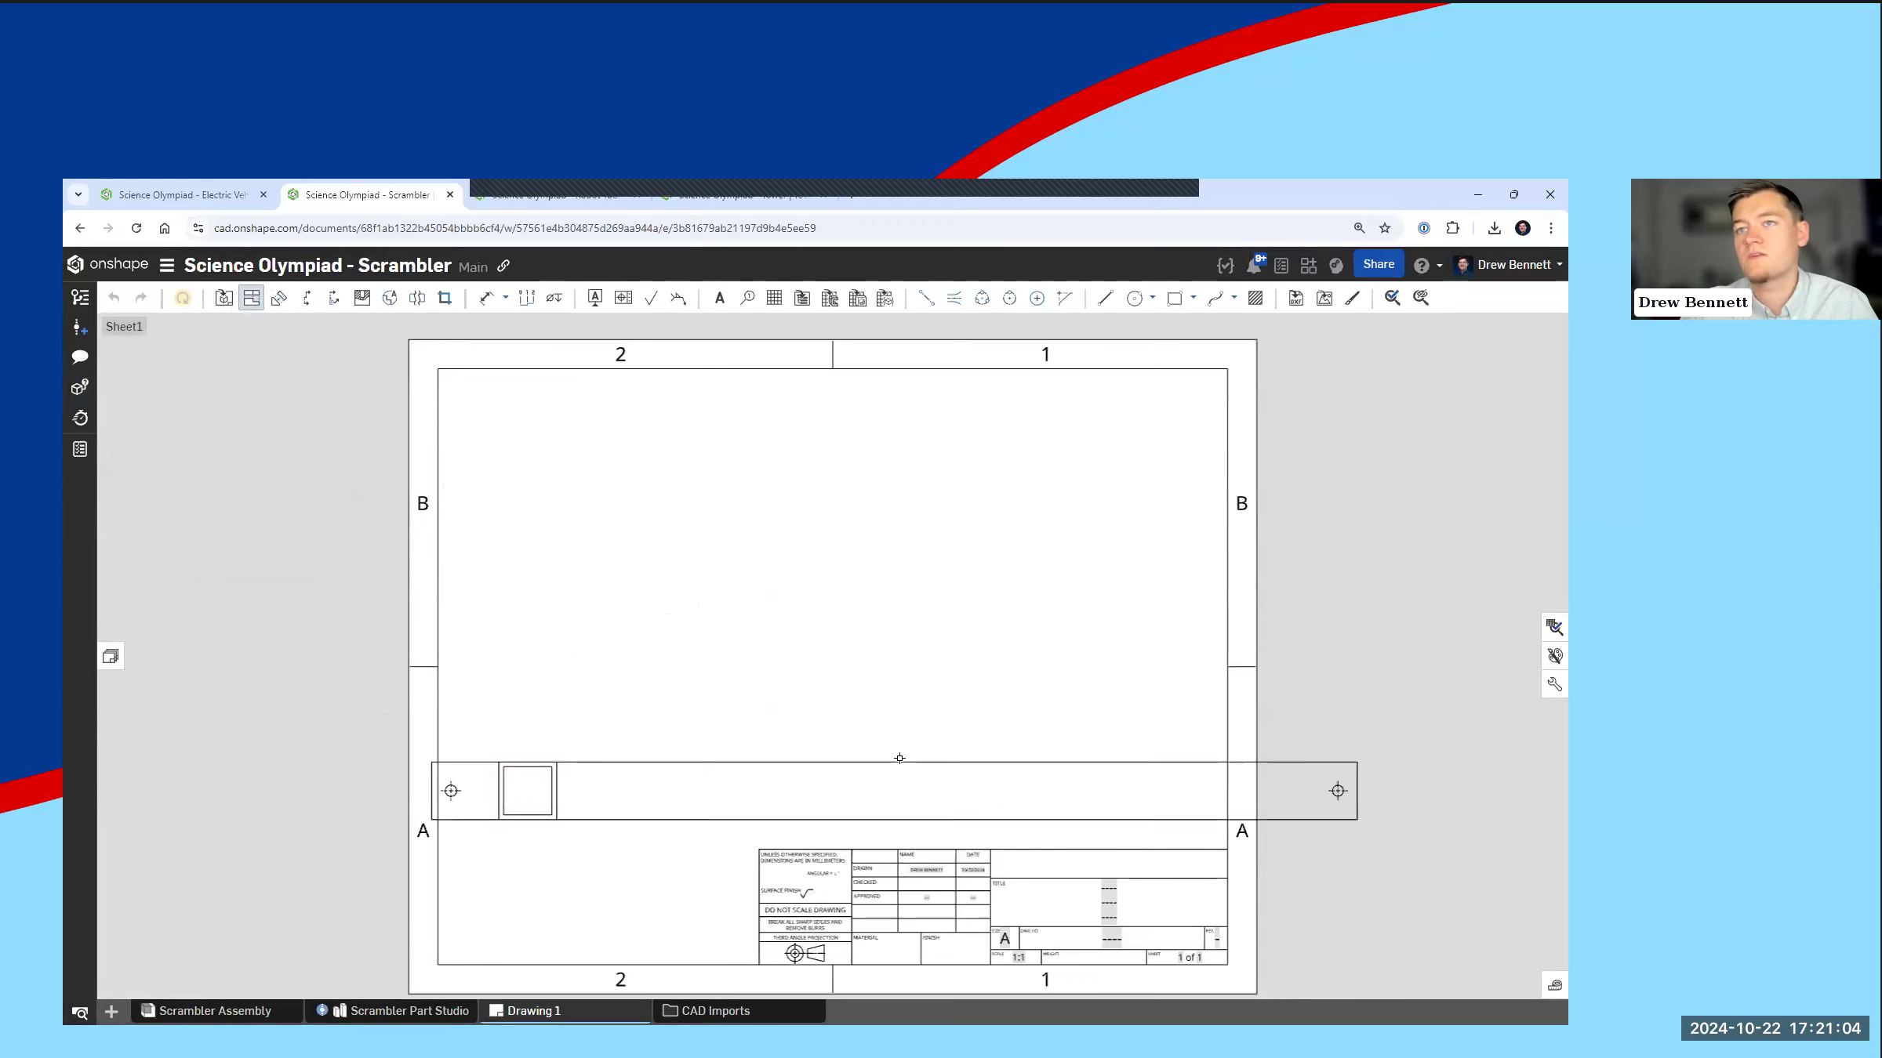
key("Escape")
Step: Set the sheet scale to 1:2 and reposition both tube views side by side above the title block, within the border
right_click(774, 630)
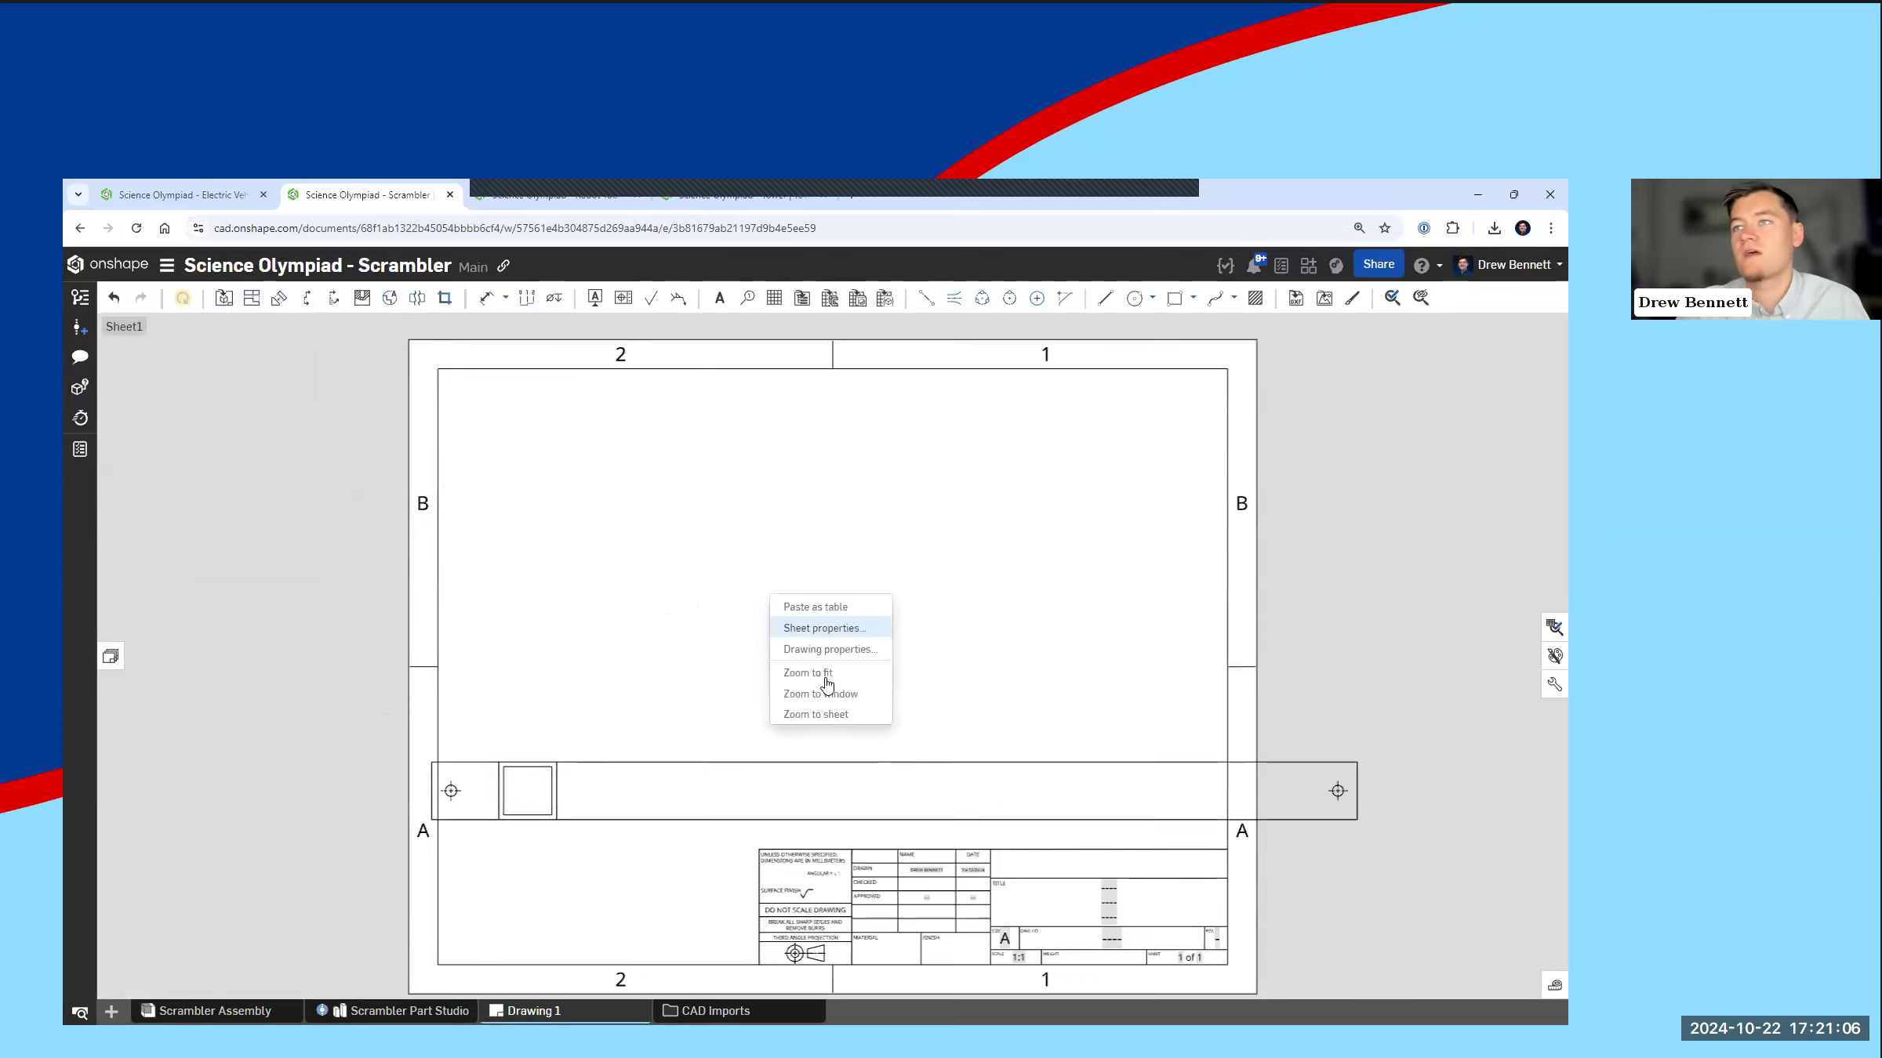
left_click(831, 627)
left_click(313, 350)
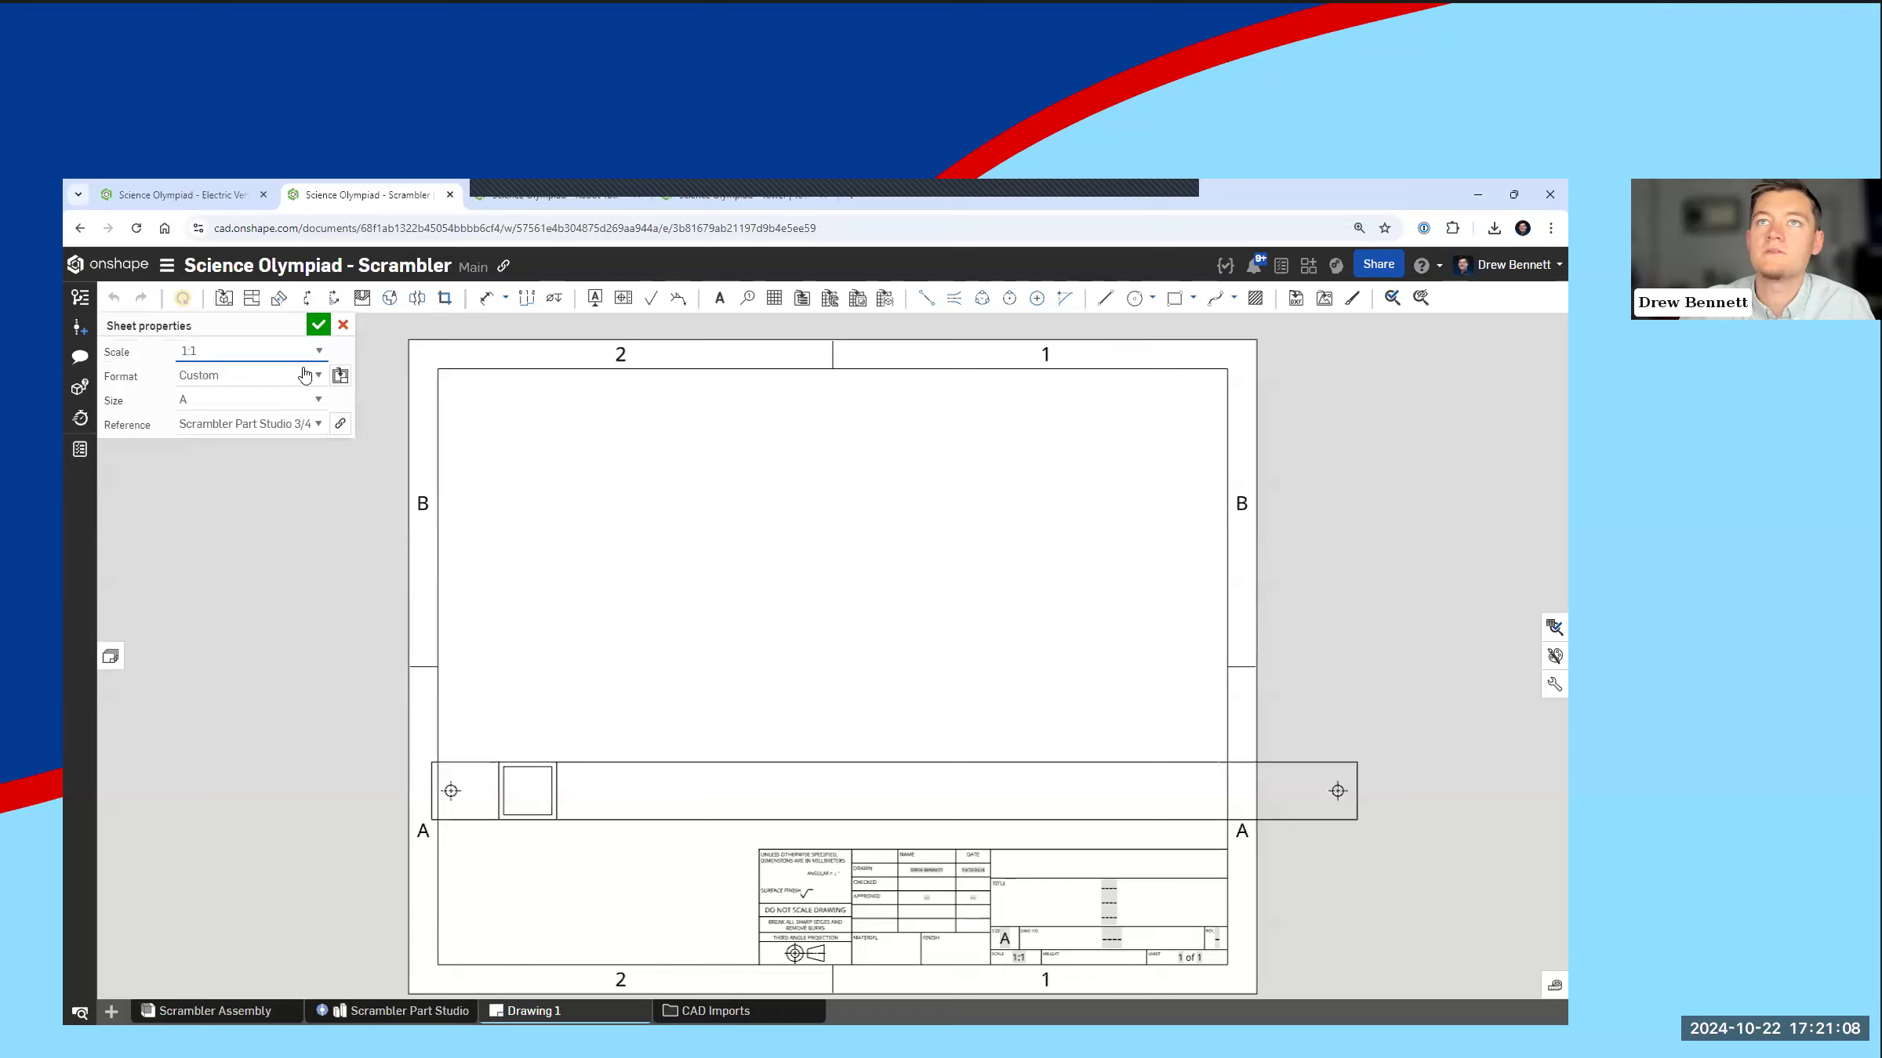
scroll(278, 439, "down", 2)
scroll(274, 449, "up", 2)
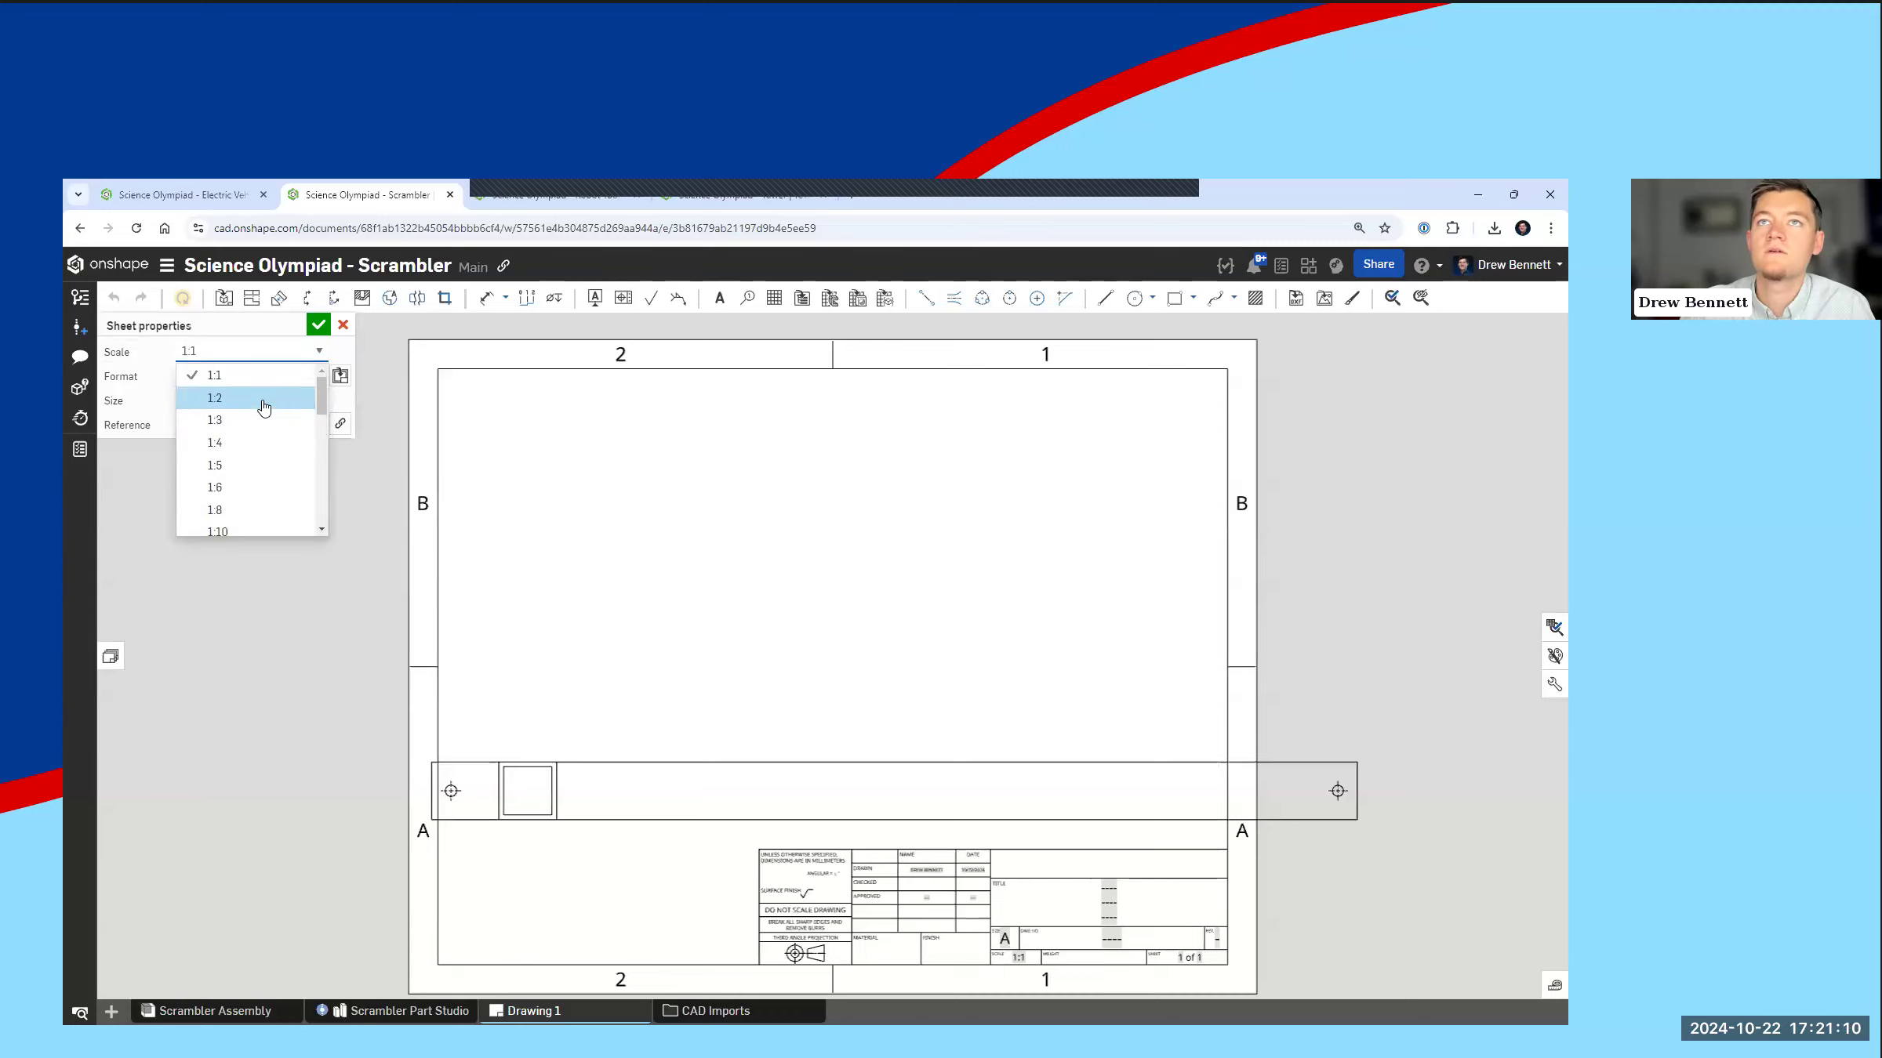
left_click(262, 410)
left_click(317, 324)
left_click_drag(537, 781, 555, 649)
left_click_drag(878, 665, 912, 666)
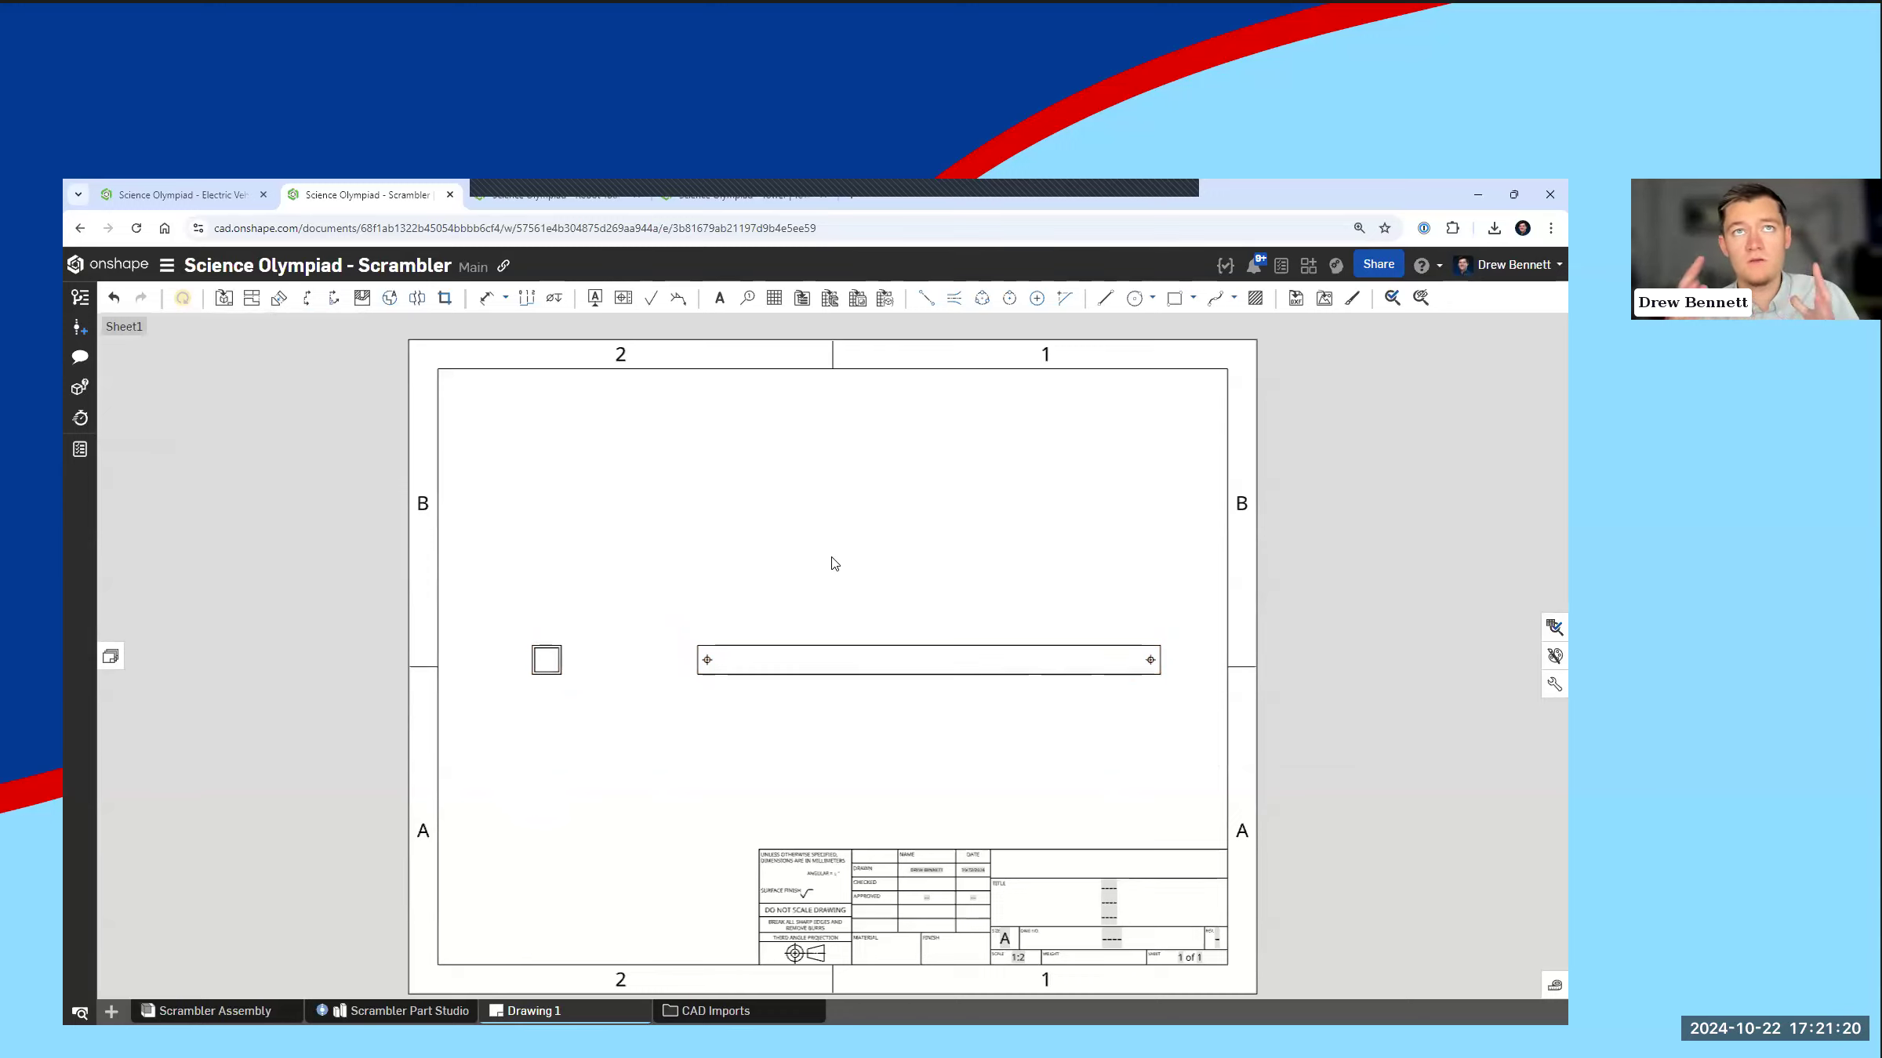
Step: Dimension both screw holes of the side view from the tube's left end, the near one above and the far one below
left_click(506, 302)
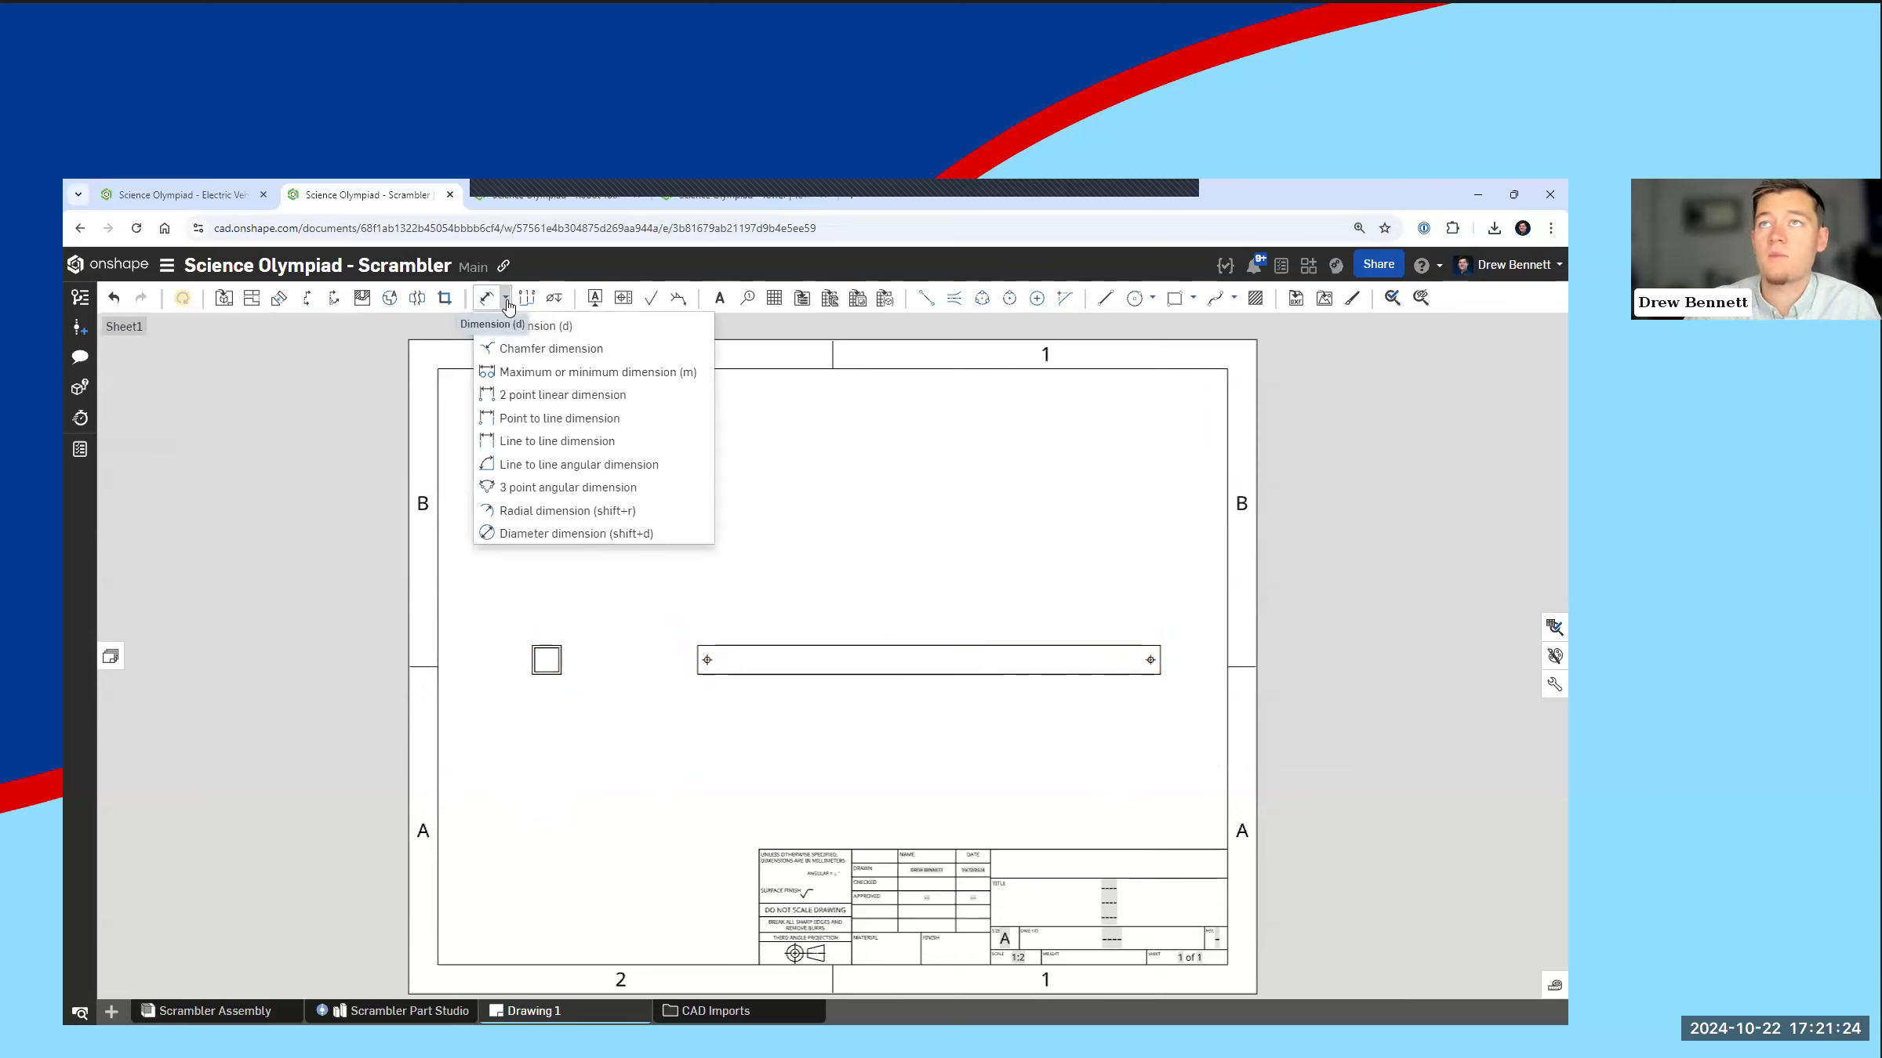
left_click(566, 326)
scroll(963, 719, "up", 3)
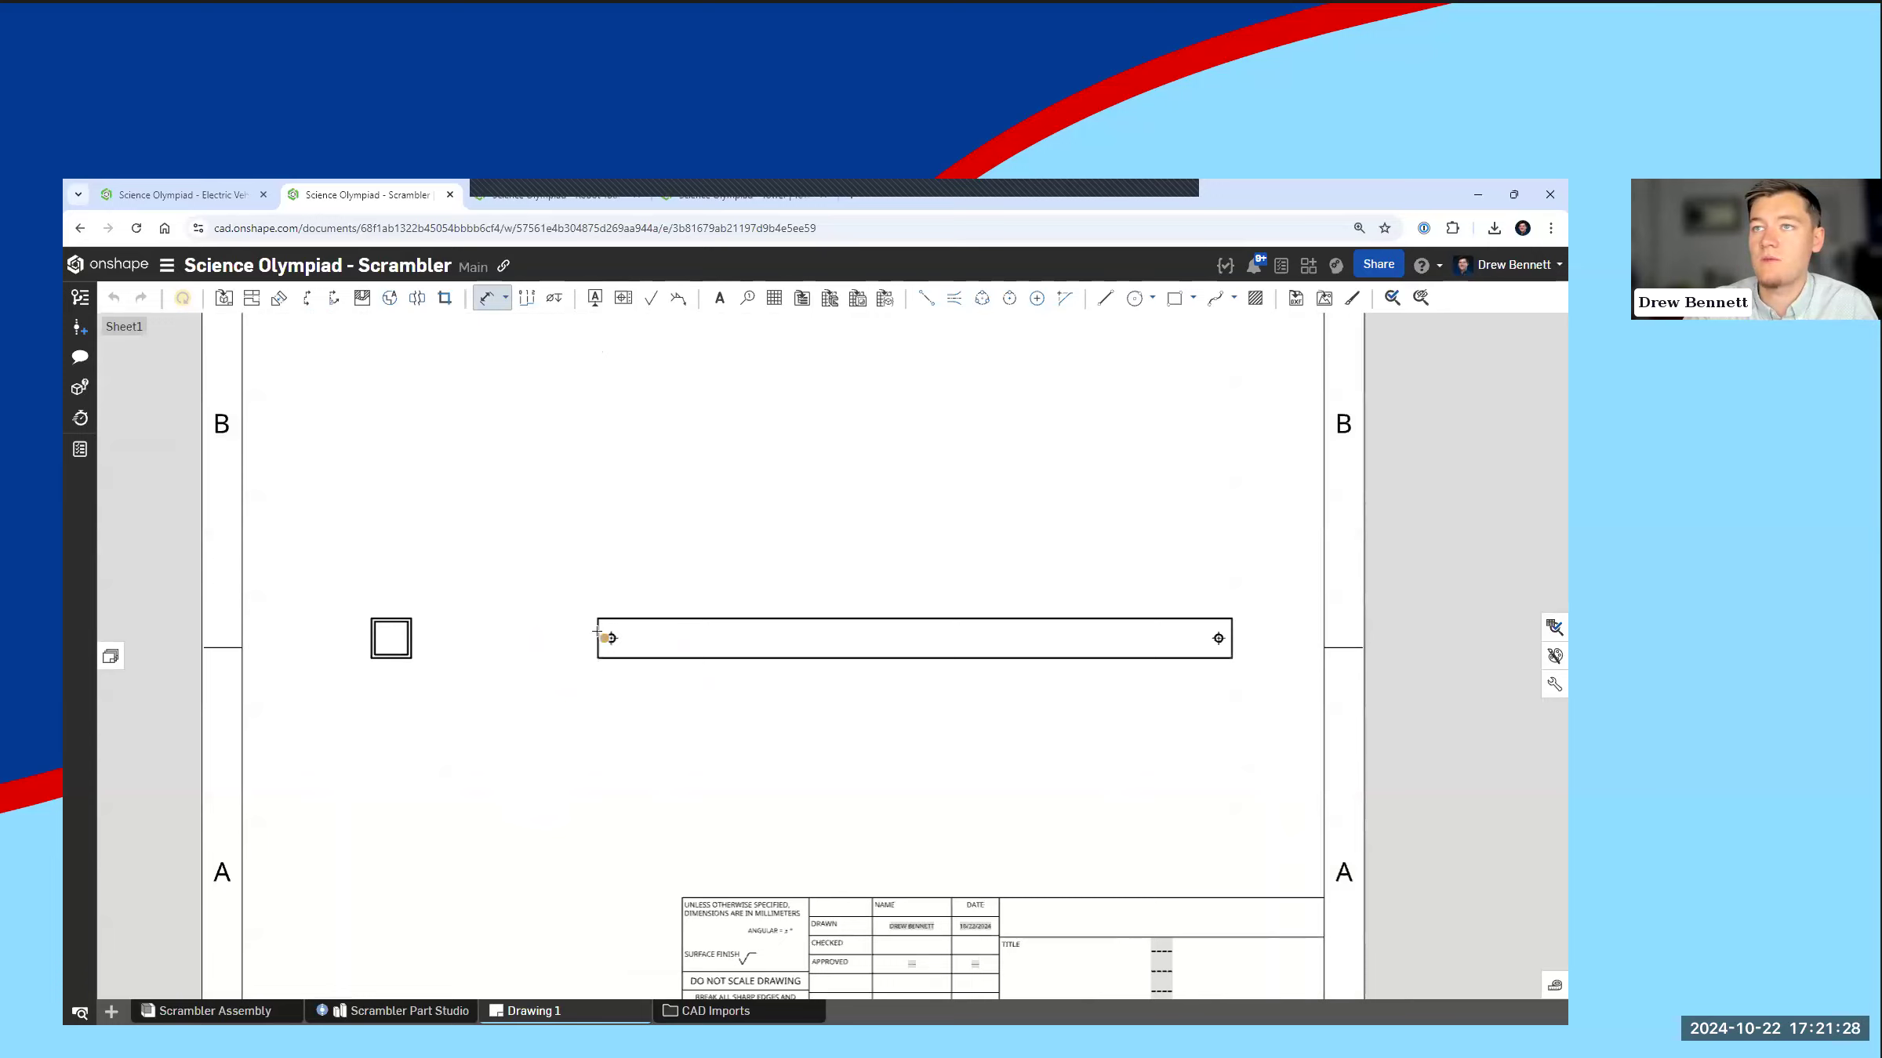
left_click(612, 638)
left_click(692, 566)
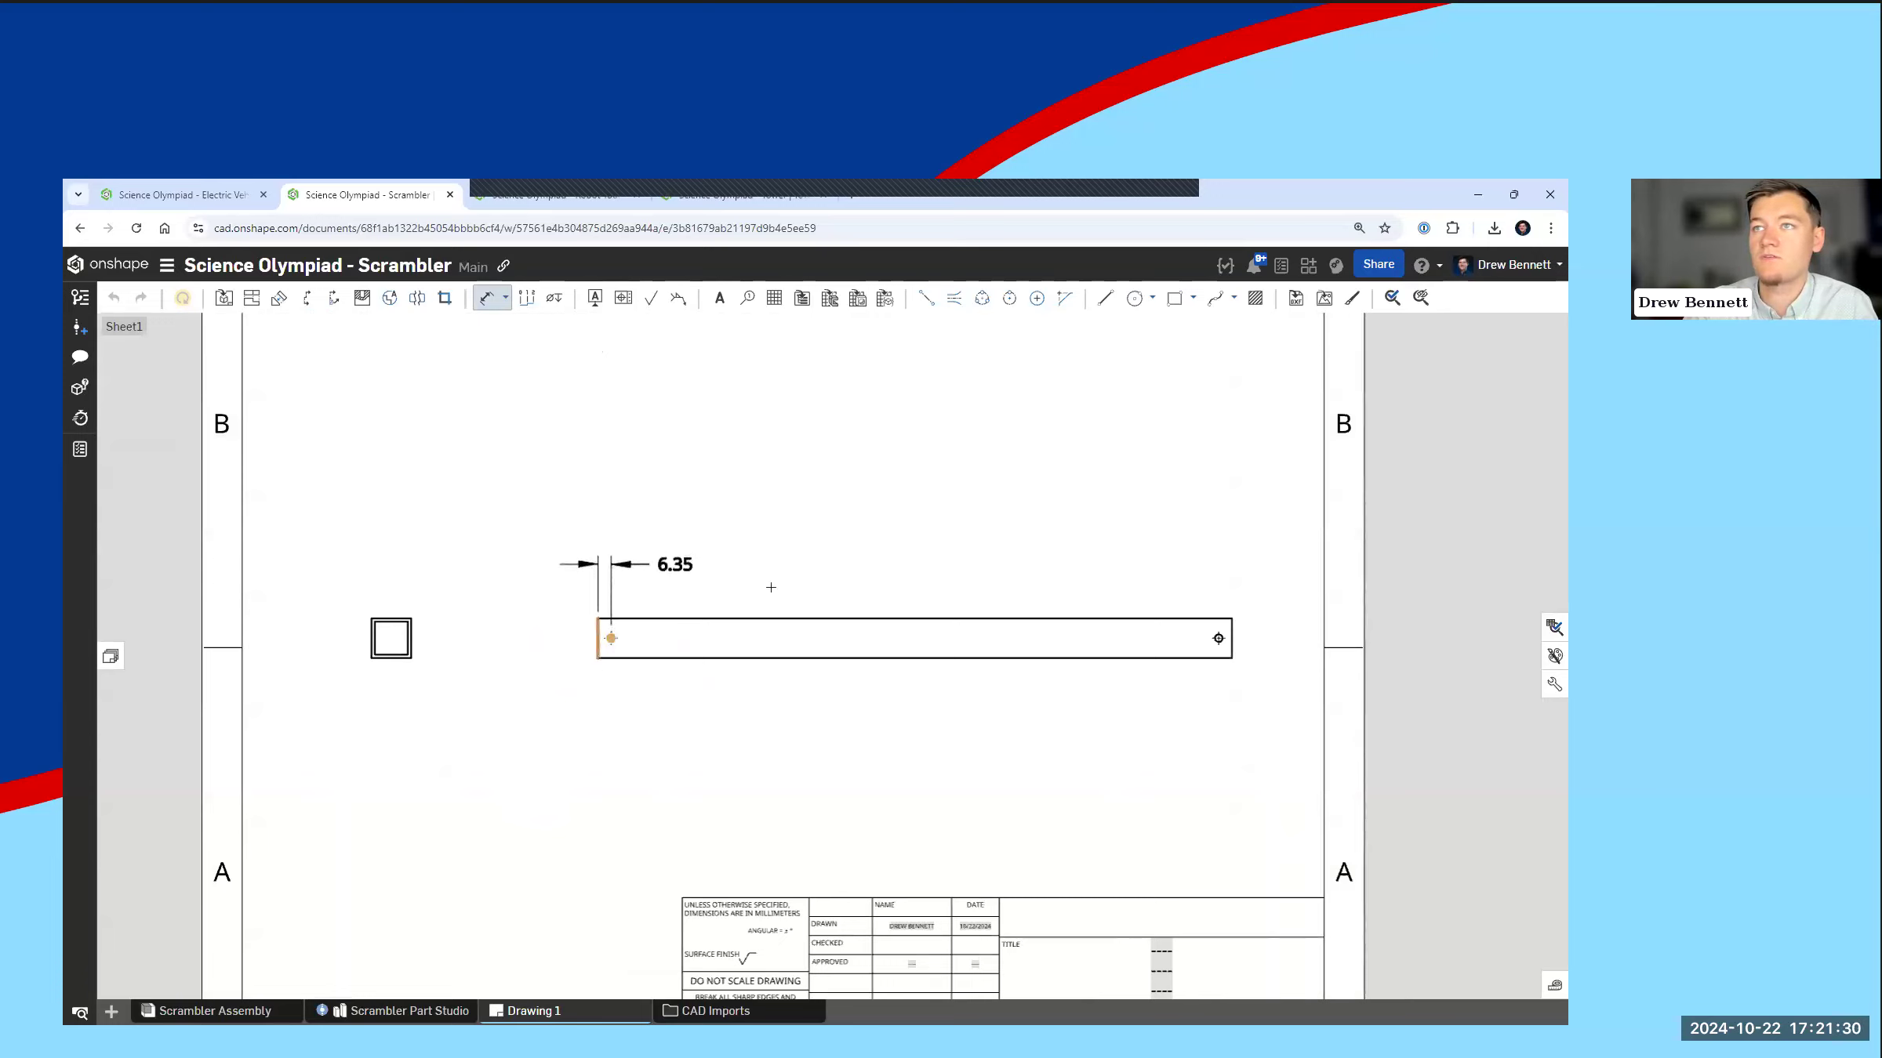
left_click(598, 638)
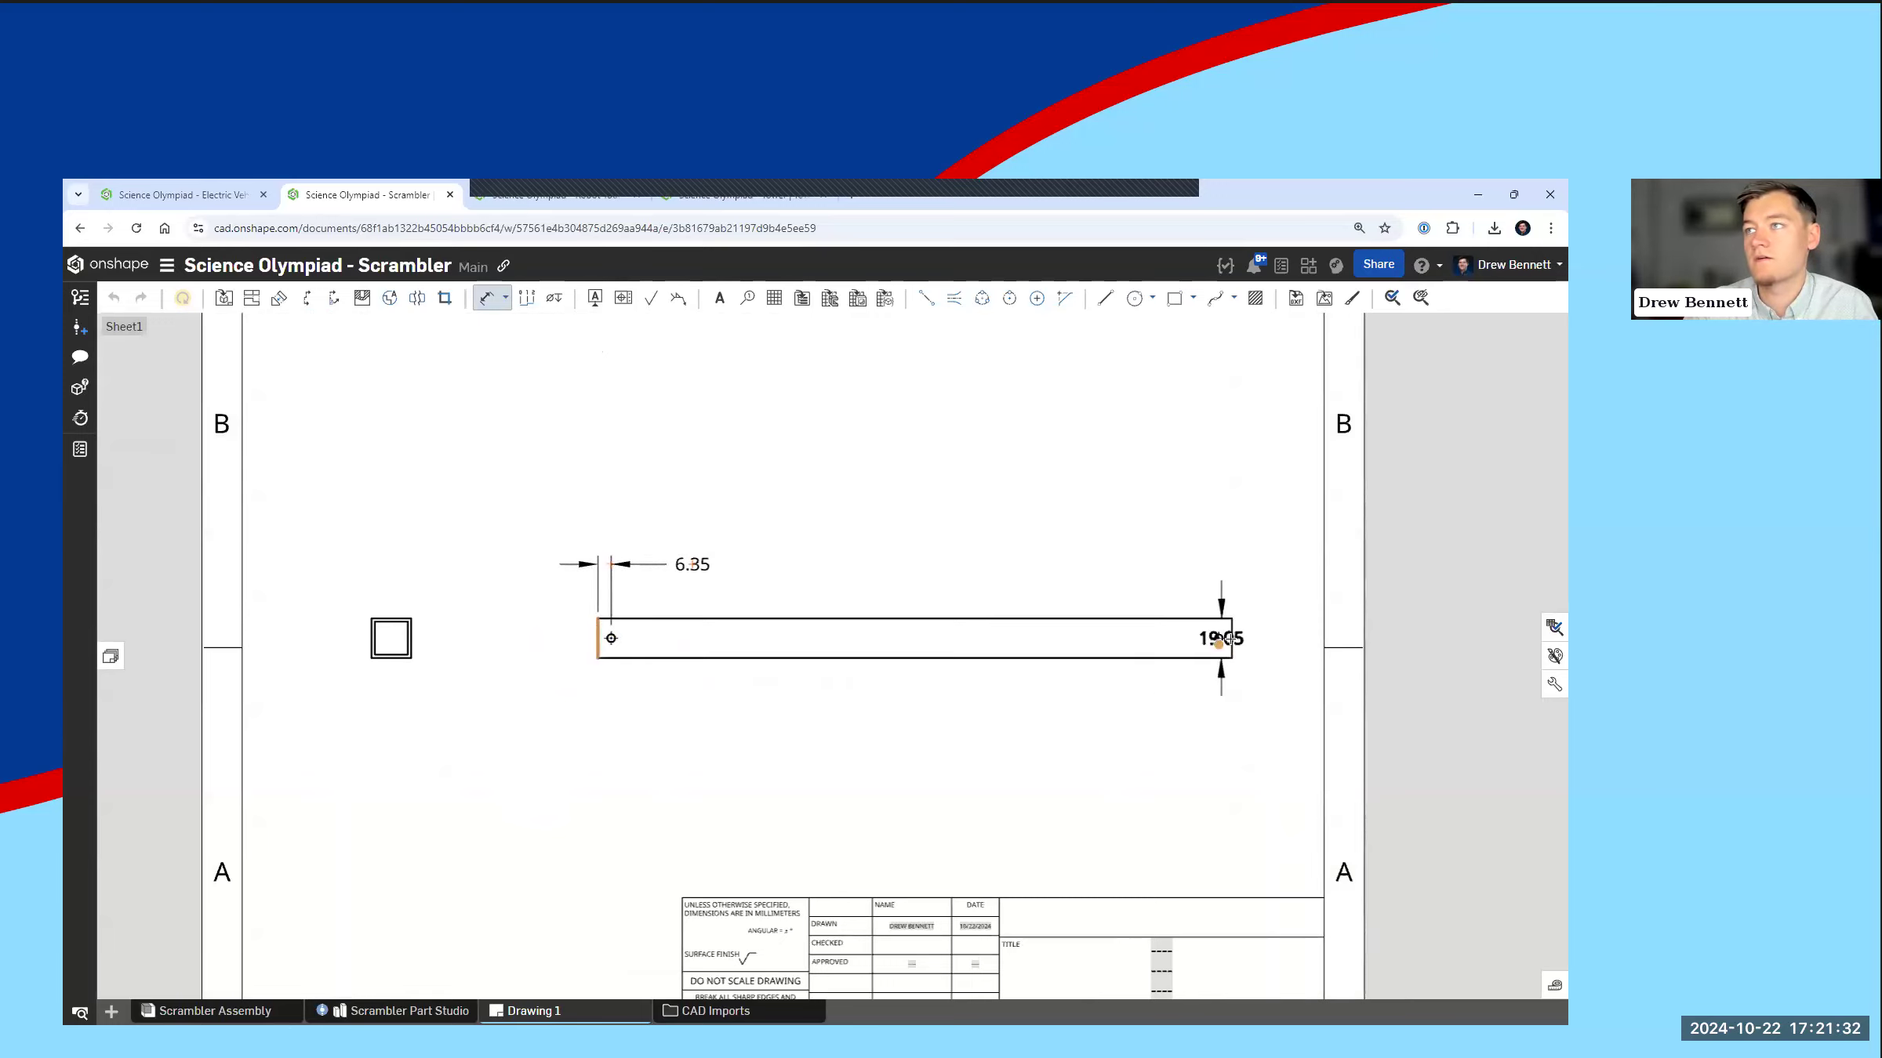
left_click(1219, 638)
left_click(1011, 706)
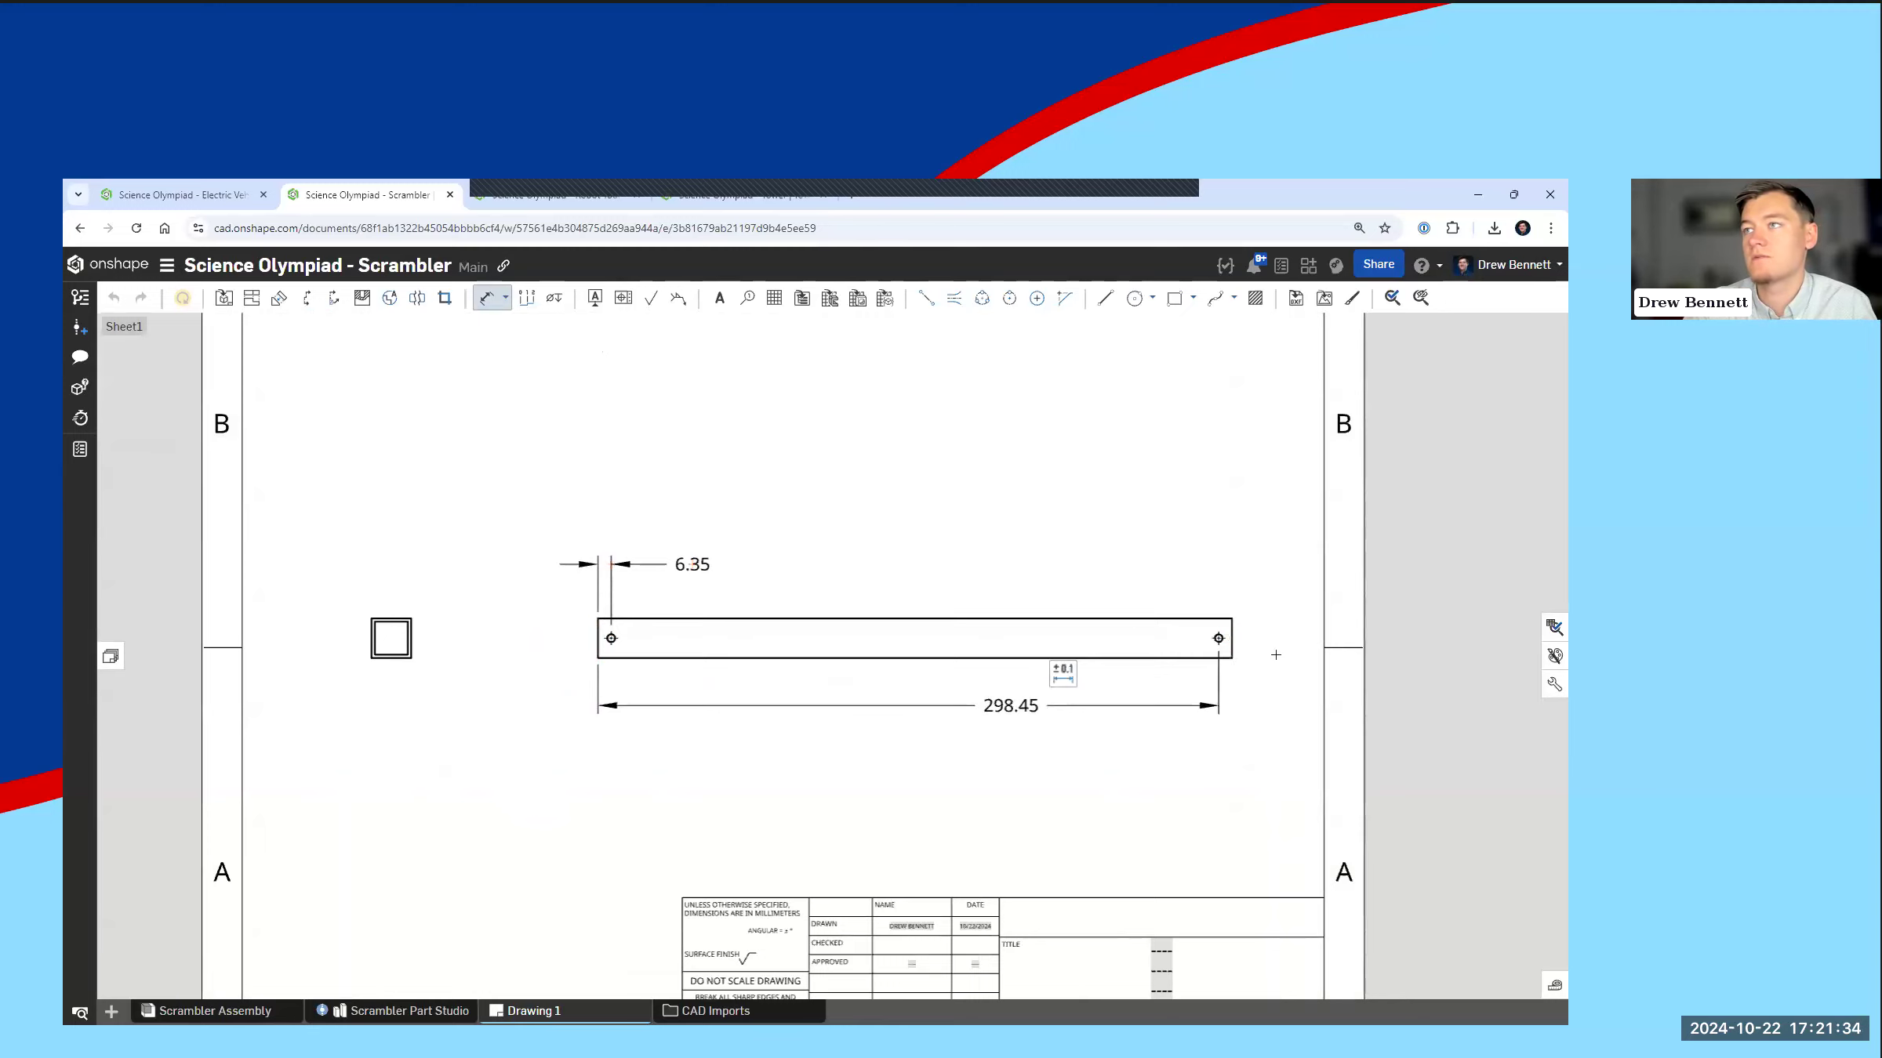
Step: Dimension the tube's overall length between its two ends in the side view, placing it below the far hole's dimension
left_click(1232, 627)
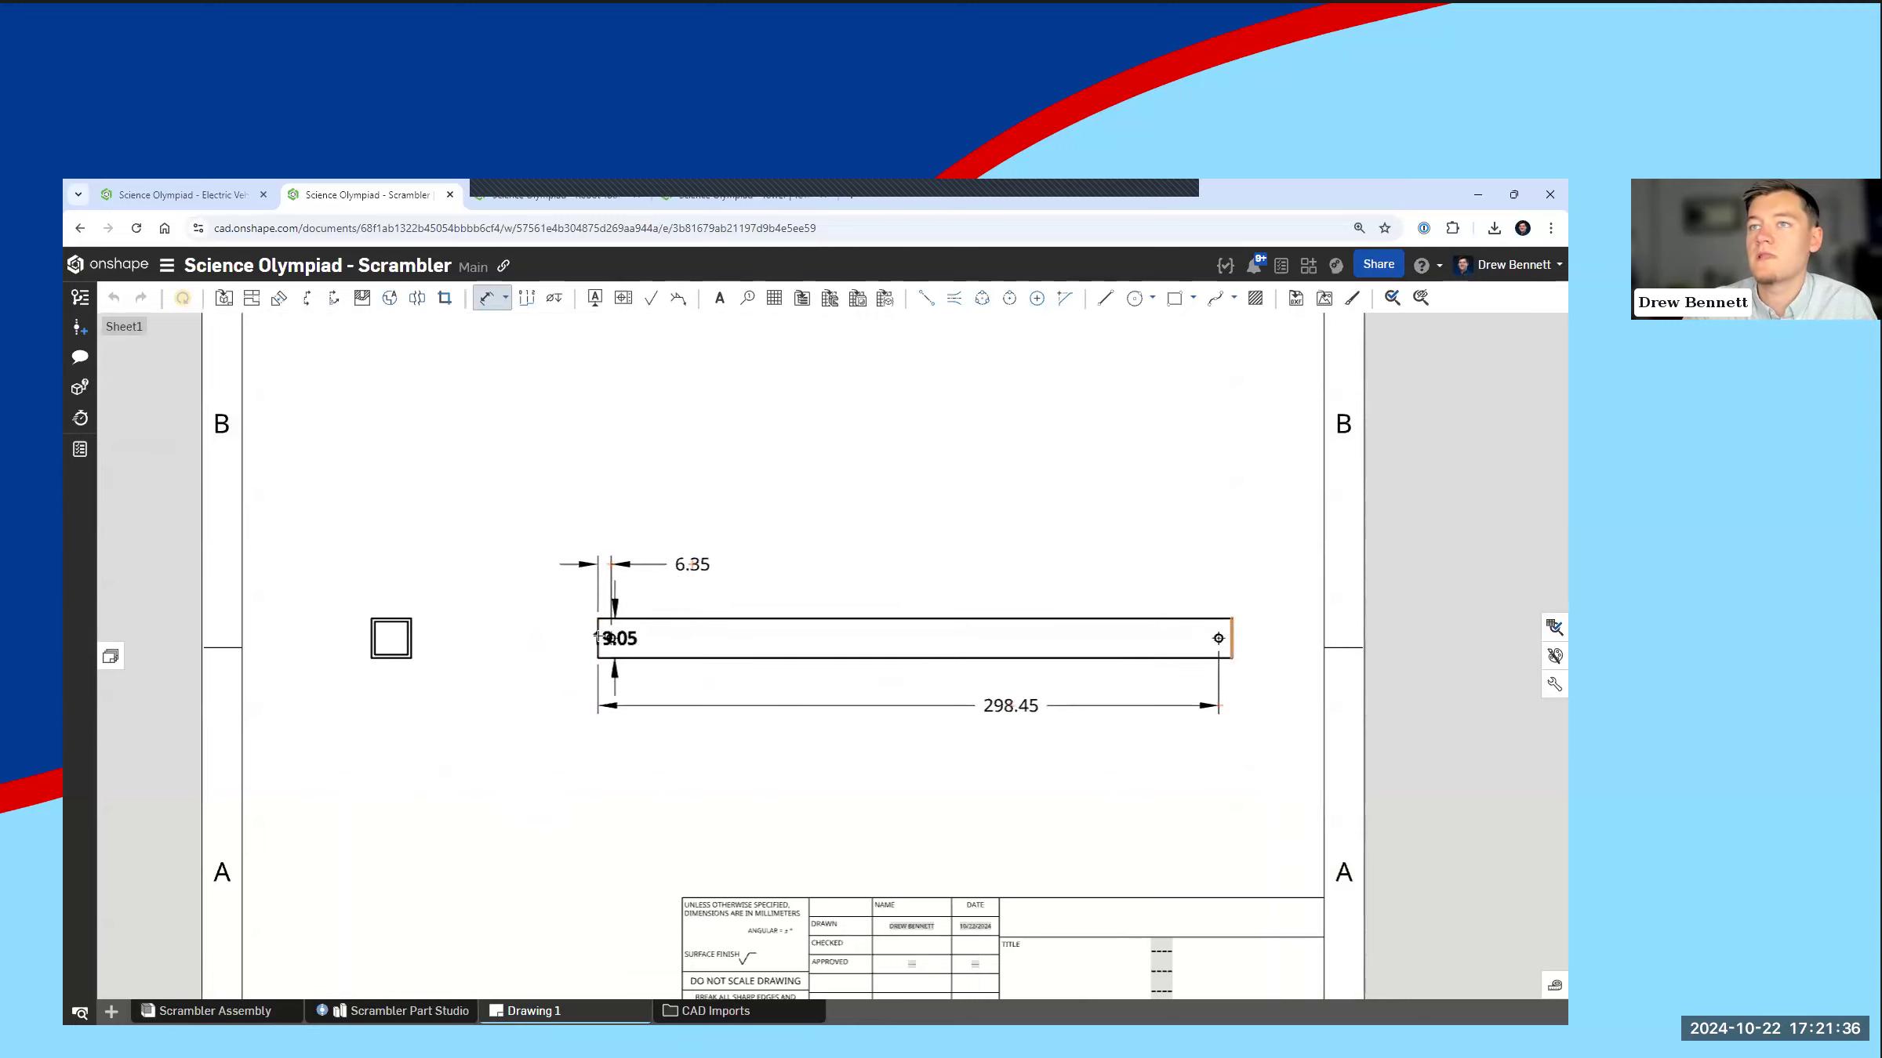
left_click(598, 638)
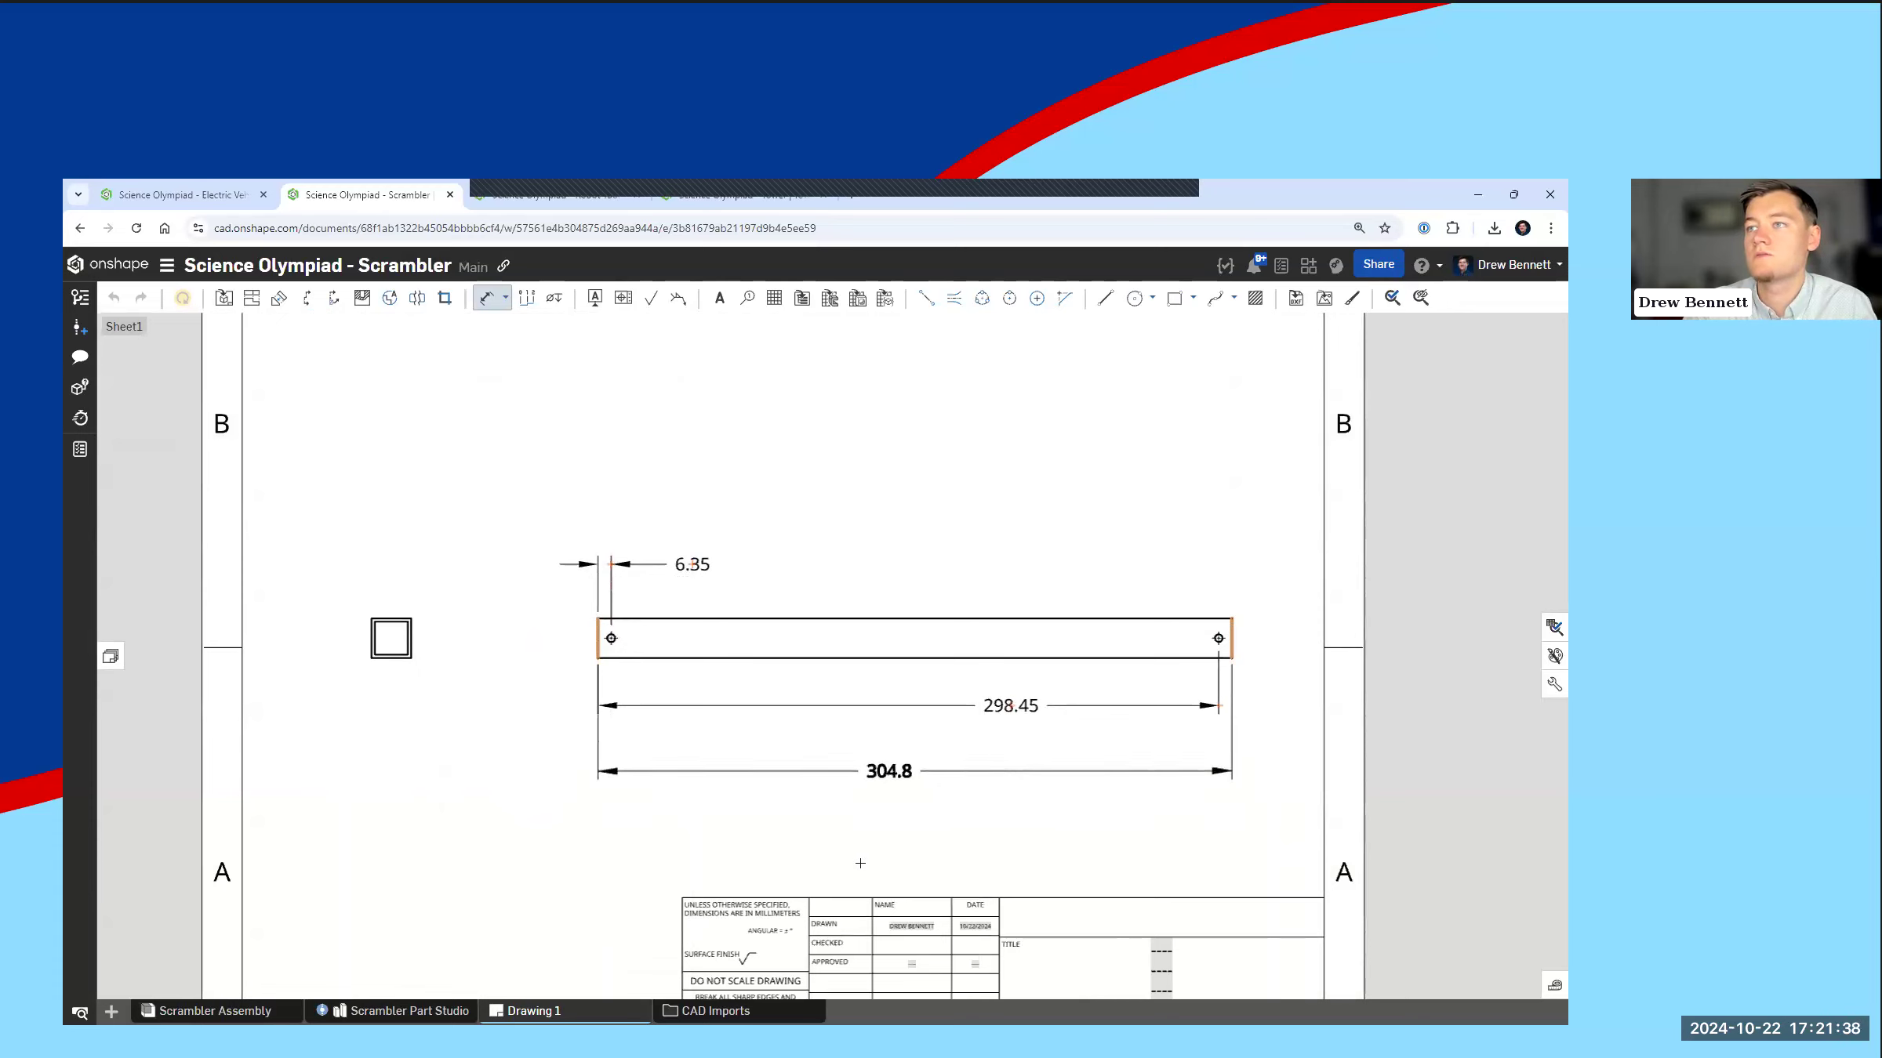
left_click(889, 770)
key("Escape")
key("f")
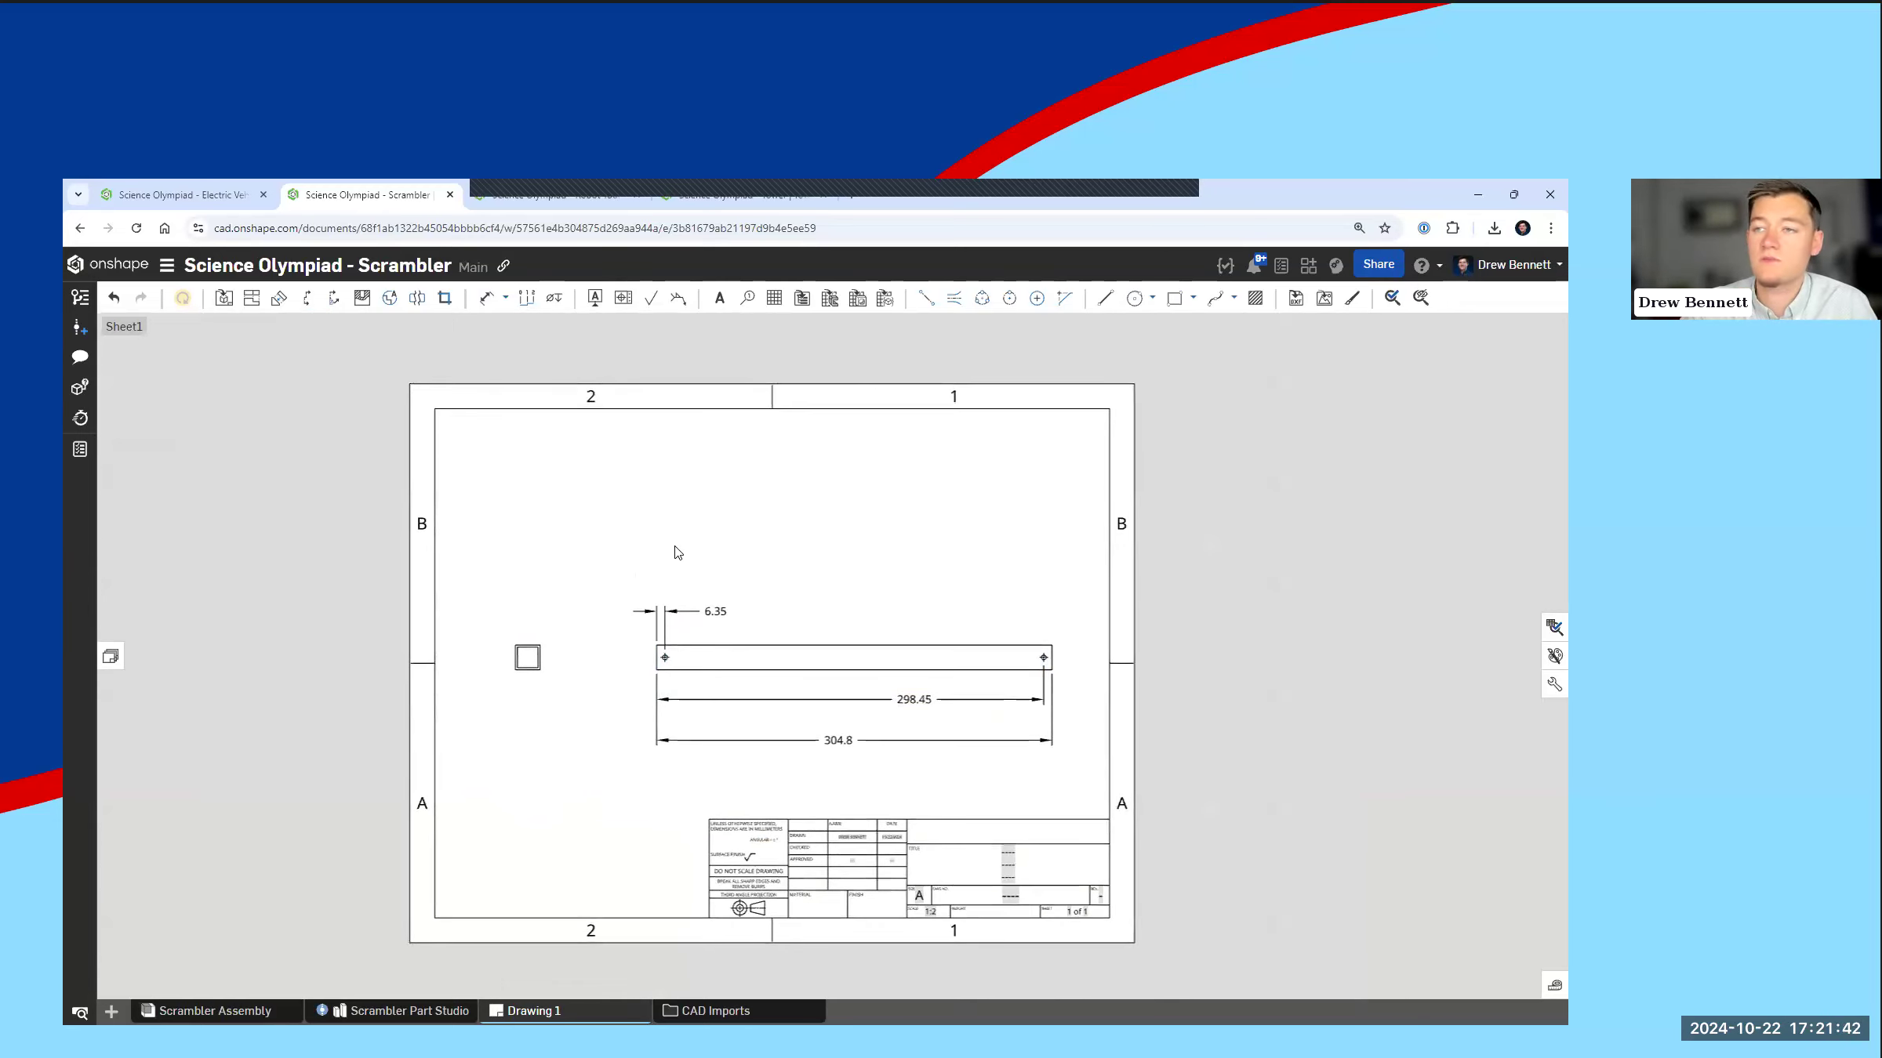
Step: Examine the export options of Drawing 1 with PDF as the format, and leave them without exporting
mouse_move(565, 1011)
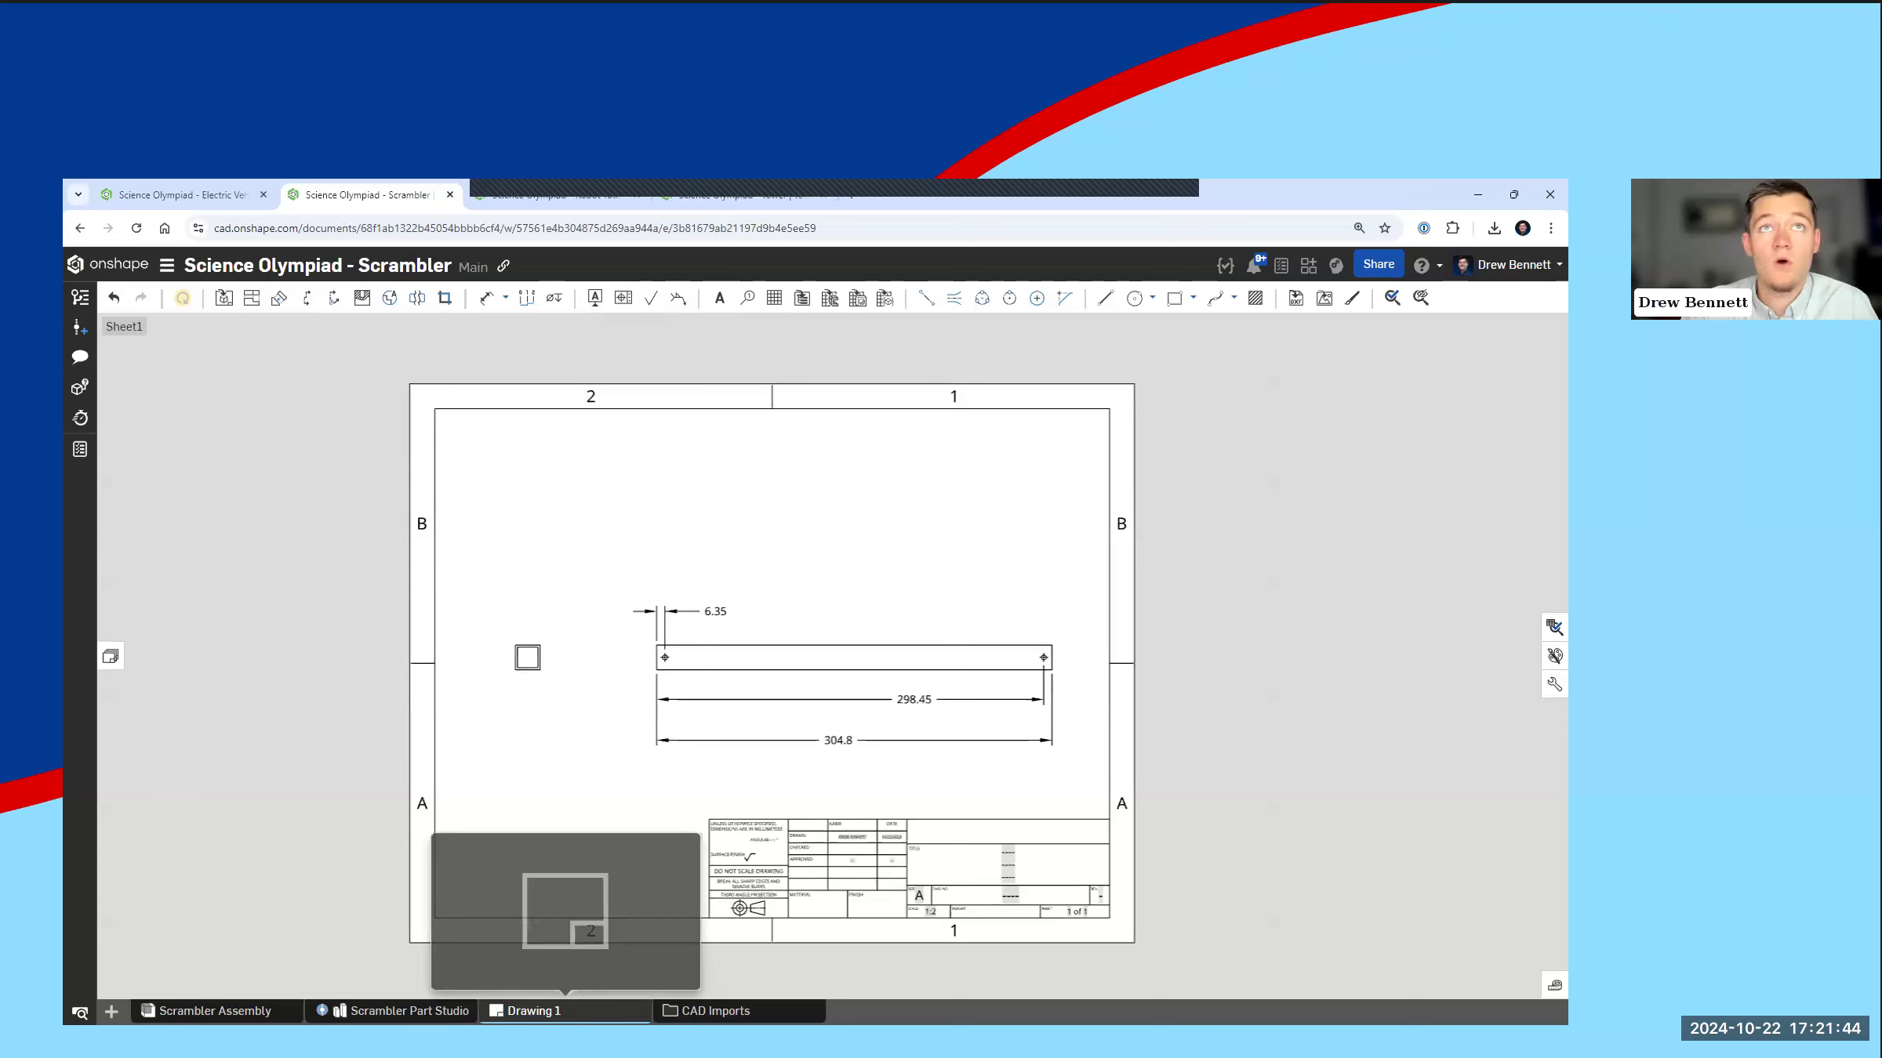
right_click(564, 1011)
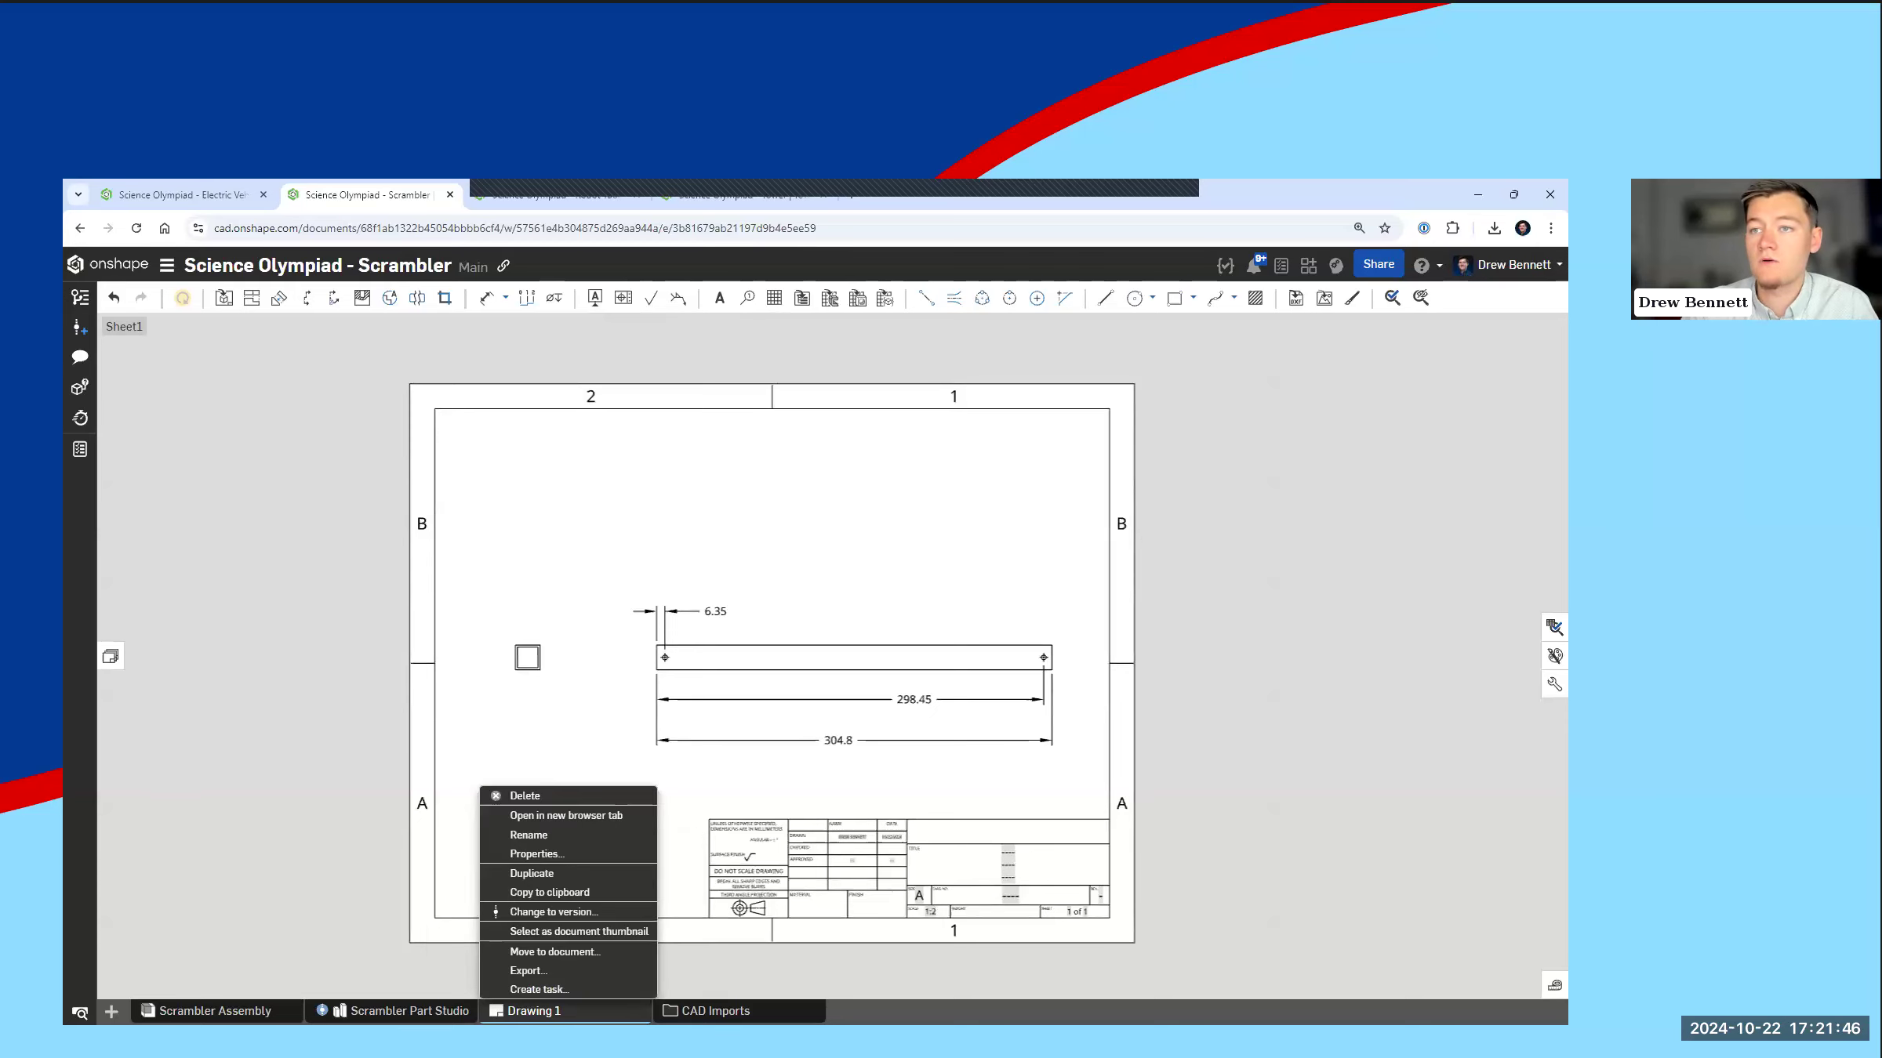
left_click(563, 971)
left_click(623, 421)
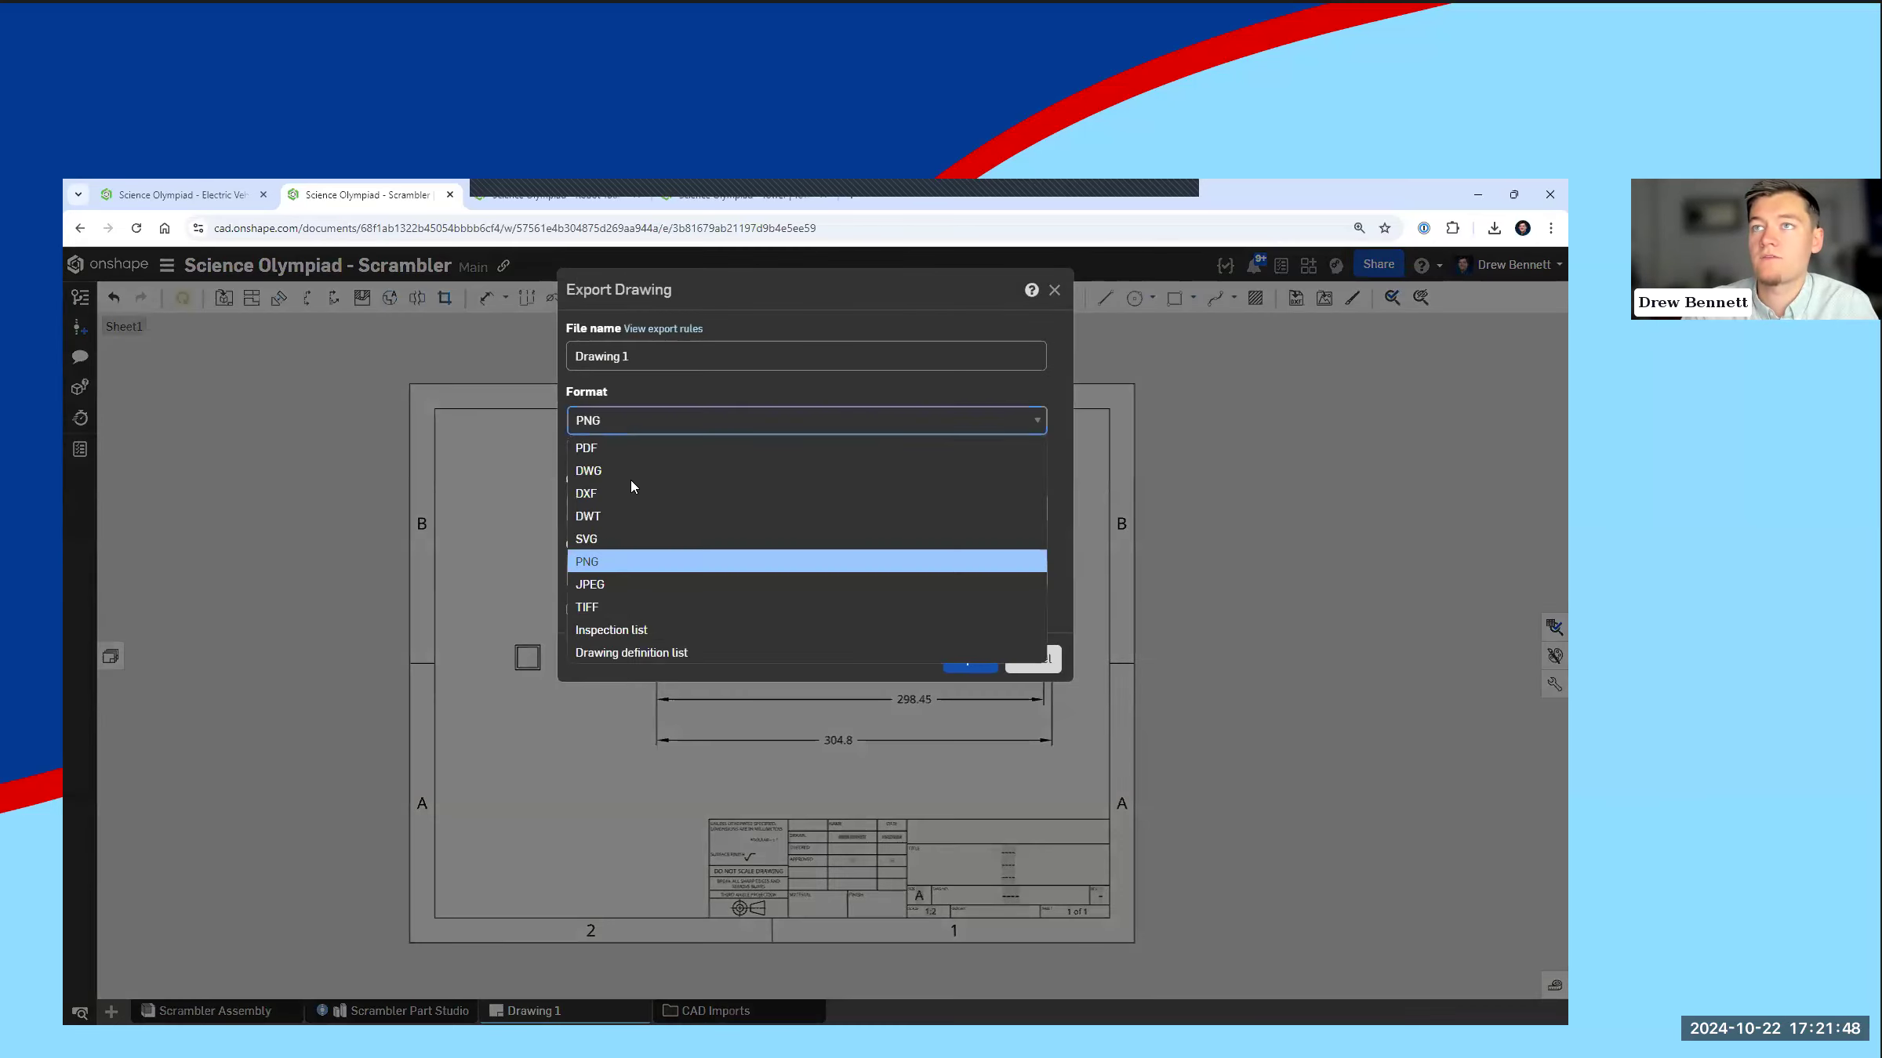
left_click(620, 448)
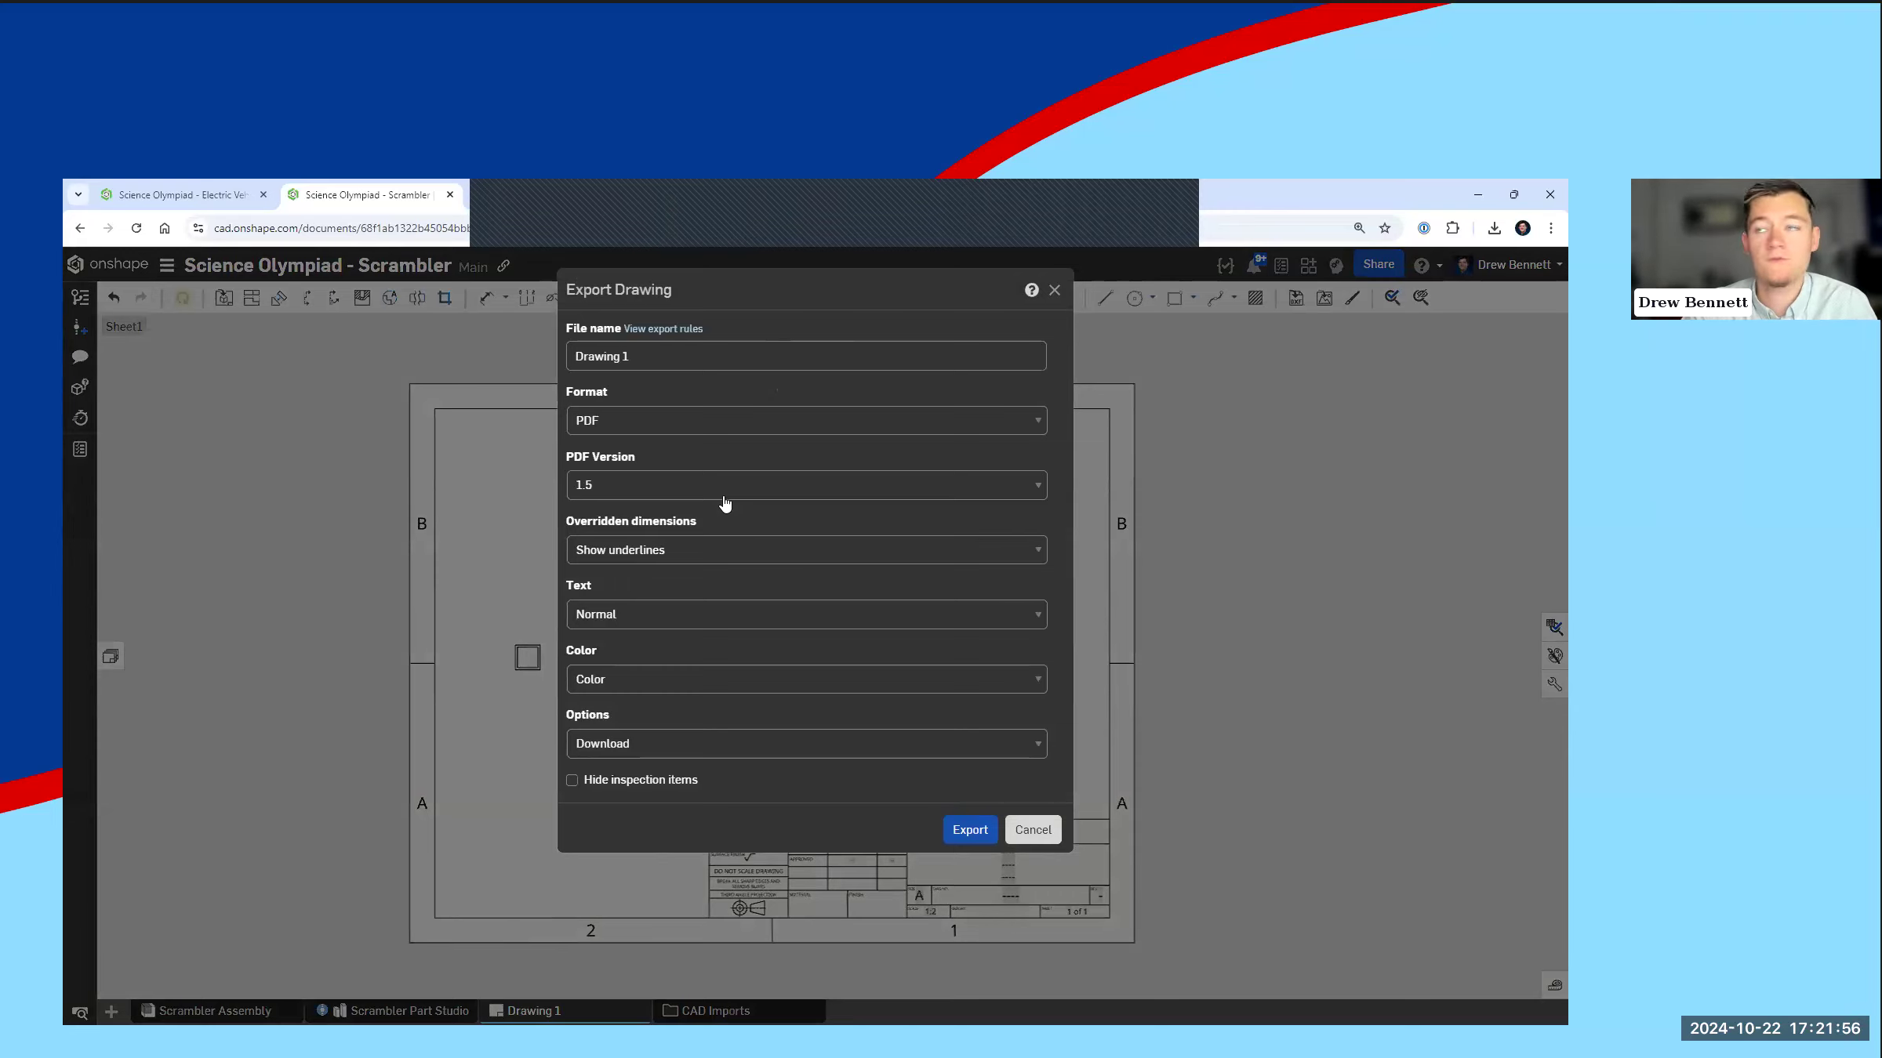
left_click(1040, 835)
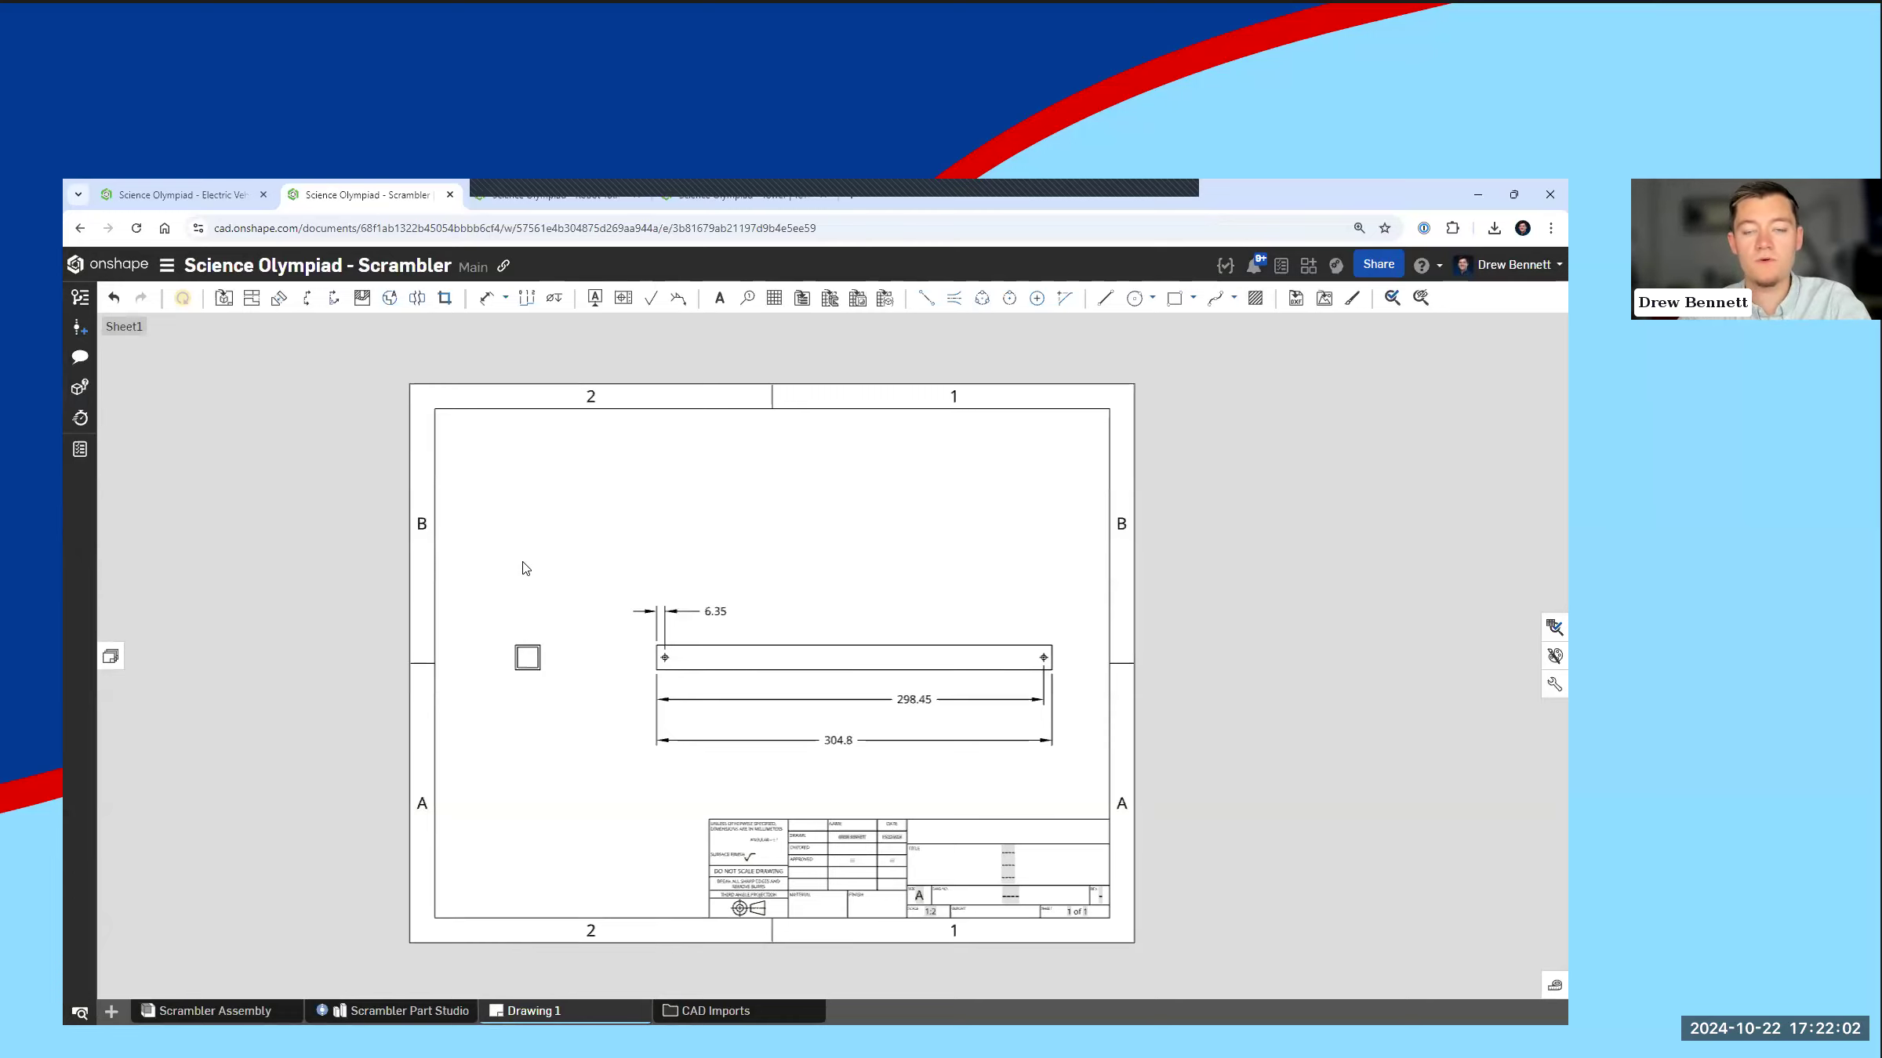
Step: Switch to the slide presentation and advance from the Scrambler slide to the Robot Tour slide
key("super+Tab")
left_click(1042, 439)
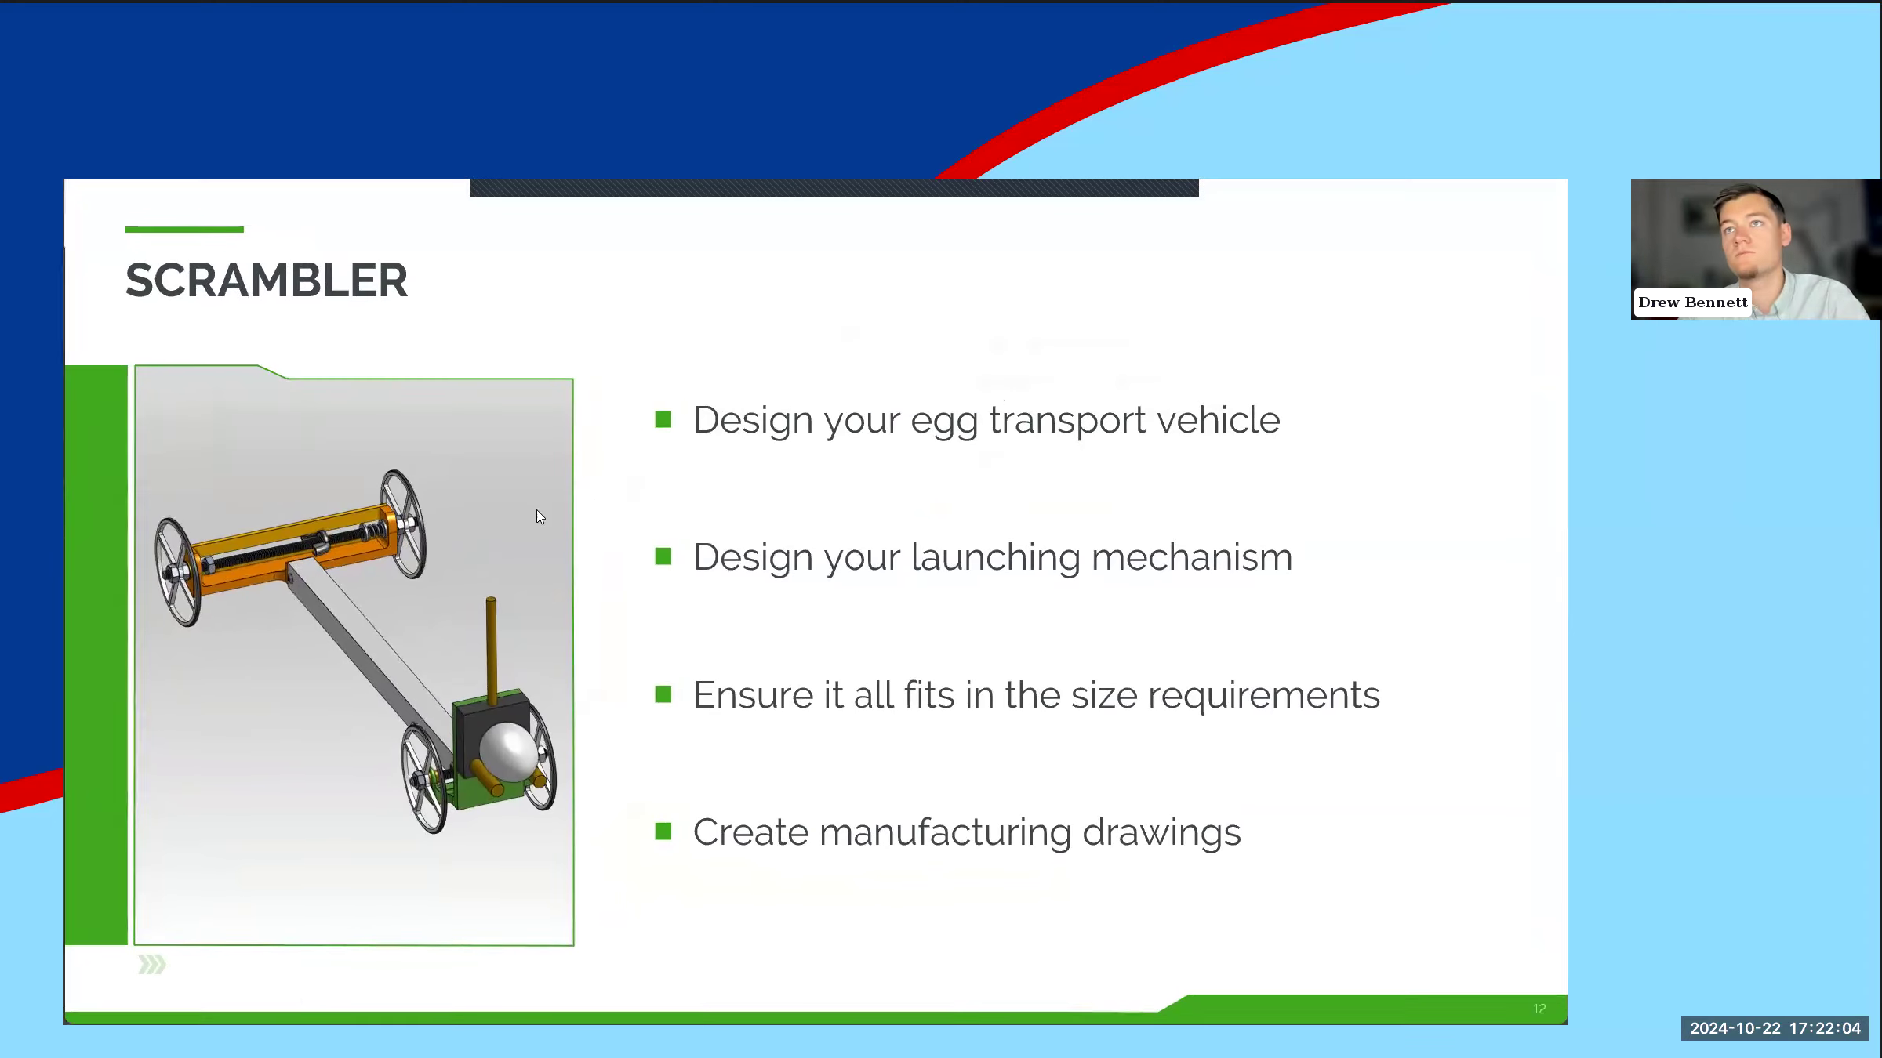
left_click(637, 502)
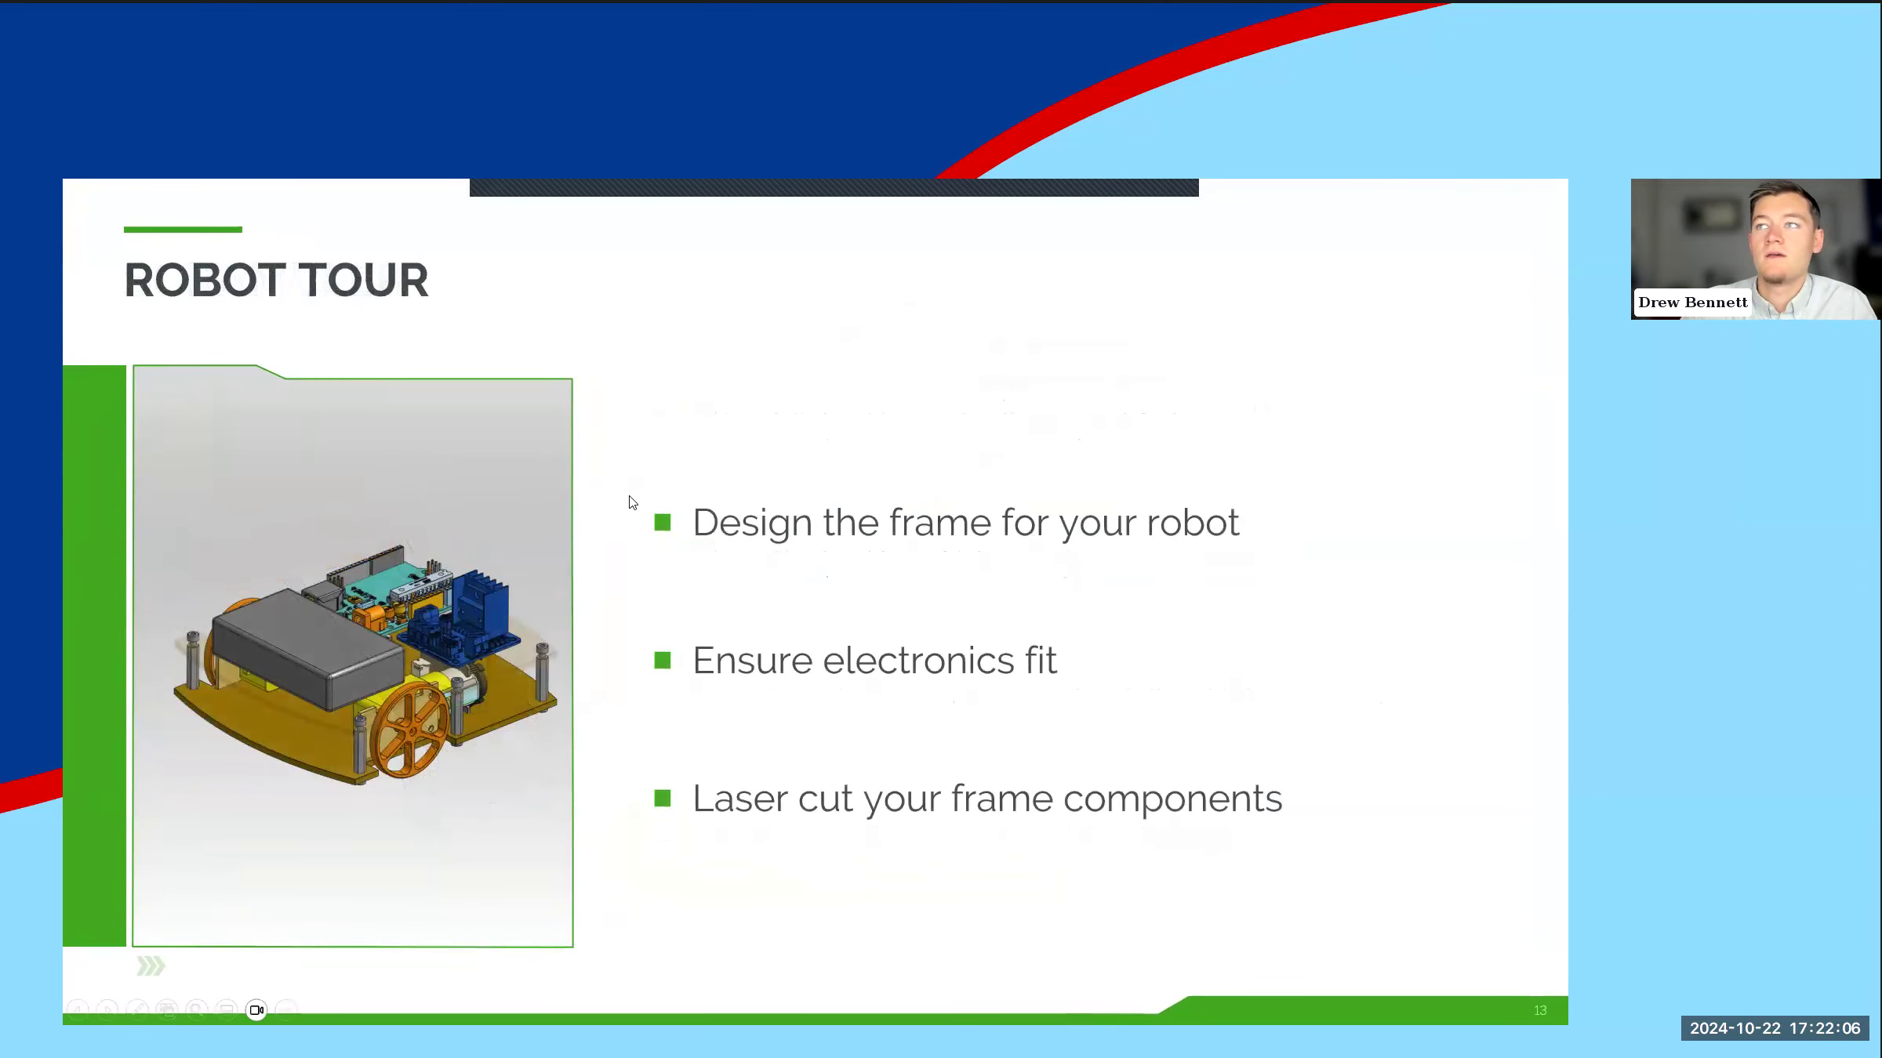
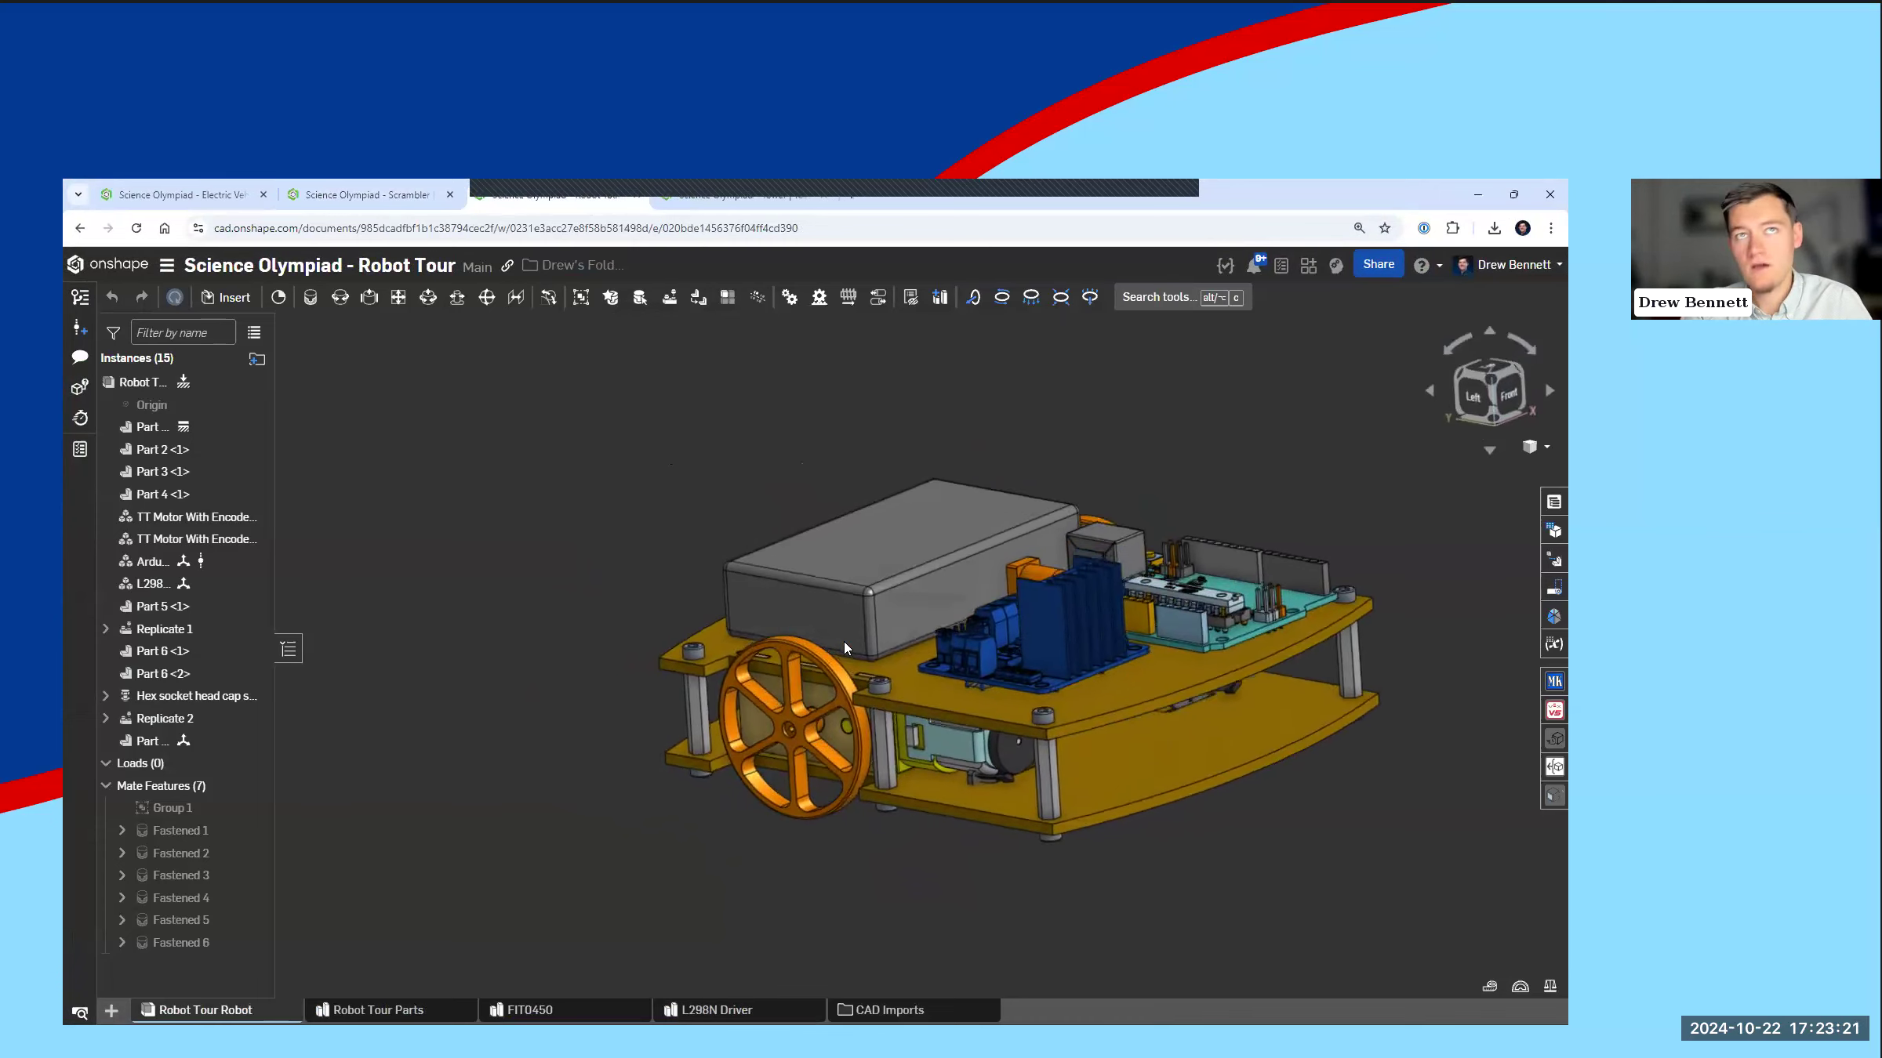
Step: Examine the Robot Tour Robot assembly from several sides, including the motors between the plates and the electronics boards and battery box on top
right_click_drag(847, 632, 612, 676)
scroll(696, 759, "up", 3)
scroll(700, 754, "up", 2)
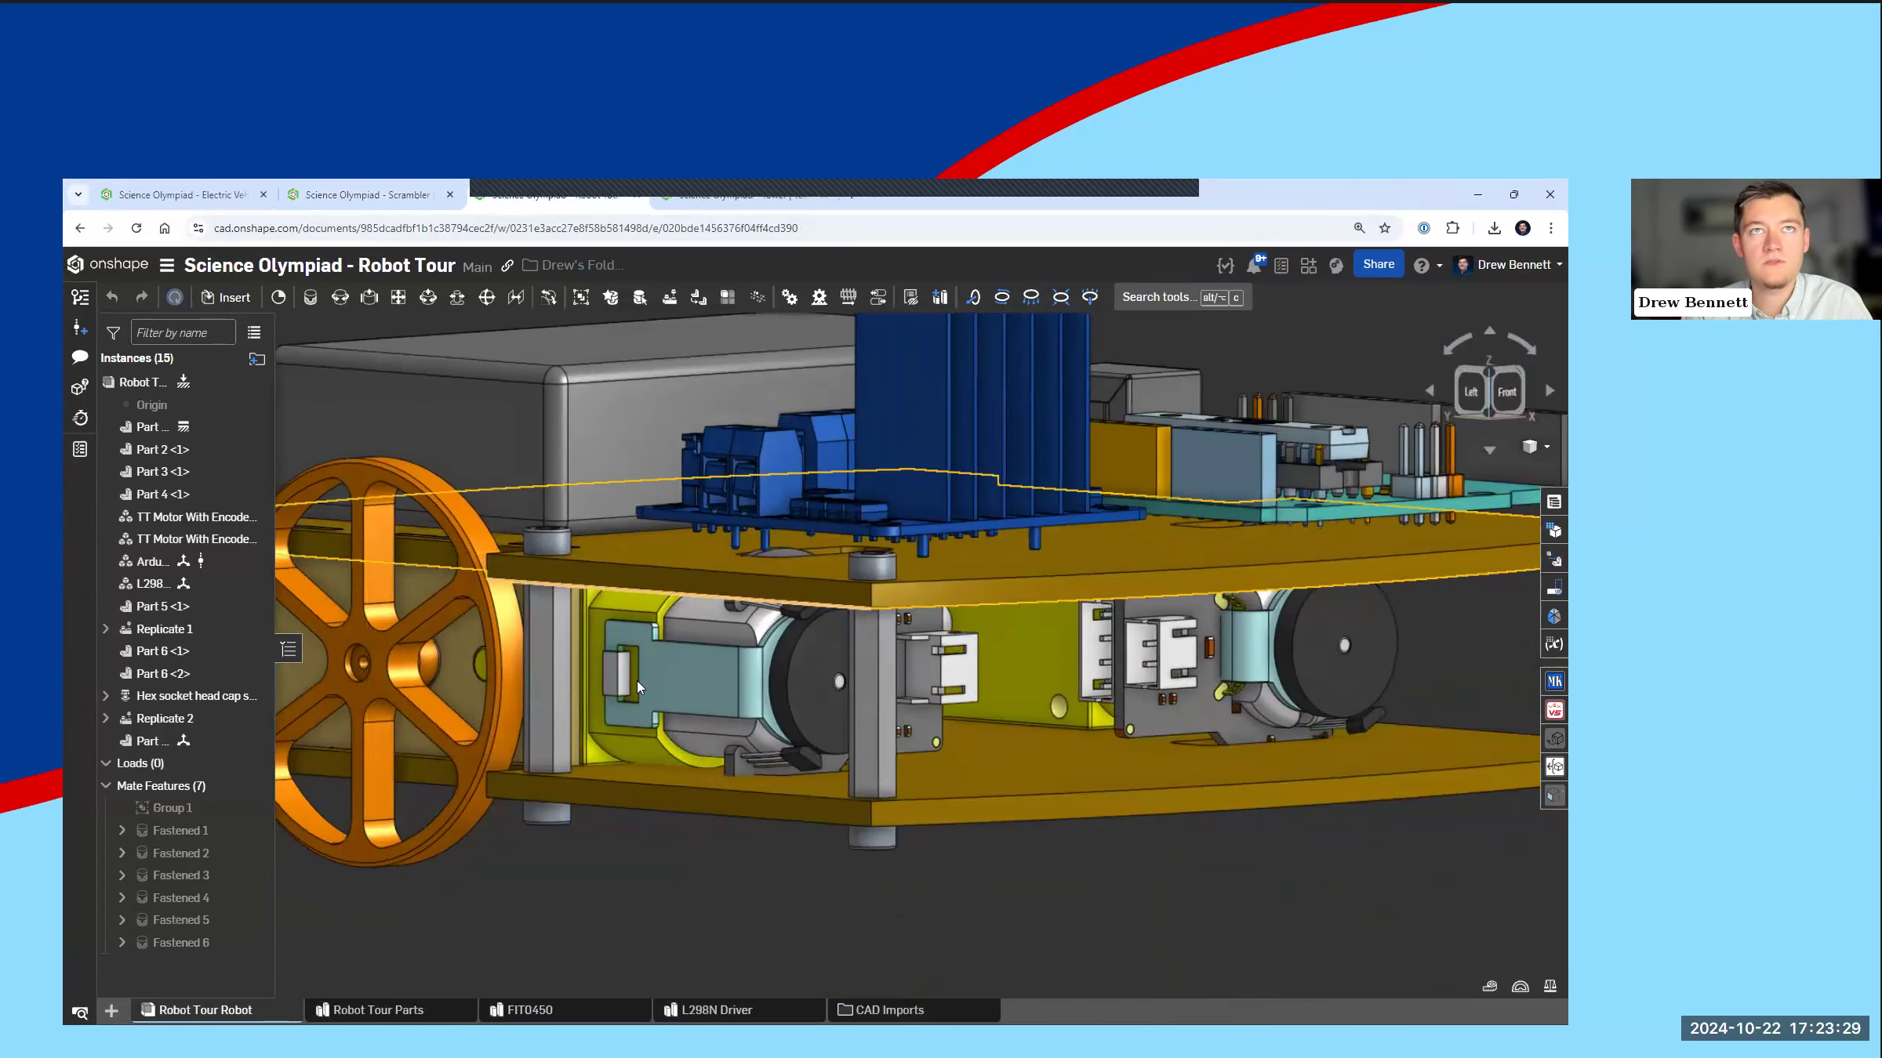
right_click_drag(1137, 733, 951, 695)
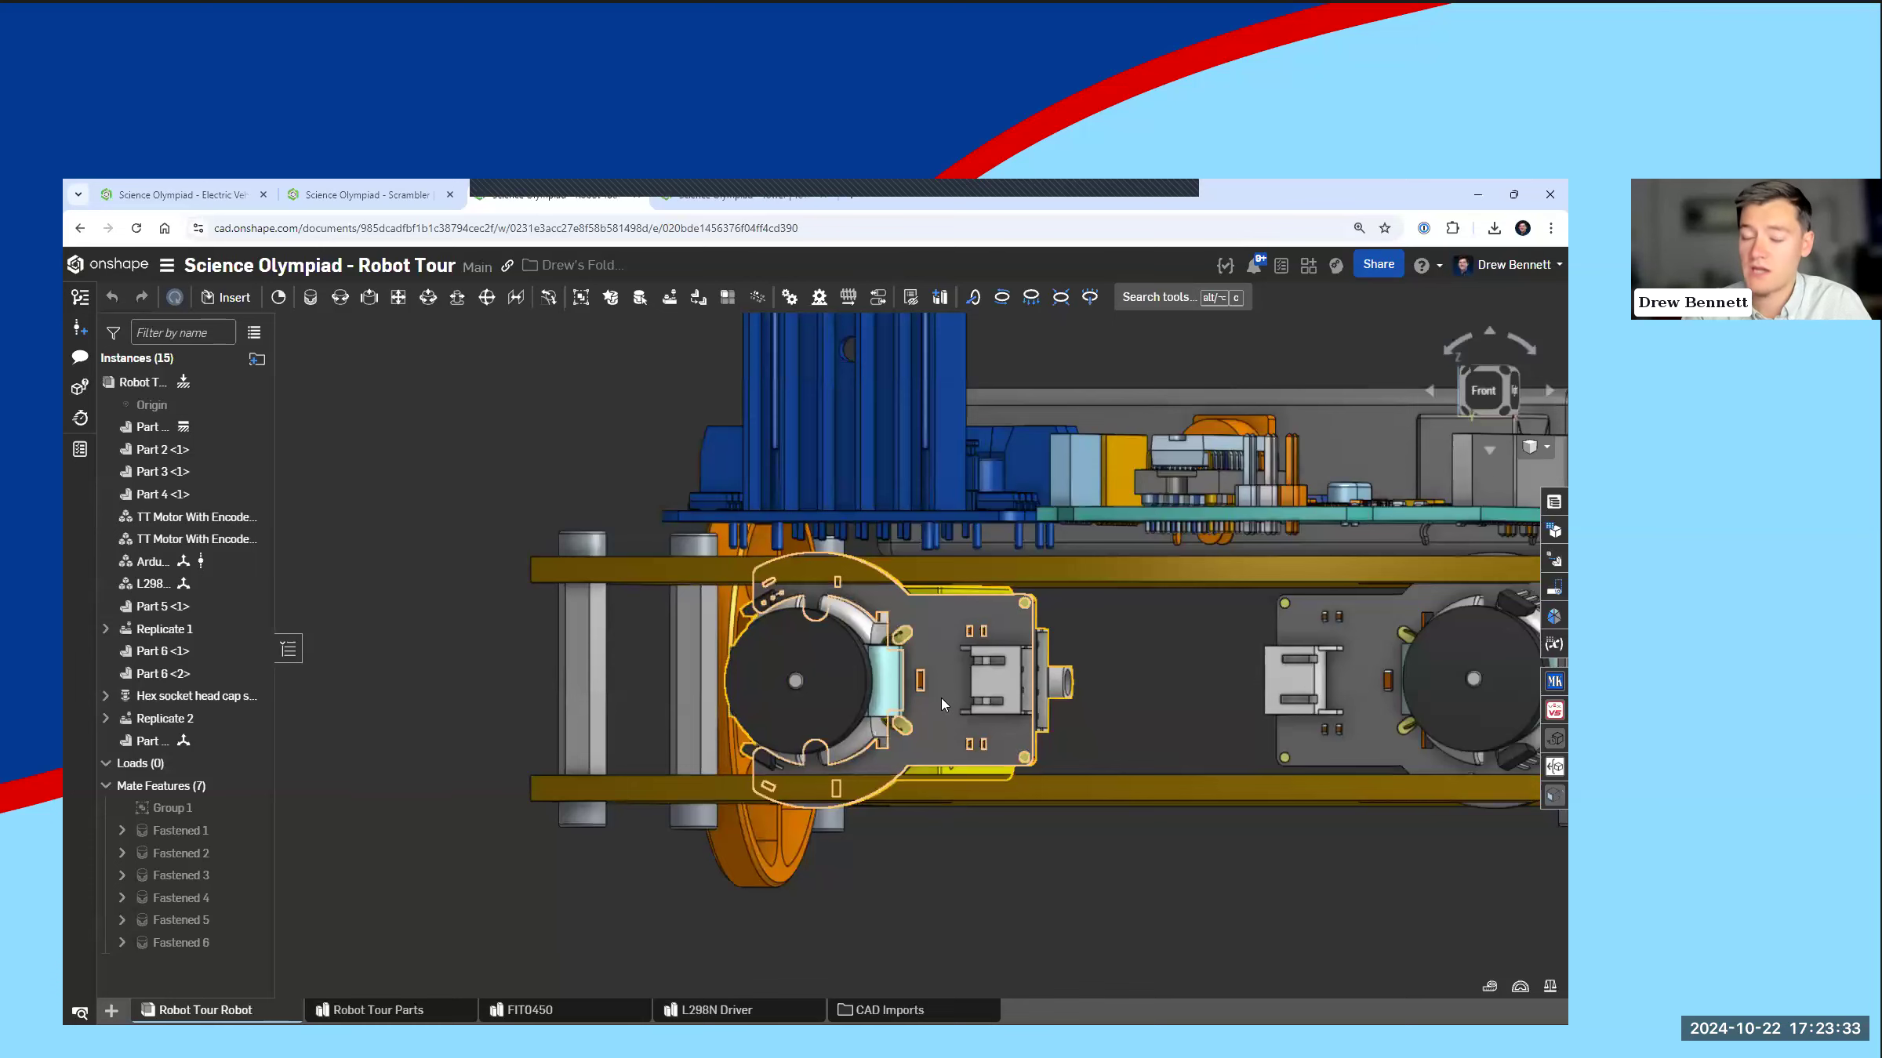
right_click_drag(940, 698, 957, 560)
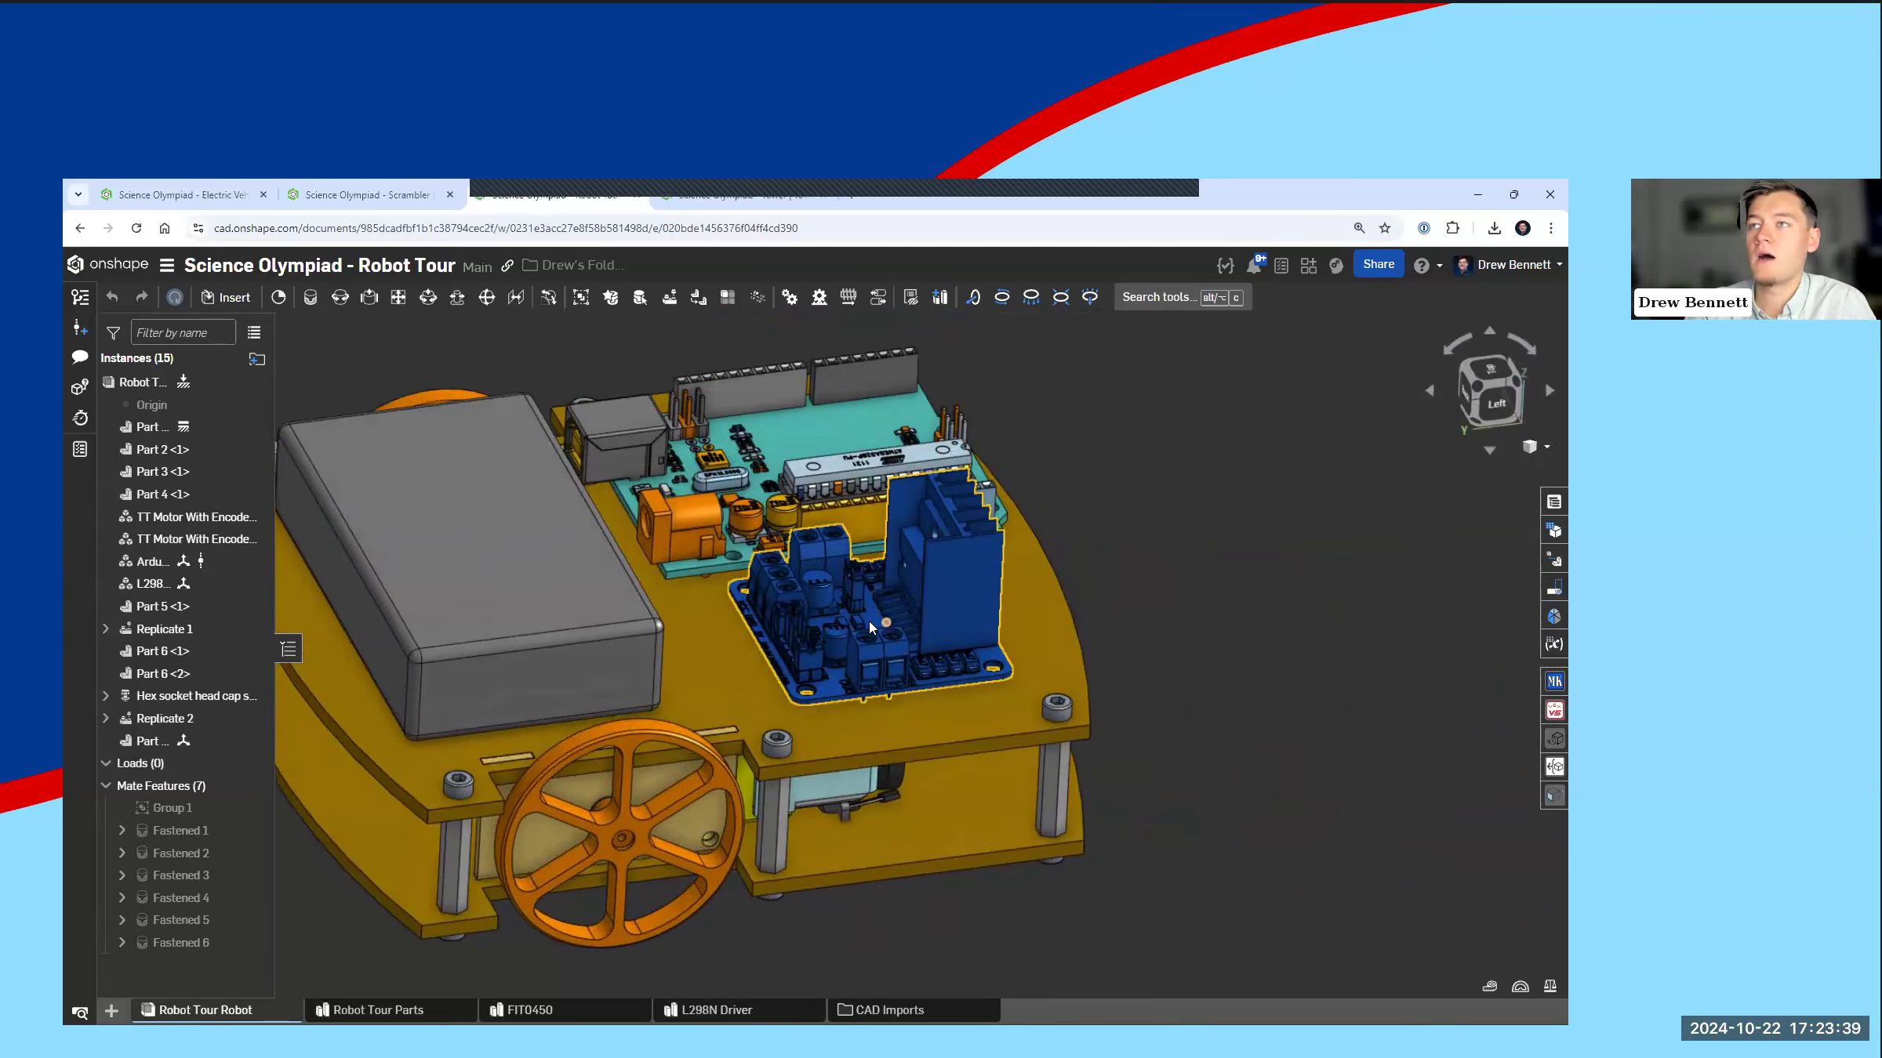
key("n")
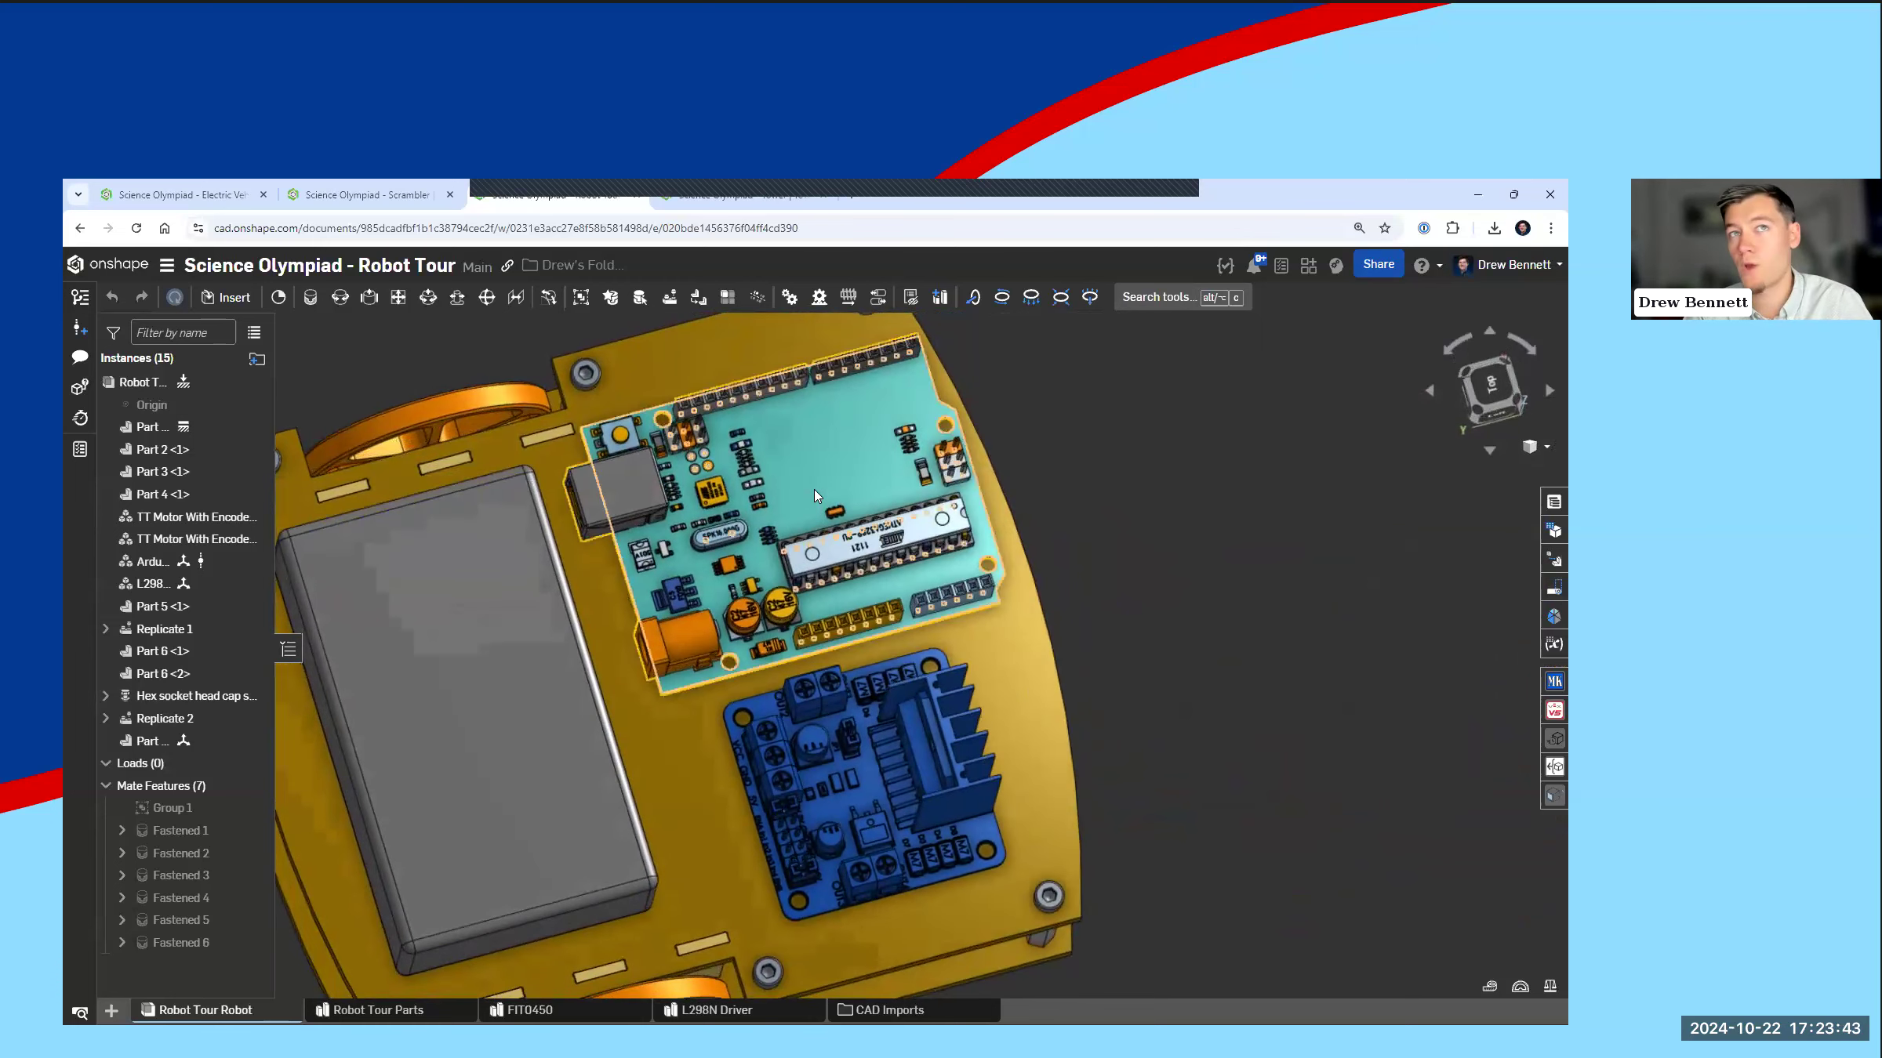
right_click_drag(851, 501, 847, 416)
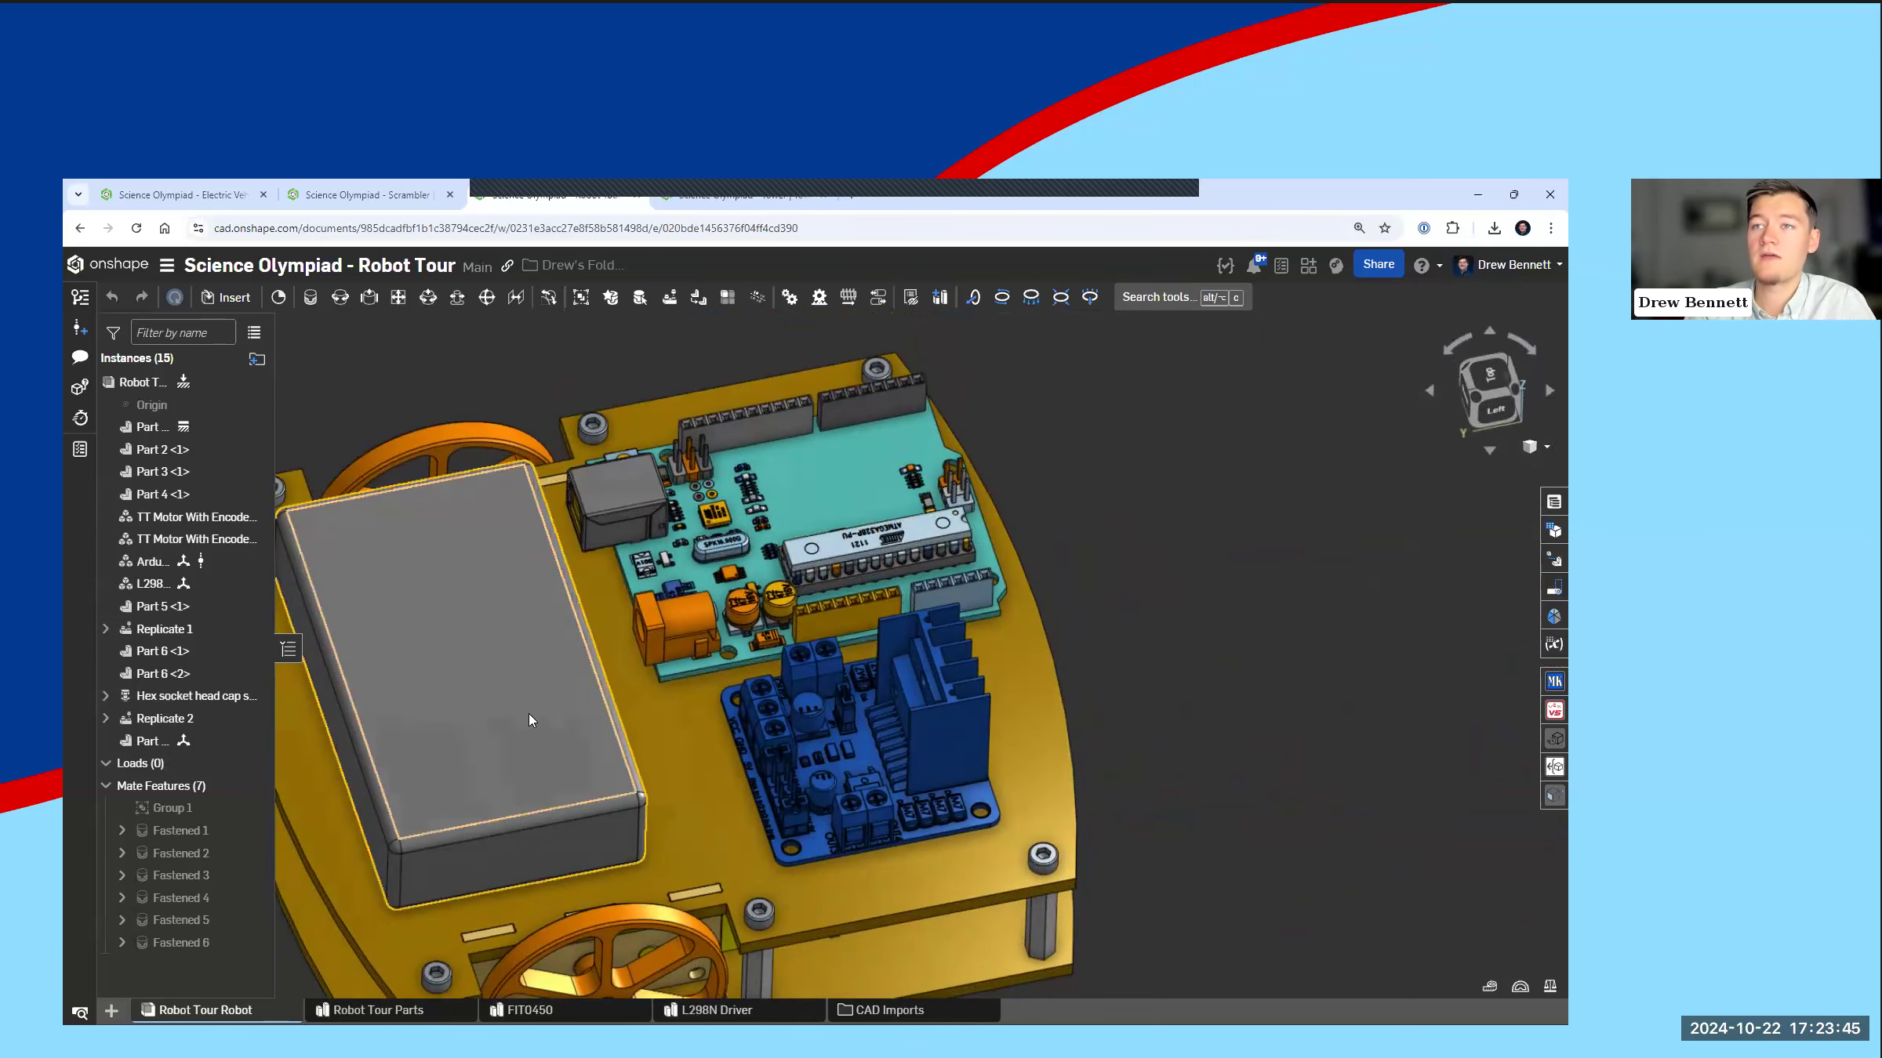
scroll(530, 712, "down", 3)
mouse_move(536, 701)
right_mouse_down()
mouse_move(561, 690)
mouse_move(511, 712)
right_mouse_up()
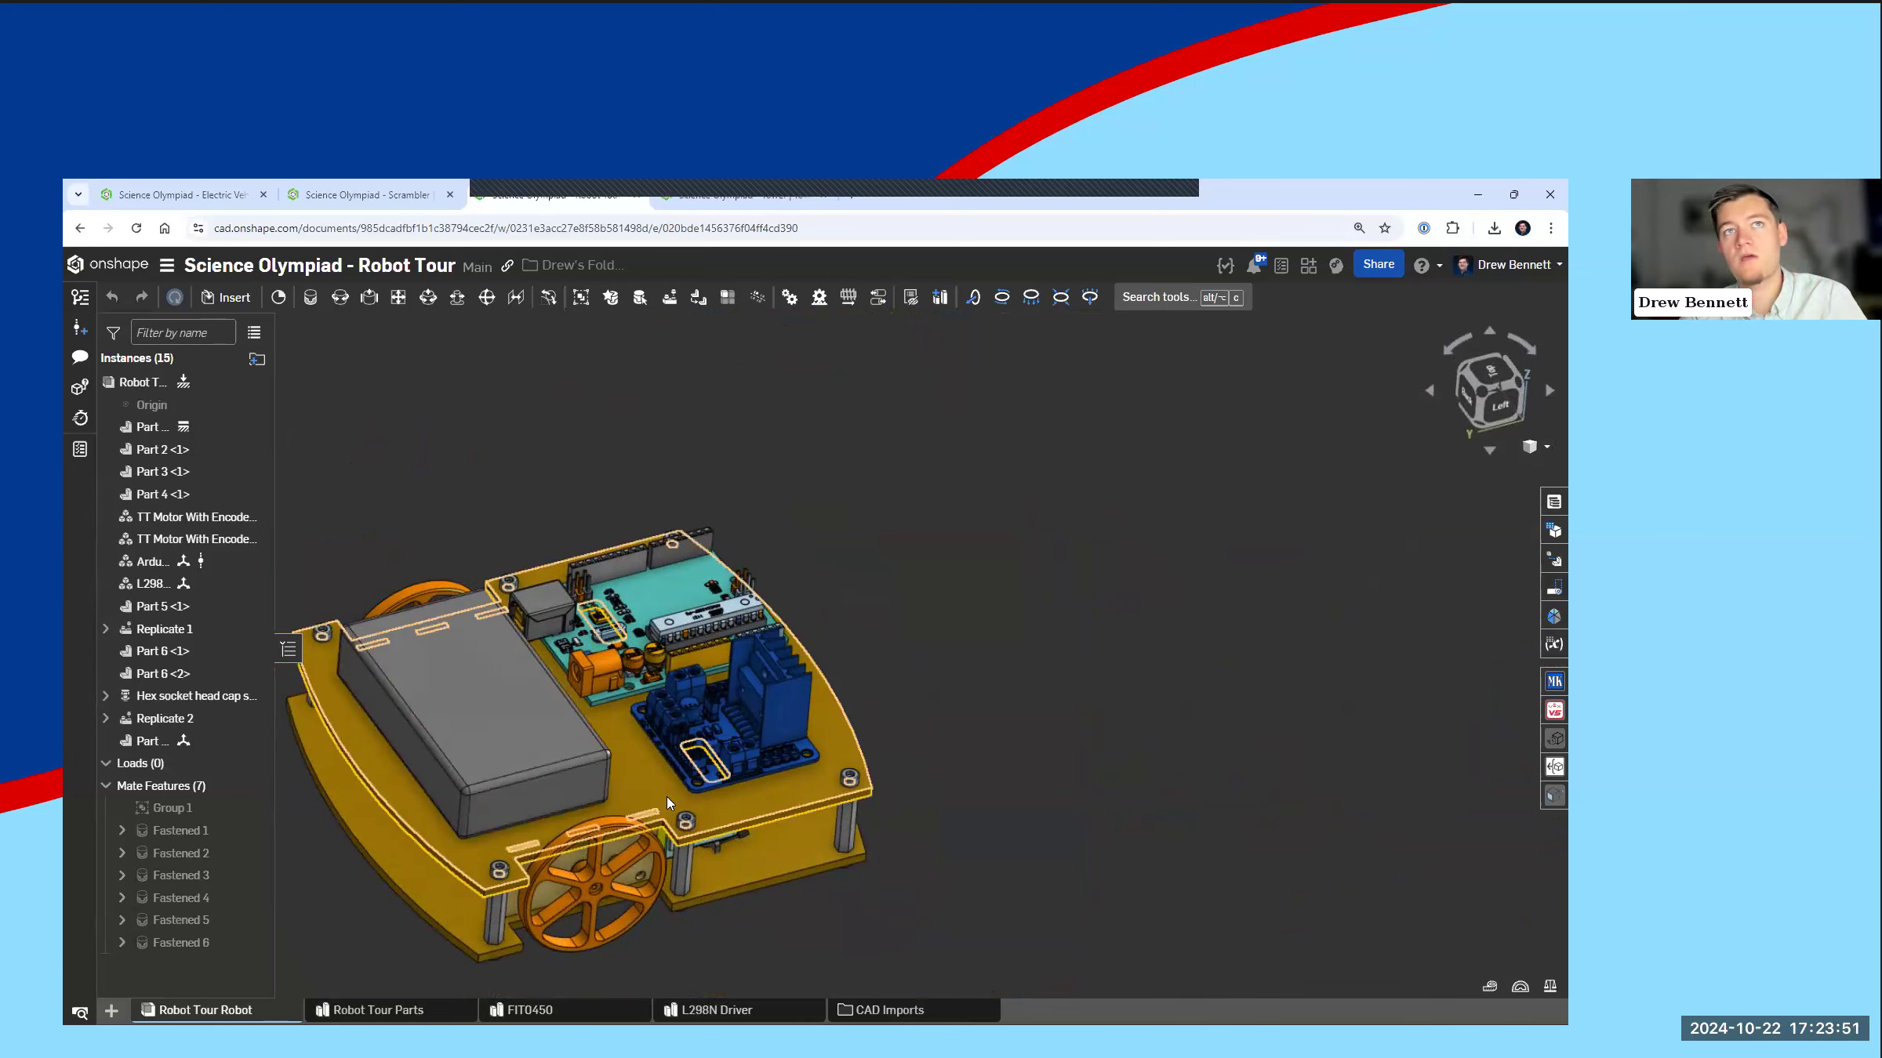
scroll(664, 736, "down", 3)
scroll(596, 757, "up", 3)
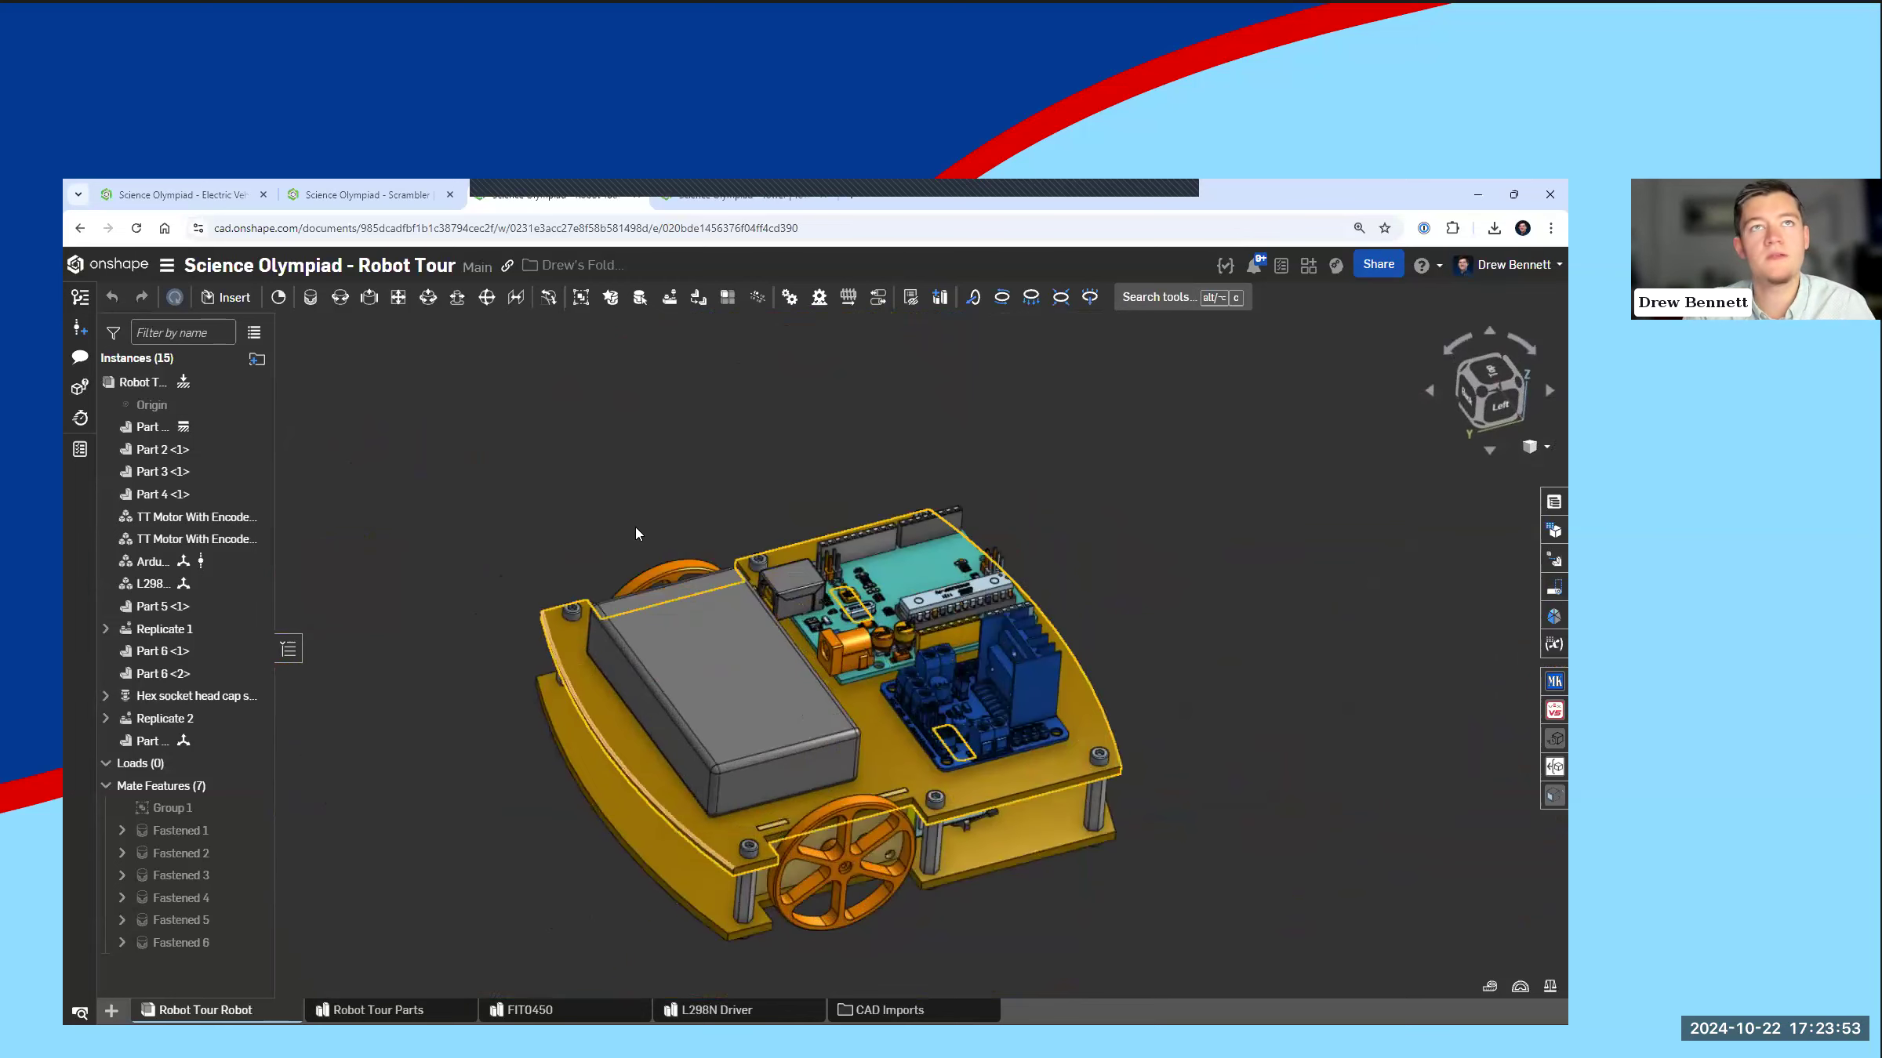
right_click_drag(580, 801, 578, 863)
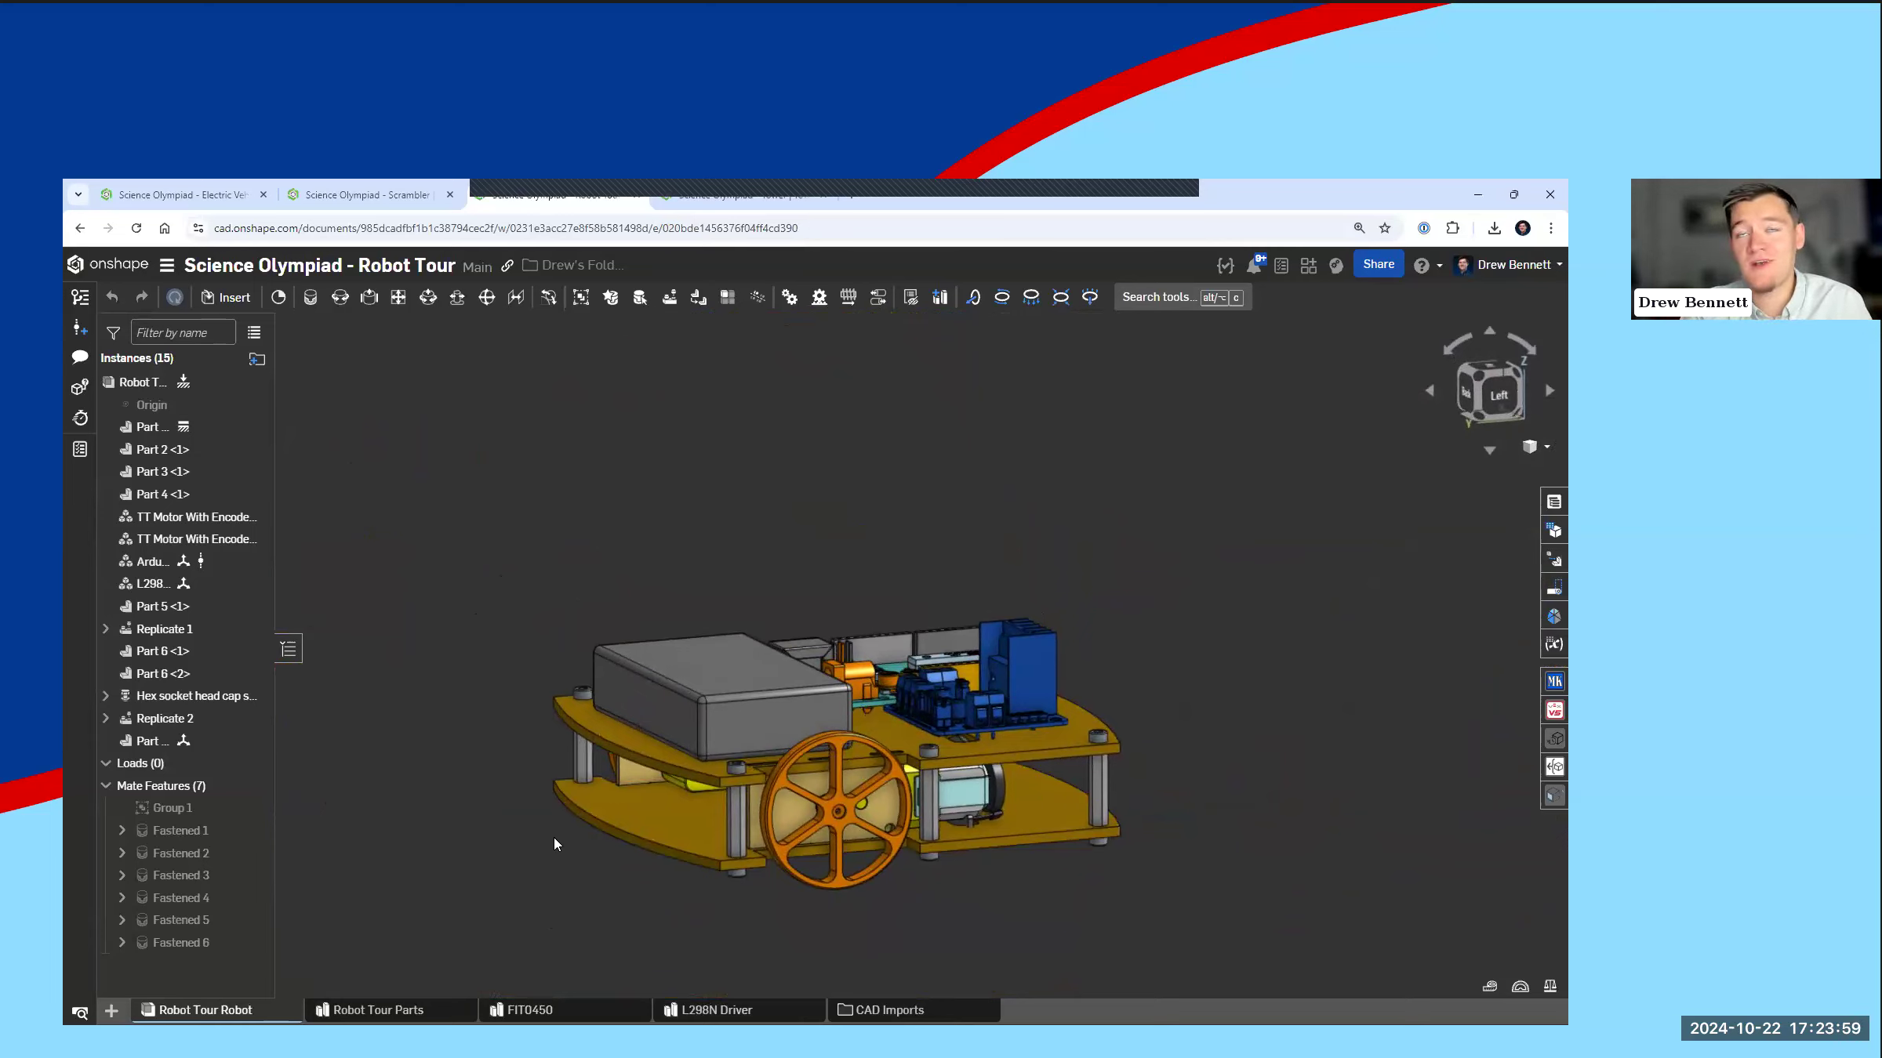
right_click_drag(544, 773, 539, 806)
scroll(538, 803, "down", 1)
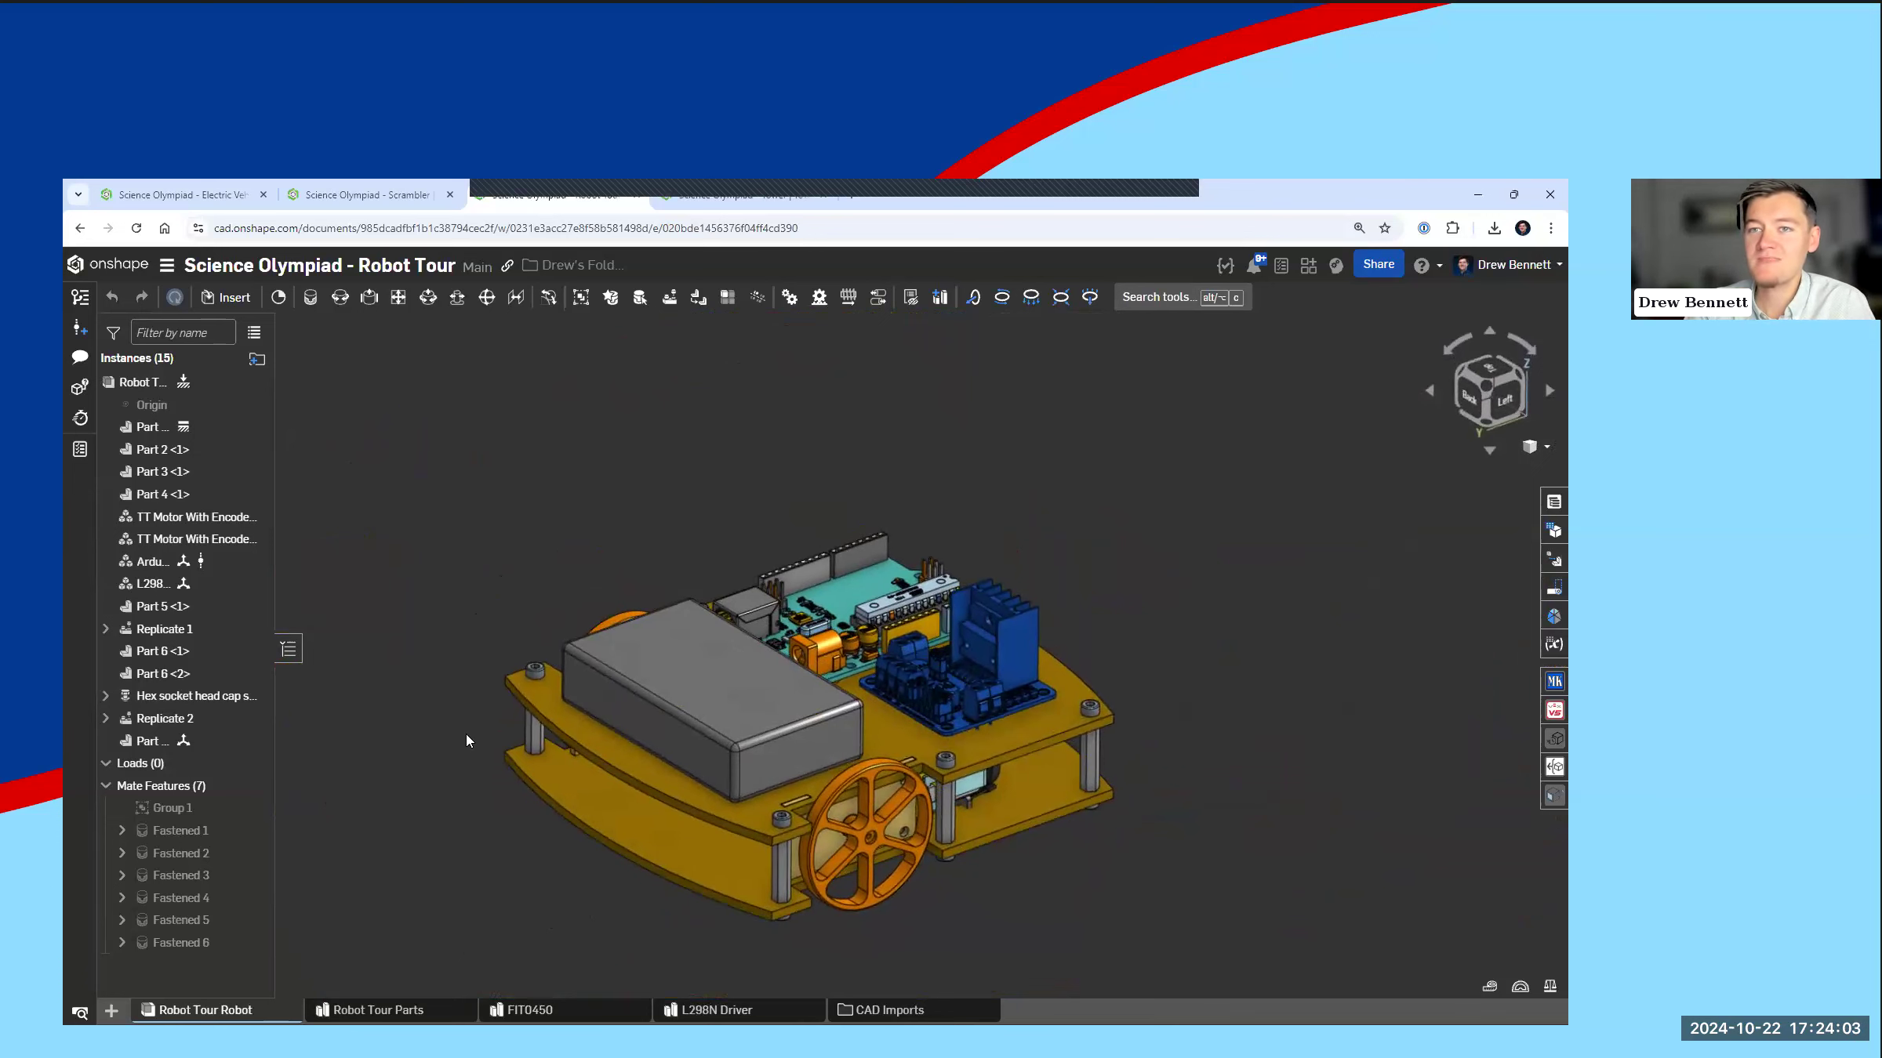
scroll(549, 726, "down", 2)
scroll(650, 718, "up", 3)
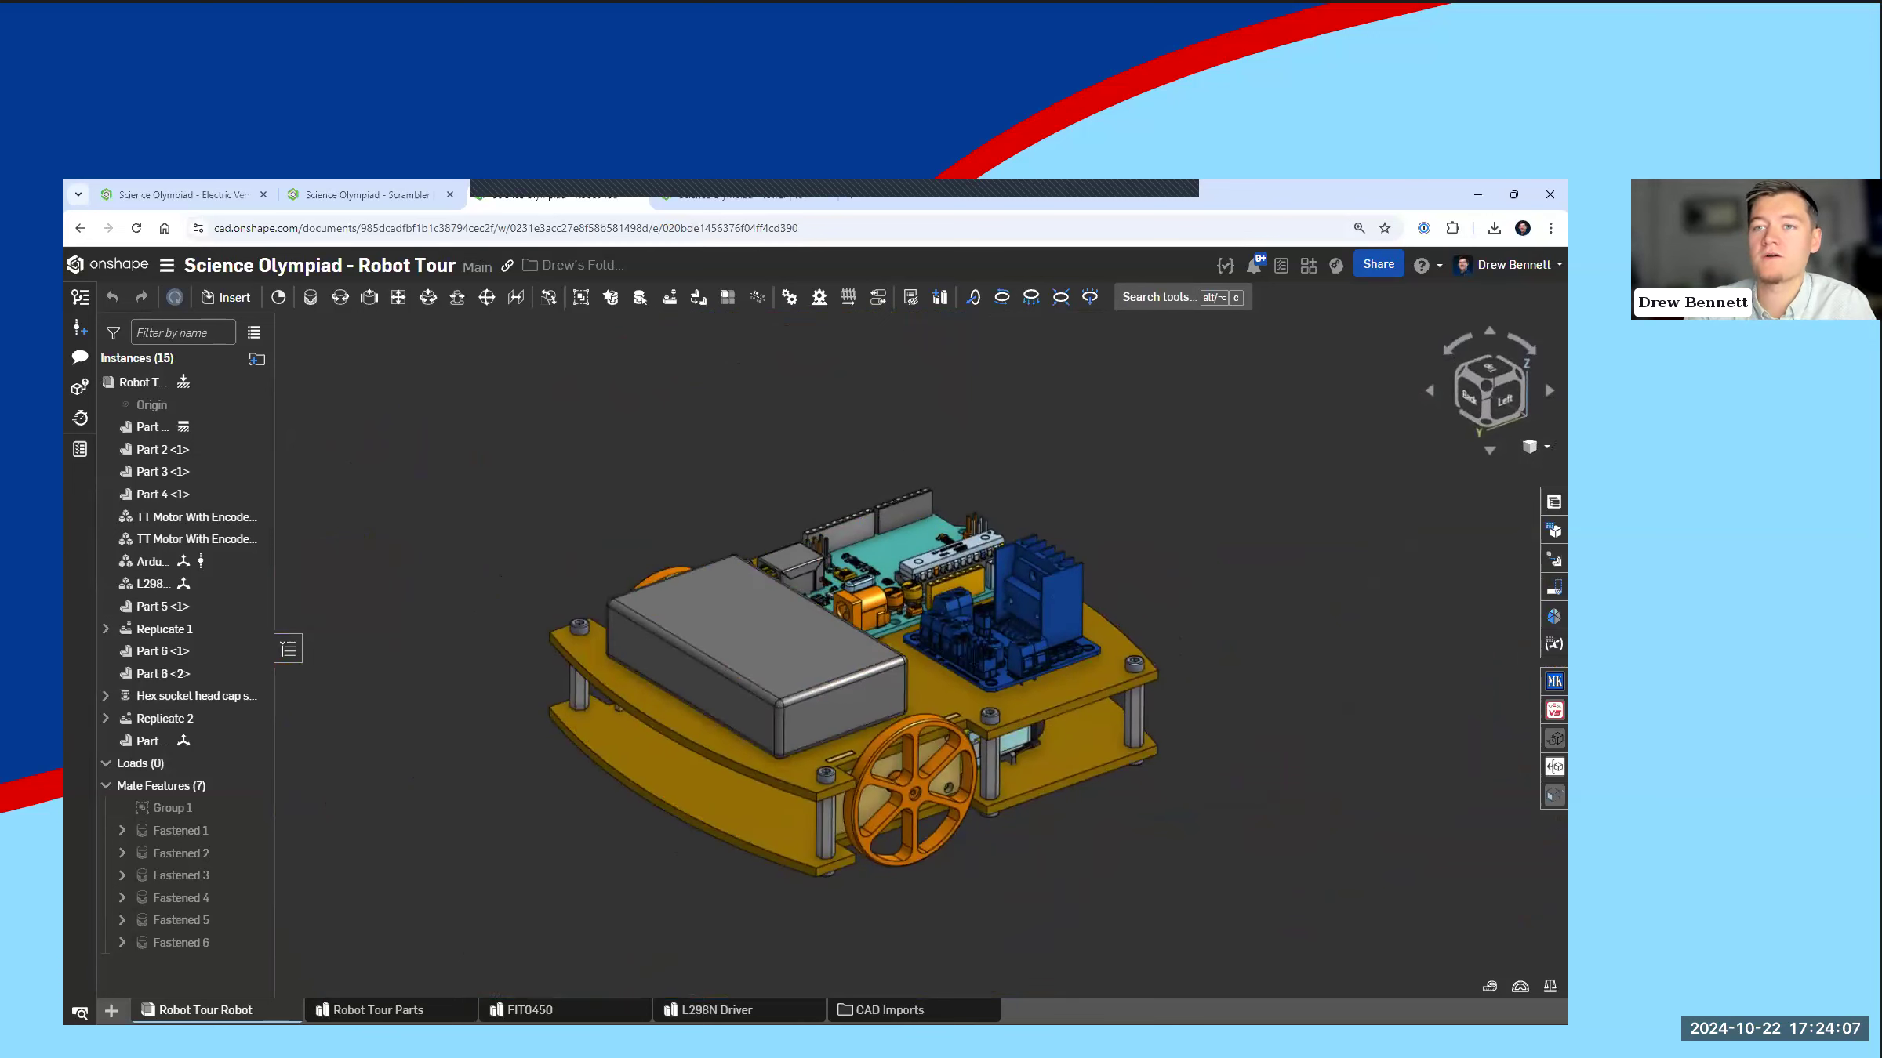
Step: Open the Robot Tour Parts studio and hide the grey battery box and the orange wheel
left_click(378, 1010)
right_click_drag(691, 702, 691, 726)
scroll(1226, 737, "up", 3)
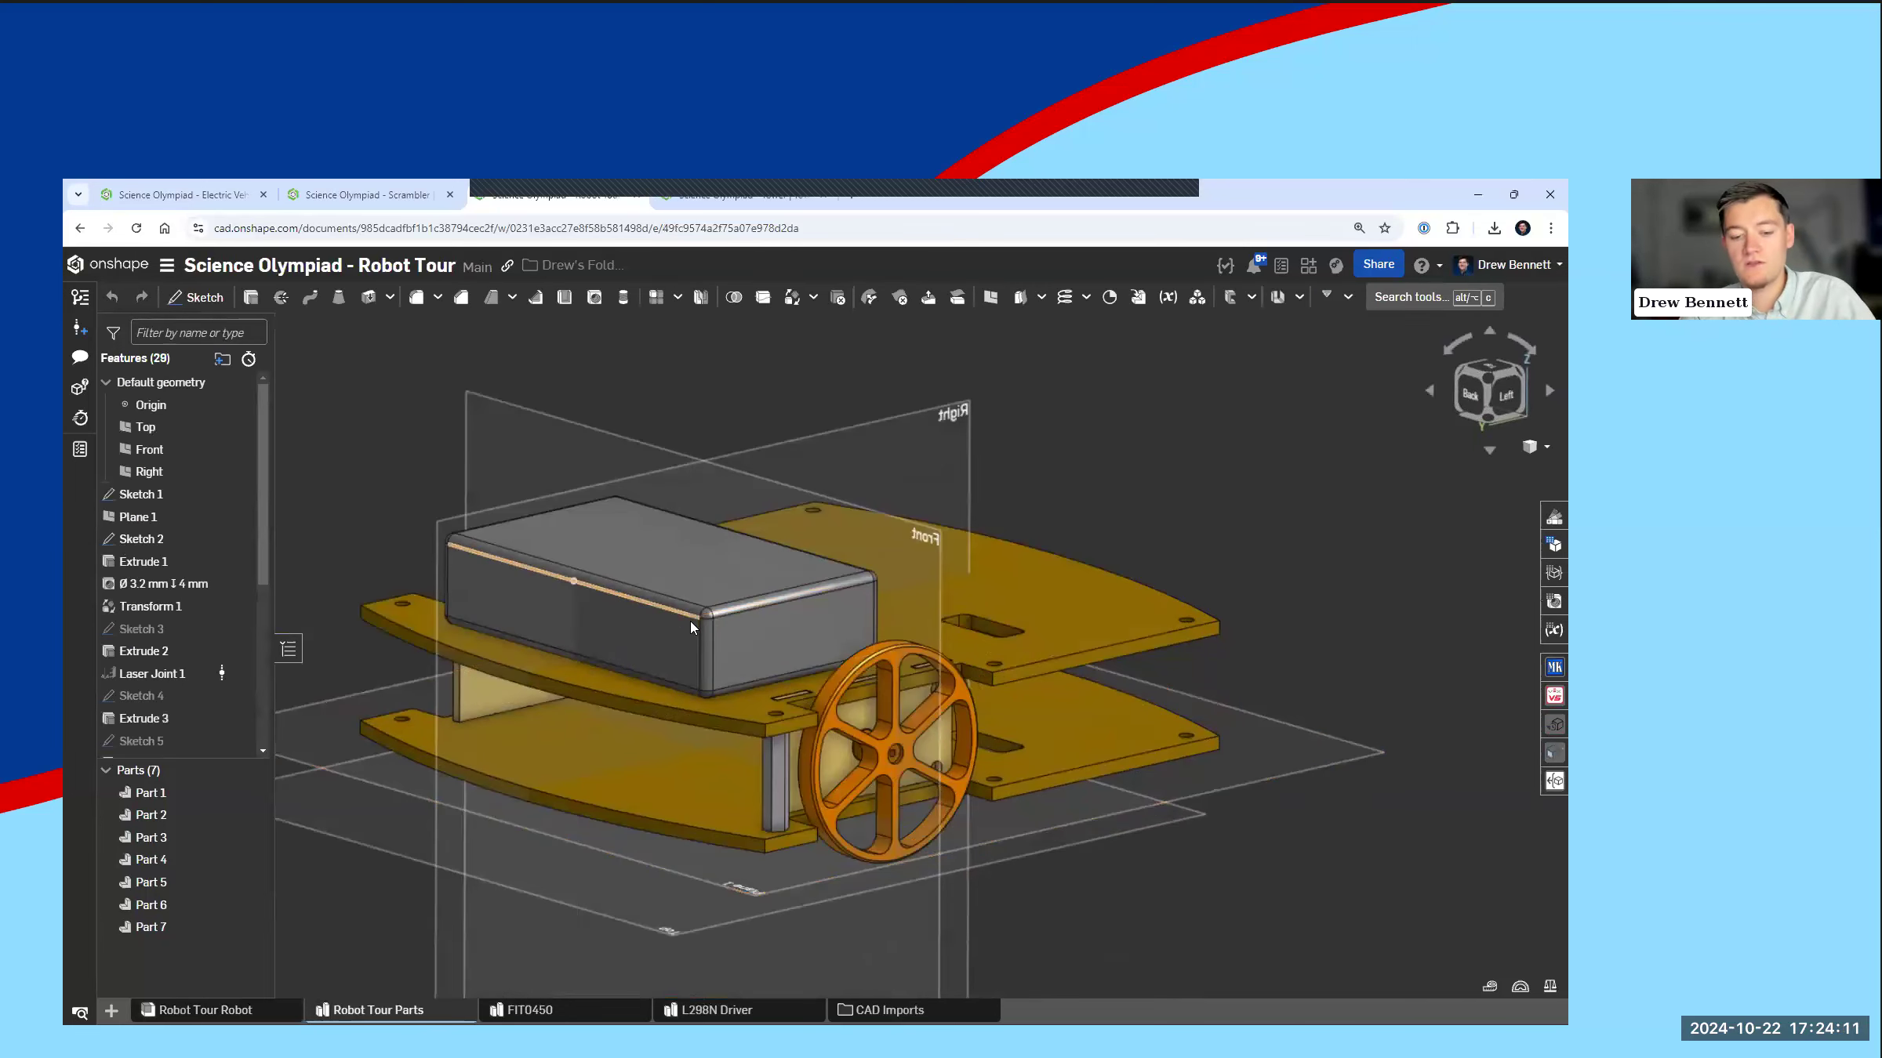
key("y")
key("y")
right_click_drag(891, 754, 887, 740)
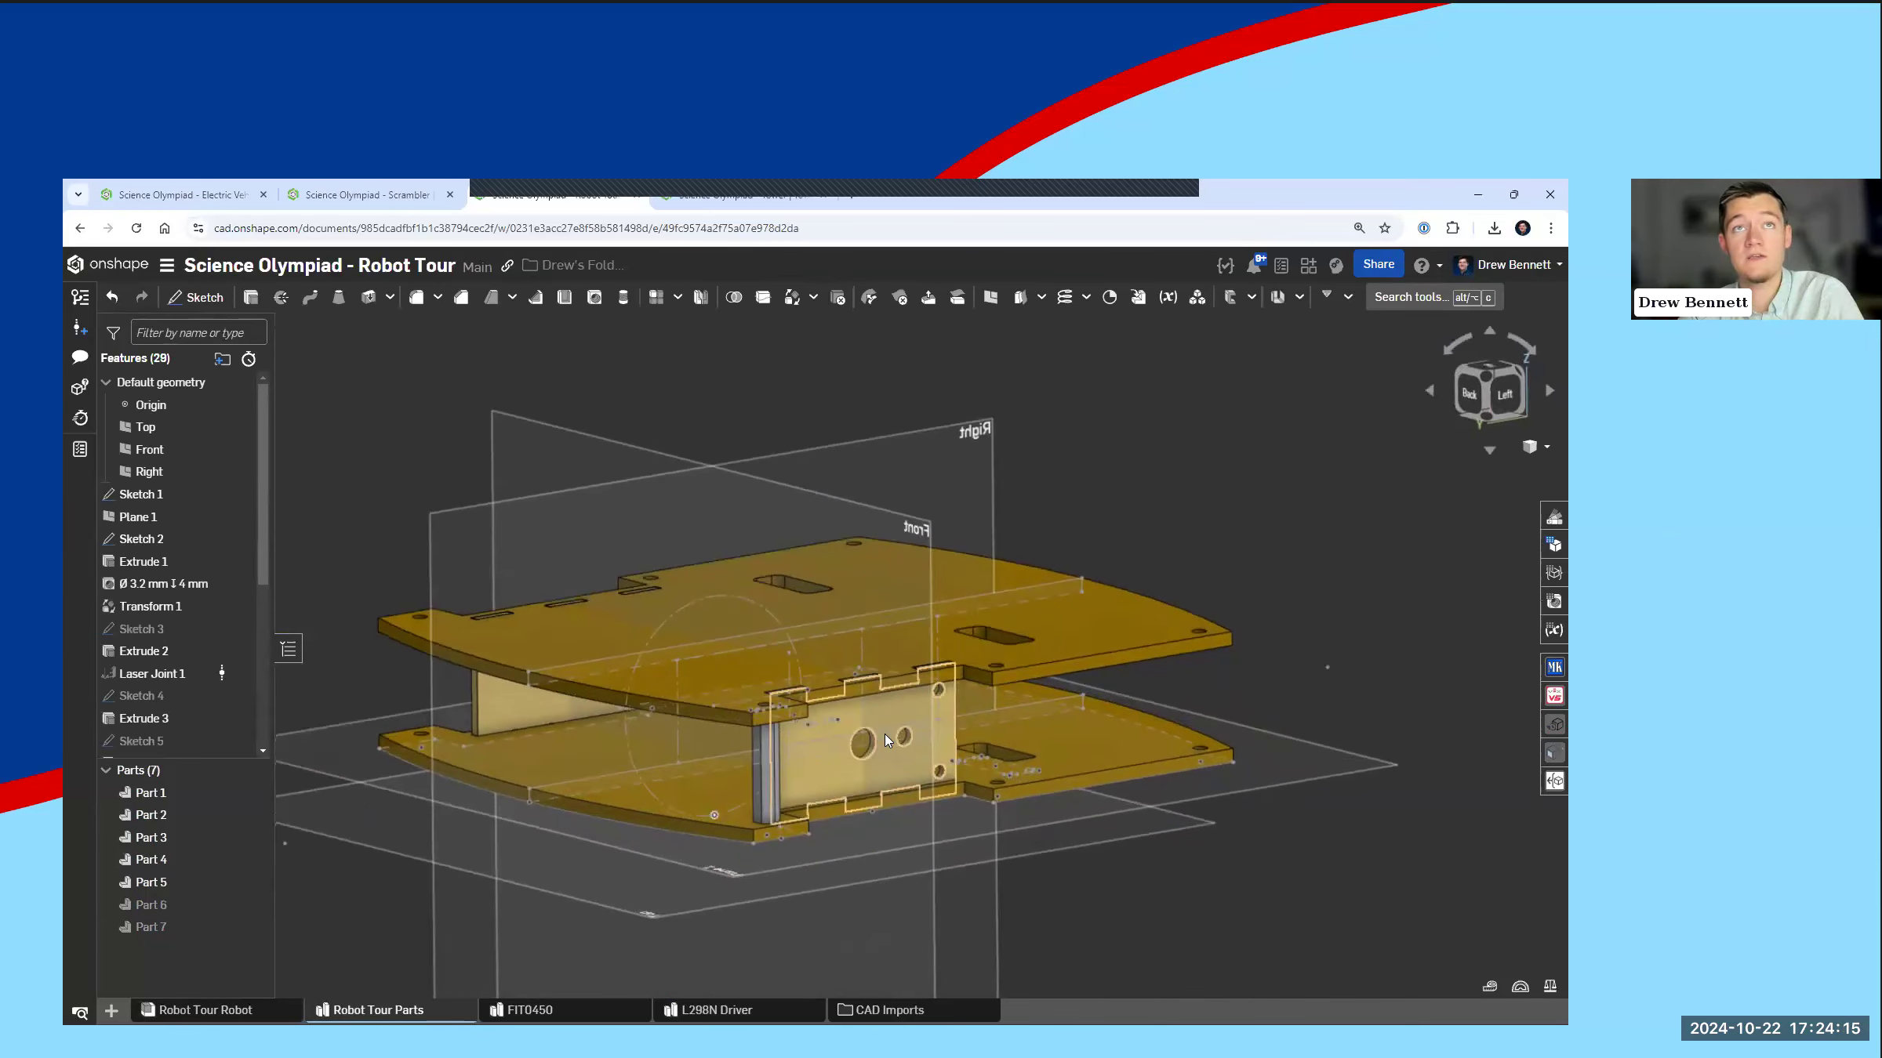
Step: Examine the motor mount plate, its tab slots and the spacer between the two chassis plates
scroll(855, 711, "up", 2)
right_click_drag(855, 711, 825, 633)
scroll(819, 639, "up", 3)
scroll(762, 773, "down", 3)
right_click_drag(648, 866, 638, 709)
scroll(636, 709, "down", 3)
mouse_move(630, 820)
right_mouse_down()
mouse_move(634, 703)
mouse_move(636, 795)
right_mouse_up()
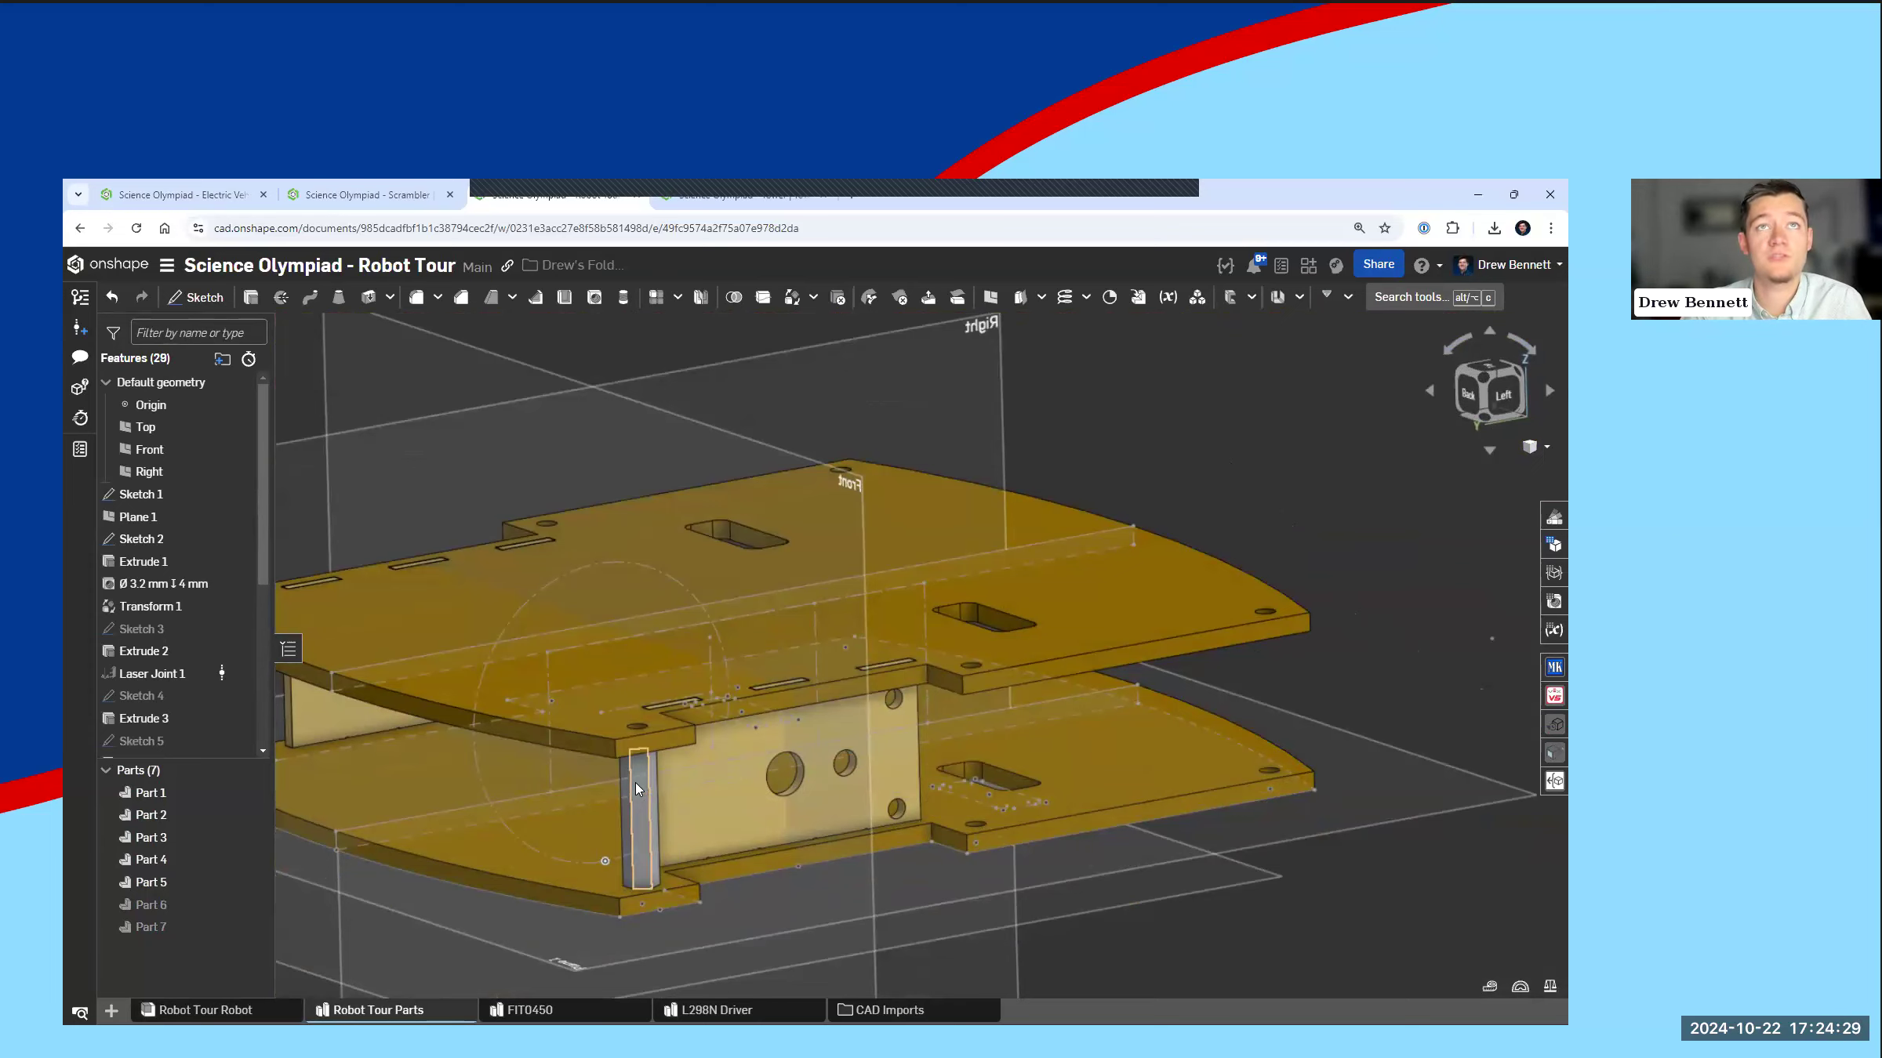
scroll(859, 768, "down", 4)
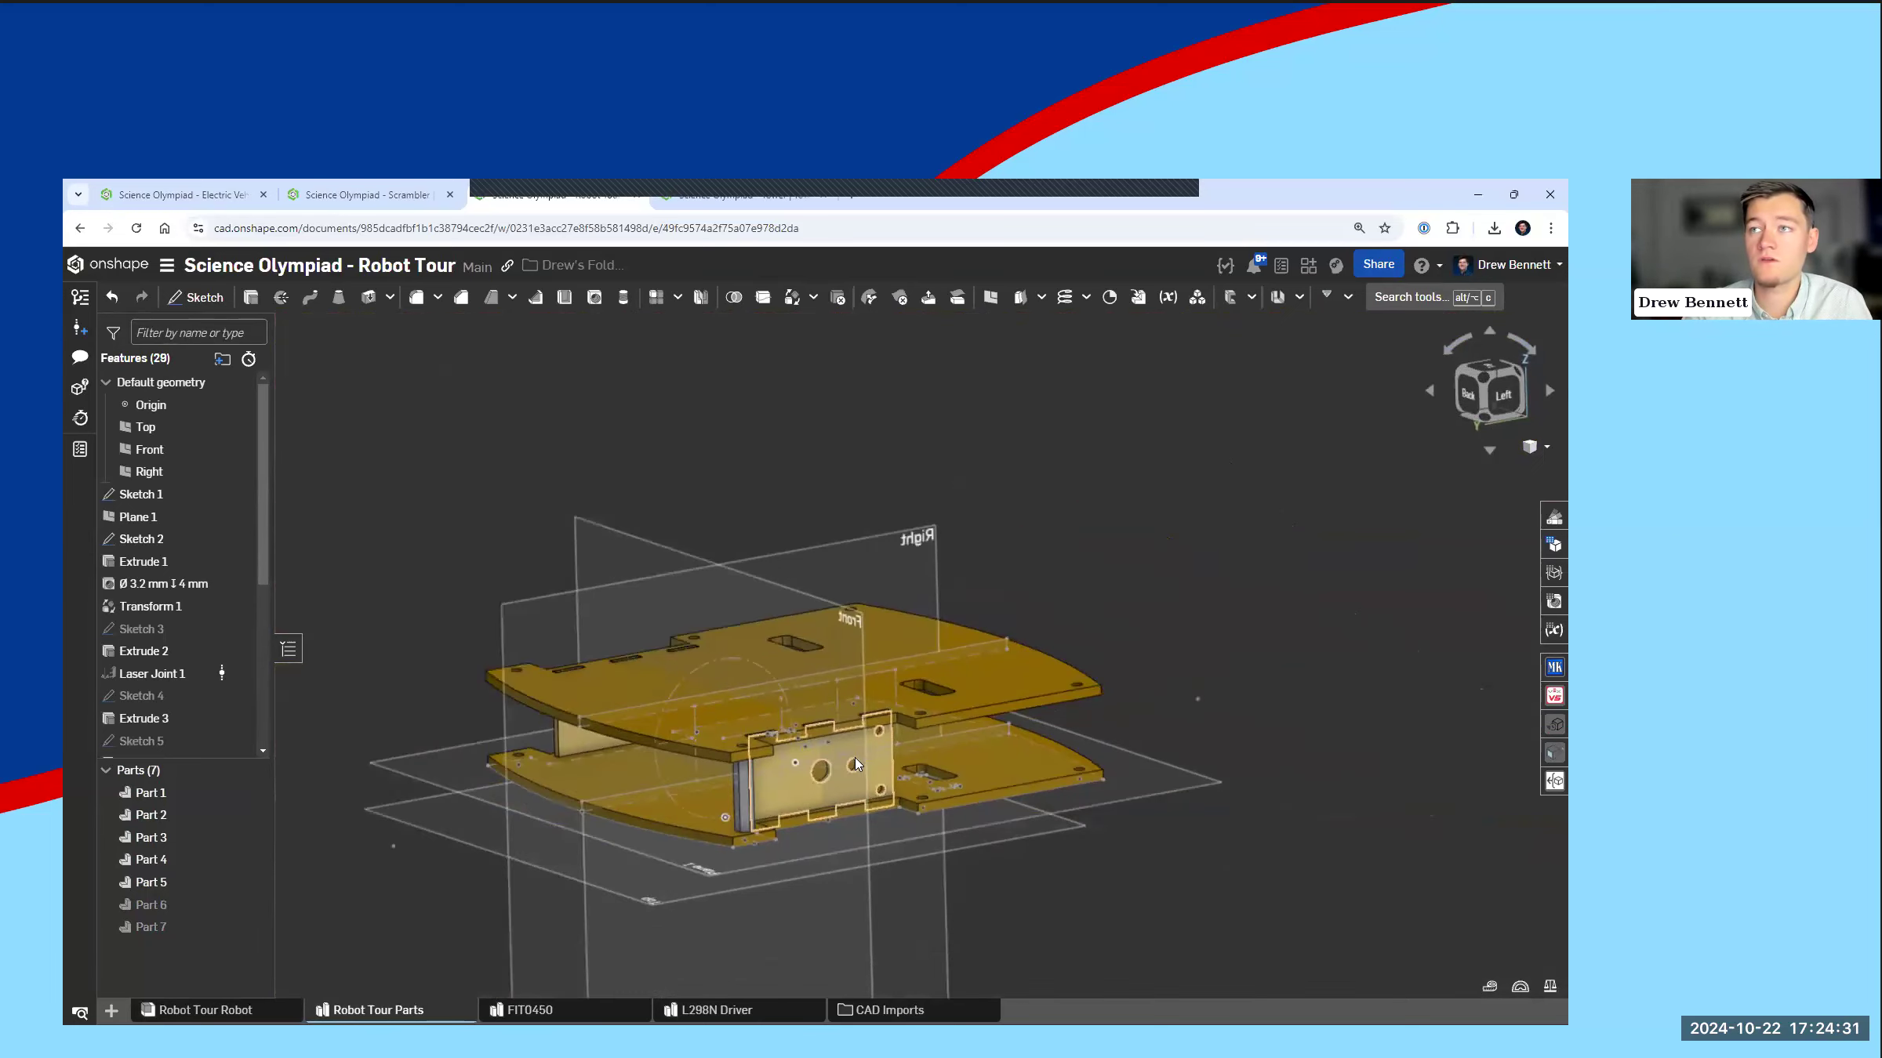
Step: Set the overall length of the chassis plates to 175 mm in Sketch 1 and accept the sketch
right_click_drag(859, 767, 971, 773)
scroll(971, 773, "up", 3)
left_click(165, 495)
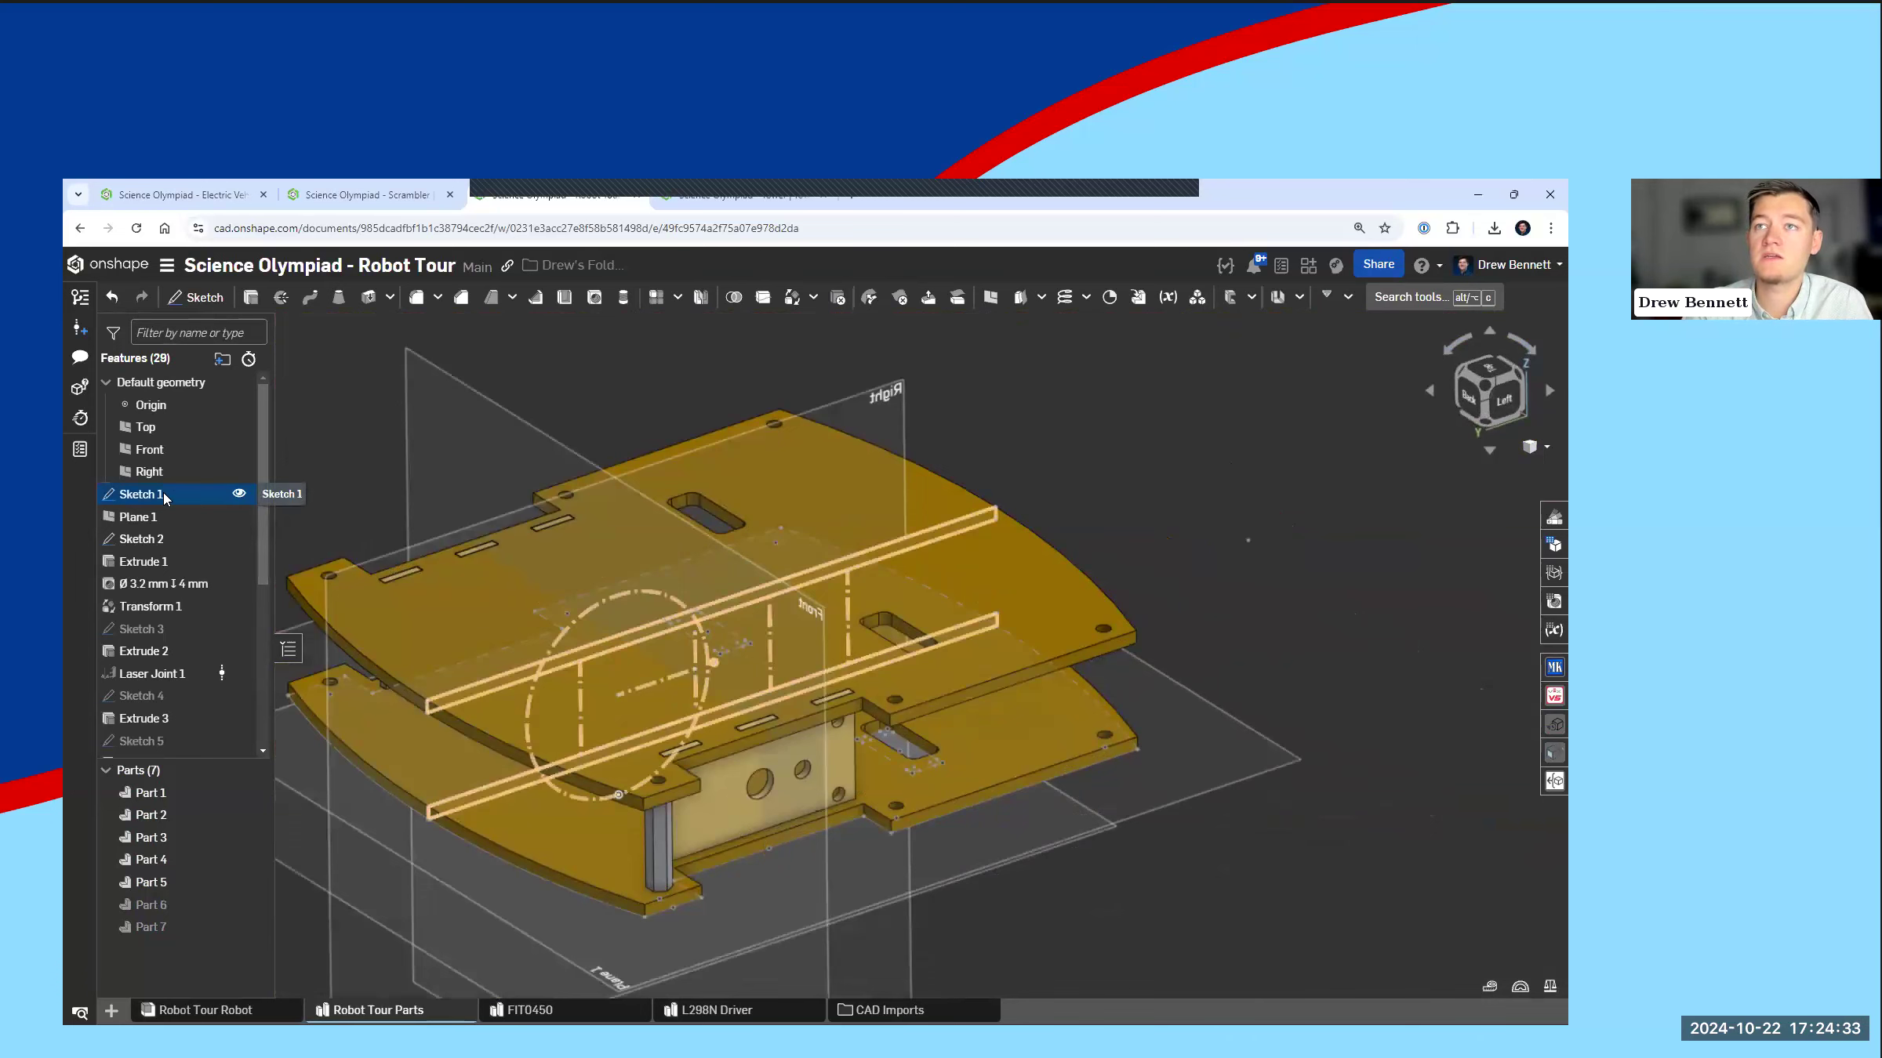
double_click(164, 496)
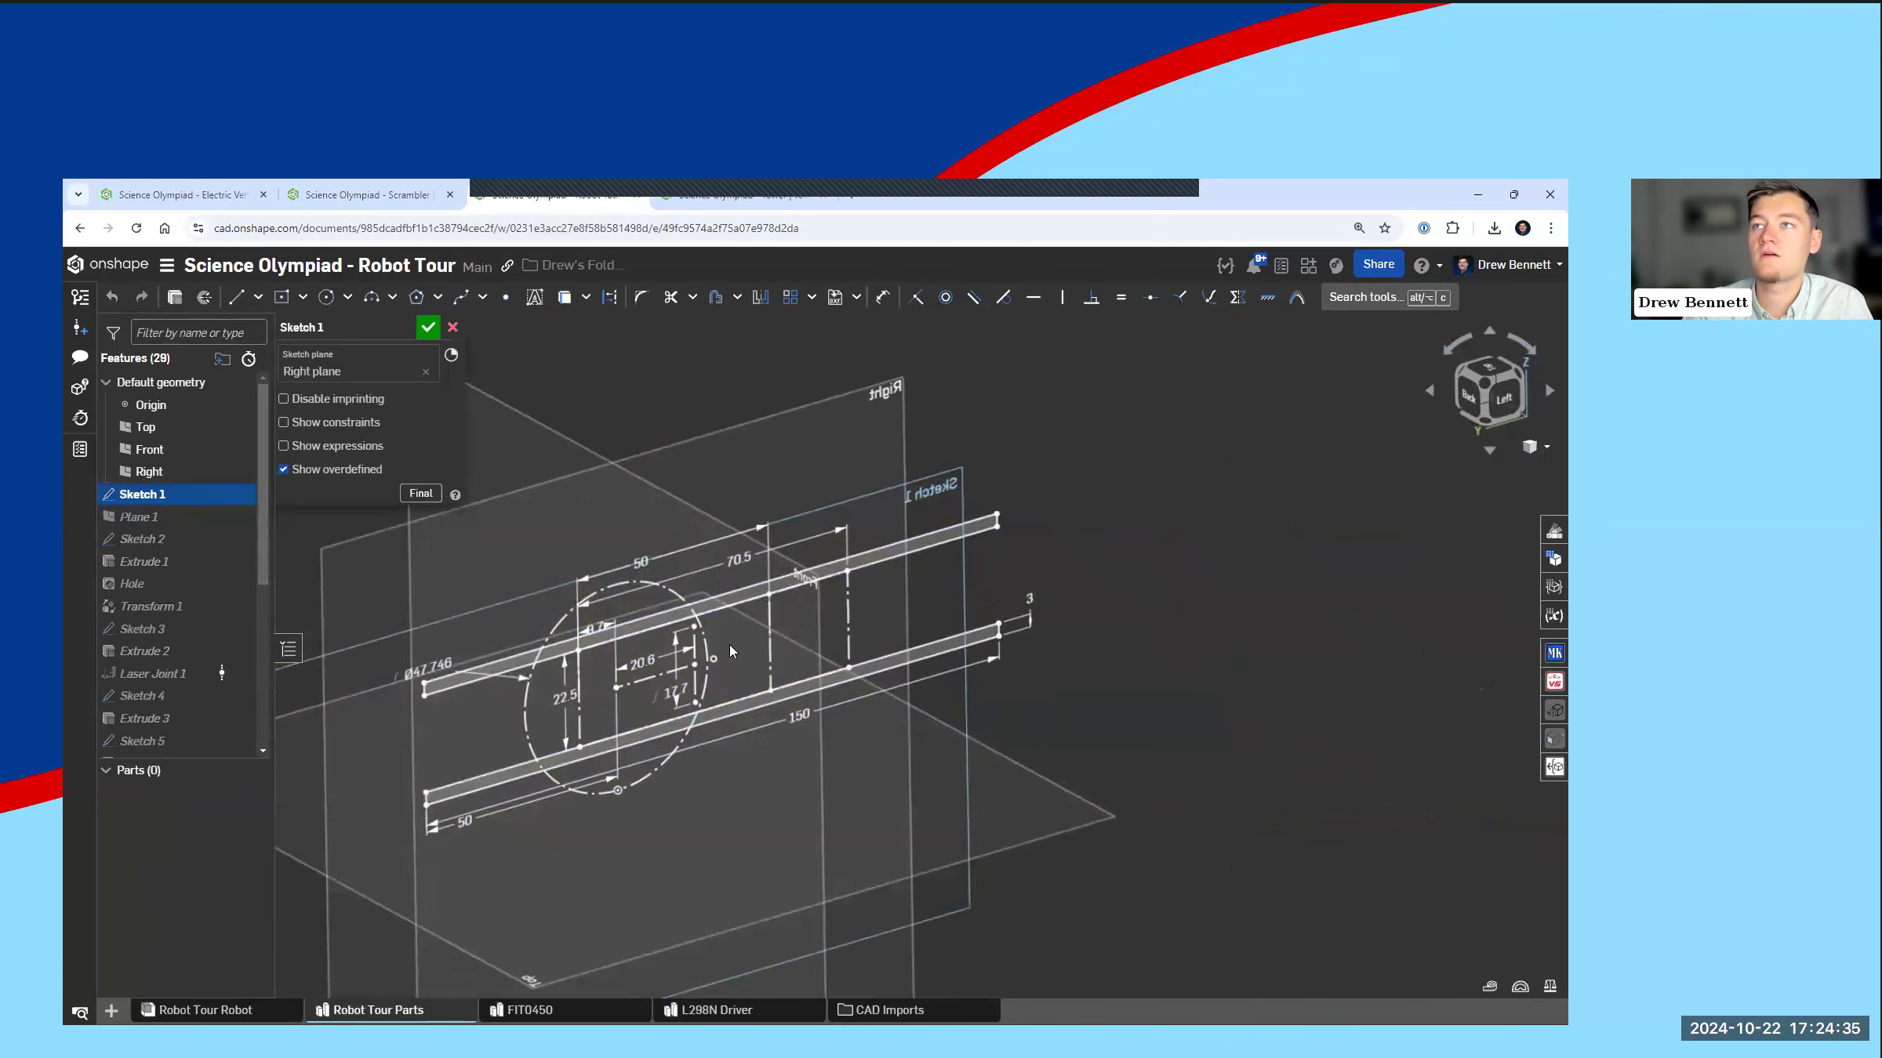
double_click(809, 724)
type("175")
key("Return")
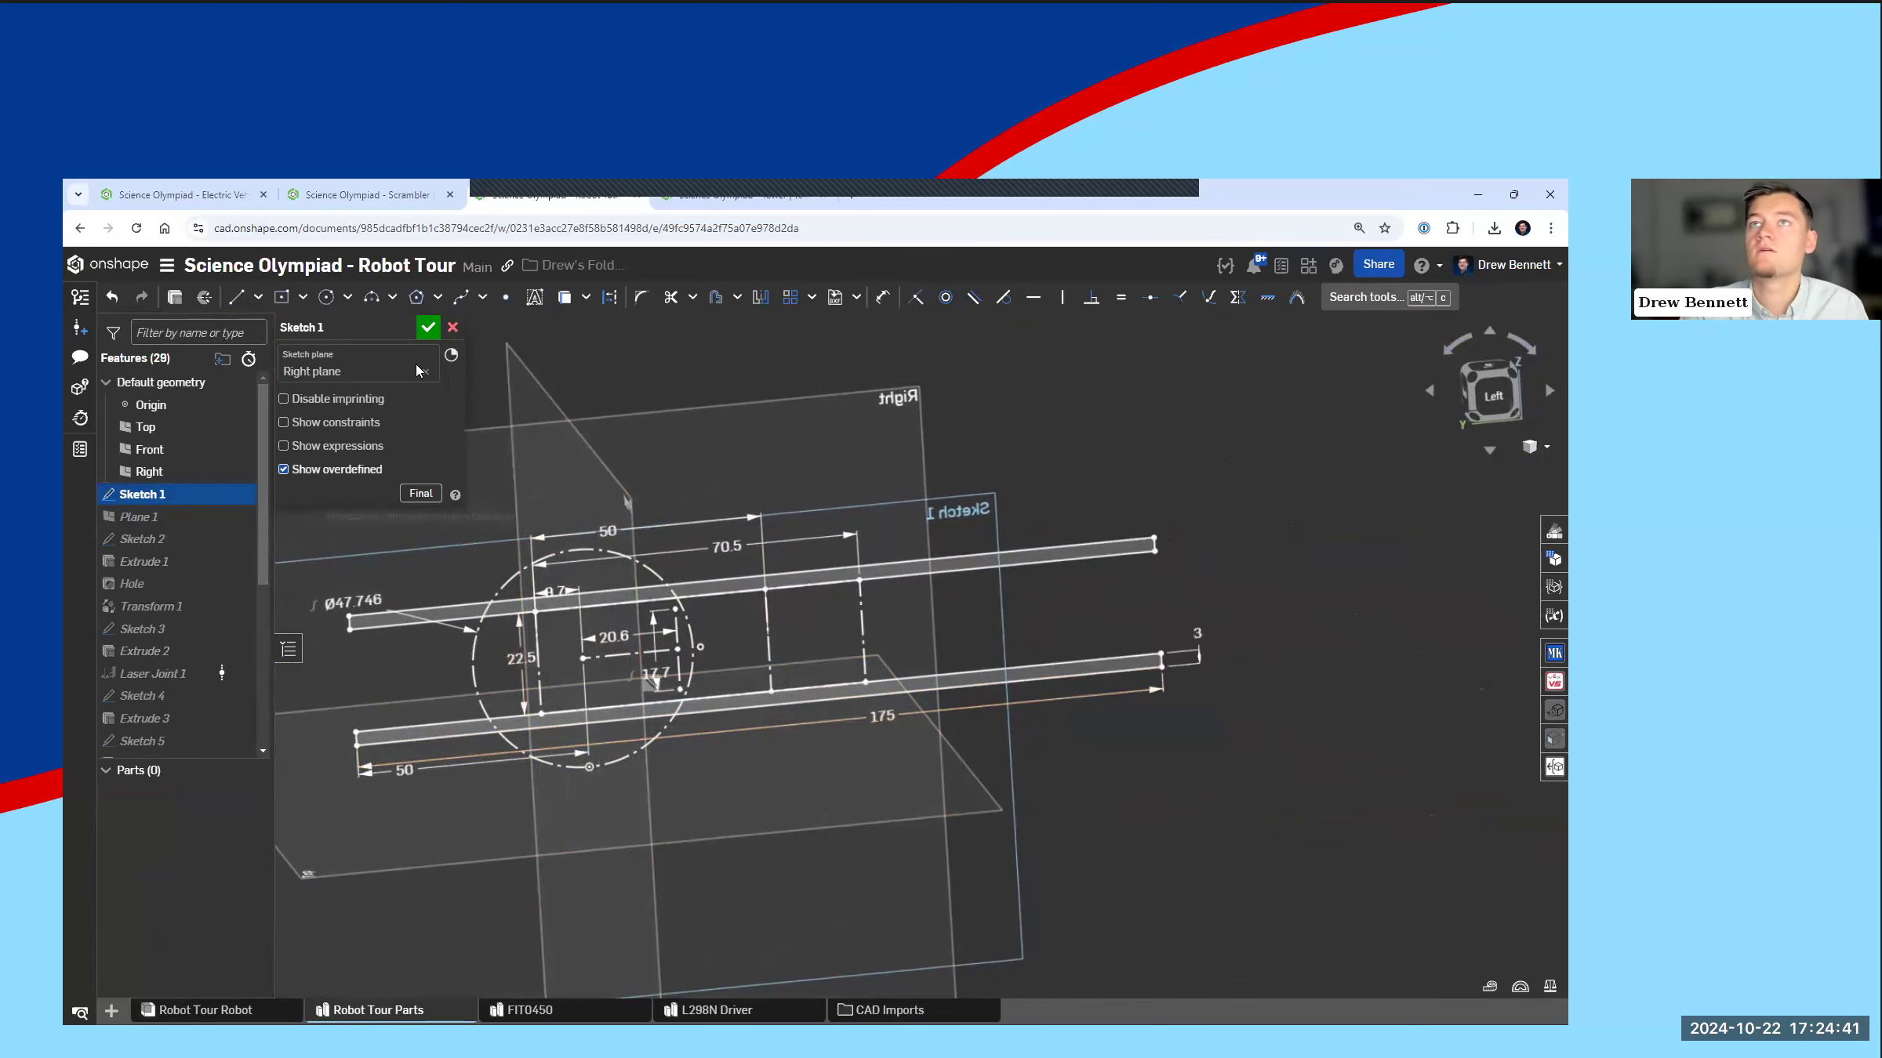
key("Return")
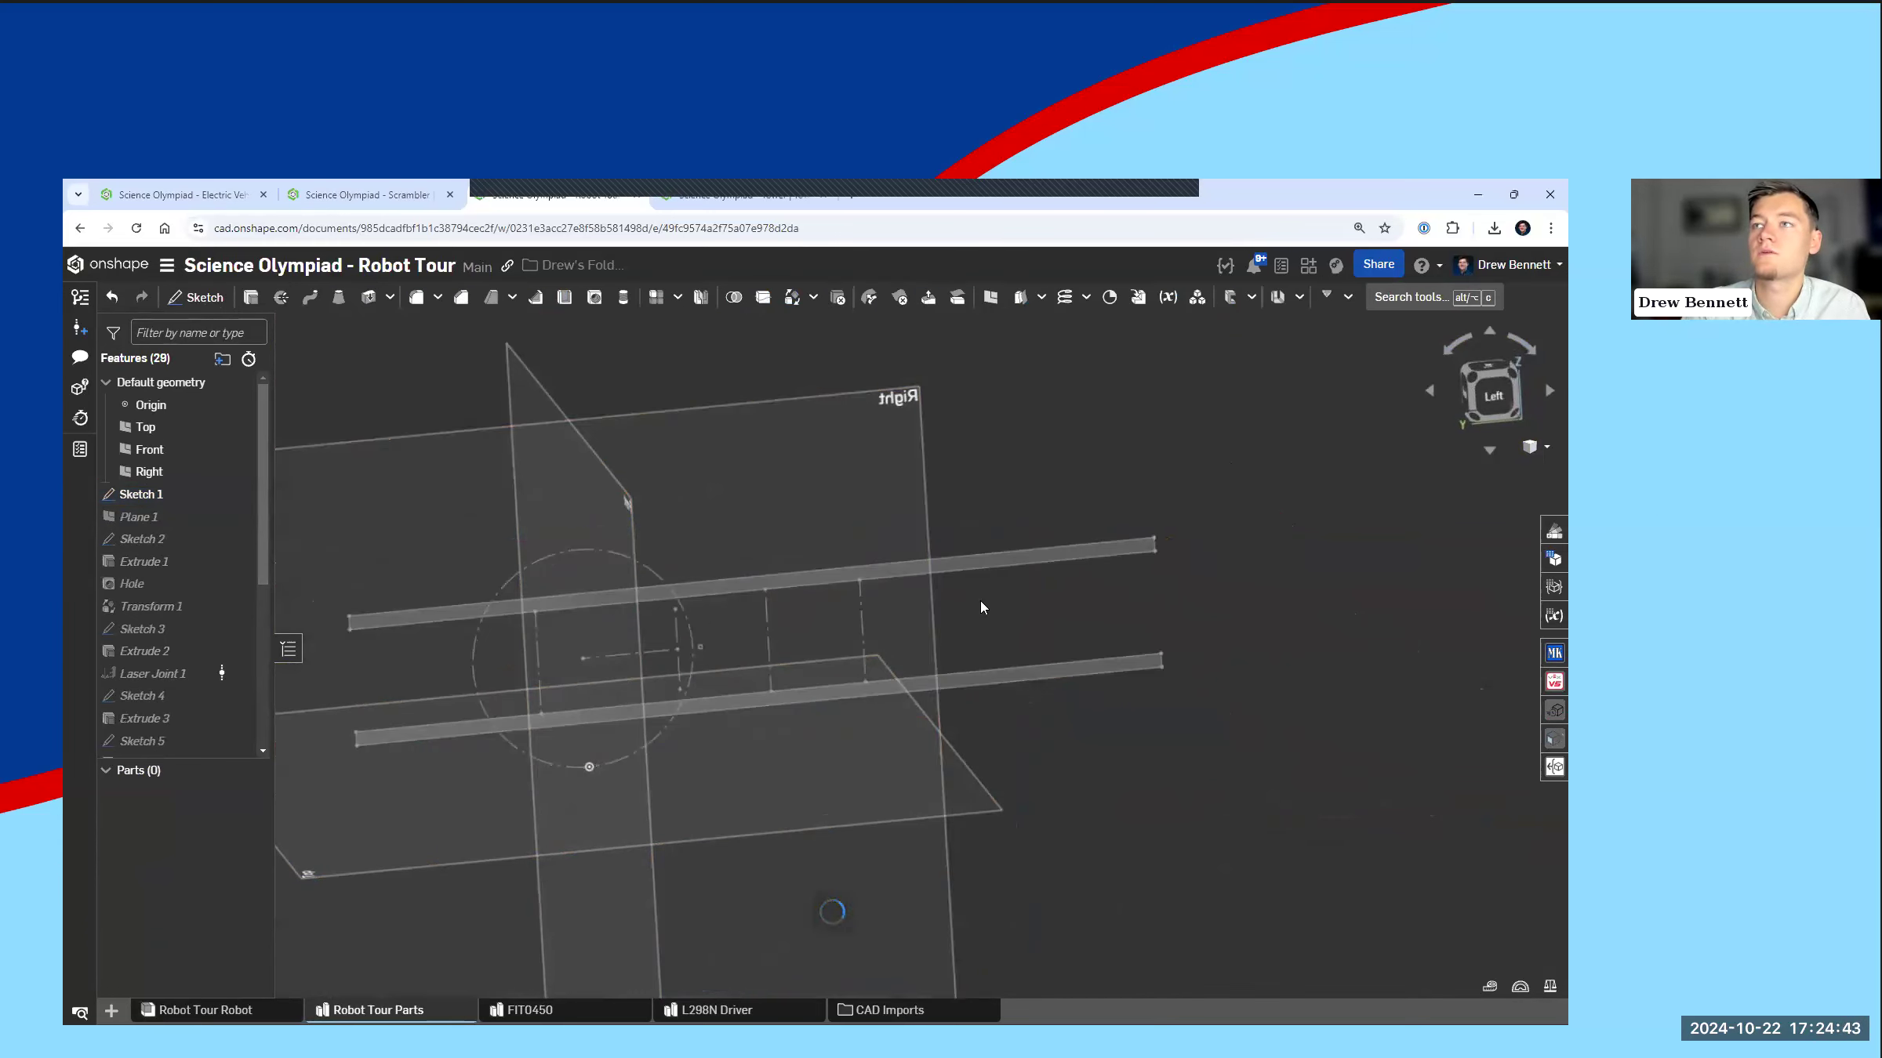
right_click_drag(976, 613, 747, 467)
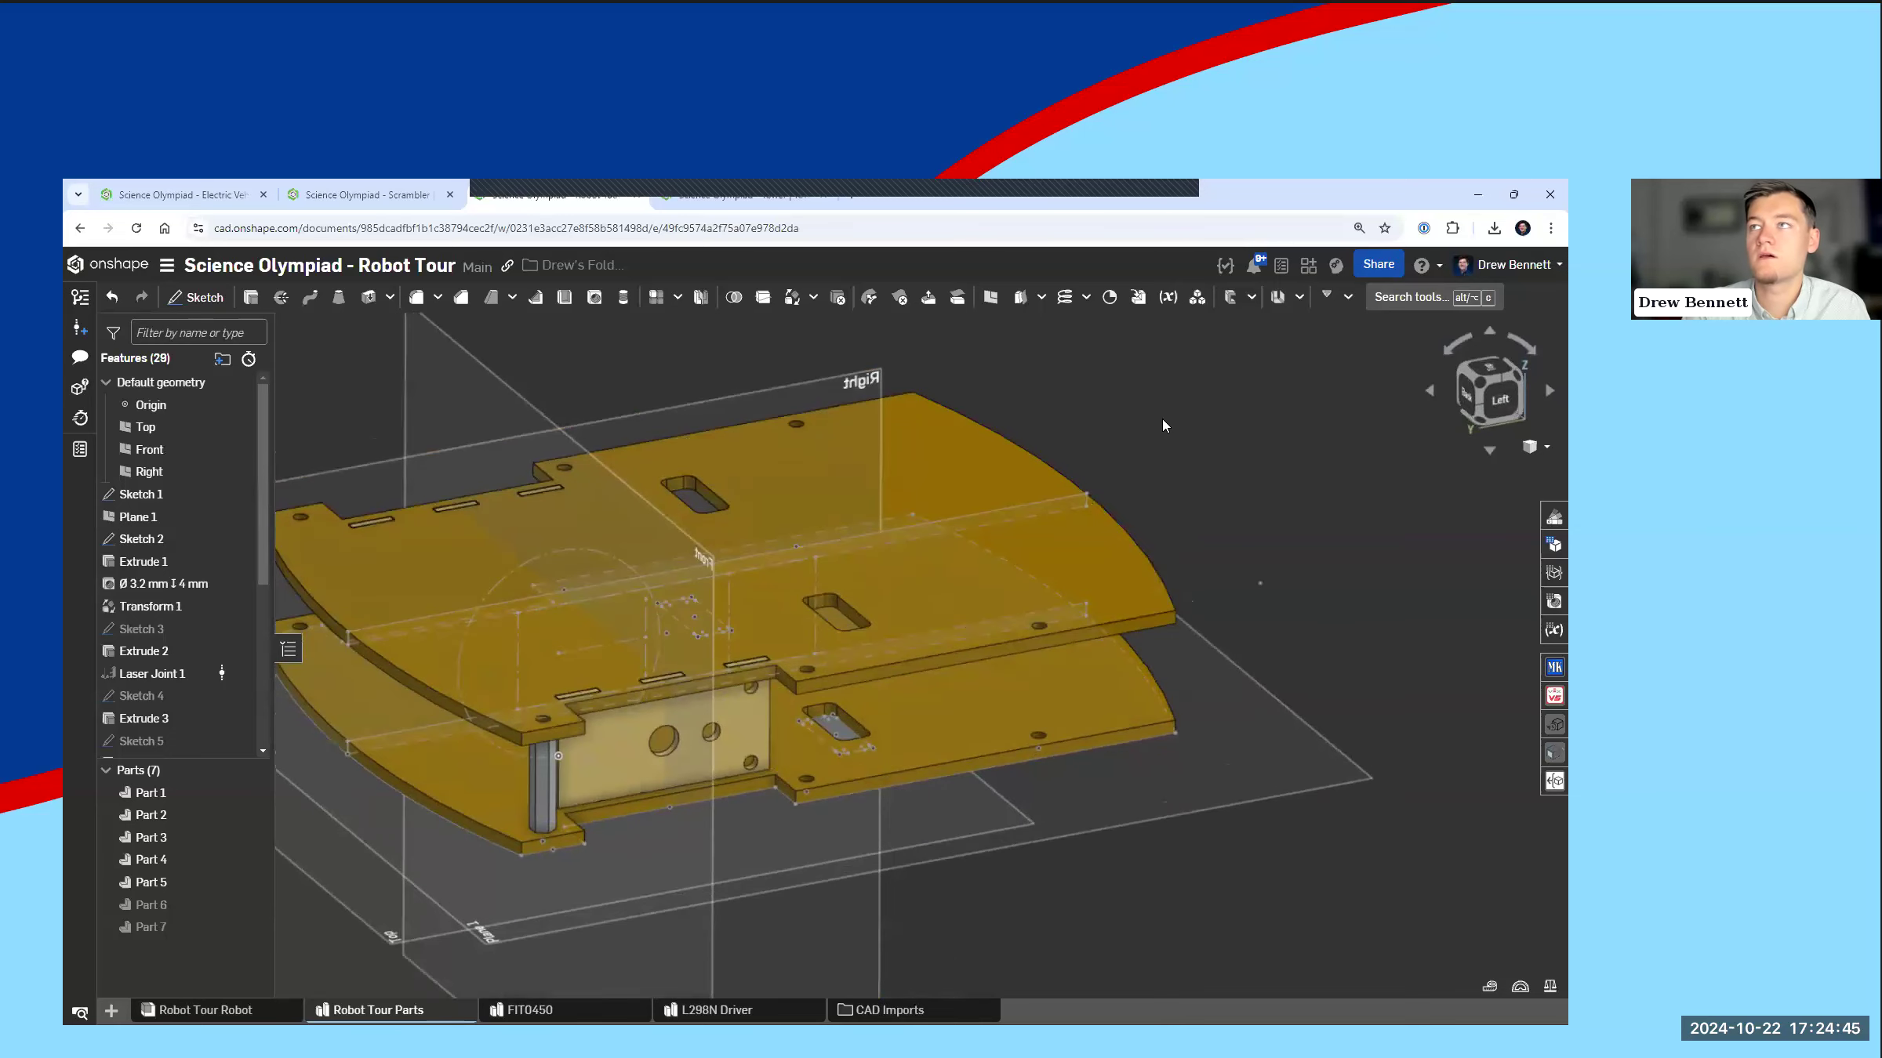
Step: Undo the last change to the chassis plate length
key("ctrl+z")
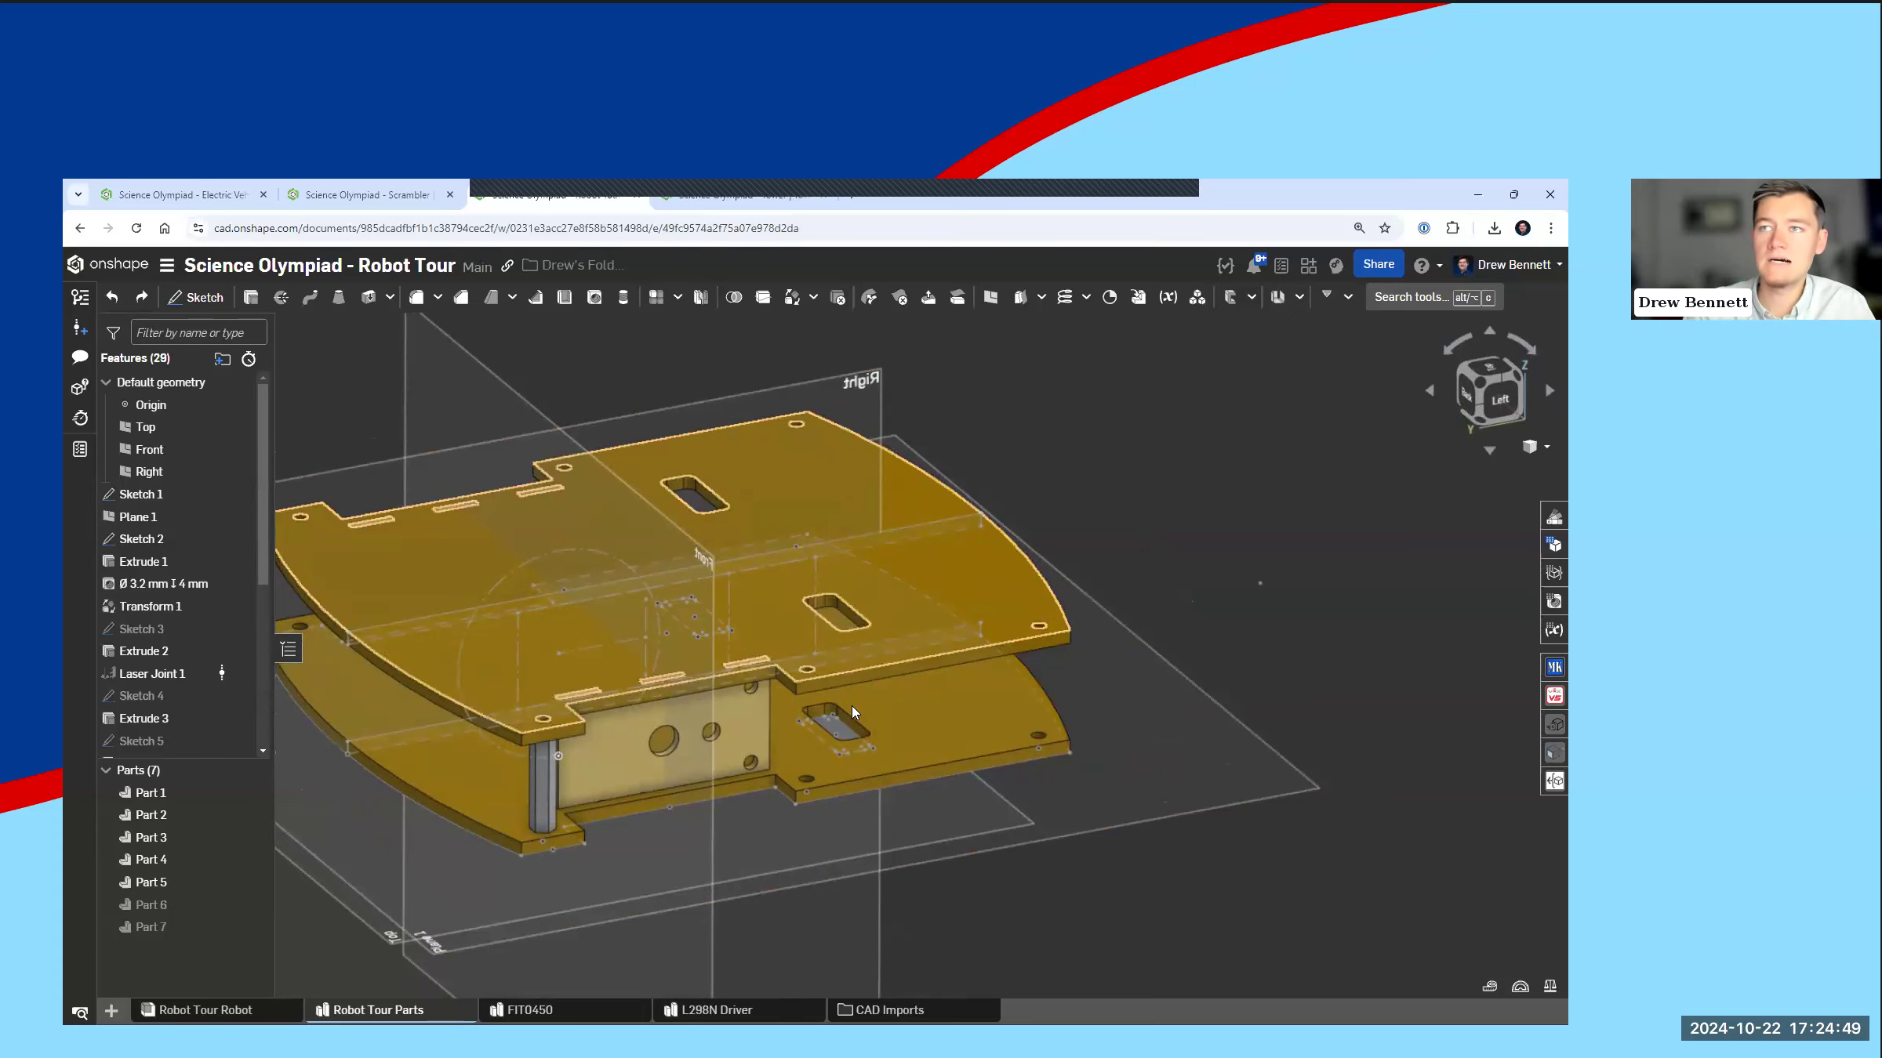
scroll(740, 717, "down", 3)
scroll(741, 718, "up", 3)
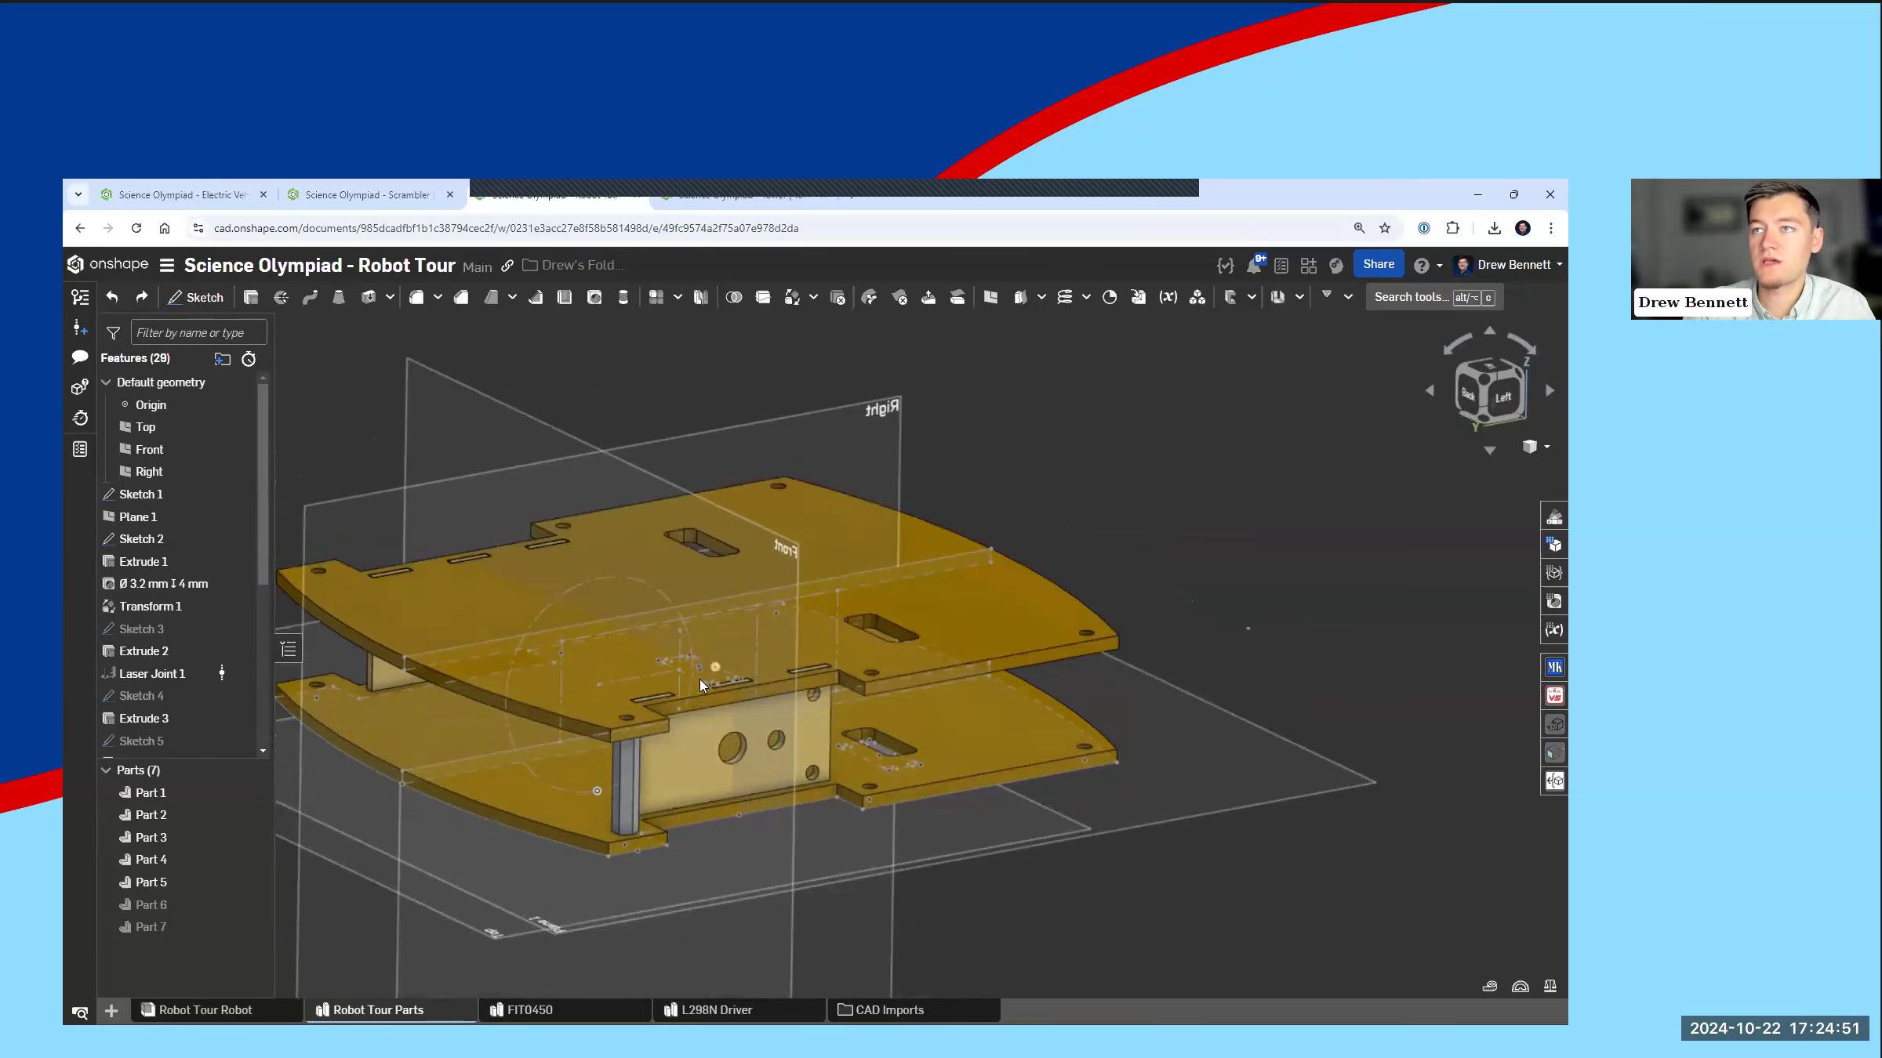
scroll(182, 676, "down", 5)
scroll(181, 676, "up", 3)
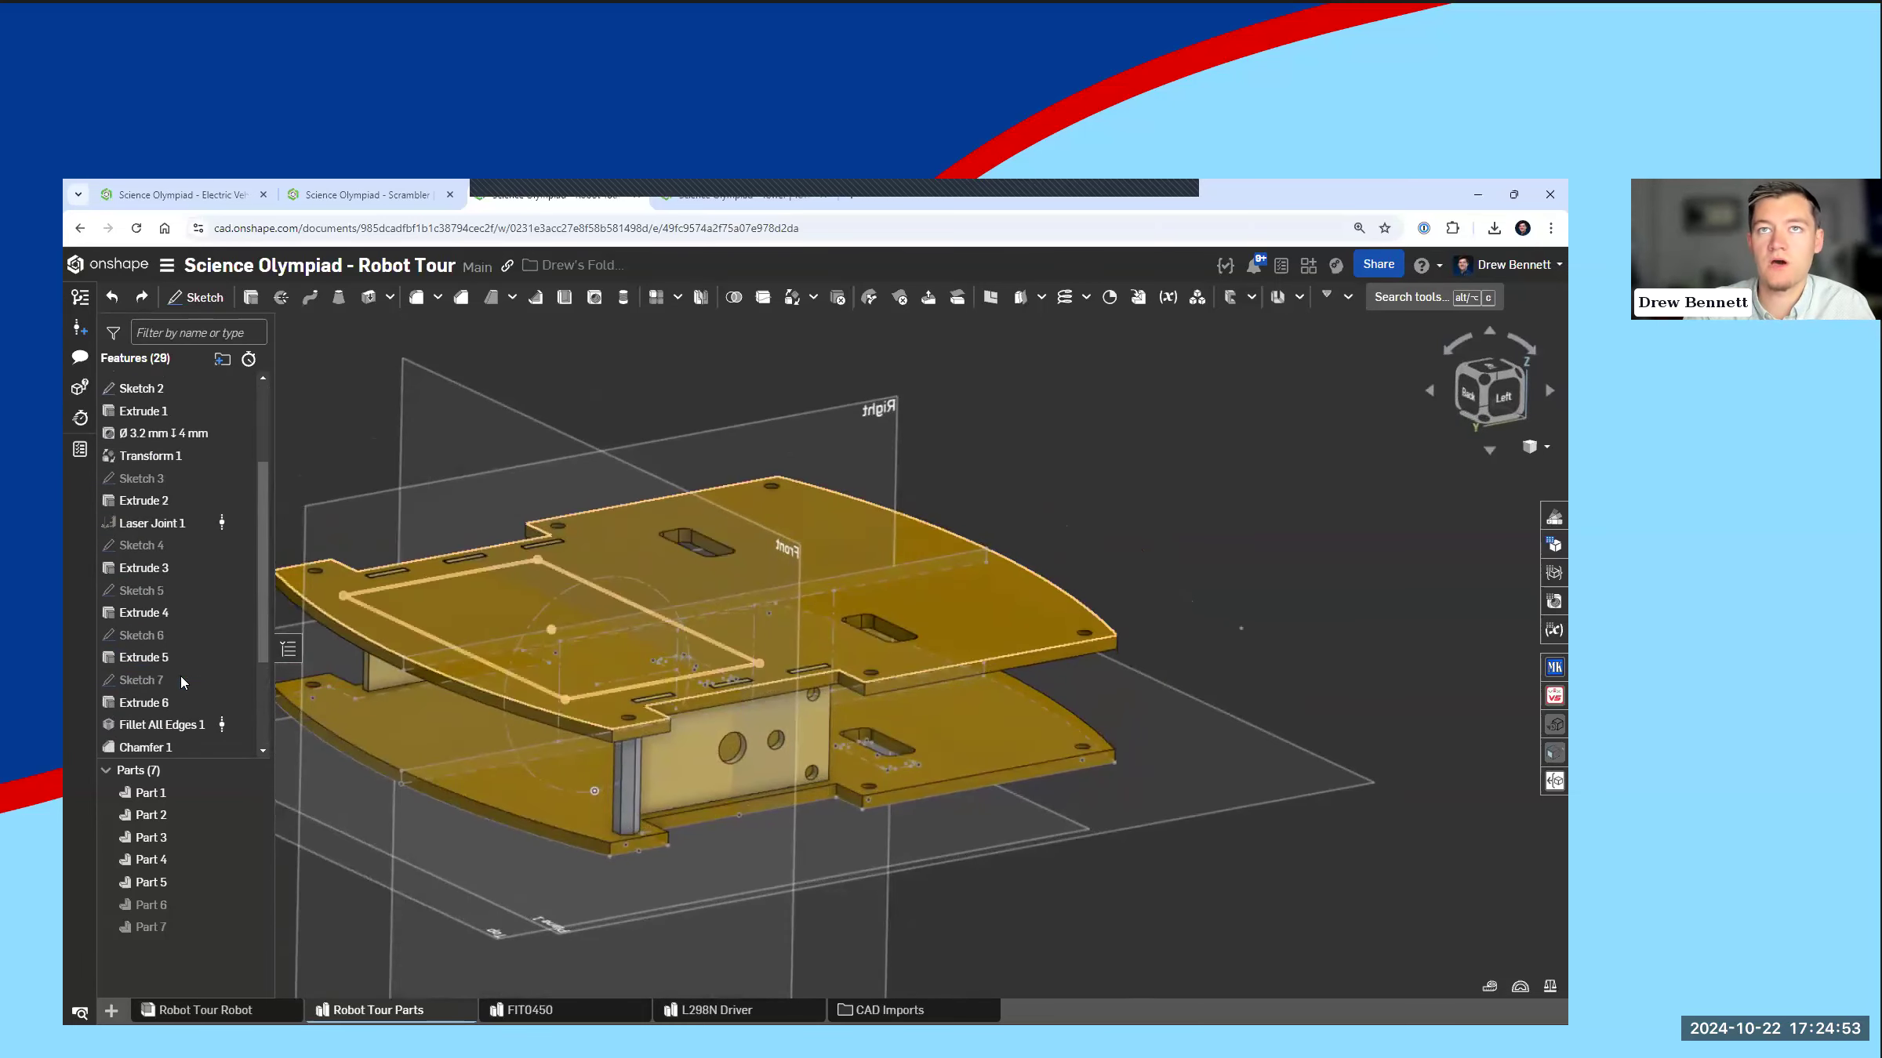
Step: Open Laser Joint 1 to examine its pin, allowance and corner overcut settings at the plate slots, and close it without changes
left_click(167, 602)
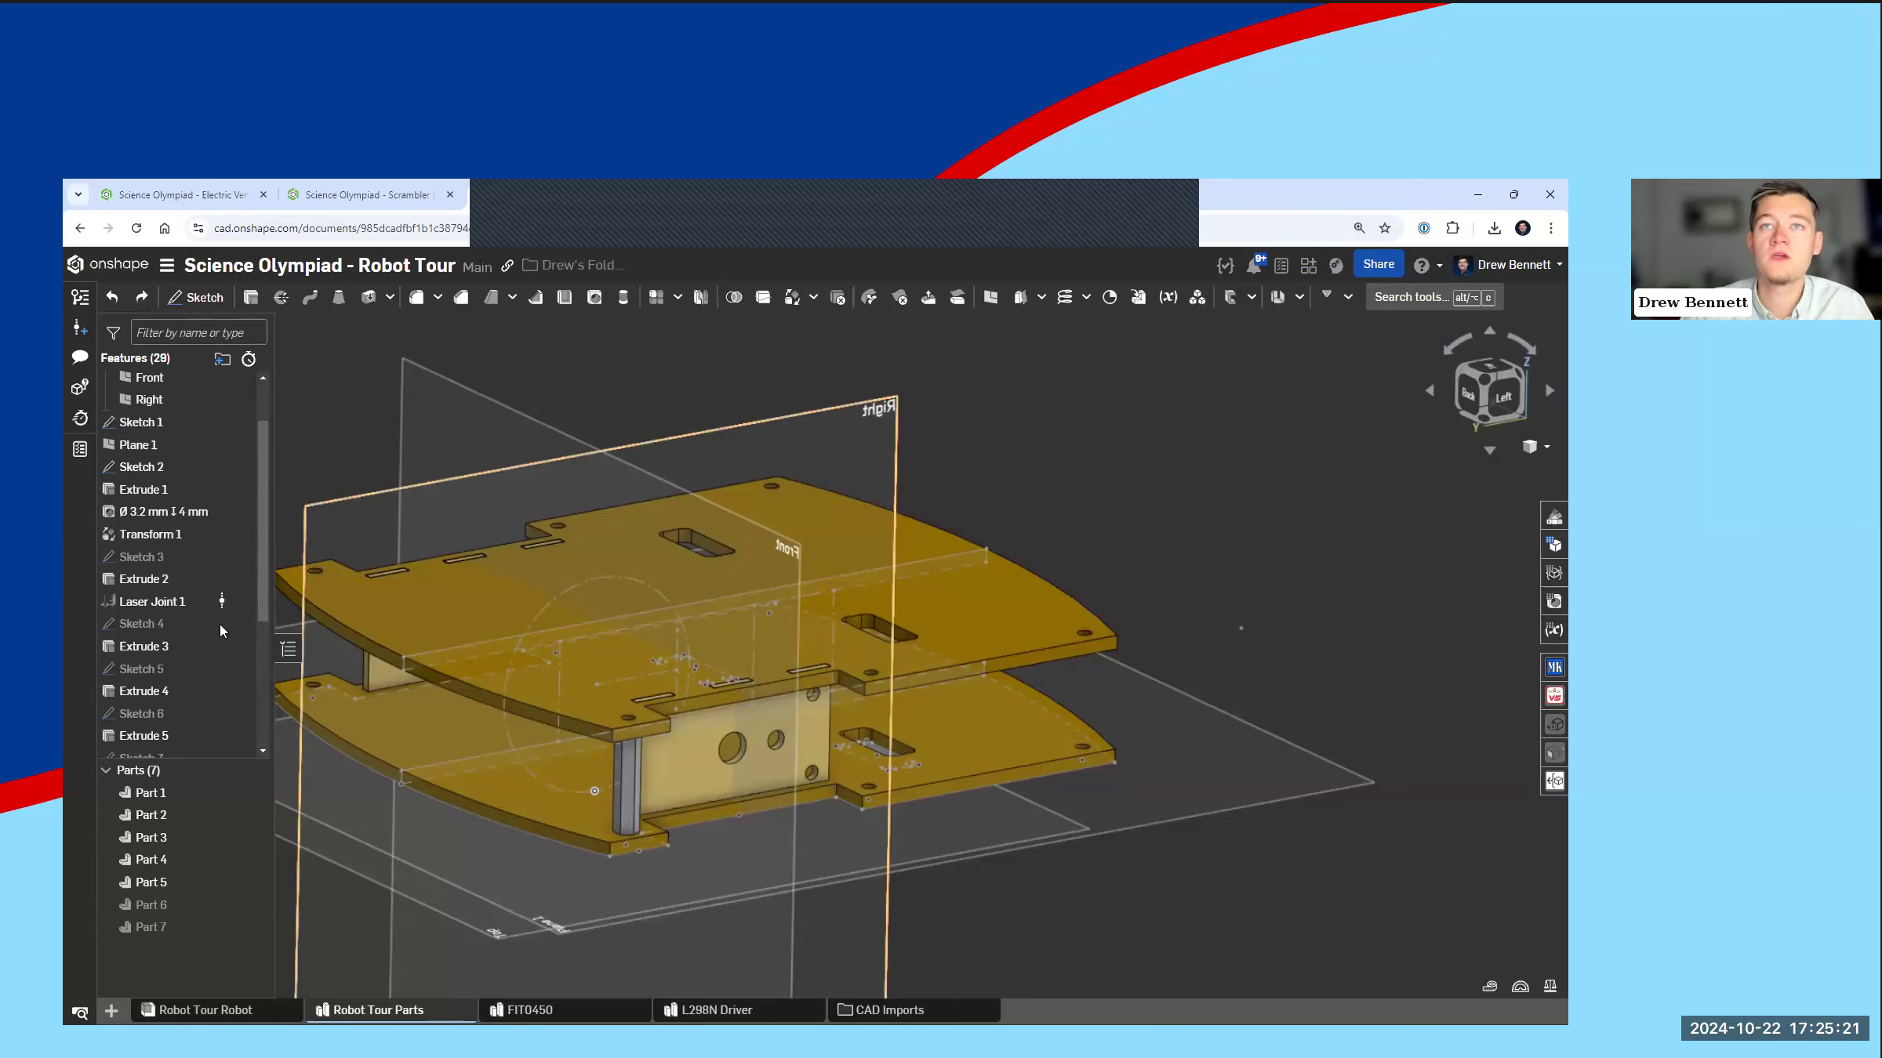
left_click(188, 610)
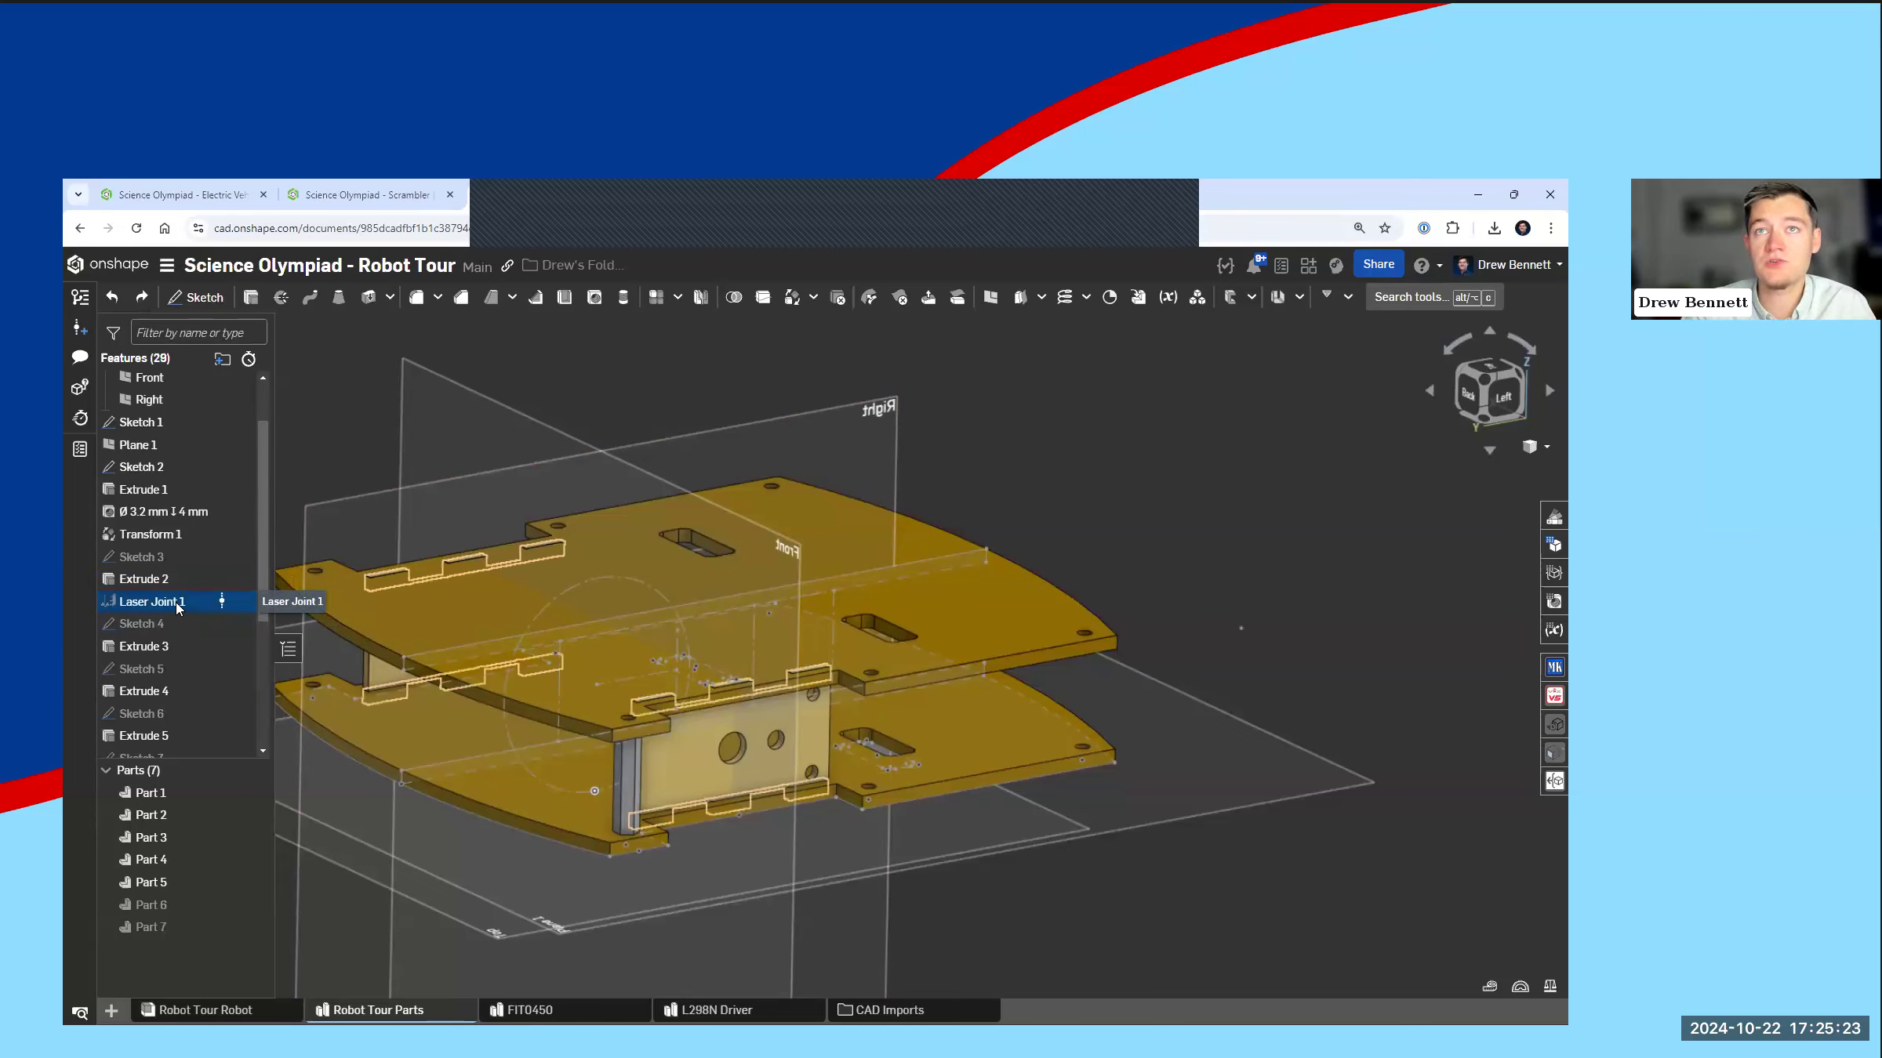
scroll(706, 788, "up", 4)
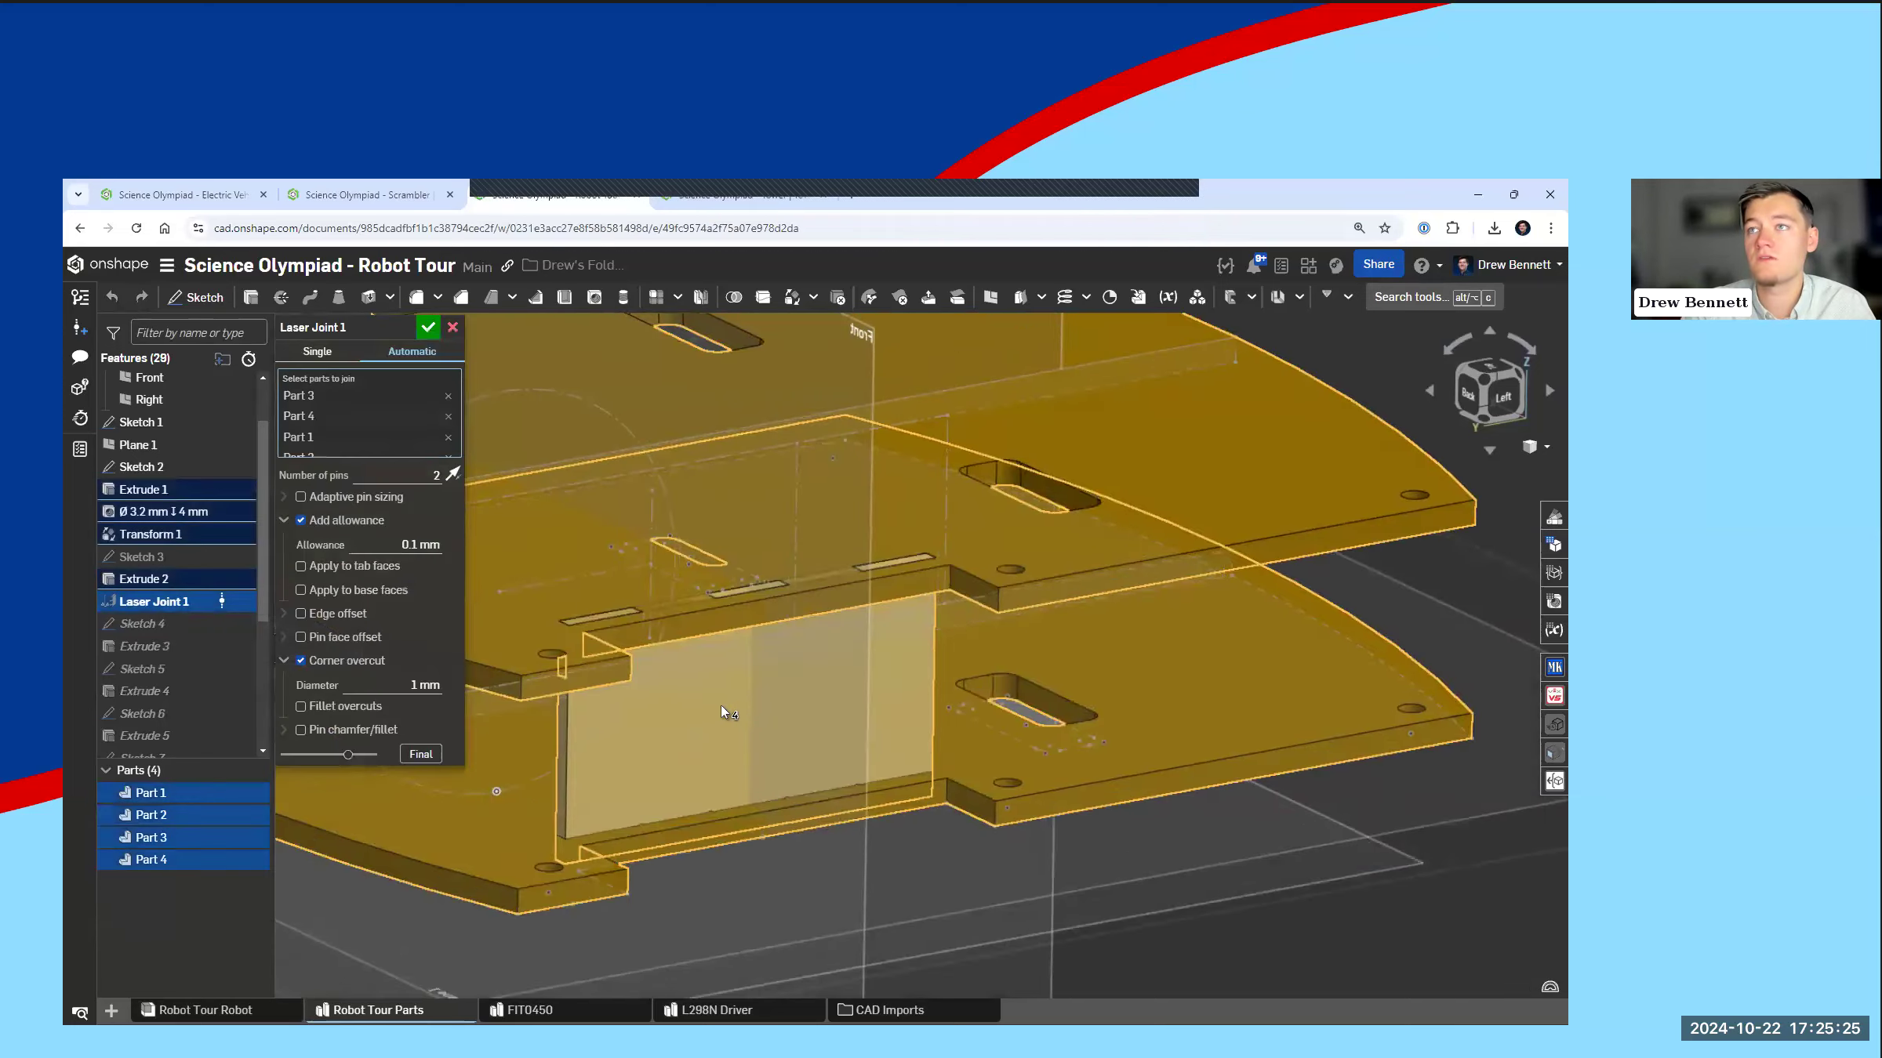
right_click_drag(642, 625, 639, 656)
scroll(609, 634, "up", 3)
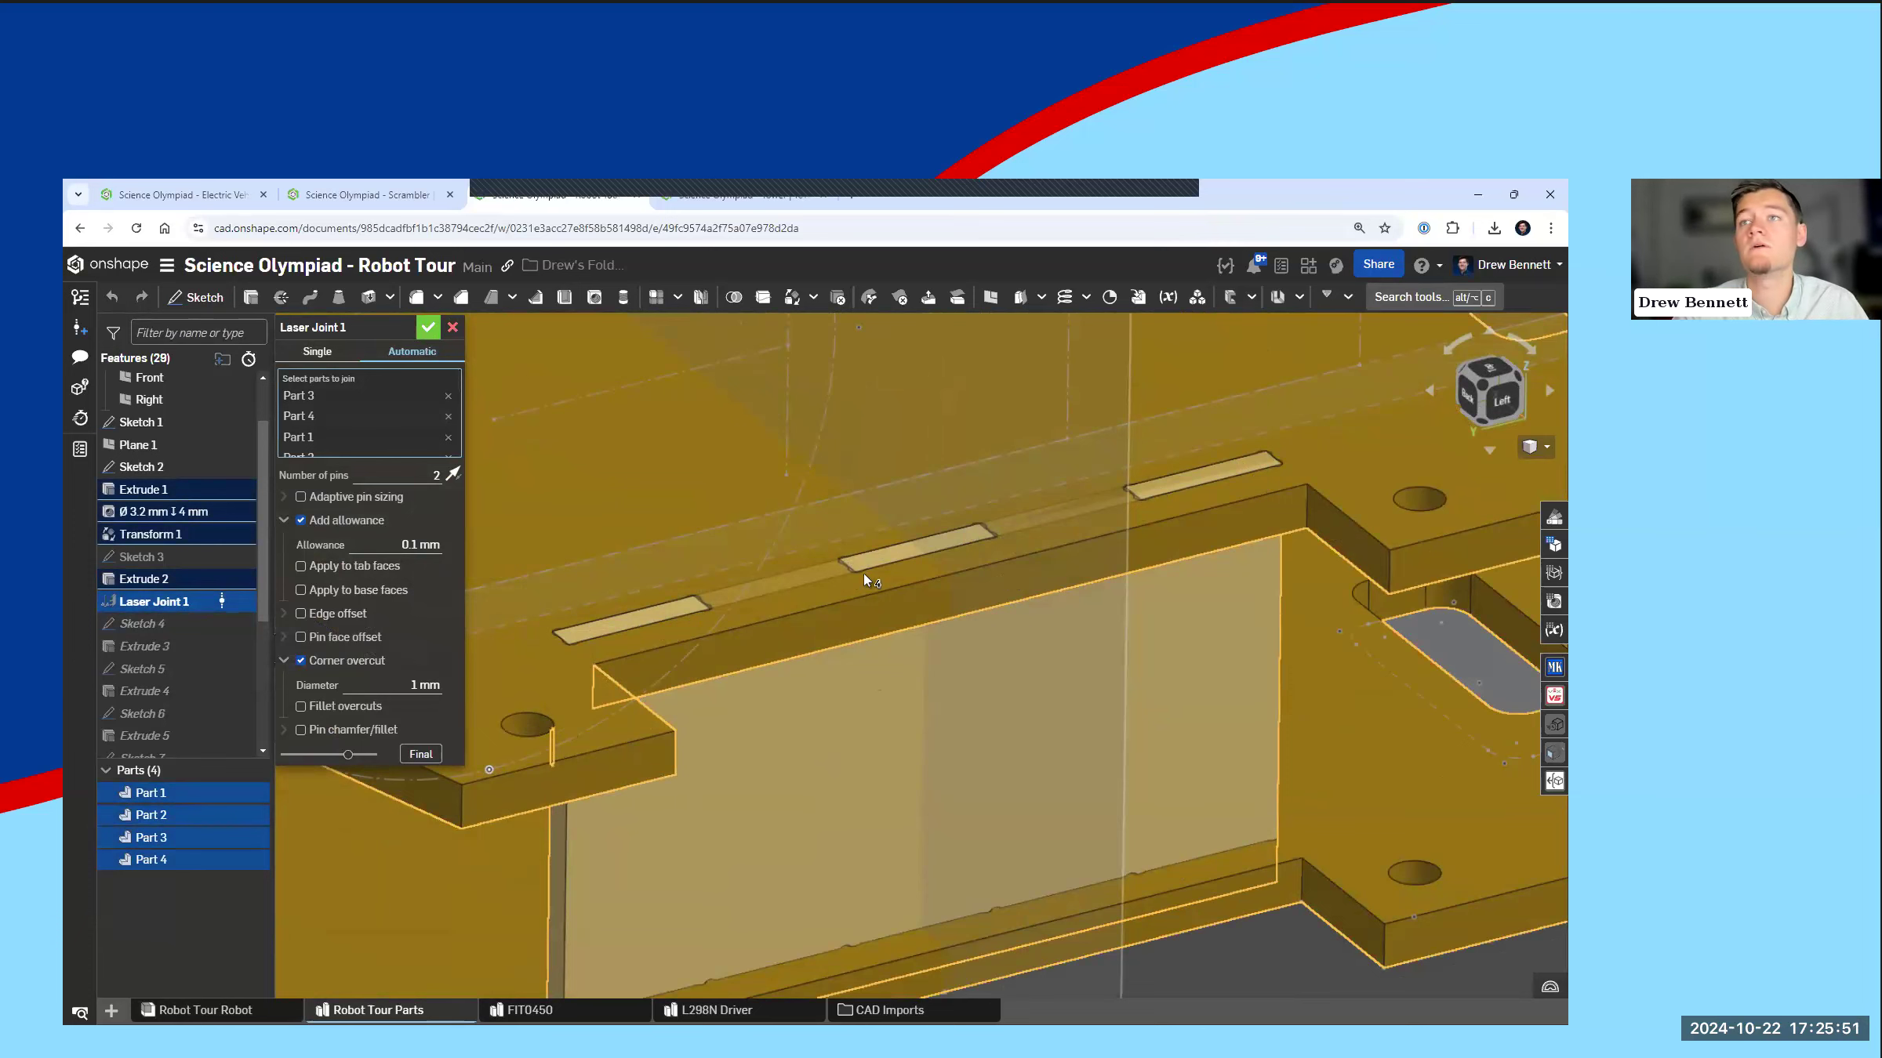
scroll(863, 573, "down", 3)
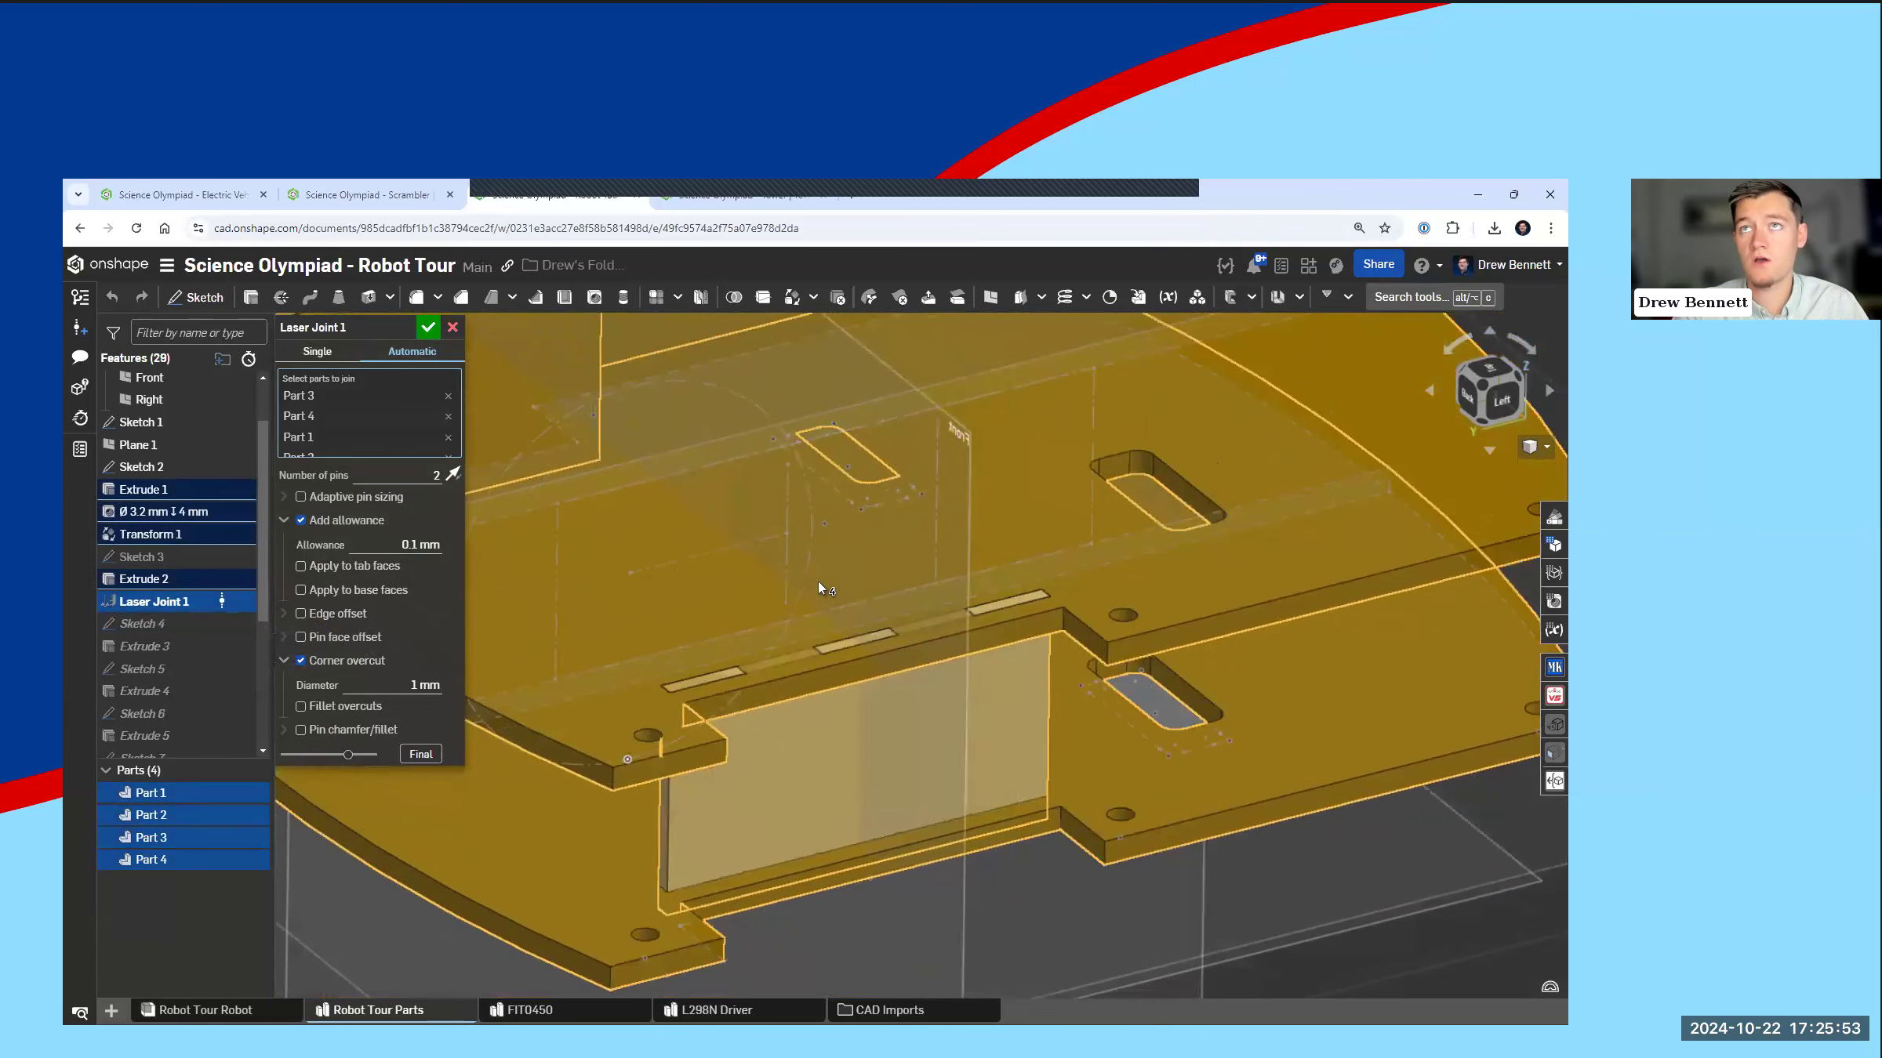
left_click(428, 327)
Step: Export the outer face of the motor mount plate (Part 3) as a DXF file named "Robot Tour Parts - Motor Mount"
scroll(678, 726, "down", 5)
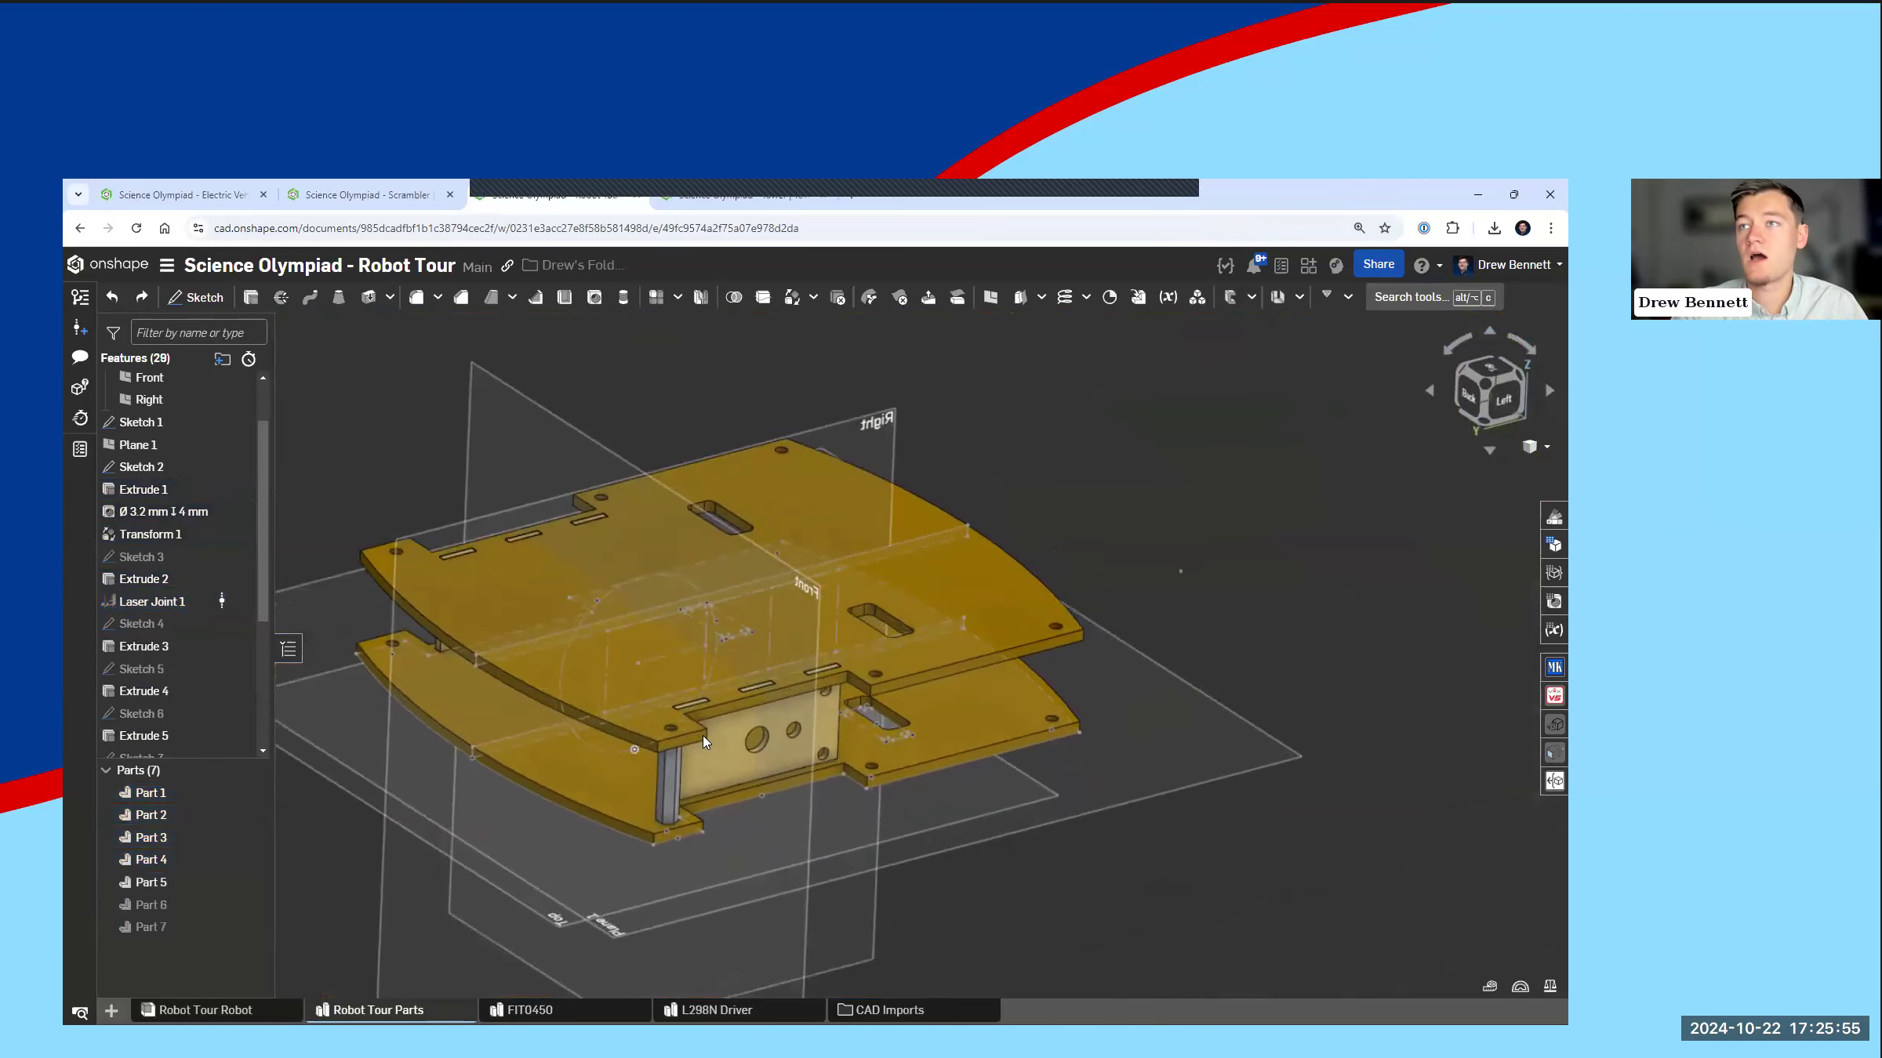
scroll(666, 694, "up", 5)
left_click(725, 740)
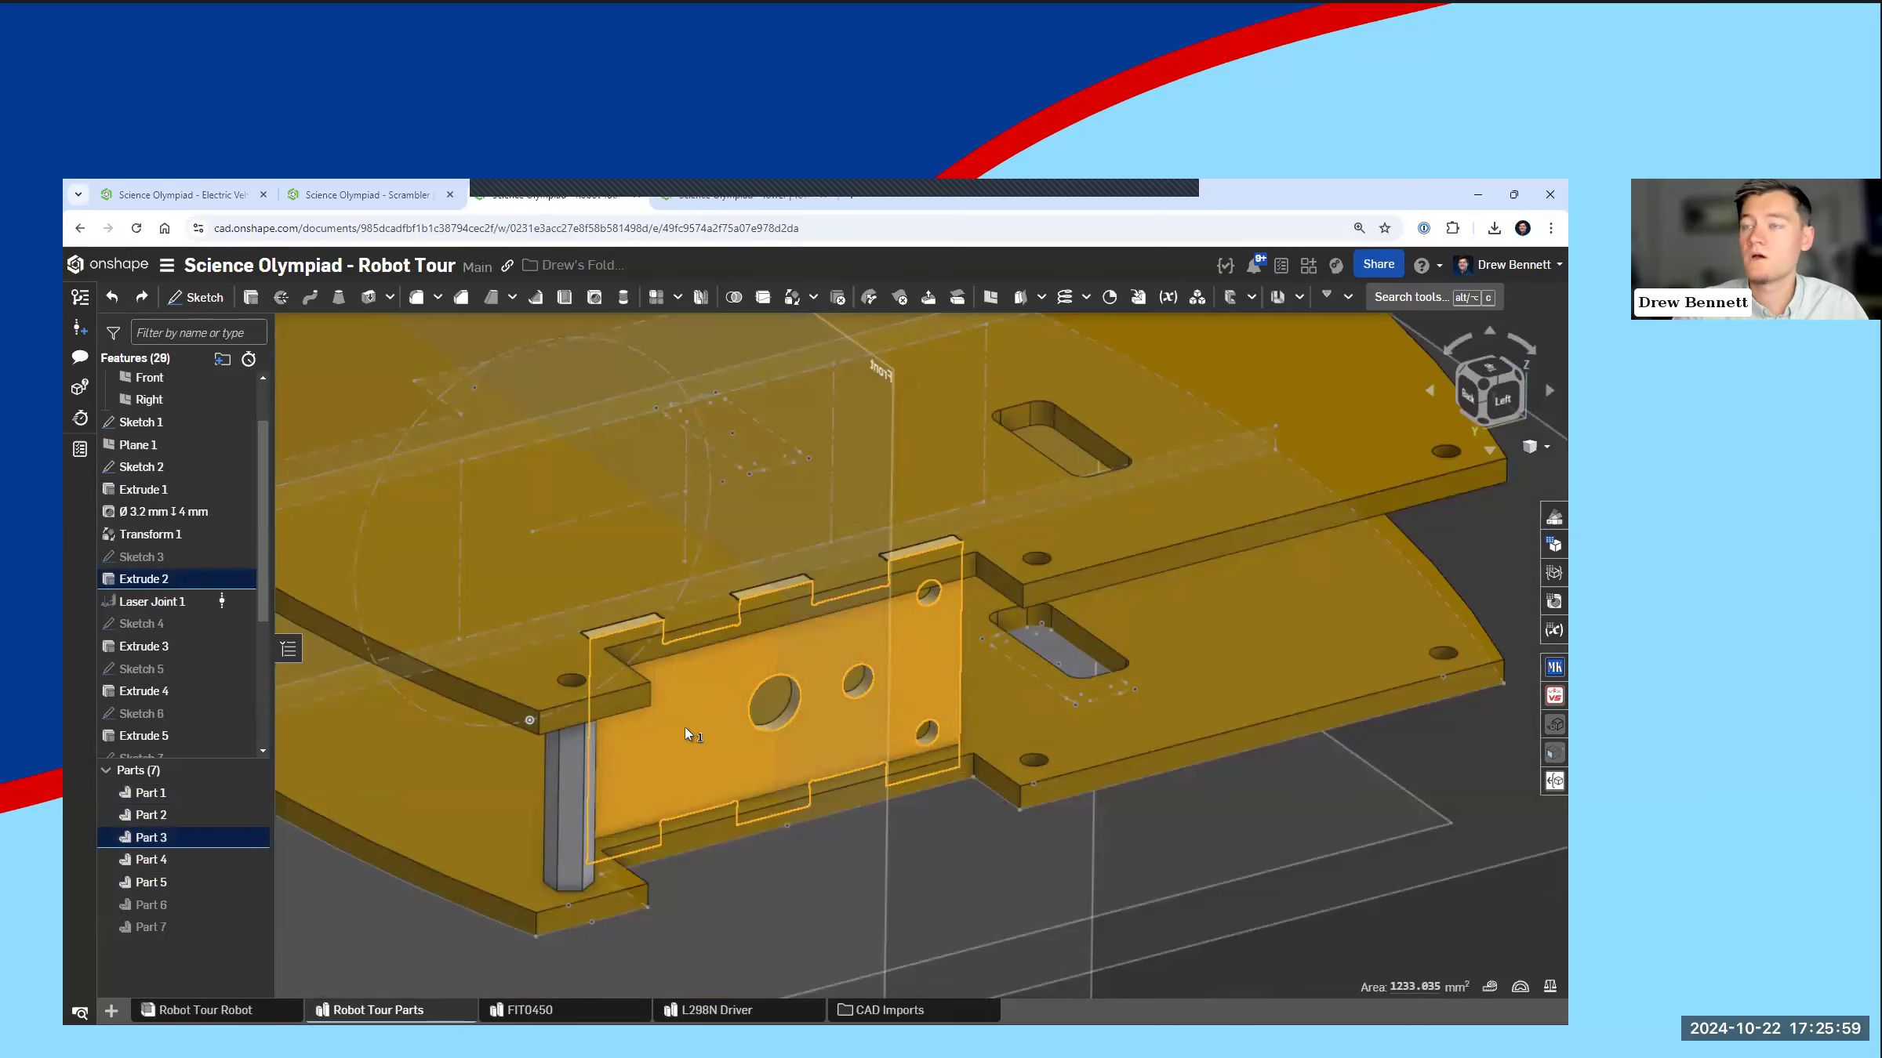
scroll(686, 730, "down", 5)
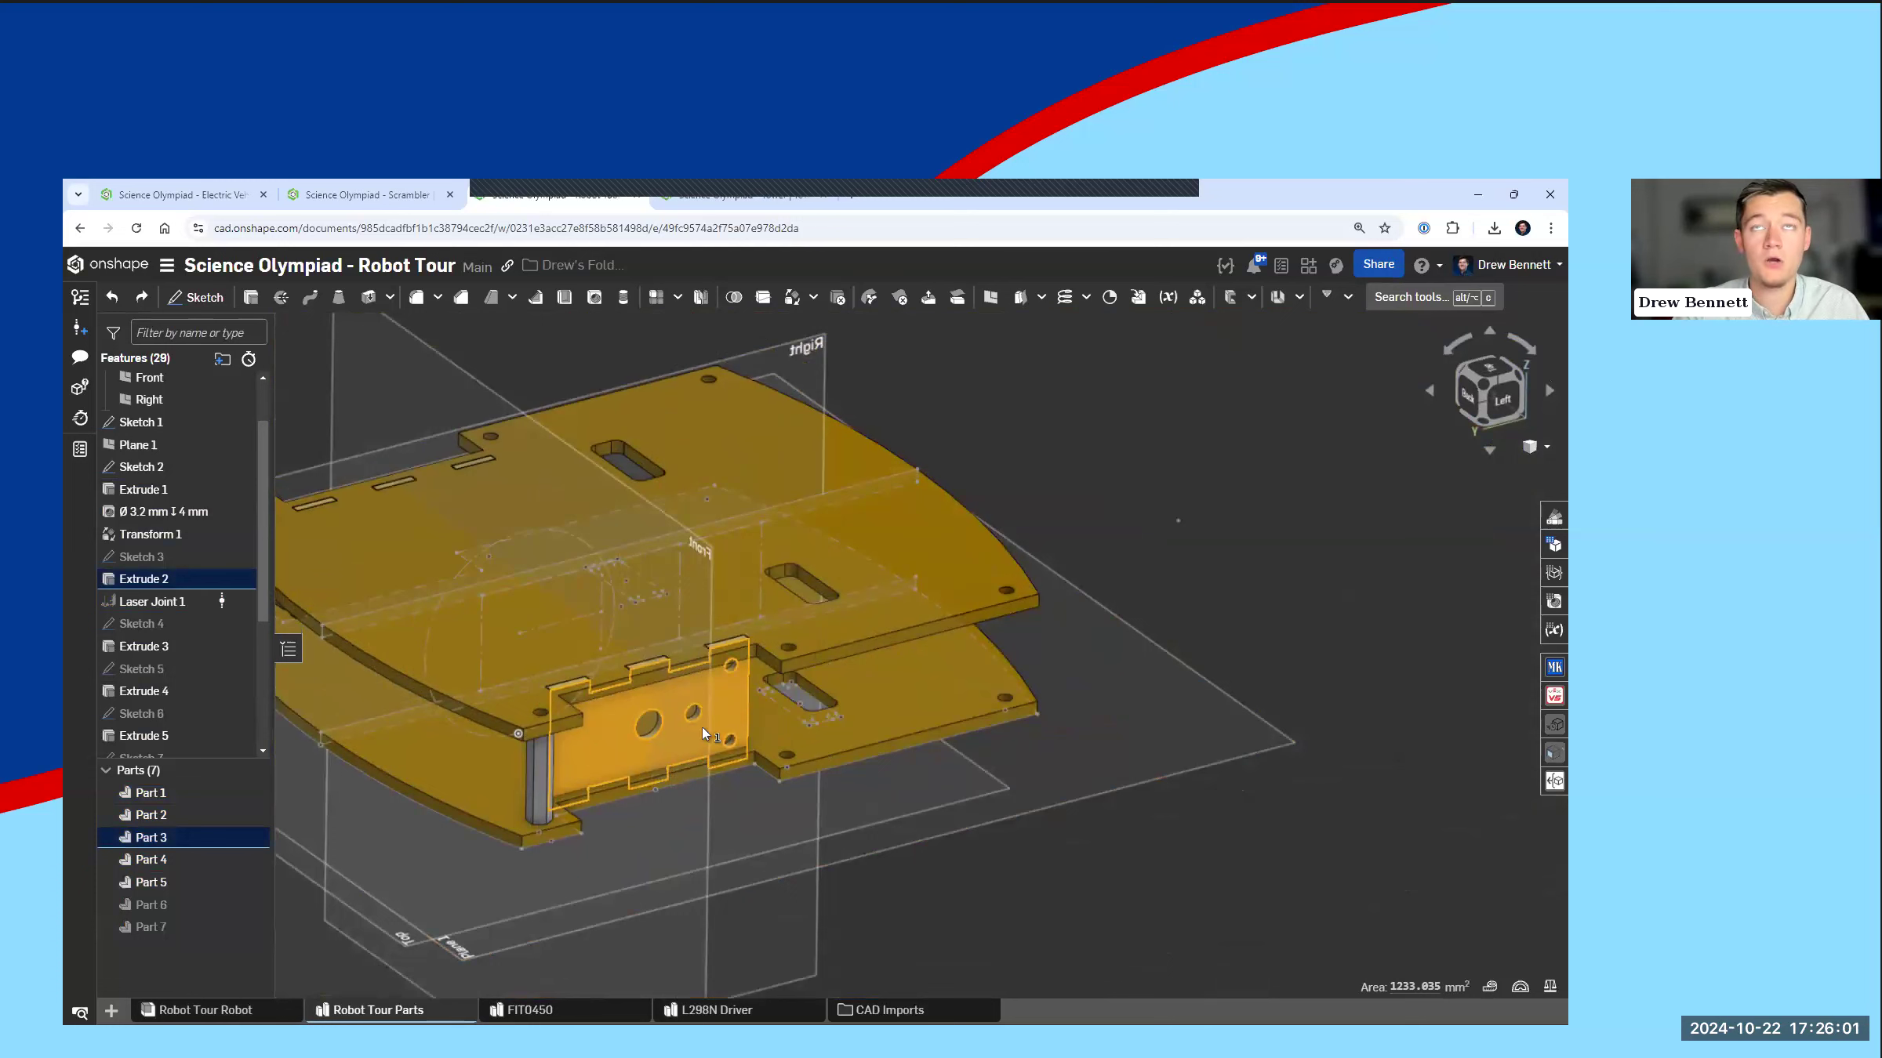
left_click(615, 731)
left_click(625, 727)
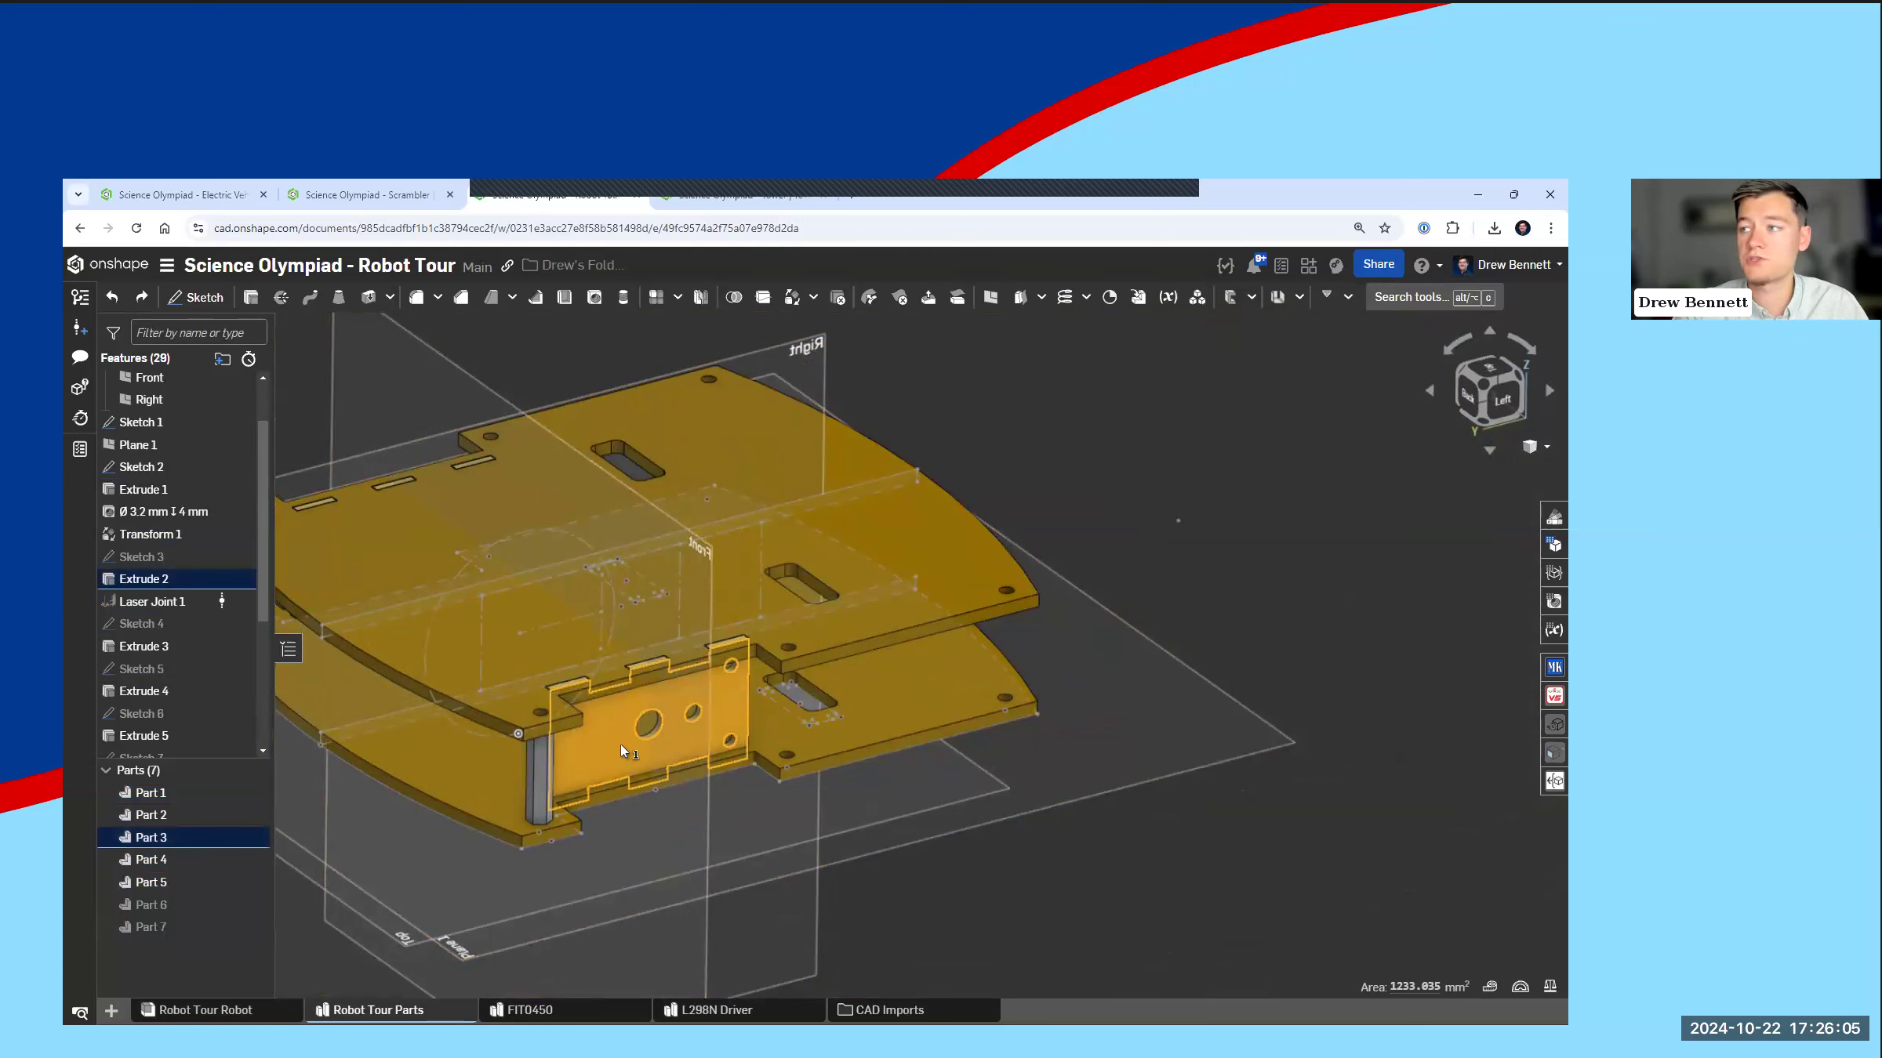
right_click(620, 744)
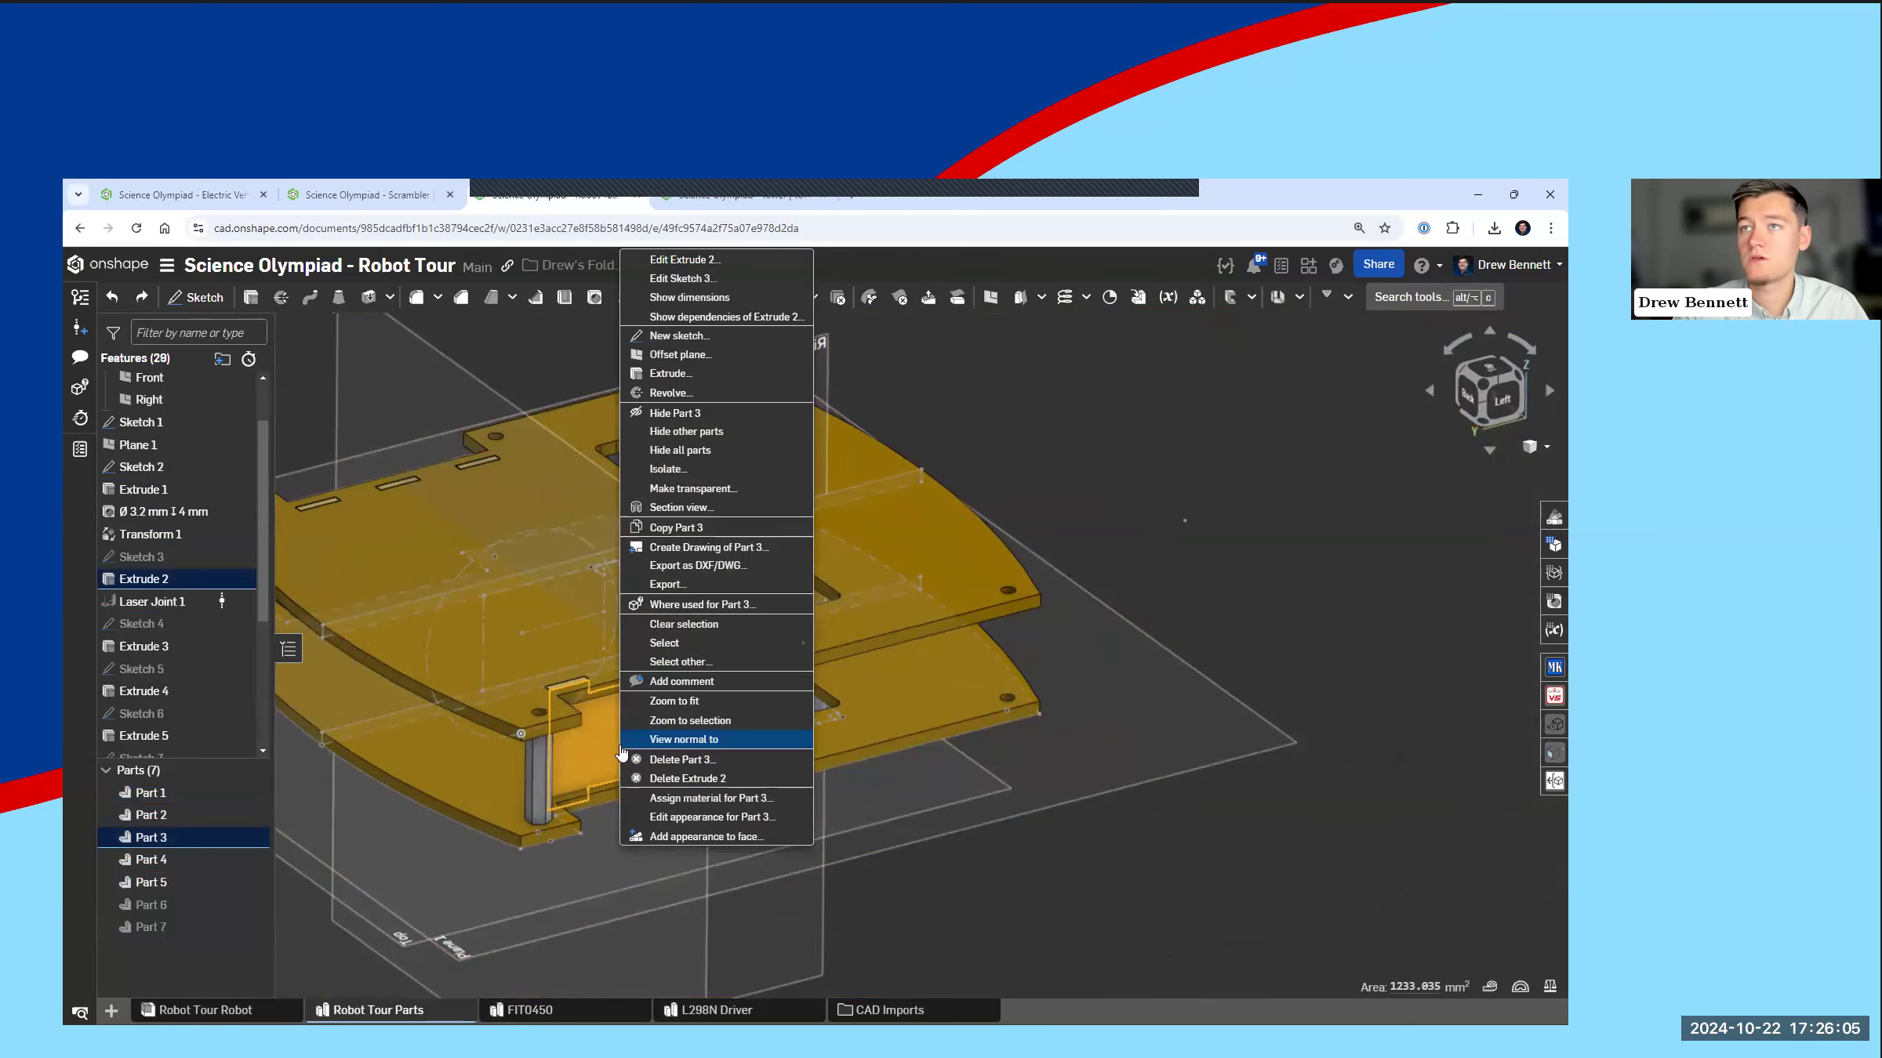
left_click(679, 567)
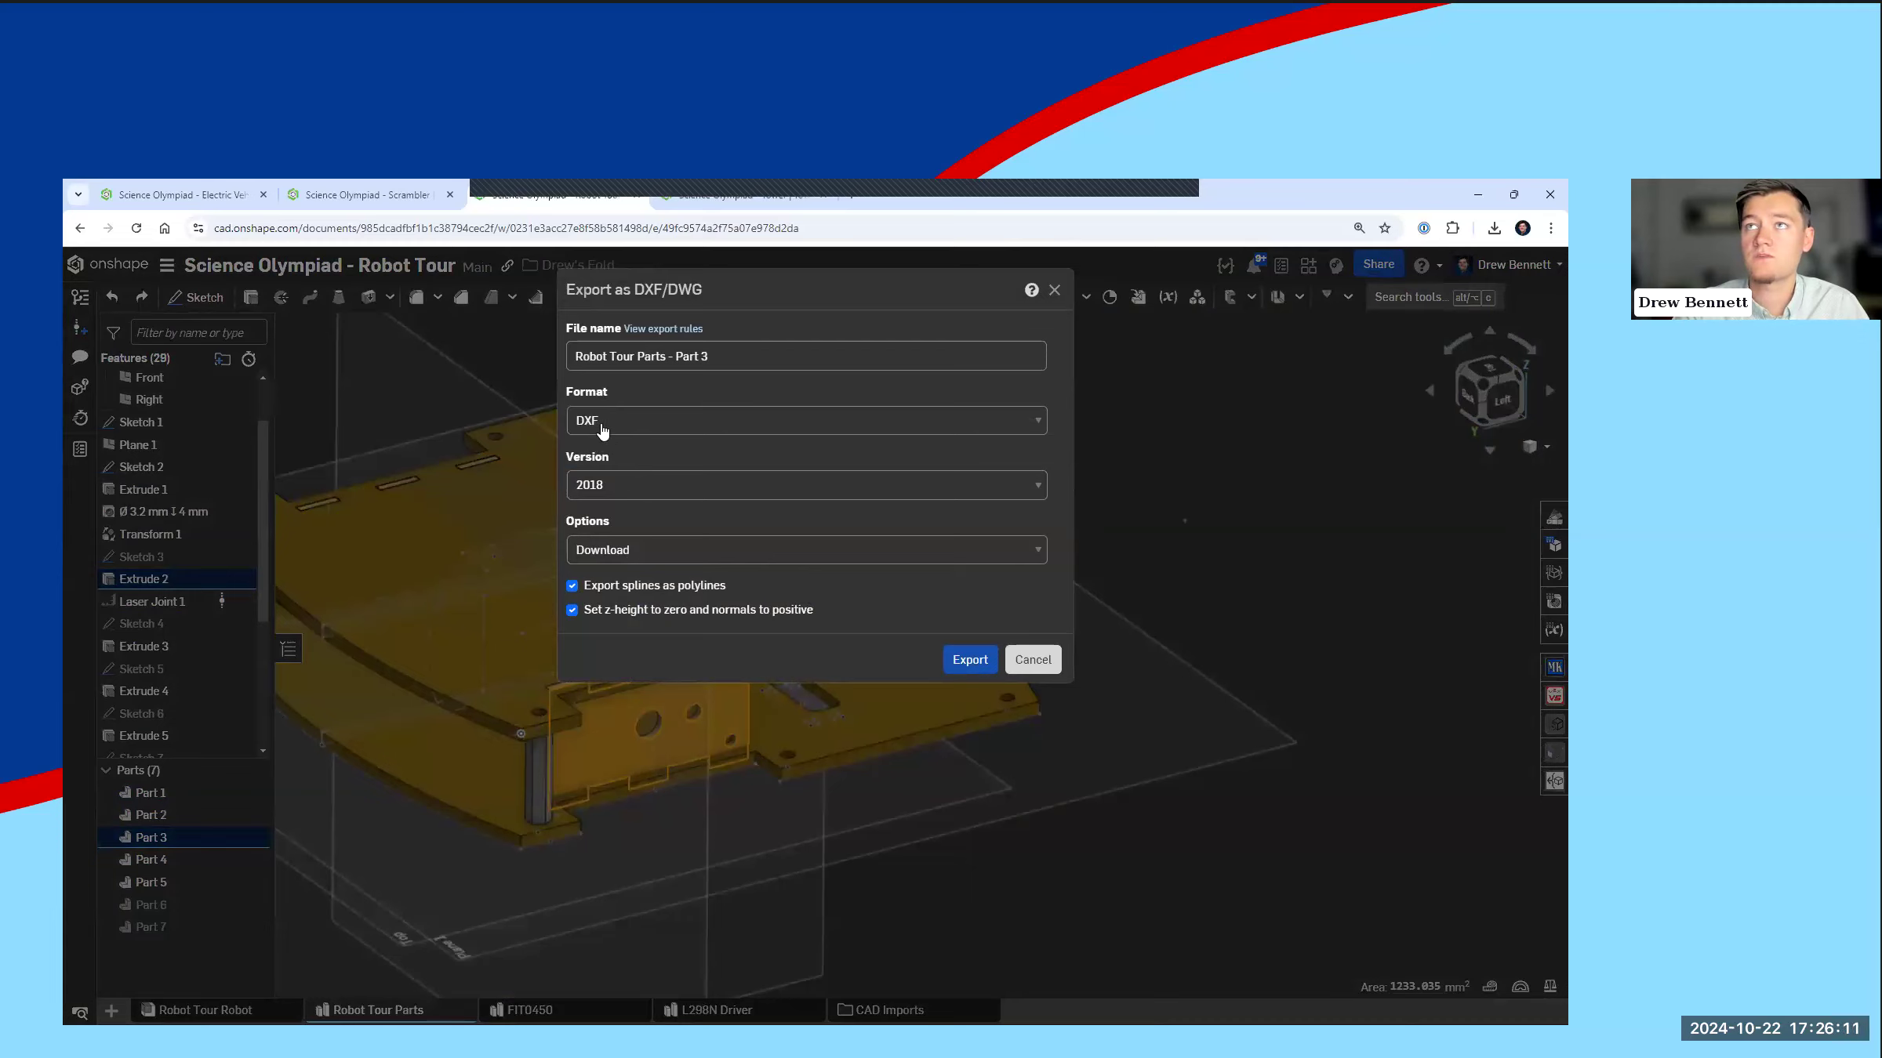
left_click_drag(712, 357, 678, 358)
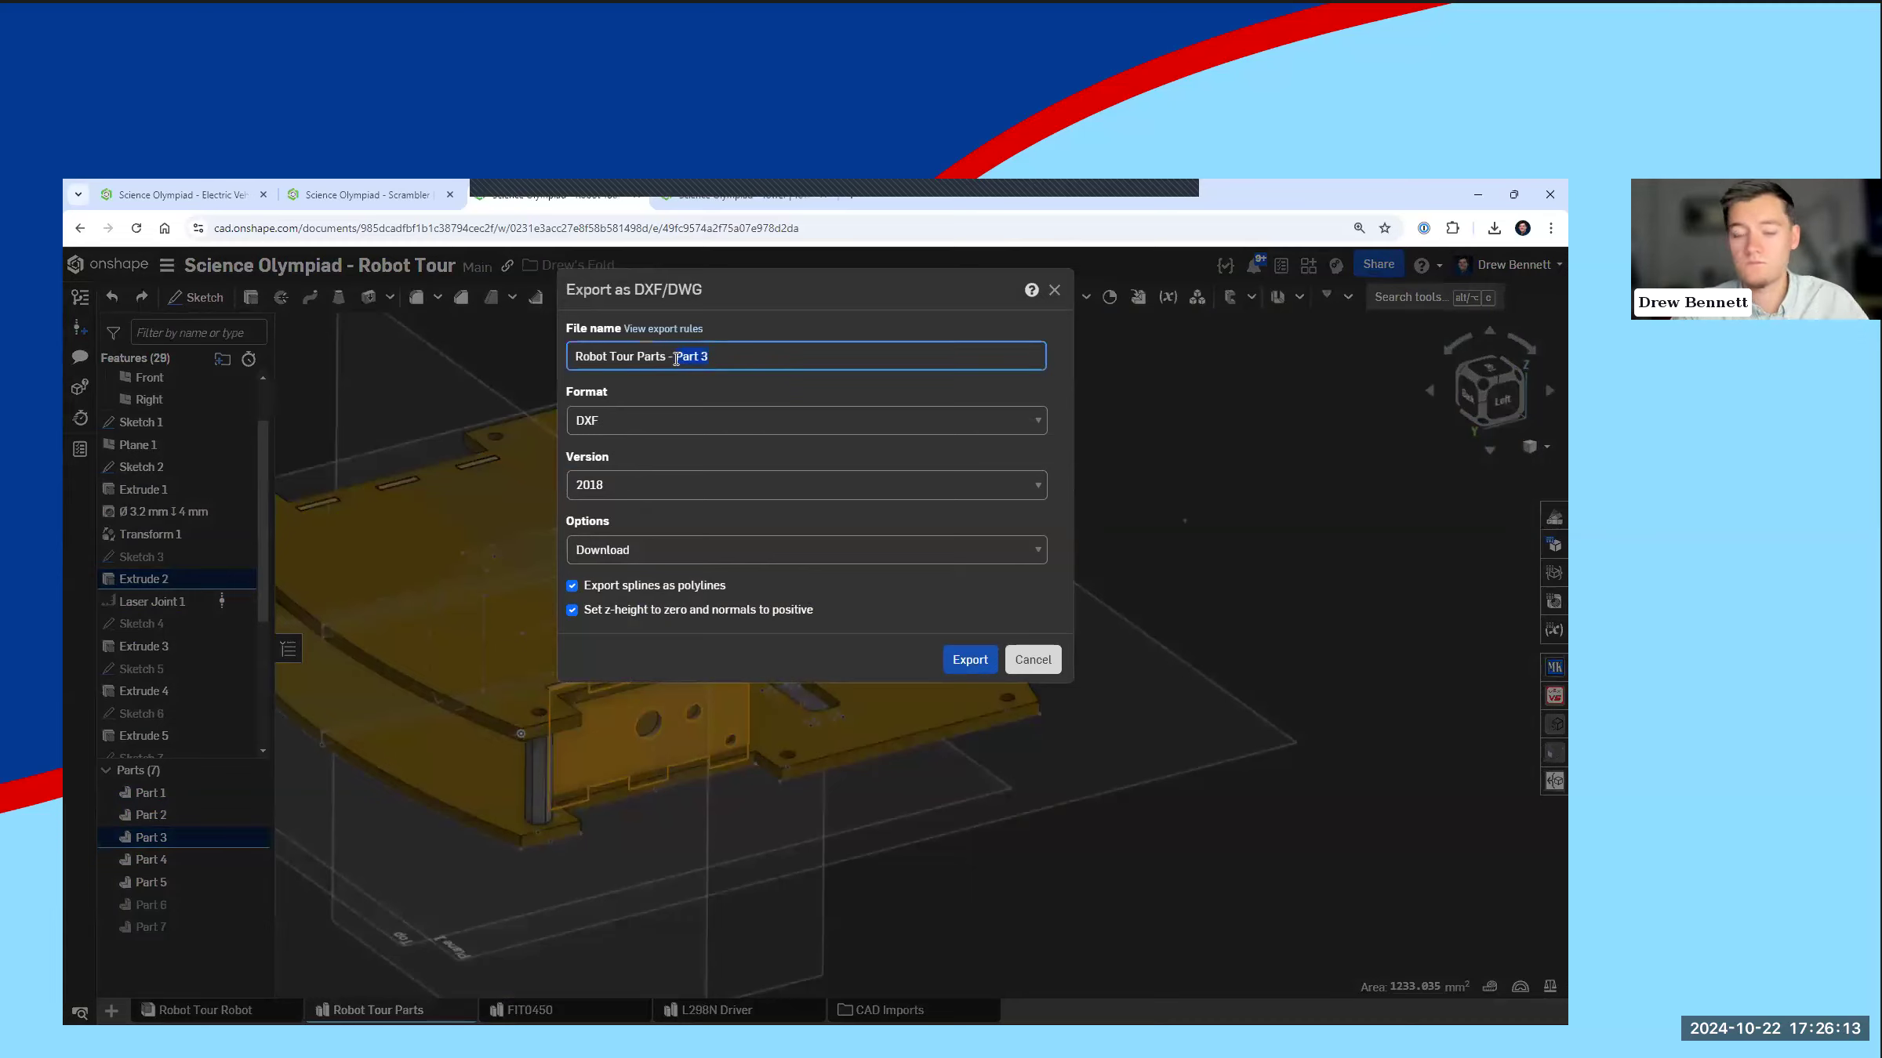
type("Motor Mount")
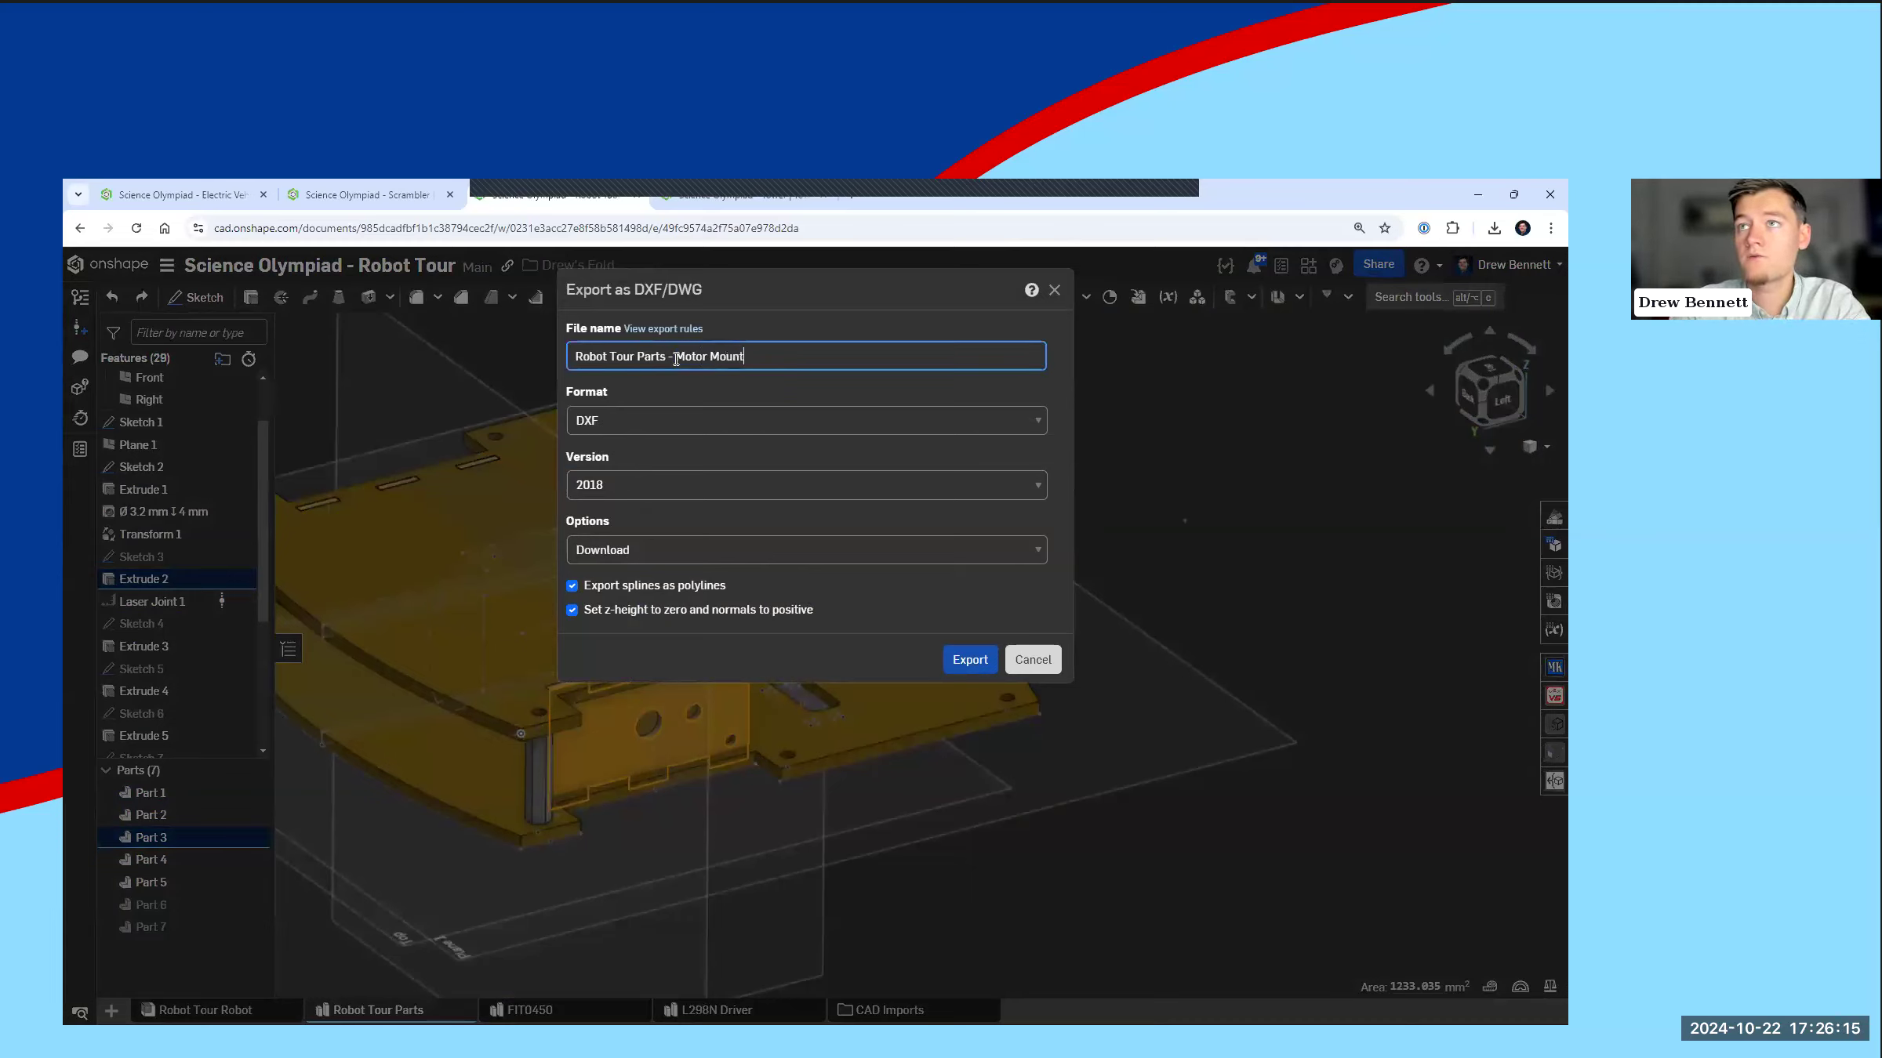
left_click(970, 661)
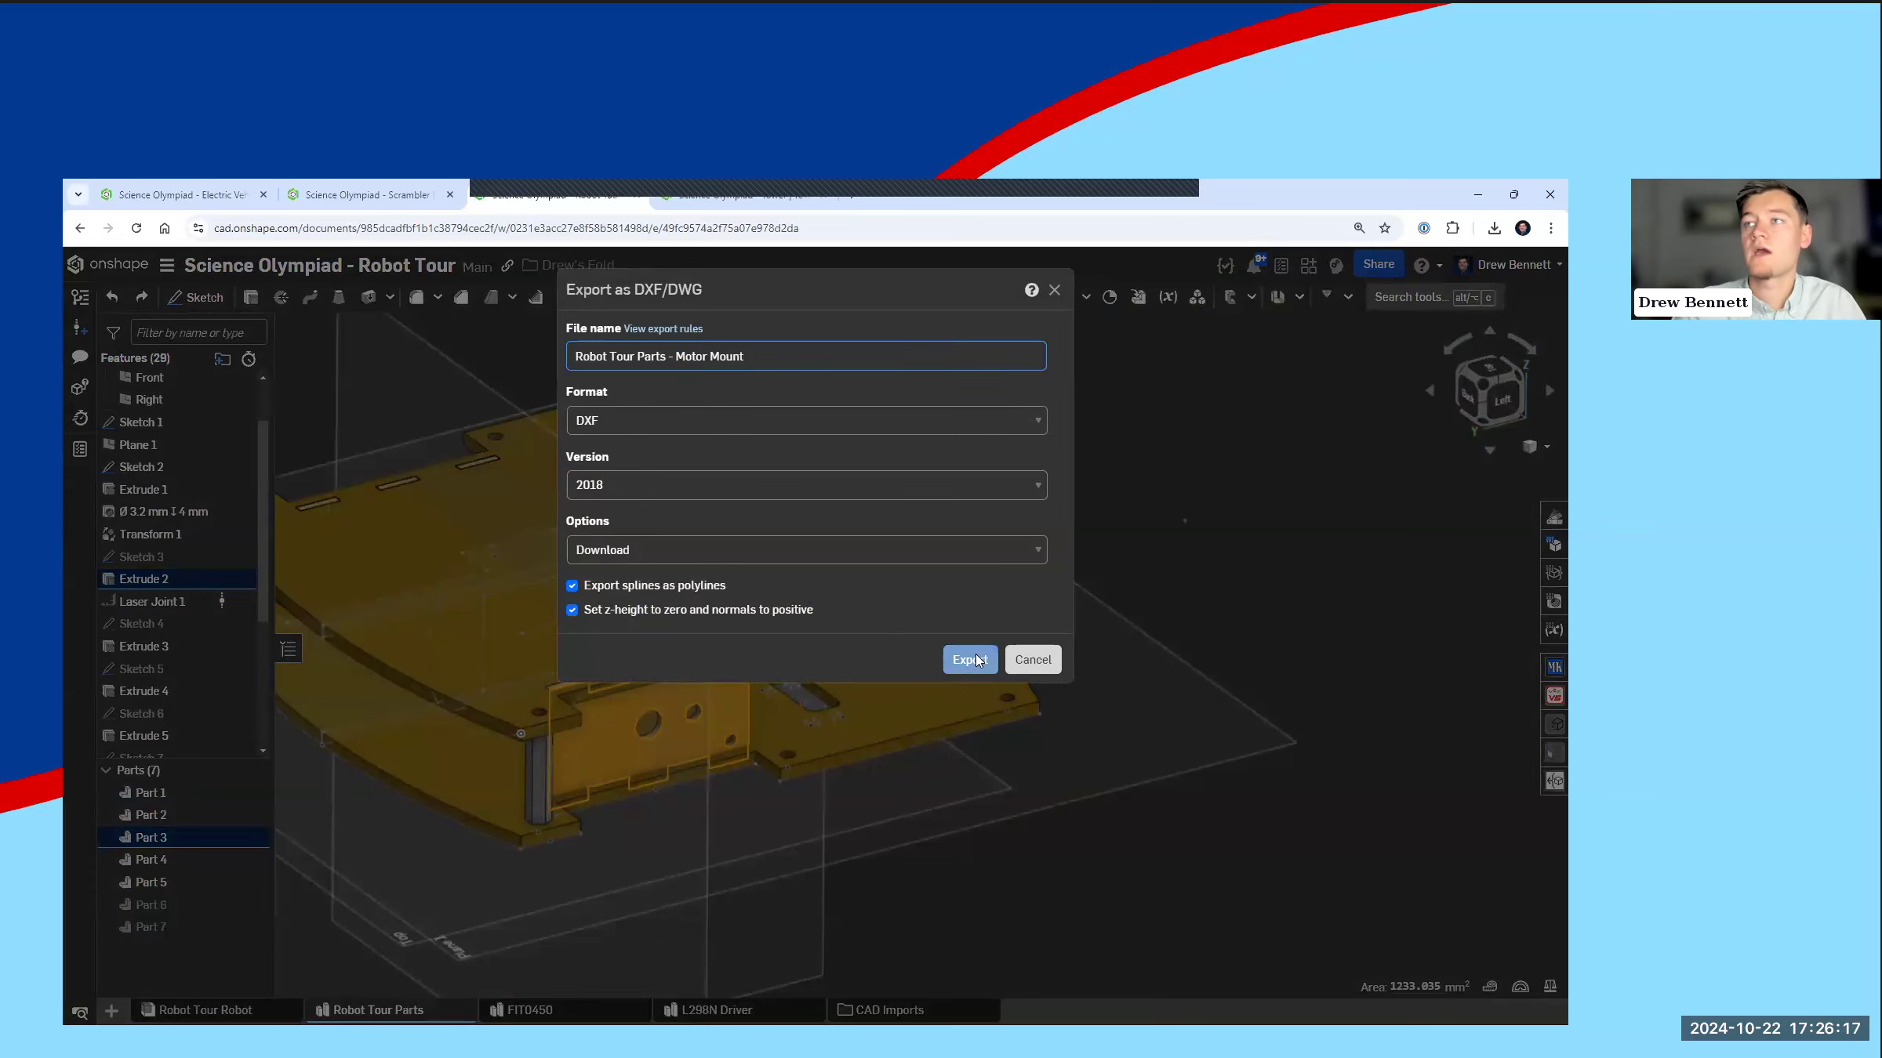
Step: Check the browser's recent downloads for the exported DXF file, and clear the face selection
left_click(1494, 229)
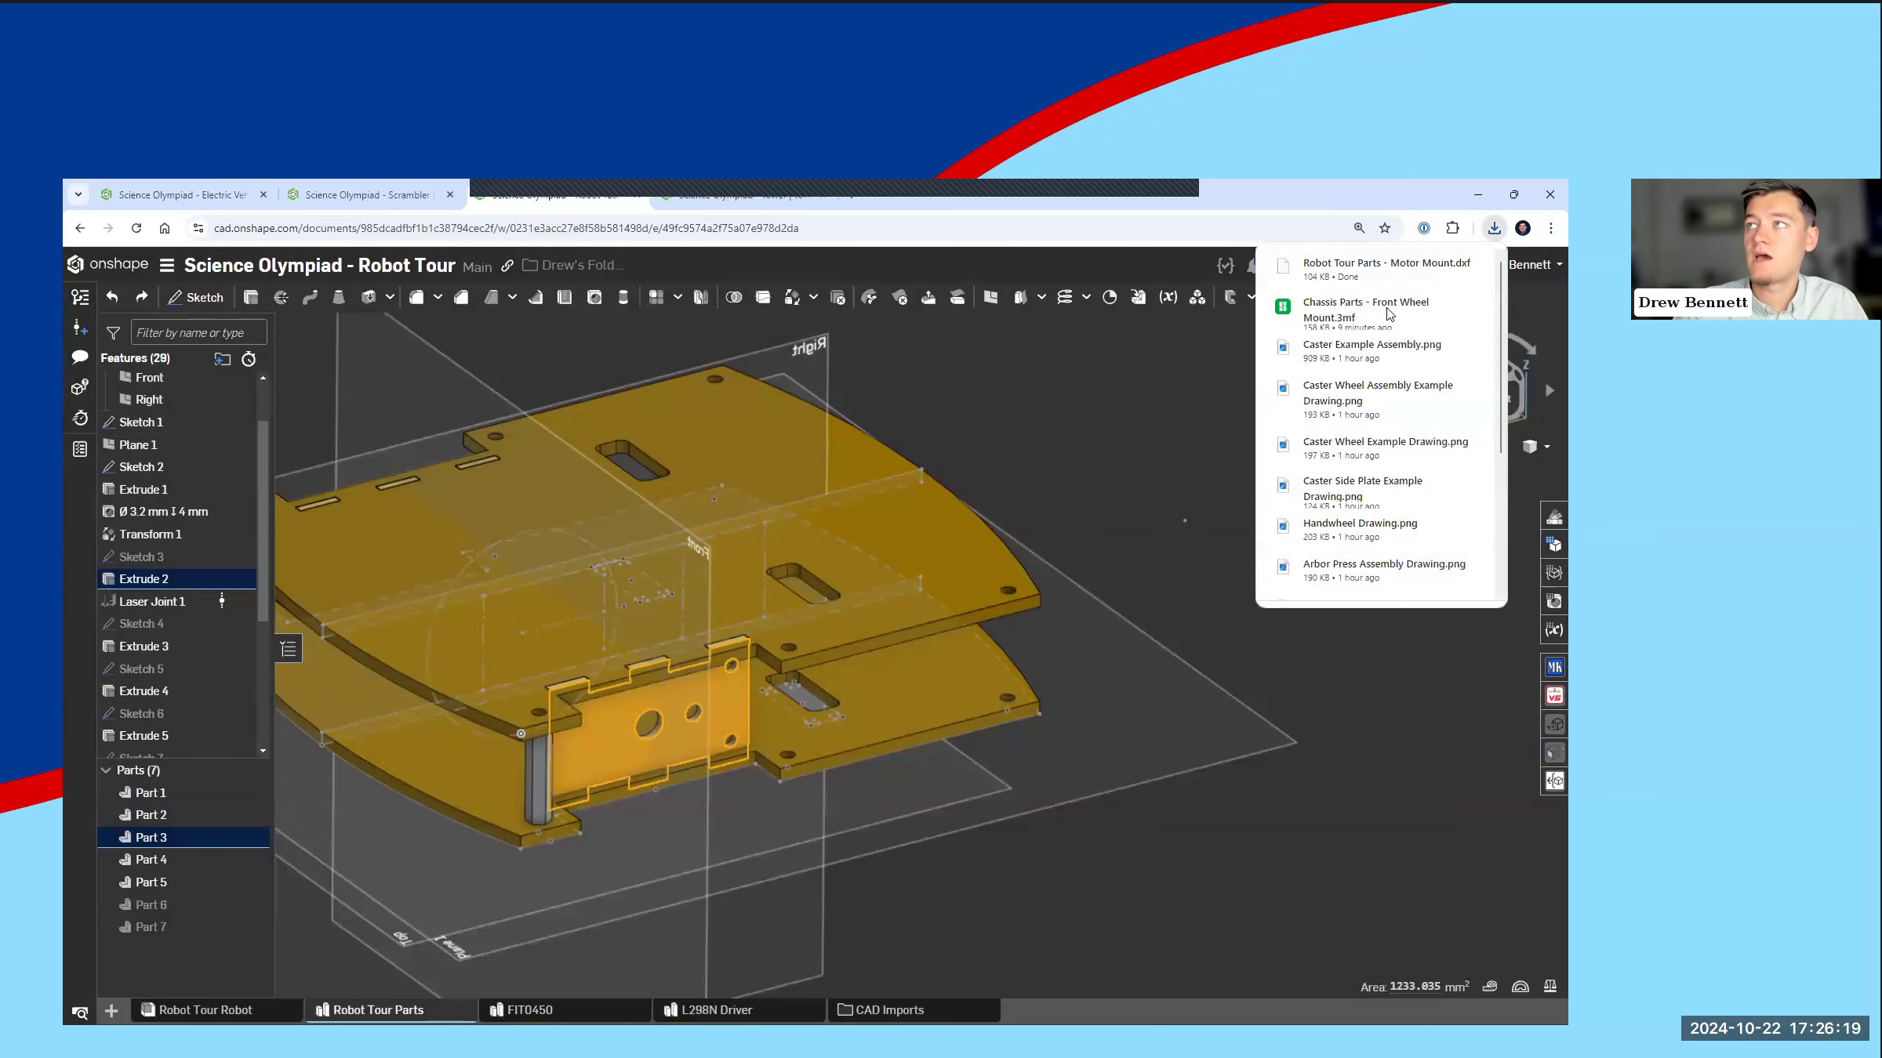
left_click(1160, 492)
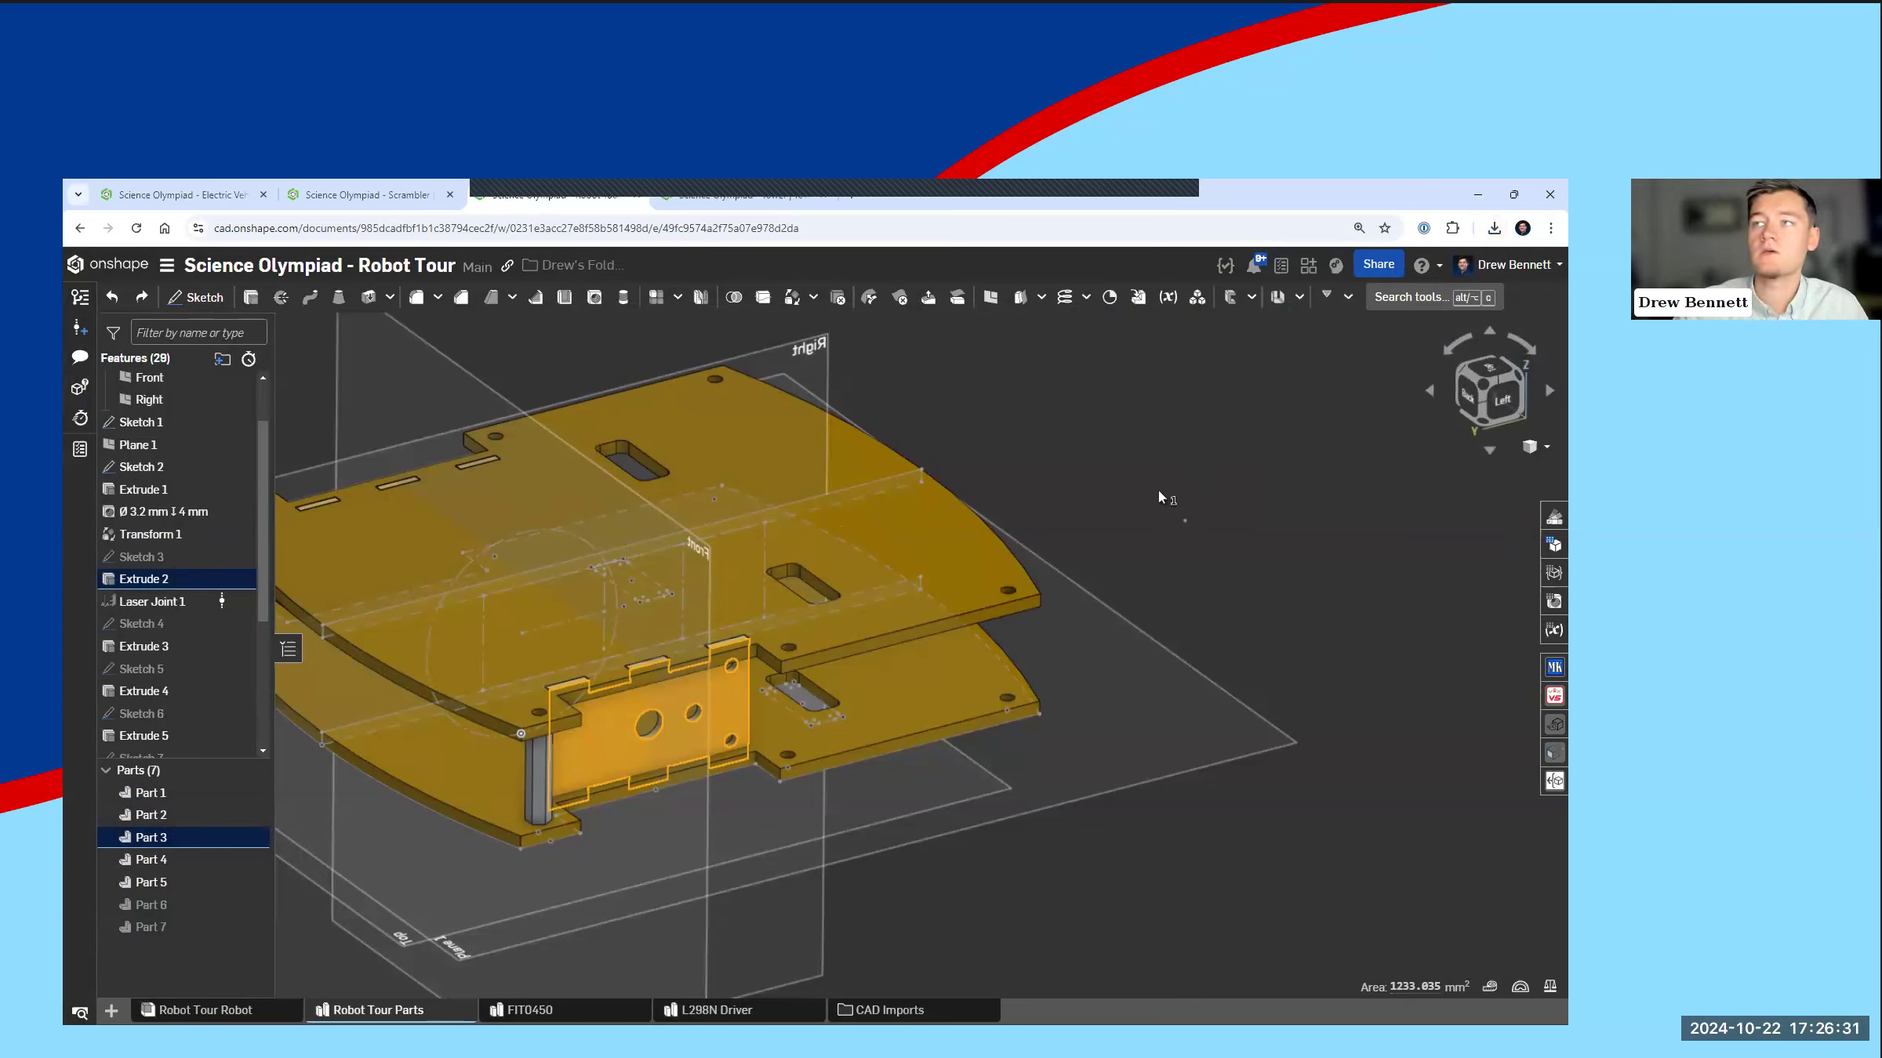
left_click(1159, 493)
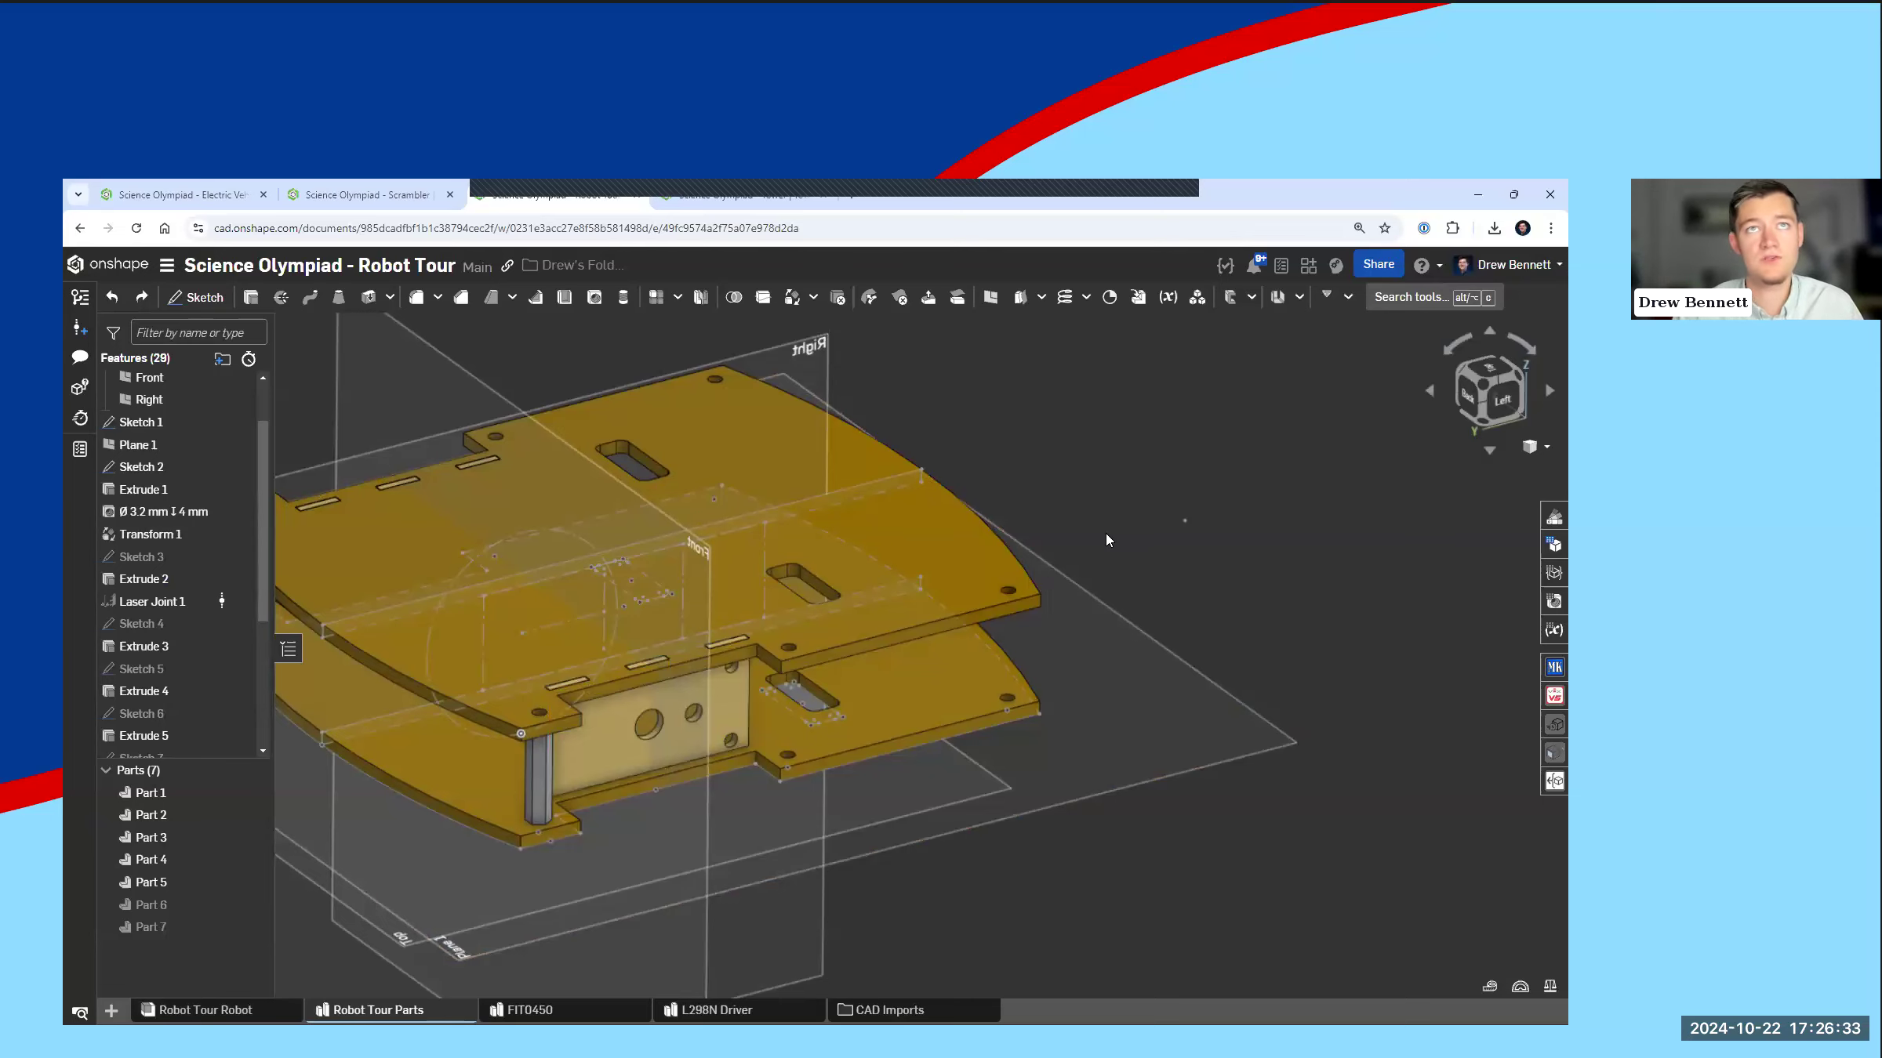
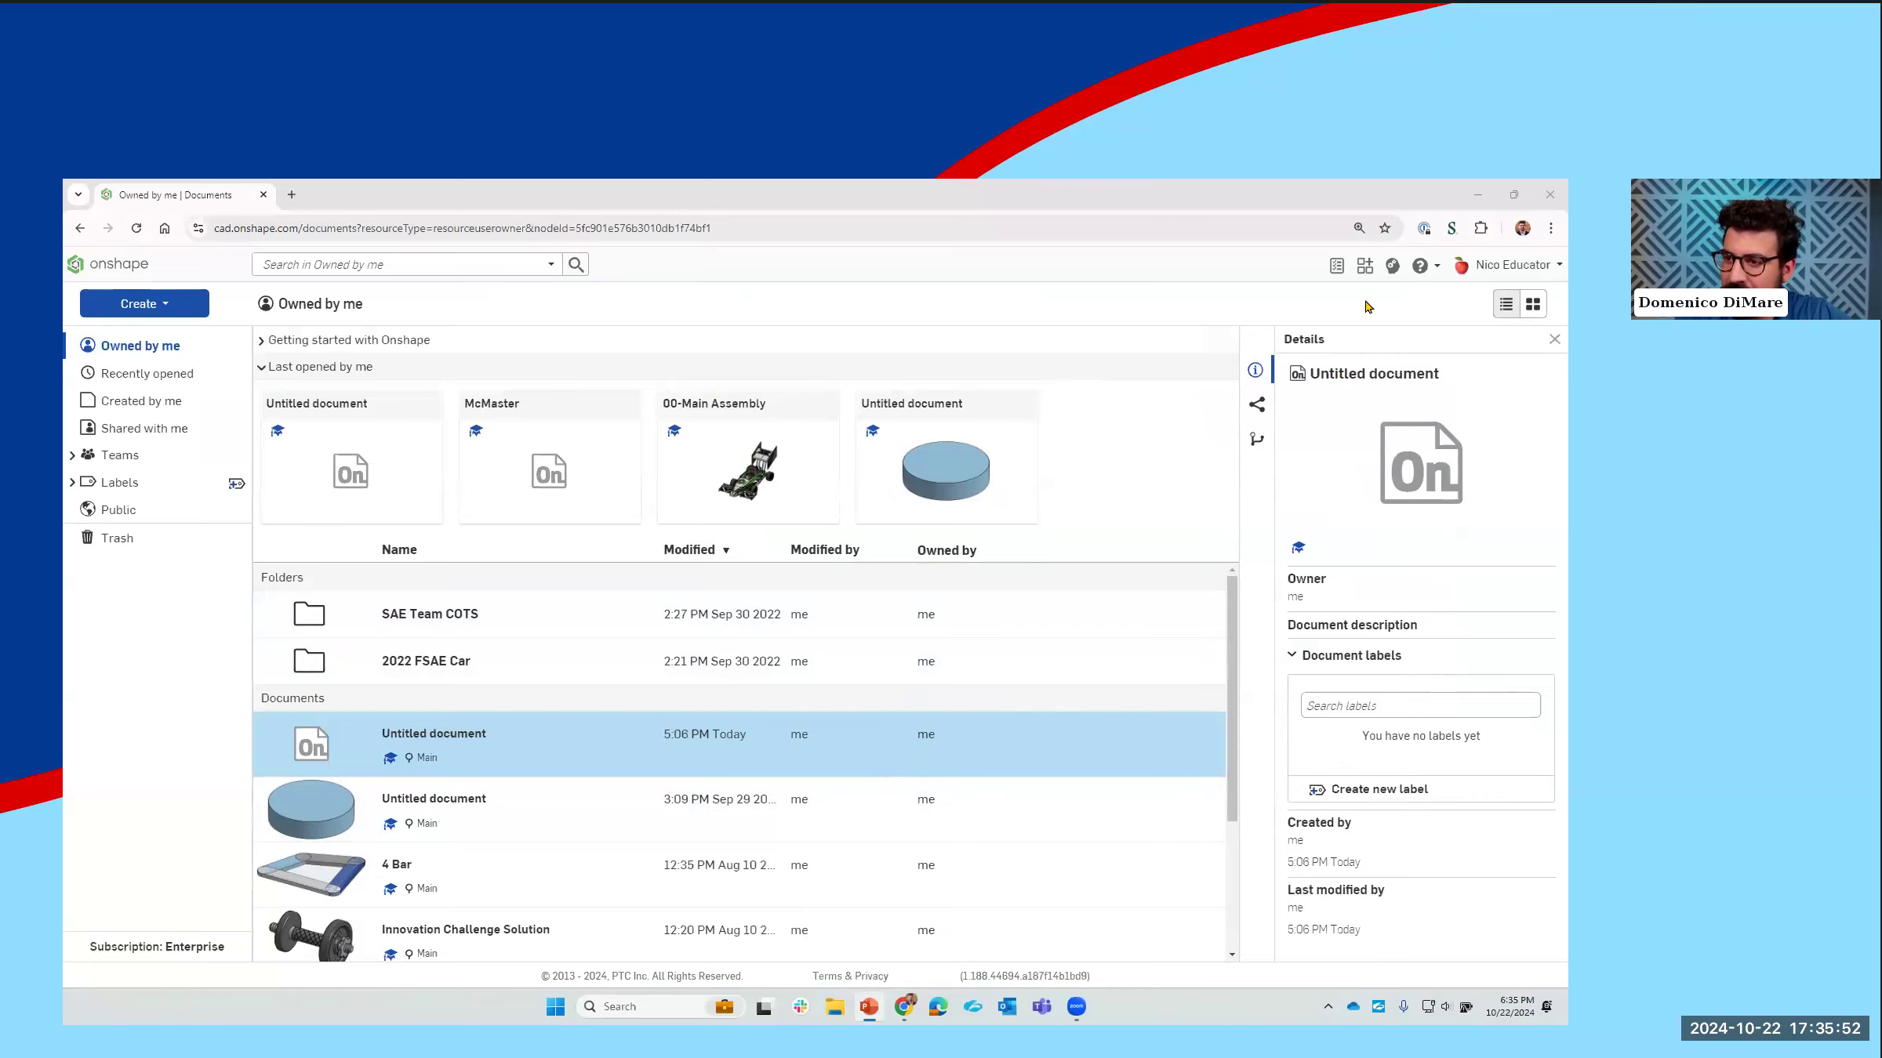
Step: Open the Onshape Learning Center's learning pathways and view the Onshape Fundamentals pathway's list of courses
left_click(1393, 267)
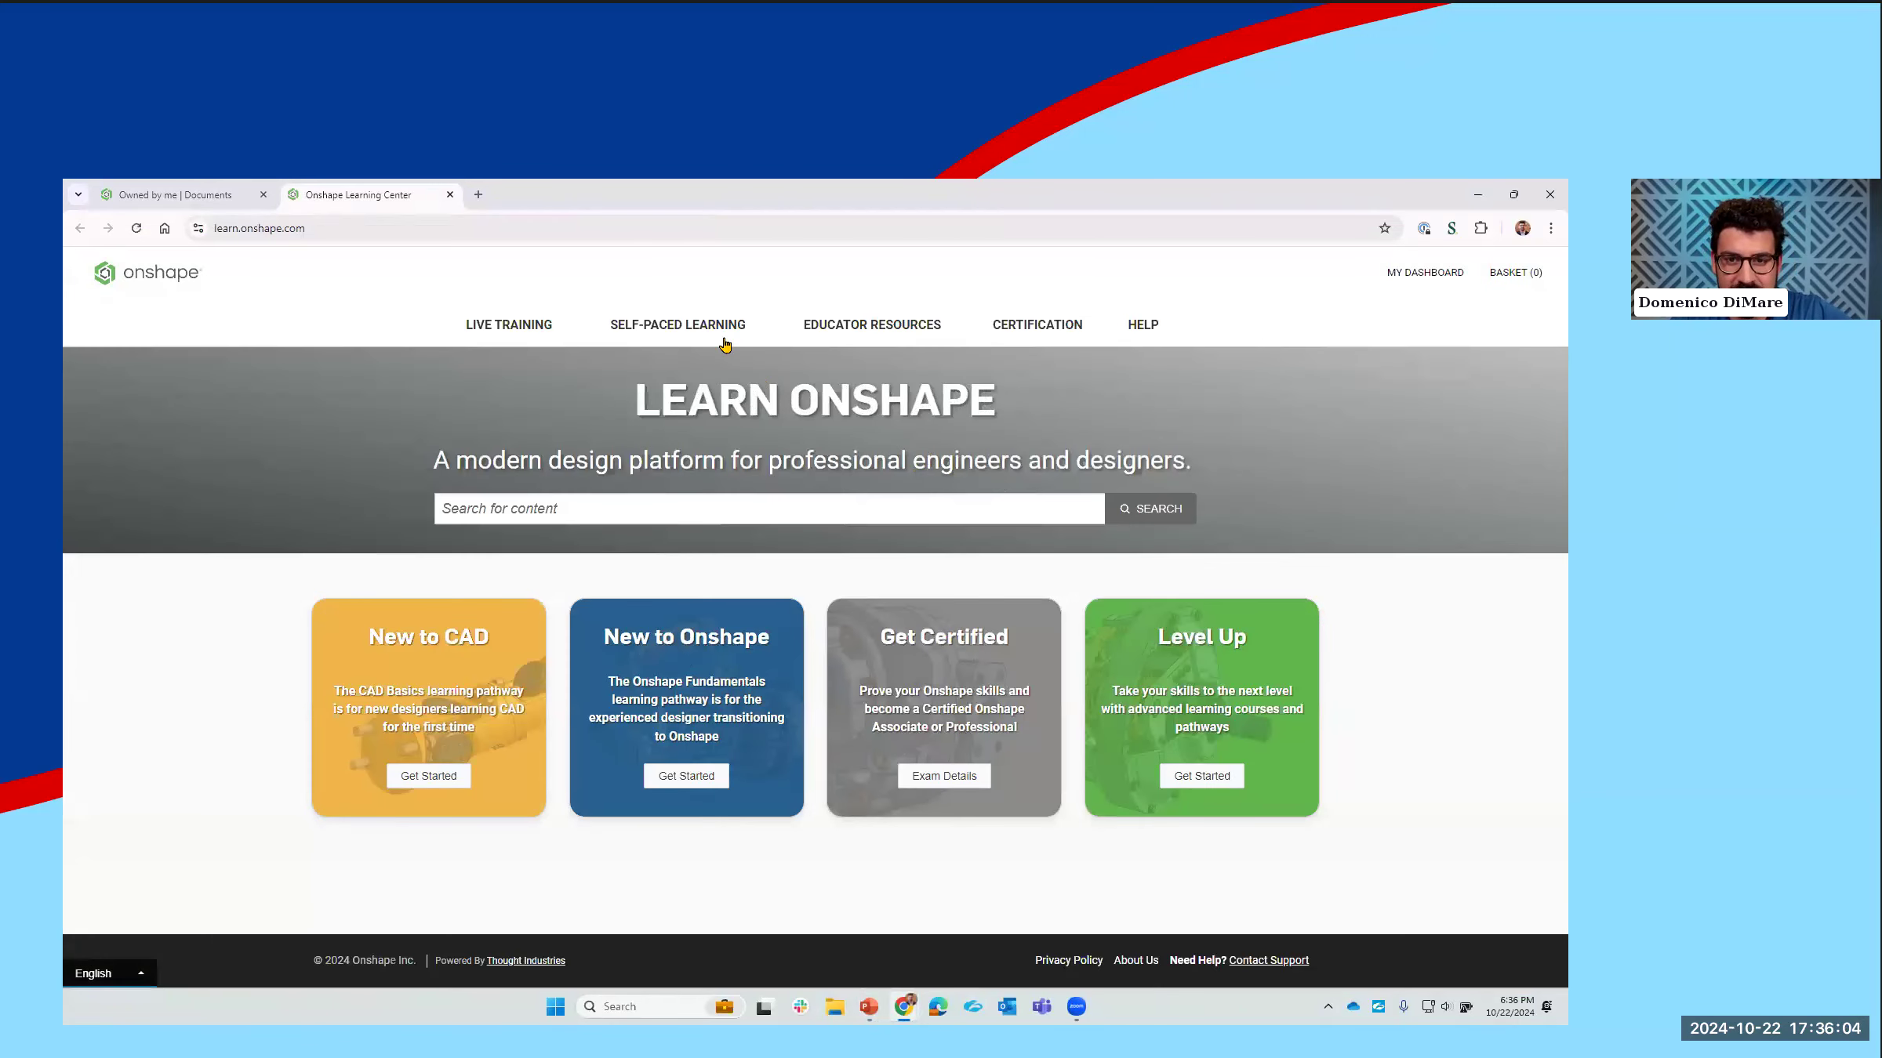
mouse_move(722, 337)
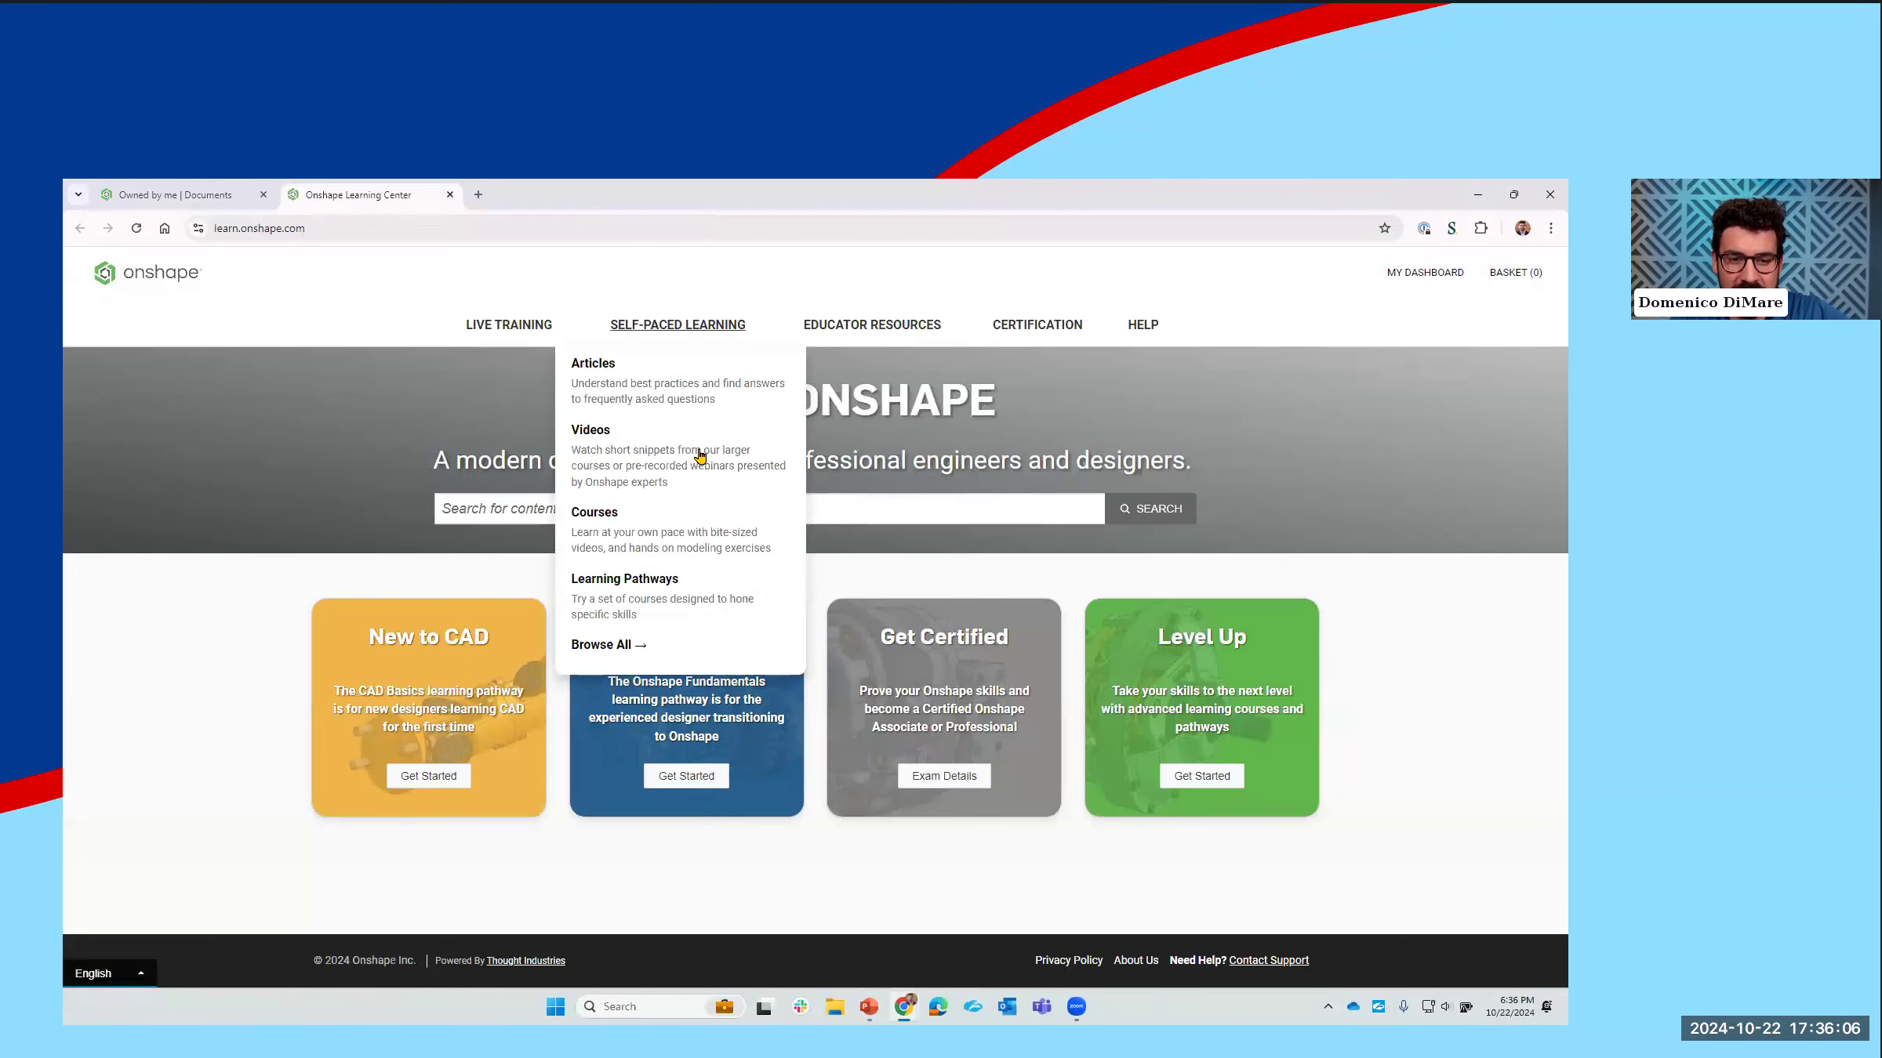
left_click(653, 582)
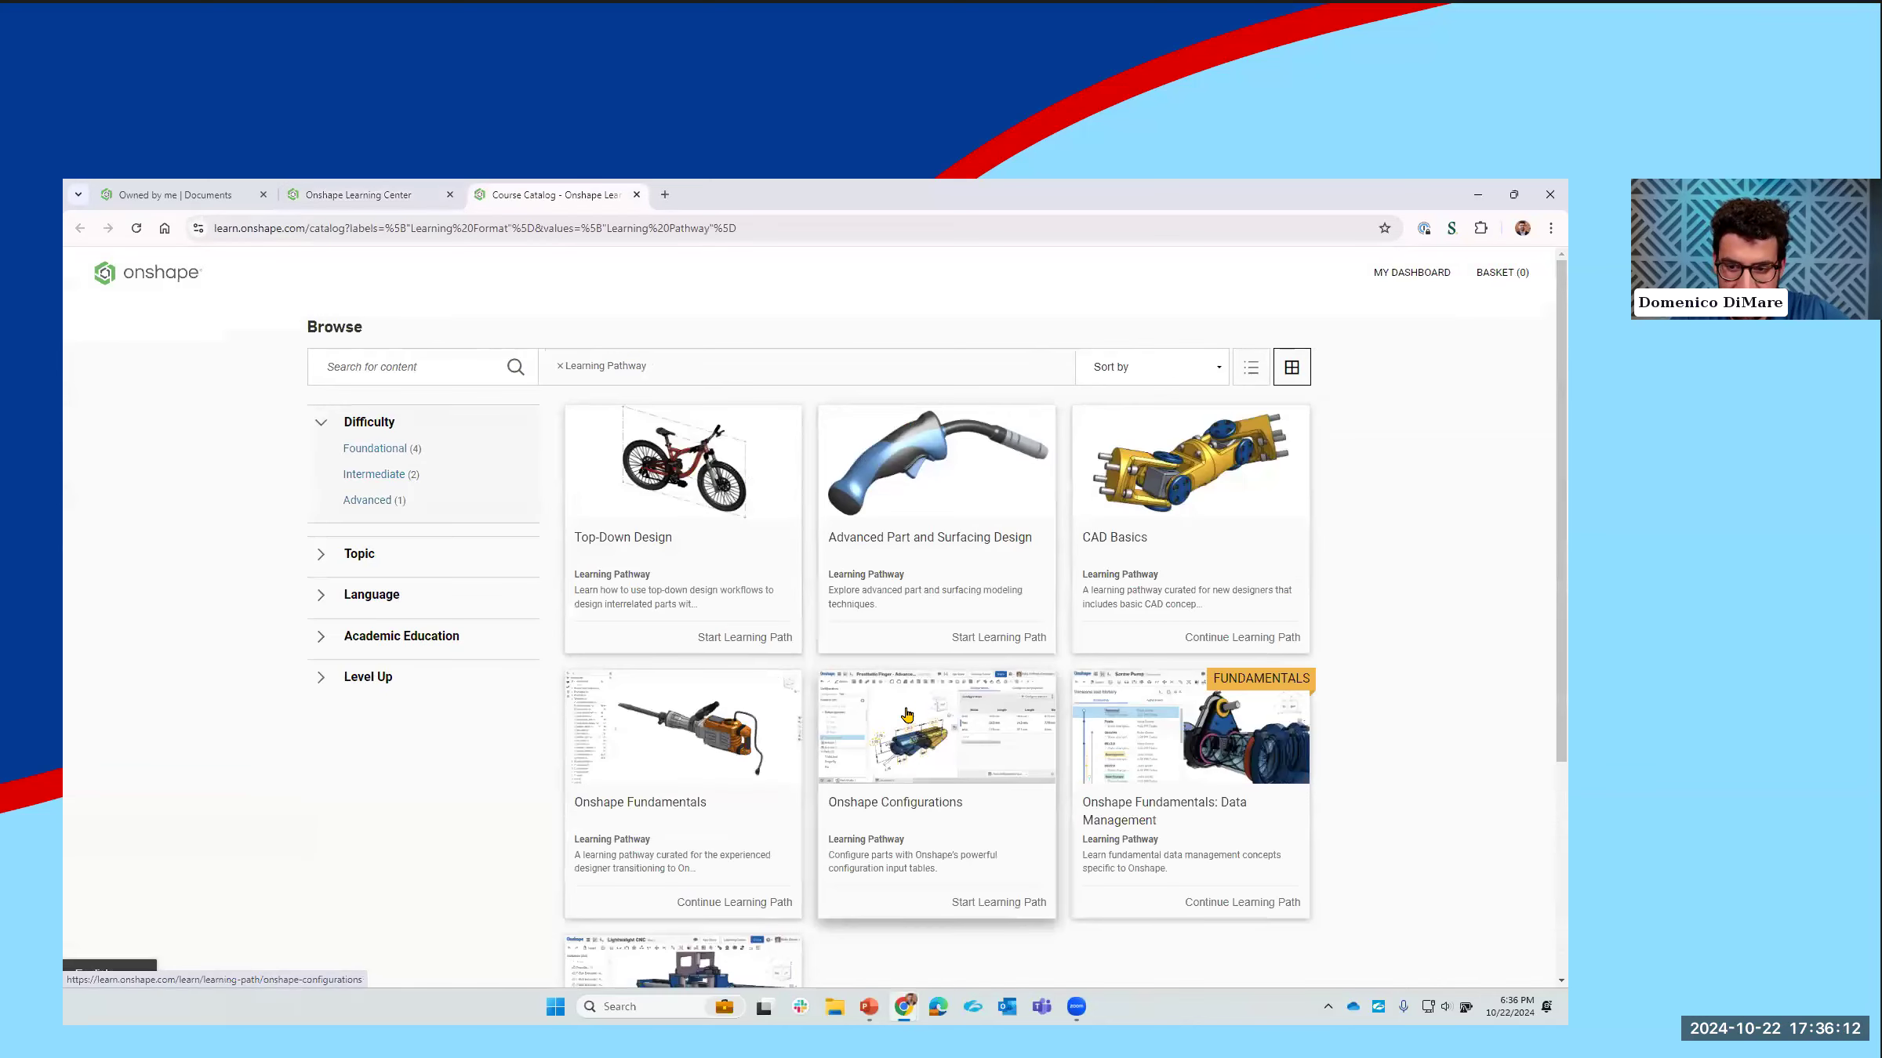
scroll(1211, 431, "down", 1)
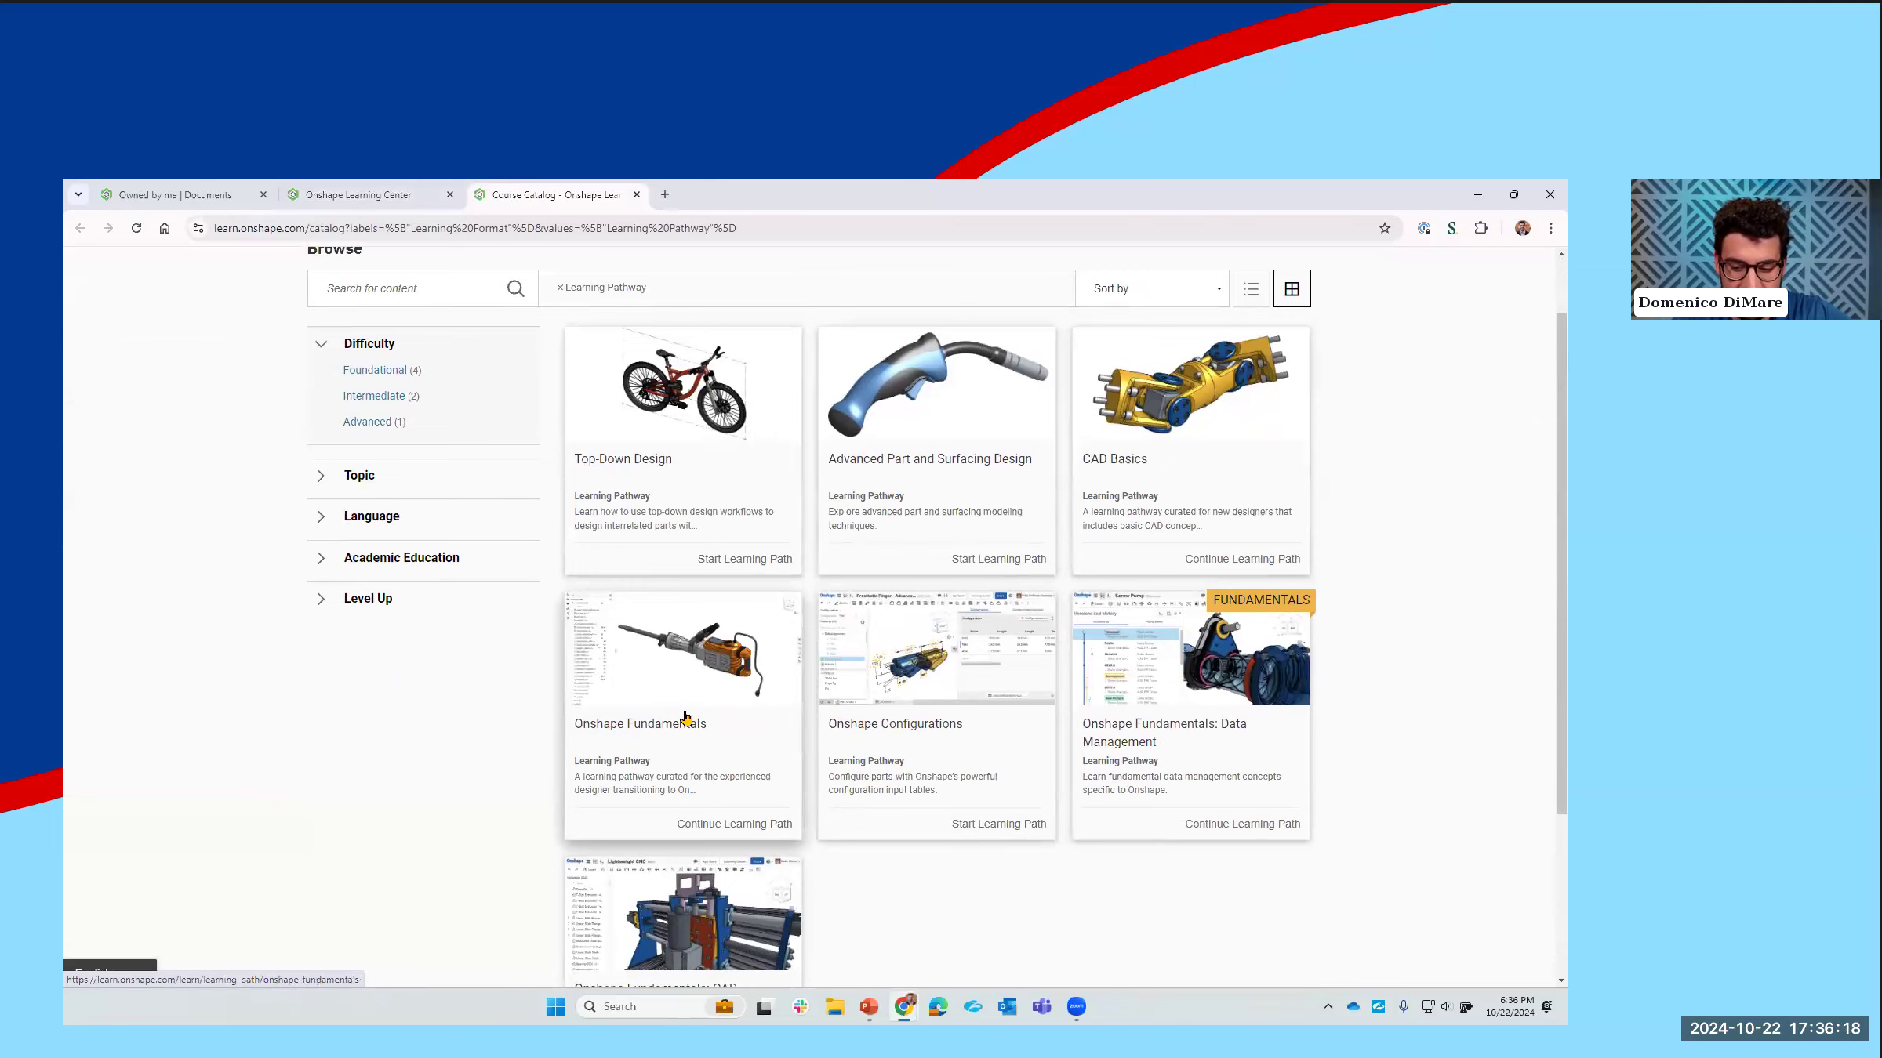
left_click(685, 716)
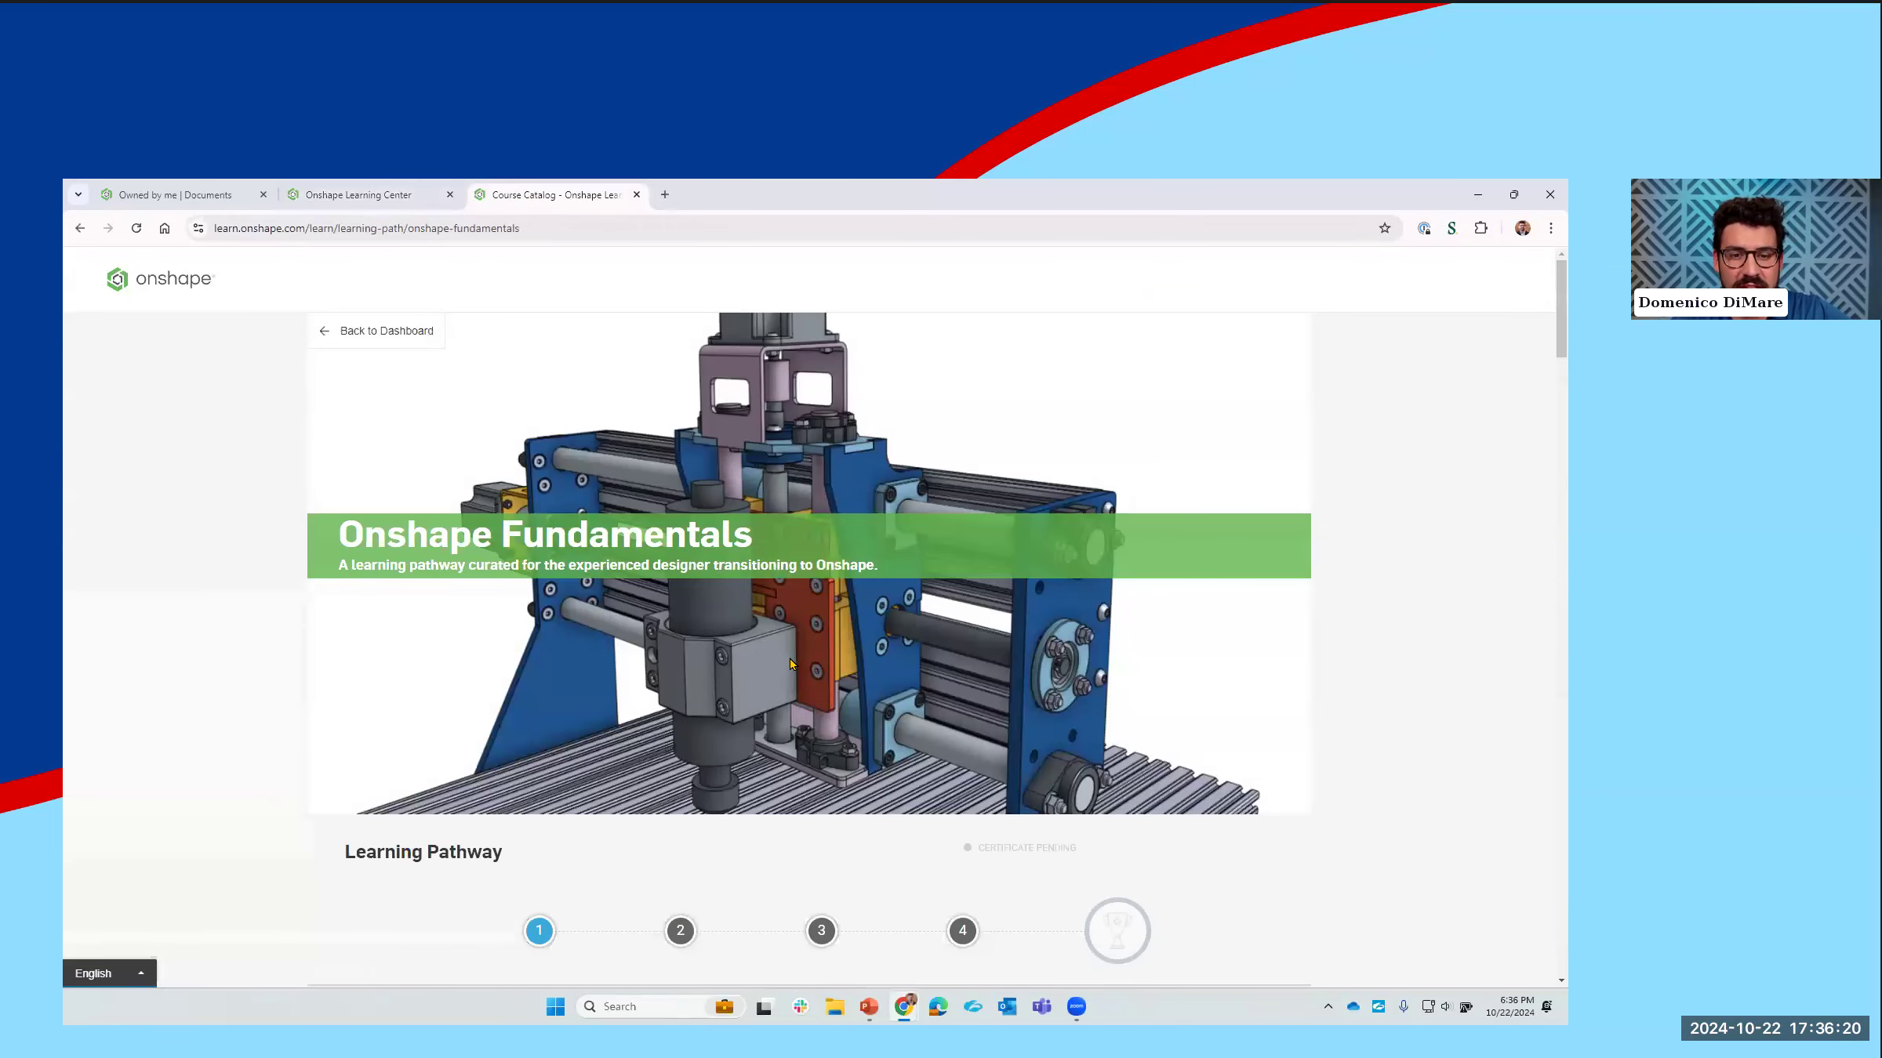
scroll(833, 697, "down", 8)
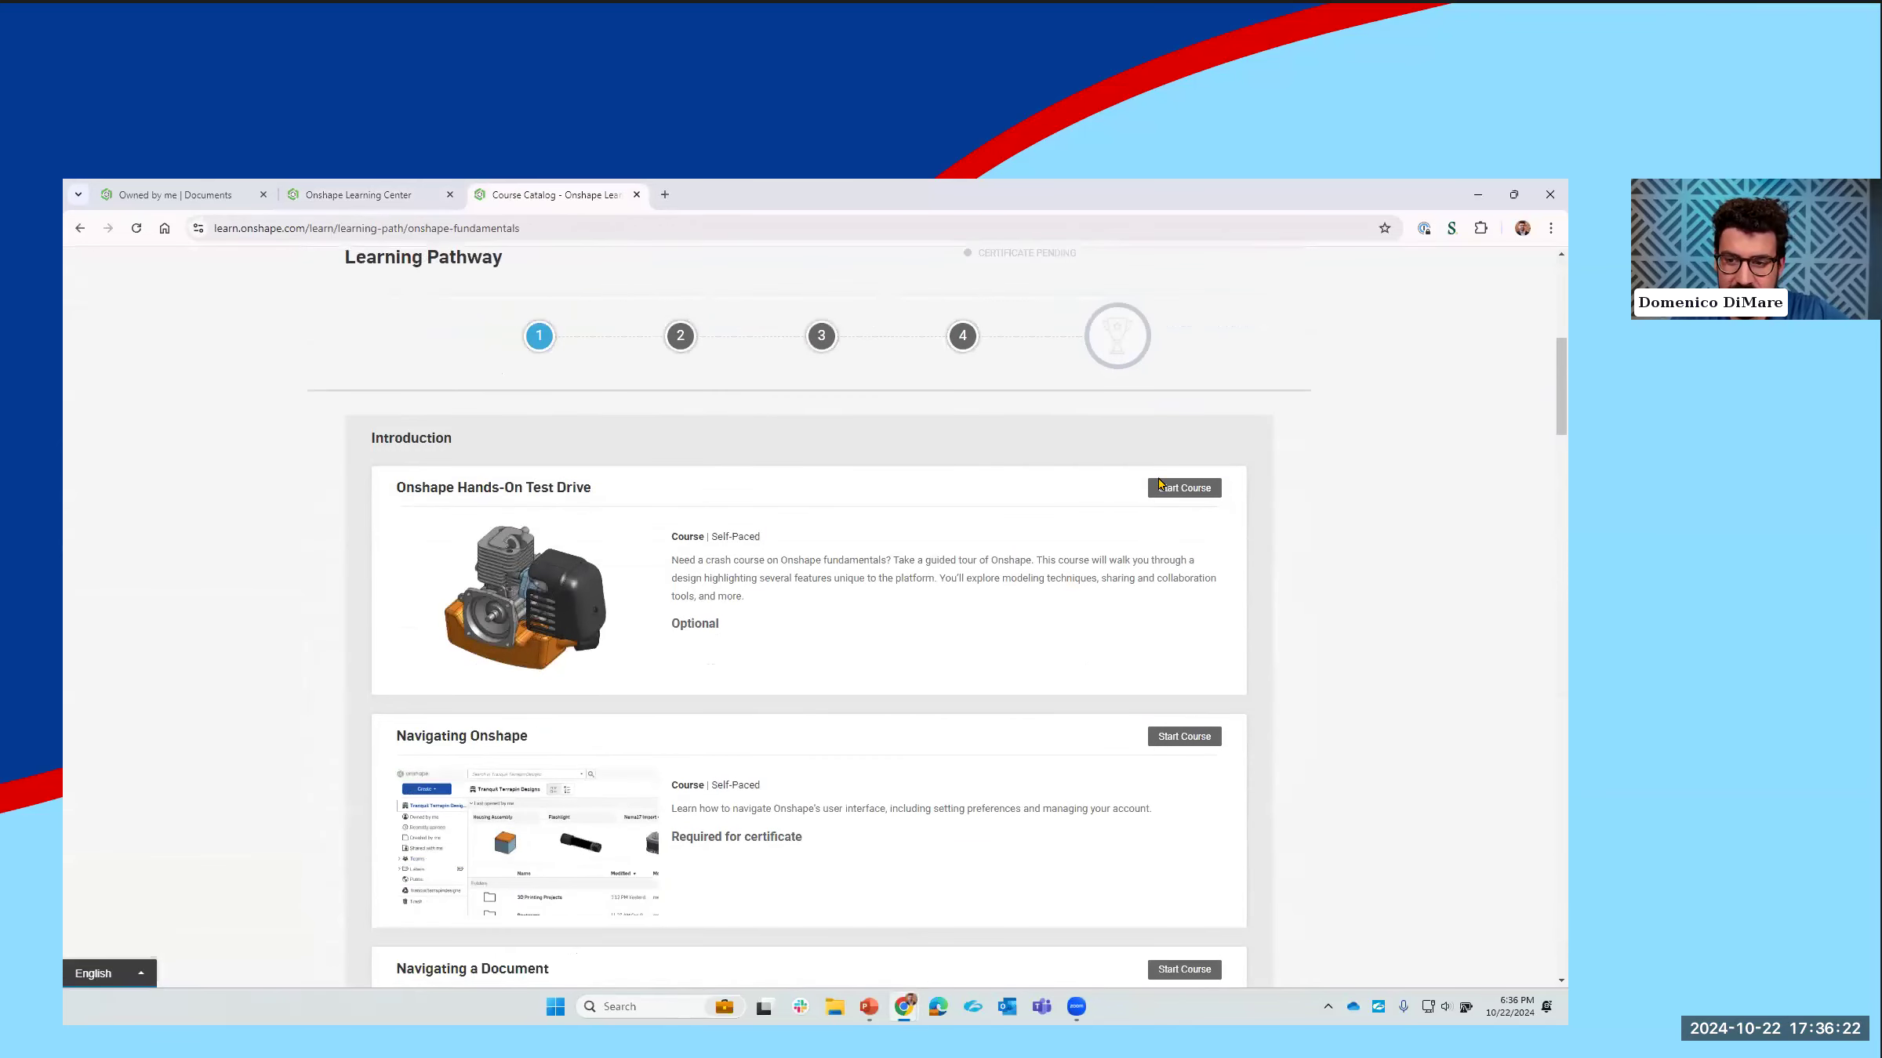
Step: Start the Onshape Hands-On Test Drive course and page through the Getting Started lessons to the Documents Page section on Enterprise subscriptions
left_click(1208, 462)
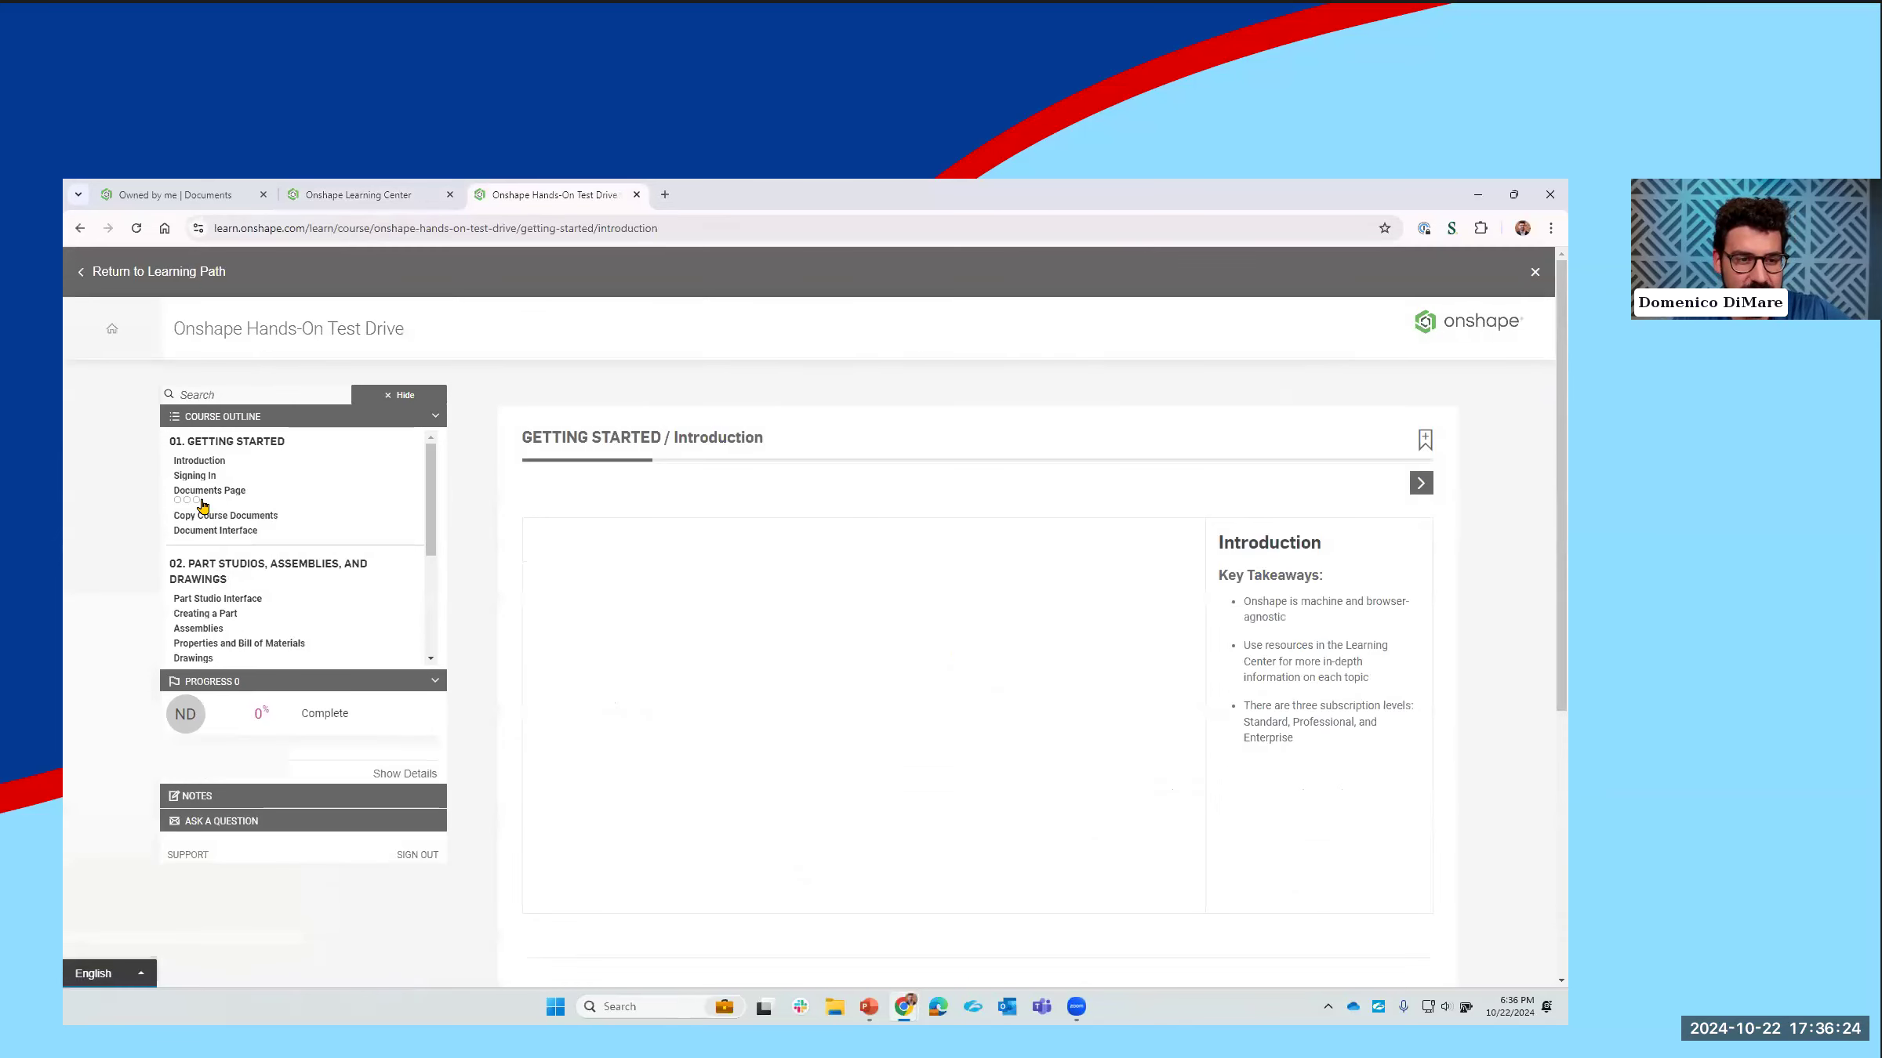
scroll(943, 564, "down", 2)
scroll(944, 564, "up", 2)
left_click(1425, 496)
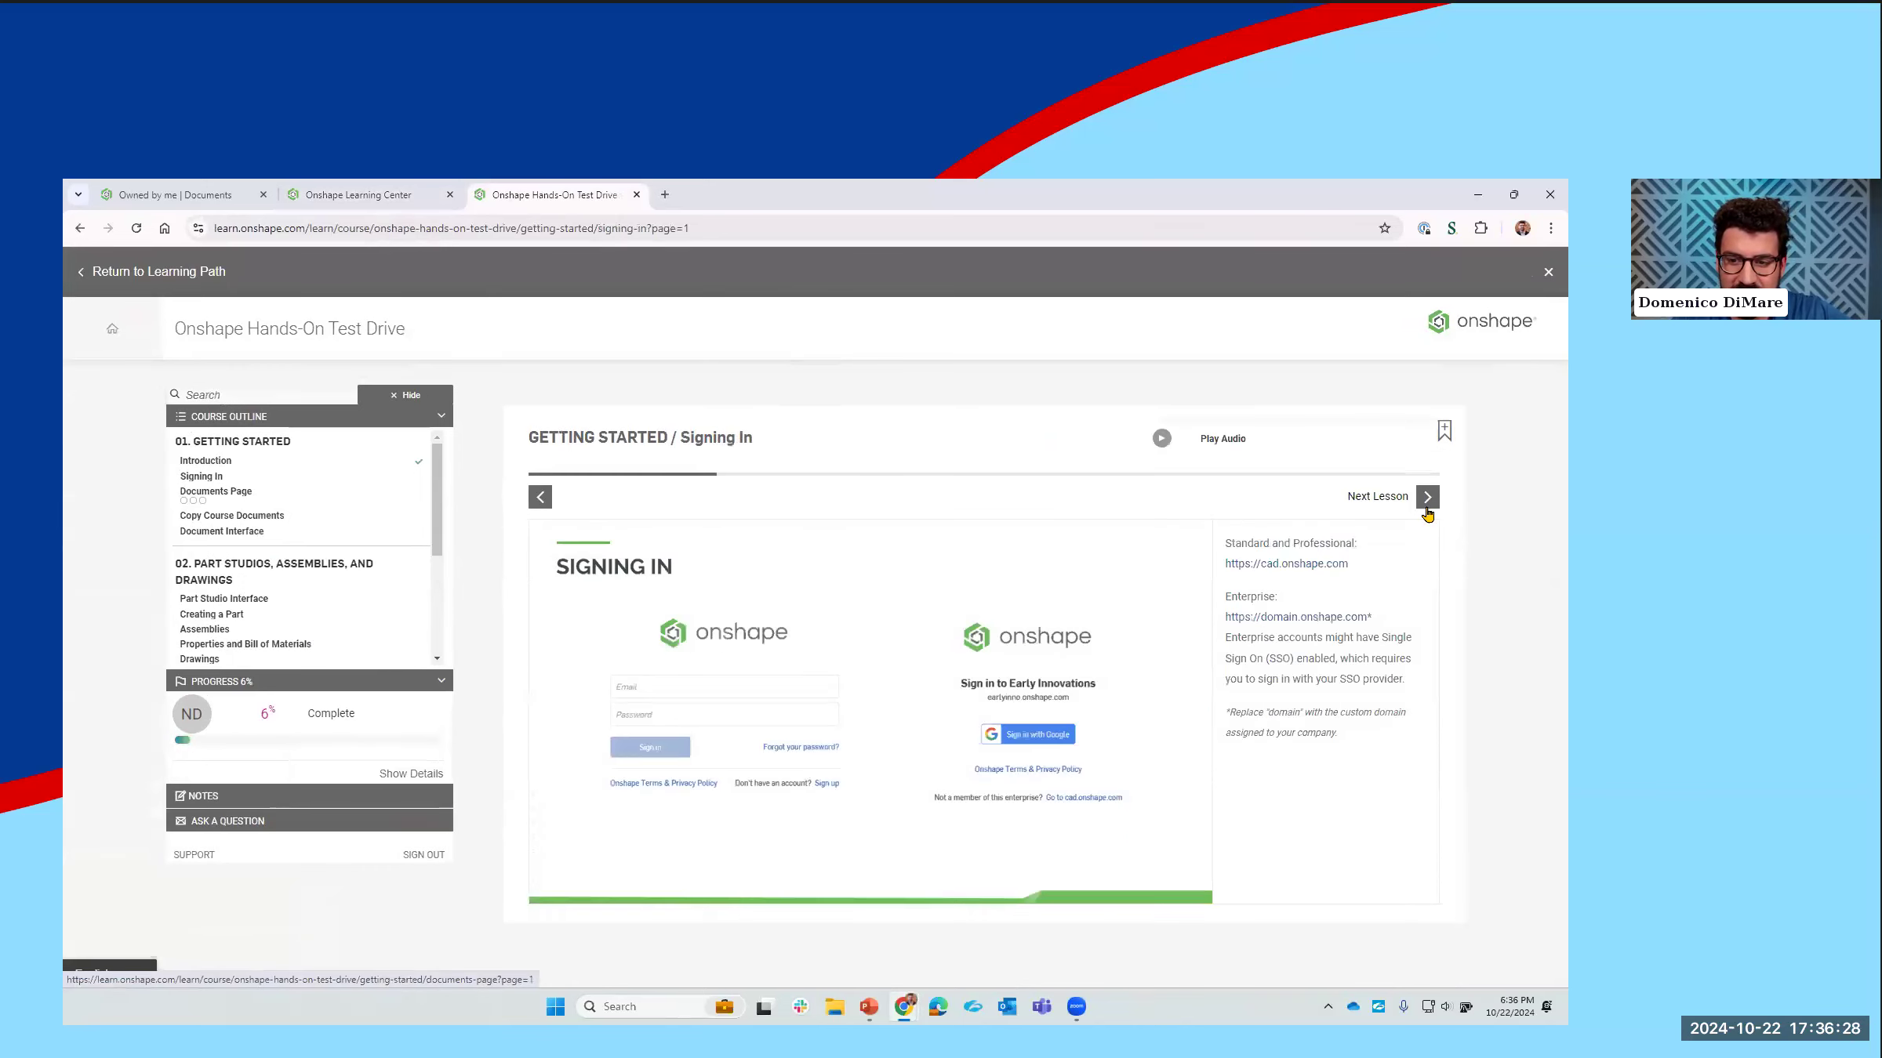
left_click(1427, 497)
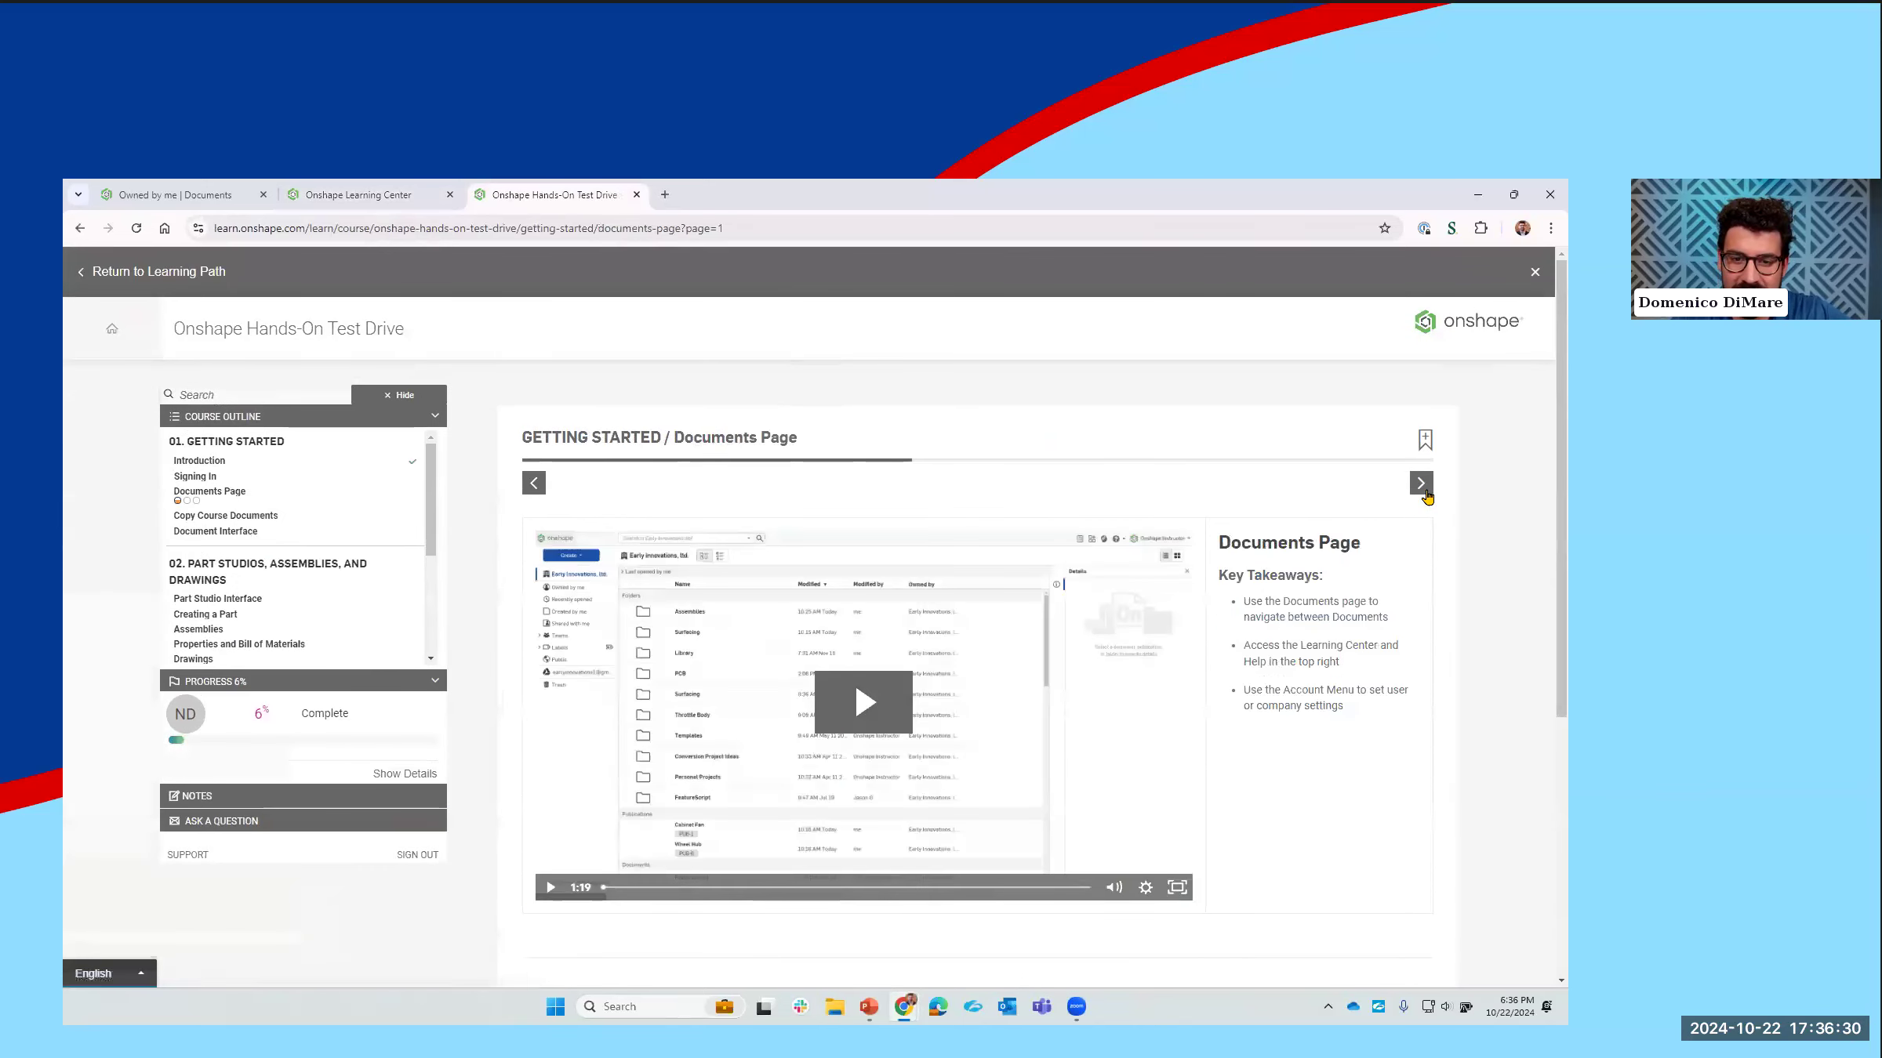
left_click(1424, 493)
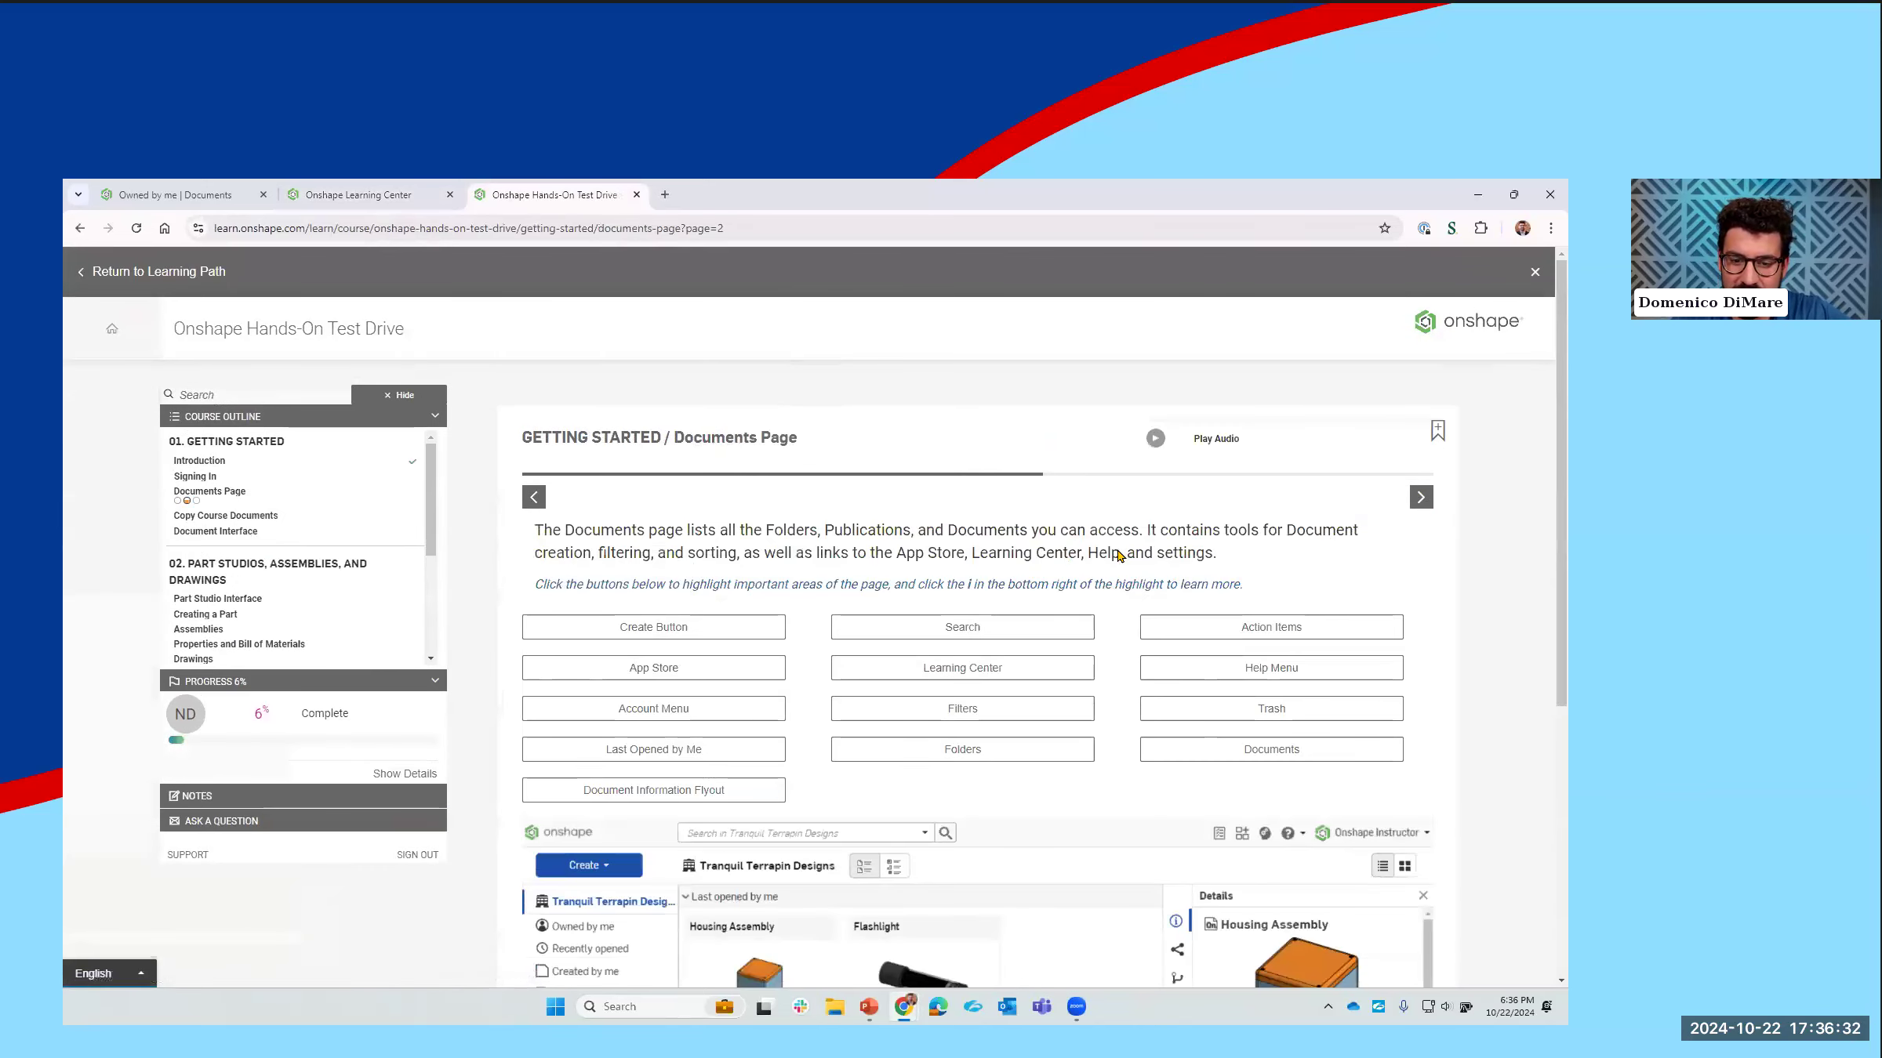
scroll(1176, 533, "down", 1)
left_click(1426, 420)
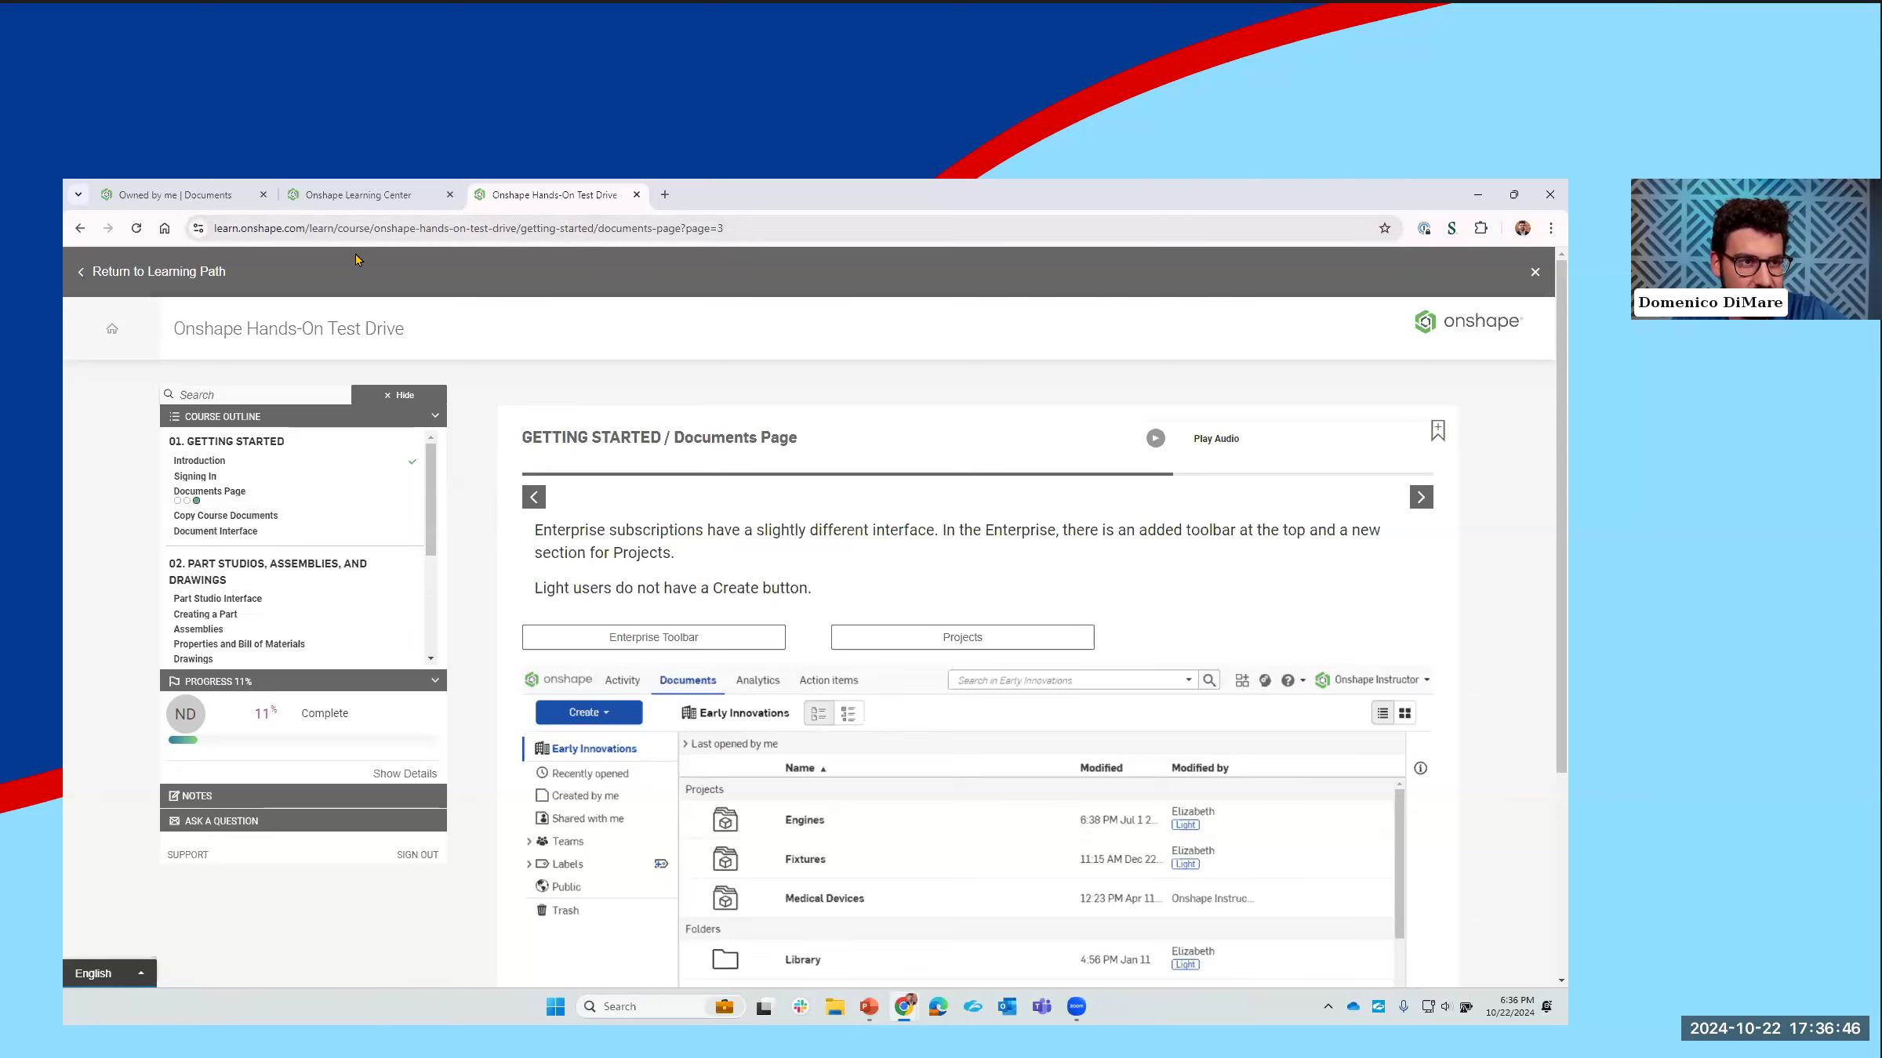
Step: Return to the Onshape documents page and create a new document named "Demo SO"
left_click(205, 206)
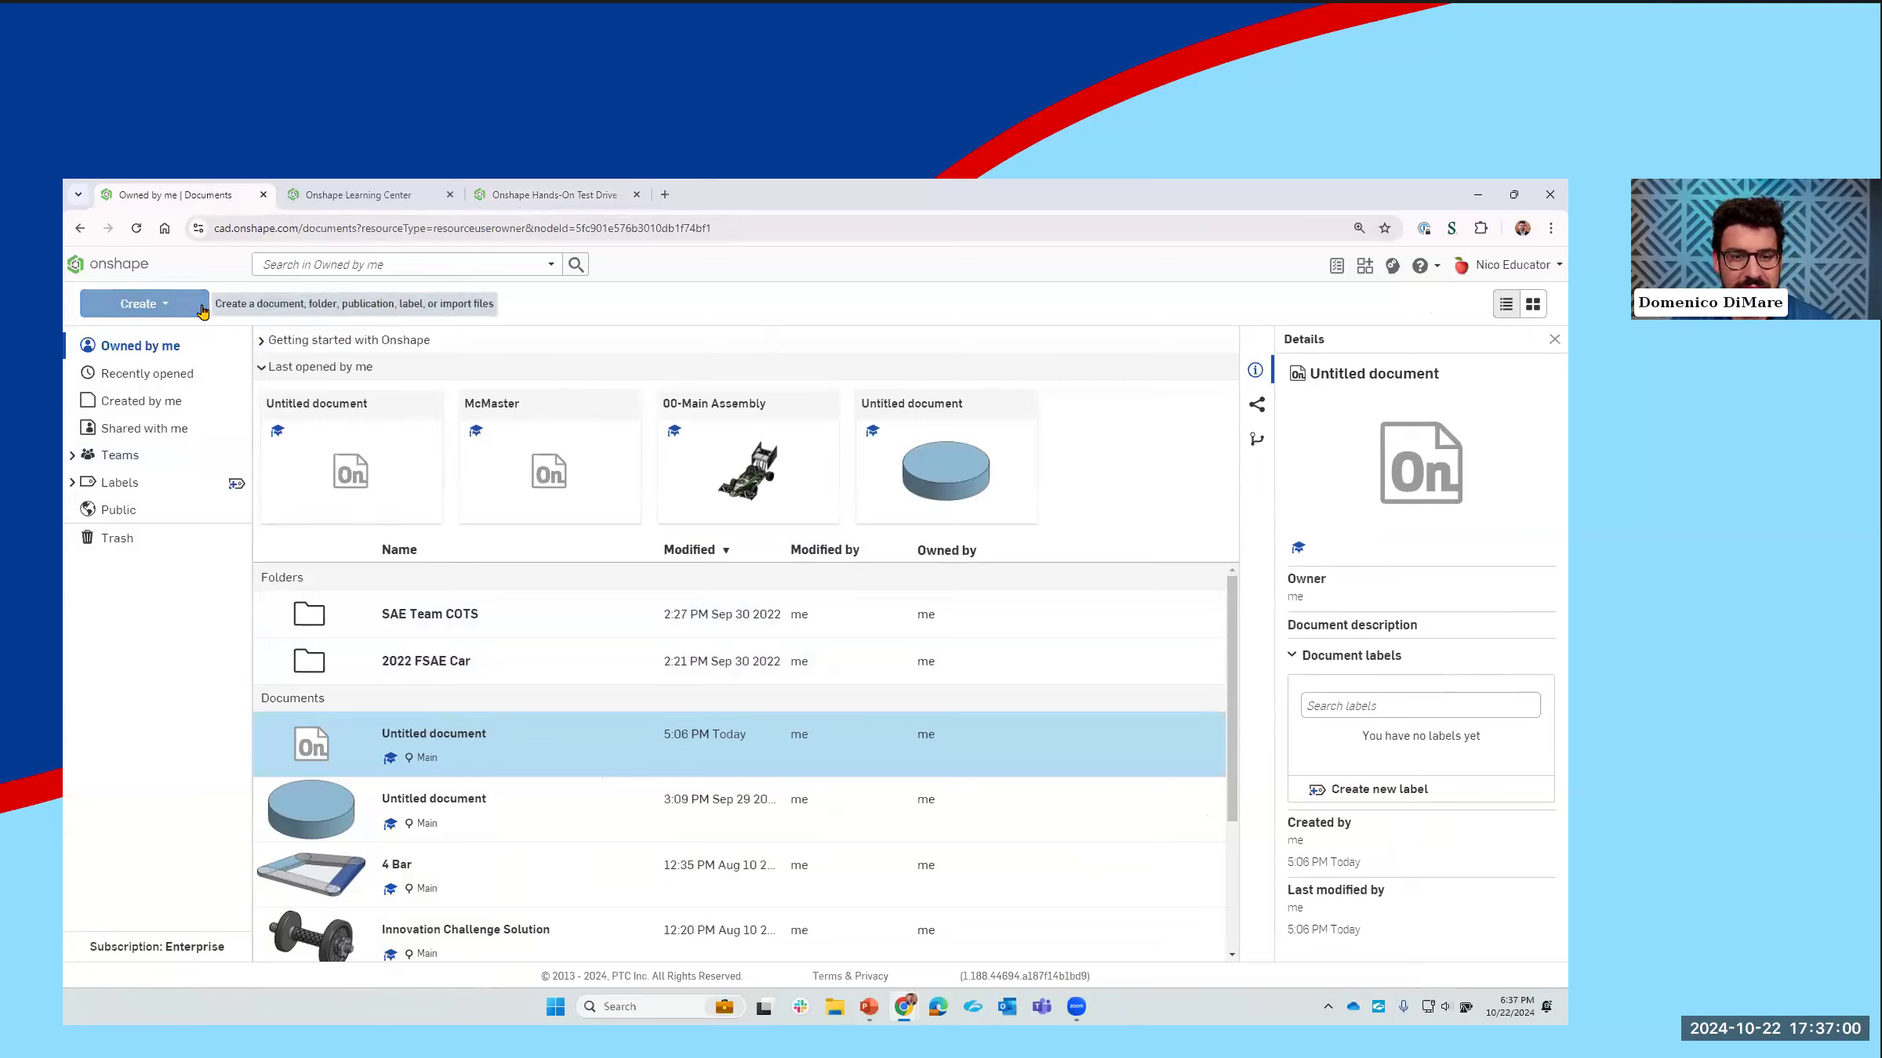
left_click(179, 312)
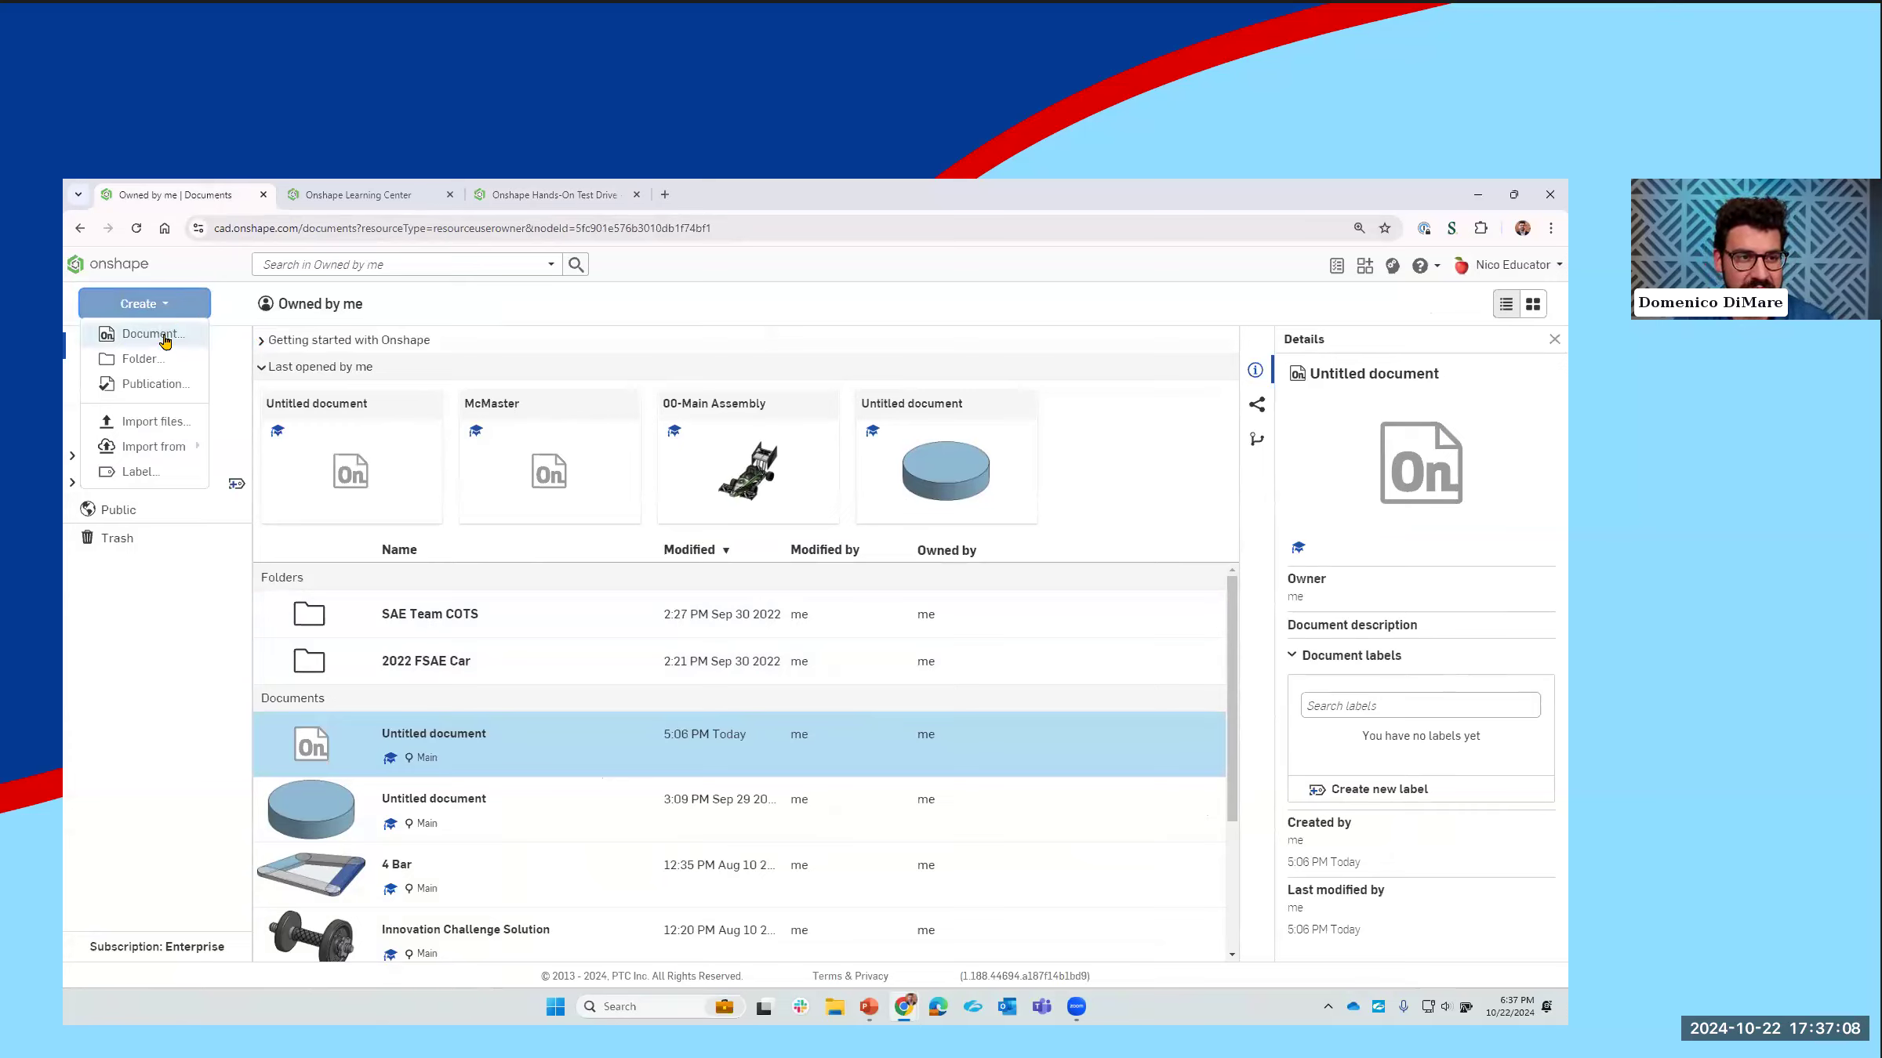
left_click(145, 337)
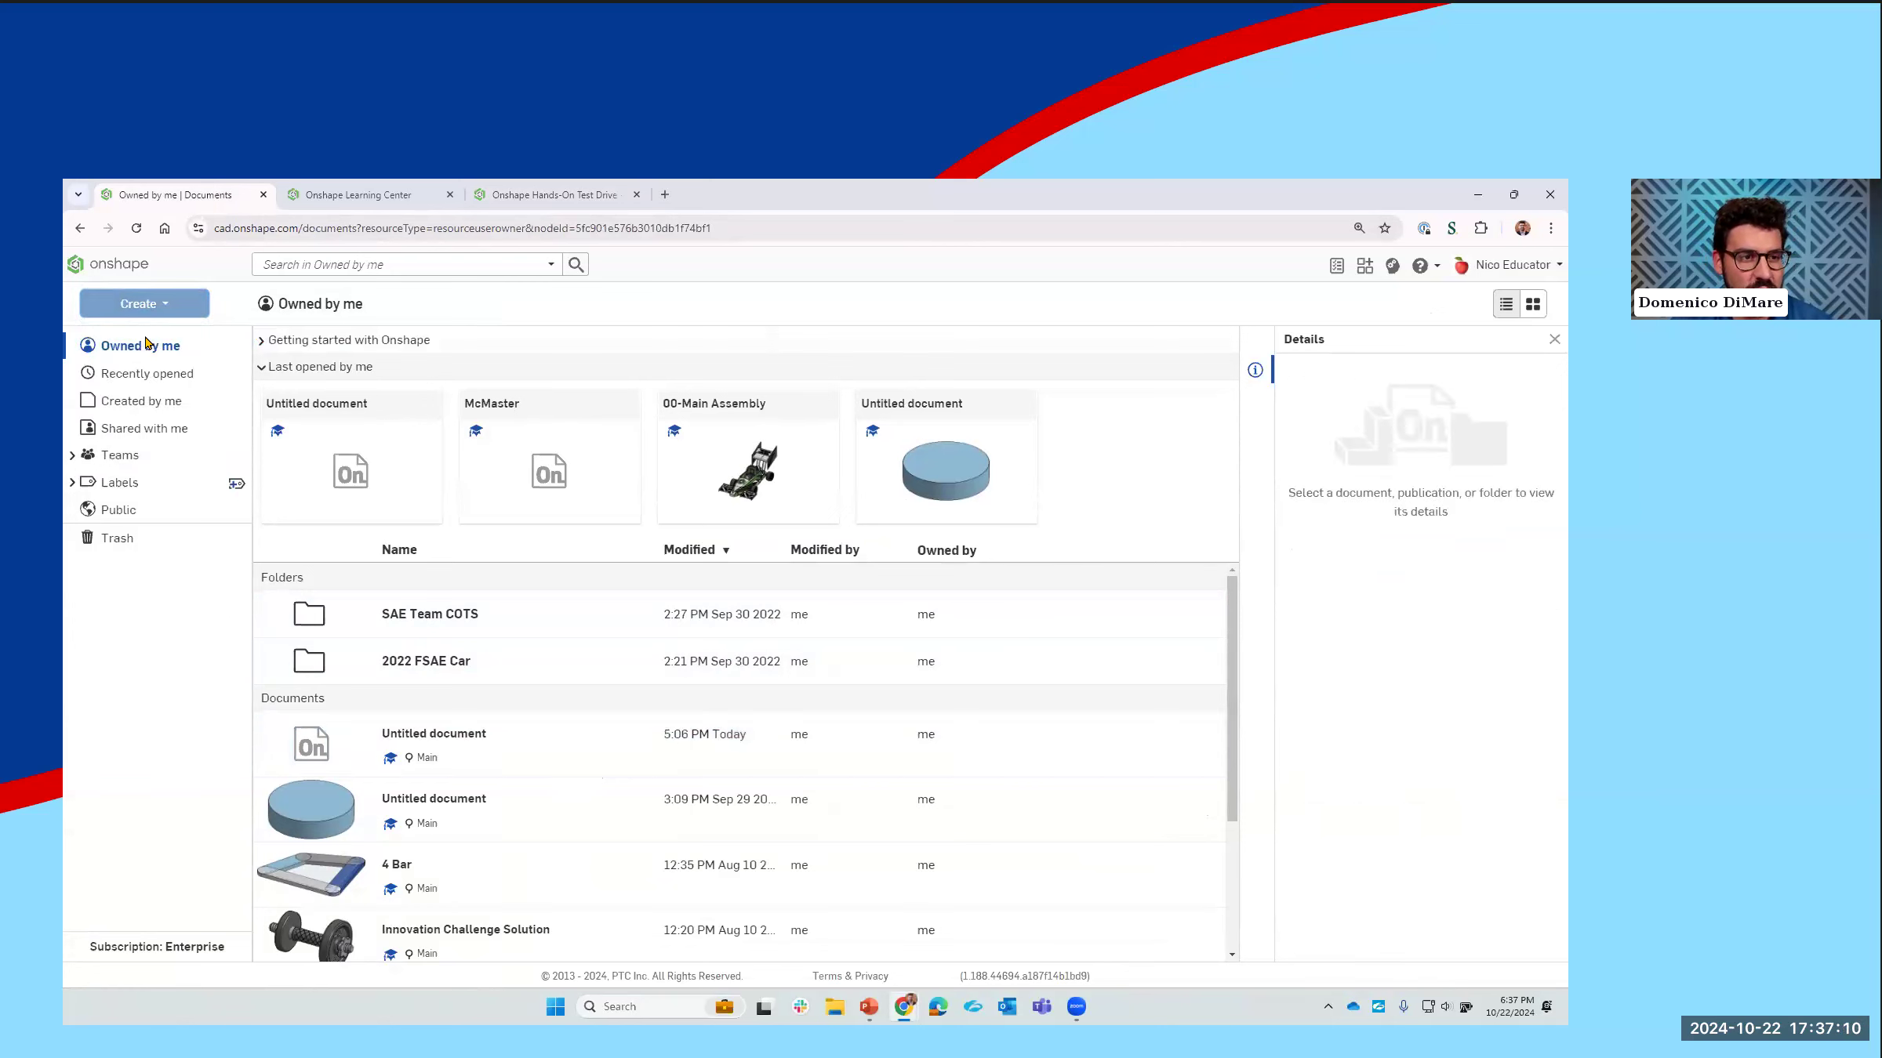
type("D")
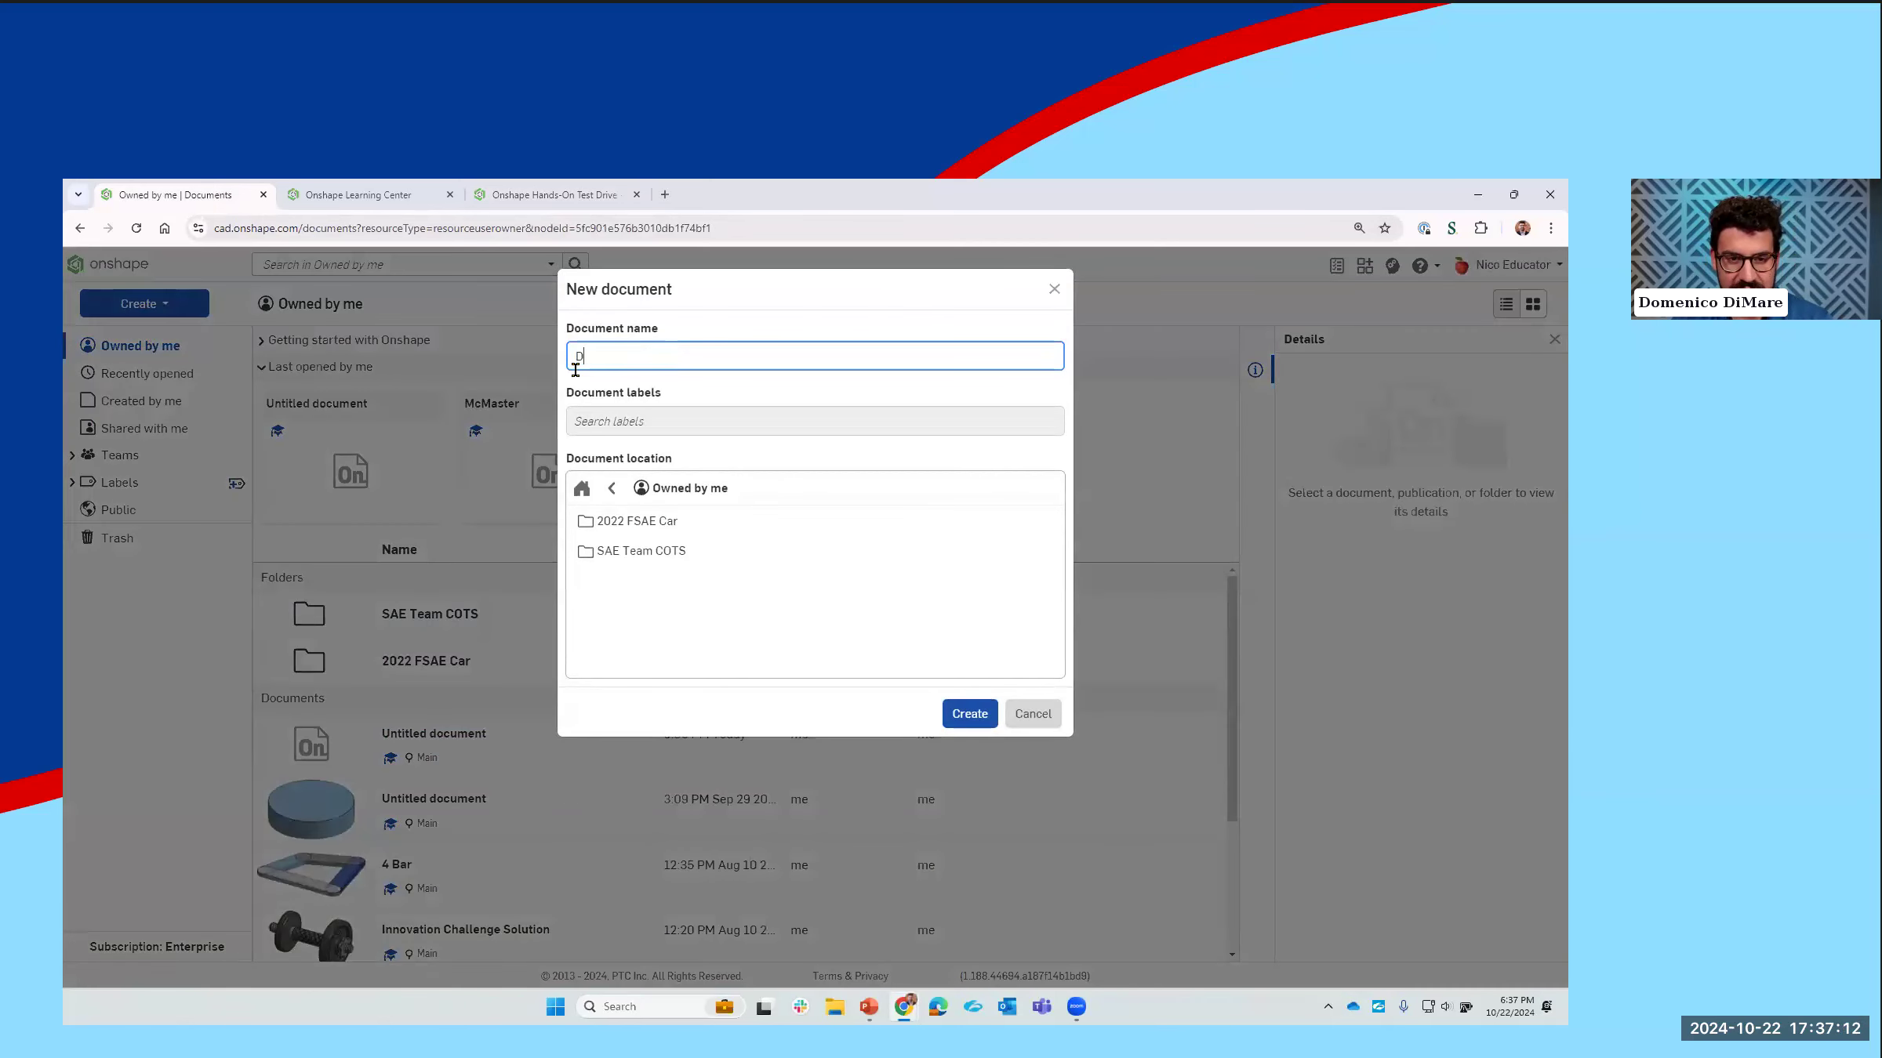
type("emo SO")
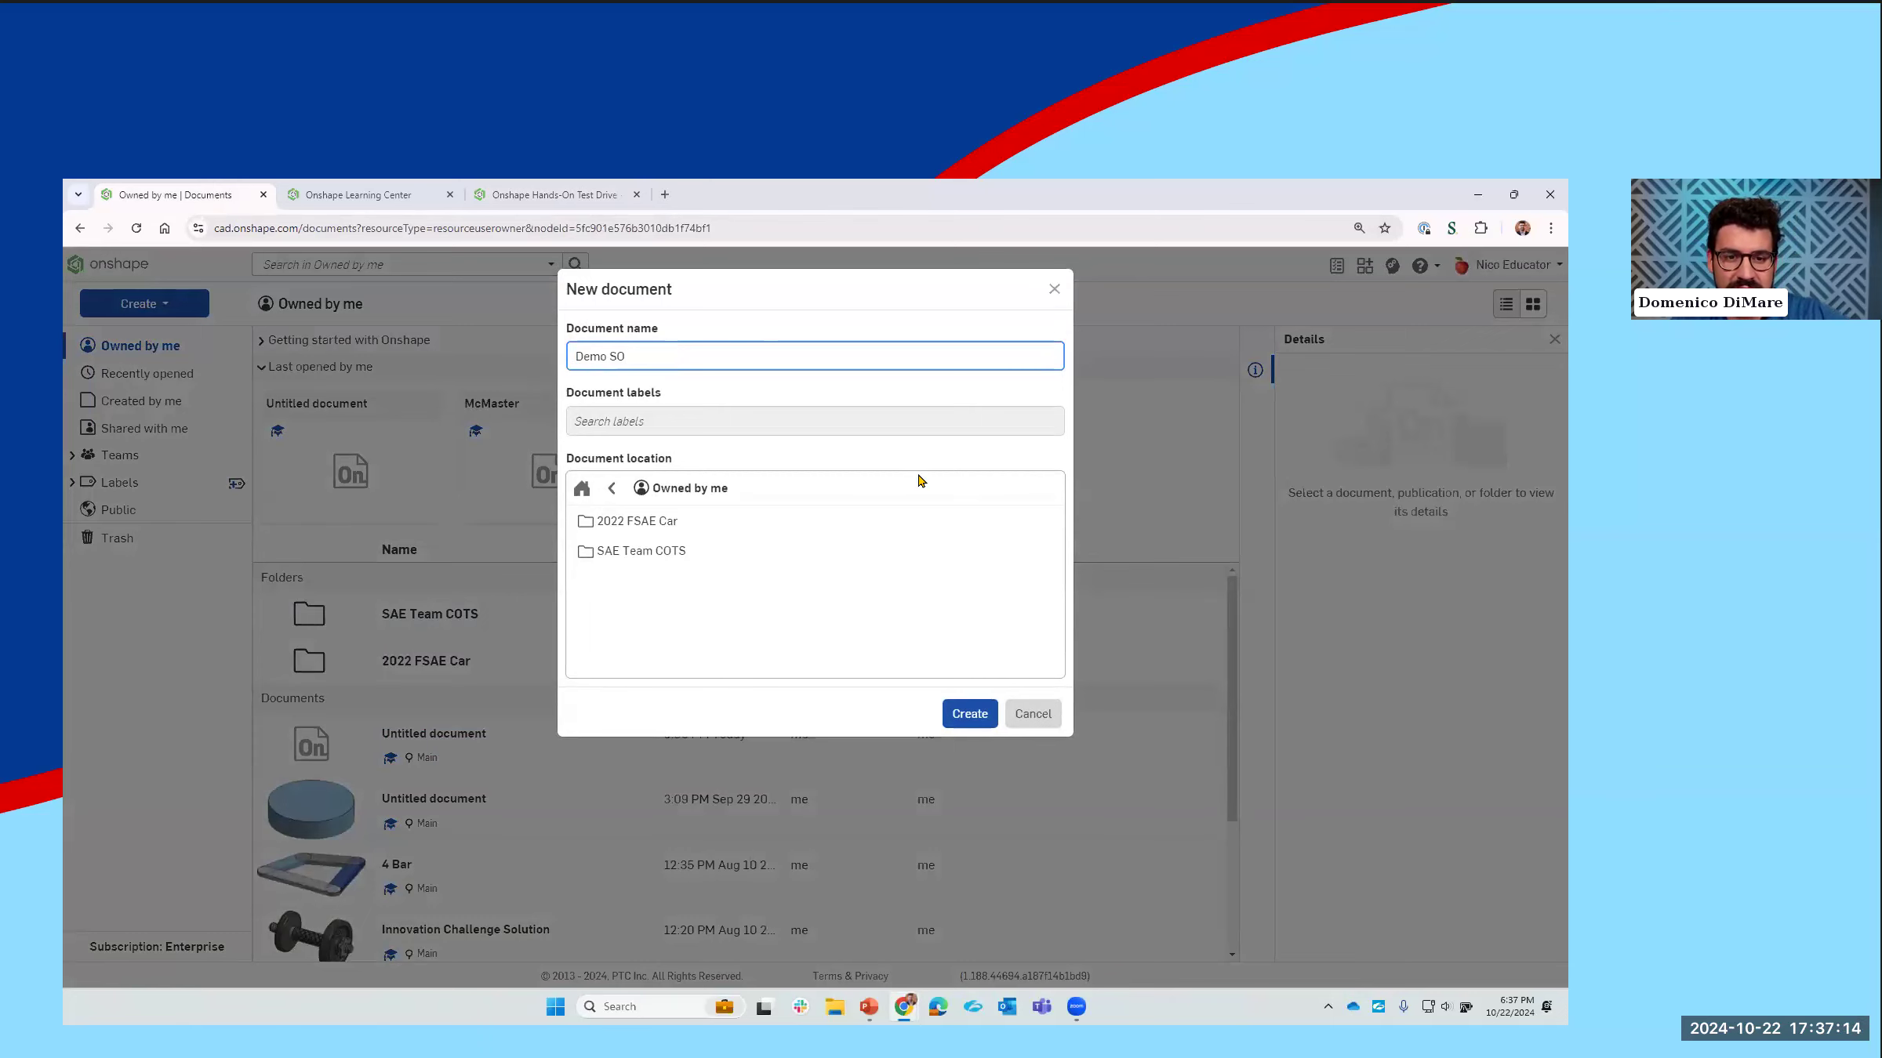
left_click(970, 715)
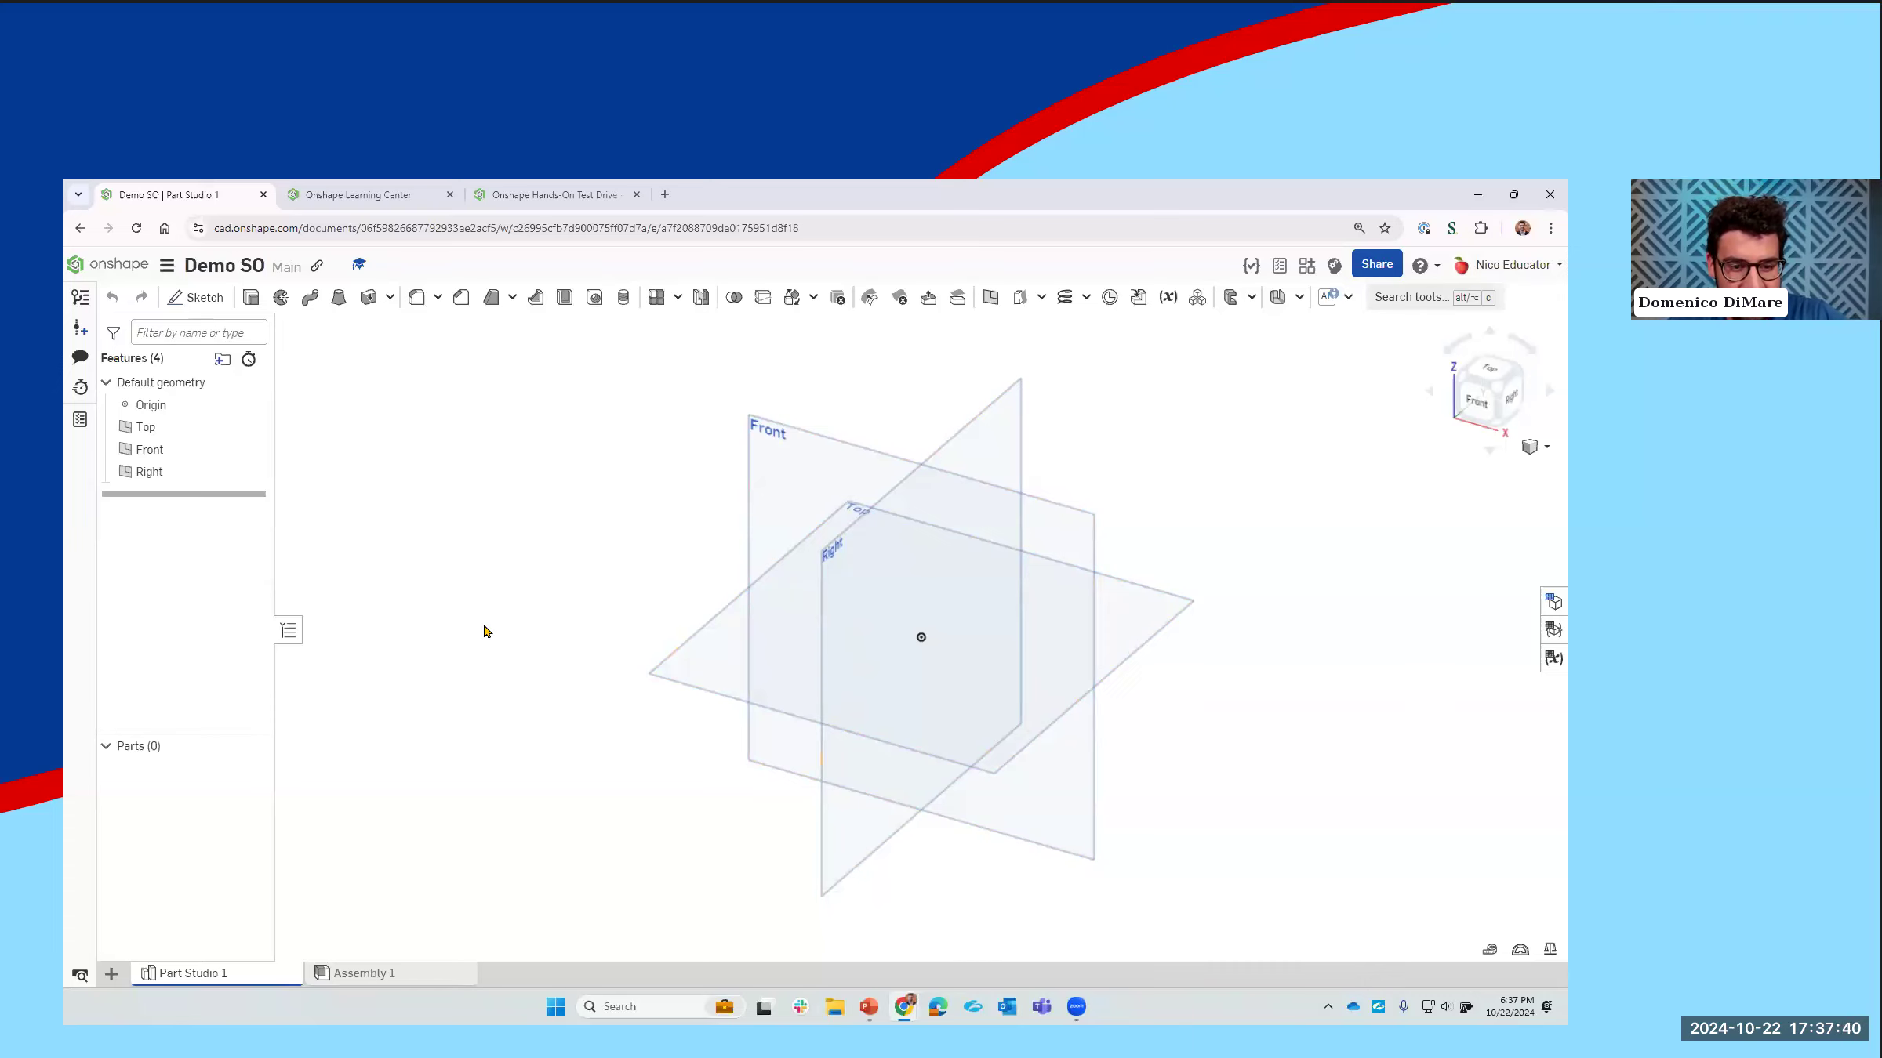
Step: Start a sketch on the Top plane and view it straight on
right_click_drag(727, 533, 792, 533)
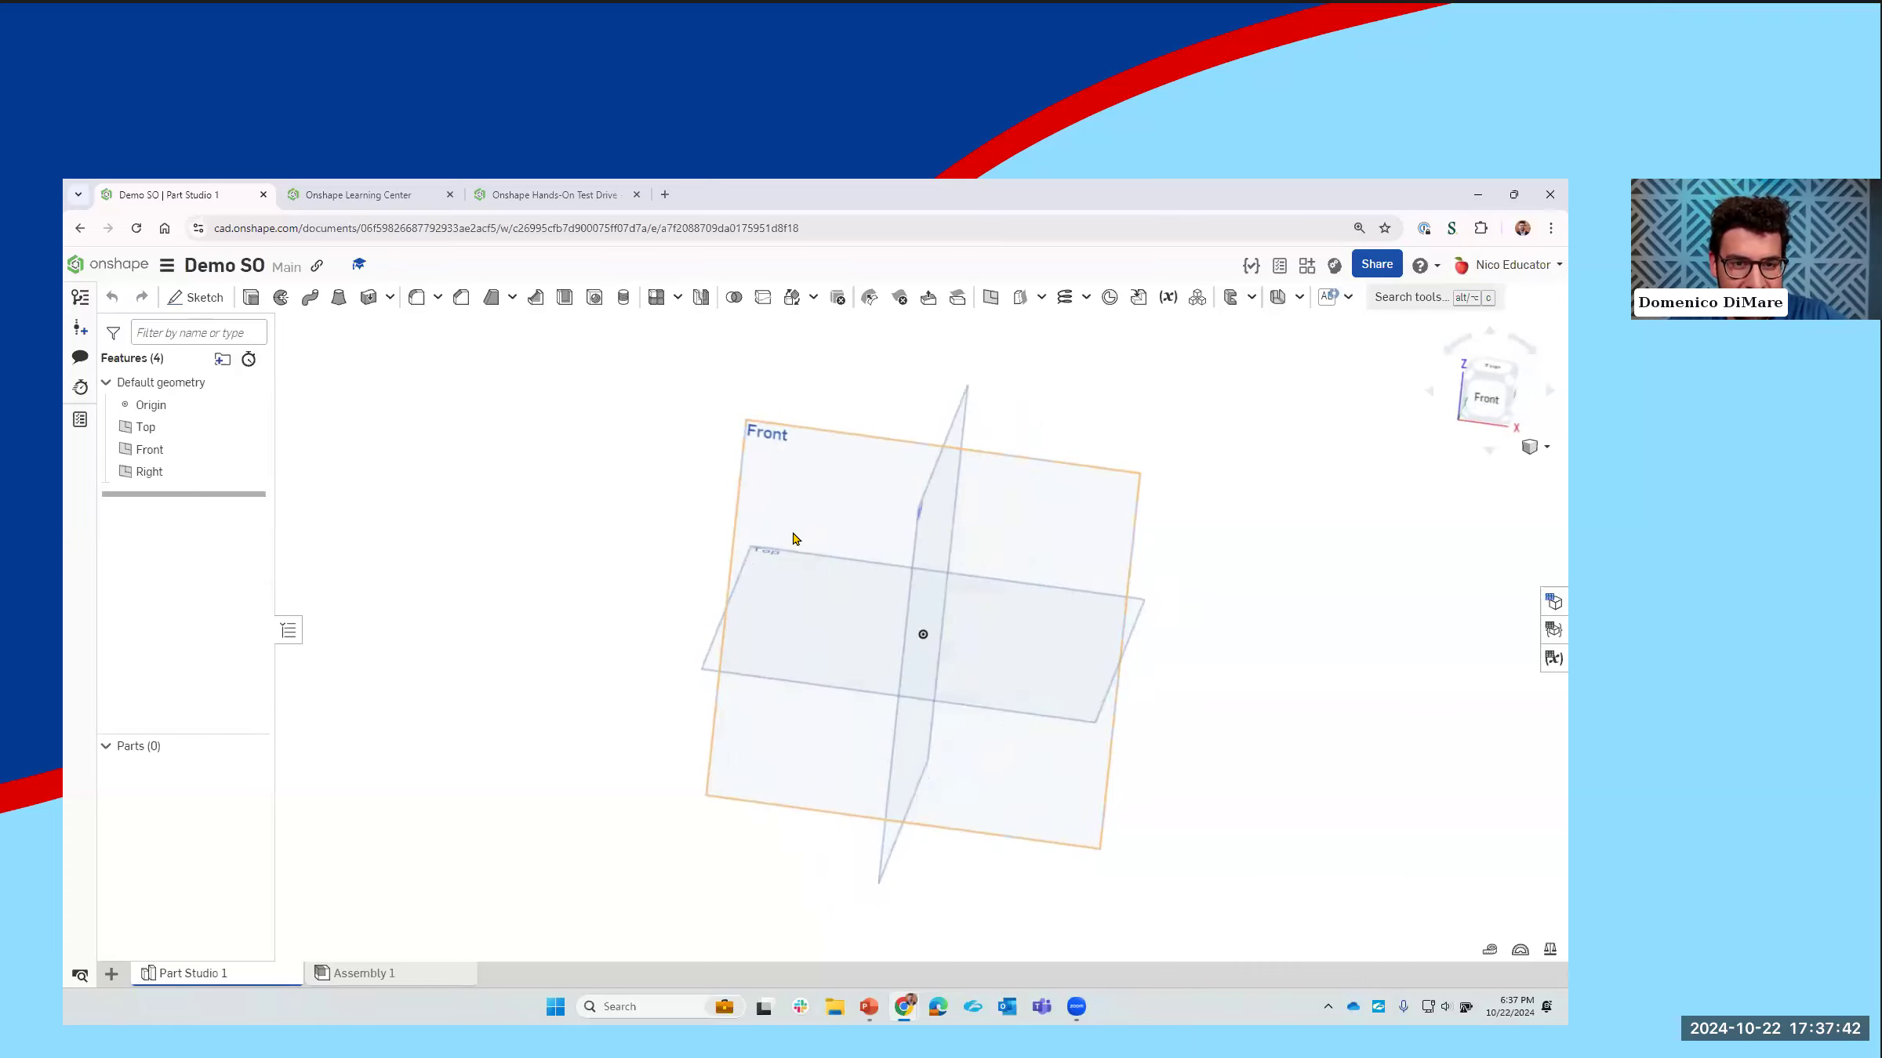
middle_click_drag(753, 591, 661, 599)
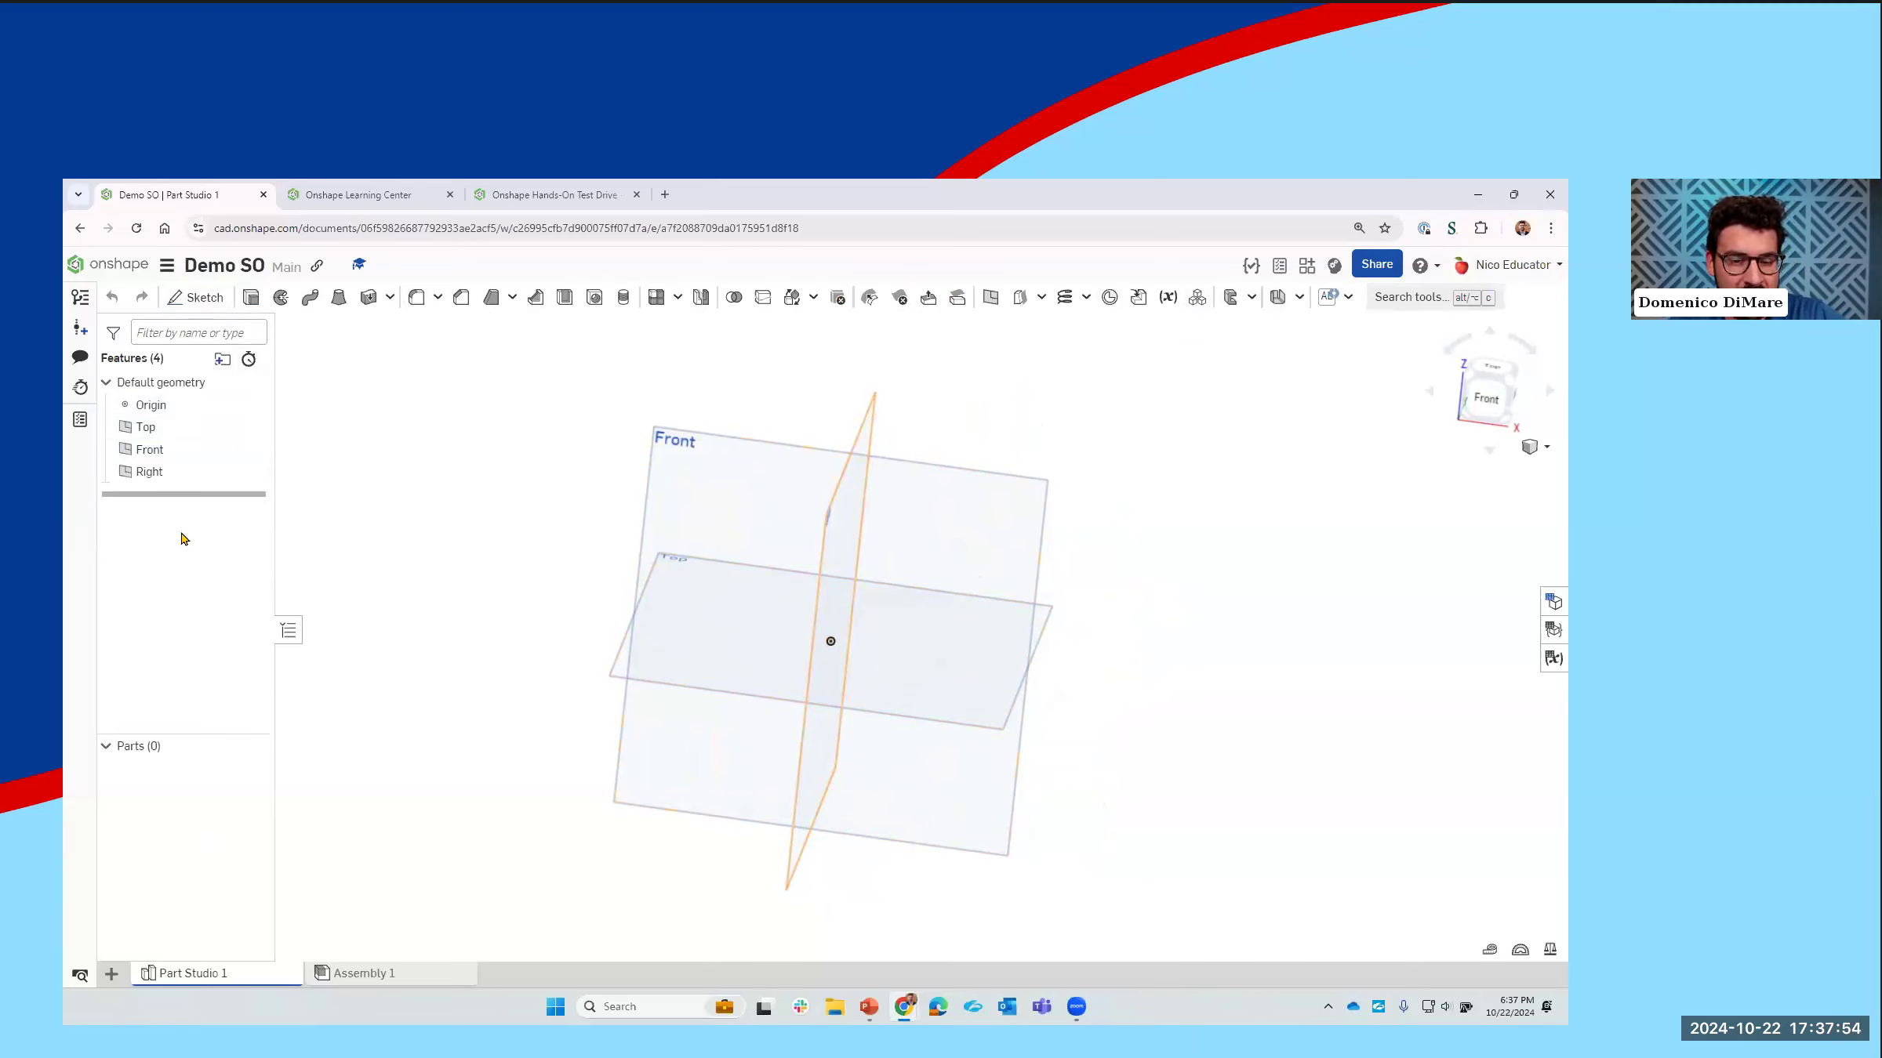
key("shift+7")
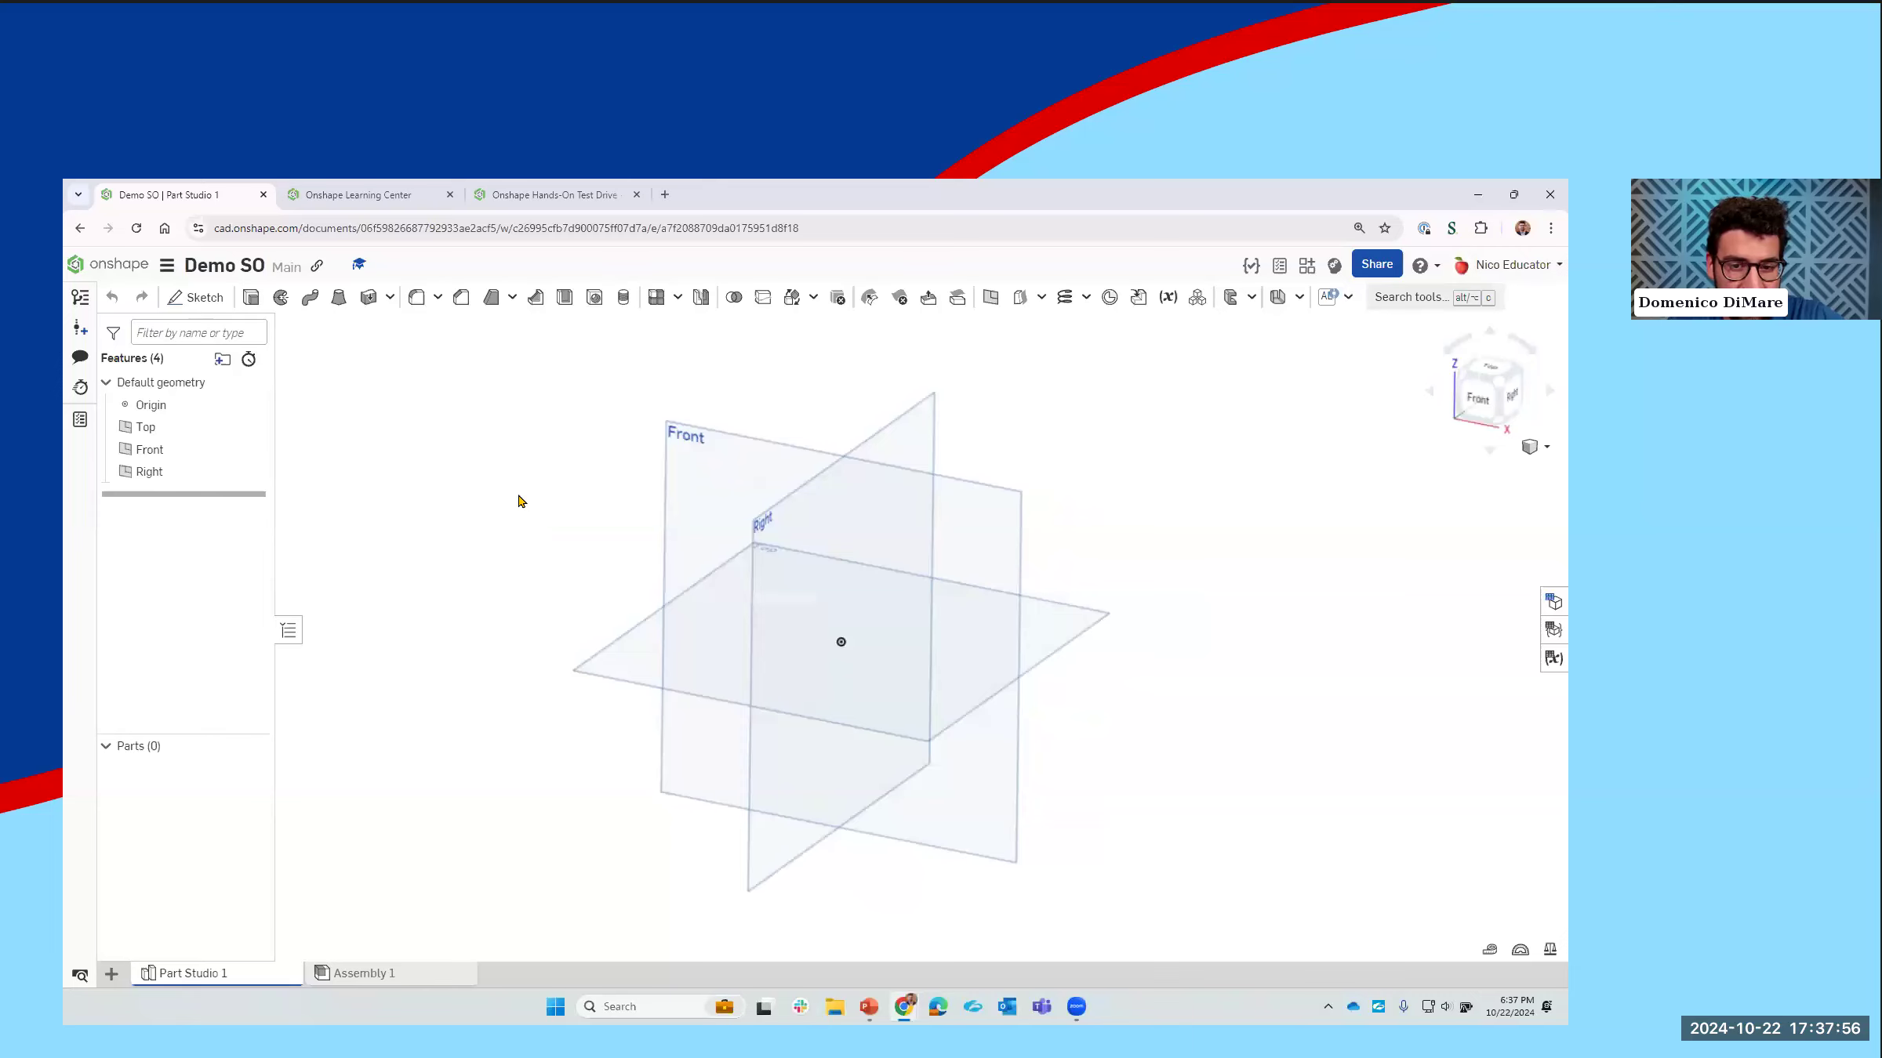
left_click(188, 310)
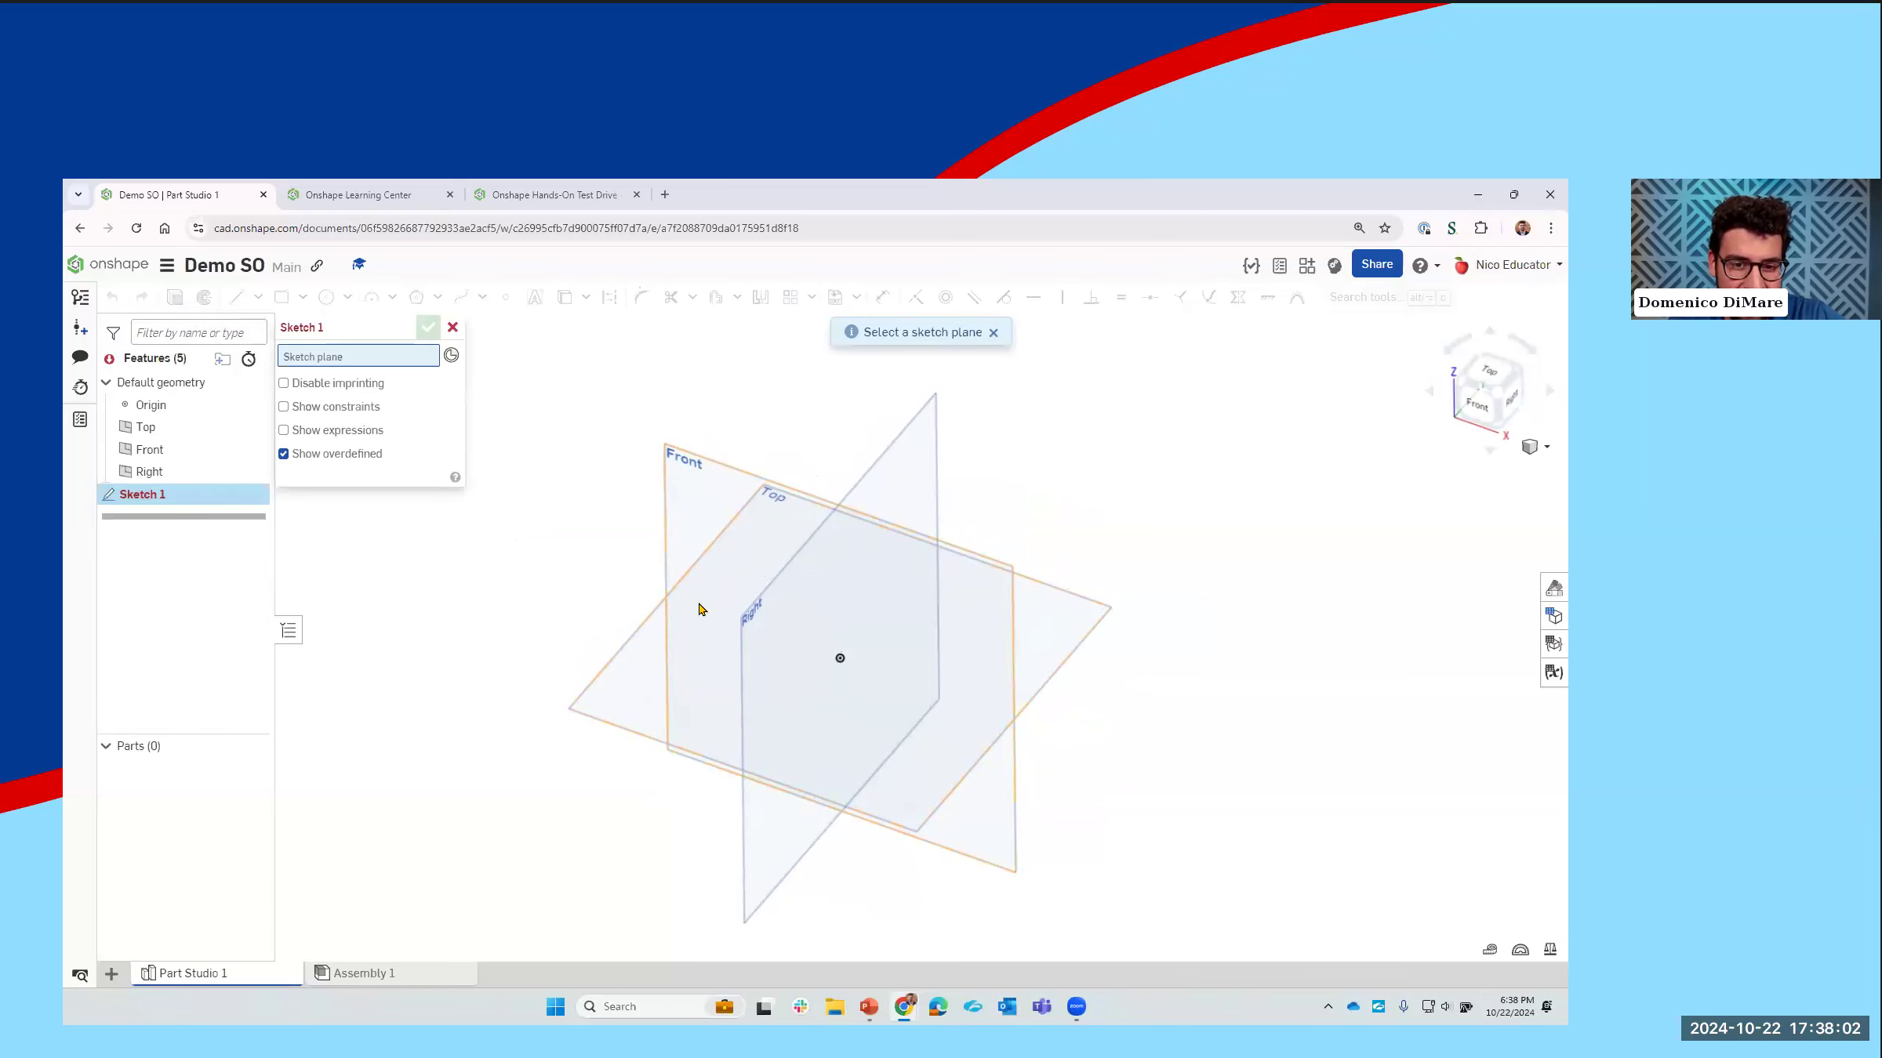
right_click_drag(661, 677, 609, 697)
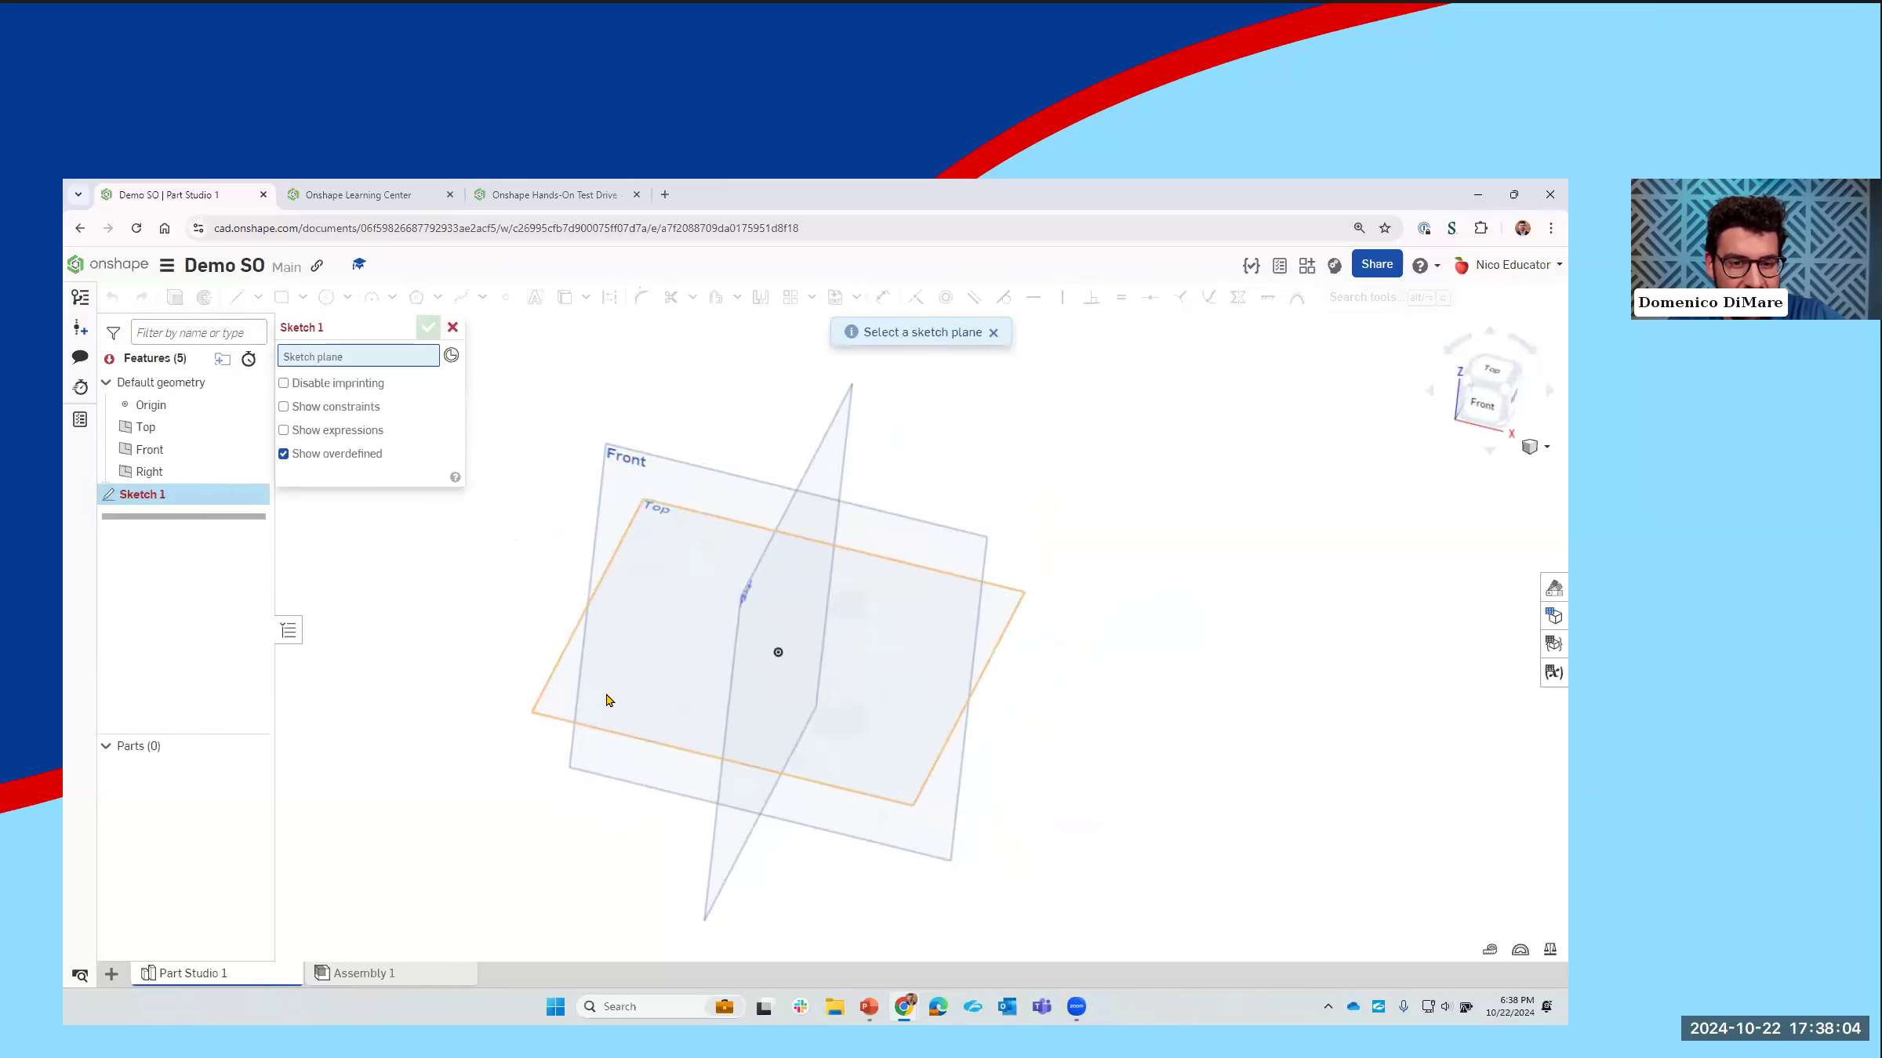
left_click(608, 699)
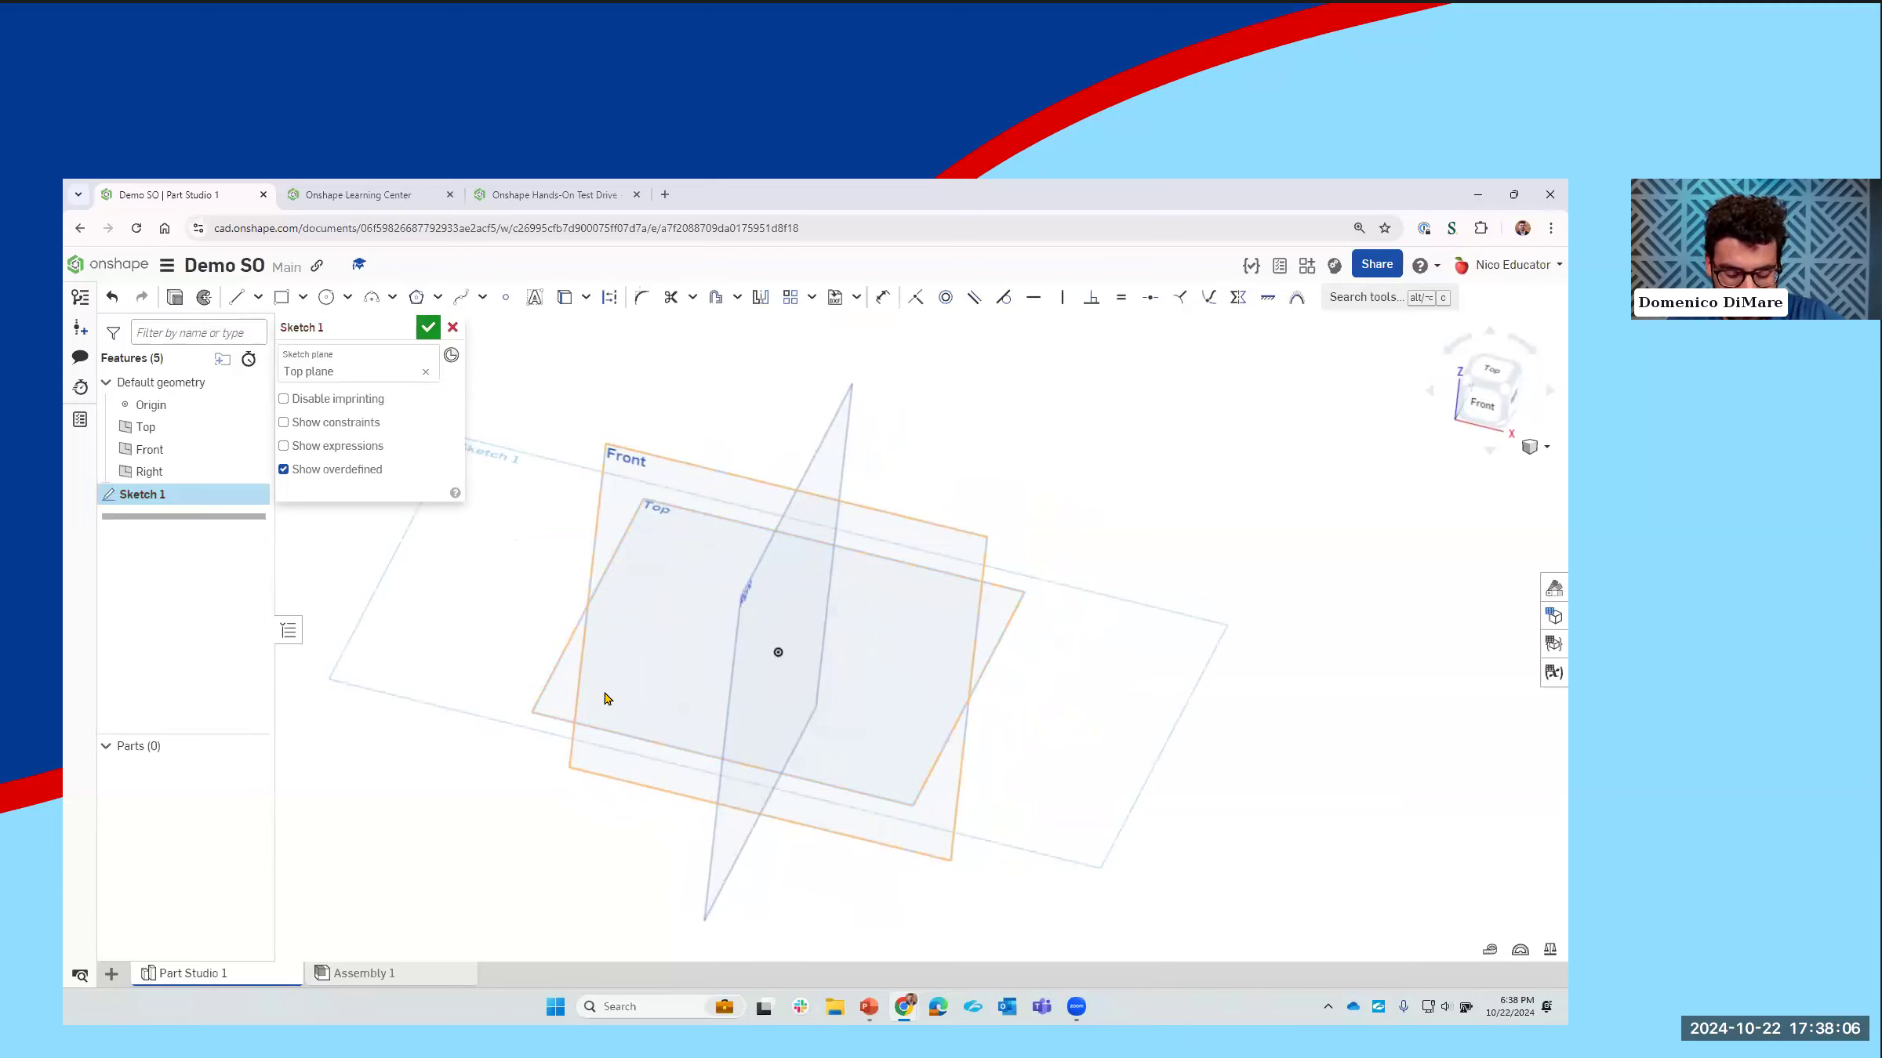
key("n")
middle_click_drag(1170, 521, 1045, 538)
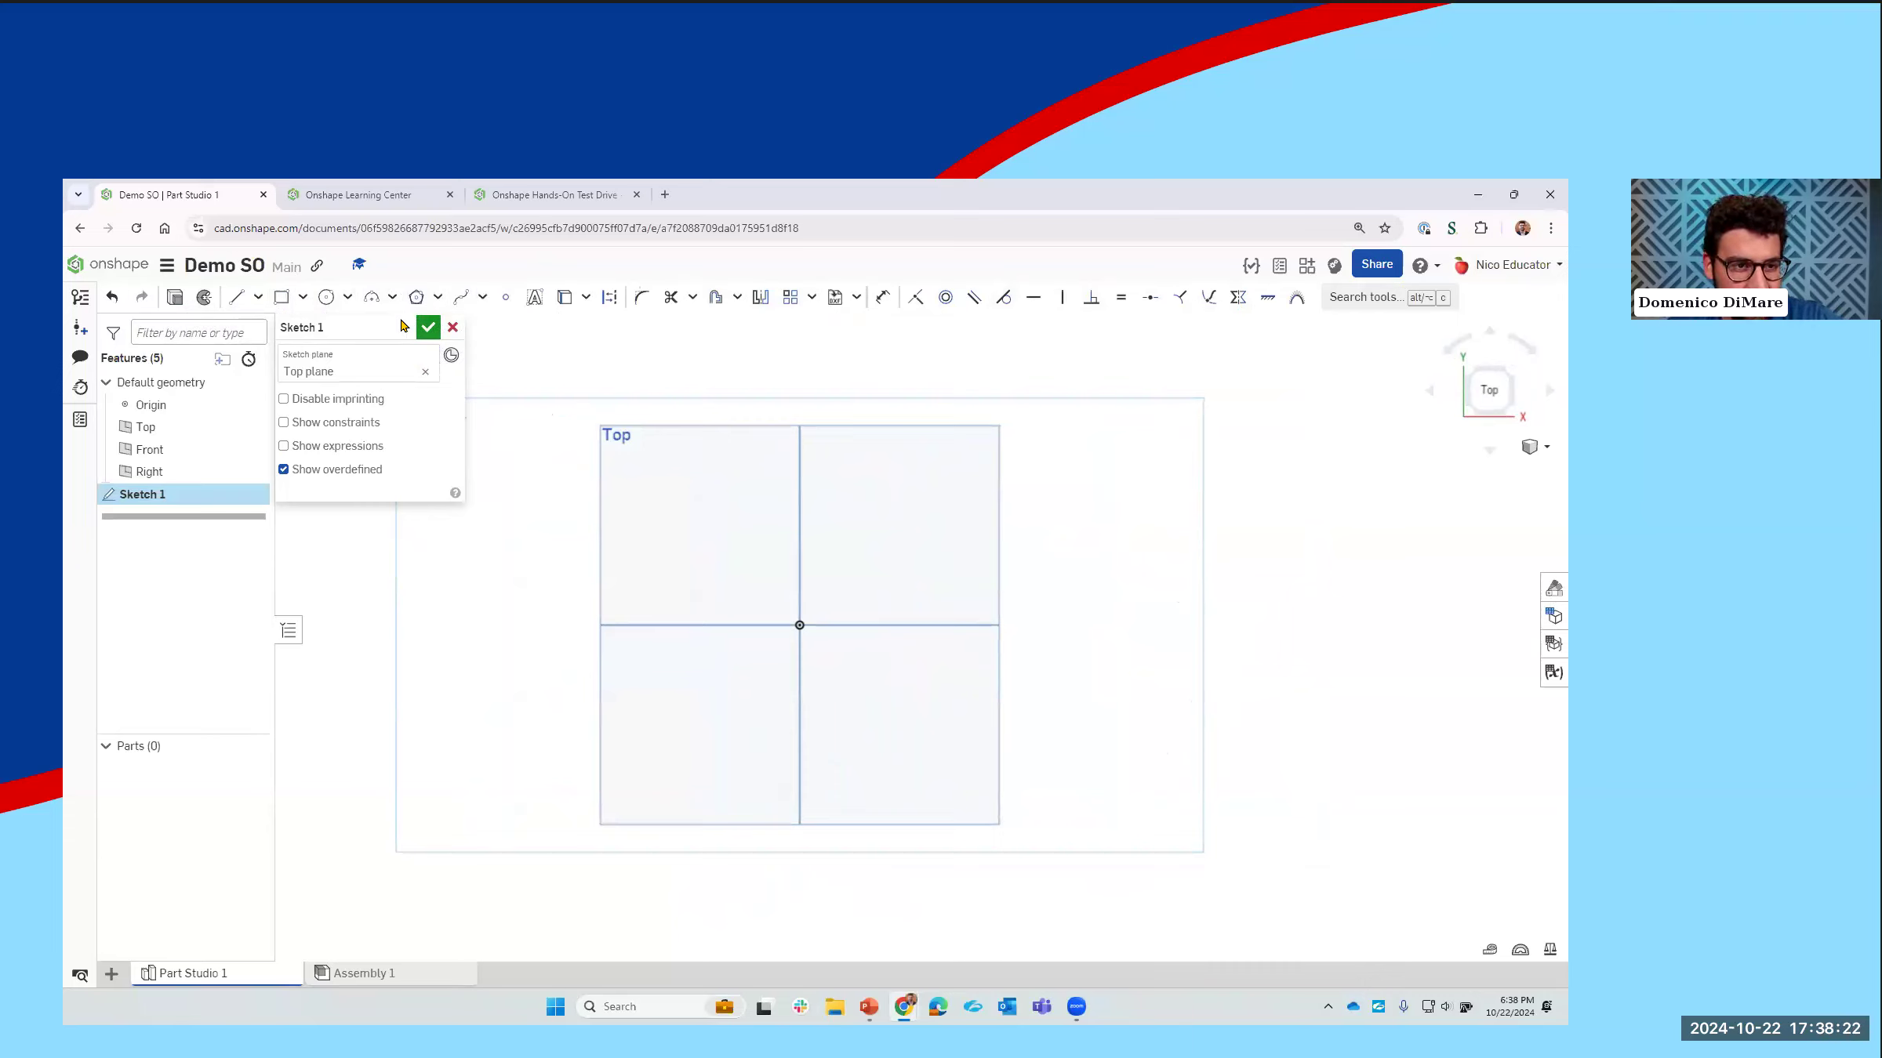
Step: Sketch a center point rectangle on the origin with a width of 3 in
left_click(303, 297)
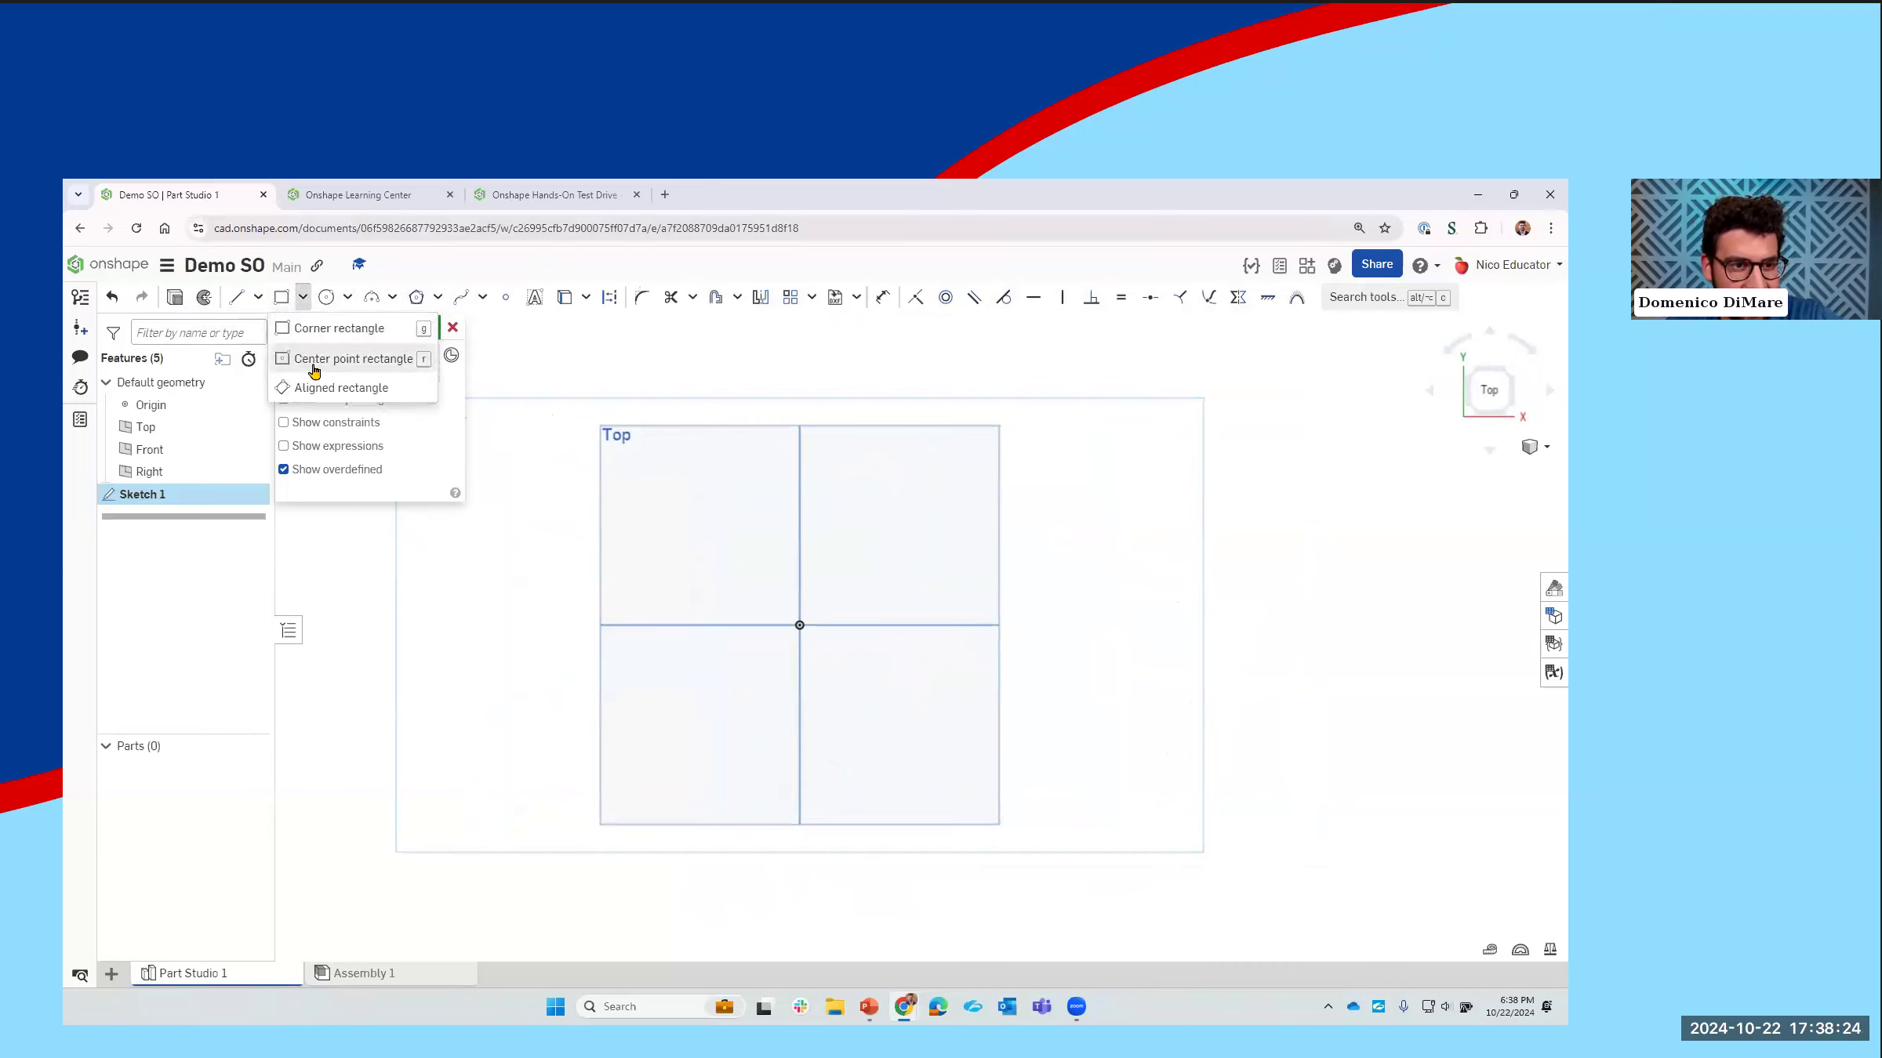
left_click(309, 359)
left_click(799, 625)
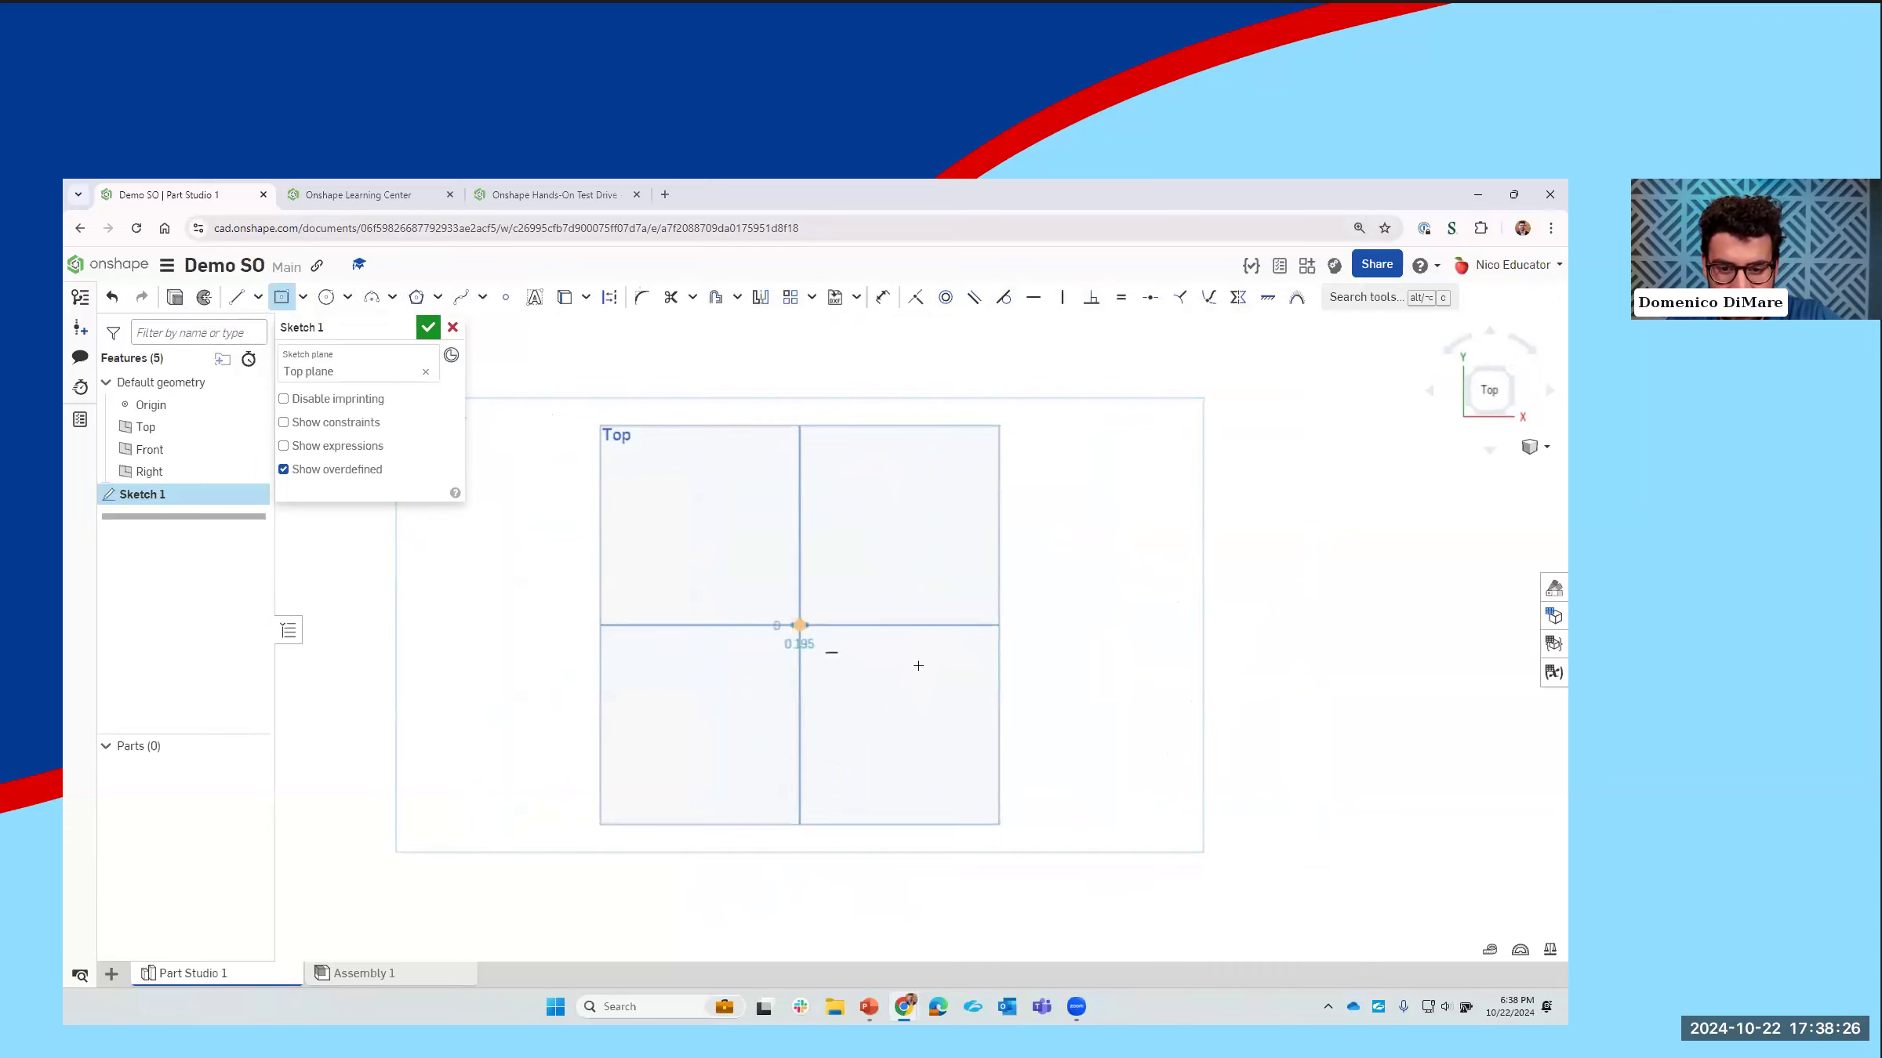
left_click(926, 691)
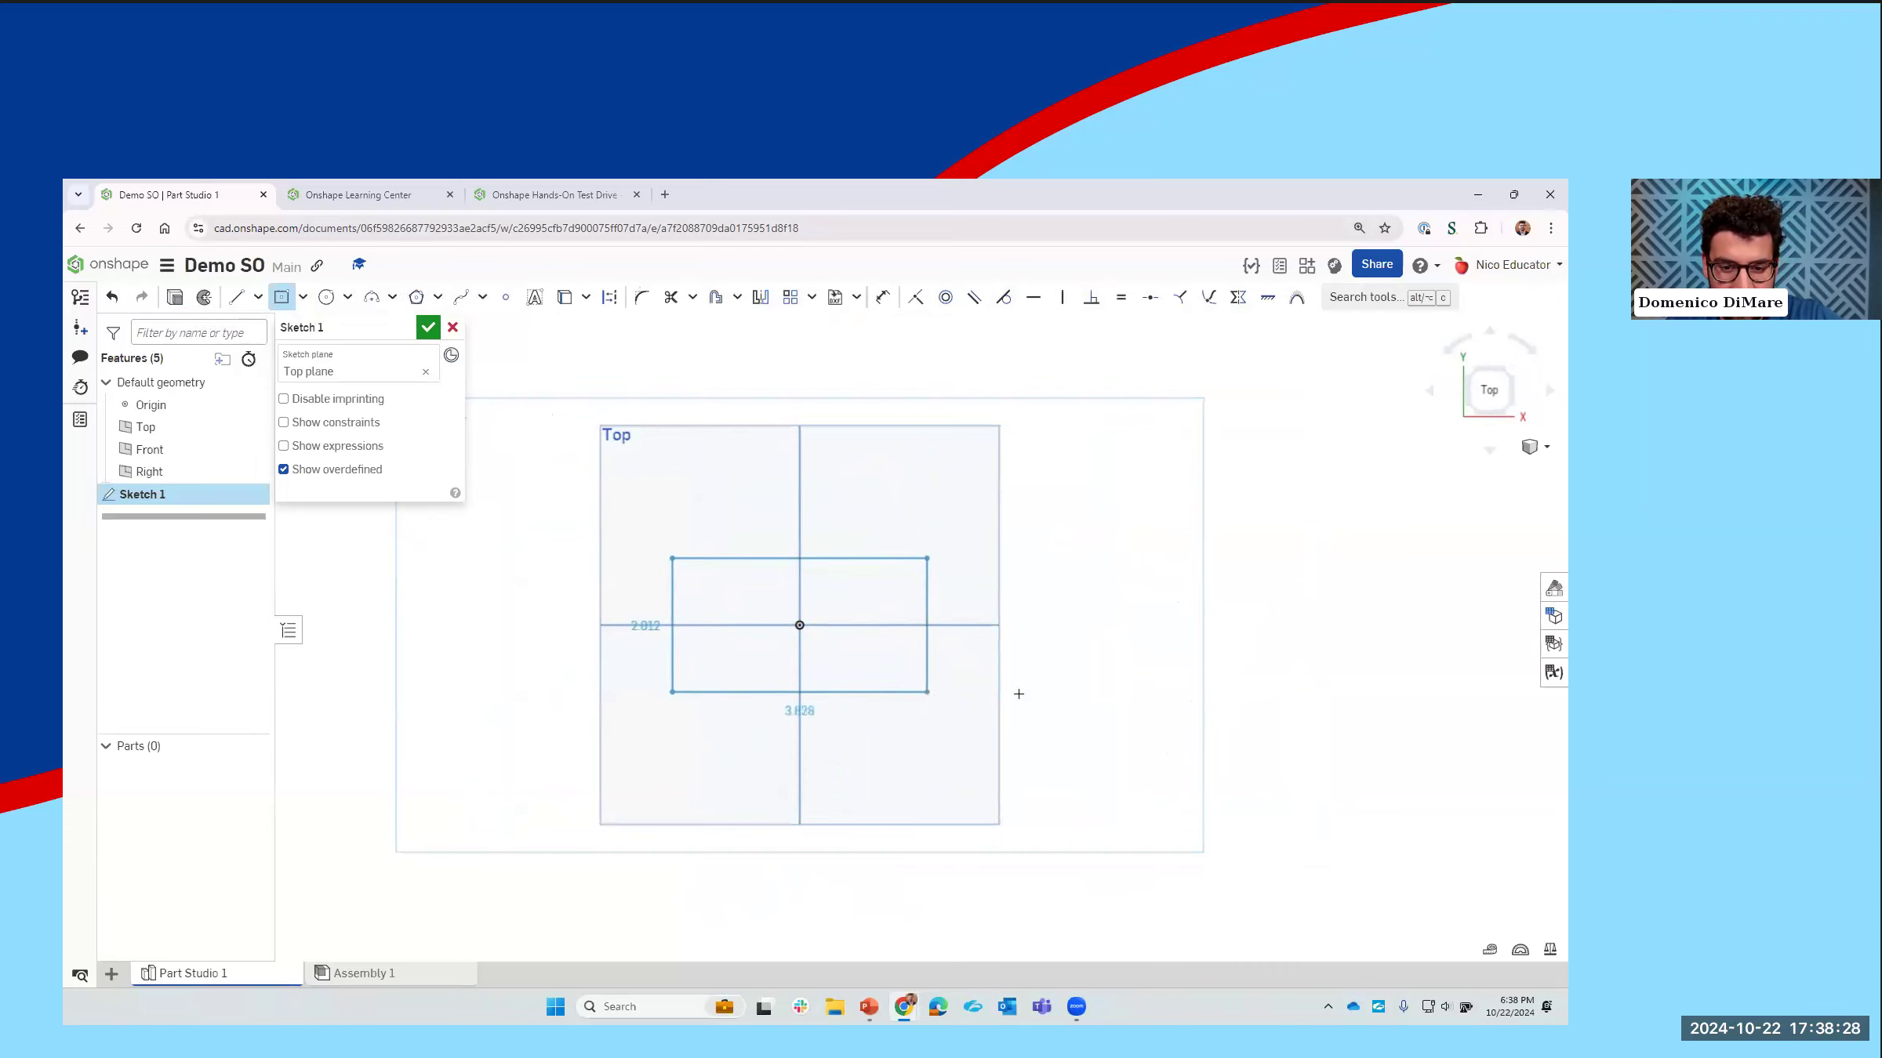
type("3")
key("Tab")
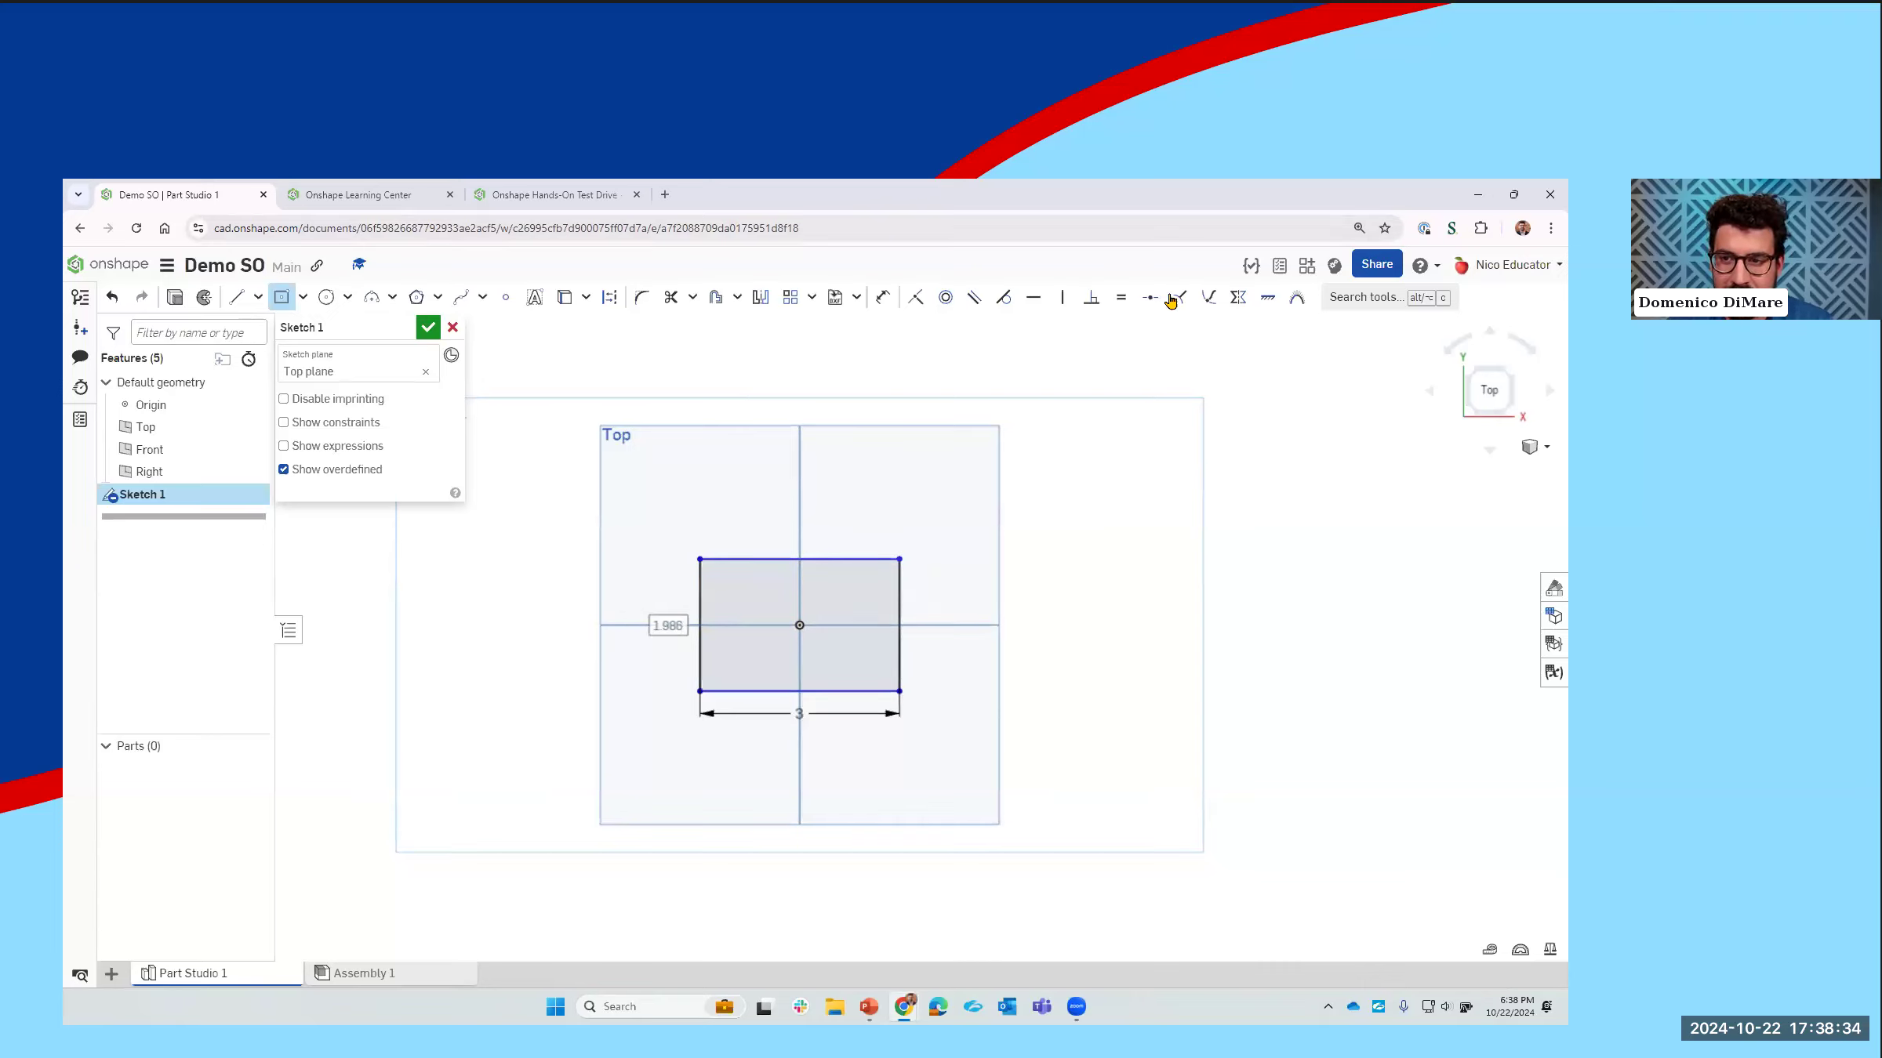
Step: Dimension the rectangle's vertical side to 1 in and finish the sketch
left_click(882, 298)
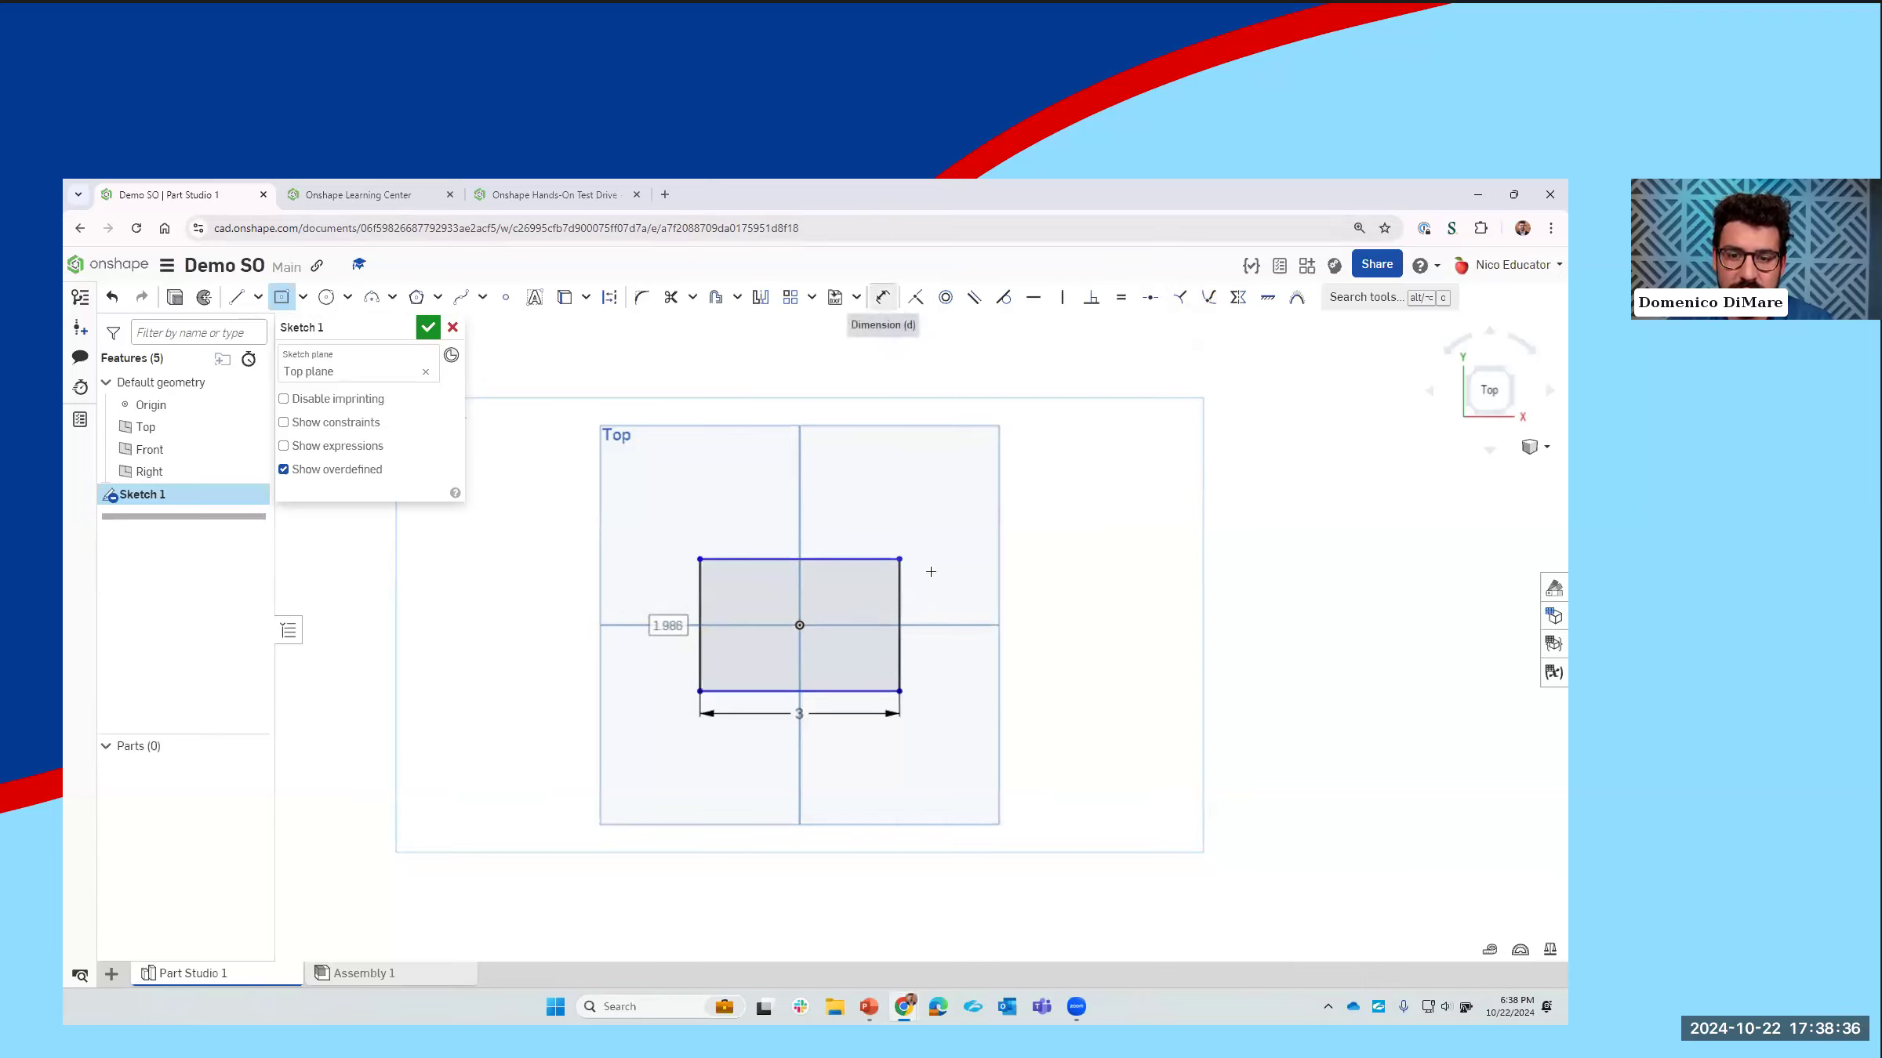
left_click(900, 619)
left_click(956, 617)
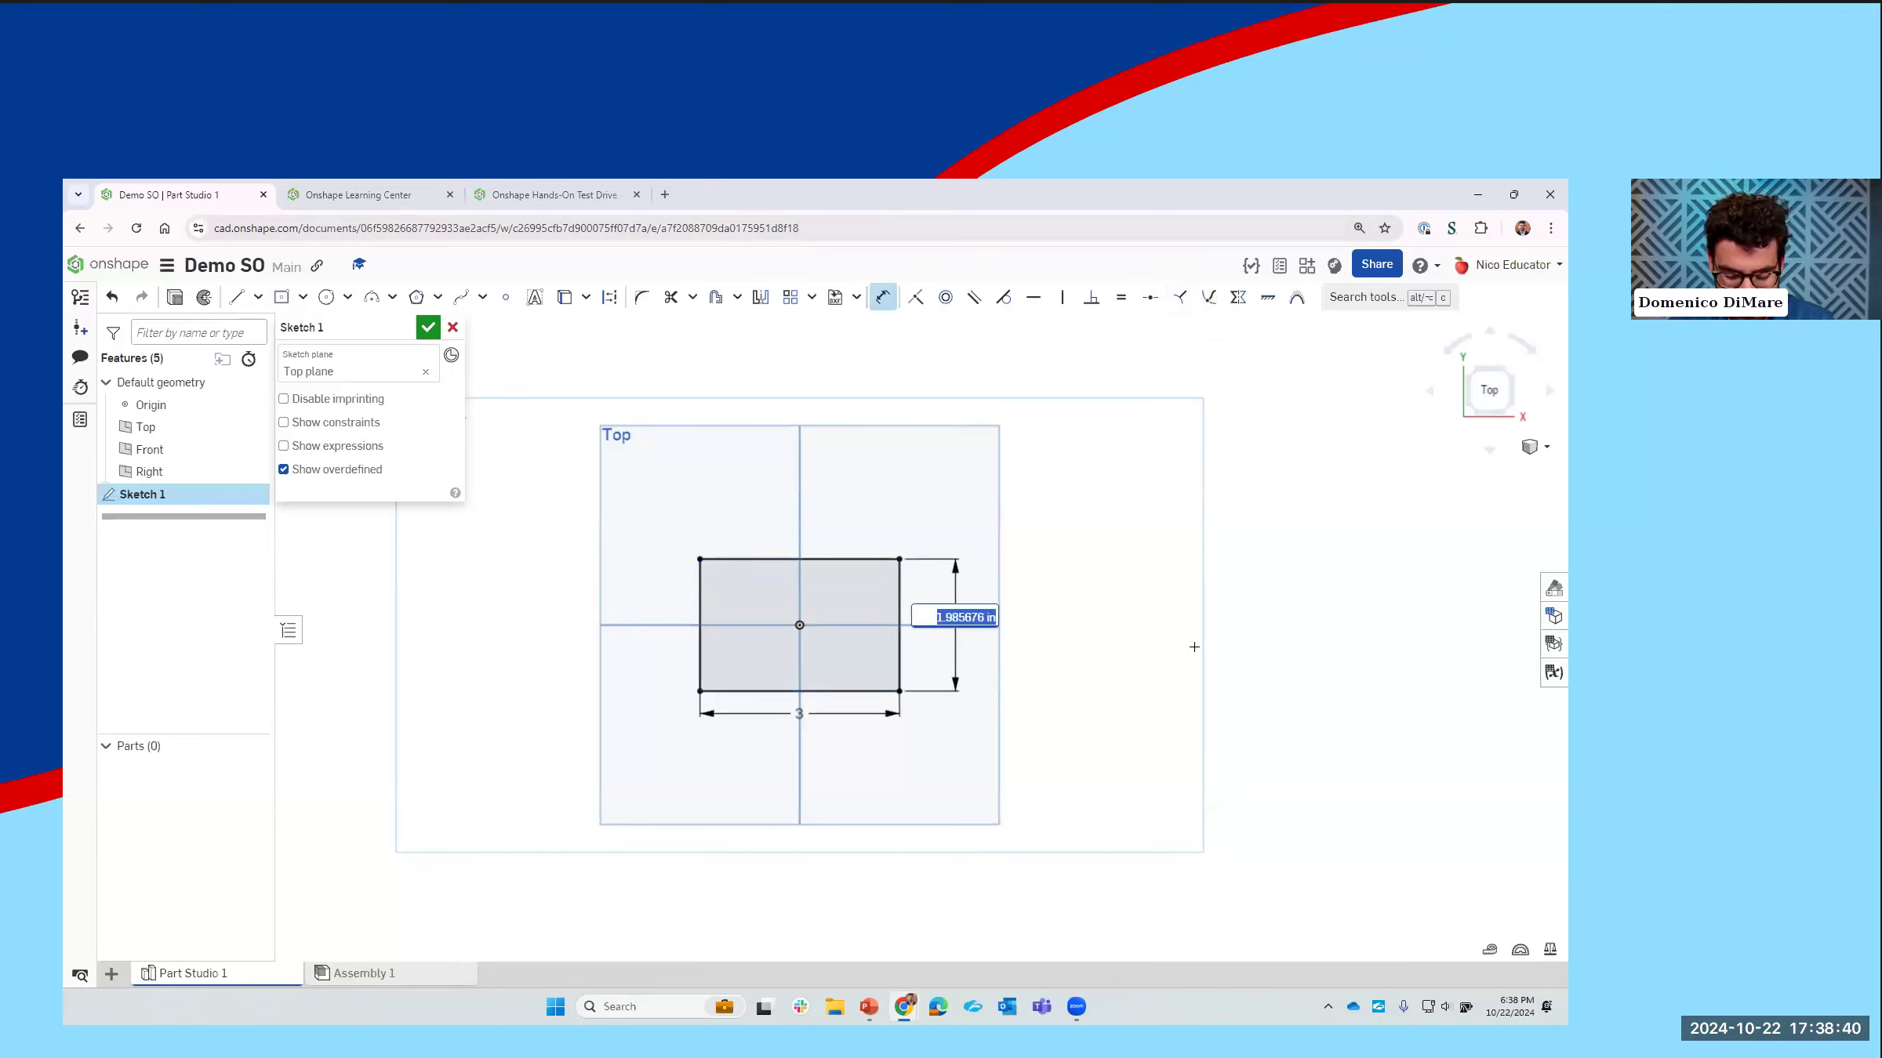
type("1")
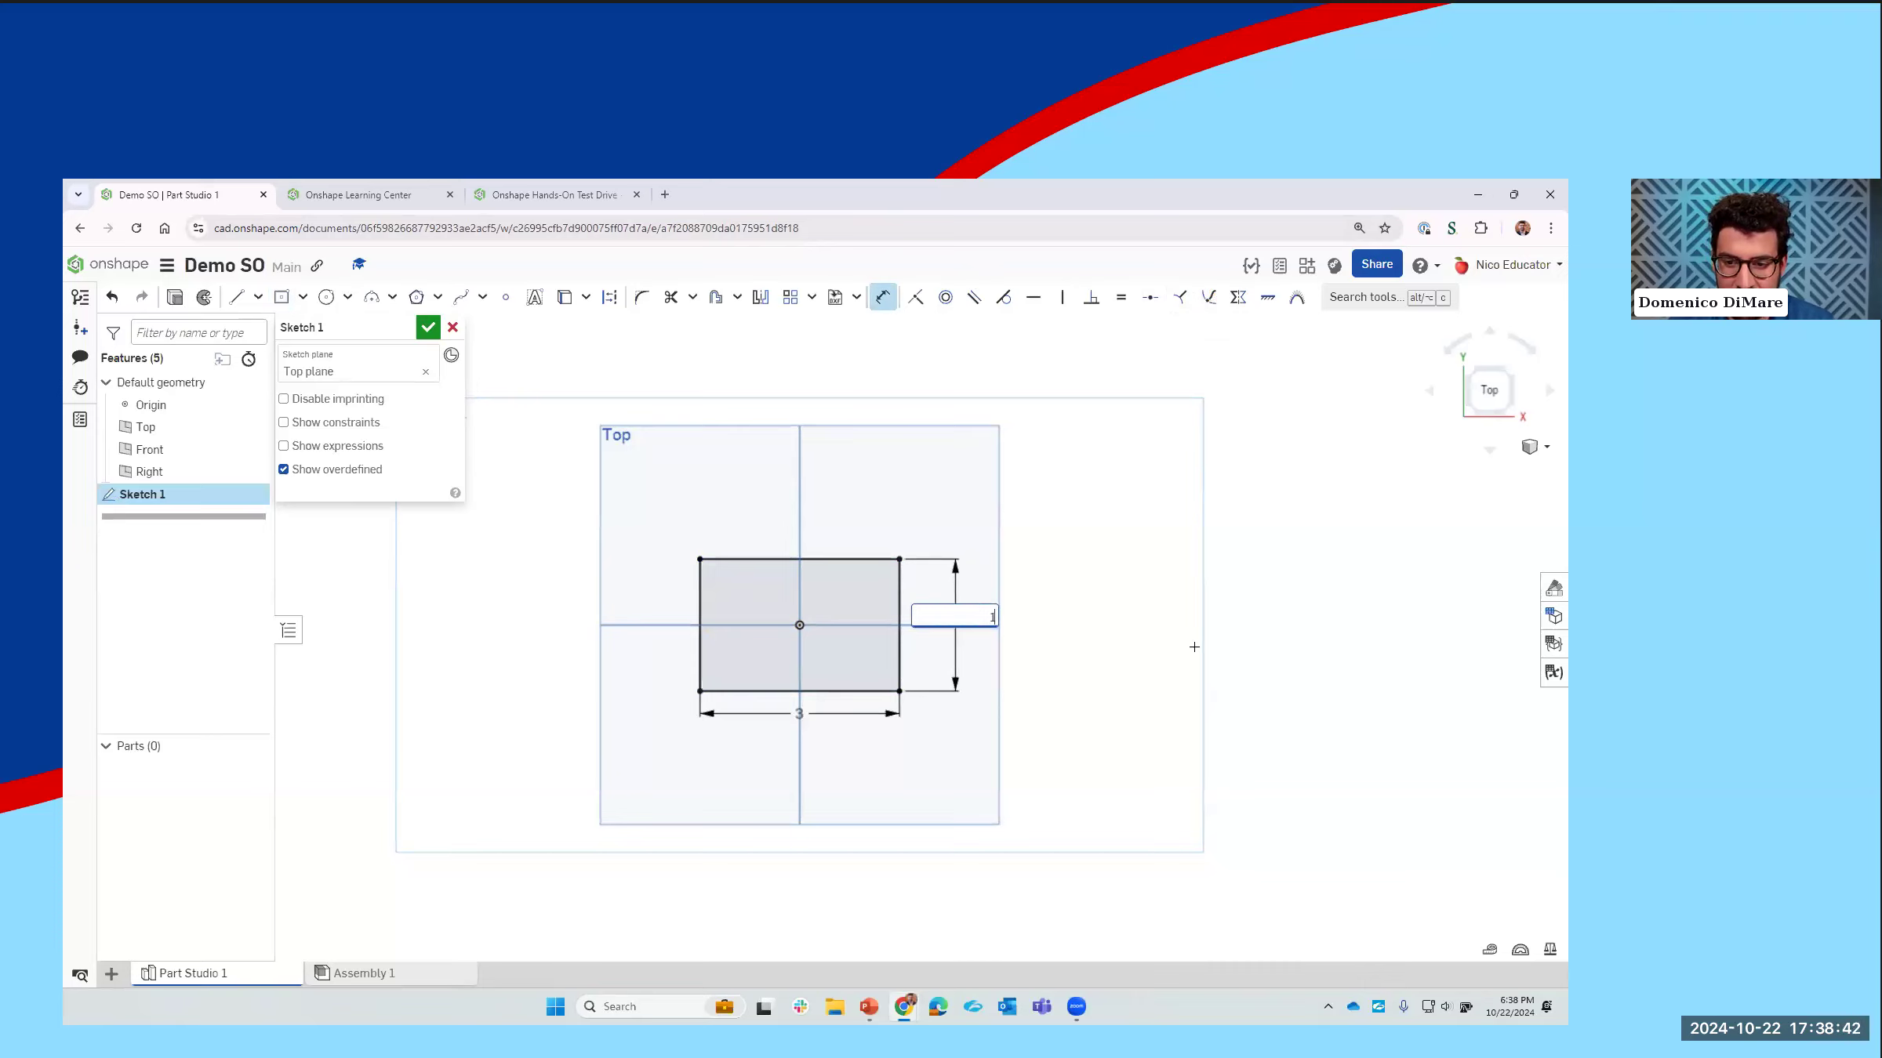
key("Return")
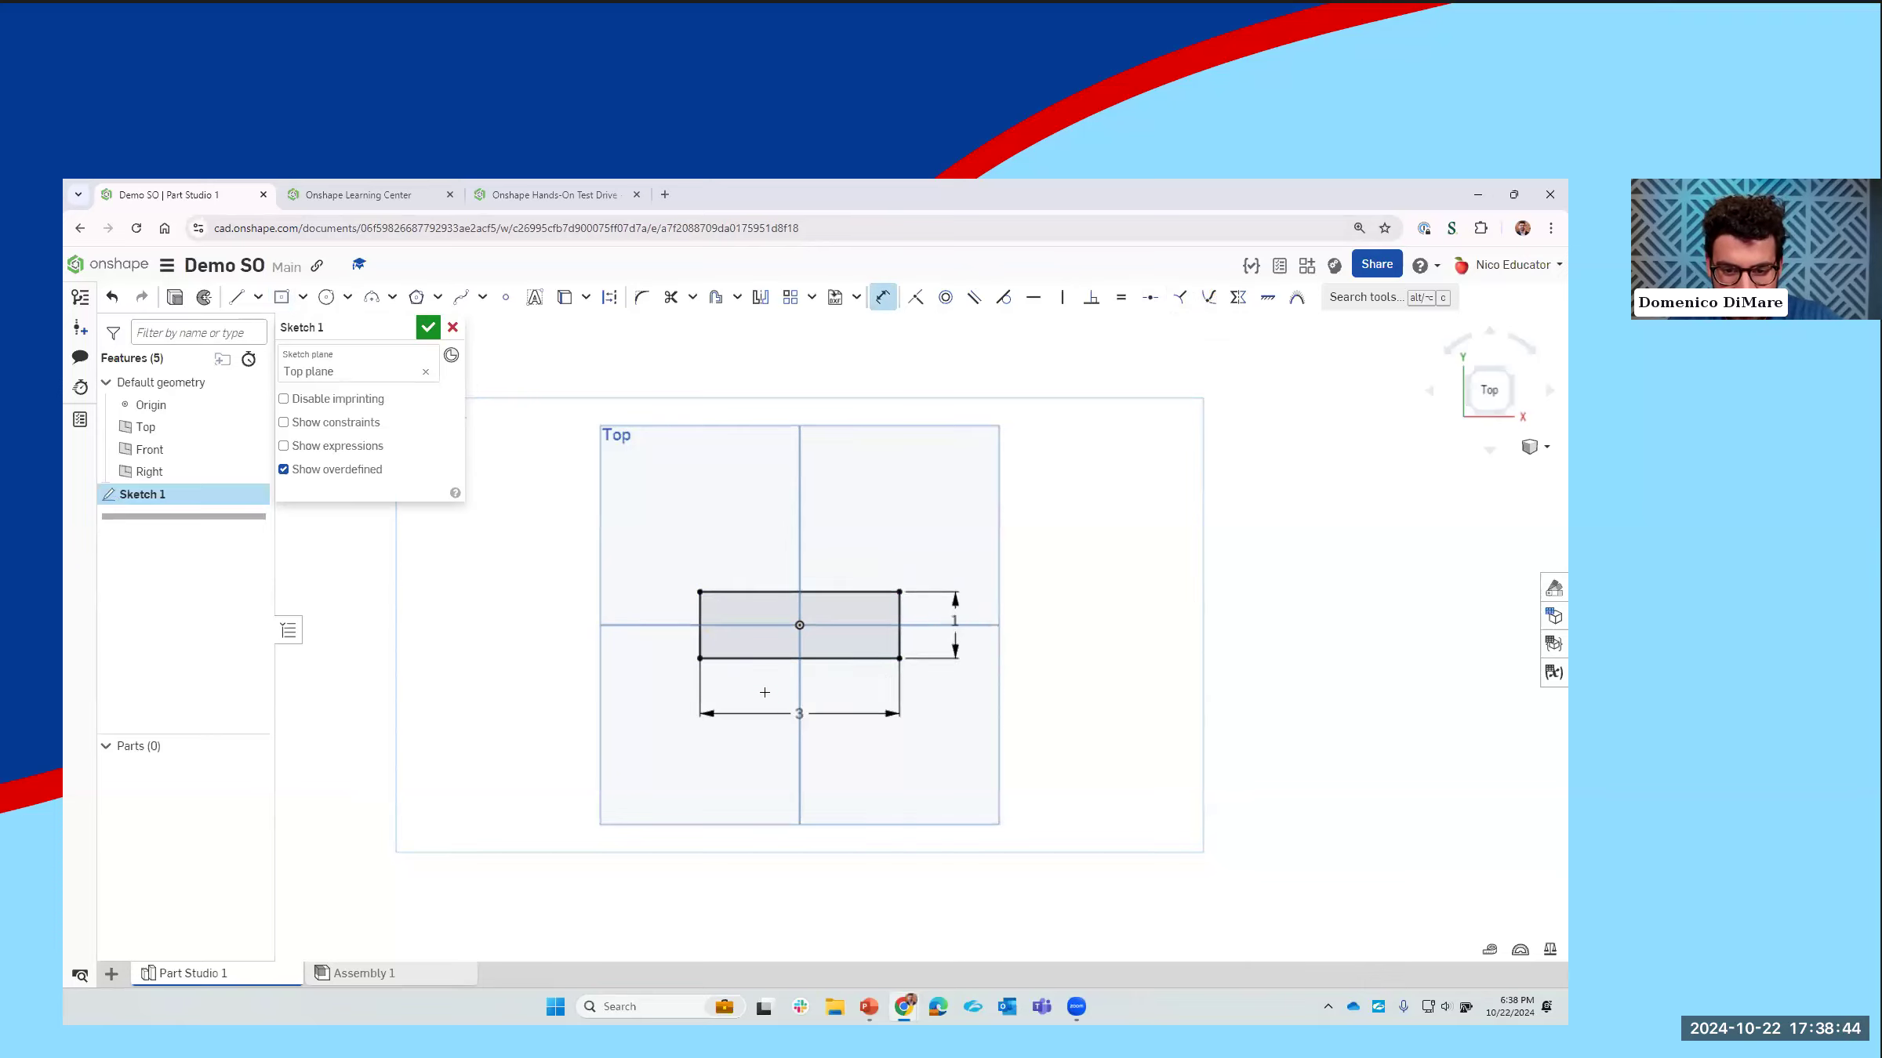
scroll(1089, 662, "up", 3)
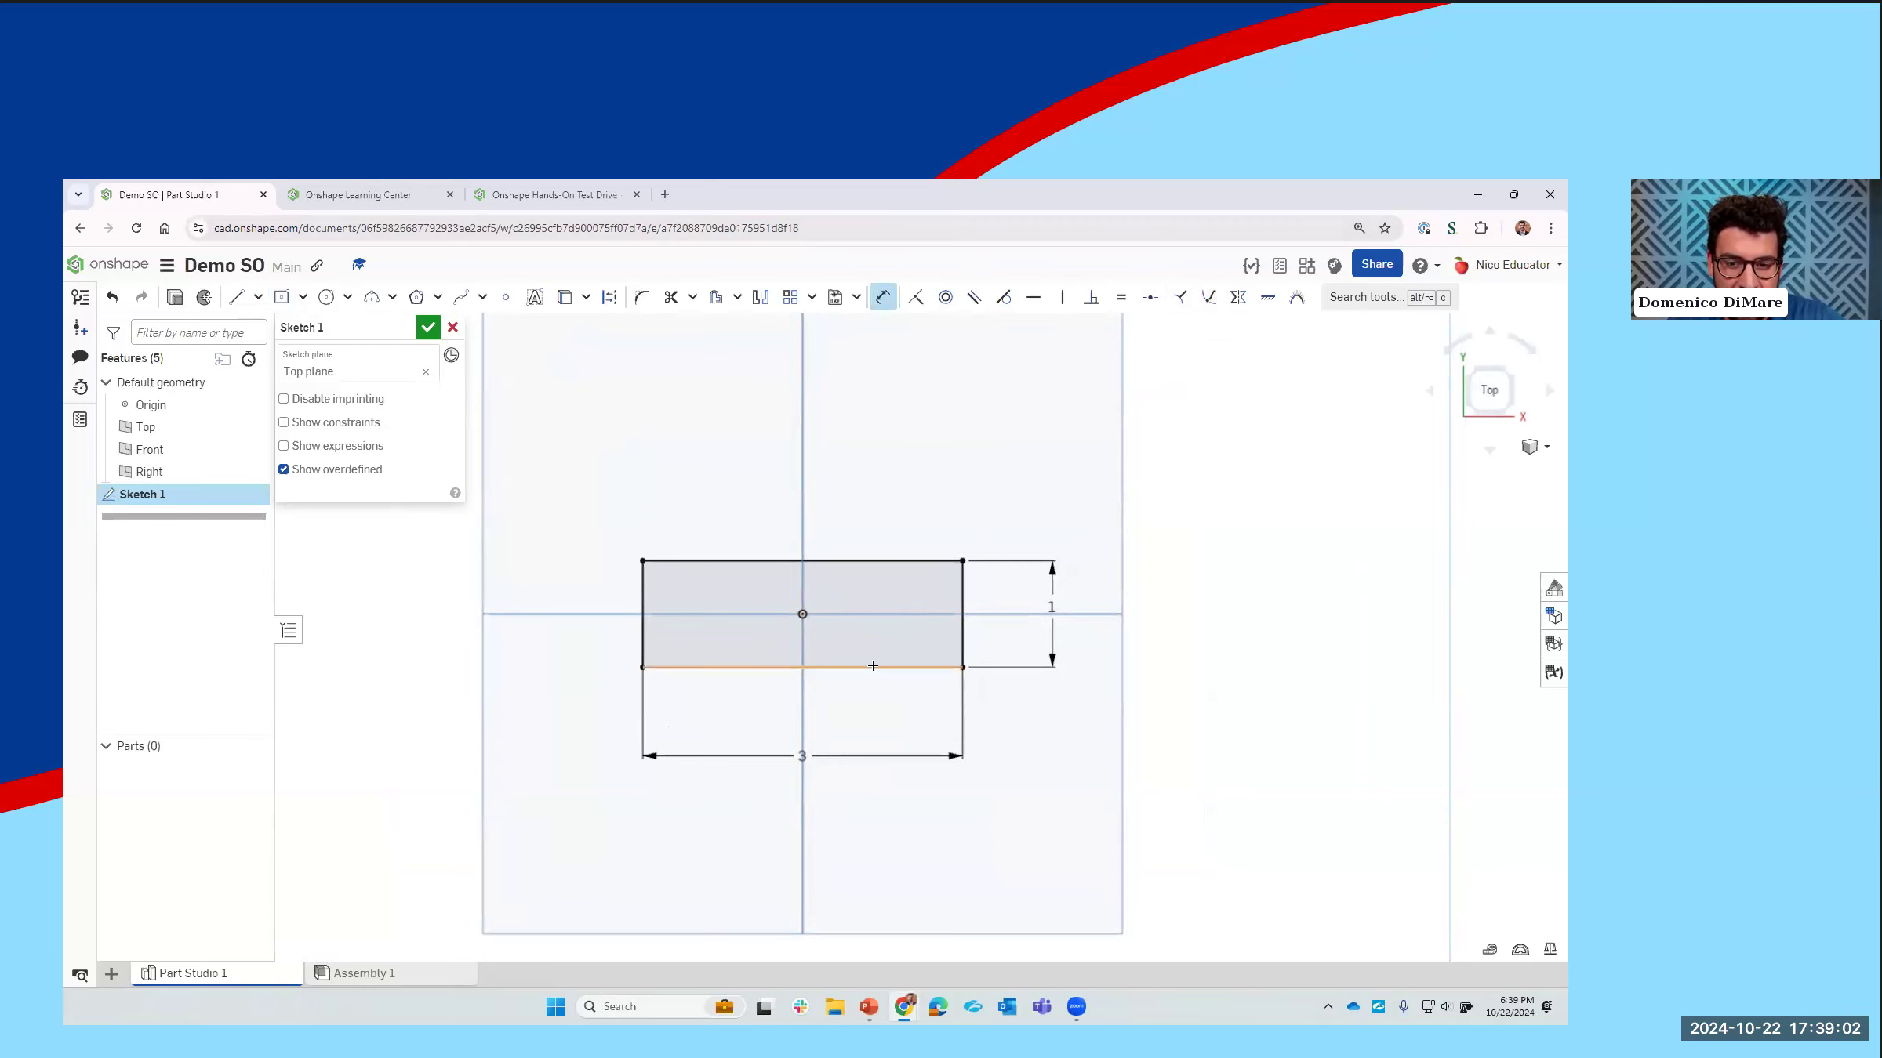
left_click(428, 327)
Step: Extrude the sketched rectangle upward as a new solid to form a thin base plate
mouse_move(702, 559)
right_mouse_down()
mouse_move(704, 438)
mouse_move(711, 489)
right_mouse_up()
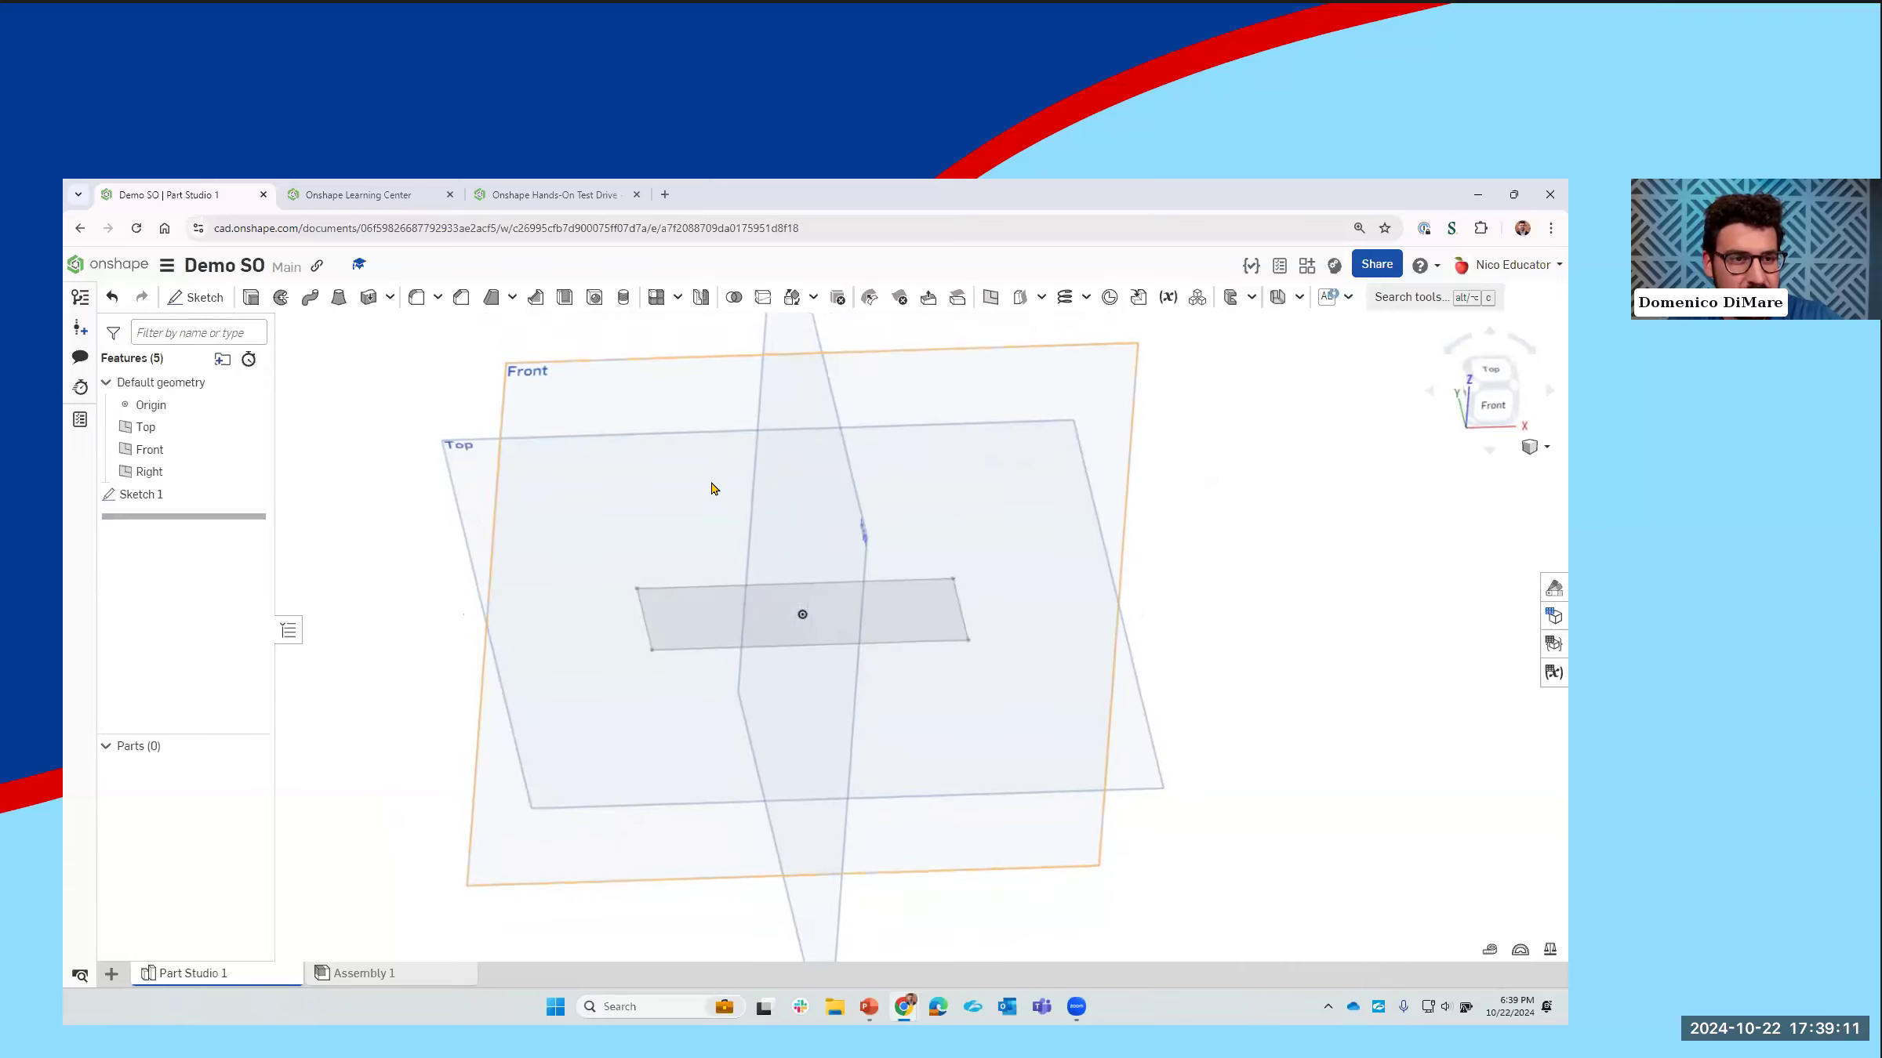
left_click(250, 302)
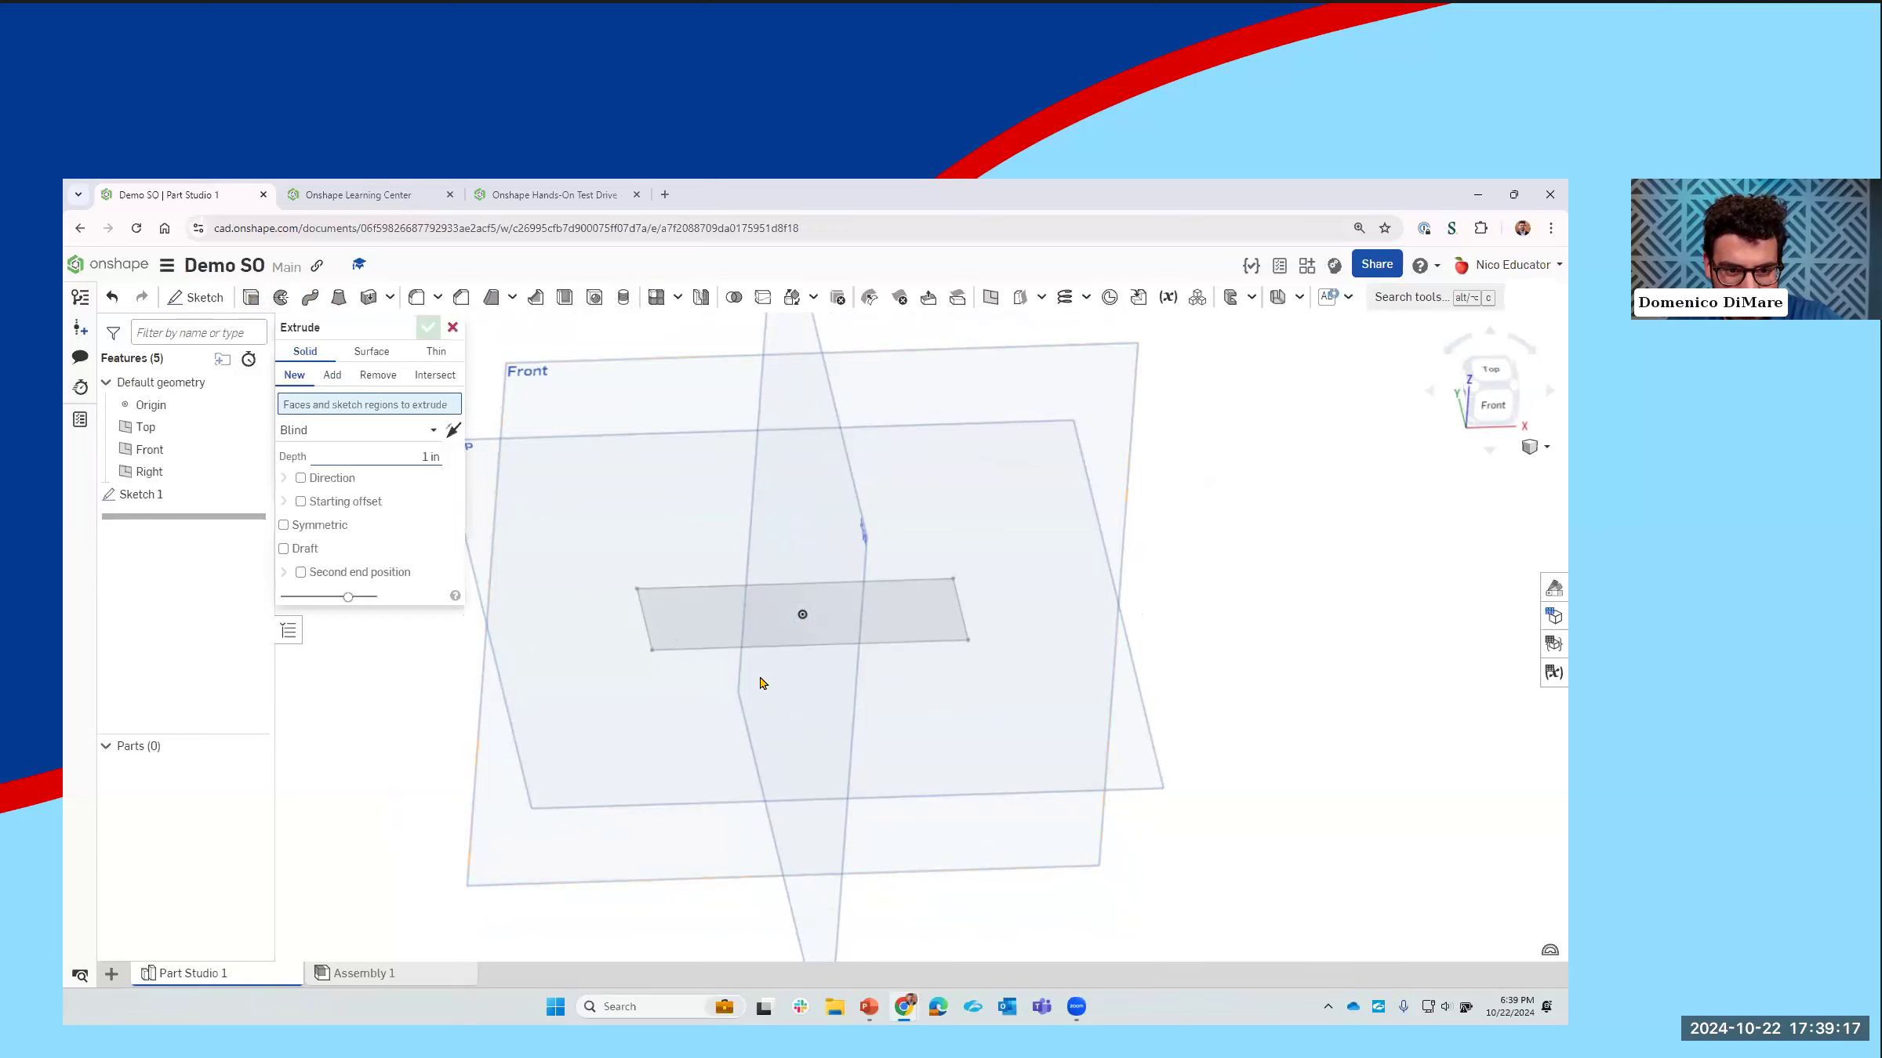
left_click(697, 617)
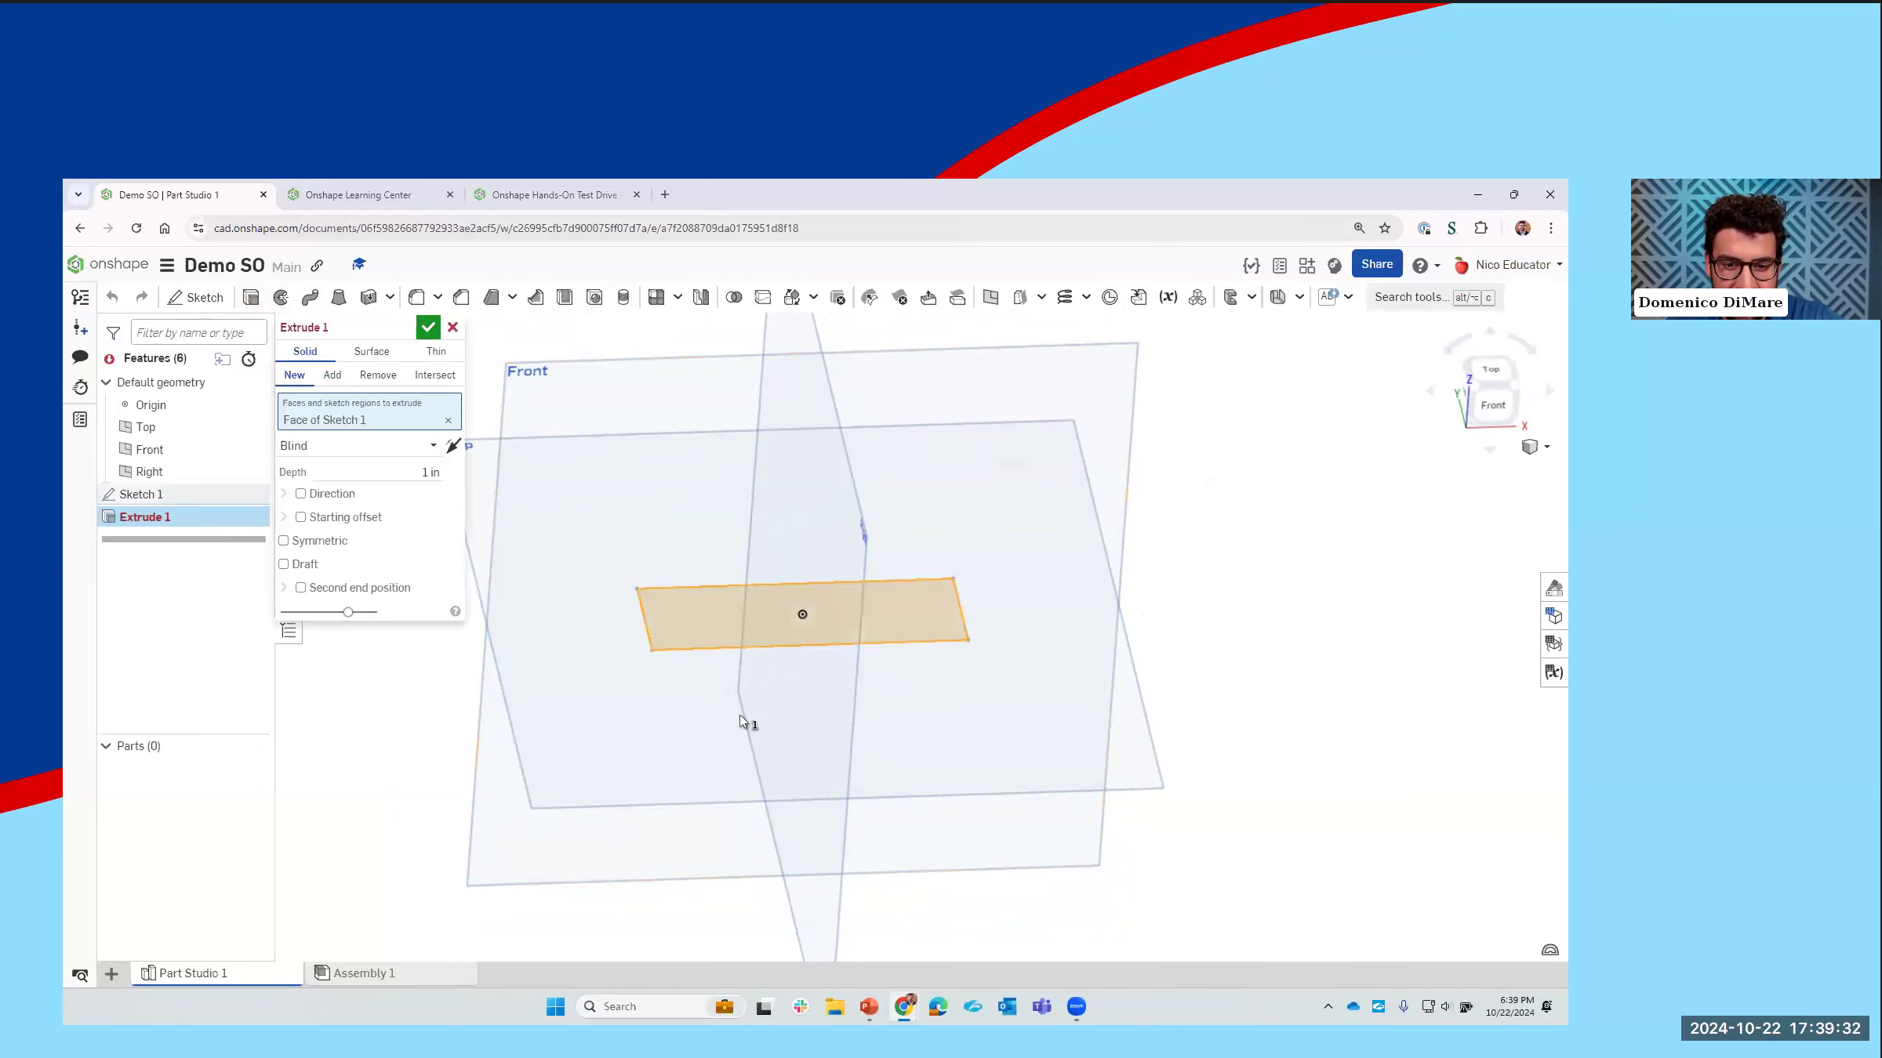
right_click_drag(739, 714, 492, 475)
left_click(410, 464)
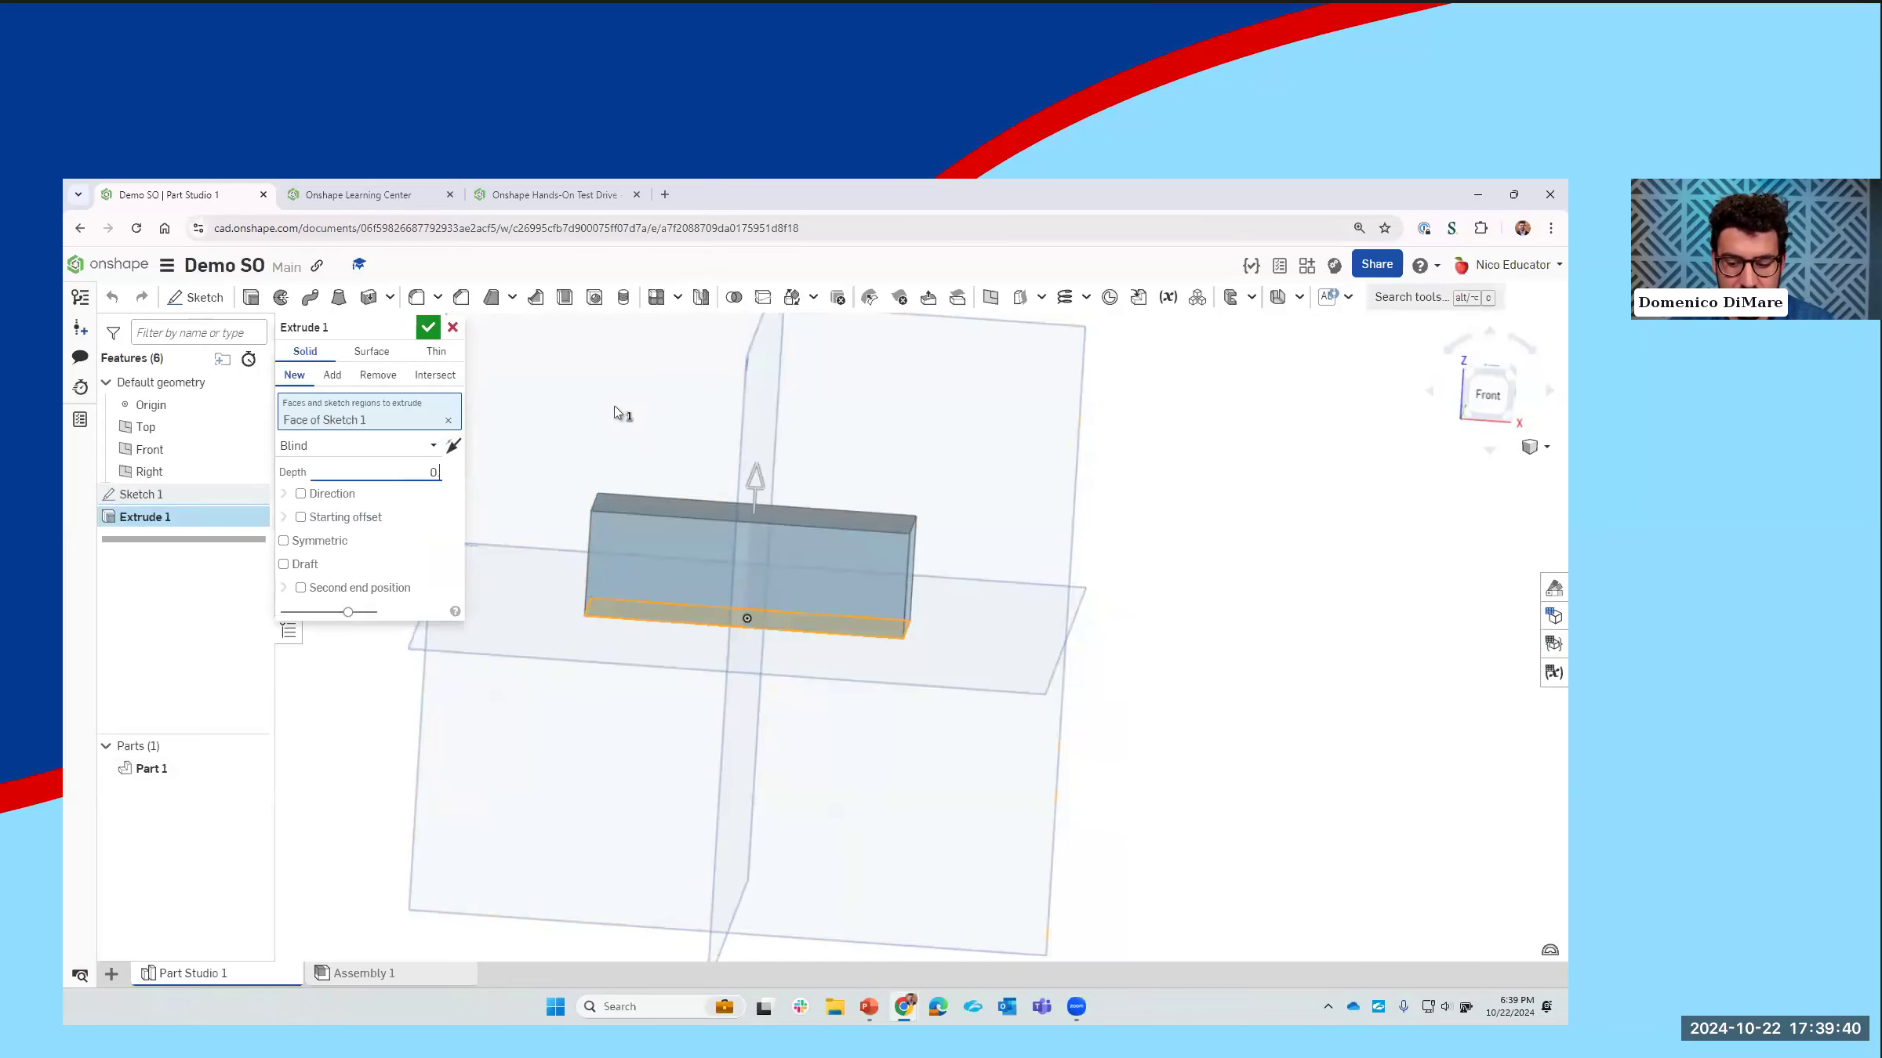
left_click(428, 328)
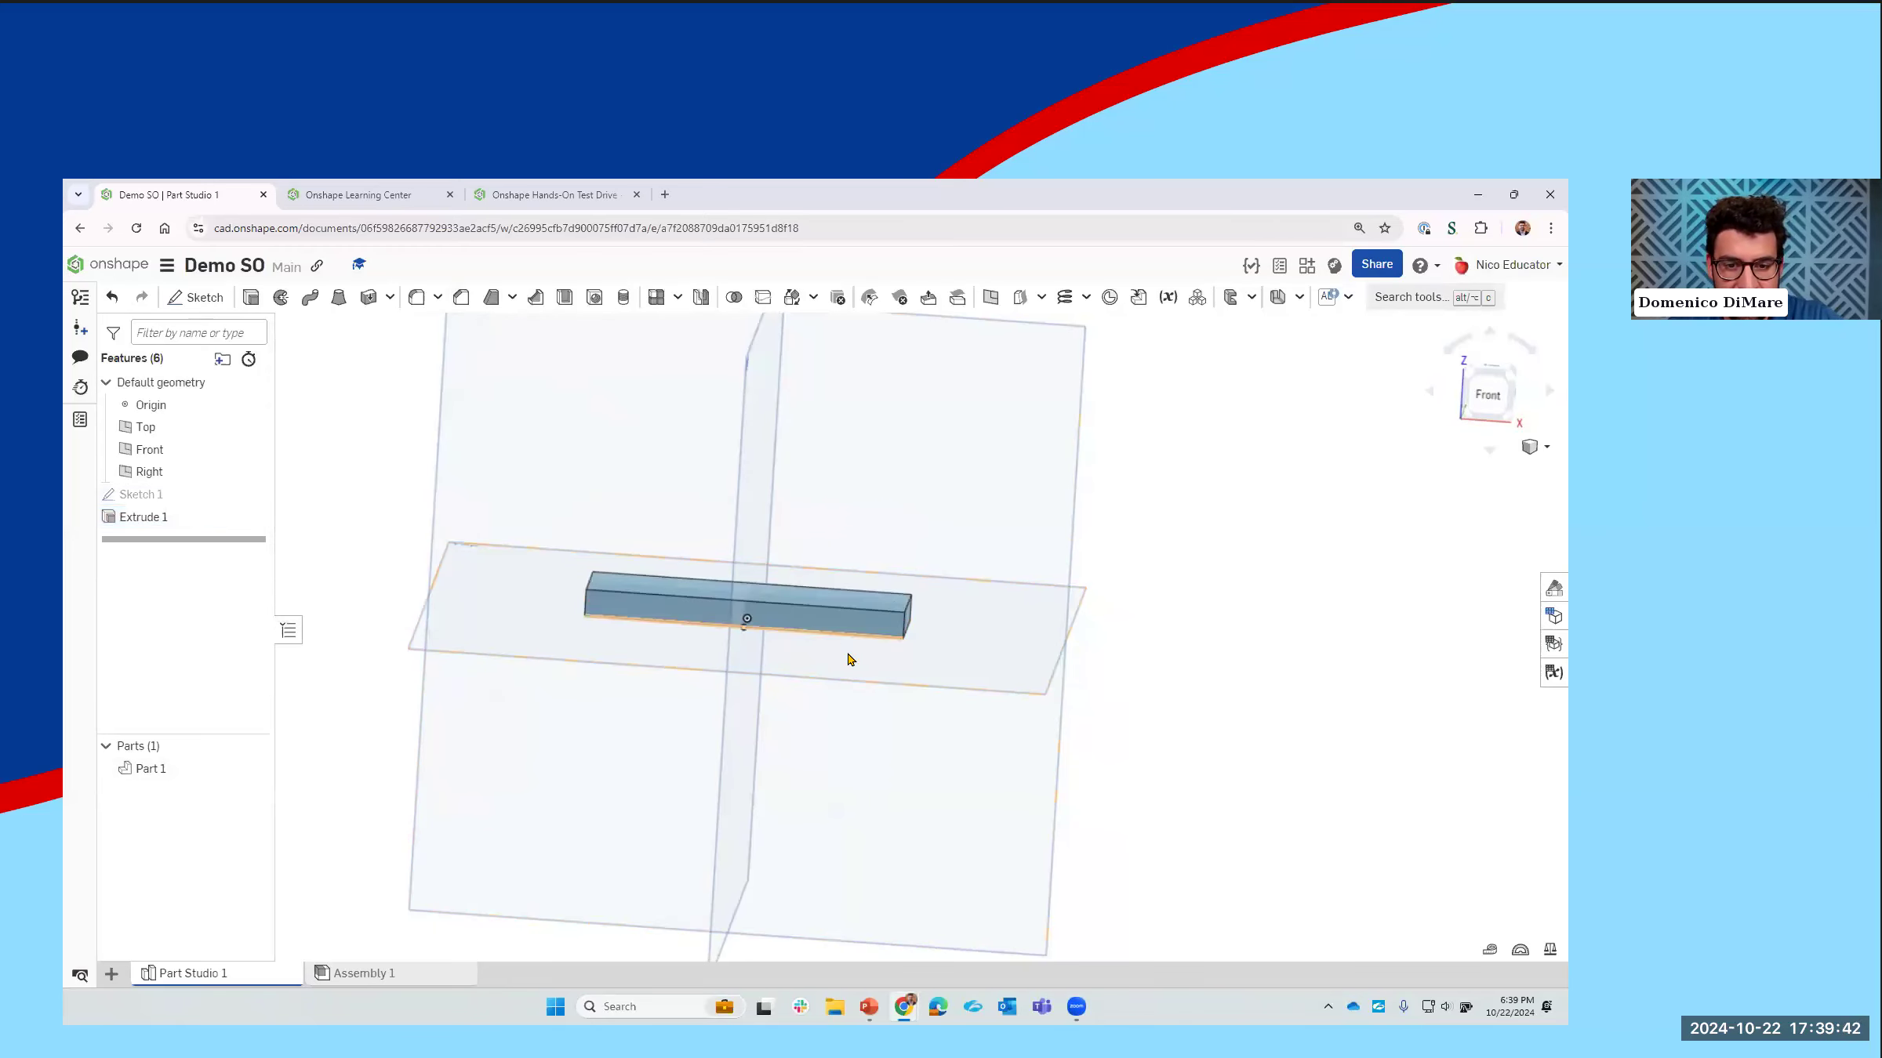
Step: Start a new sketch on the base plate's top face and view it straight on
right_click_drag(836, 667, 857, 674)
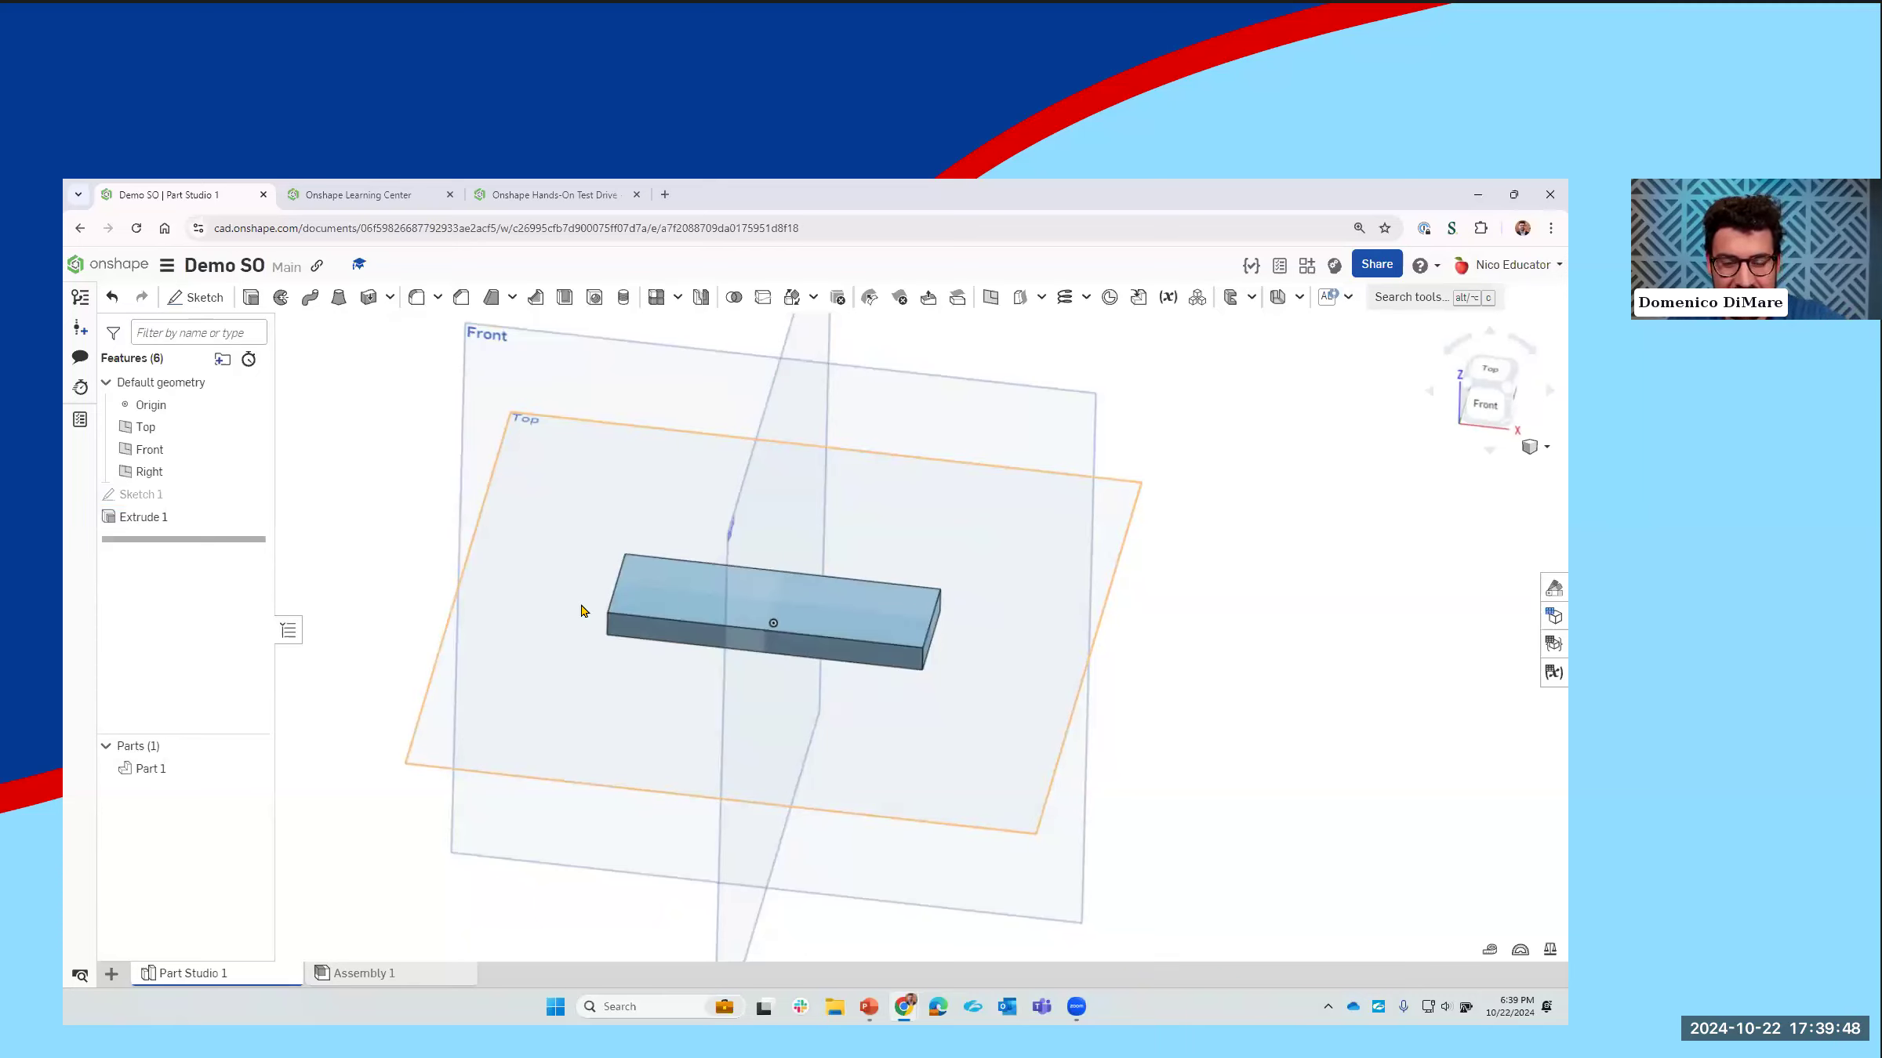
mouse_move(804, 588)
right_mouse_down()
mouse_move(865, 605)
mouse_move(749, 549)
mouse_move(832, 562)
mouse_move(825, 580)
mouse_move(798, 549)
mouse_move(776, 596)
right_mouse_up()
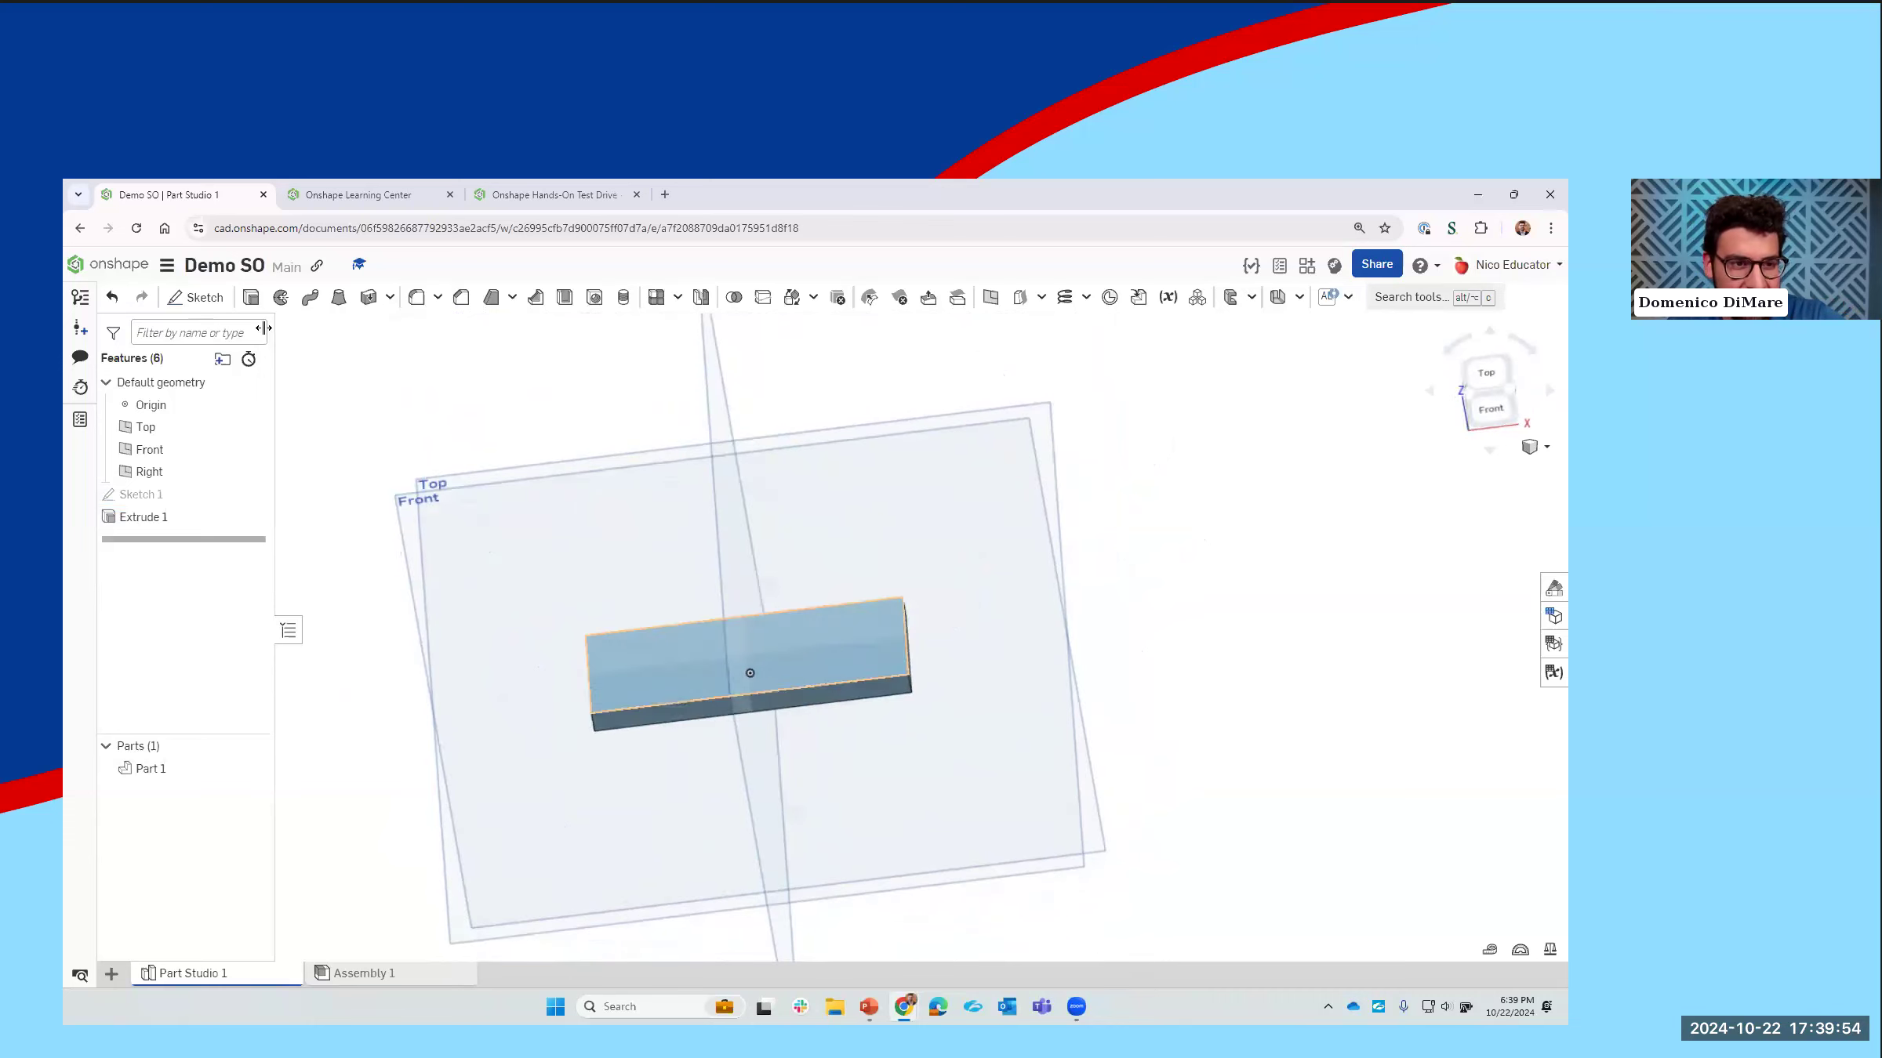
left_click(225, 309)
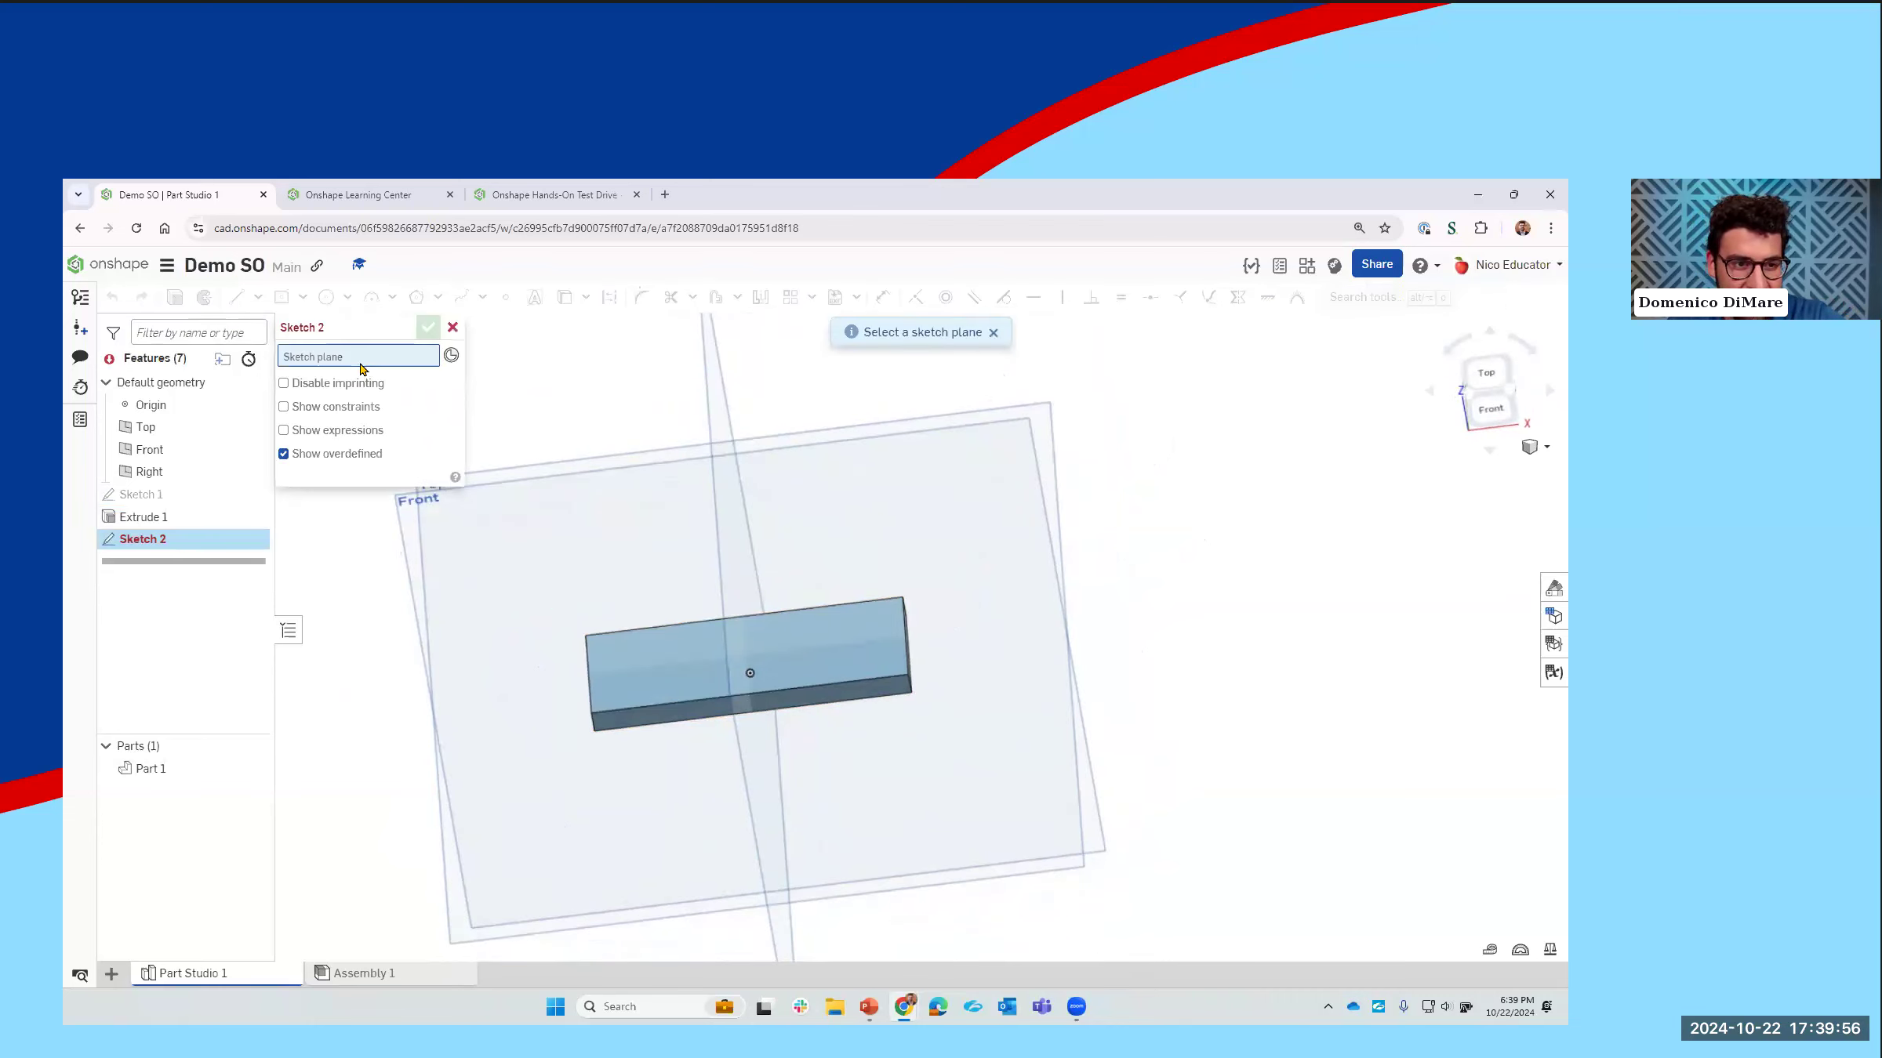
left_click(641, 661)
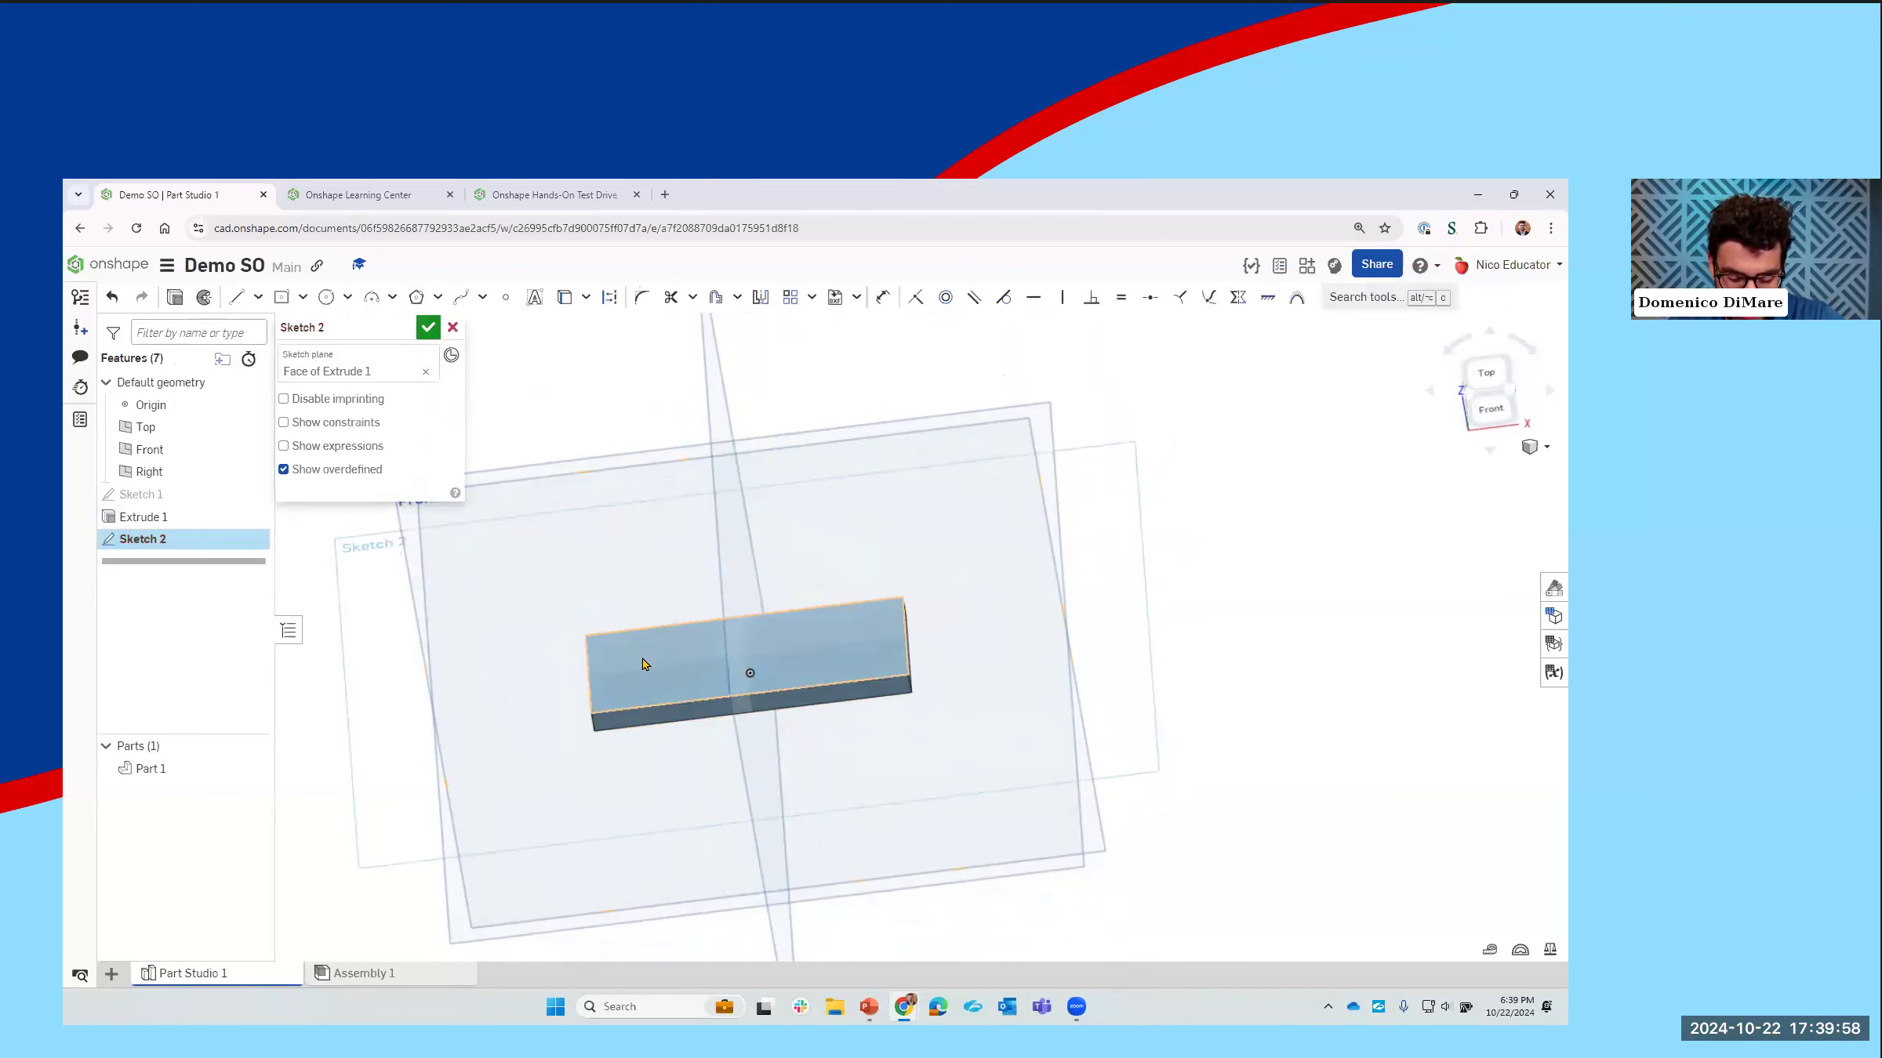
key("n")
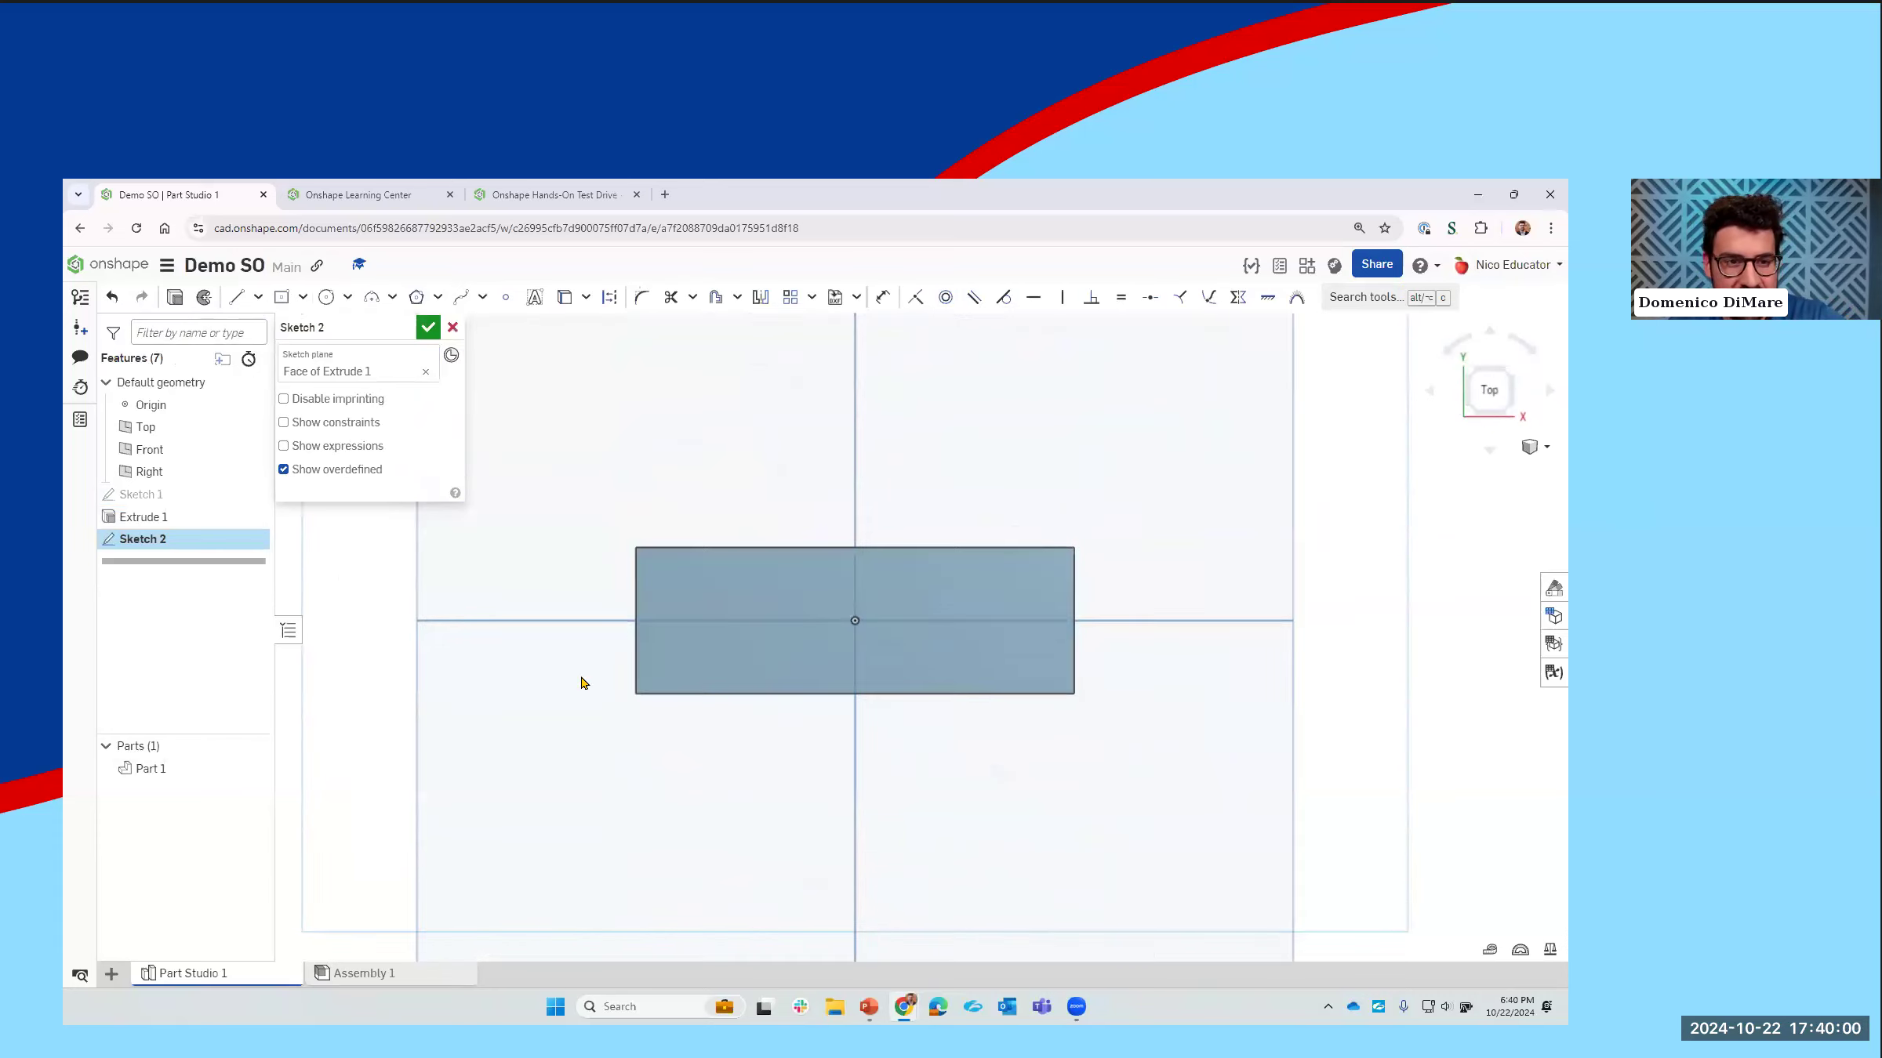
Step: Sketch two narrow center point rectangles across the plate's full depth on either side of the origin, about 0.154 in and 0.224 in wide
left_click(281, 298)
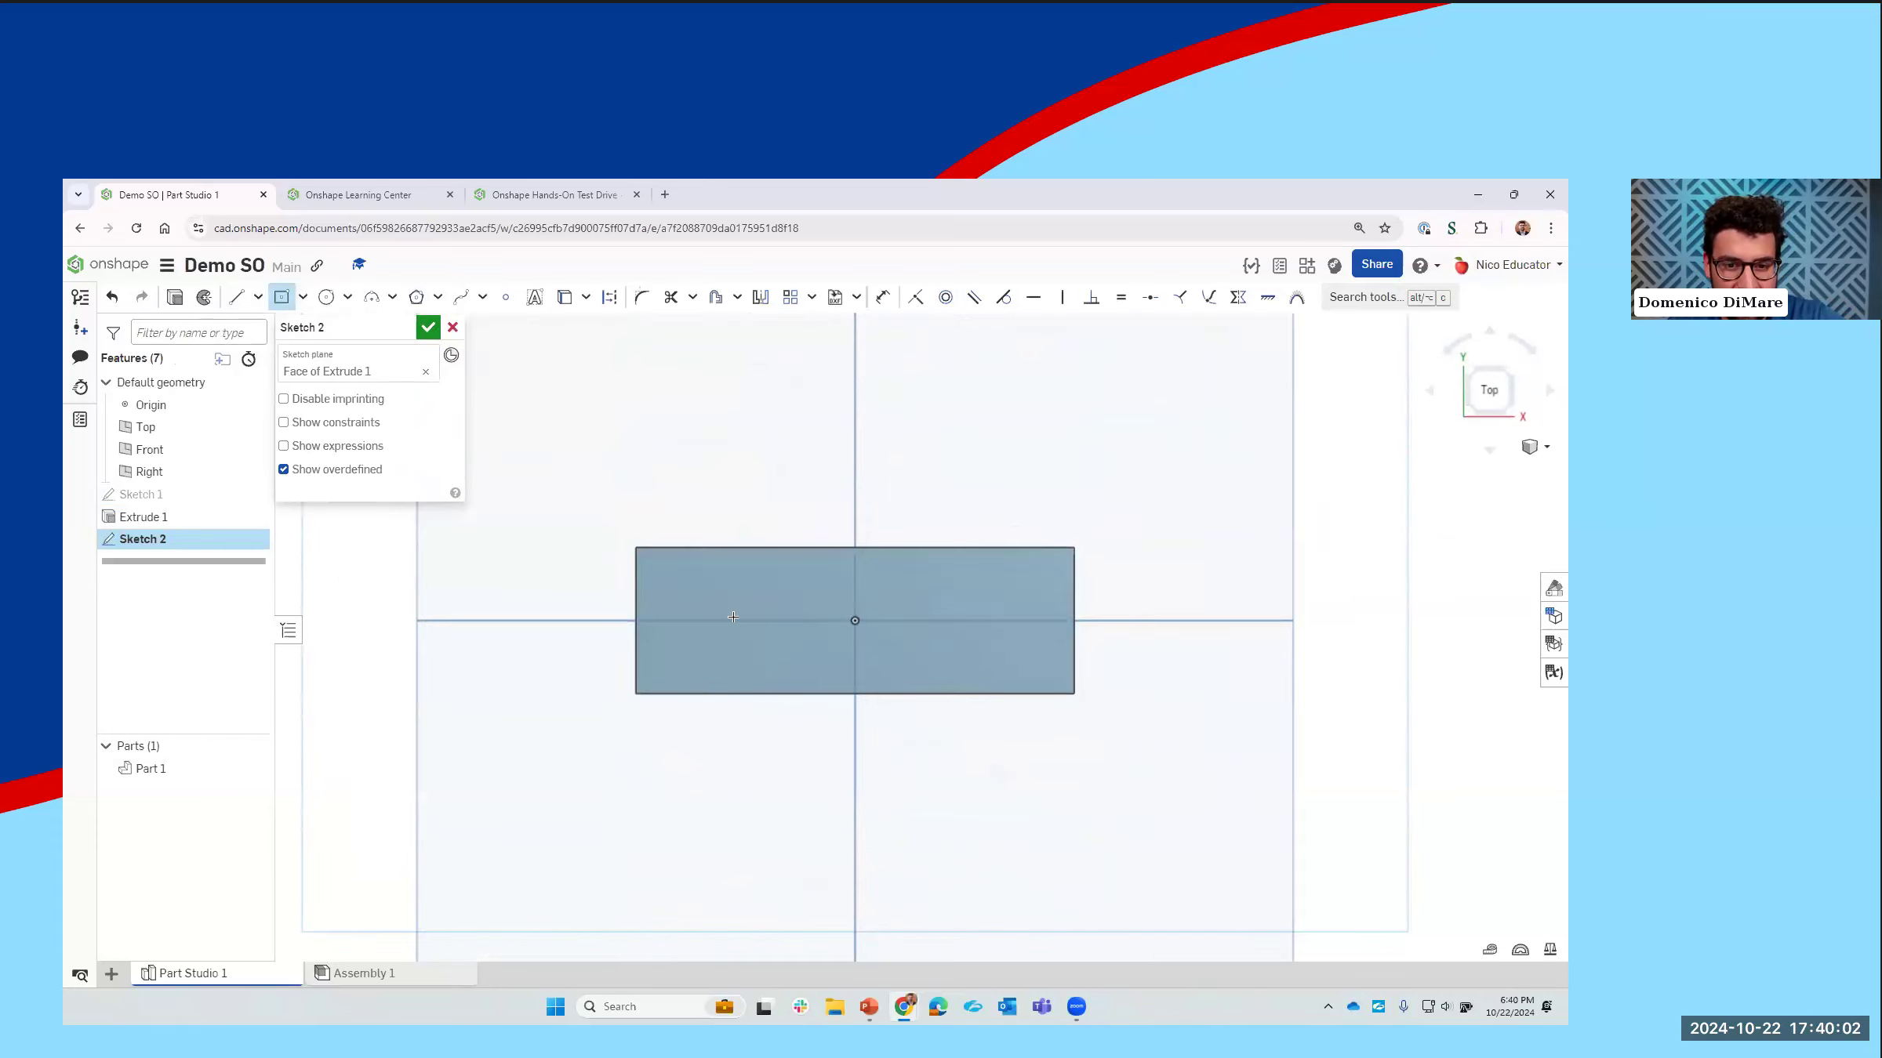
left_click(750, 625)
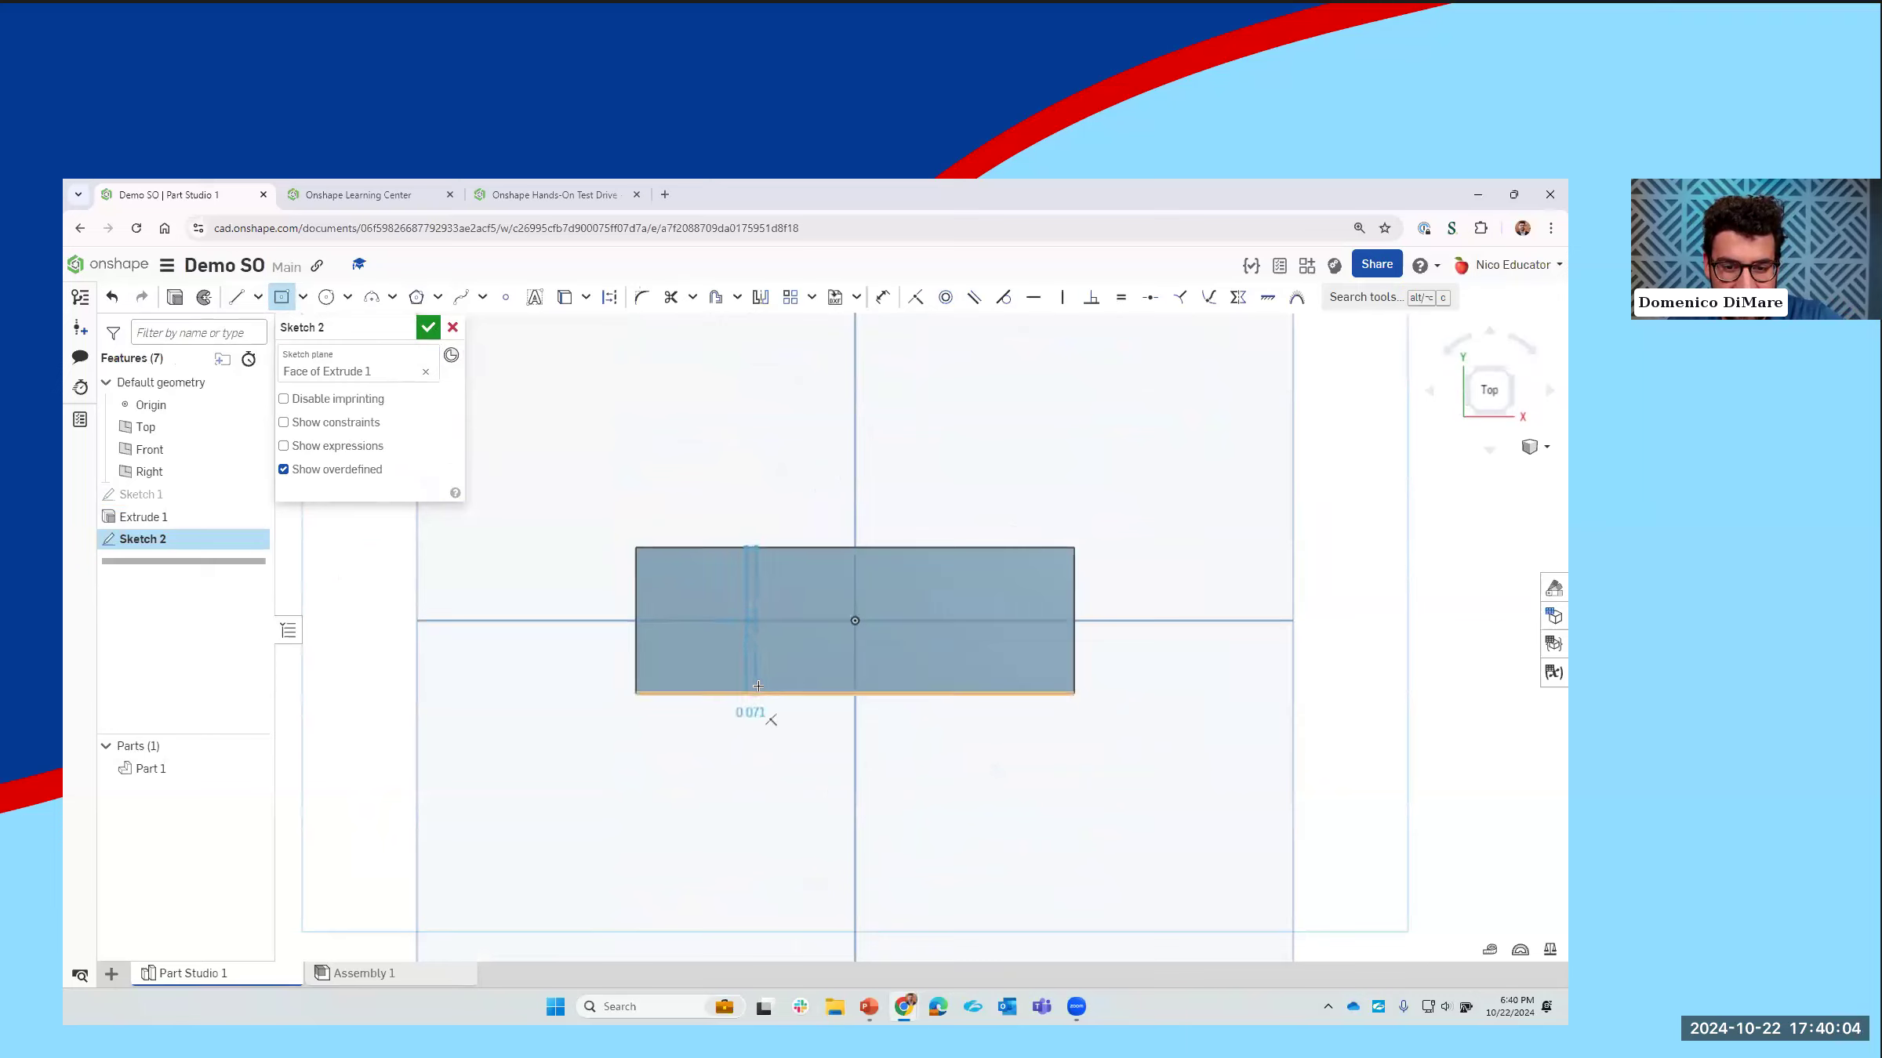
left_click(762, 694)
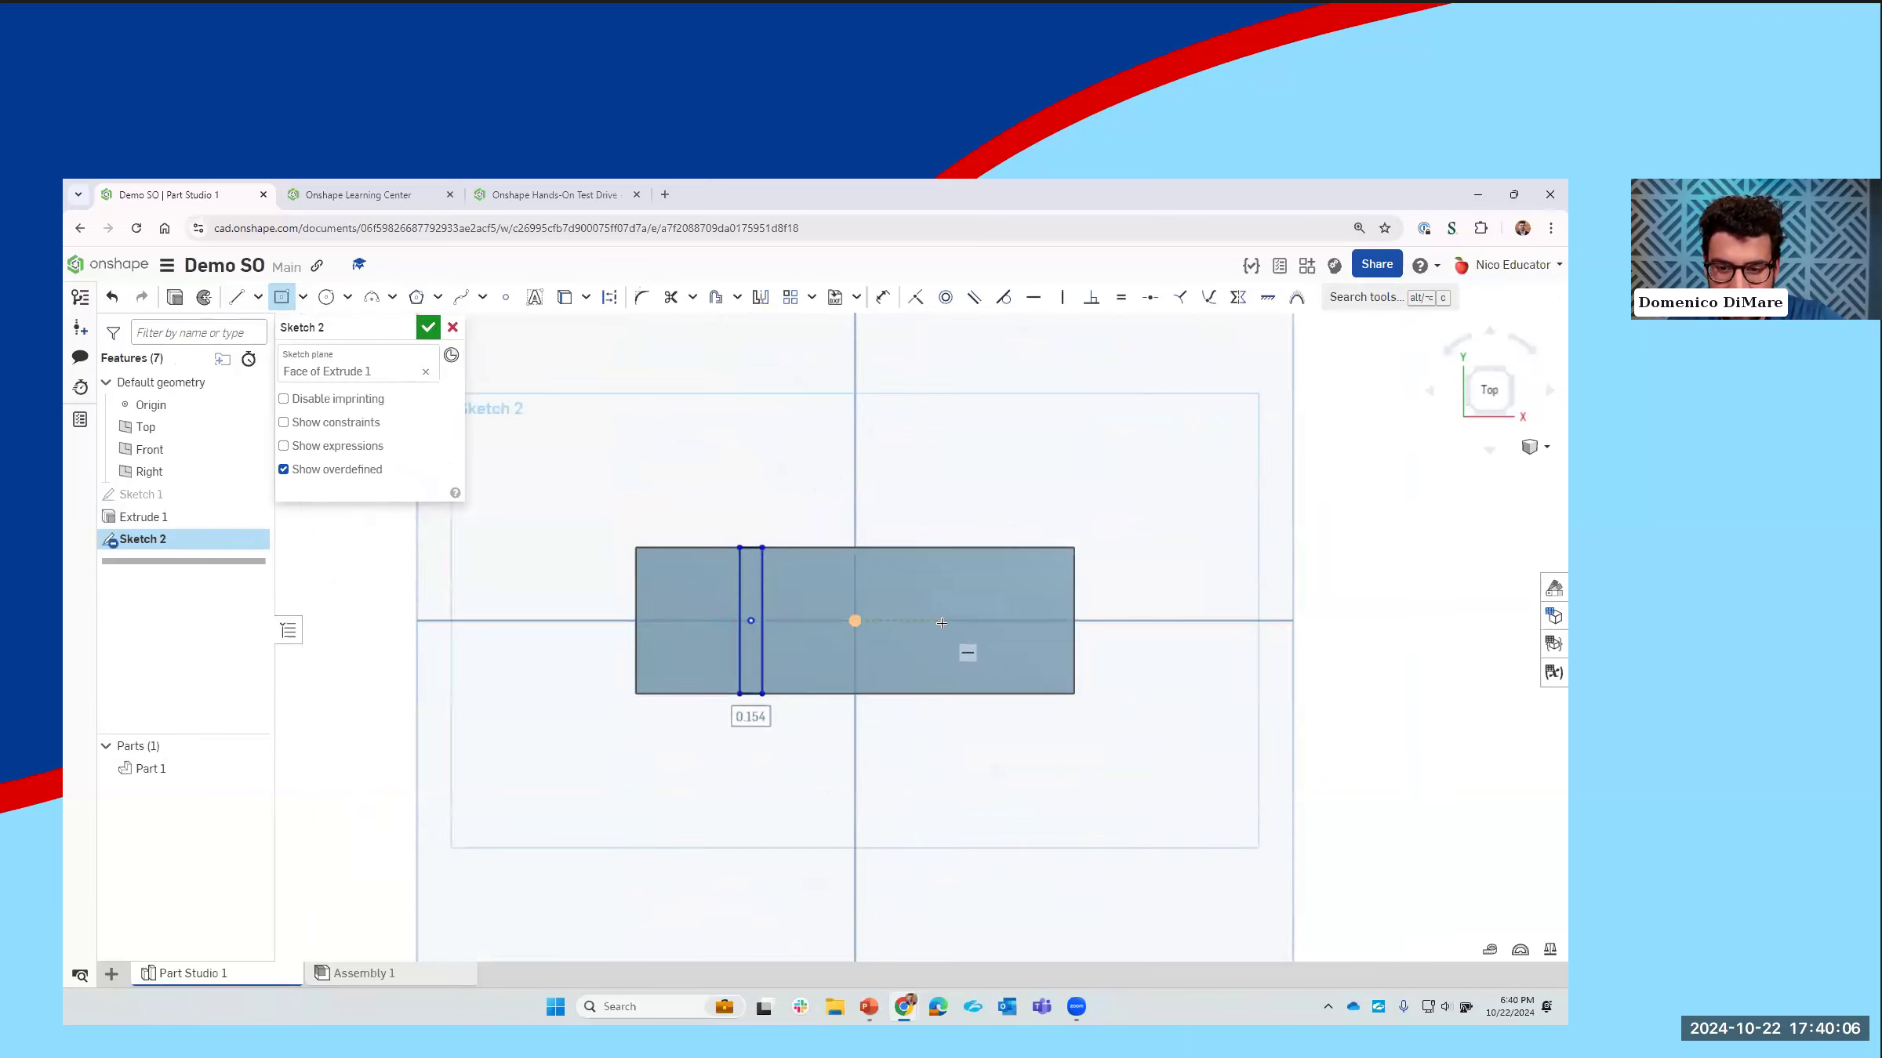
left_click(940, 621)
left_click(924, 693)
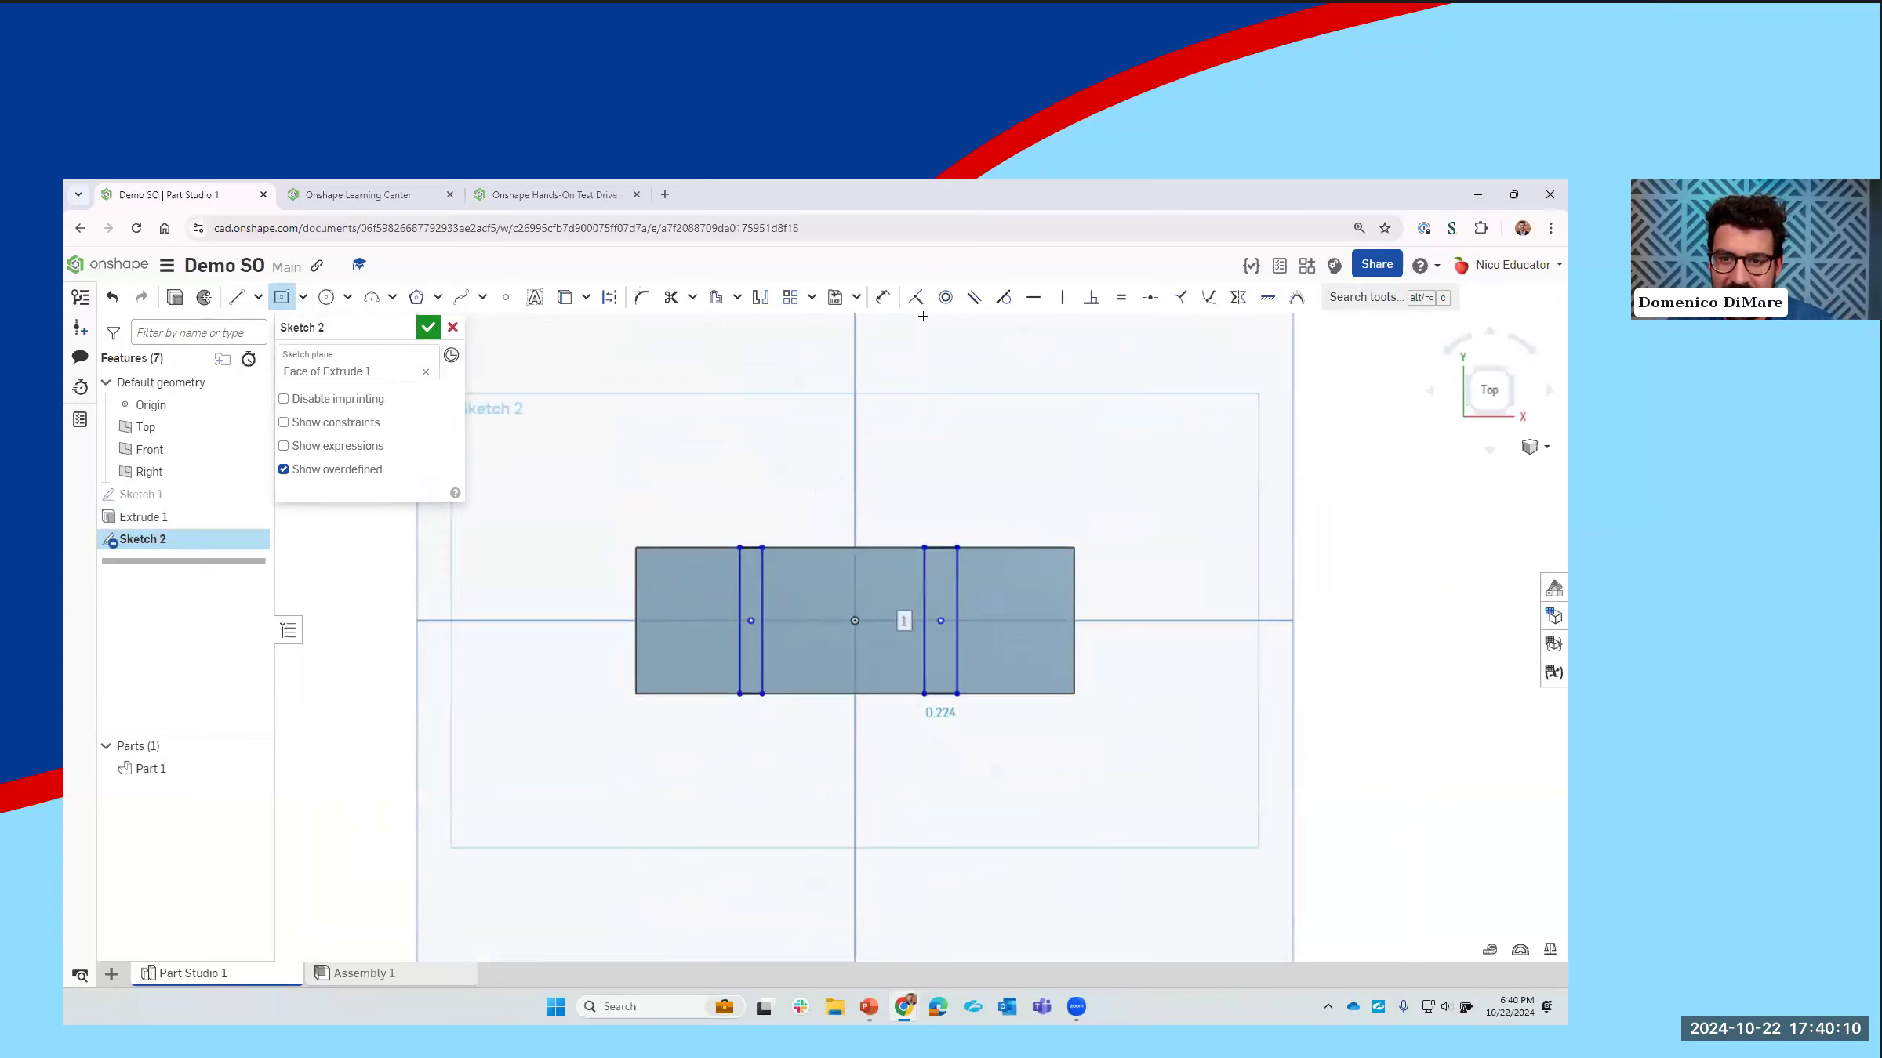
Step: Draw a horizontal line connecting the two narrow rectangles' center points
left_click(236, 297)
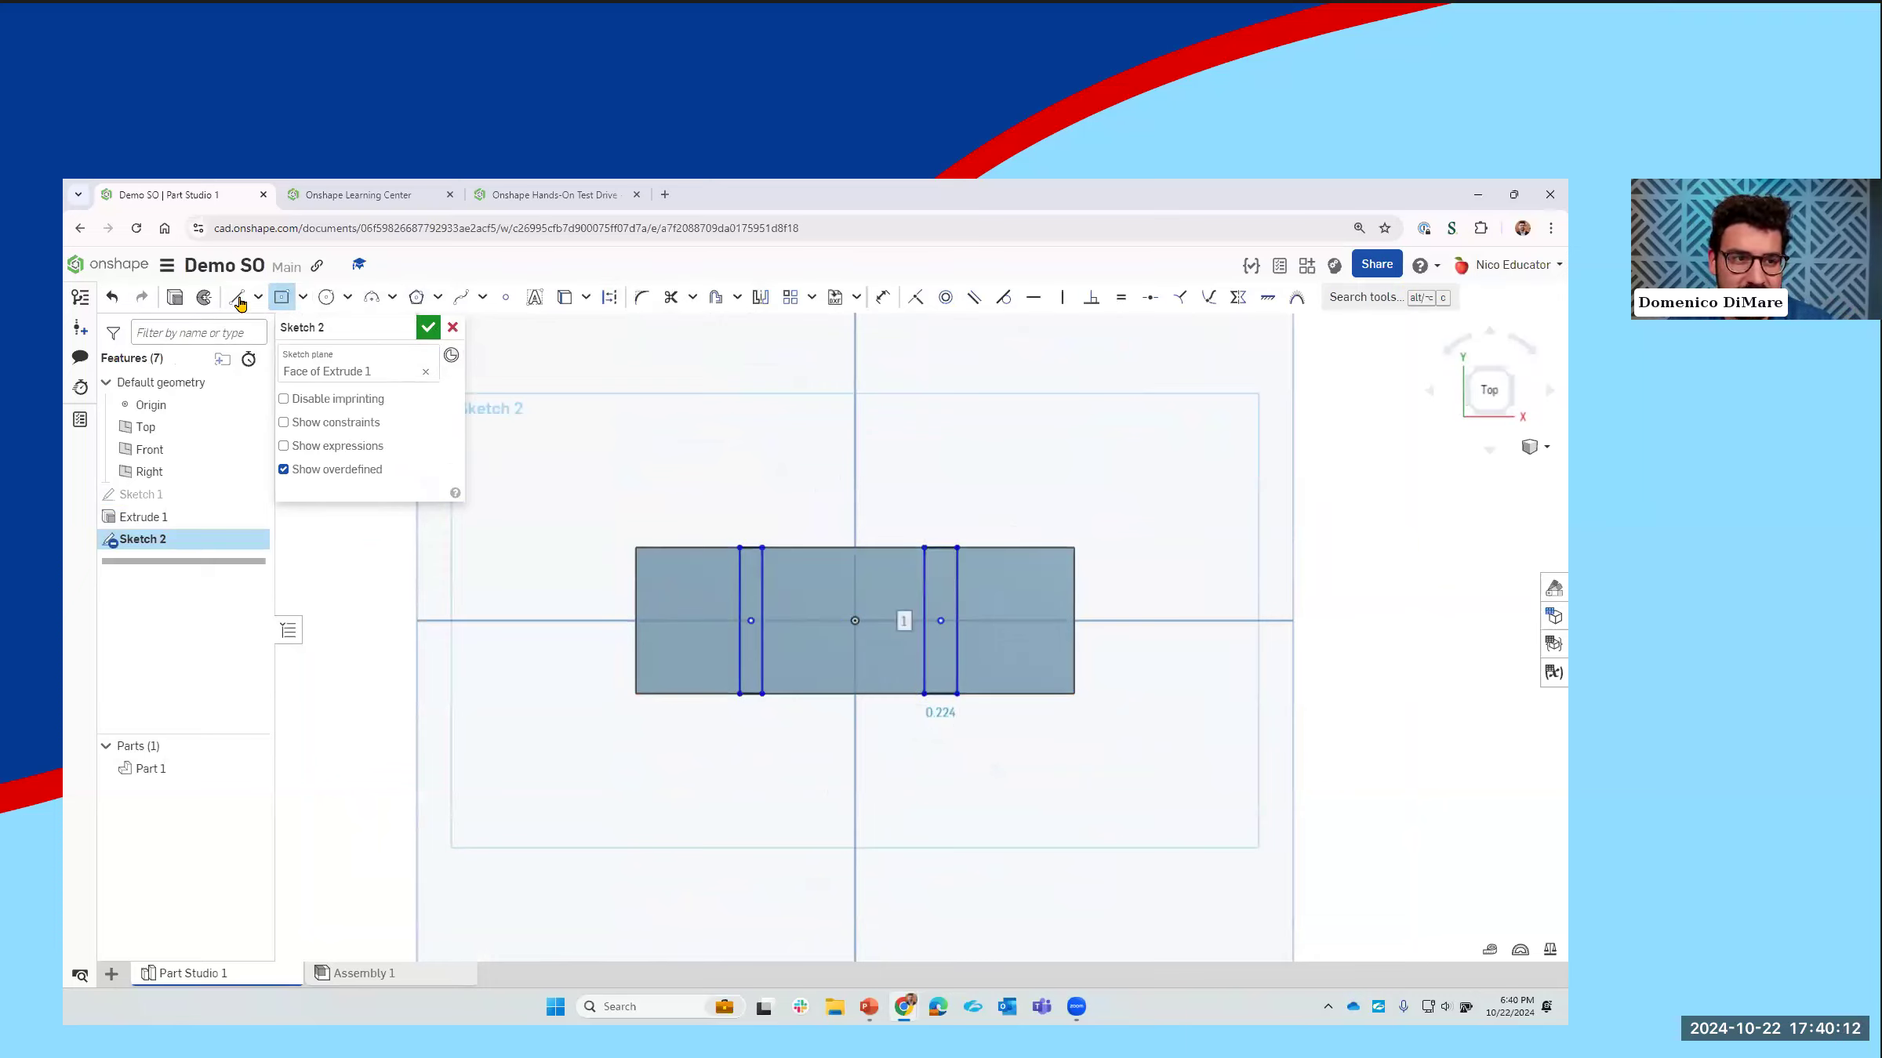
left_click(753, 621)
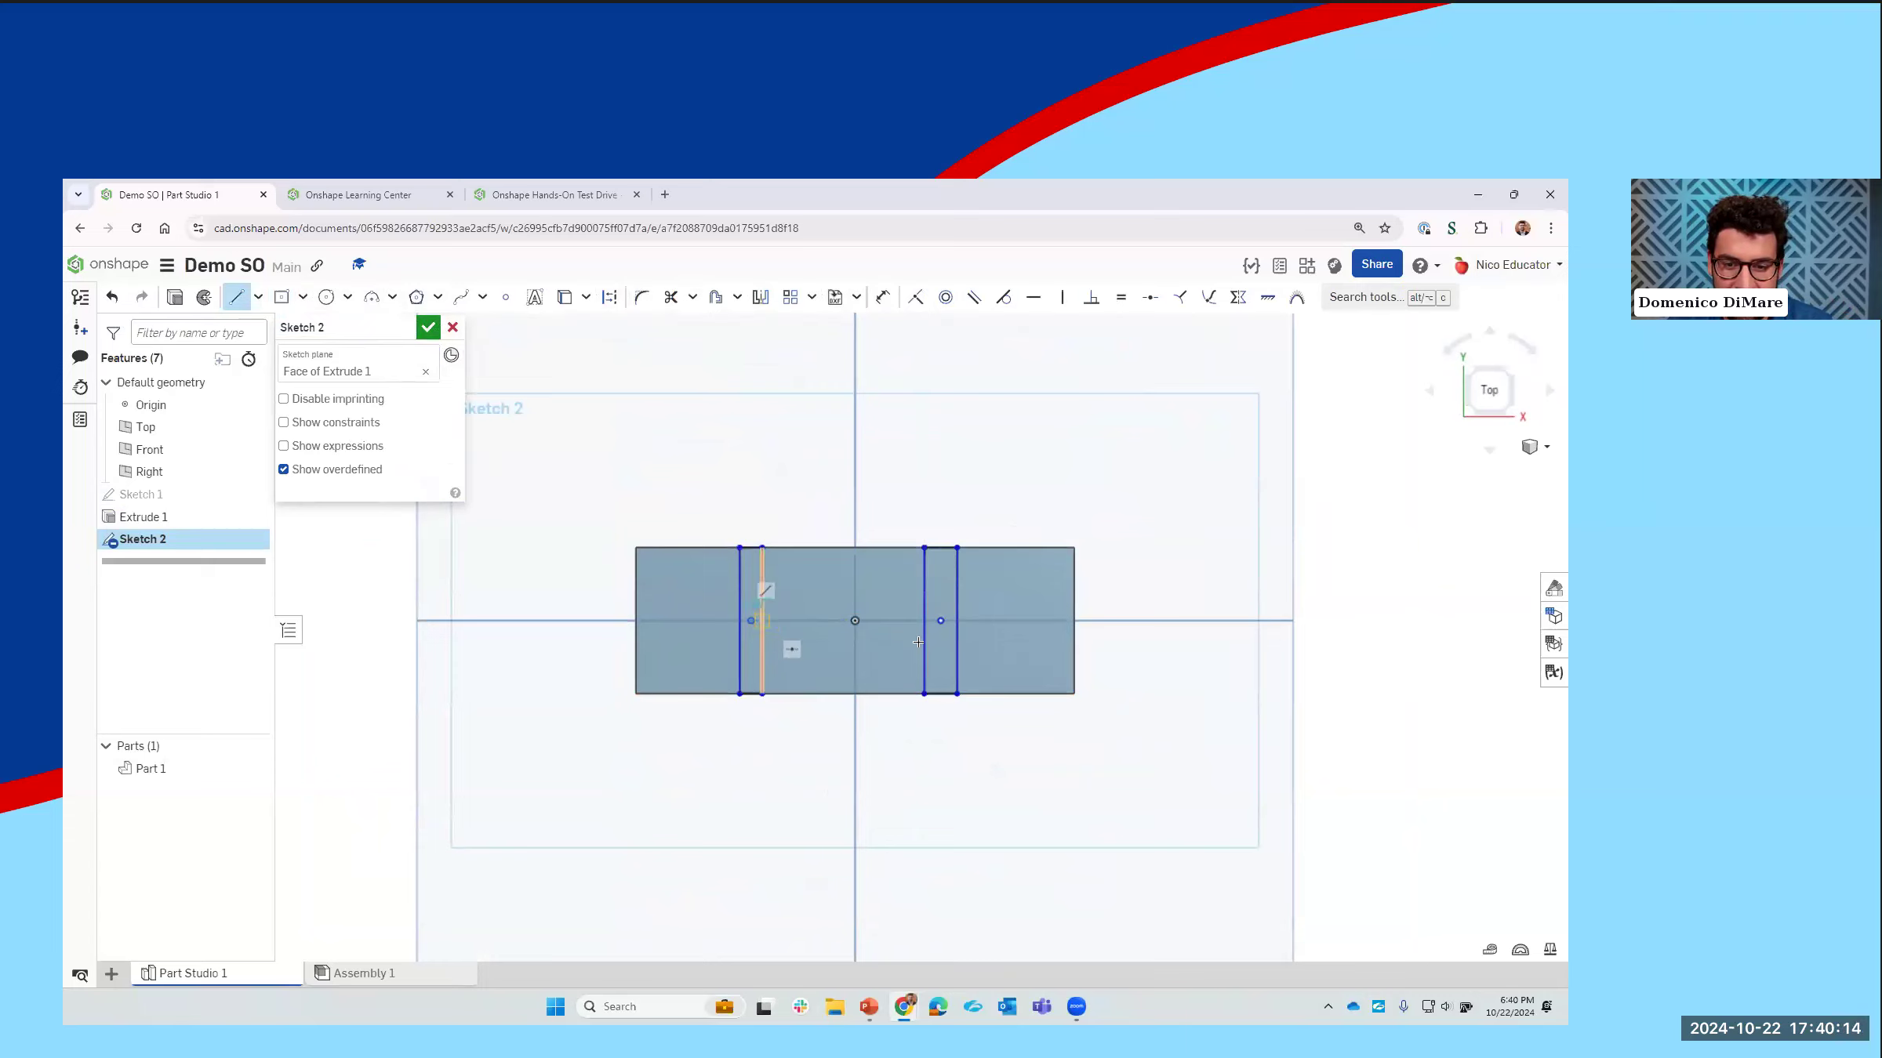
left_click(940, 621)
key("Escape")
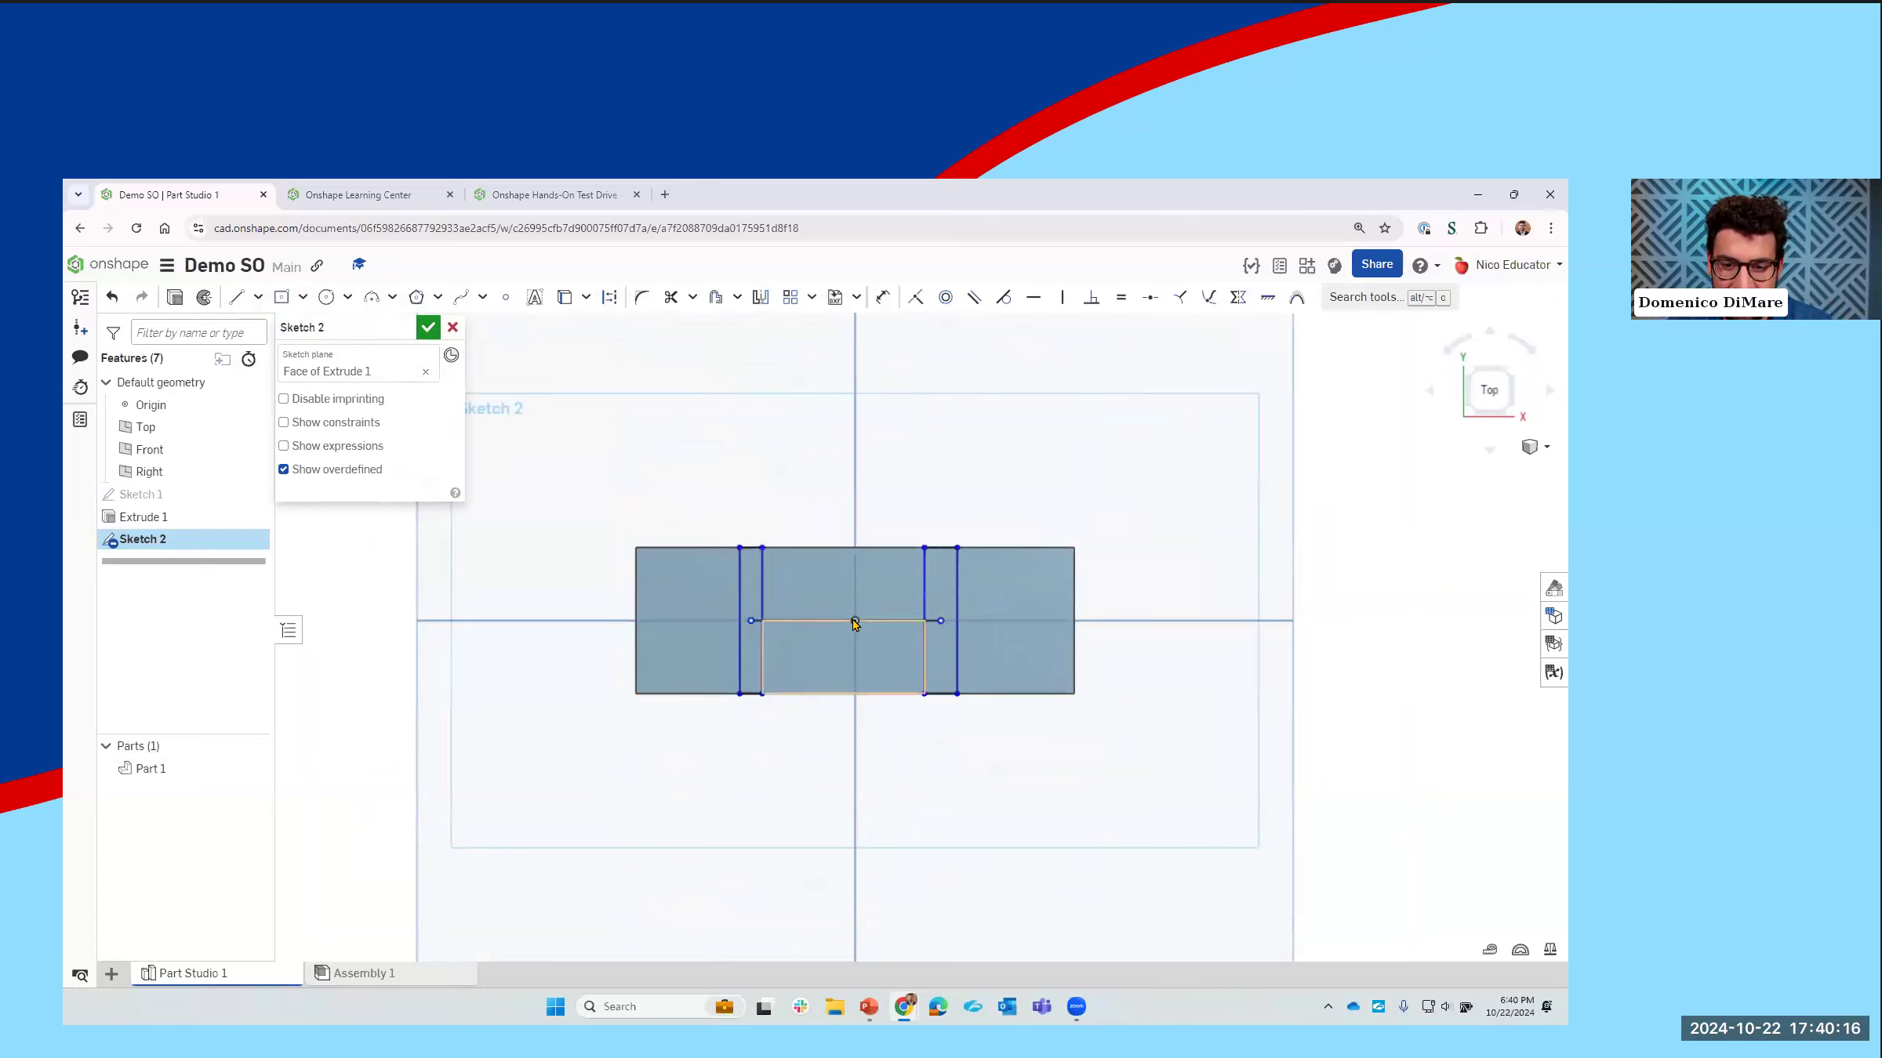
Step: Apply a midpoint constraint between the connecting line and the origin
left_click(864, 623)
left_click(860, 626)
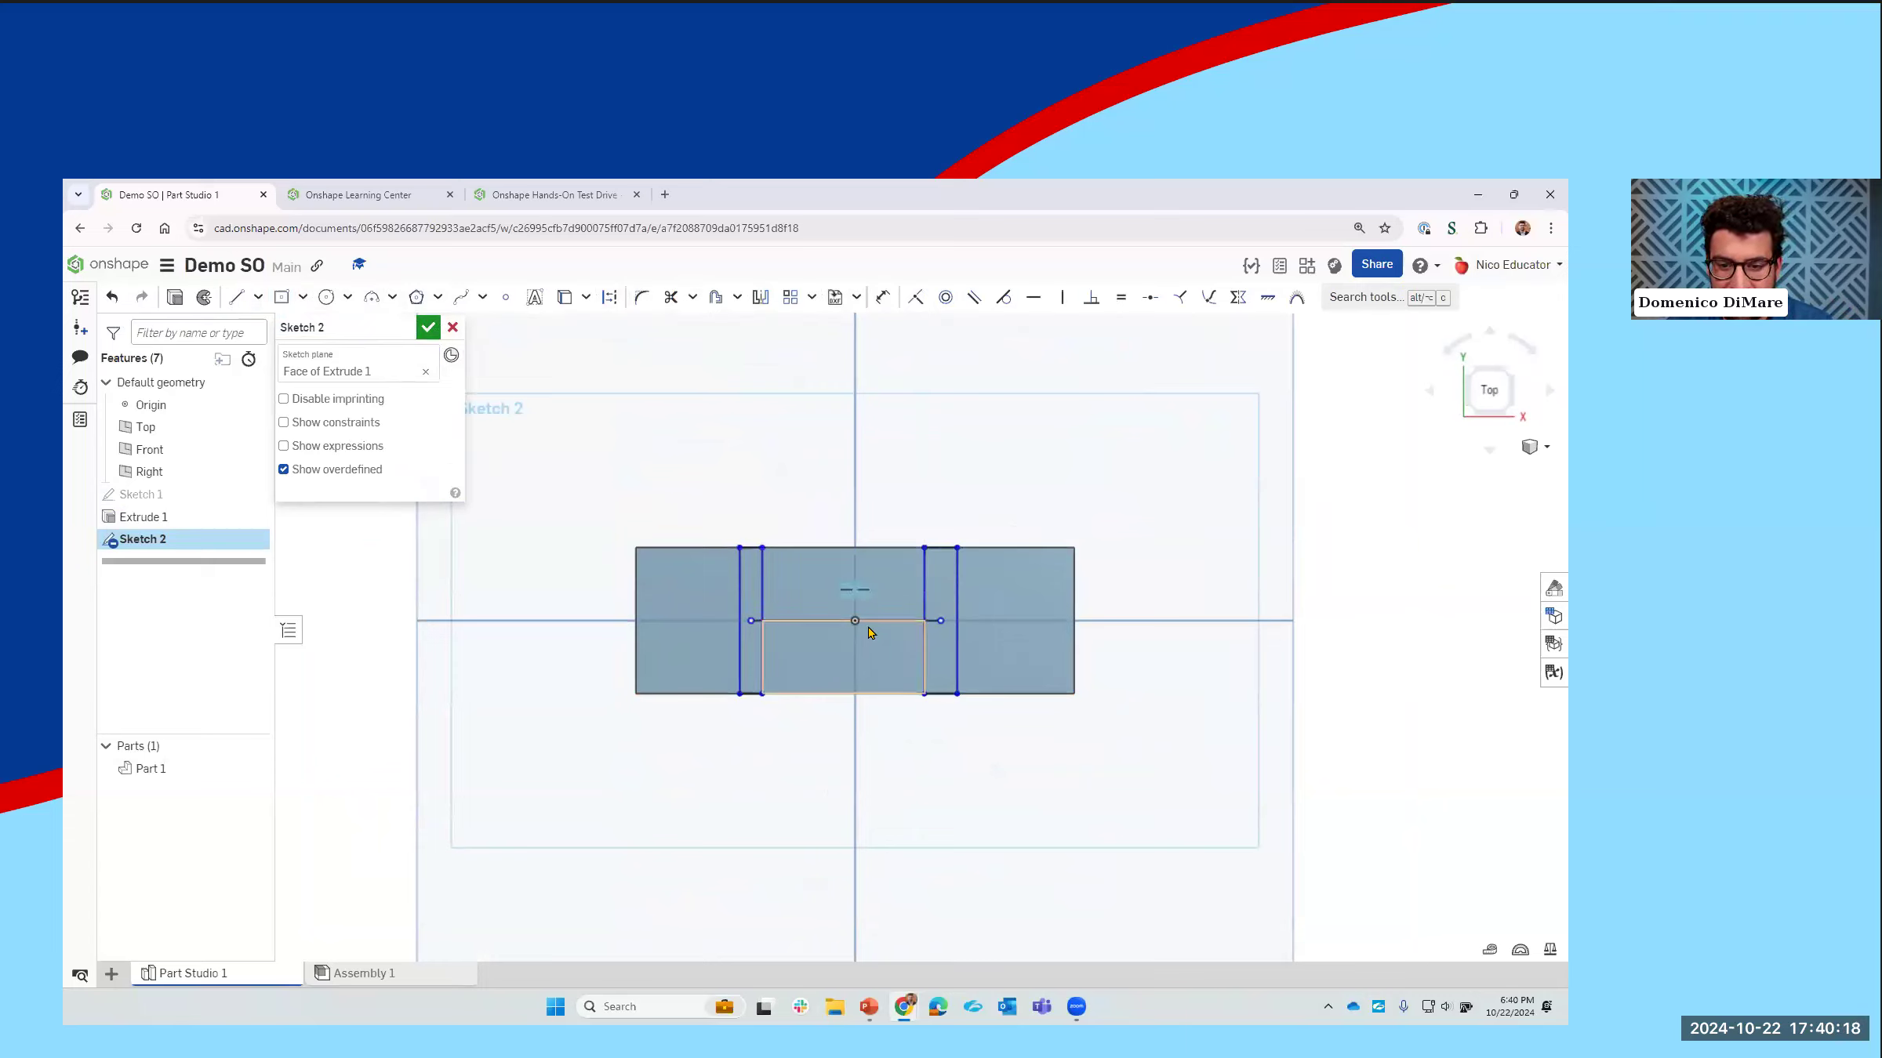
left_click(856, 623)
left_click(873, 620)
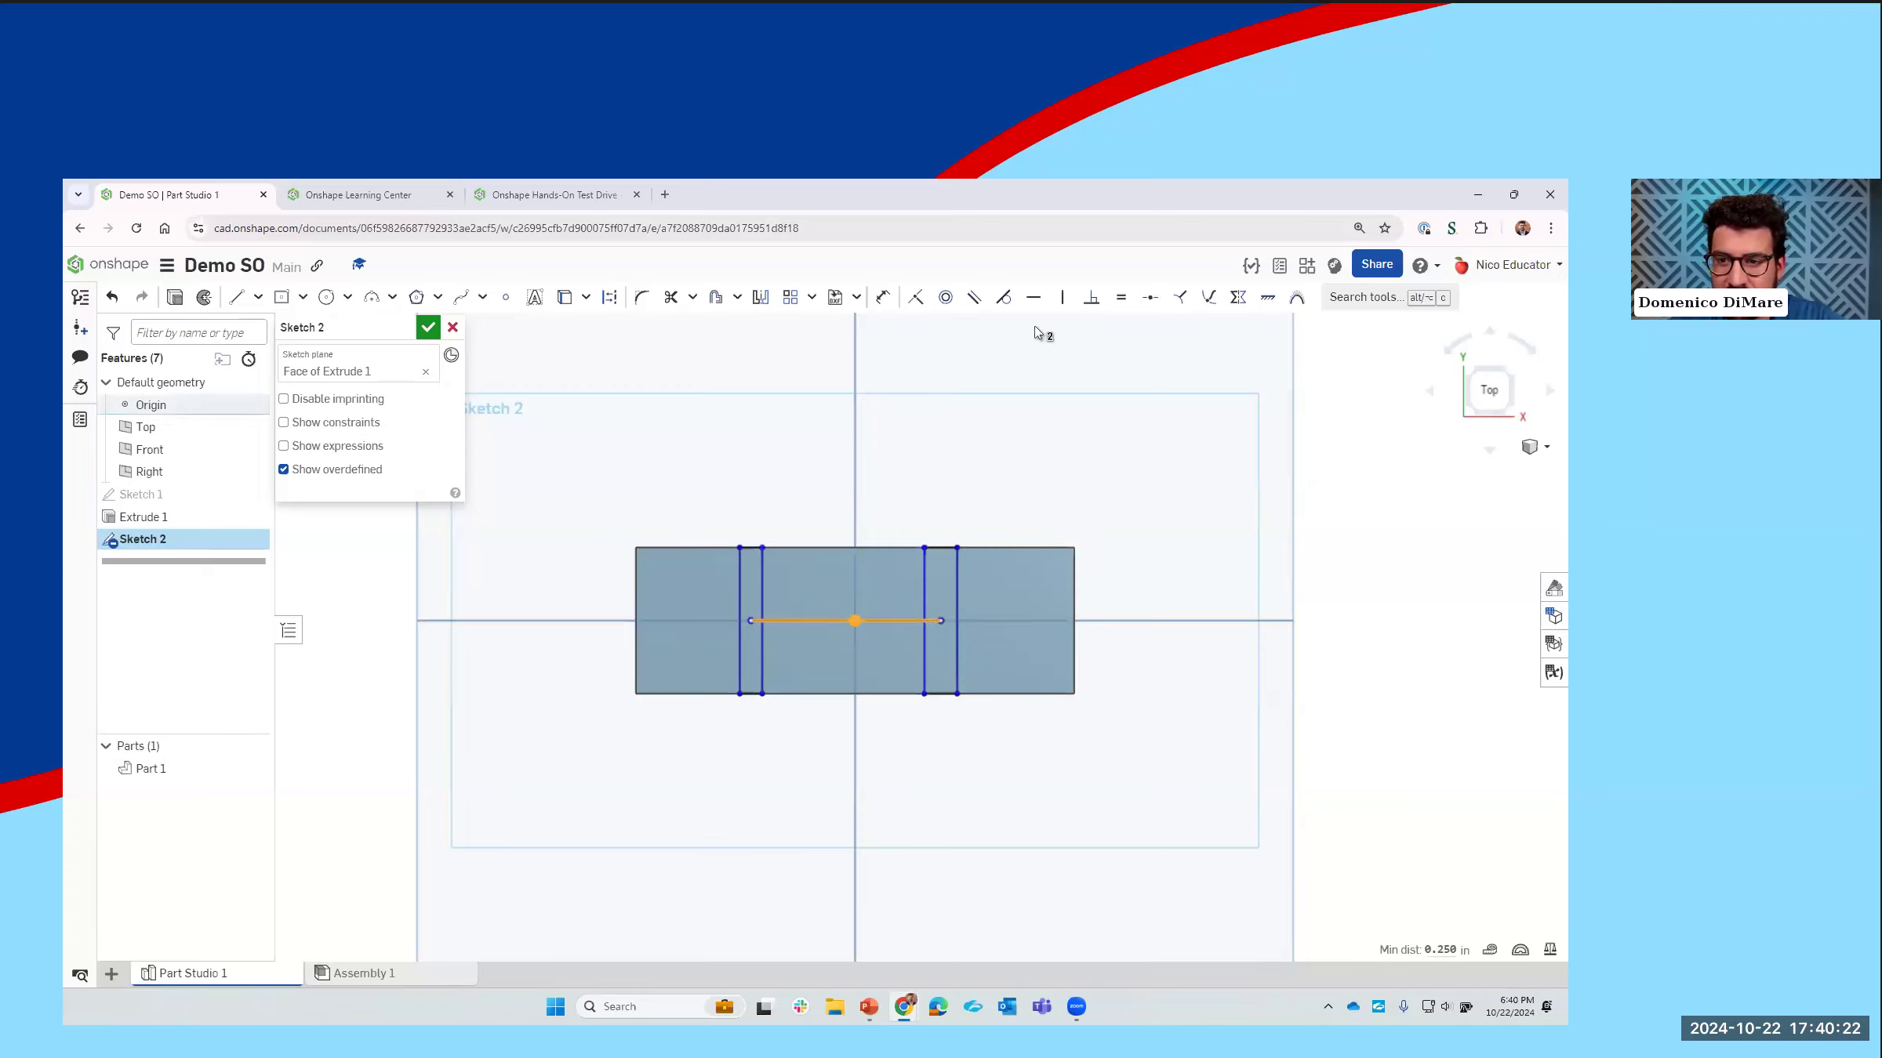
left_click(1151, 306)
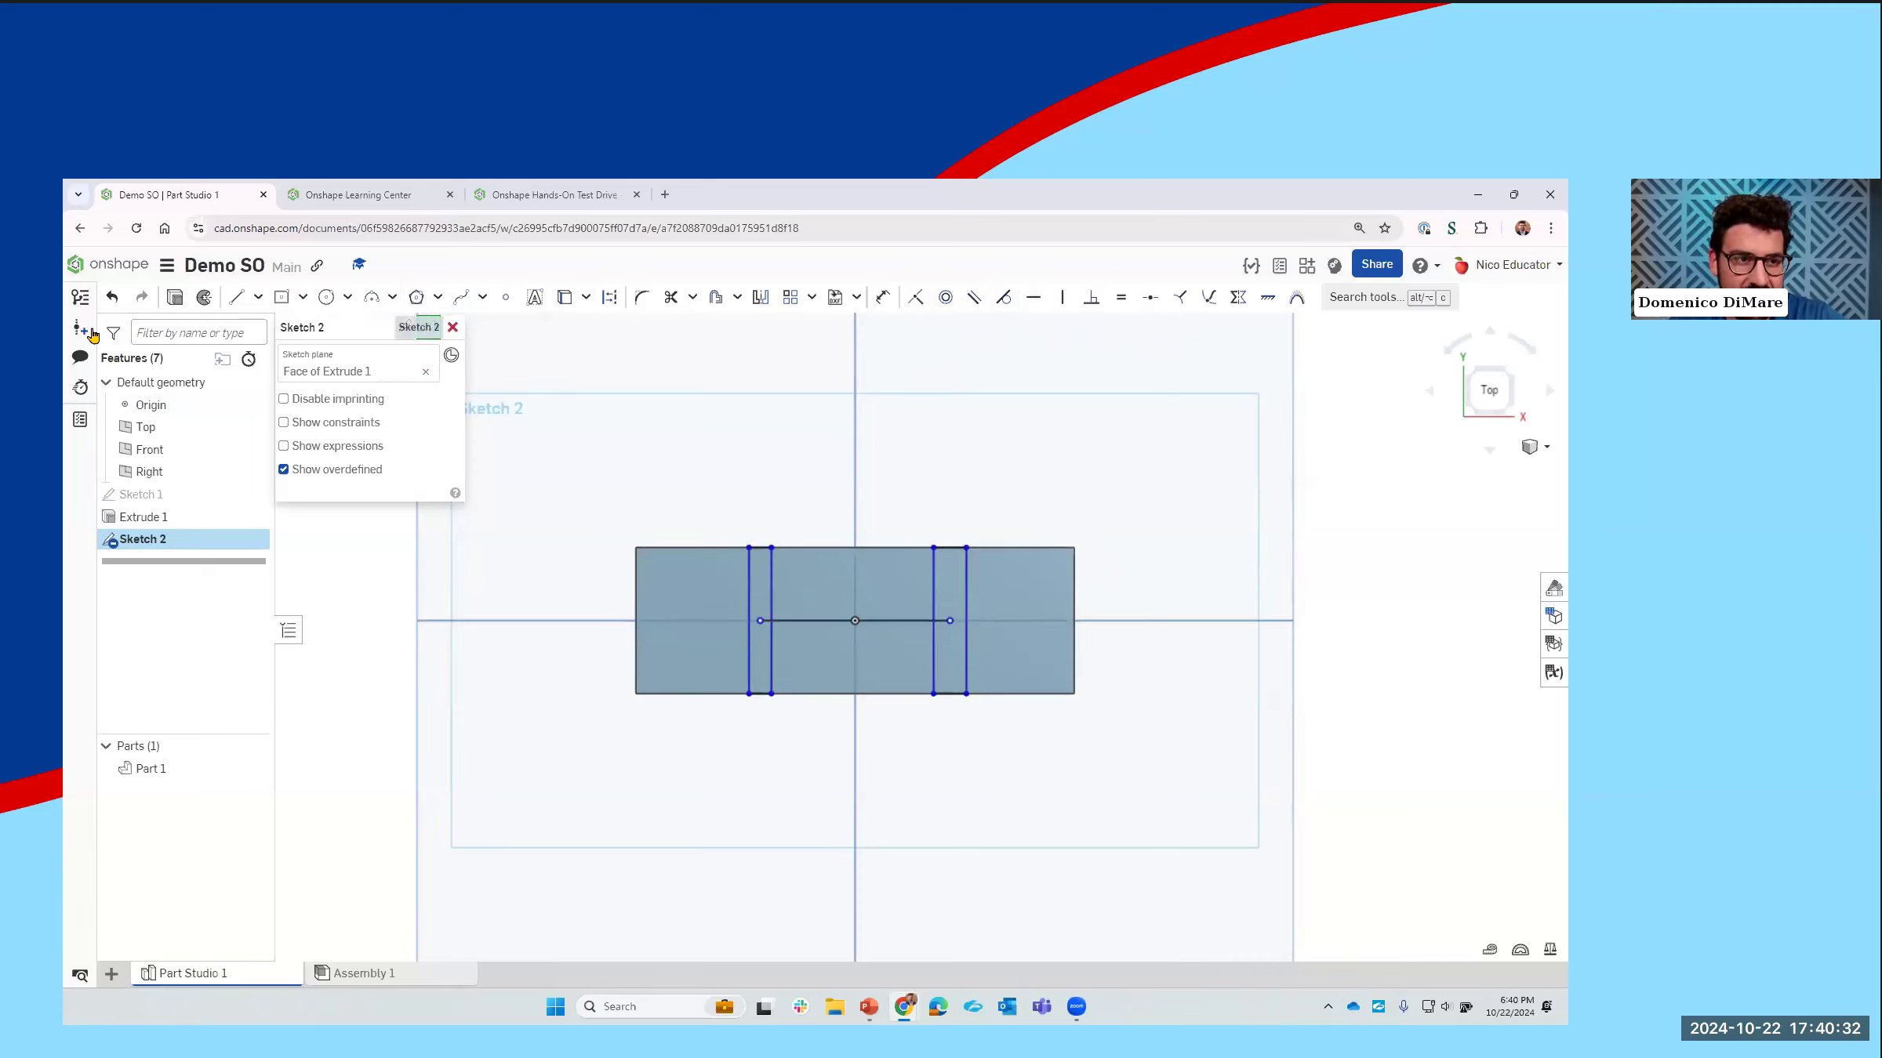
Step: Dimension the line between the two rectangle centers to 1.25 in
left_click(884, 299)
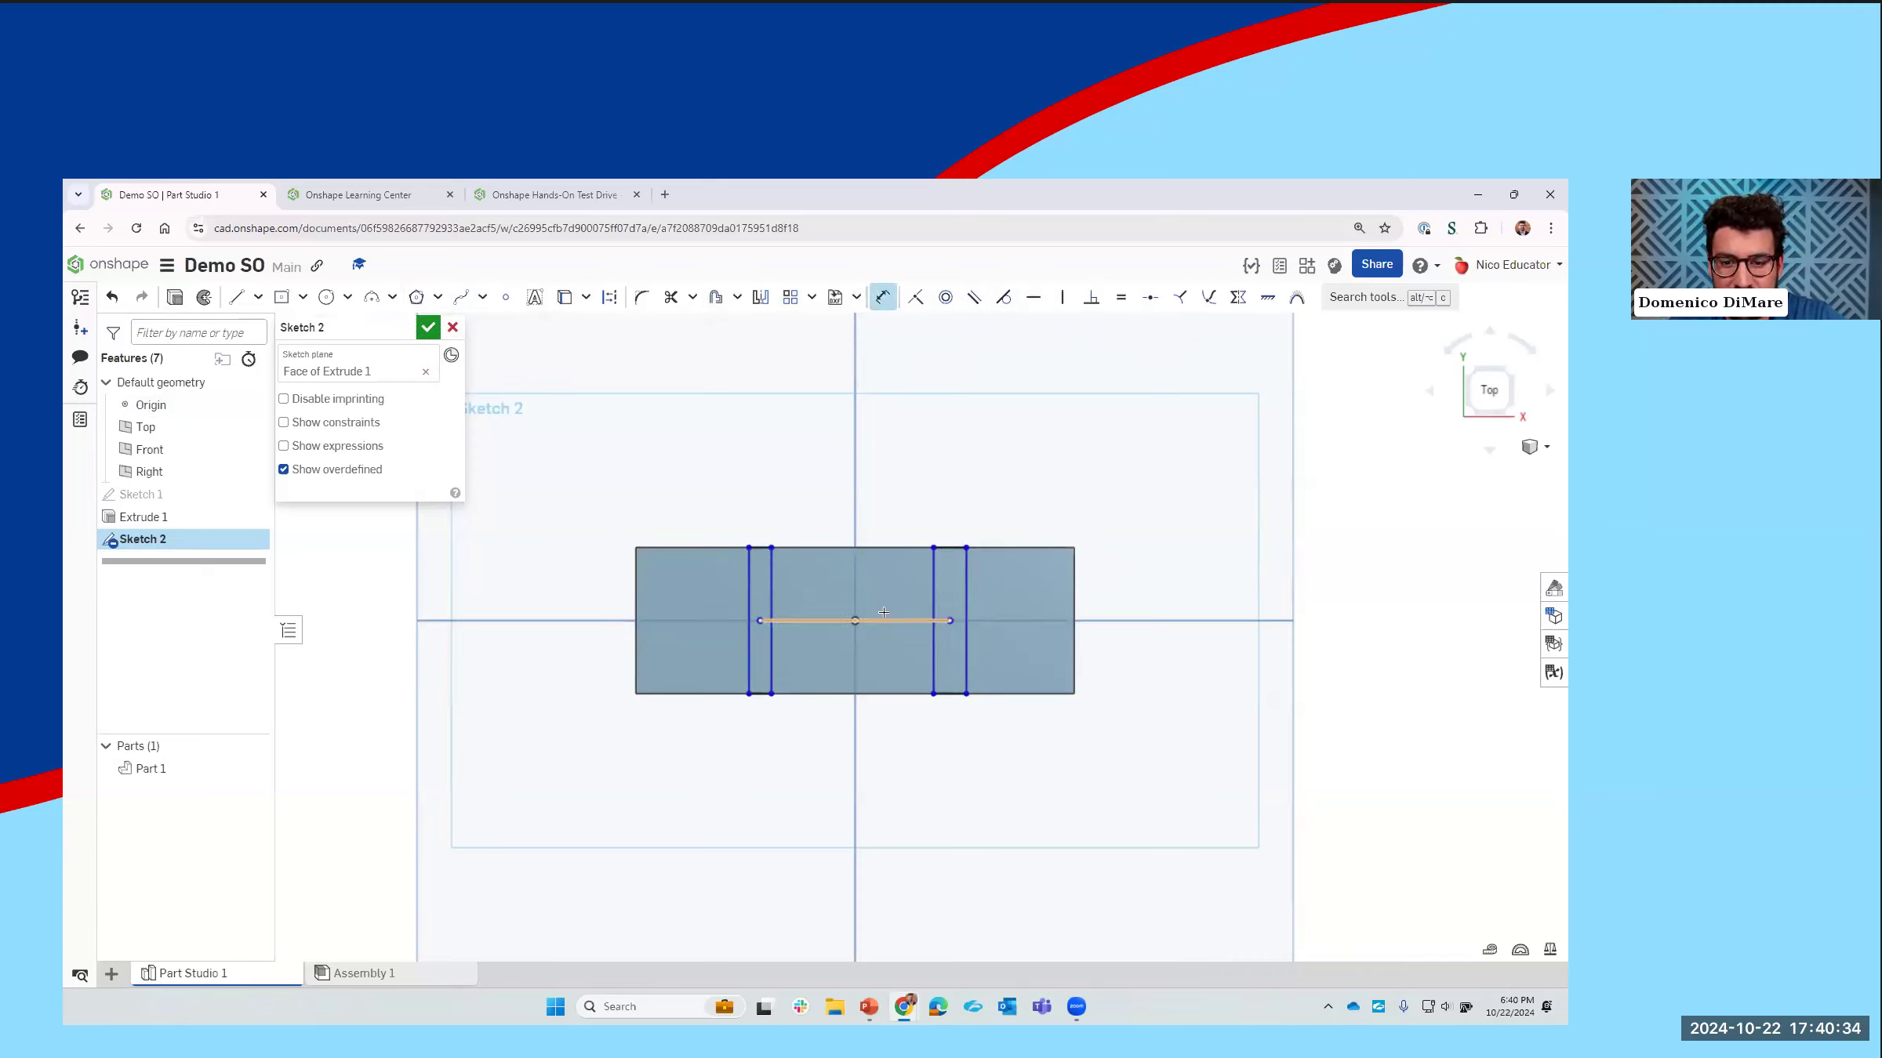
left_click(886, 620)
left_click(889, 509)
type("1.2")
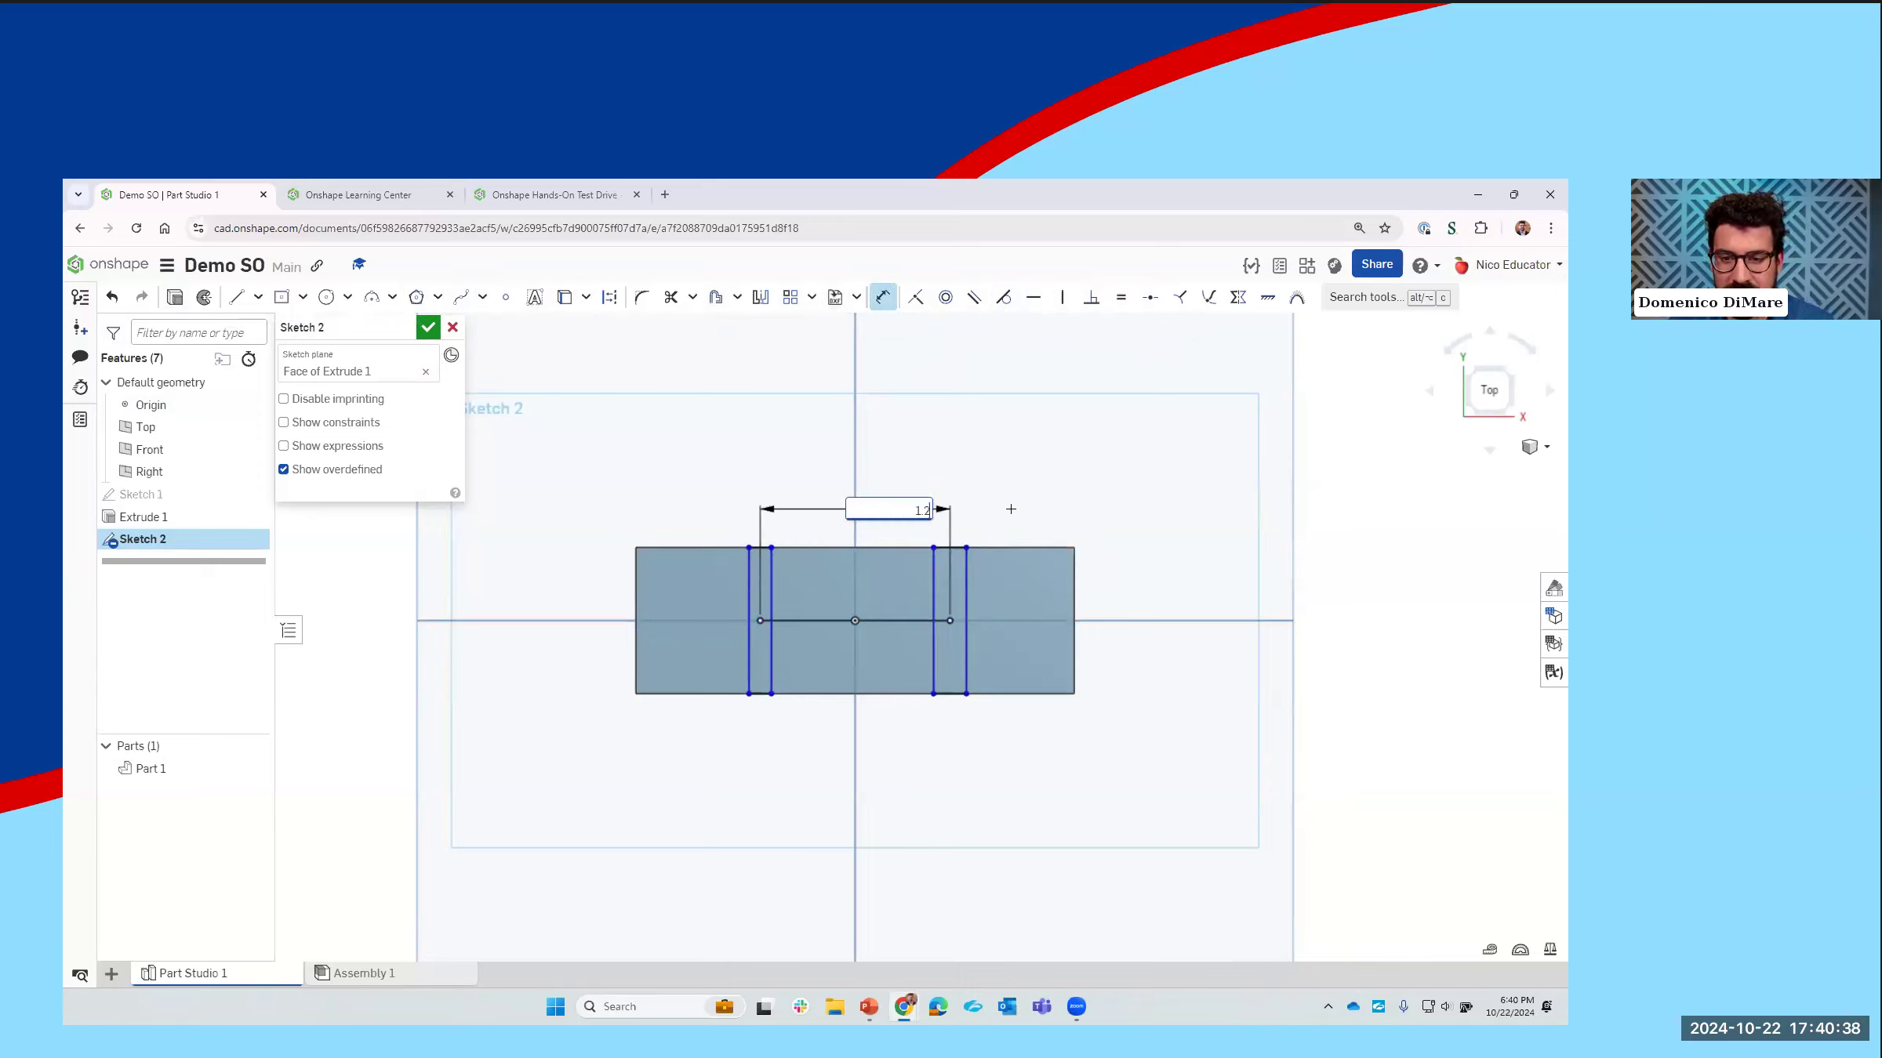
key("Return")
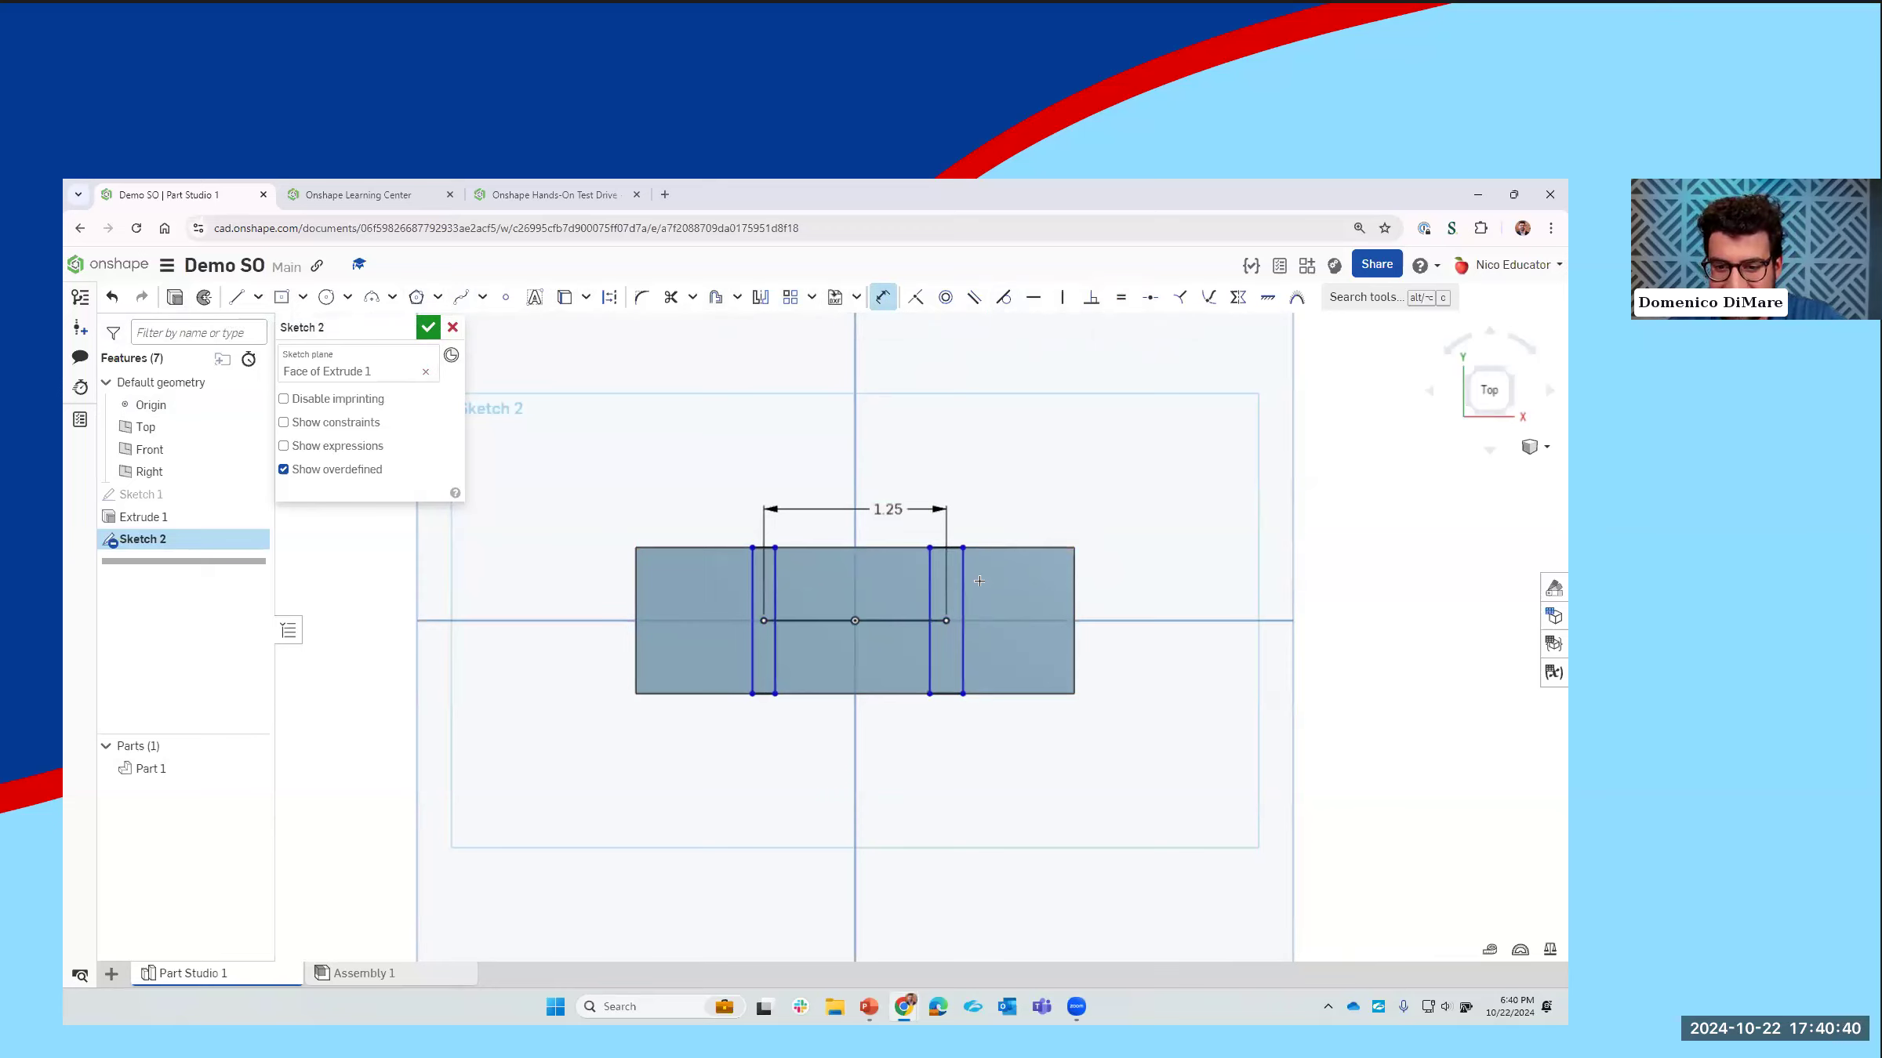
Step: Dimension the width of the narrow rectangle on the positive X side to 0.25 in
scroll(979, 580, "up", 1)
left_click(951, 540)
left_click(992, 511)
type("0.25")
key("Return")
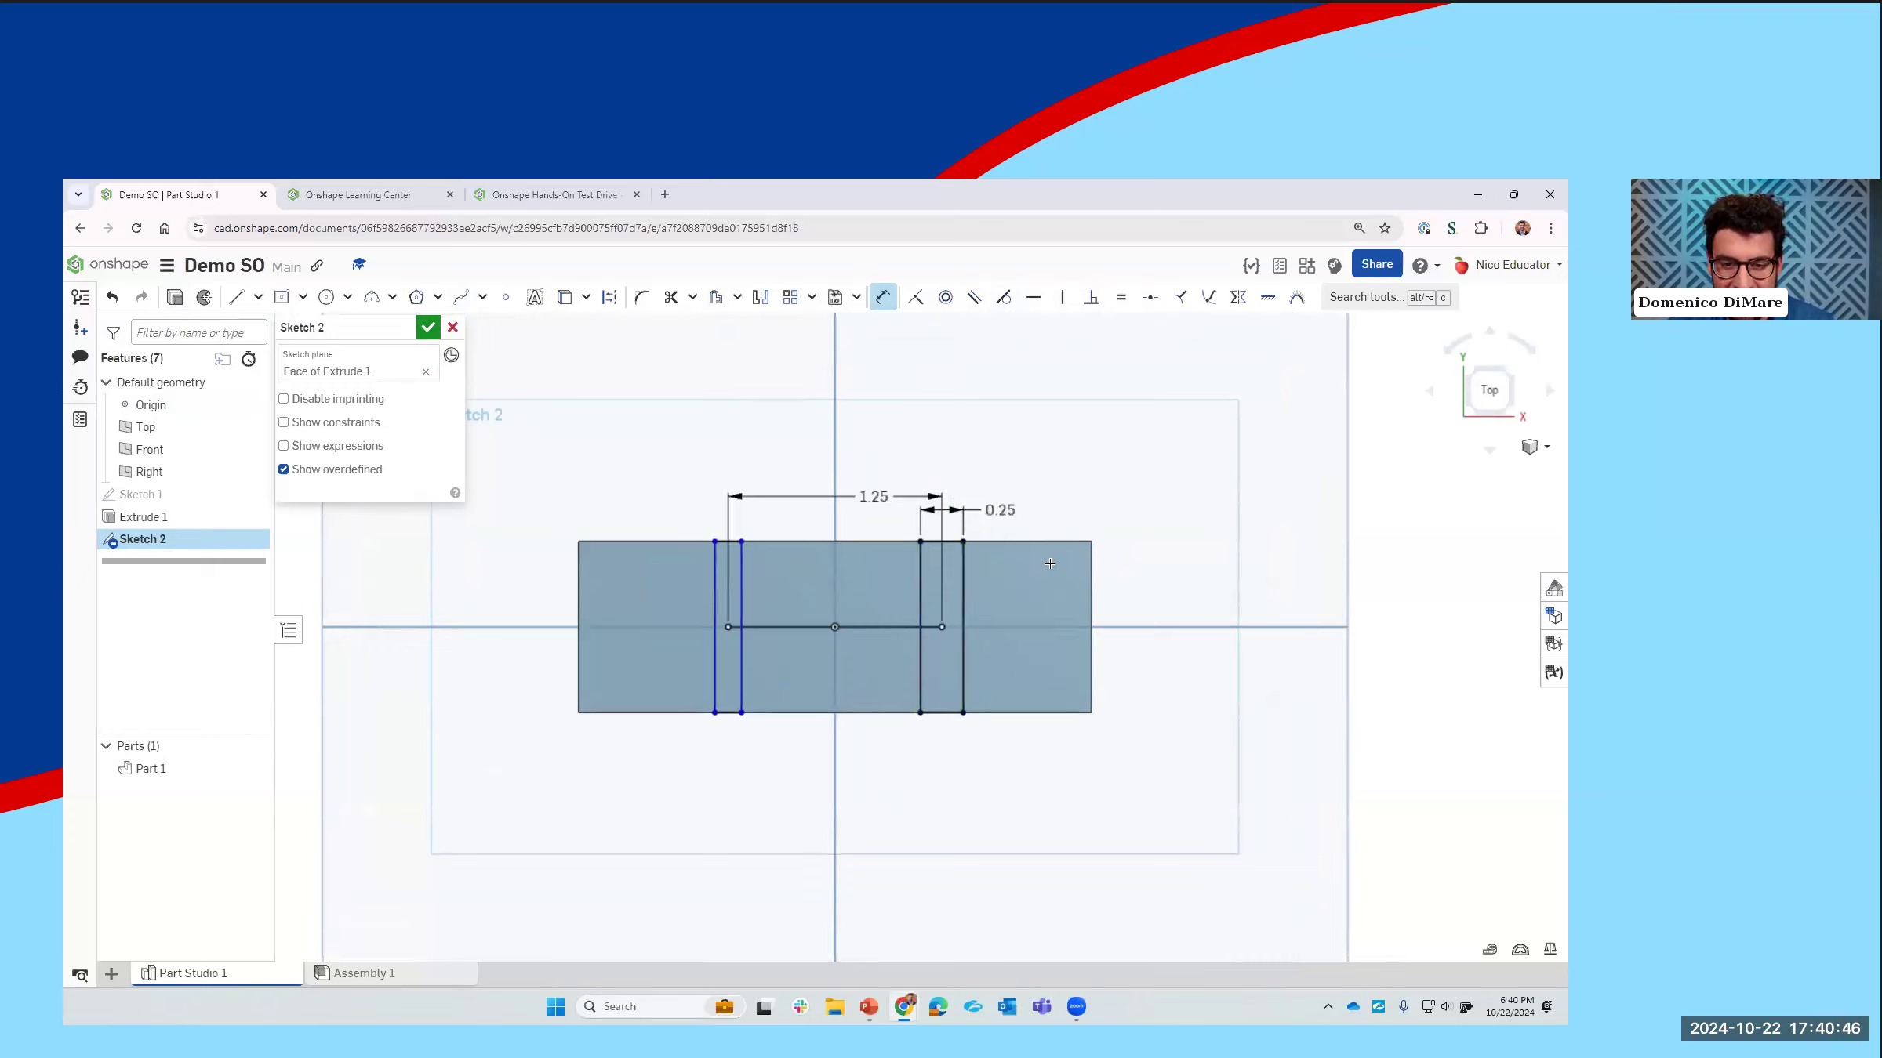
Step: Make the two narrow rectangles equally wide with an equal constraint on their short edges
key("Escape")
left_click(727, 712)
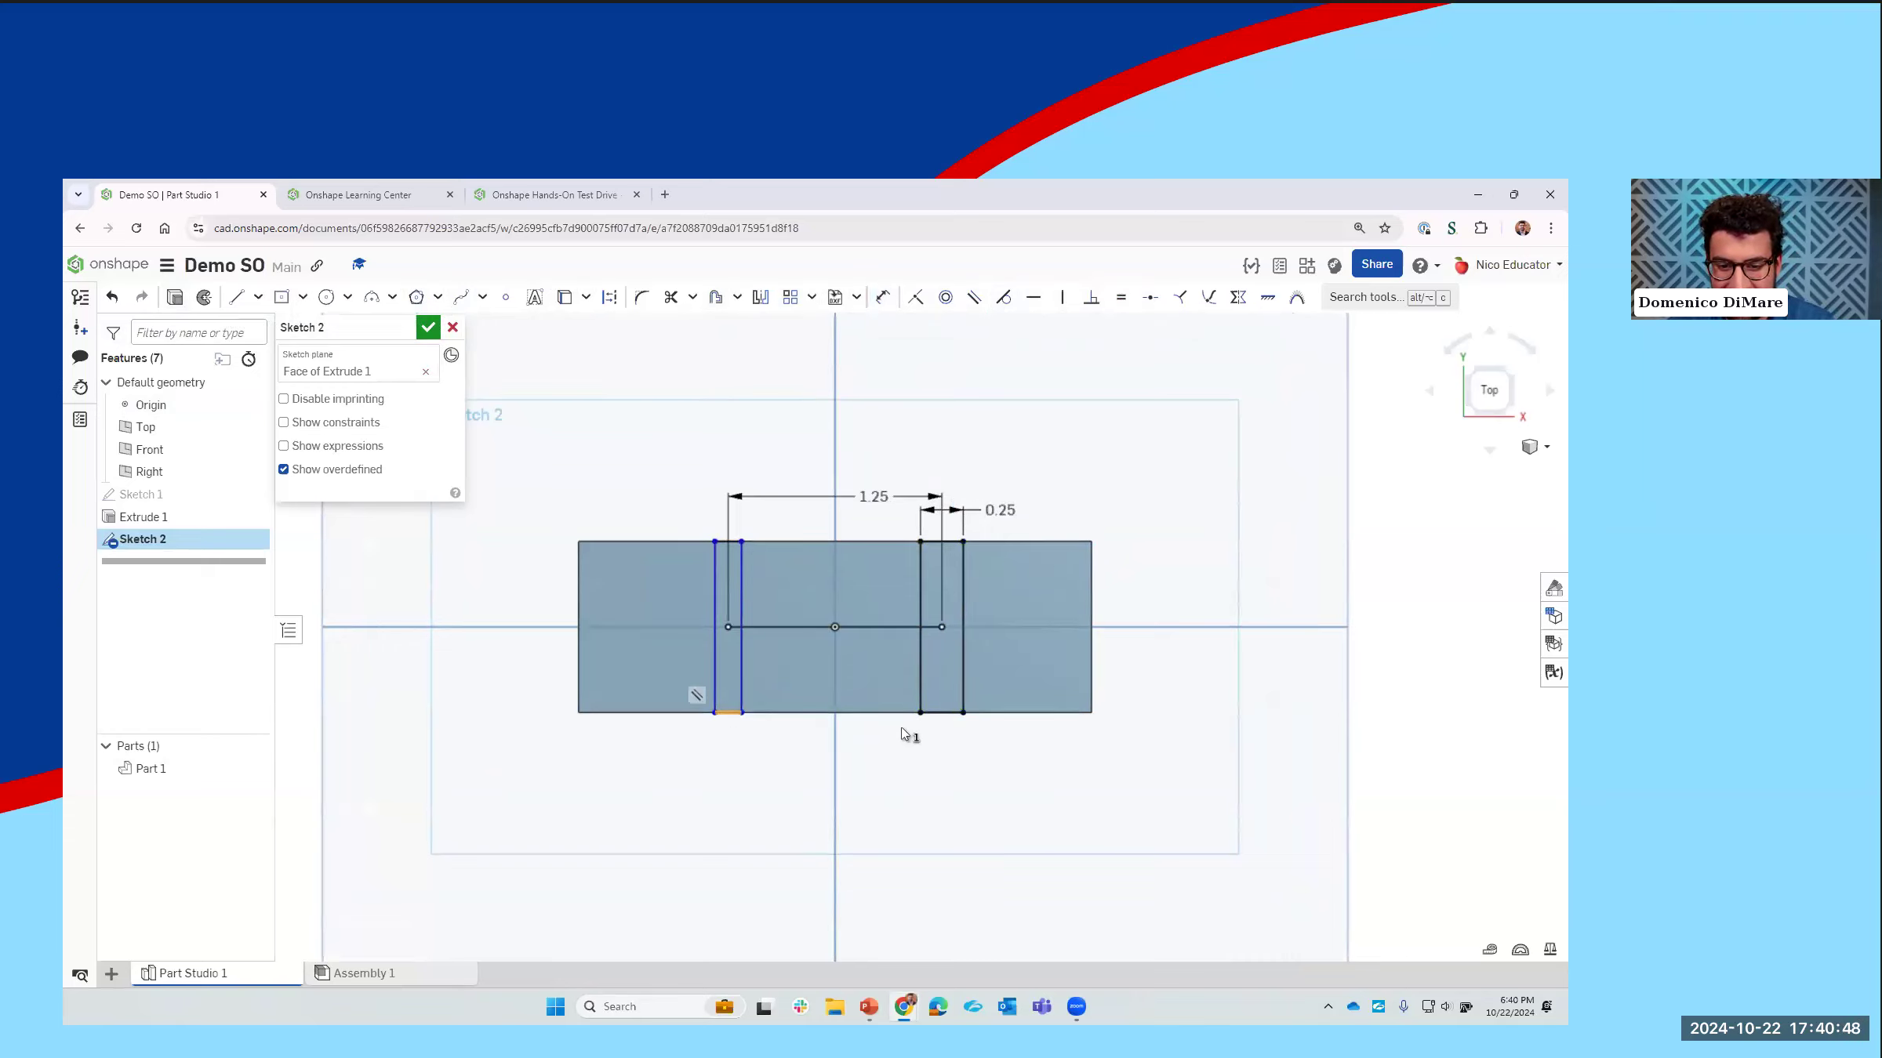
left_click(941, 713)
key("e")
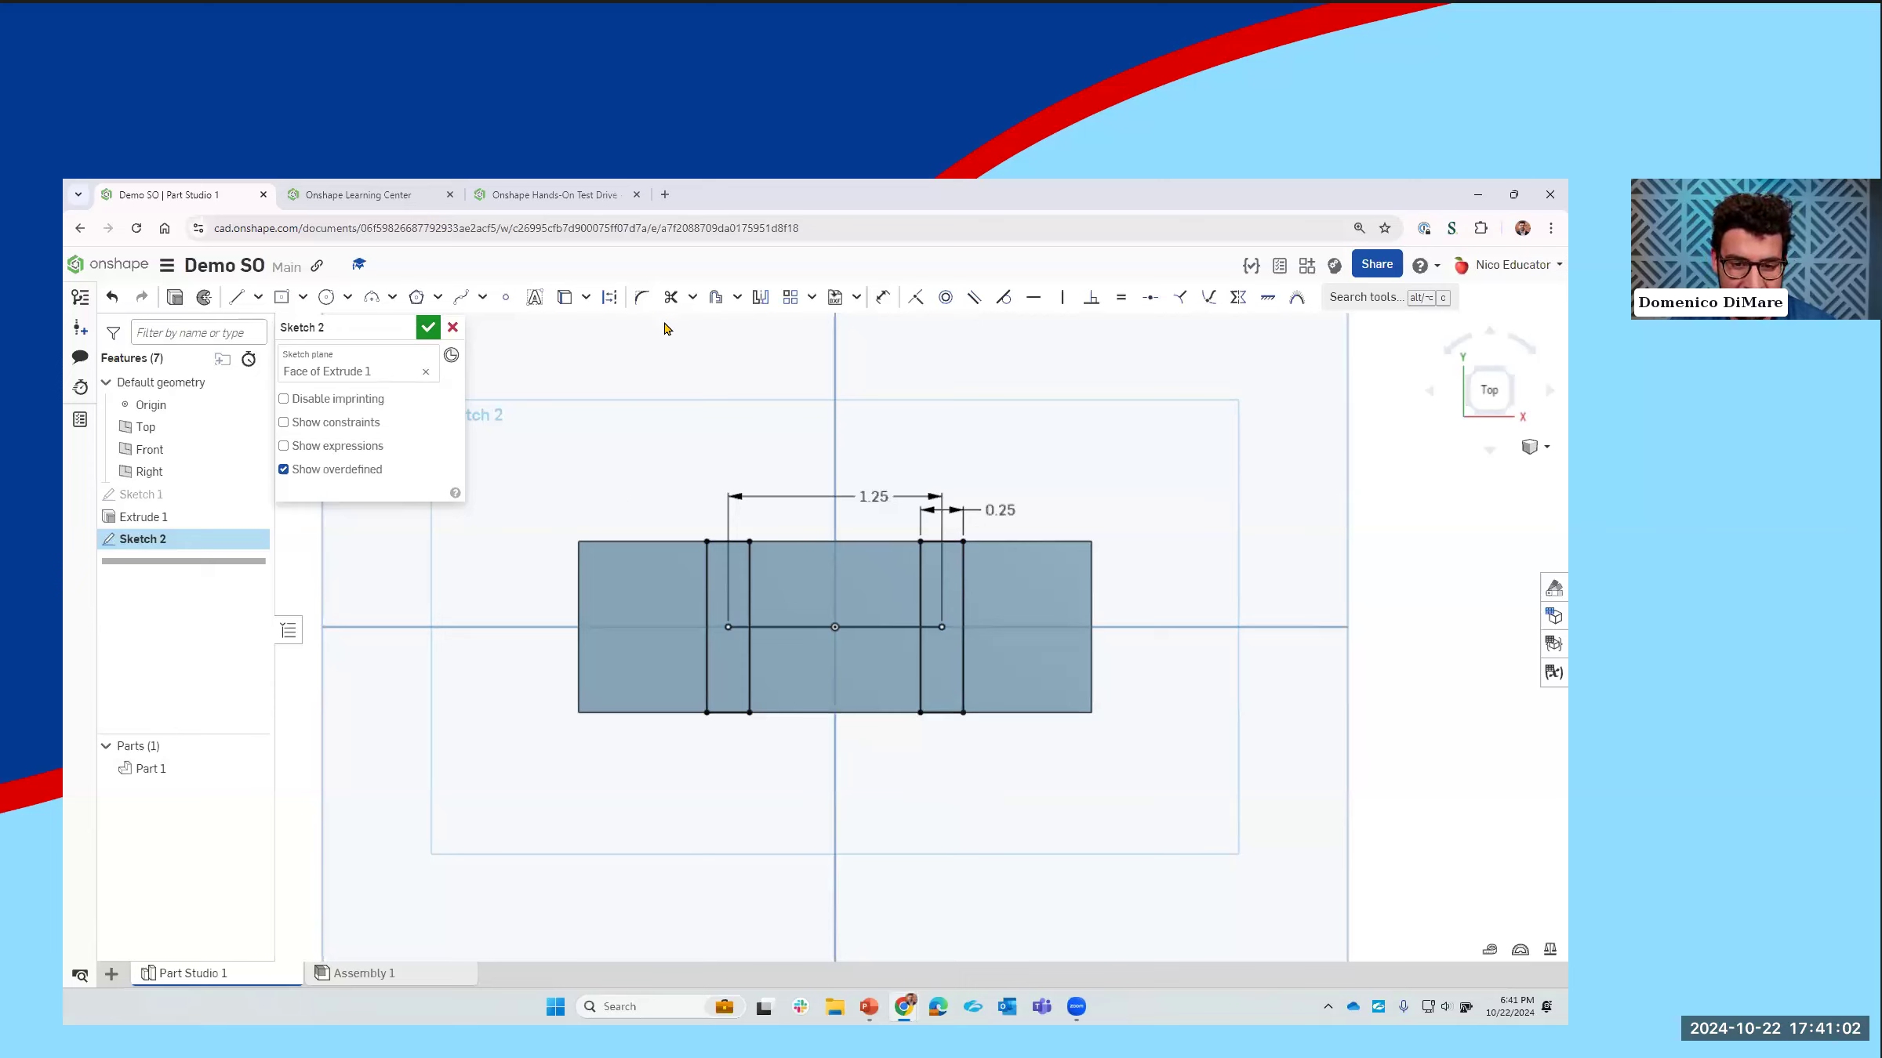
Step: Extrude both narrow rectangles 1 in upward, adding them to the base plate as two upright walls
left_click(179, 302)
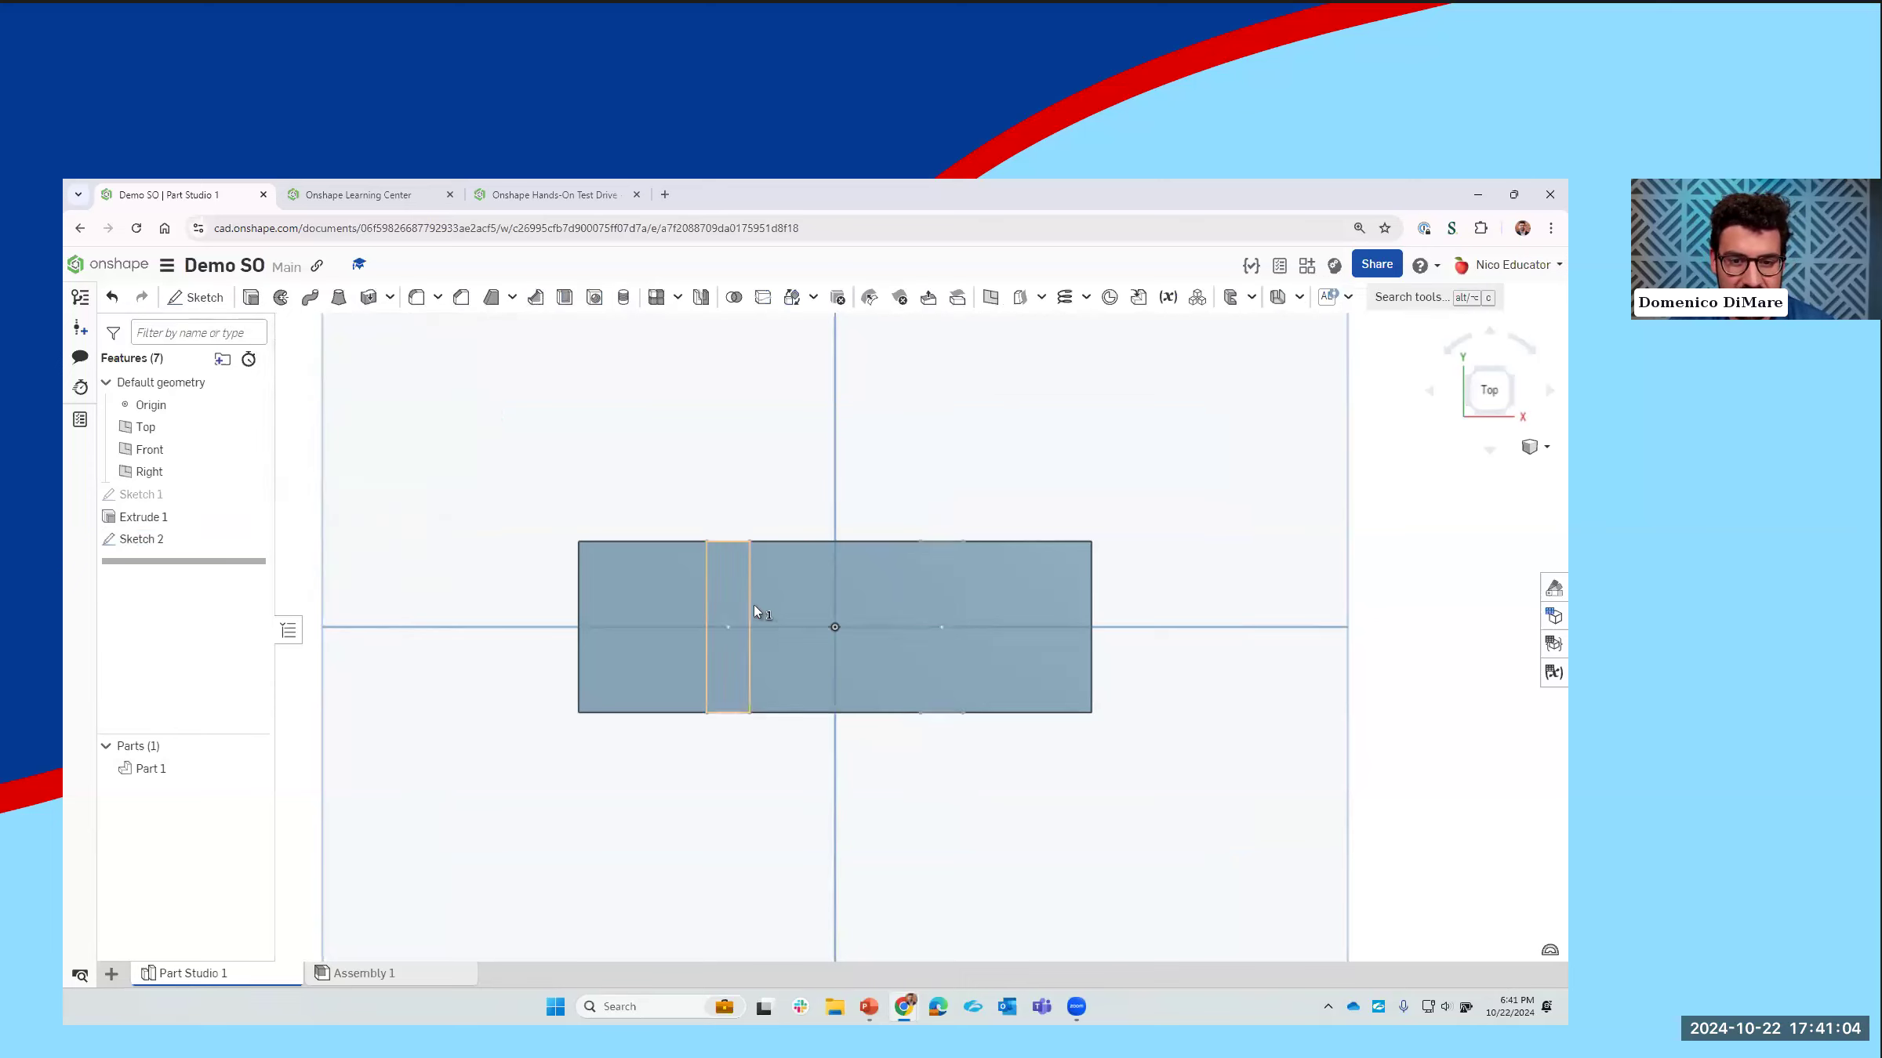
key("shift+e")
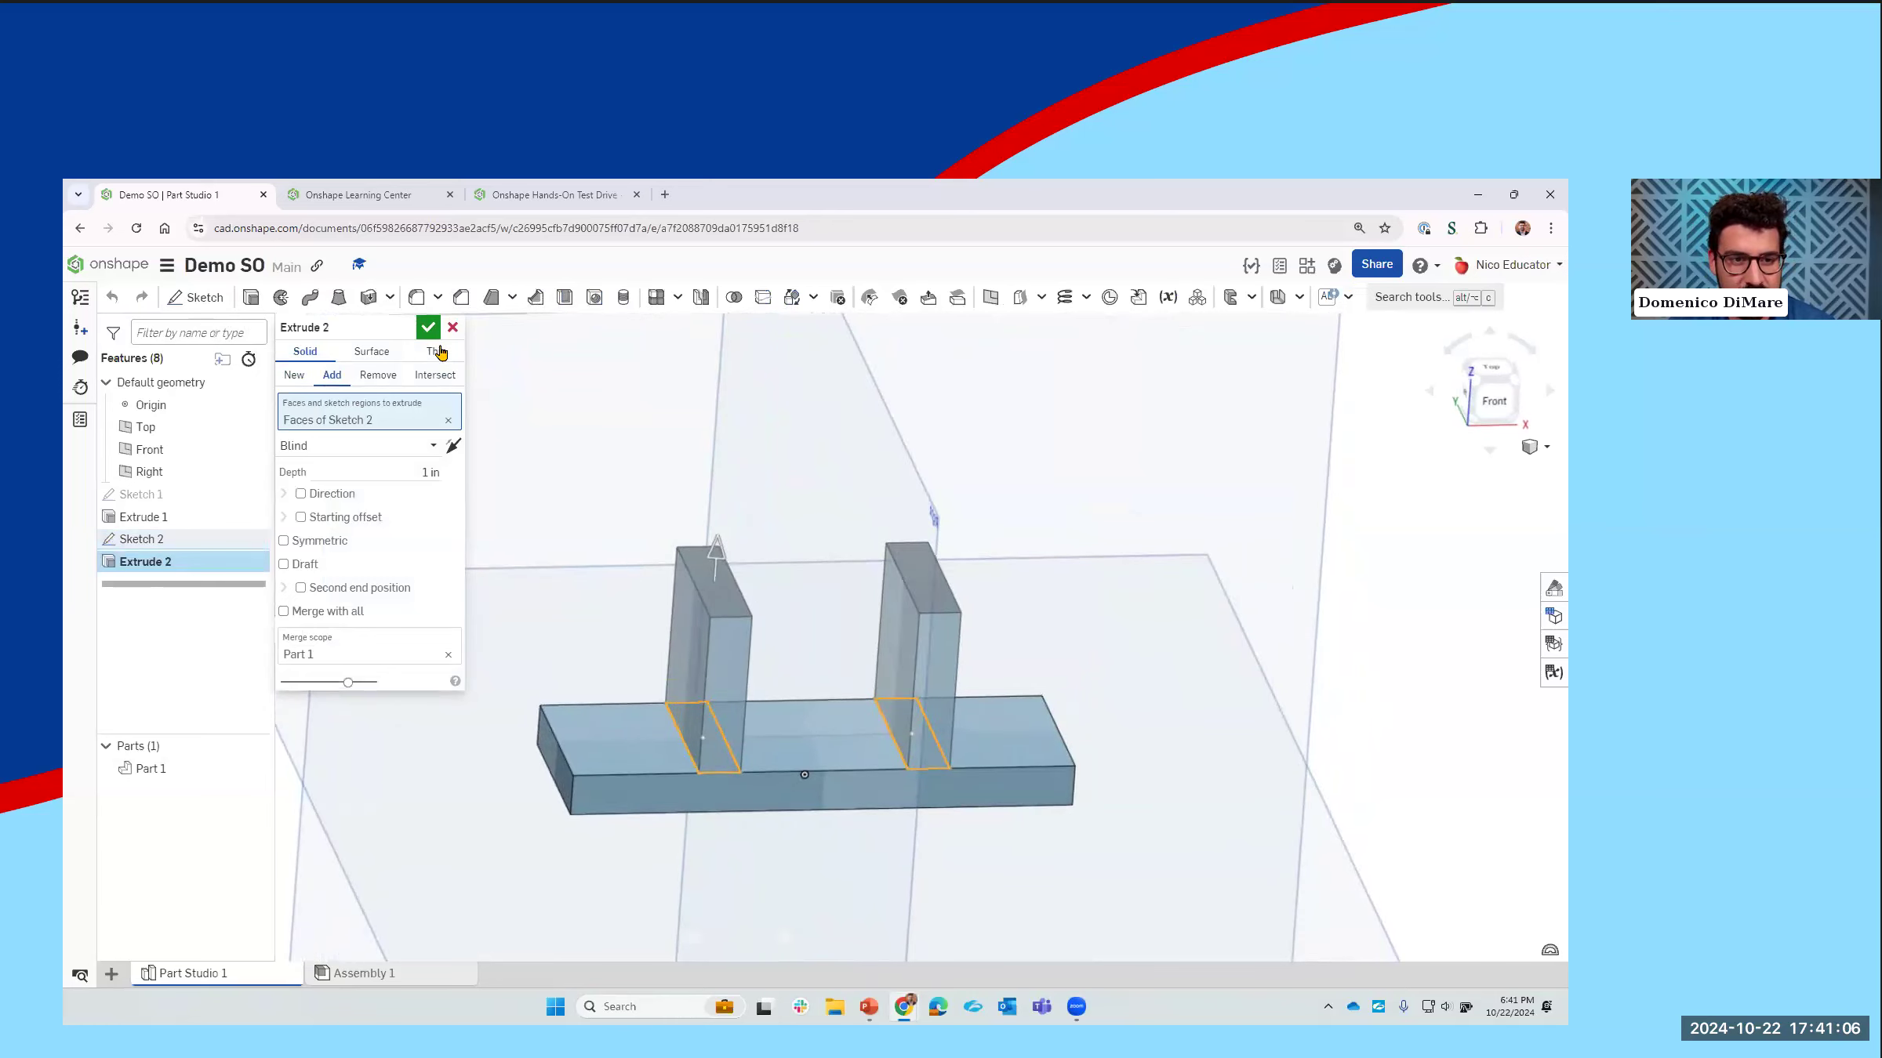
left_click(428, 327)
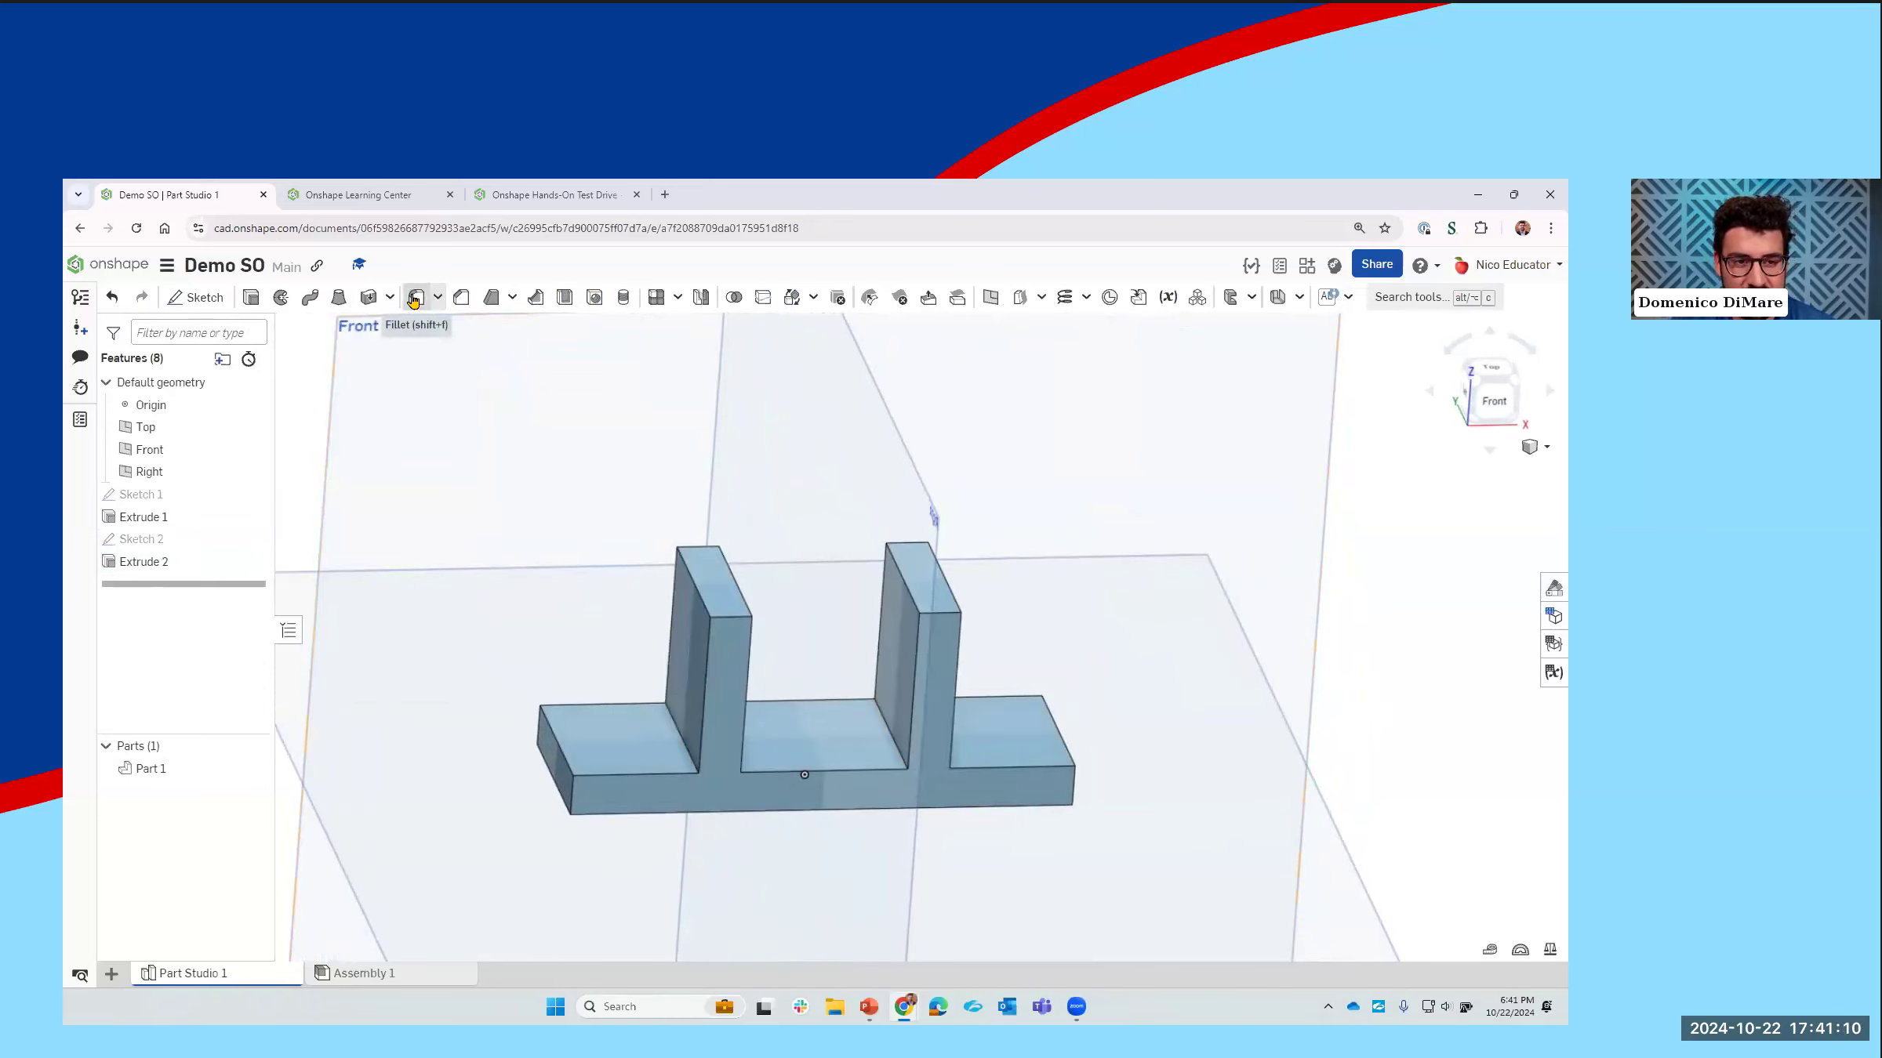
Step: Start a fillet with a 0.275 in radius on the short top edges of both uprights
left_click(423, 304)
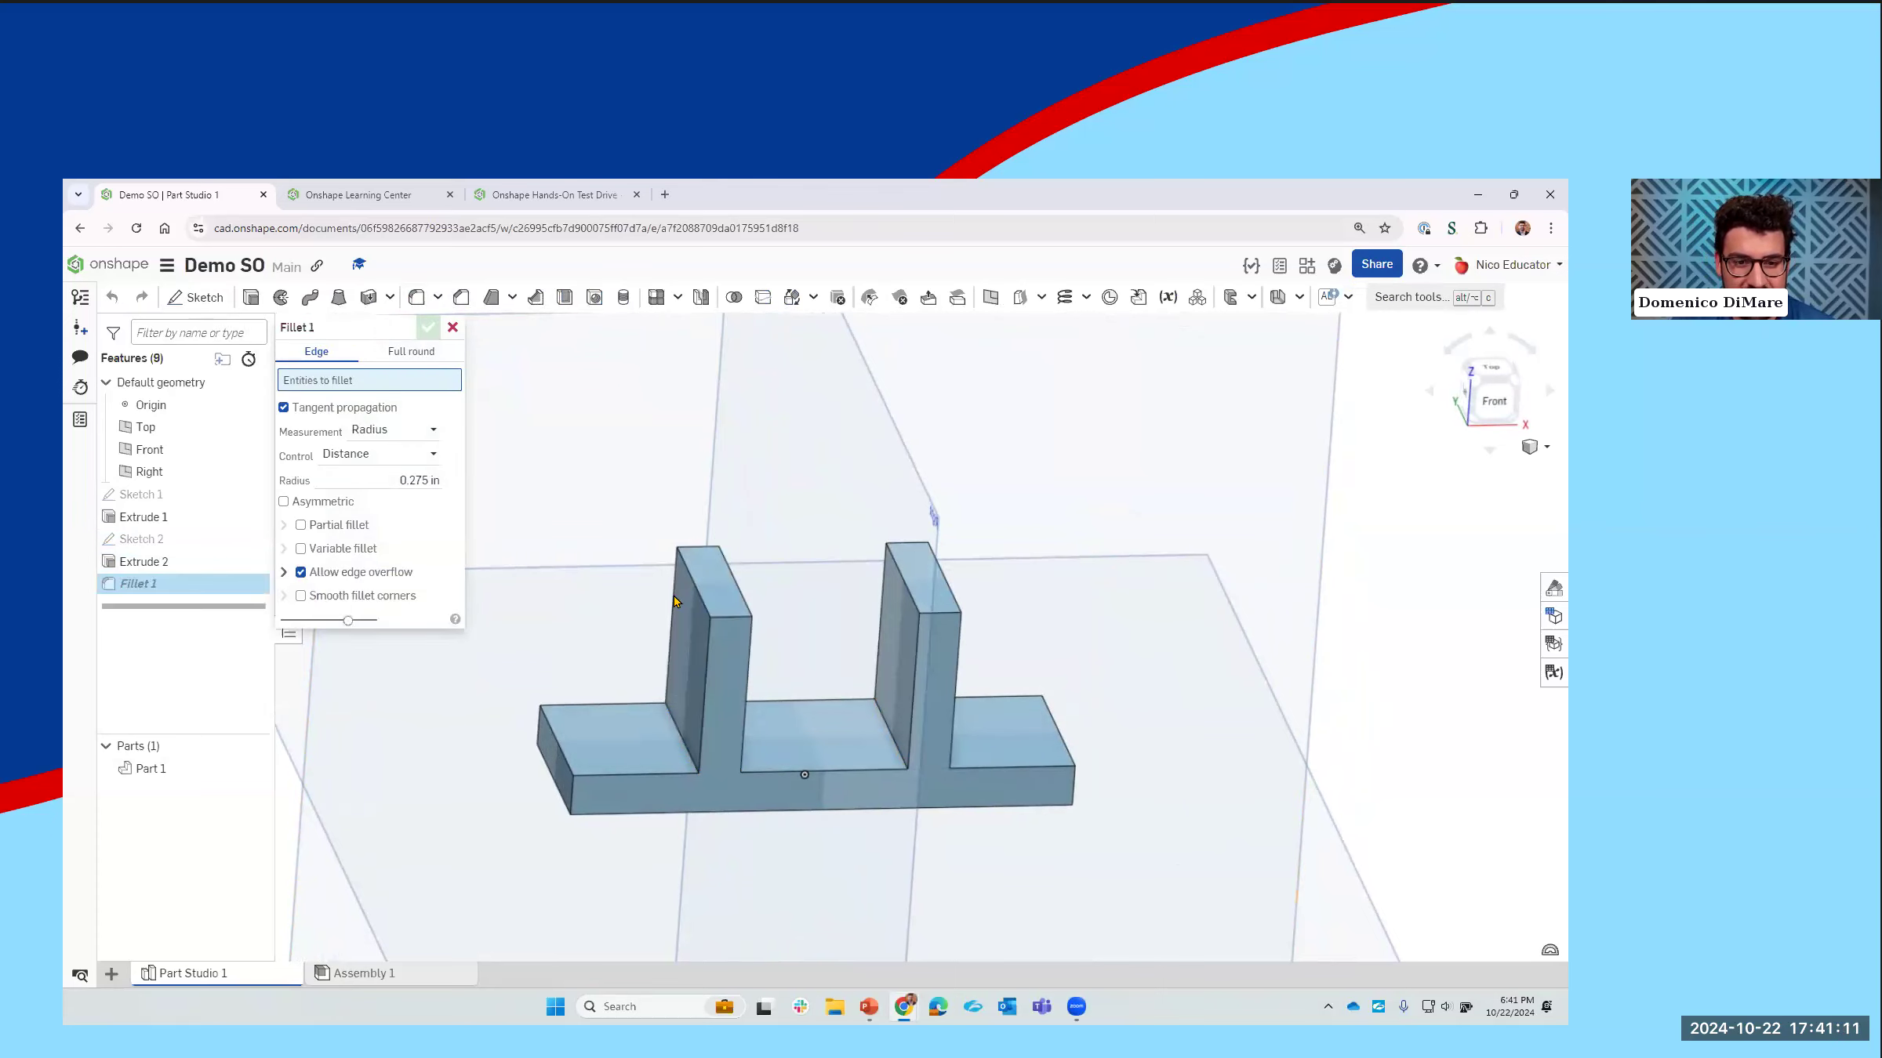
left_click(728, 621)
left_click(729, 618)
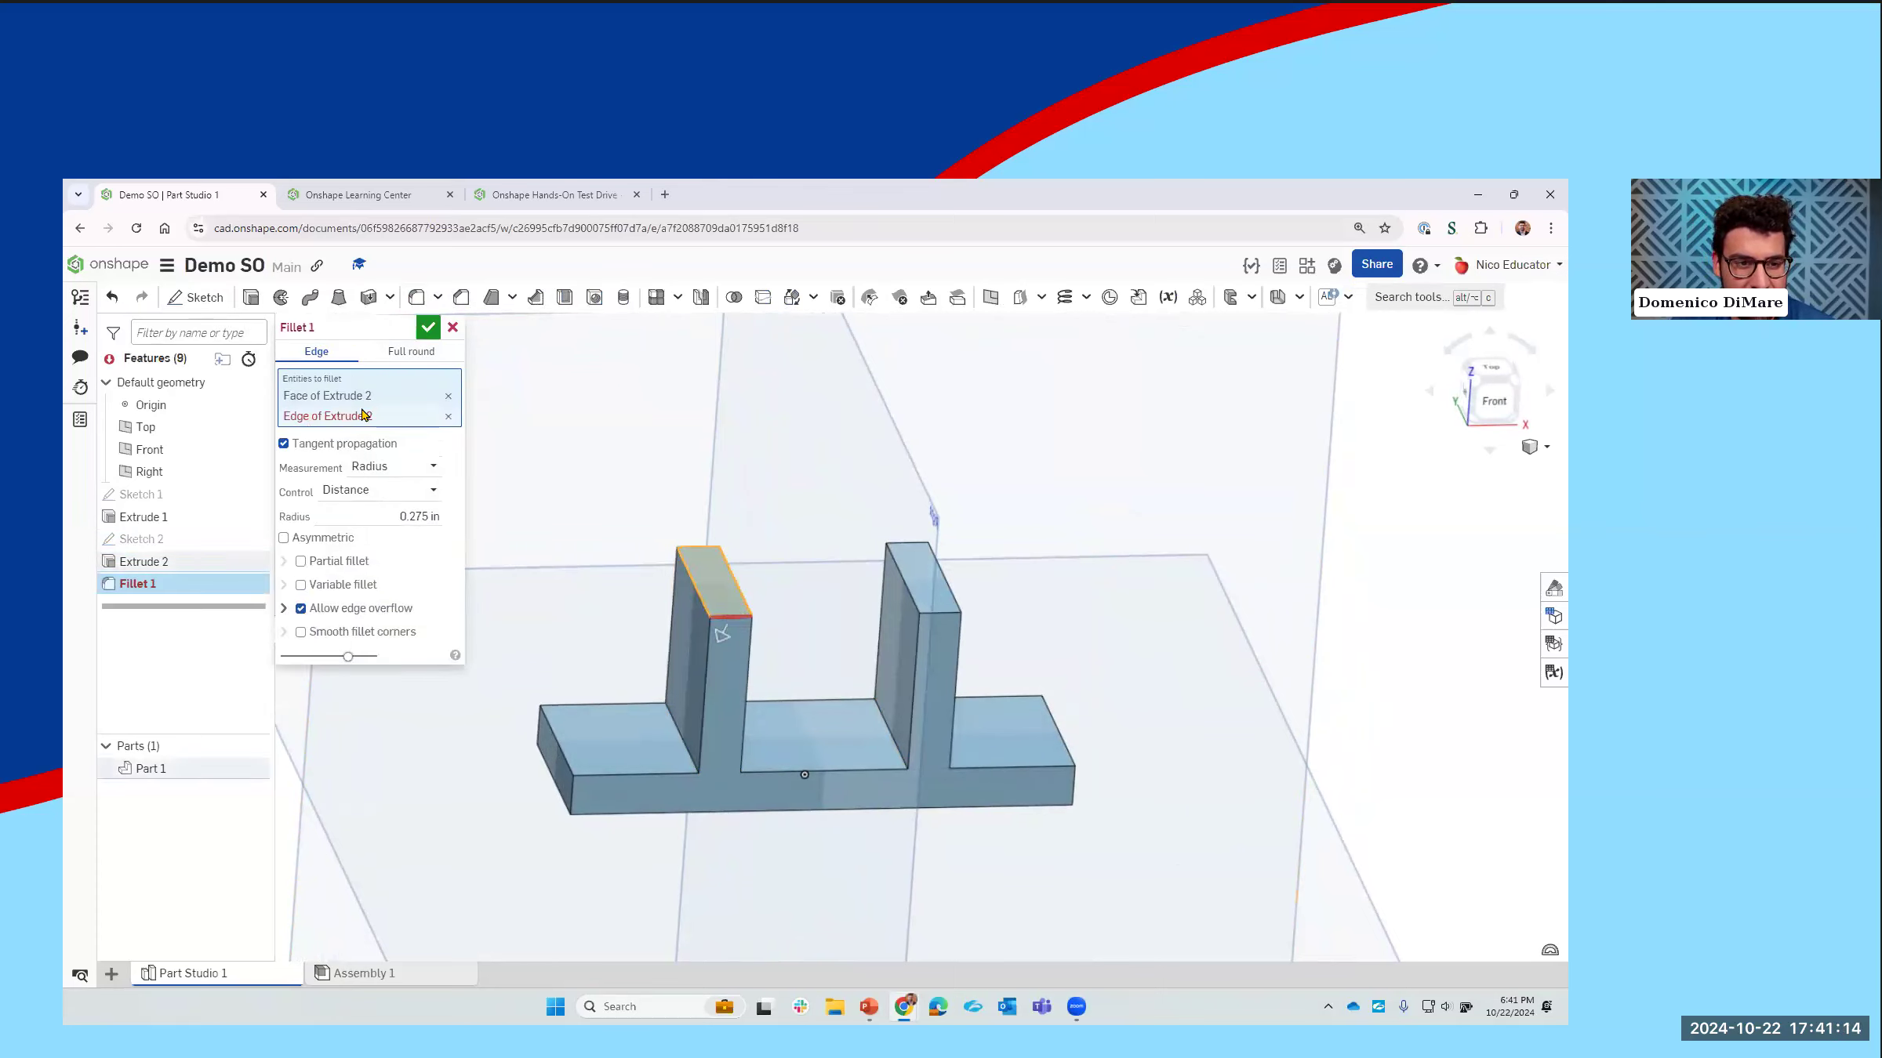
left_click(448, 415)
left_click(448, 395)
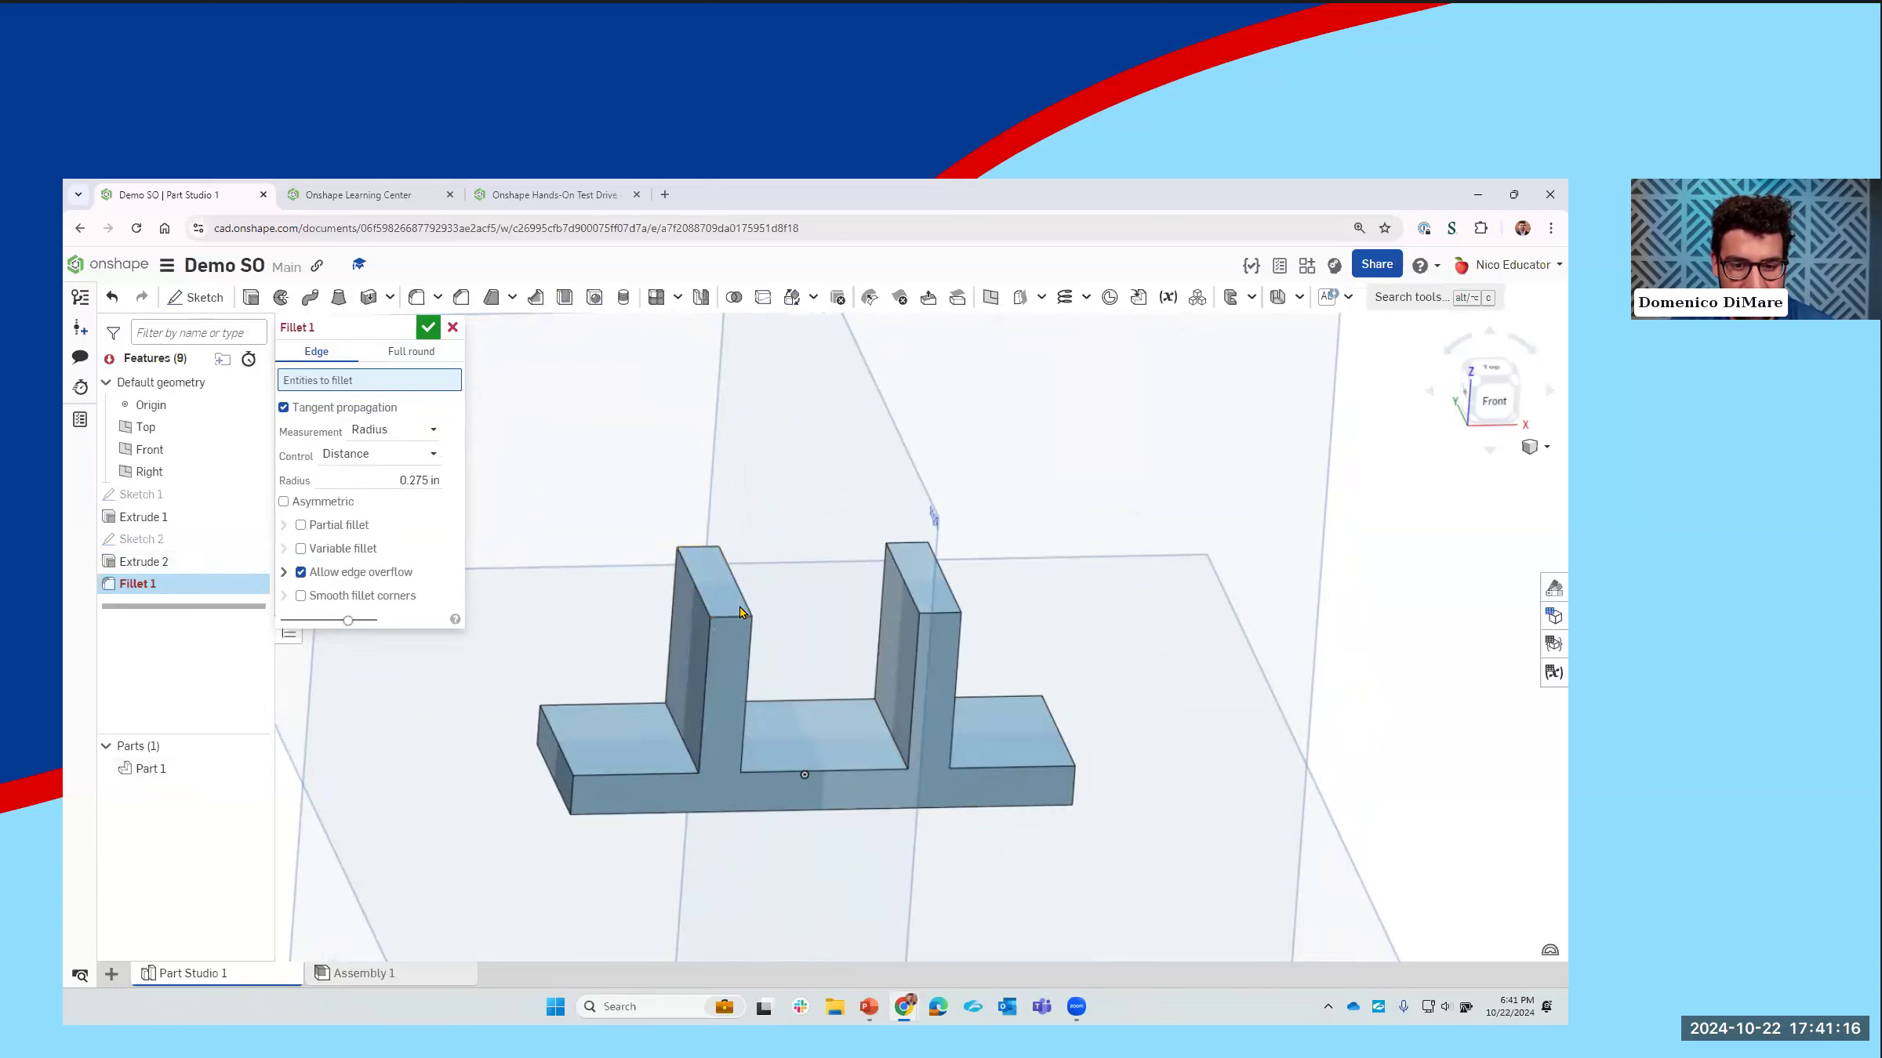
left_click(736, 615)
left_click(701, 544)
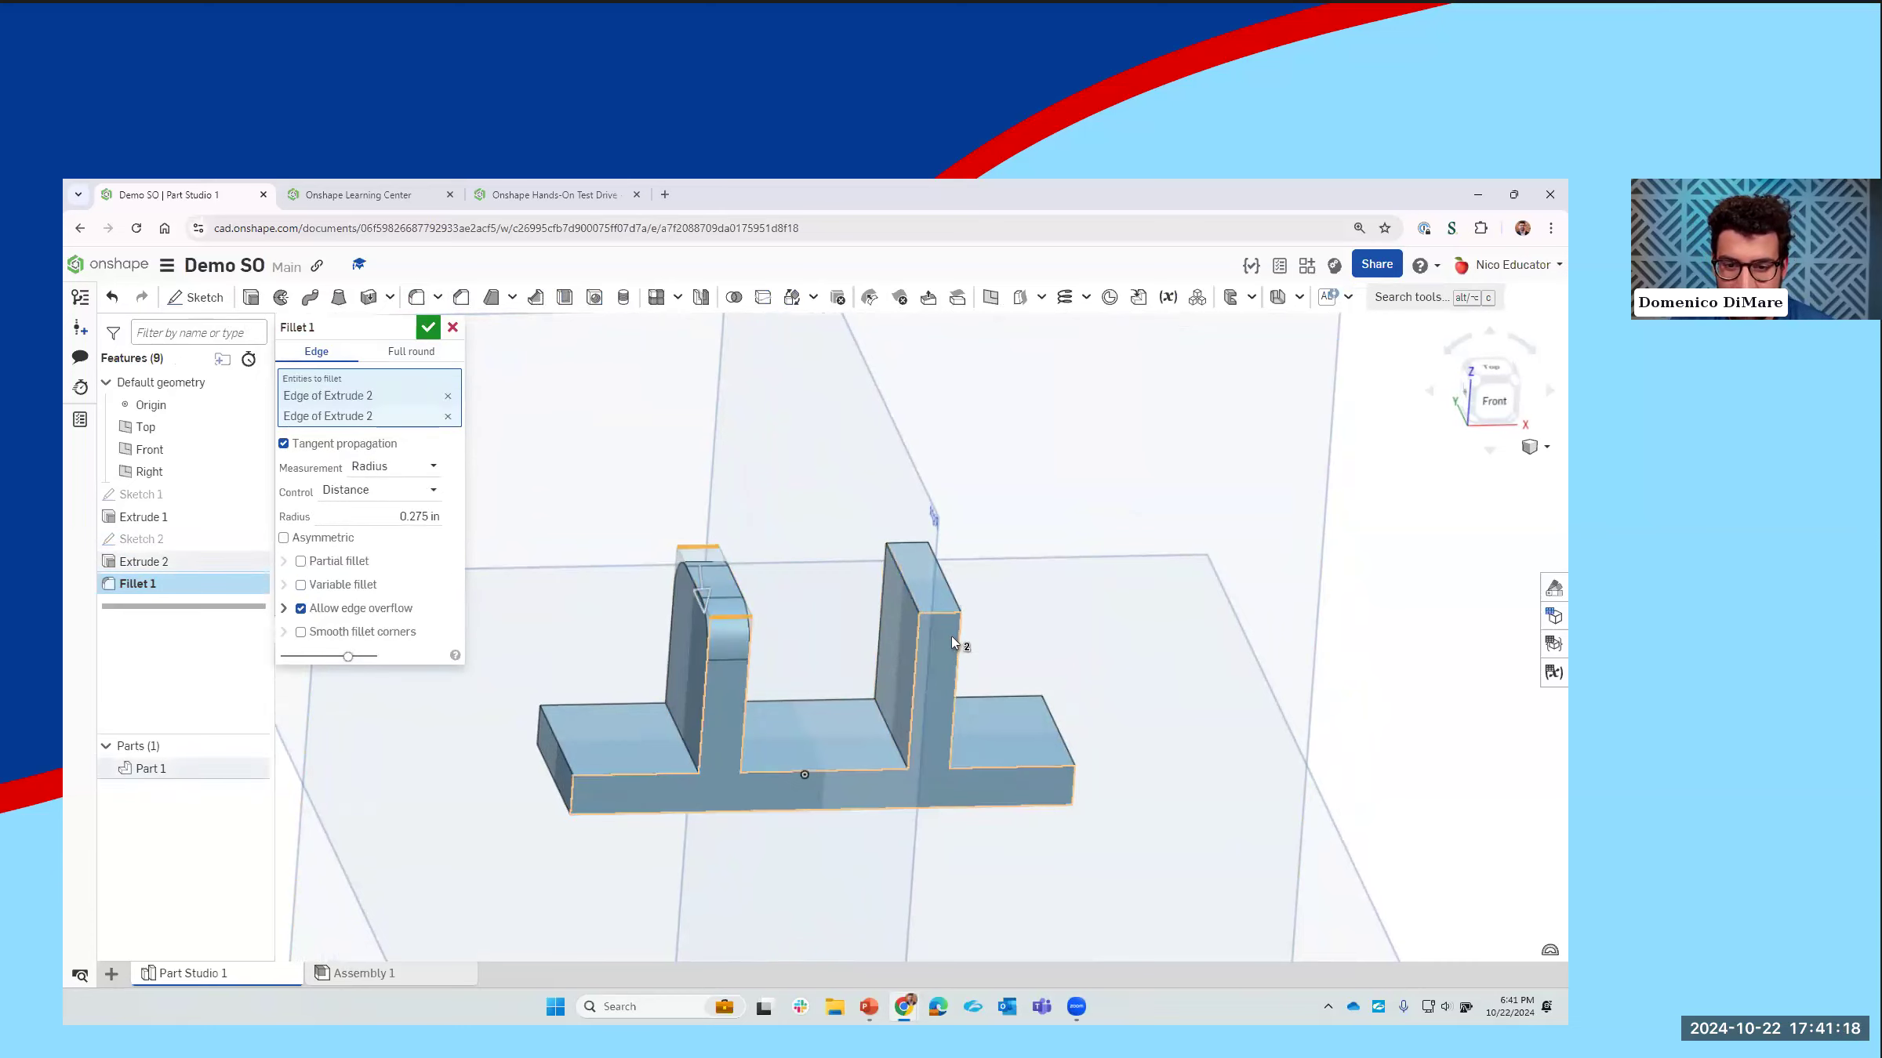
left_click(948, 614)
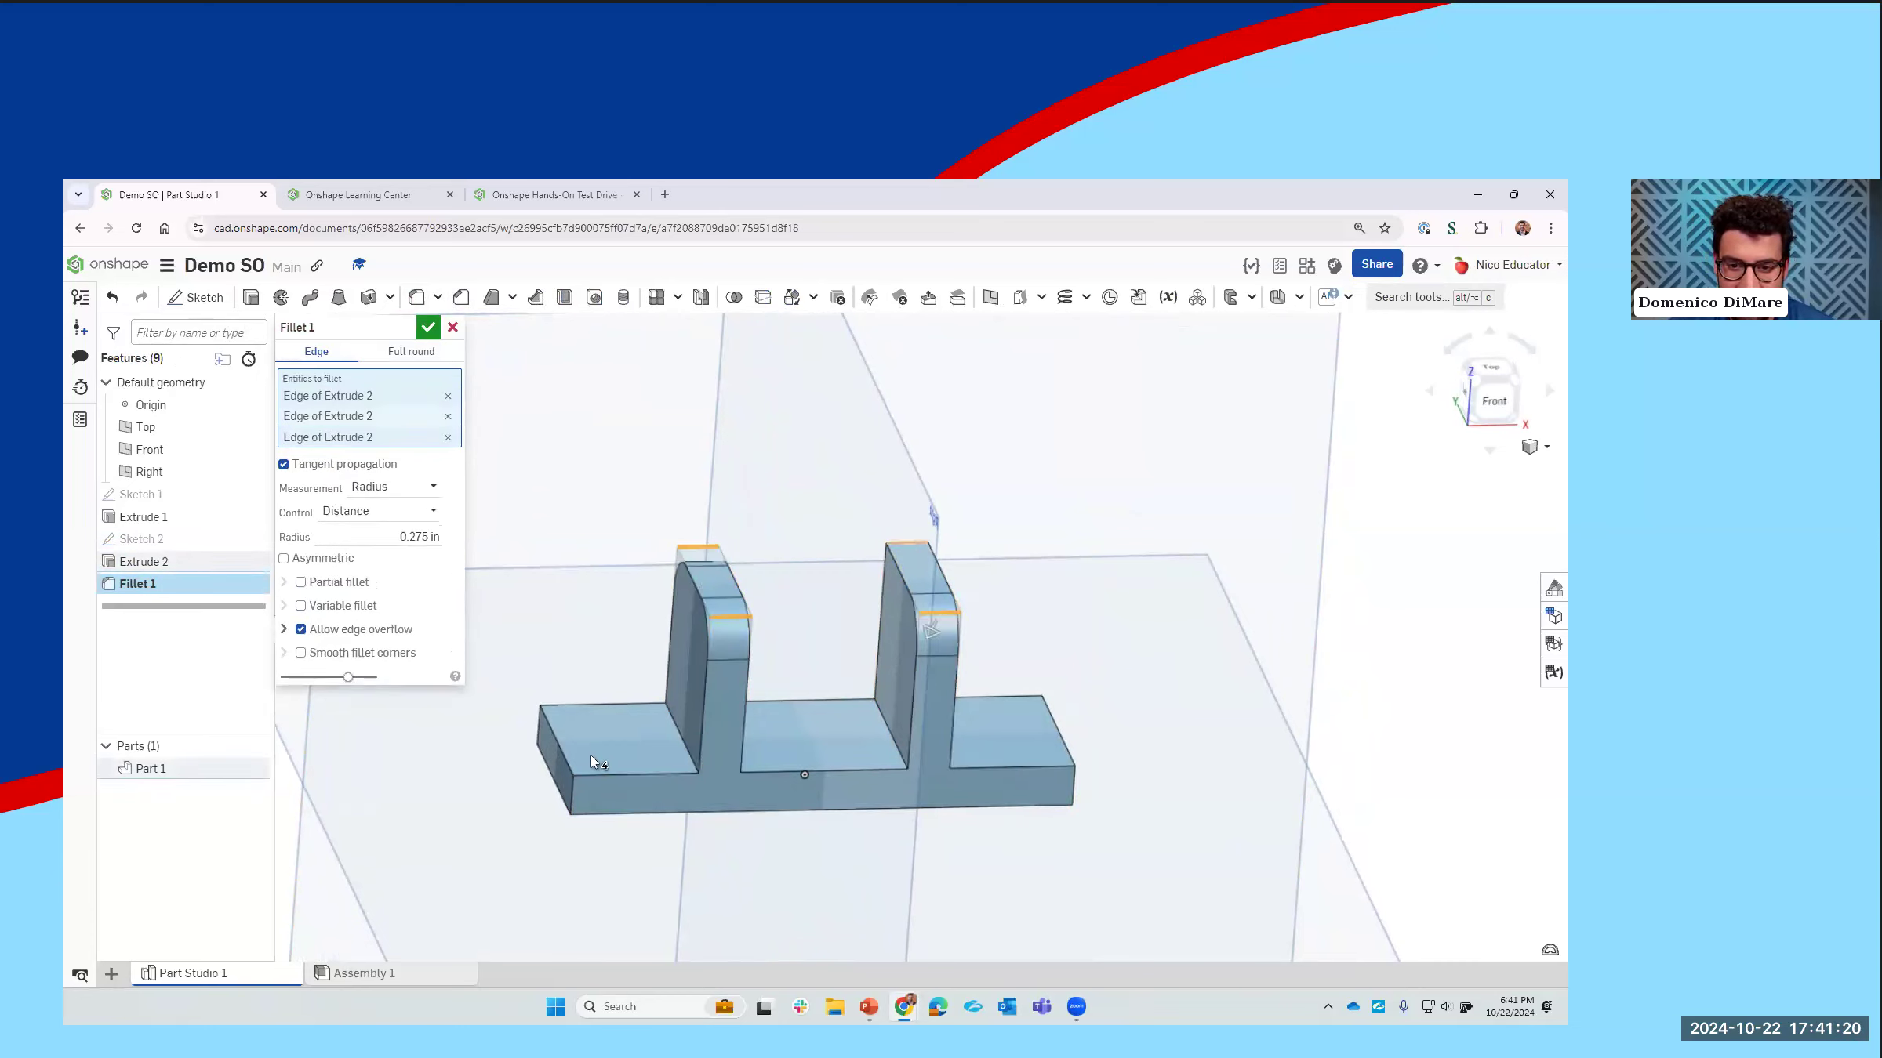
Step: Add the four vertical corner edges of the base plate to the 0.275 in fillet and apply it
left_click(573, 795)
right_click_drag(582, 770, 511, 741)
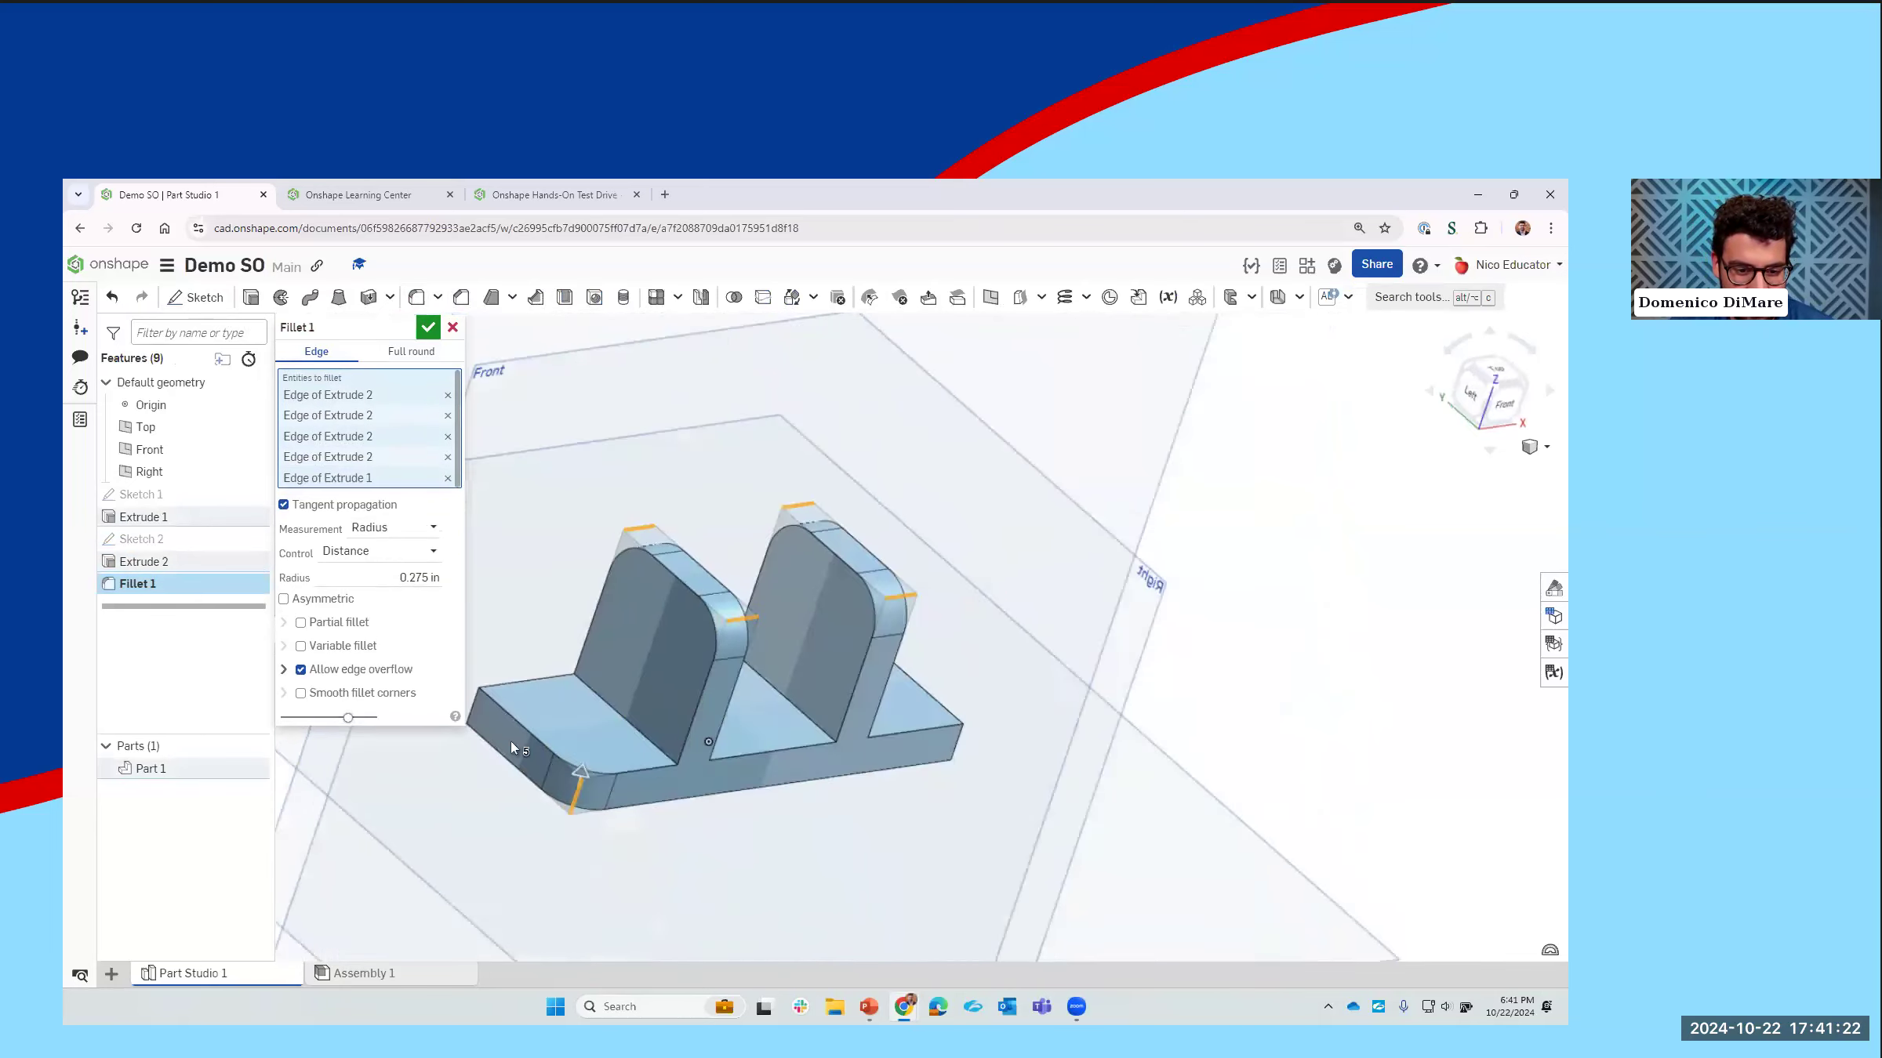
middle_click_drag(510, 741, 692, 759)
left_click(720, 750)
right_click_drag(1230, 757, 1248, 727)
left_click(1253, 730)
left_click(1286, 621)
right_click_drag(1212, 665, 1145, 611)
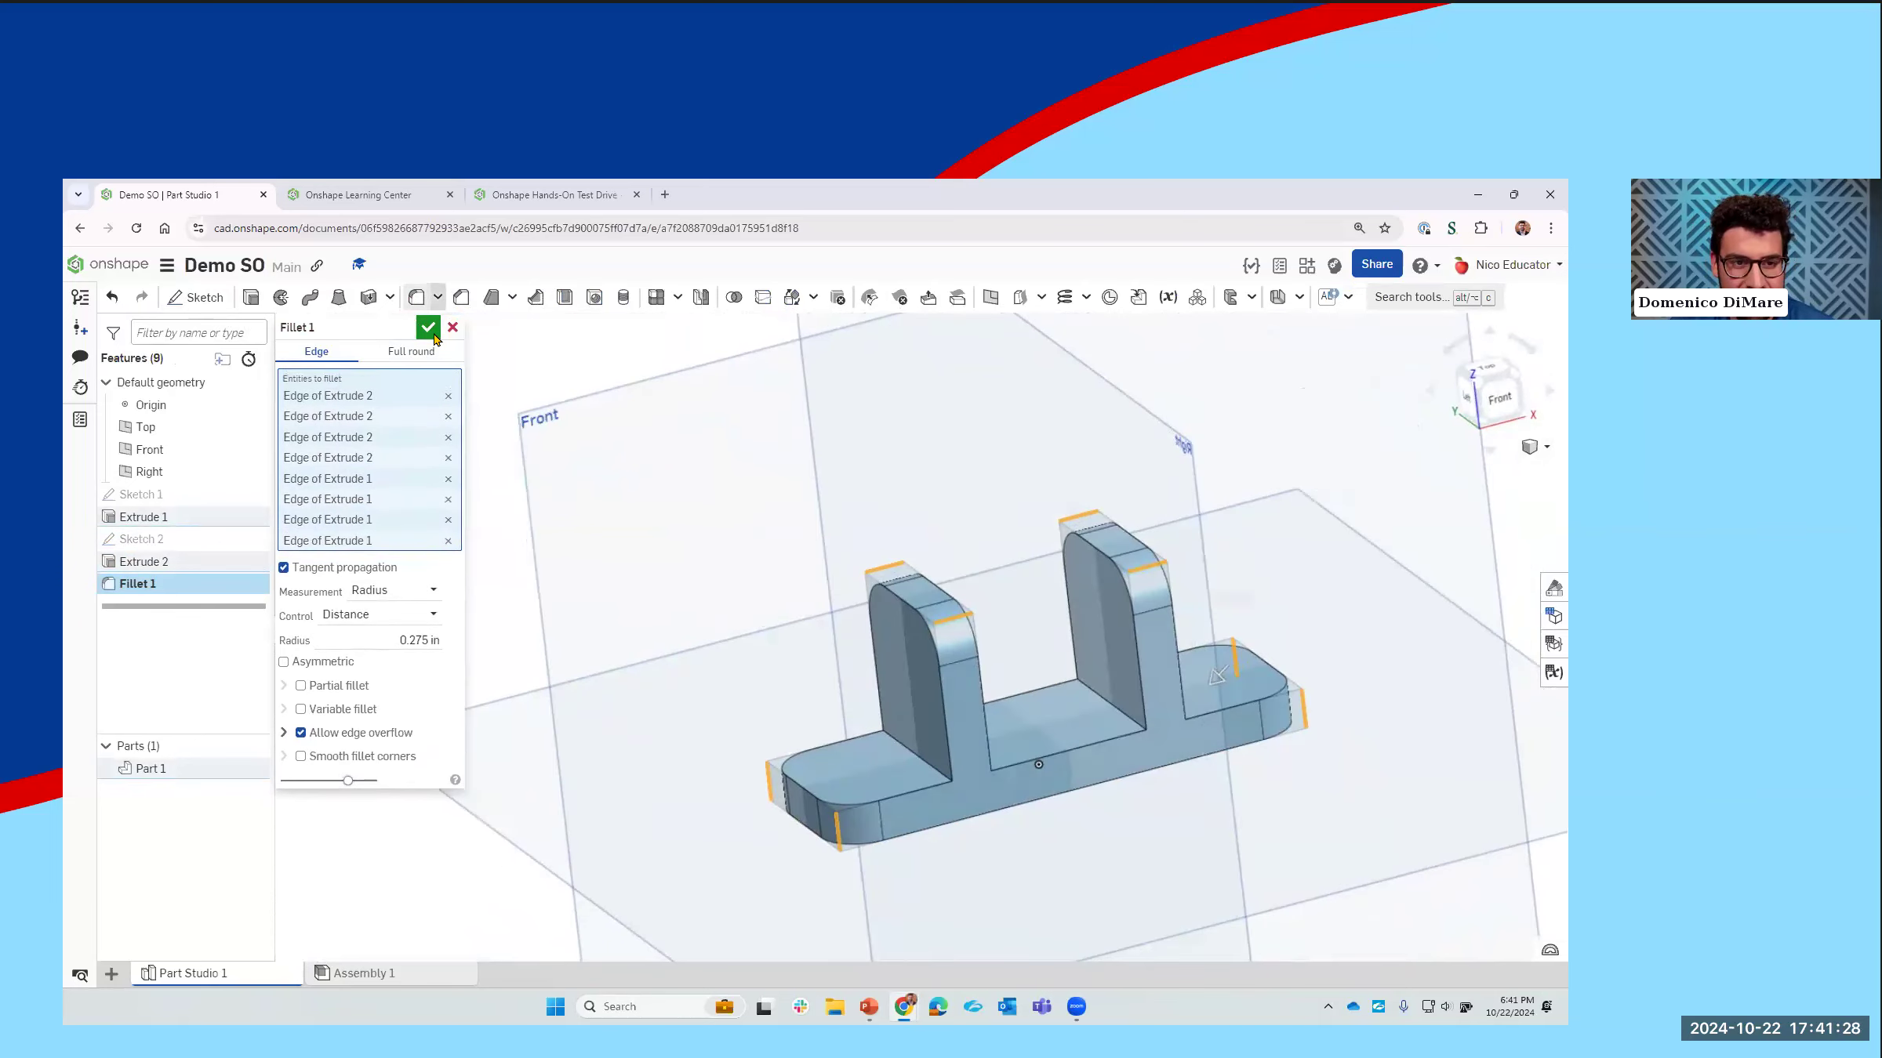
left_click(429, 328)
Step: Sketch a horizontal line about 2.32 in long through the origin on the base plate's top face, ending beyond both uprights
mouse_move(1082, 672)
right_mouse_down()
mouse_move(1065, 749)
mouse_move(1091, 735)
mouse_move(1085, 690)
right_mouse_up()
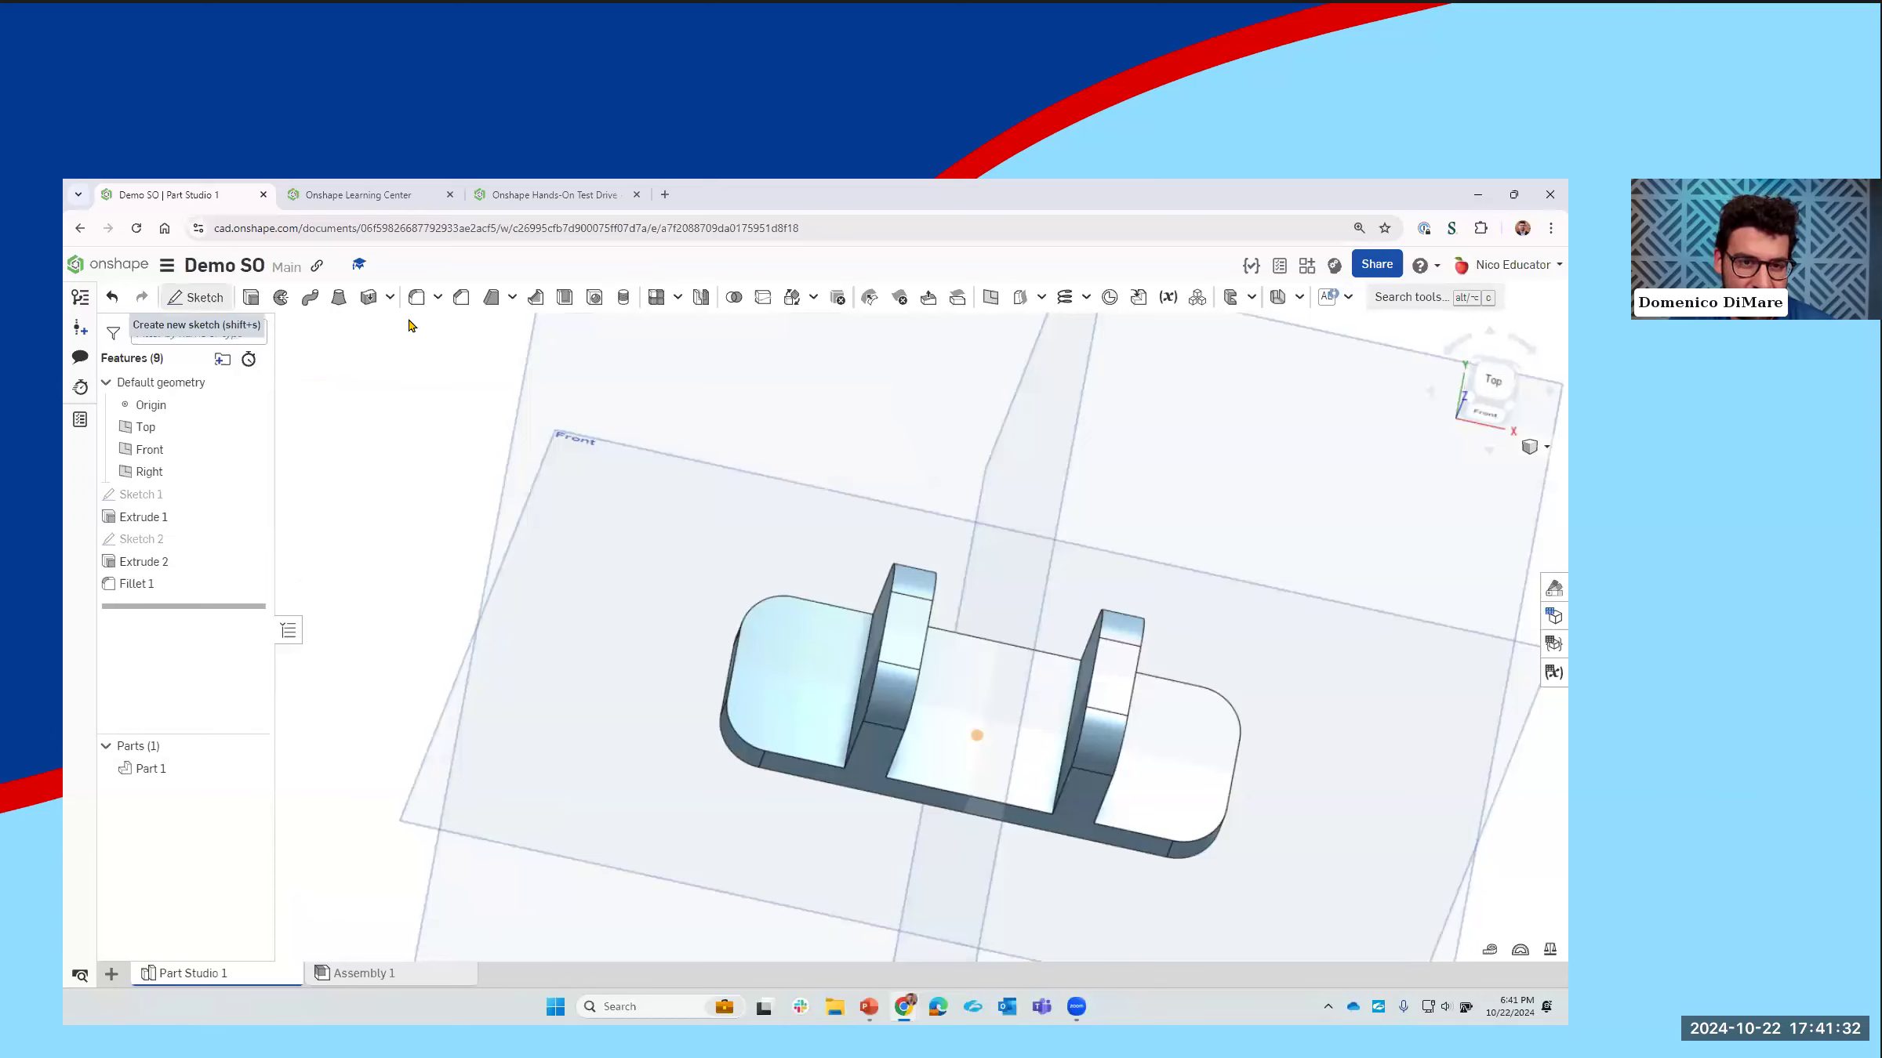
left_click(177, 302)
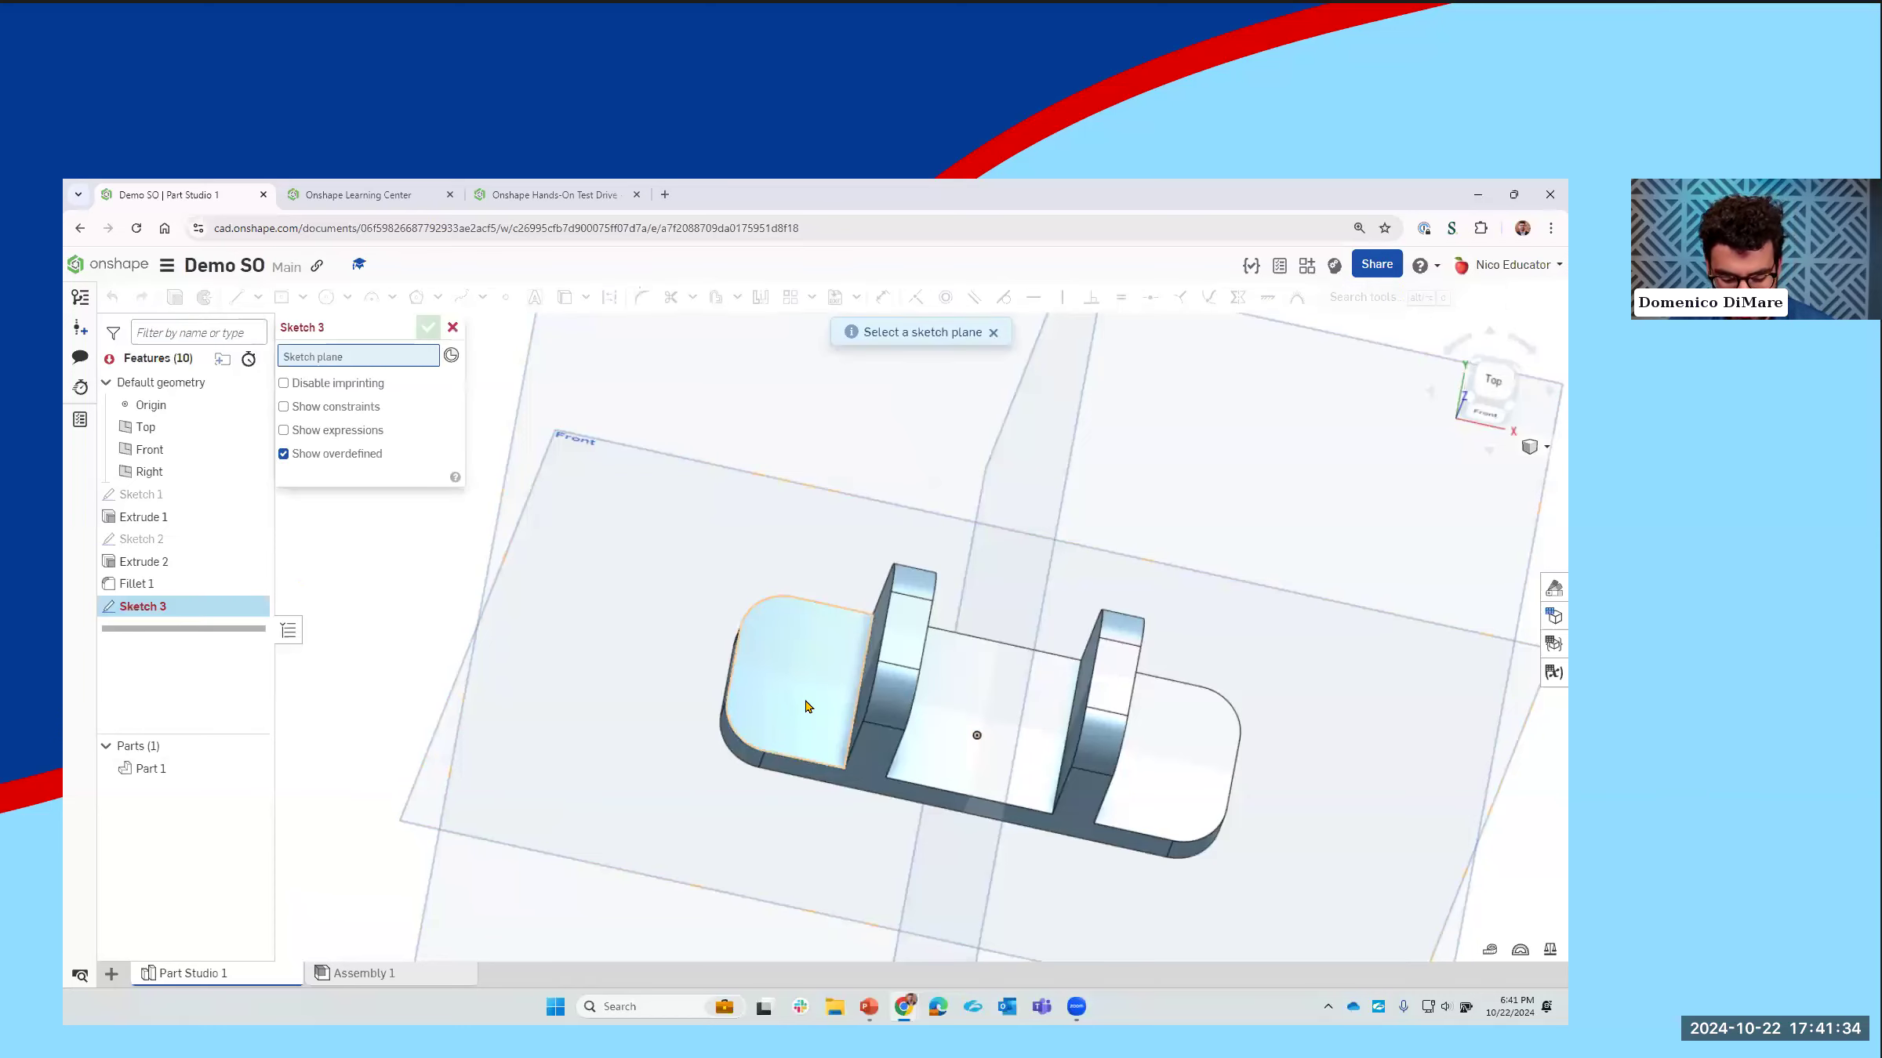
left_click(806, 704)
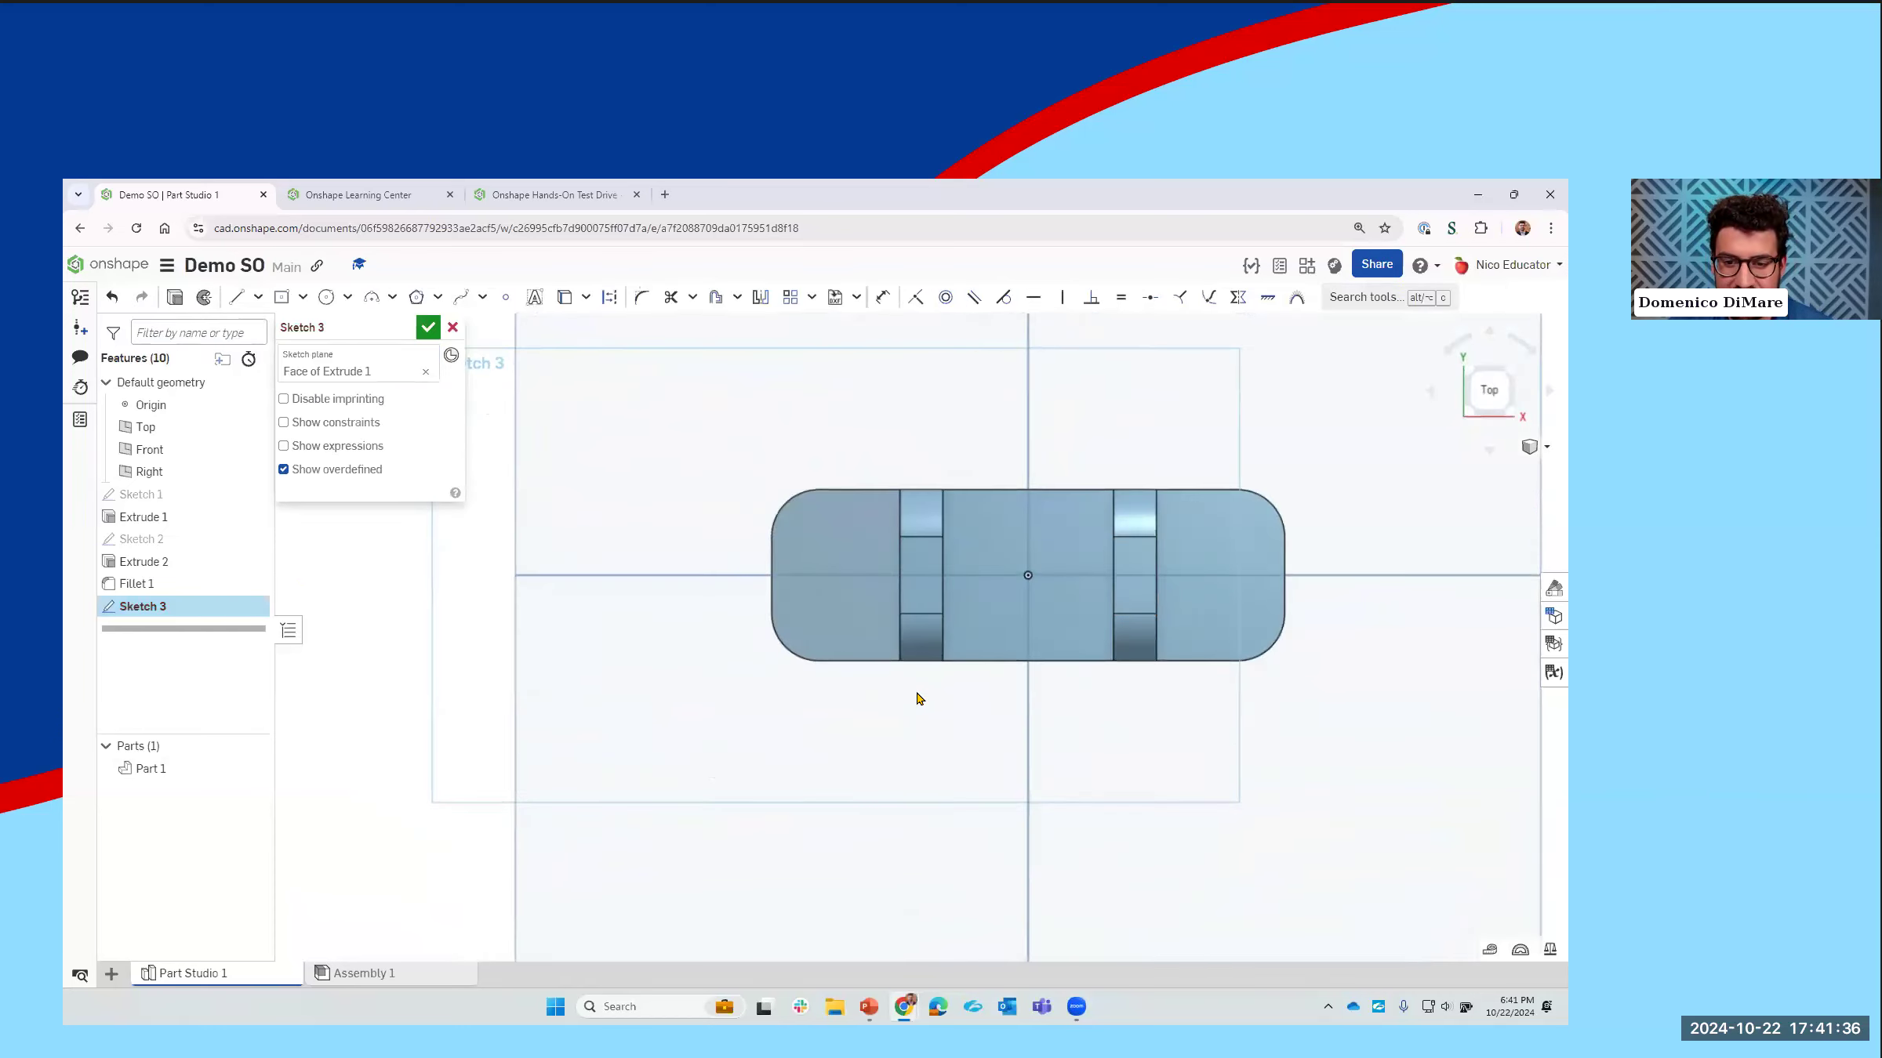
key("l")
left_click(680, 608)
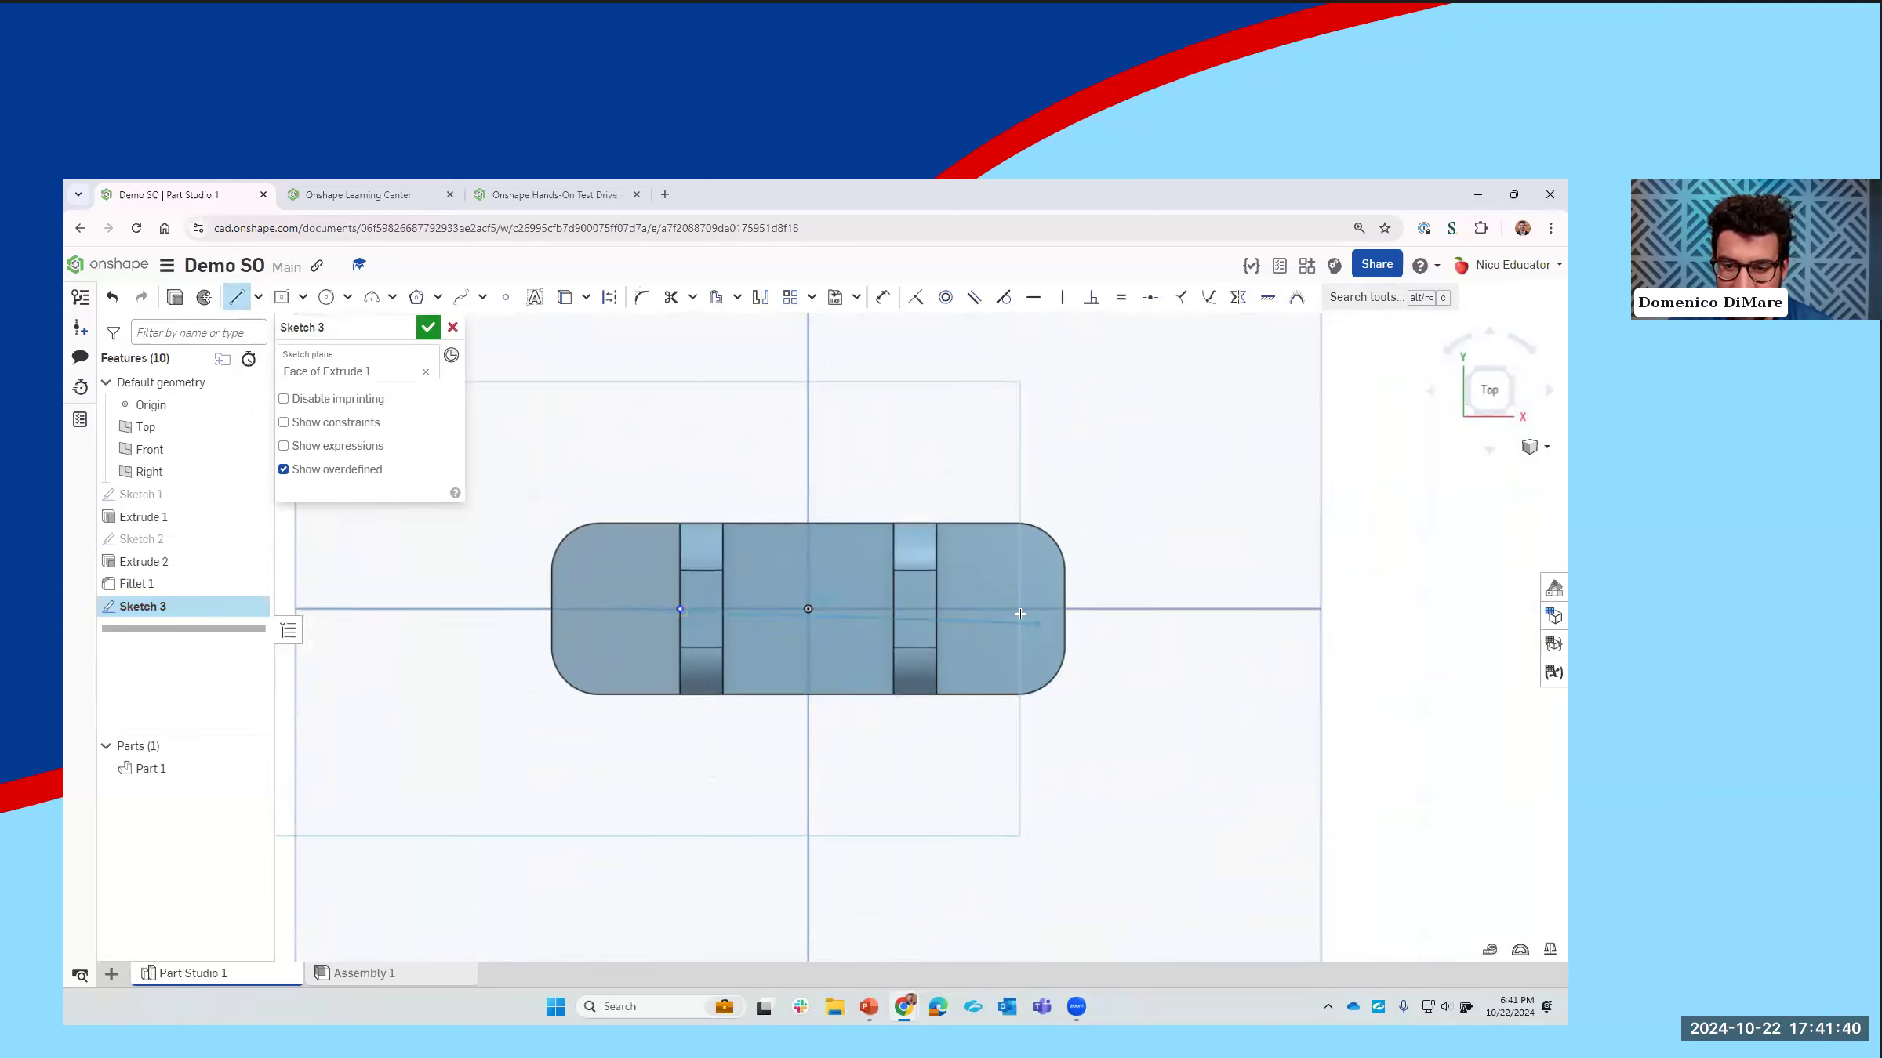
left_click(1012, 608)
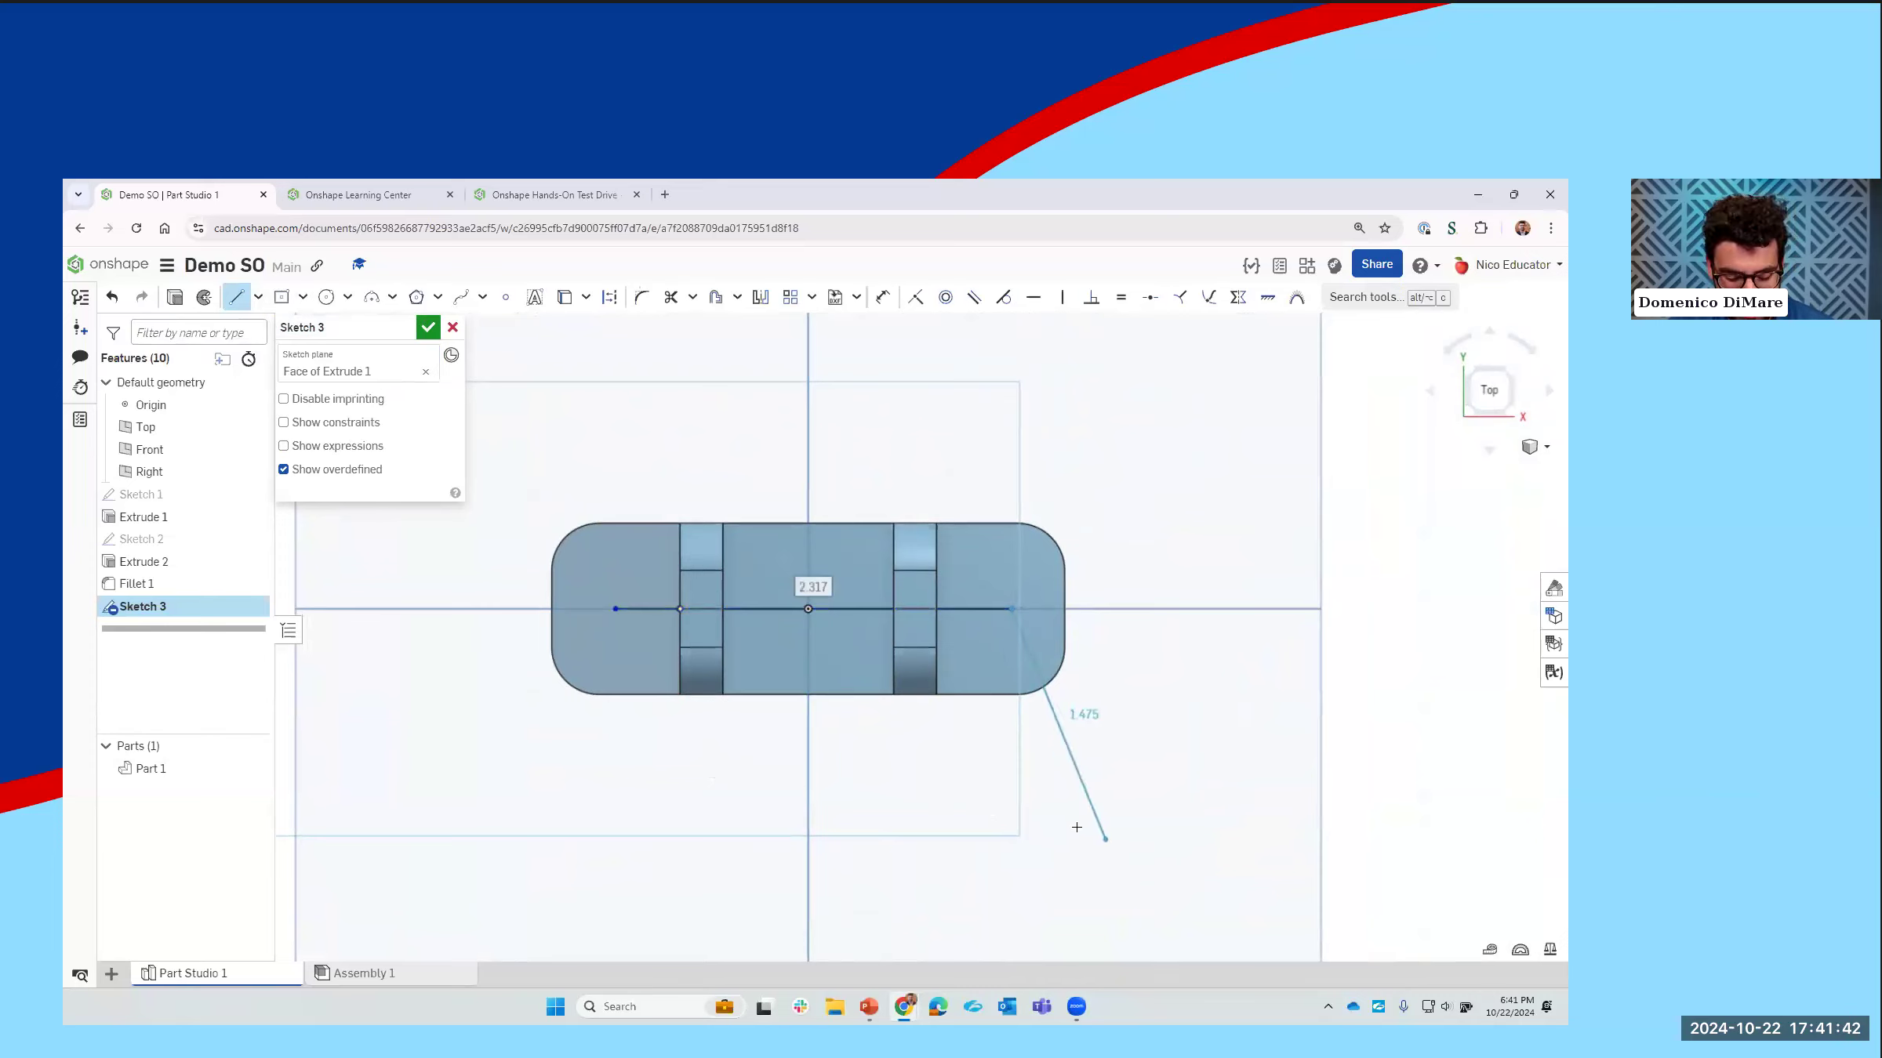
key("Escape")
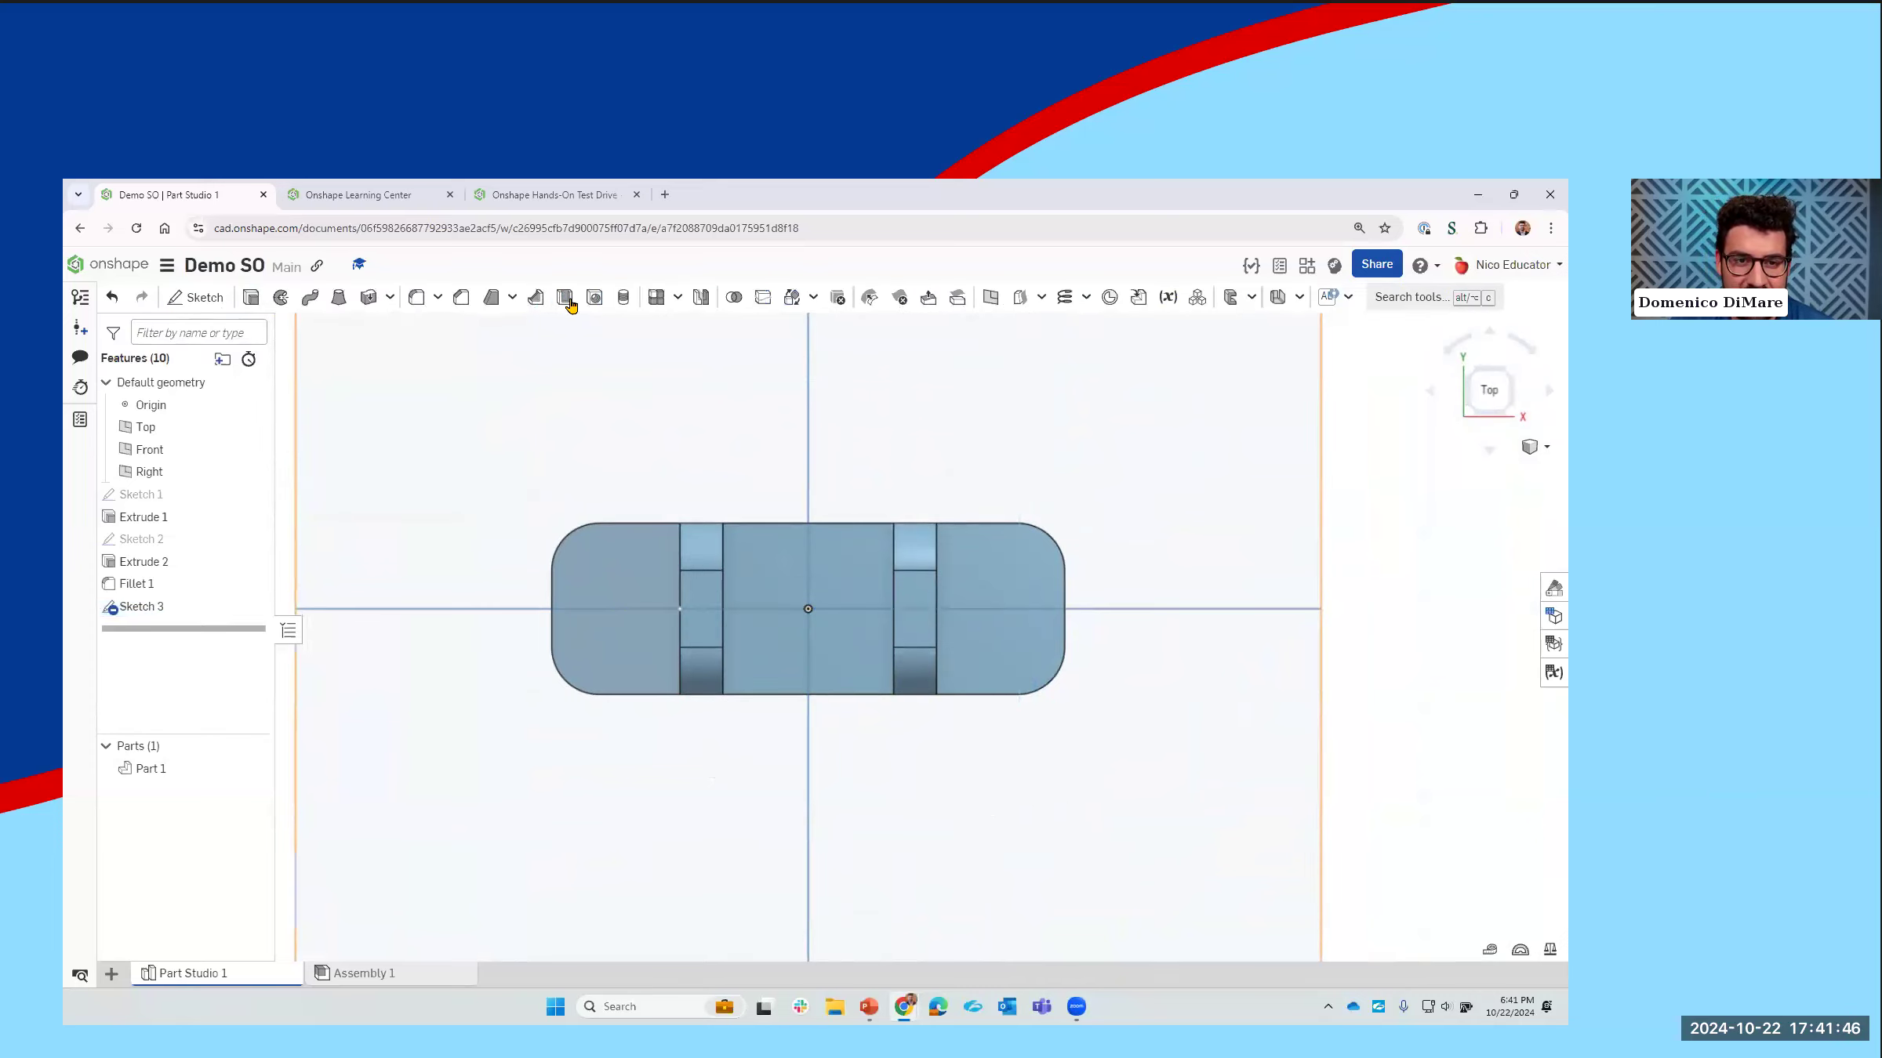
Step: Place simple drilled through-all holes at both endpoints of the sketched line on the base plate
left_click(593, 306)
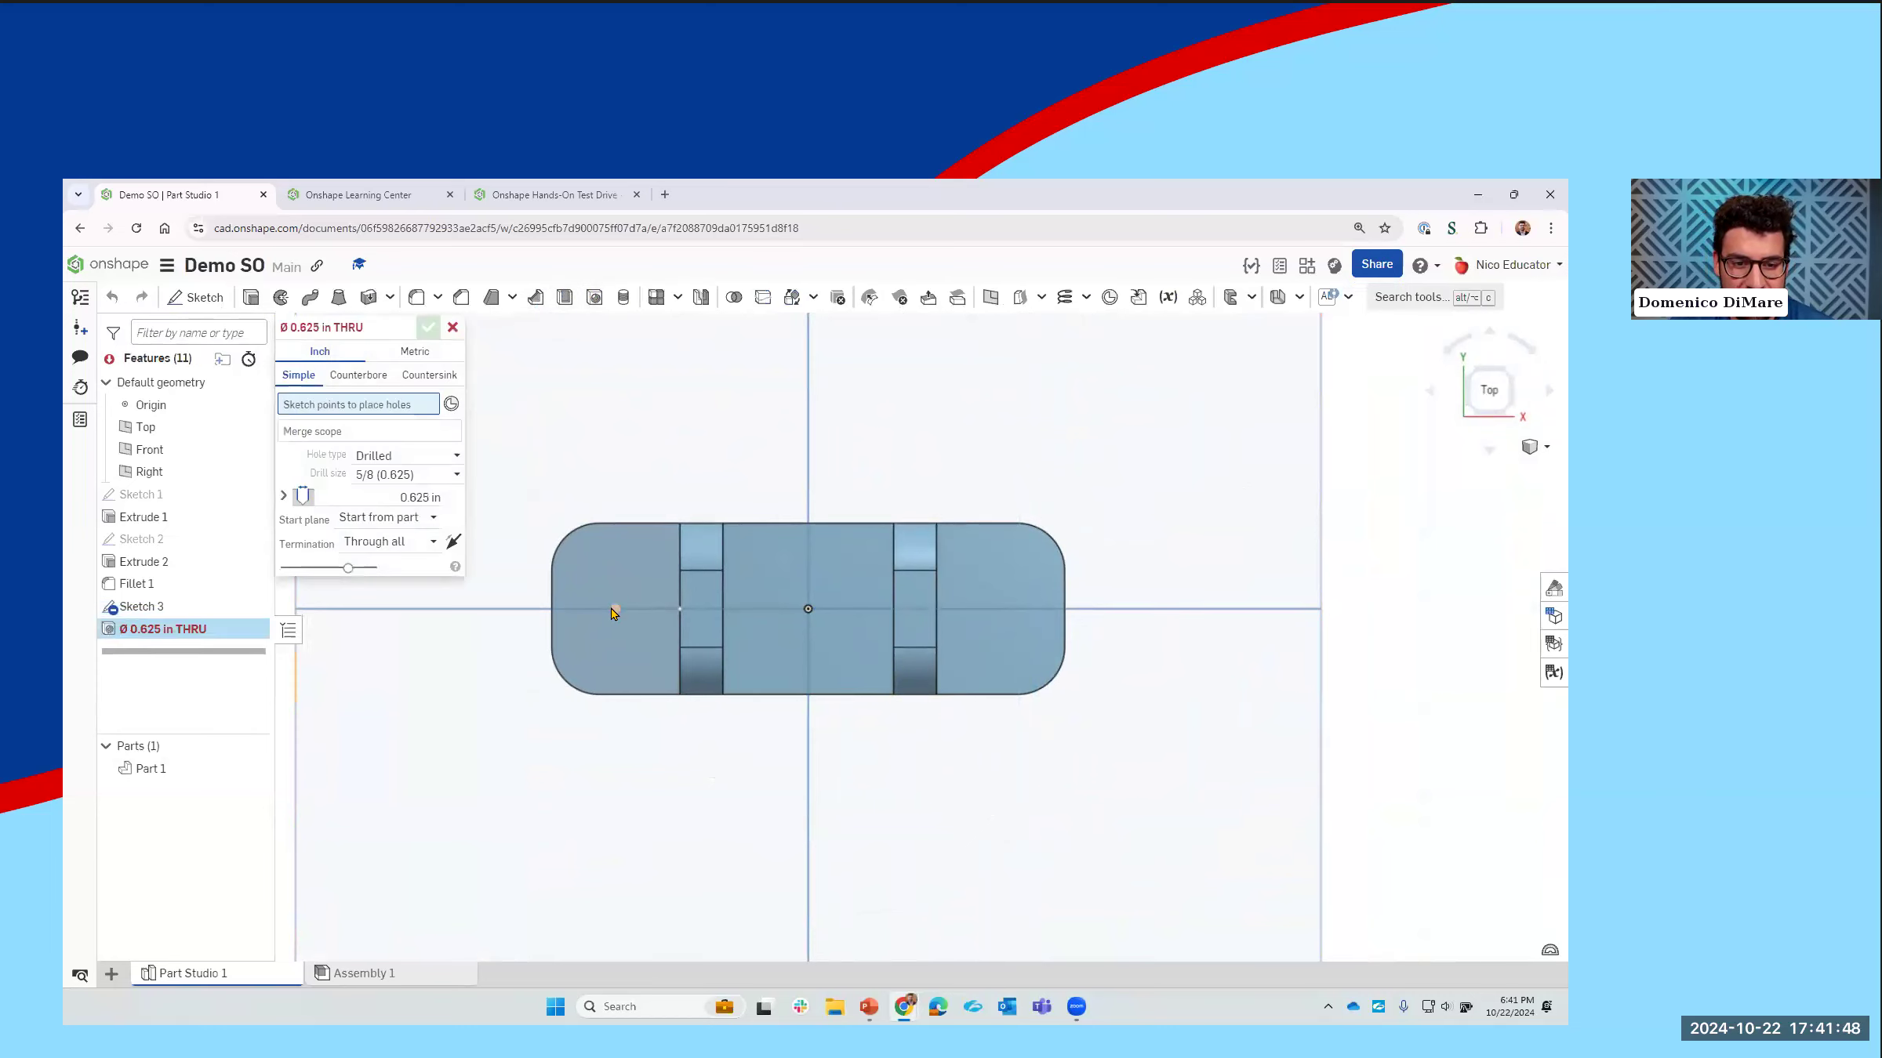
left_click(615, 608)
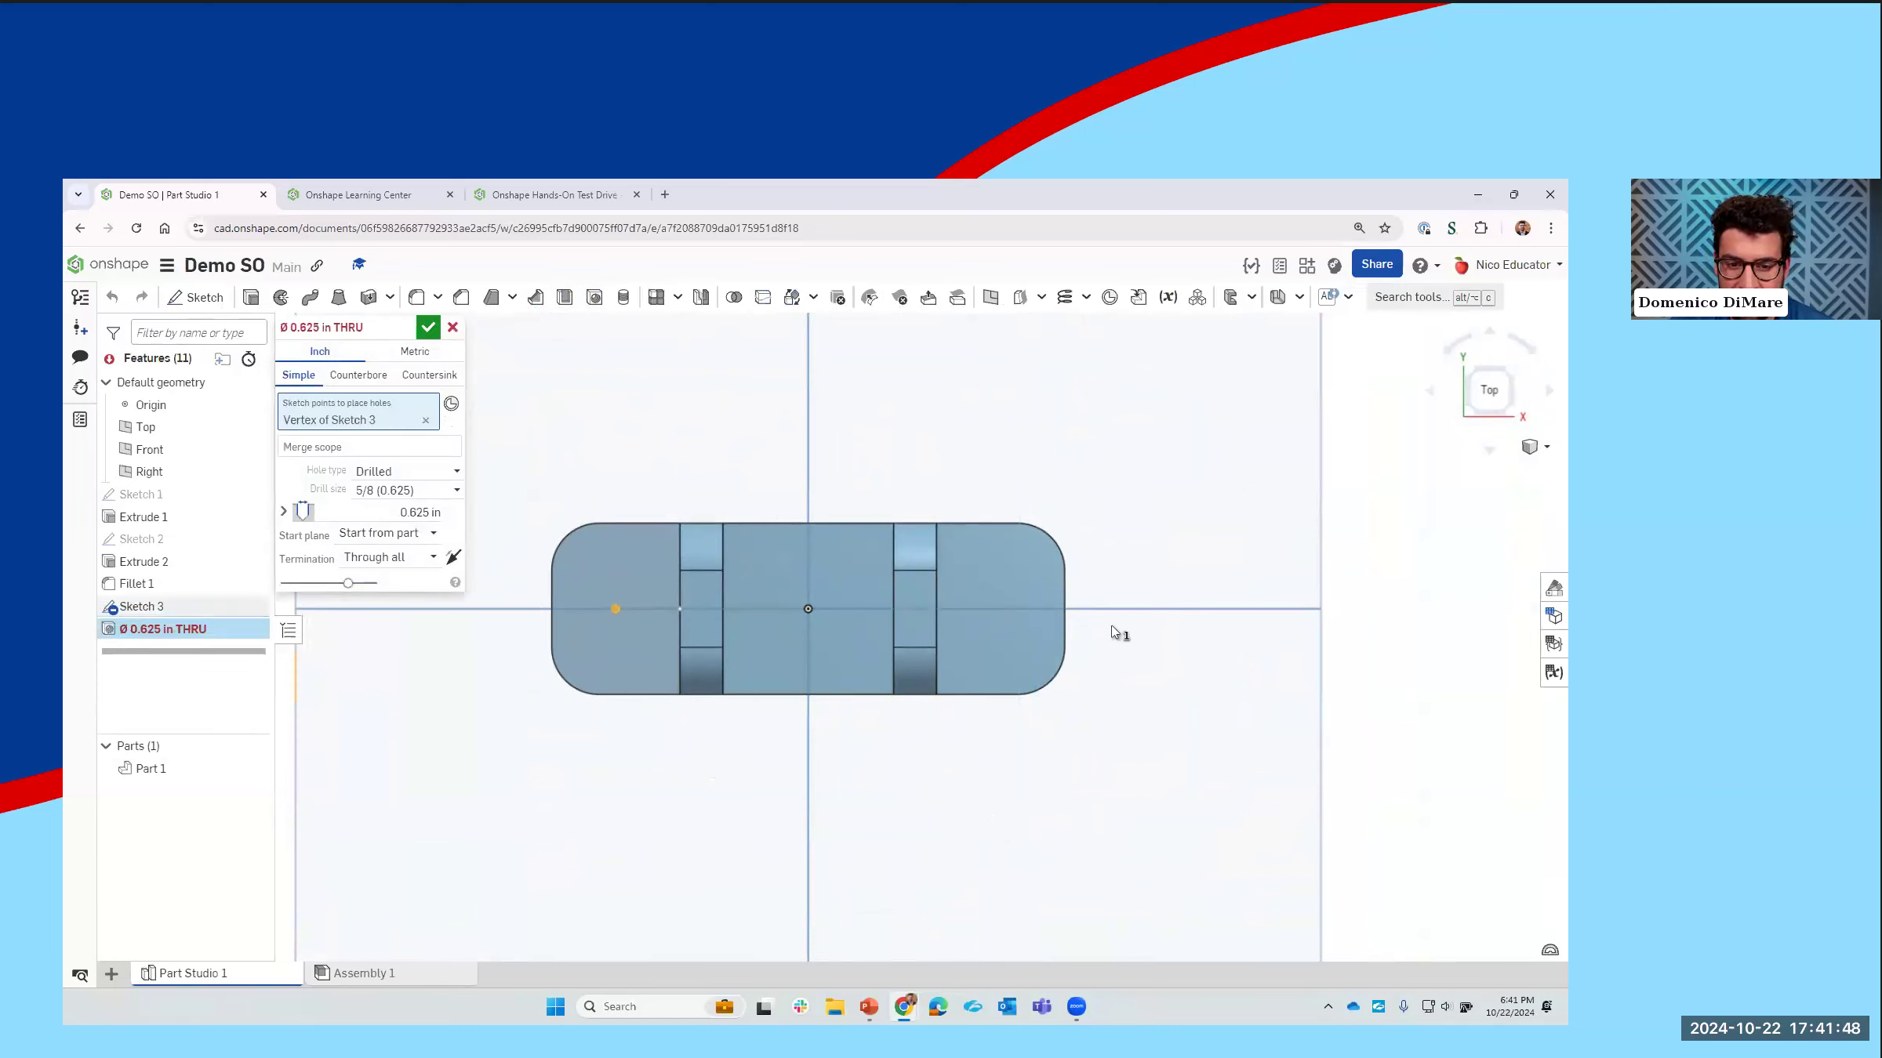
left_click(1013, 609)
right_click_drag(617, 608, 618, 566)
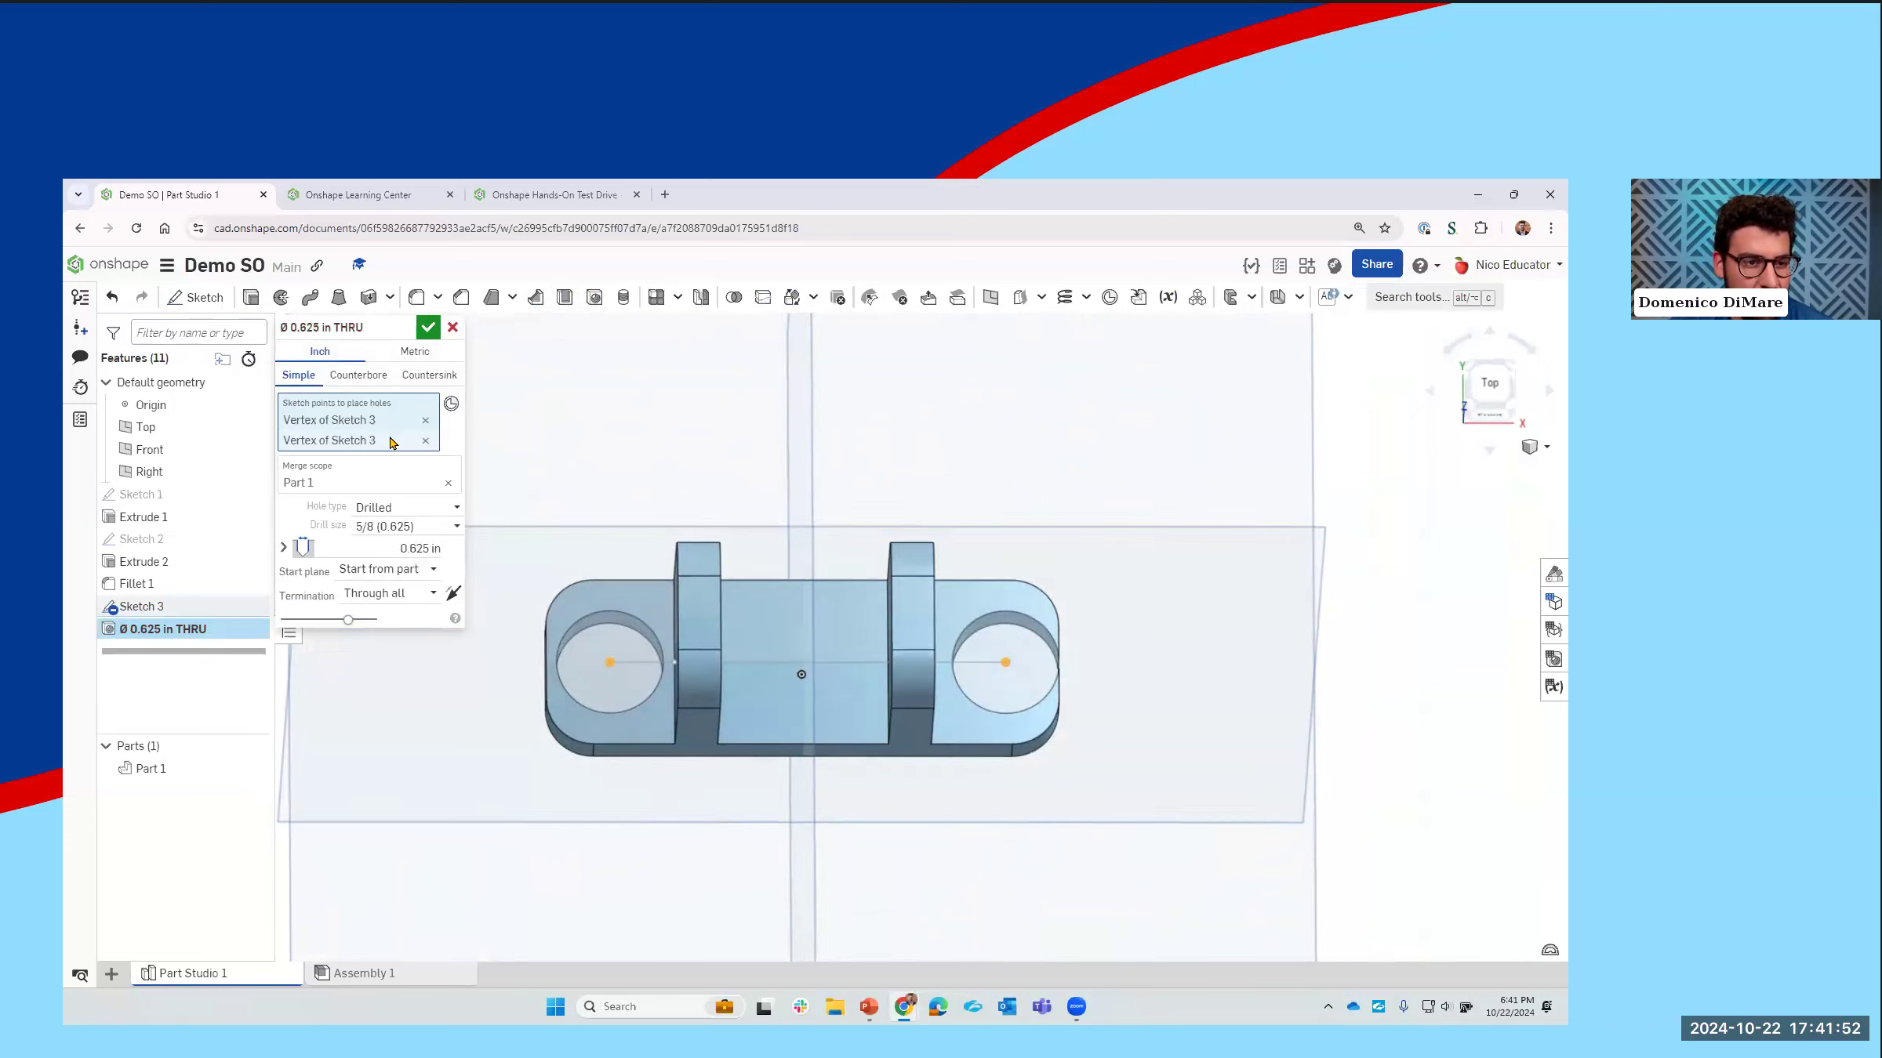
Step: Set the drill size of the two base plate holes to F (0.257) and apply the hole feature
left_click(421, 527)
scroll(412, 623, "up", 2)
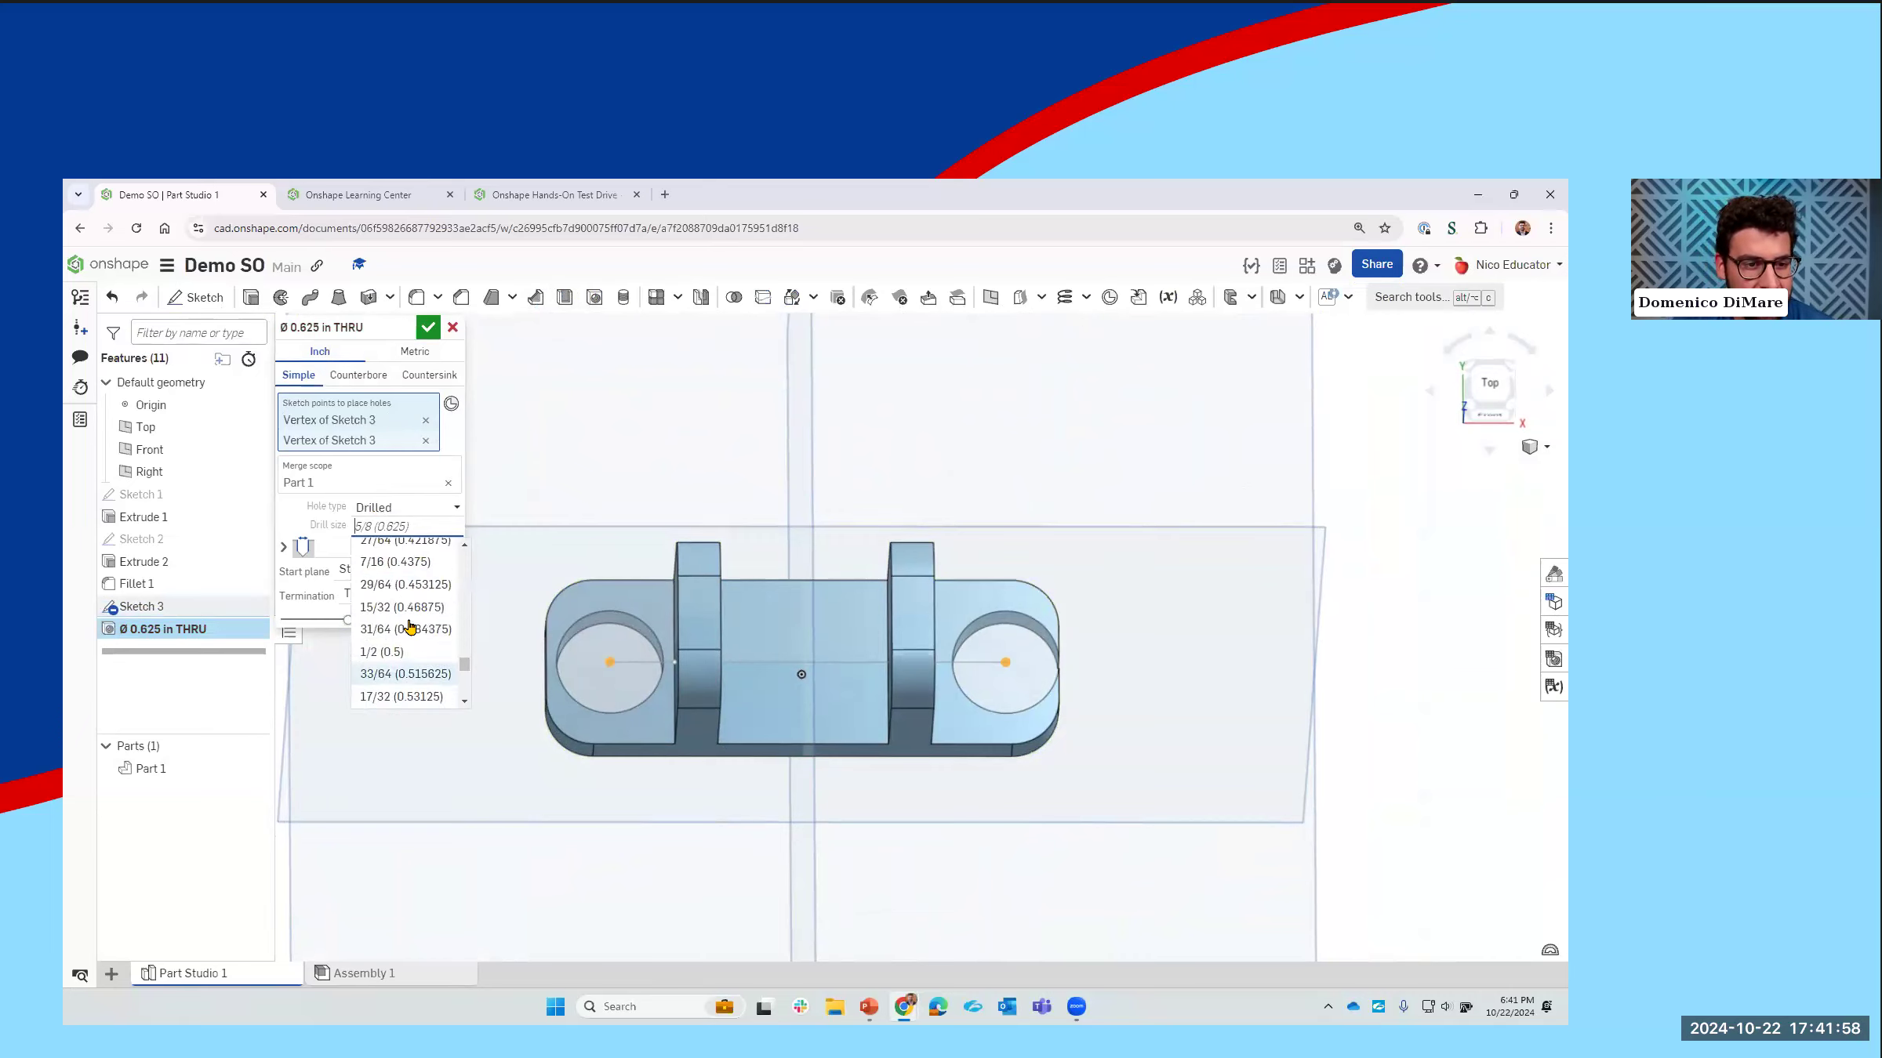
scroll(412, 623, "up", 4)
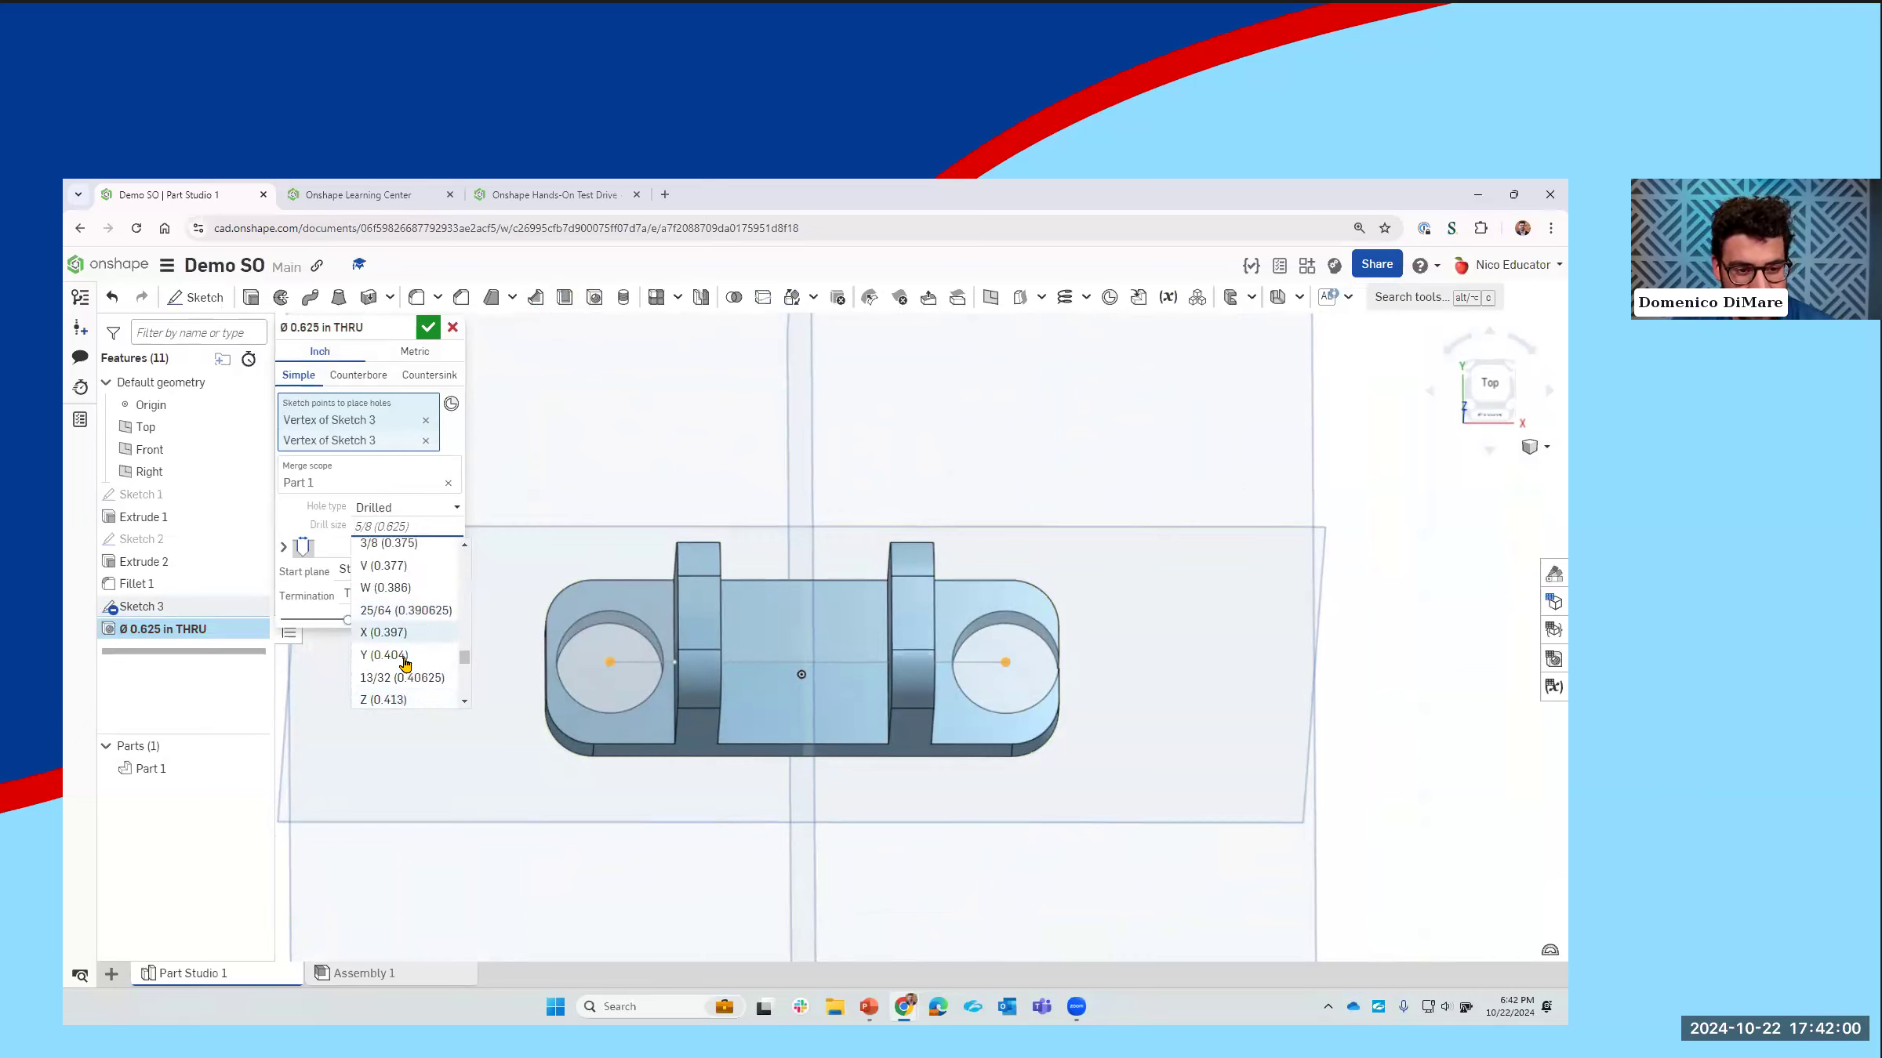
scroll(430, 635, "up", 3)
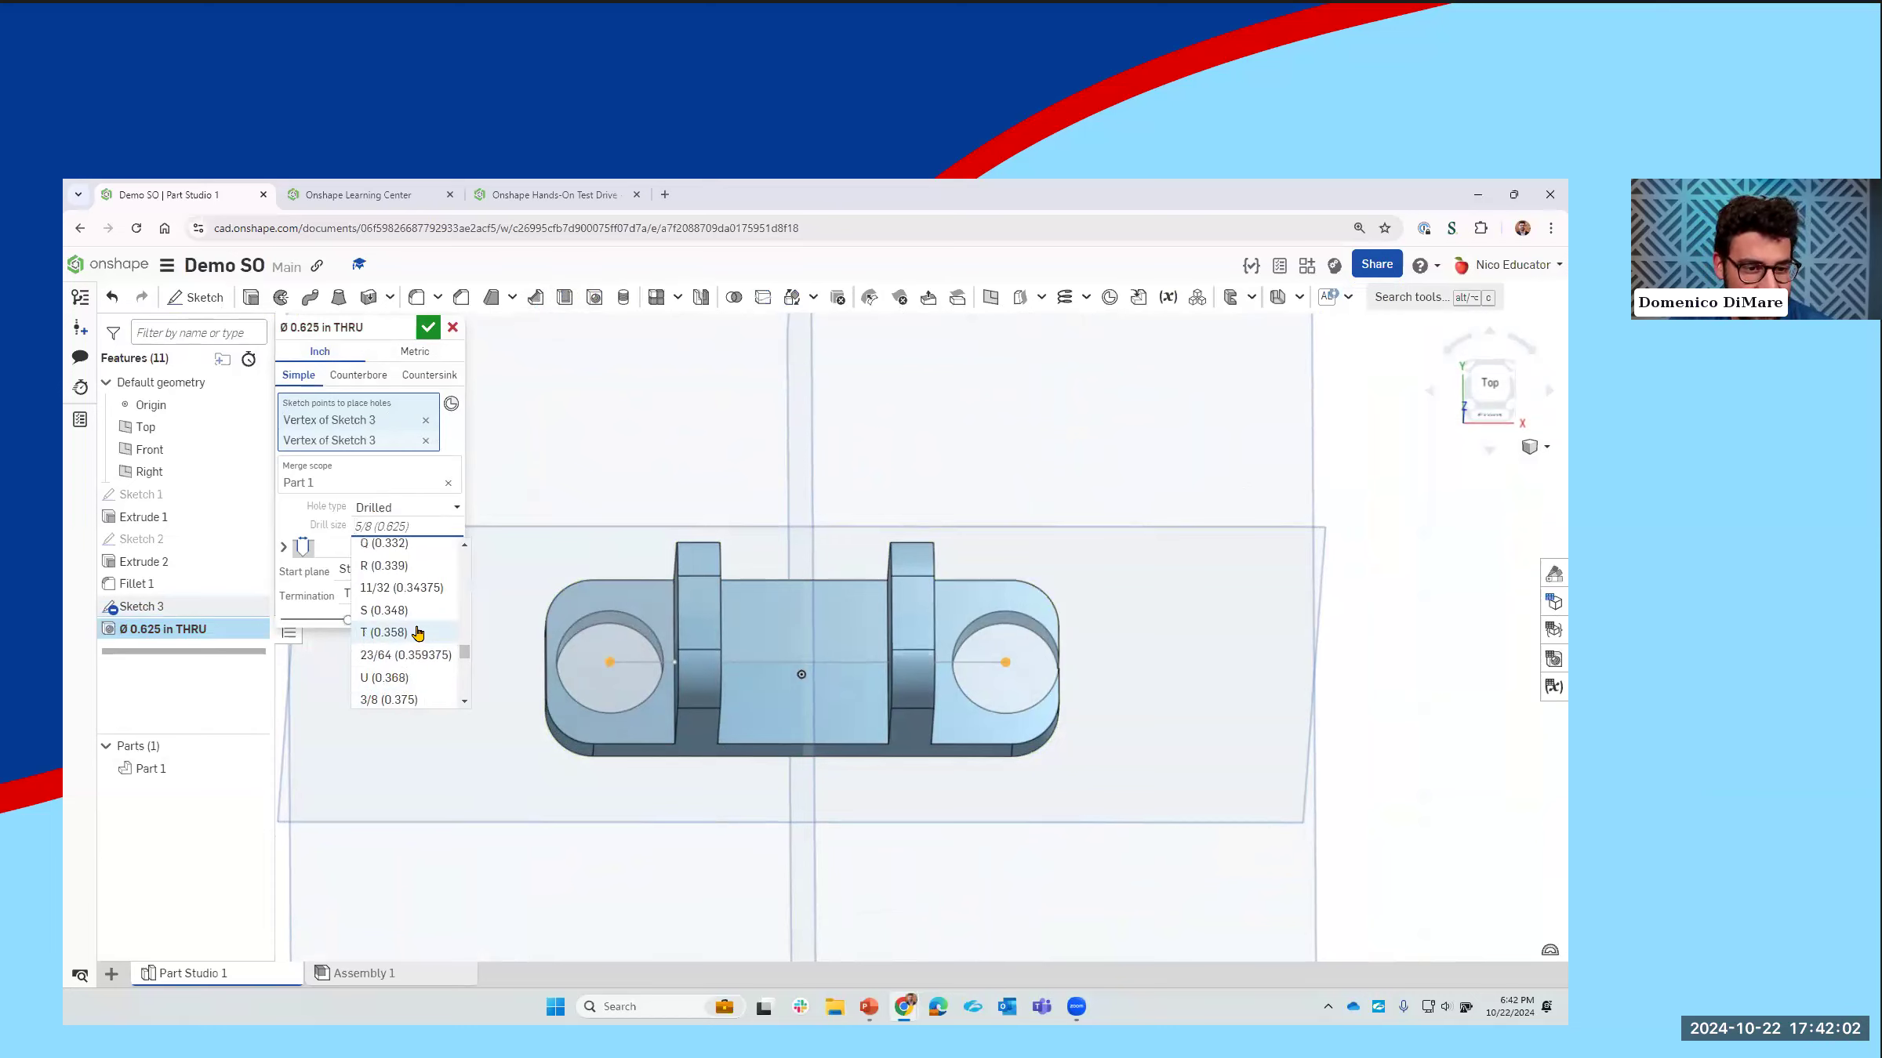
scroll(425, 624, "up", 3)
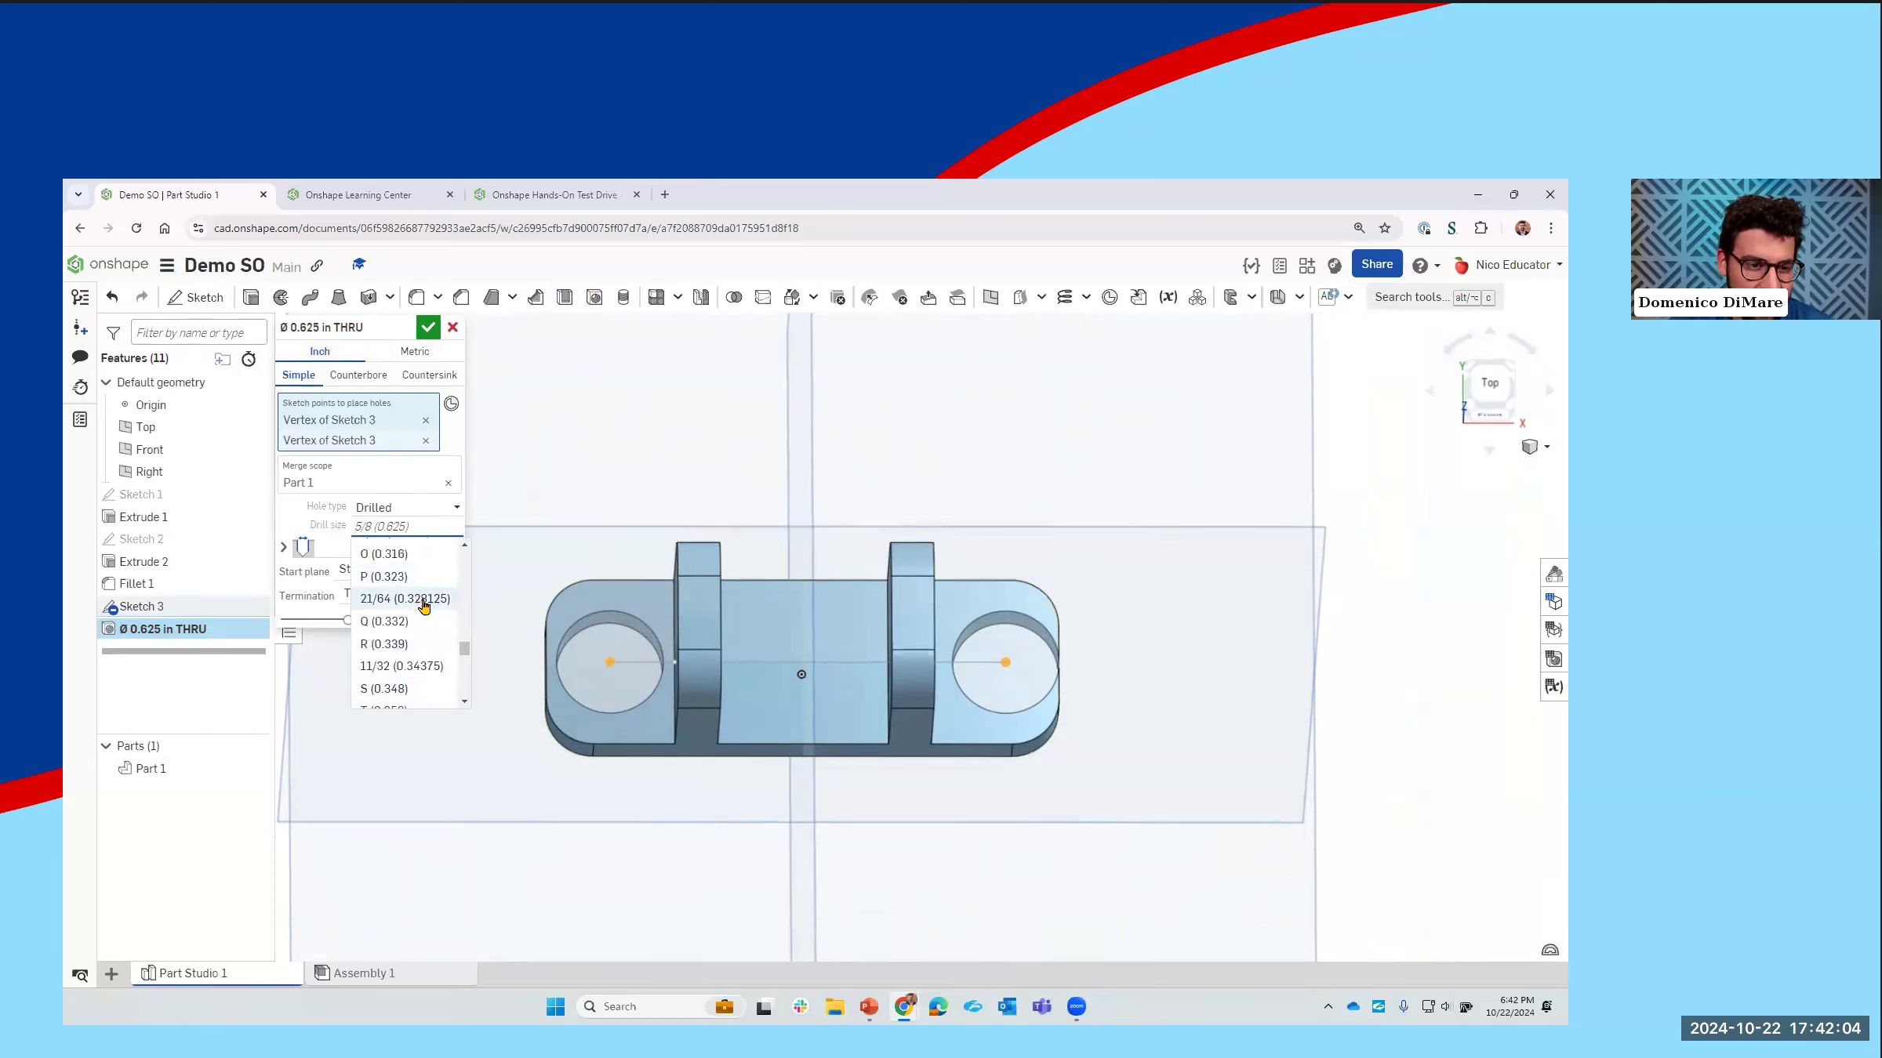
scroll(427, 623, "up", 3)
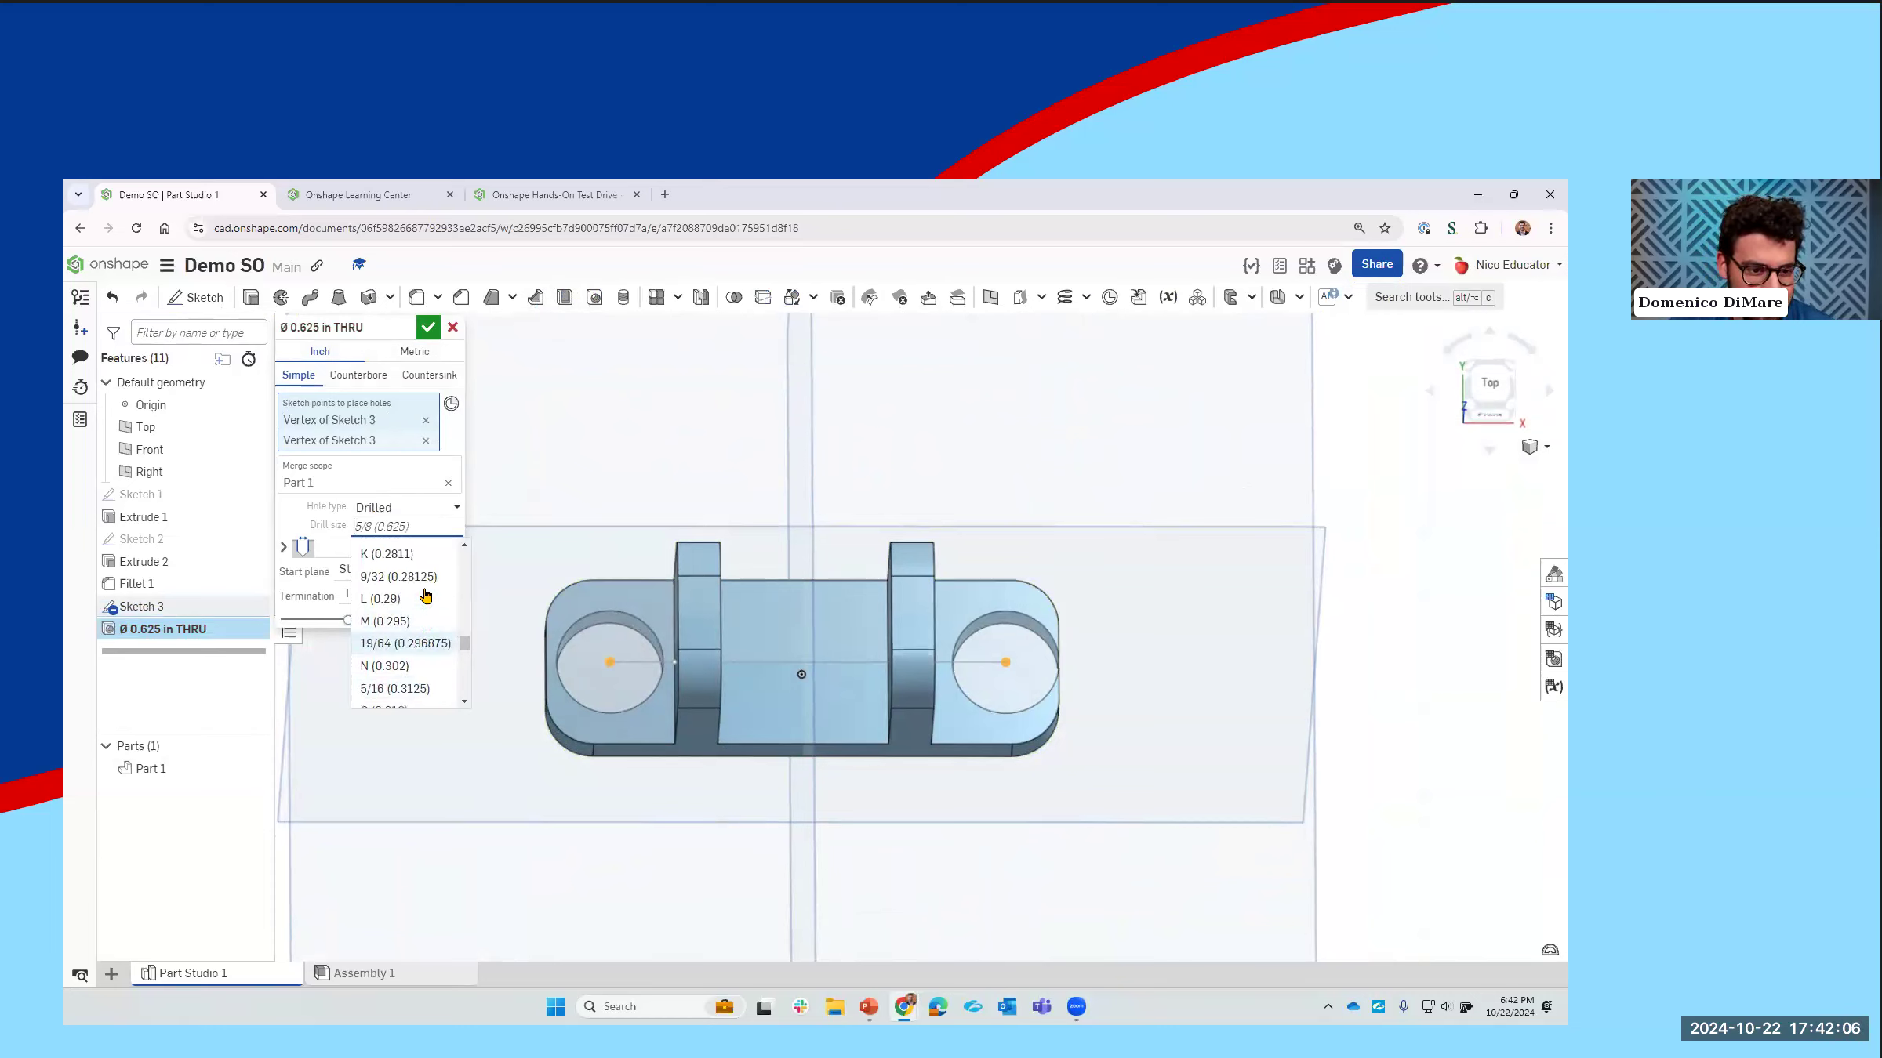
scroll(414, 632, "up", 3)
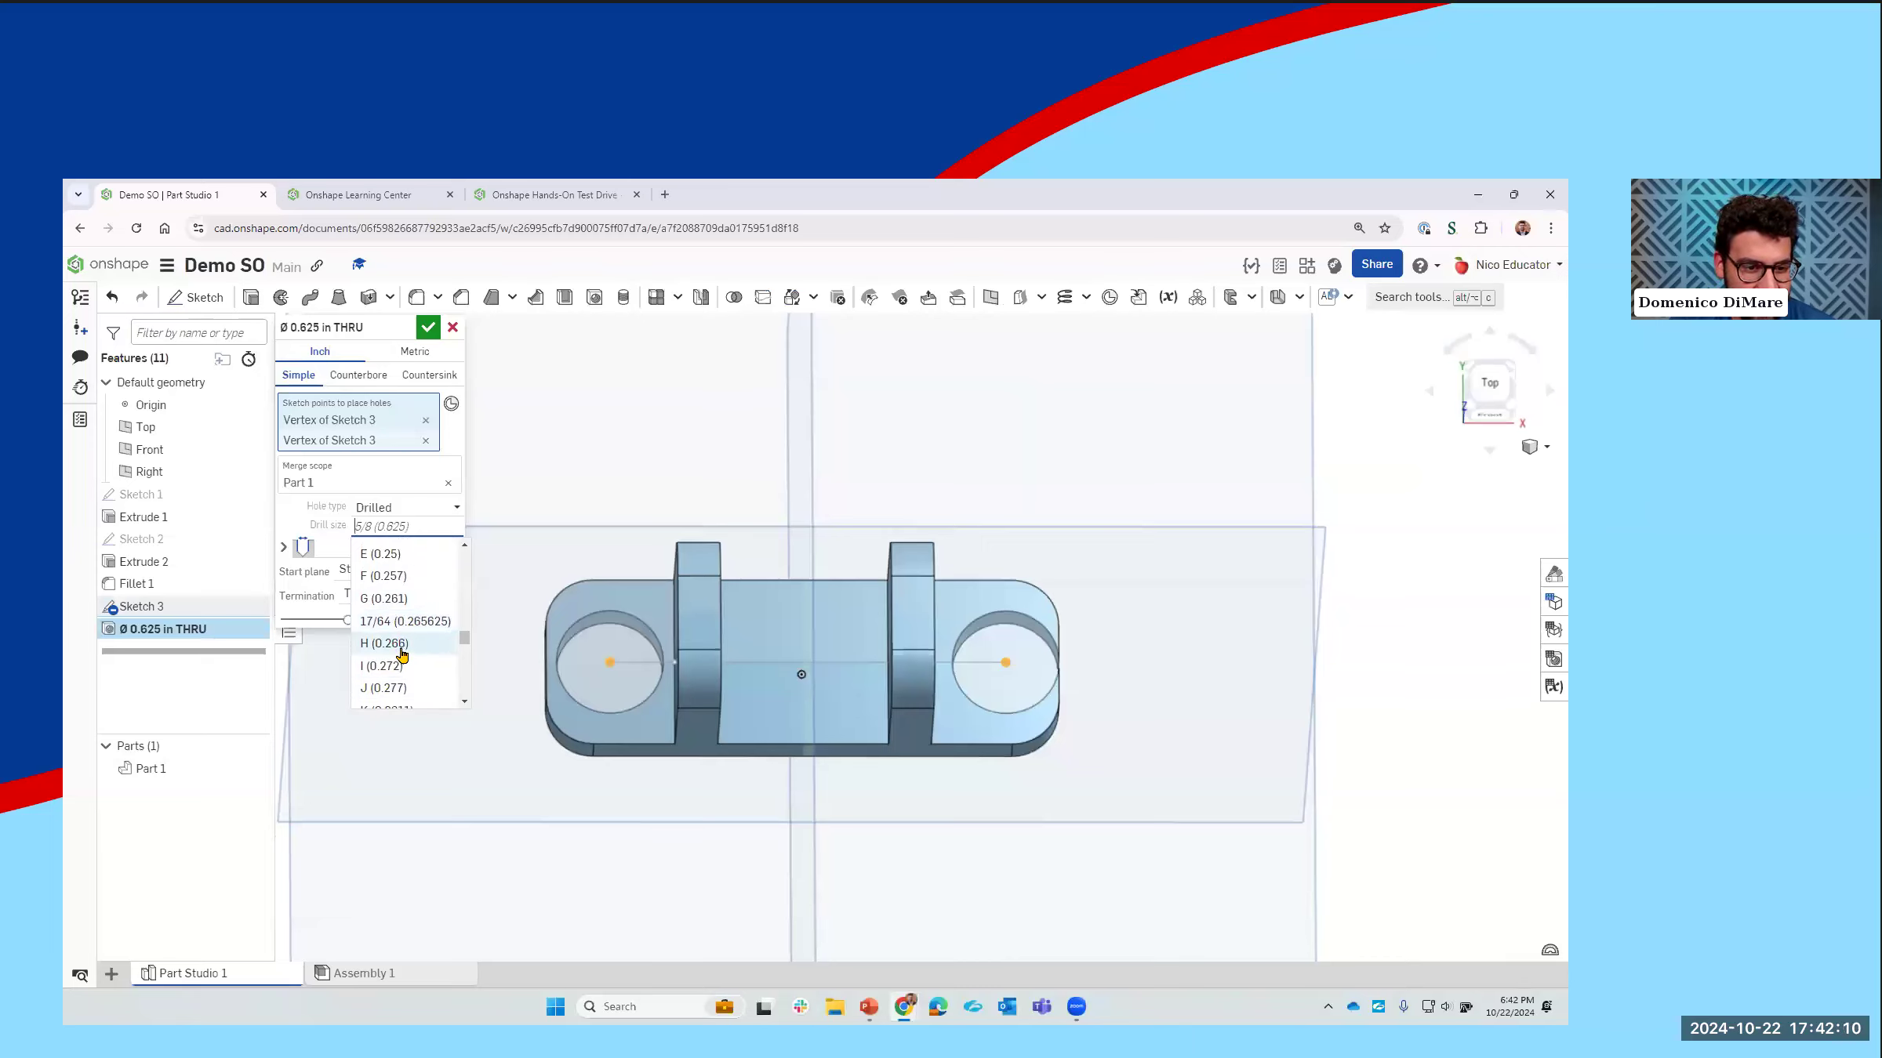
left_click(419, 577)
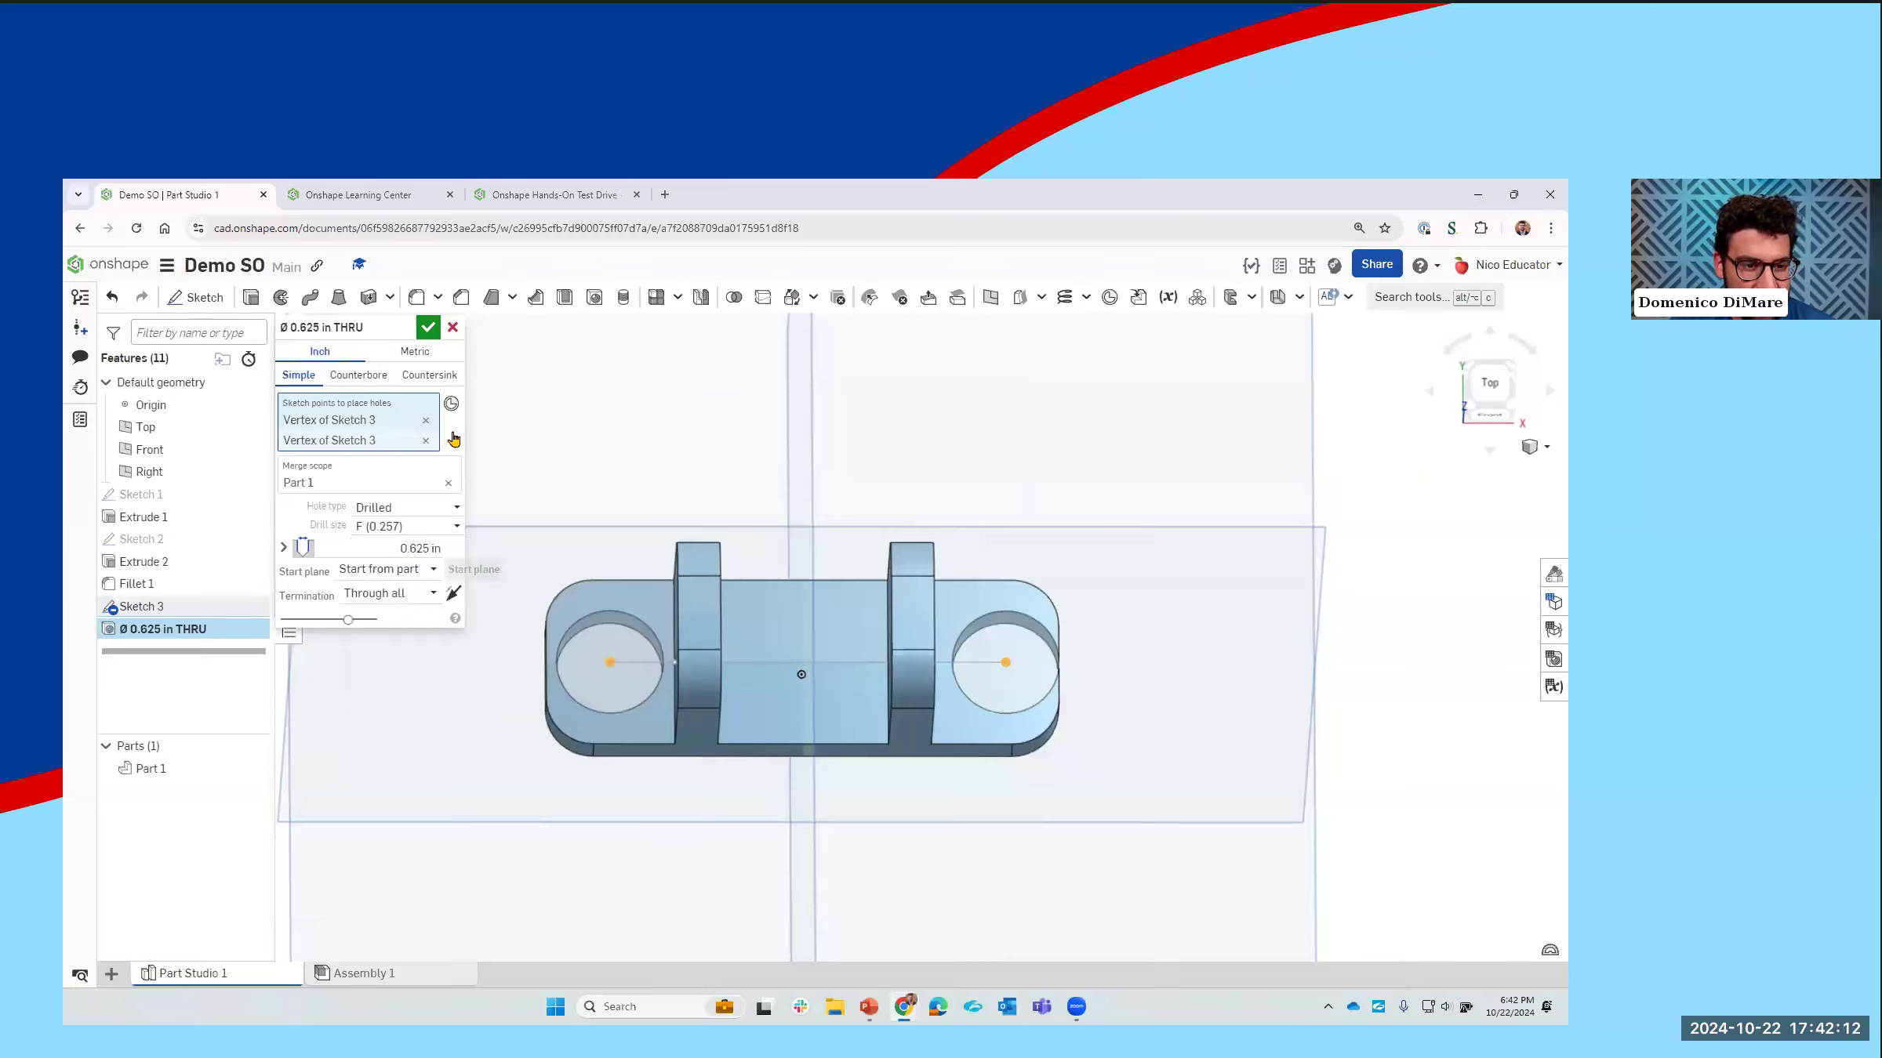
right_click_drag(739, 603, 760, 587)
middle_click_drag(760, 587, 728, 620)
right_click_drag(729, 615, 753, 596)
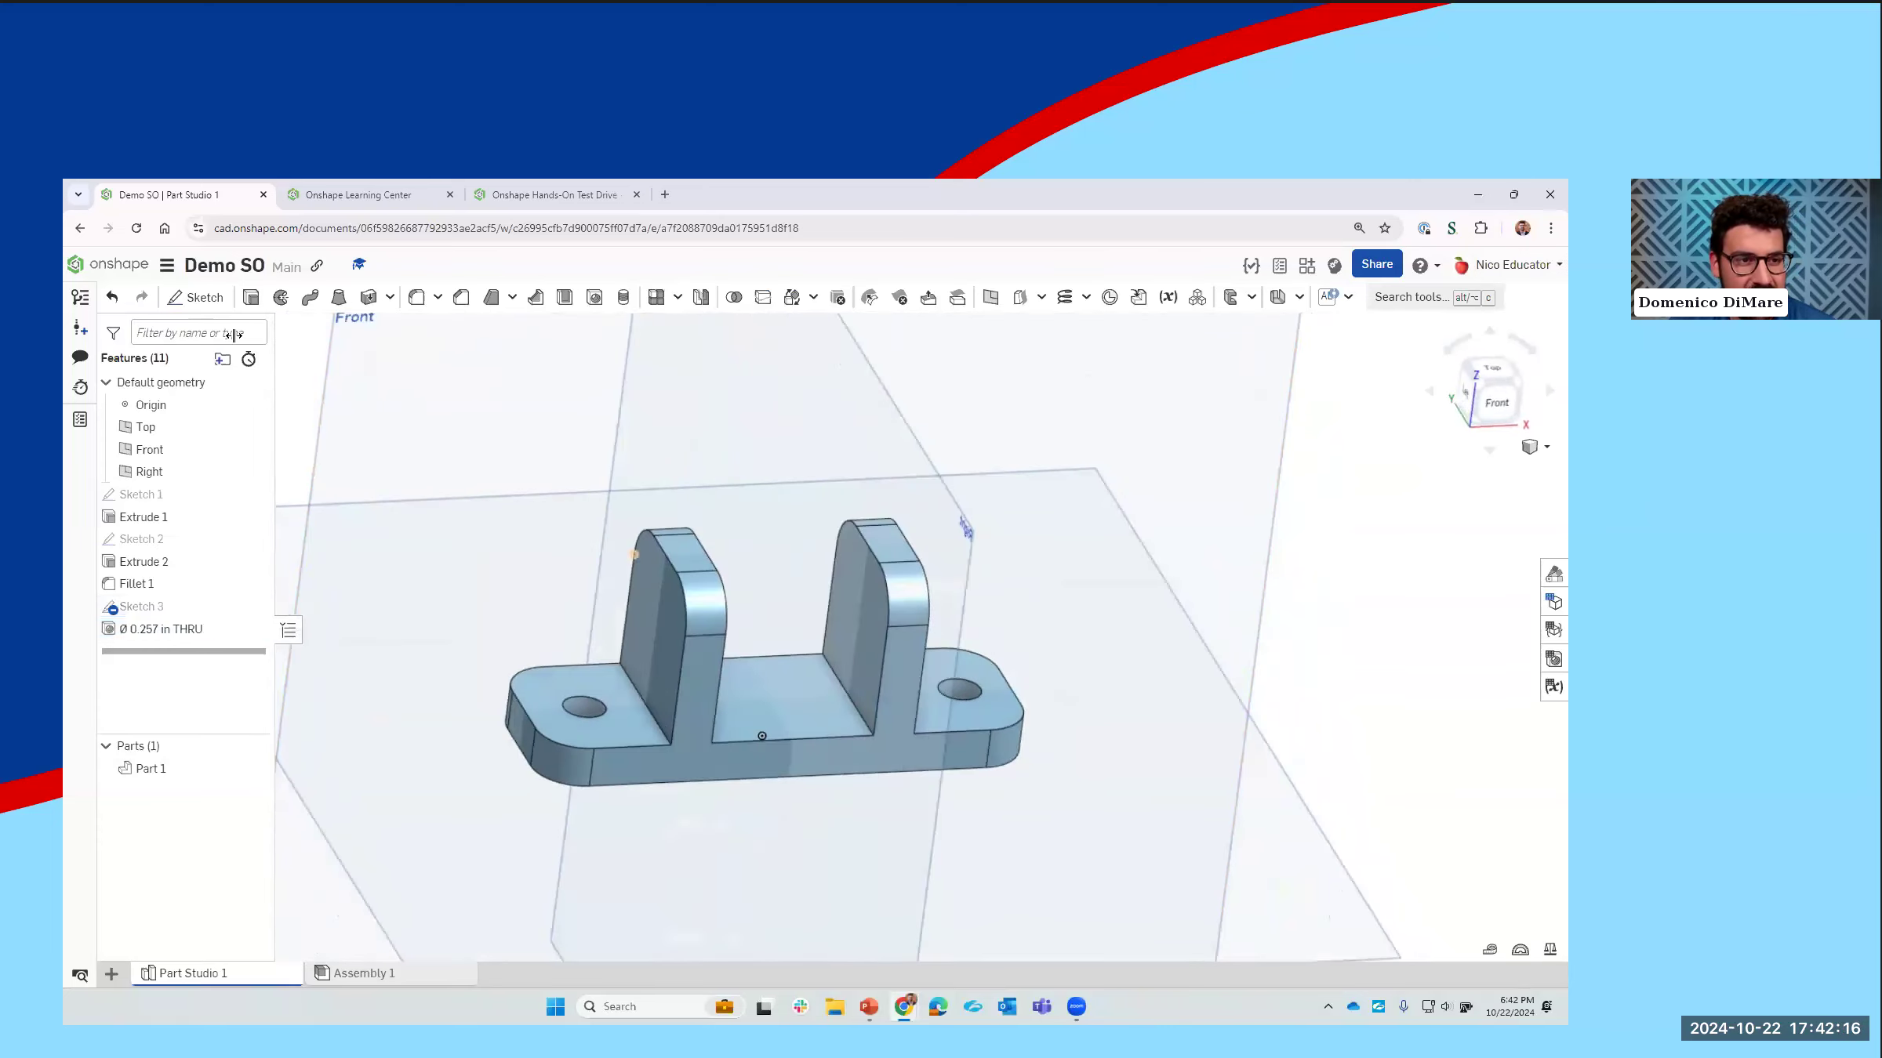
Step: Sketch a 0.125 in diameter circle on the outer face of the negative X upright, centered on its vertical midline
key("shift+s")
left_click(662, 643)
key("n")
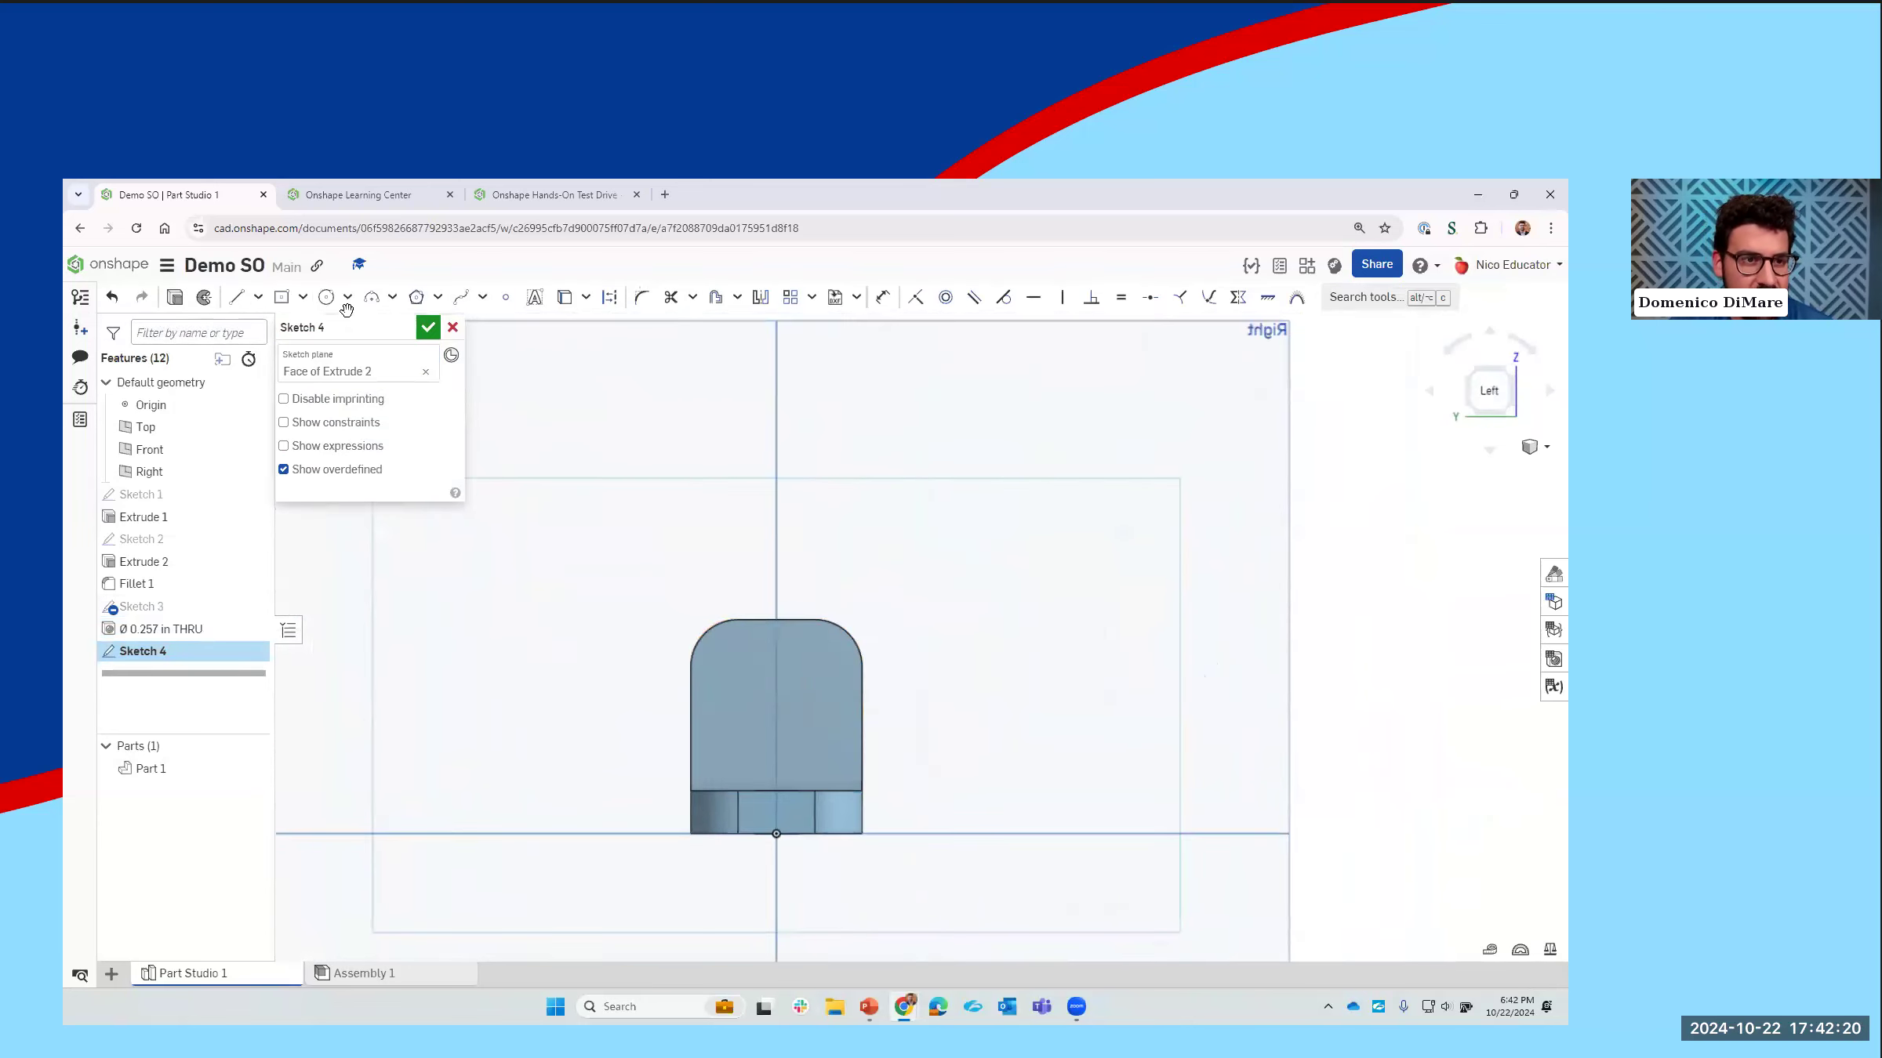
left_click(776, 686)
left_click(792, 690)
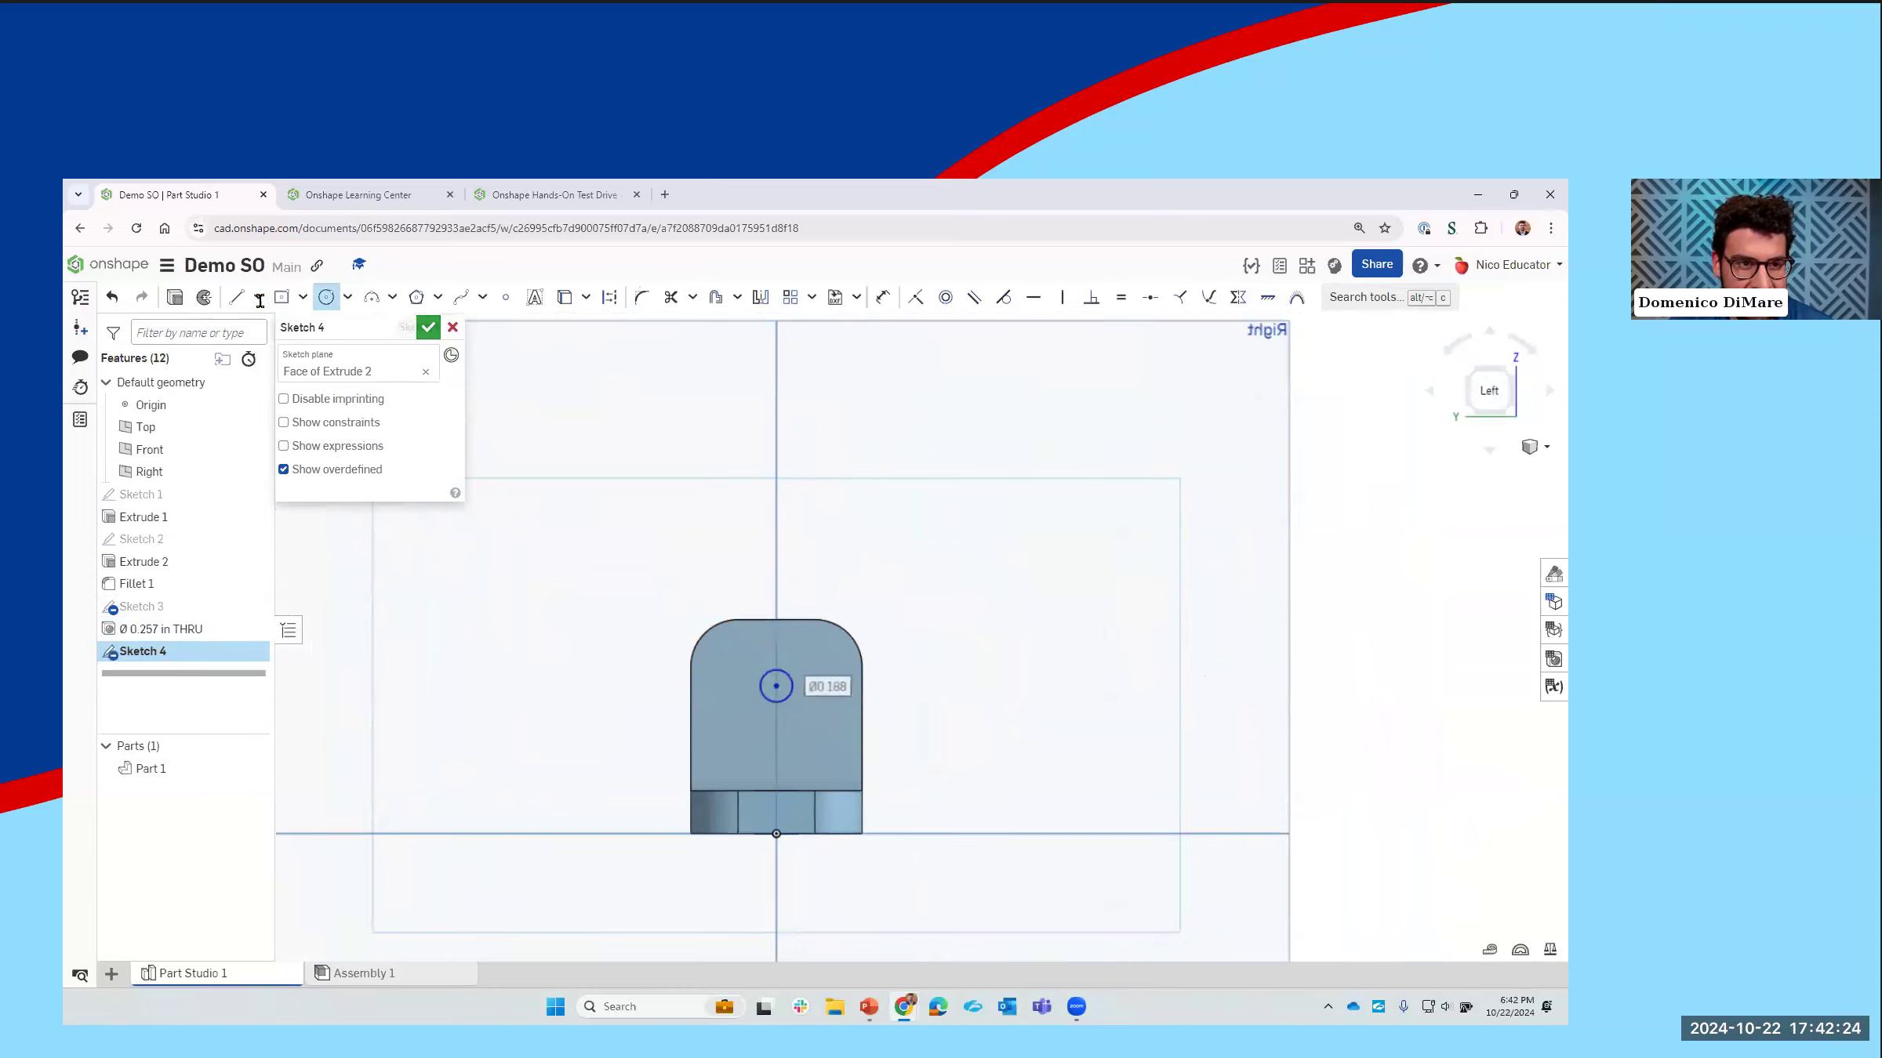
type("0.125")
key("Return")
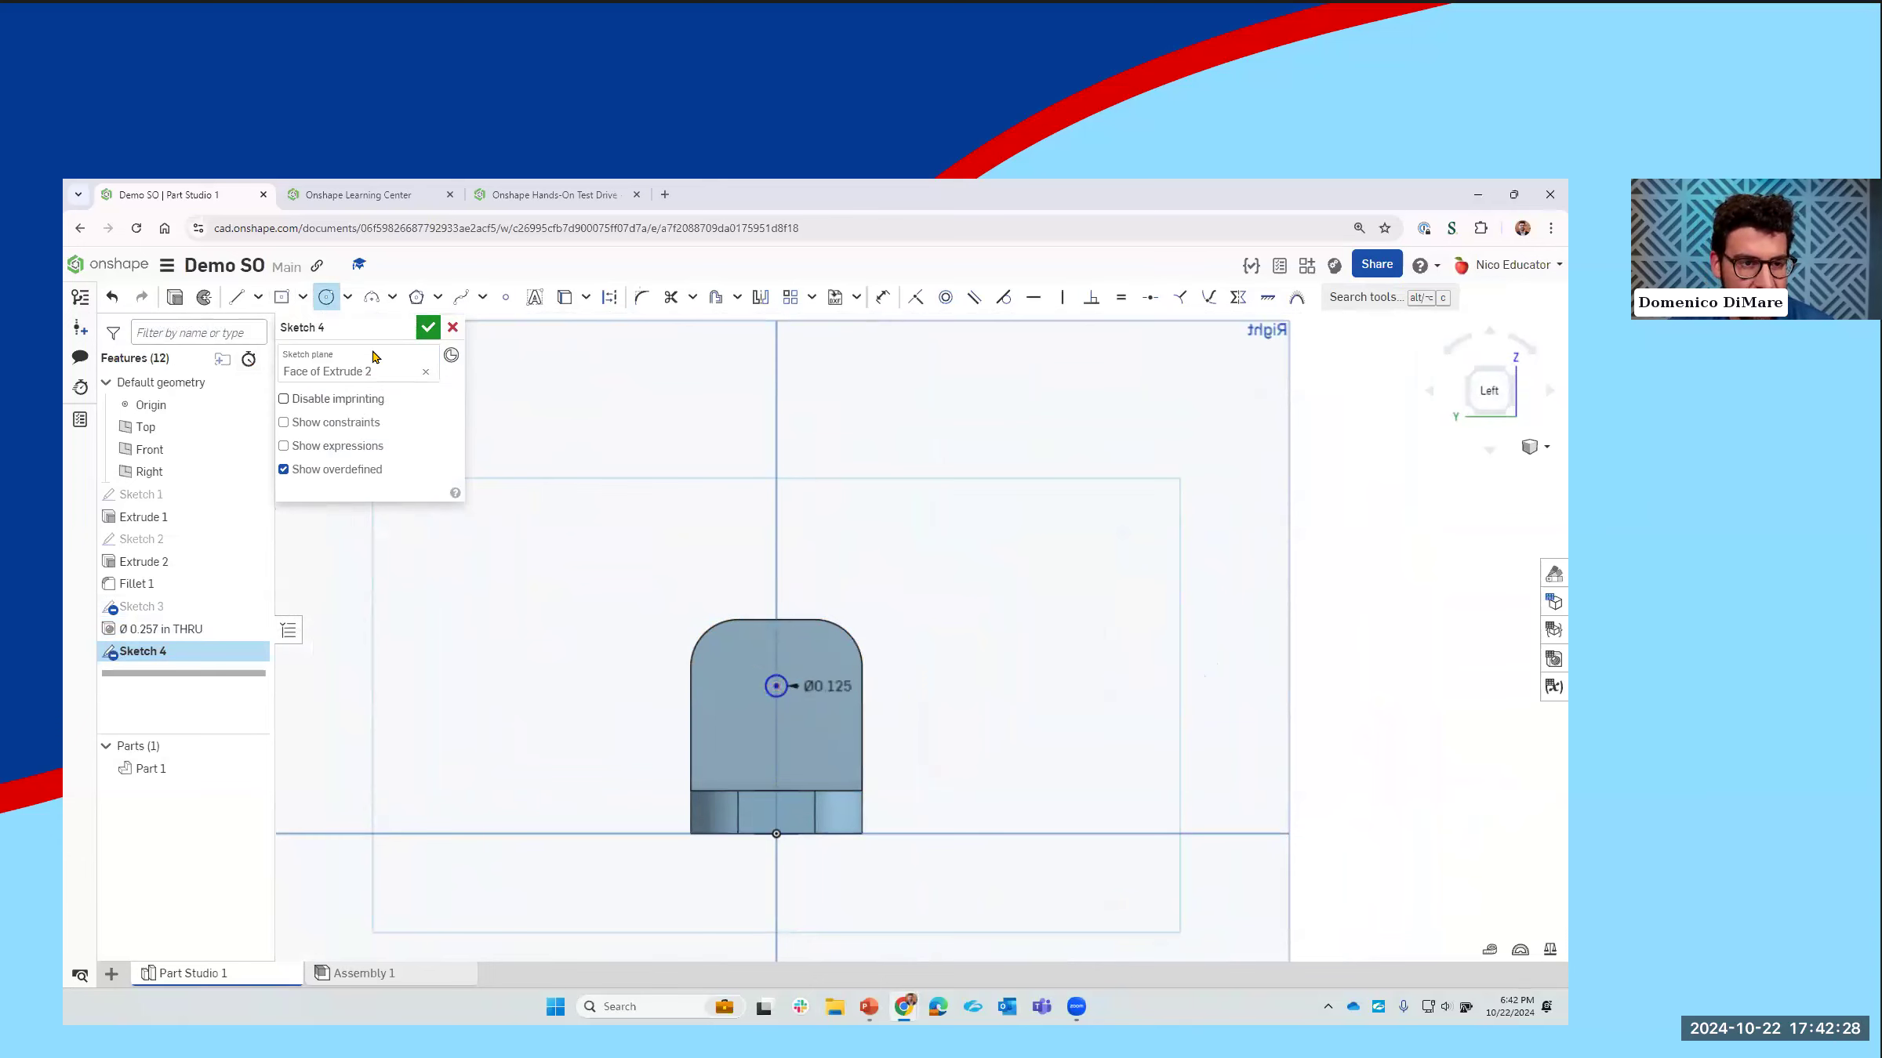
Step: Extrude the circle as a 2.53 in deep blind cut through both uprights
key("shift+e")
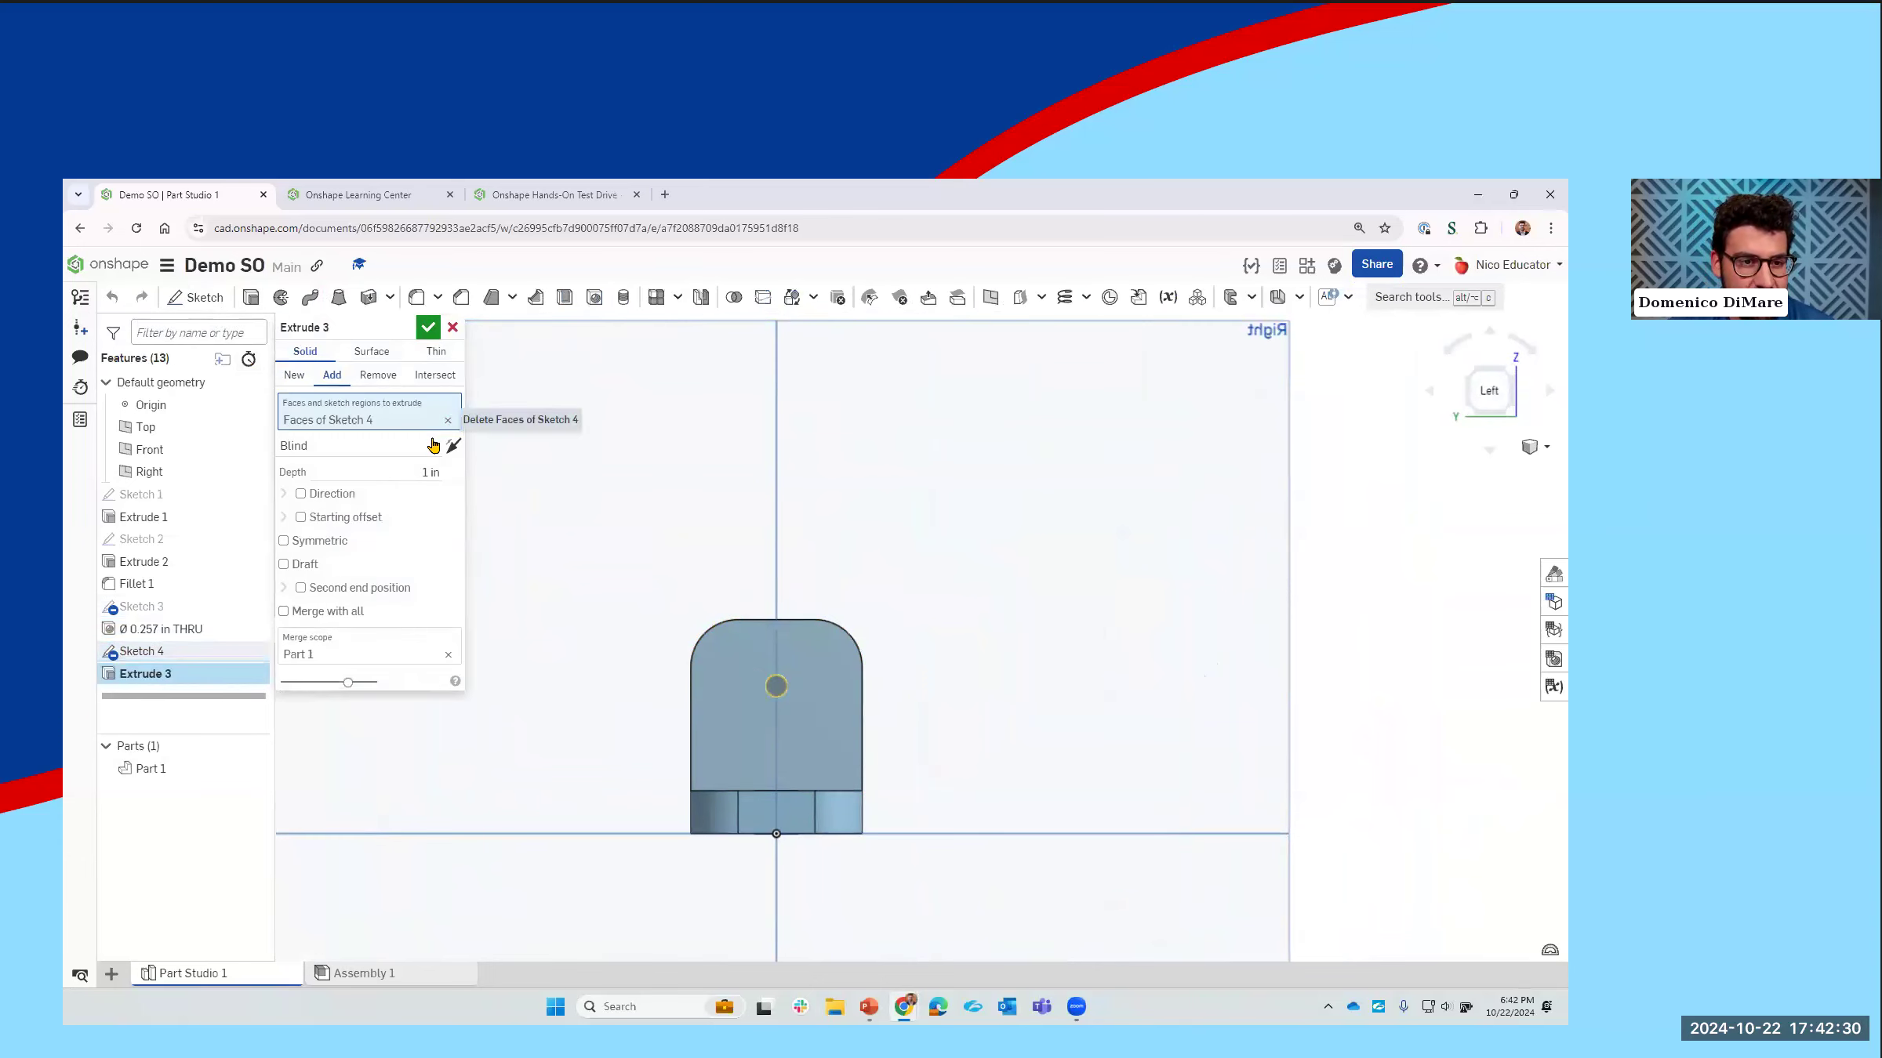
right_click_drag(920, 732, 629, 754)
left_click_drag(617, 728, 1125, 595)
left_click(378, 374)
right_click_drag(1063, 744, 1123, 747)
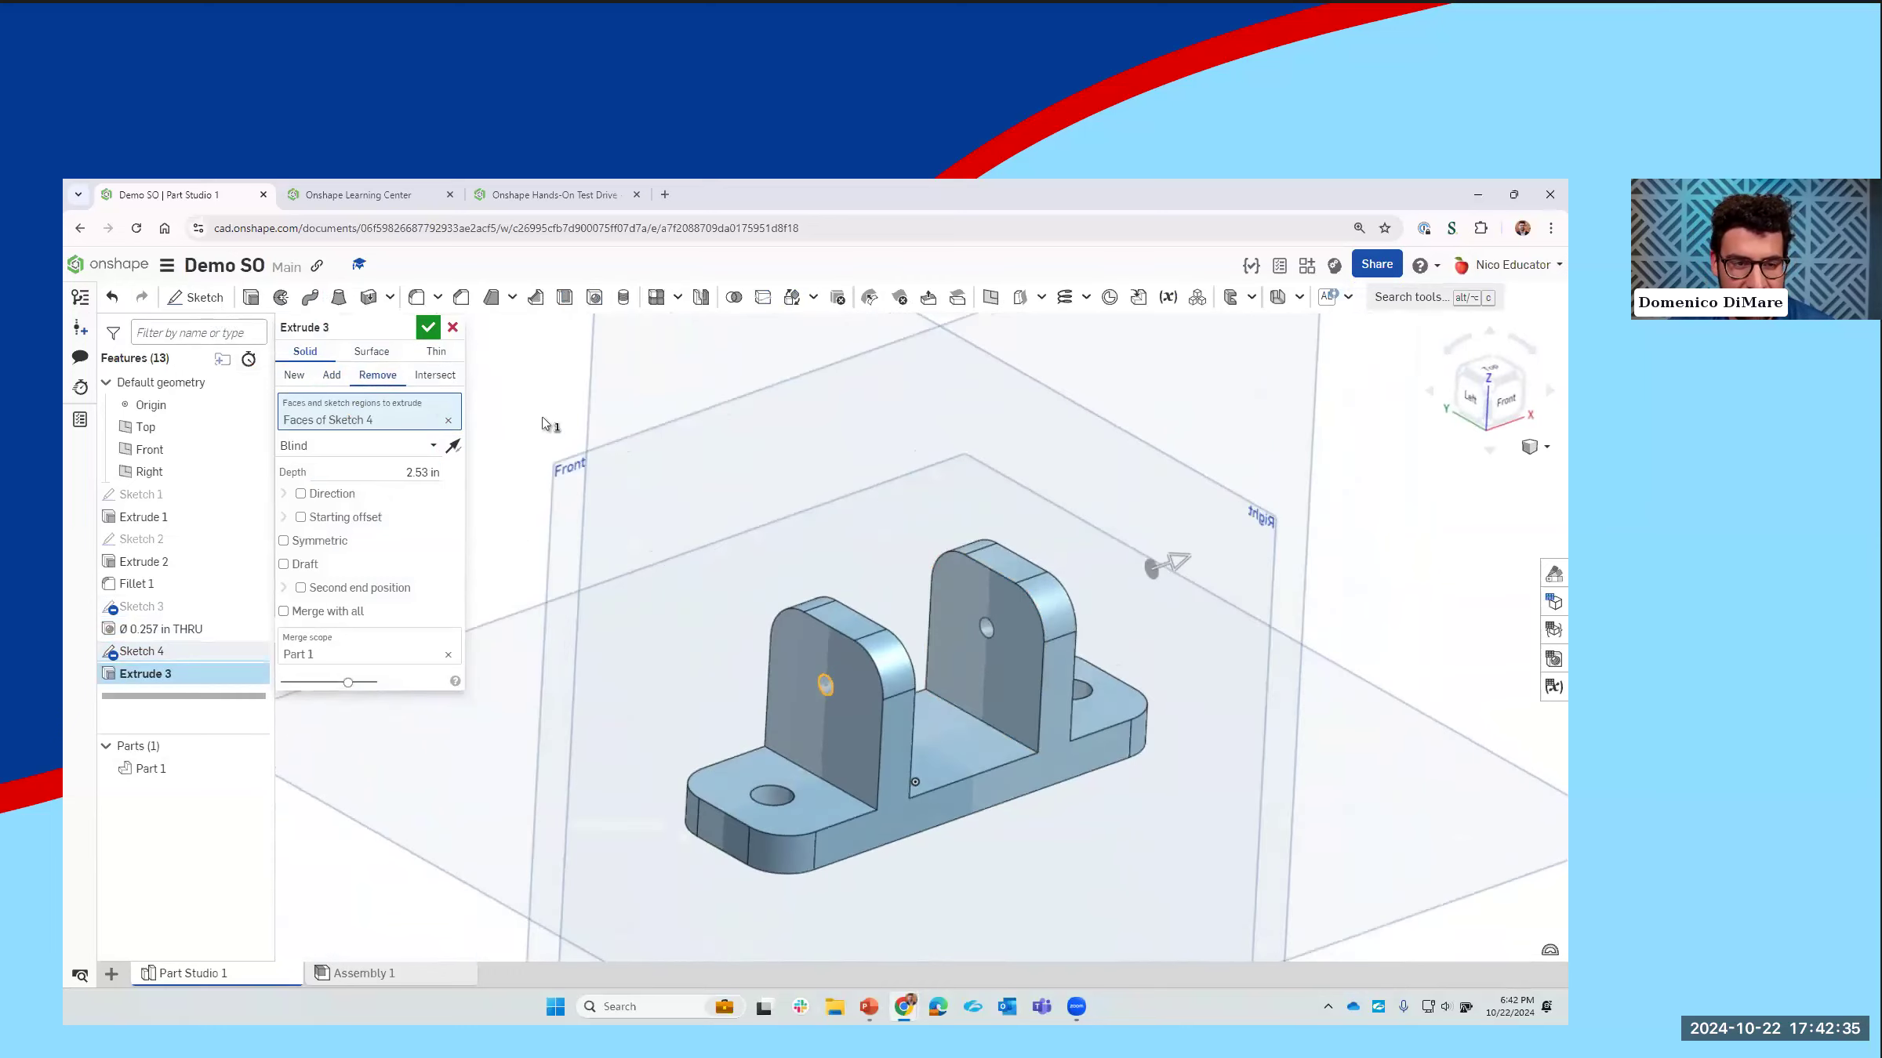
left_click(428, 327)
left_click(1058, 787)
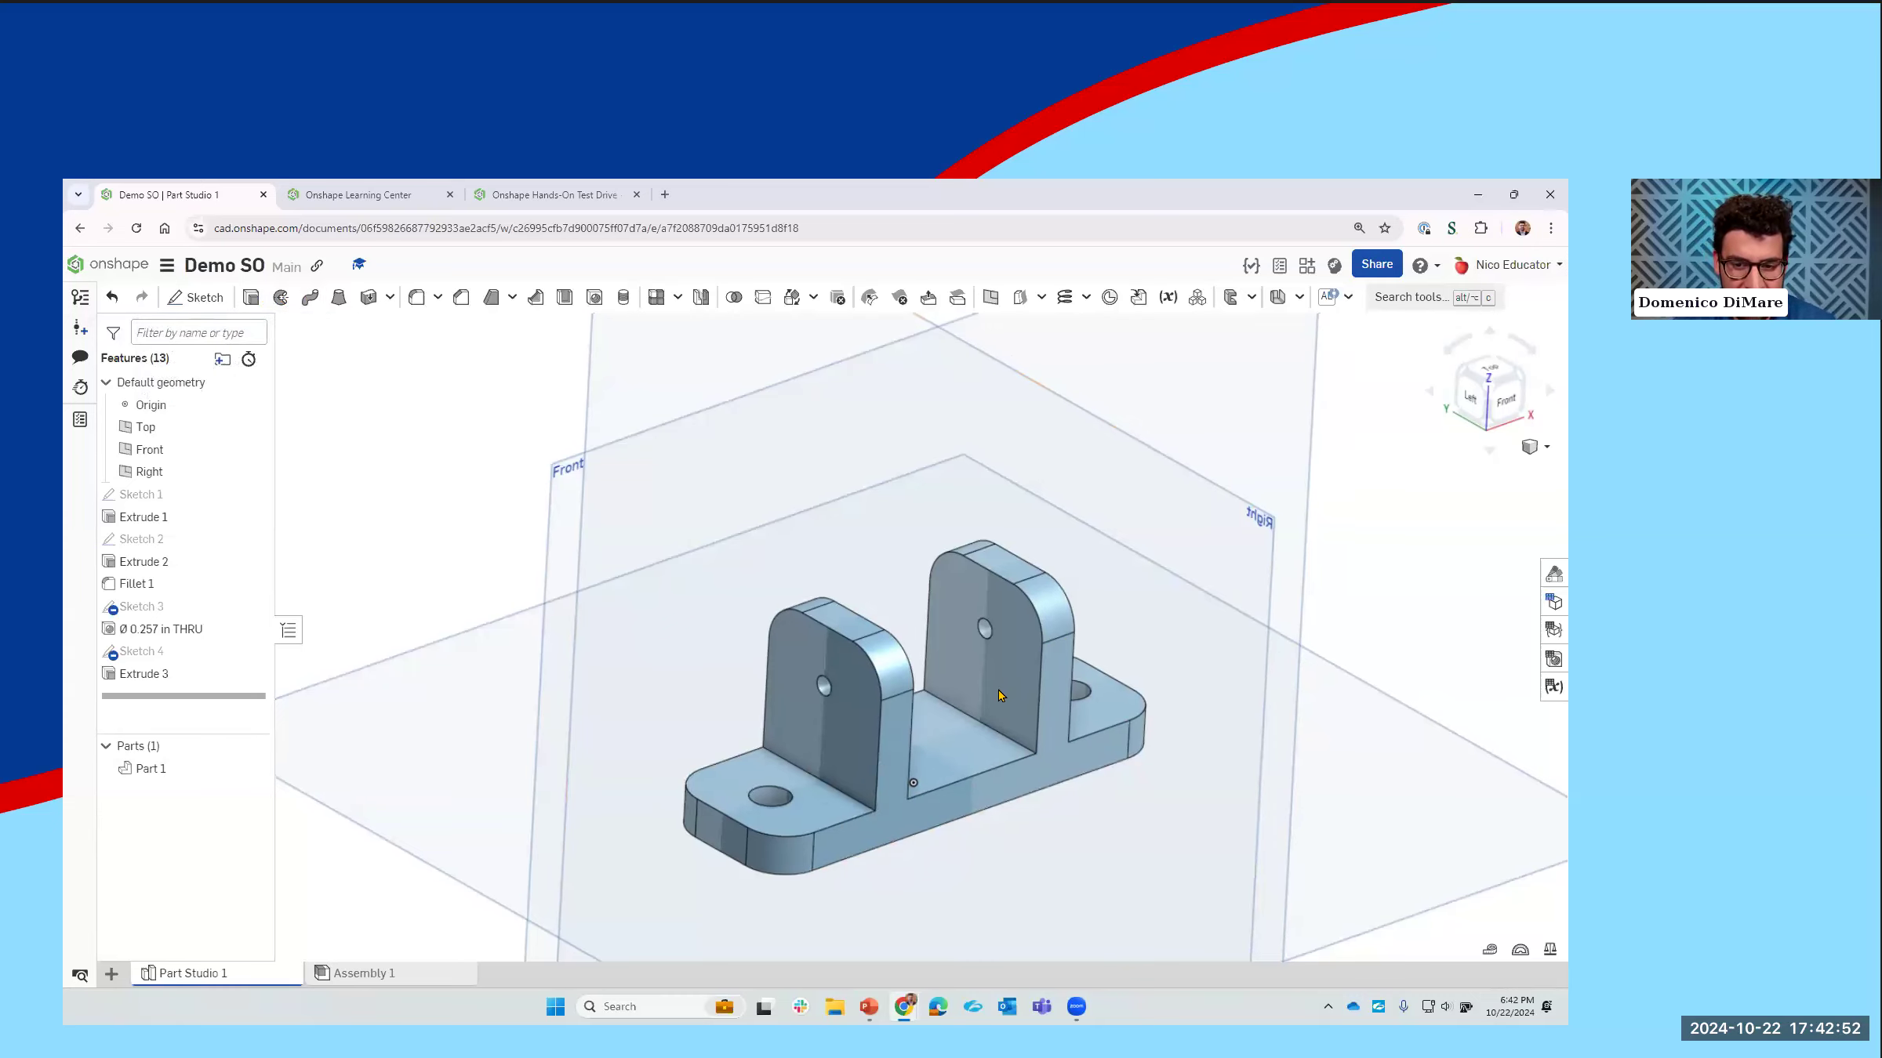
Step: Start a new sketch on the Front plane, viewed straight on
middle_click_drag(1054, 694, 972, 661)
mouse_move(986, 684)
right_mouse_down()
mouse_move(972, 660)
mouse_move(972, 687)
right_mouse_up()
mouse_move(794, 733)
middle_mouse_down()
mouse_move(768, 768)
mouse_move(790, 767)
mouse_move(779, 704)
middle_mouse_up()
right_click_drag(778, 704, 369, 571)
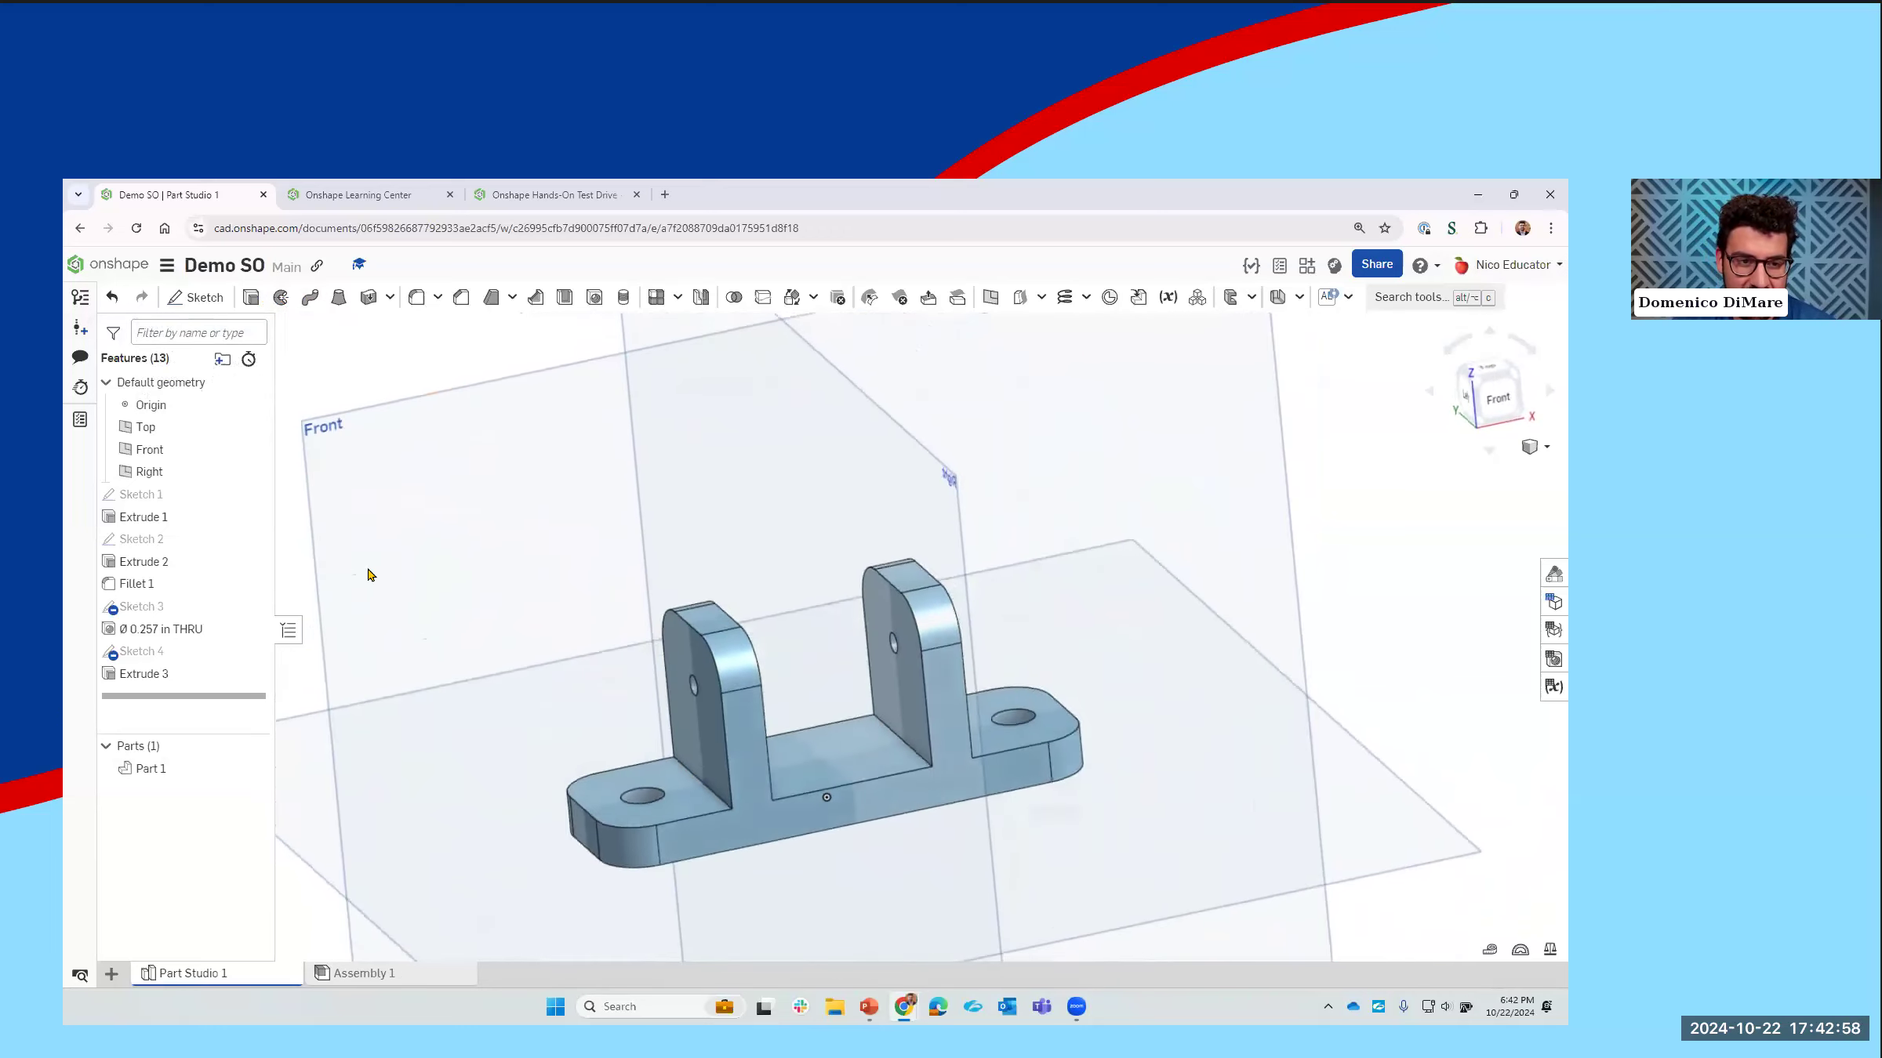
left_click(362, 454)
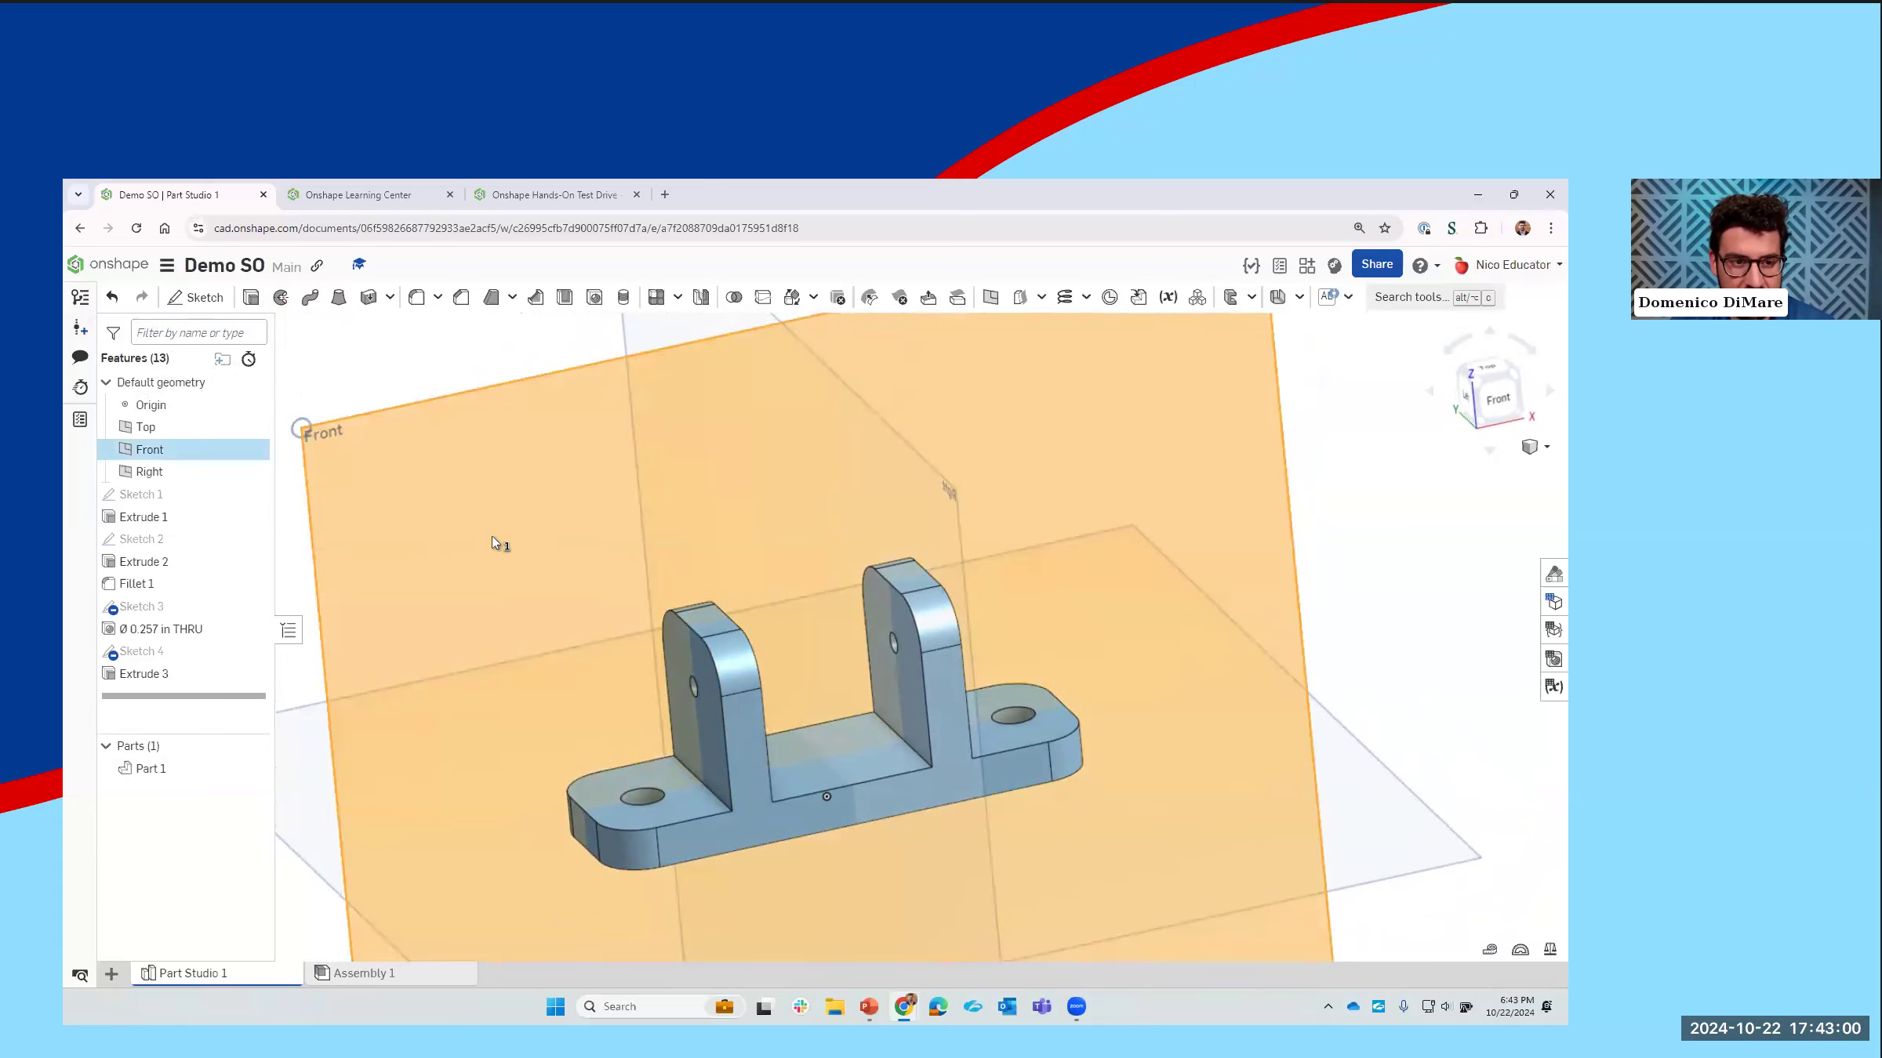
key("n")
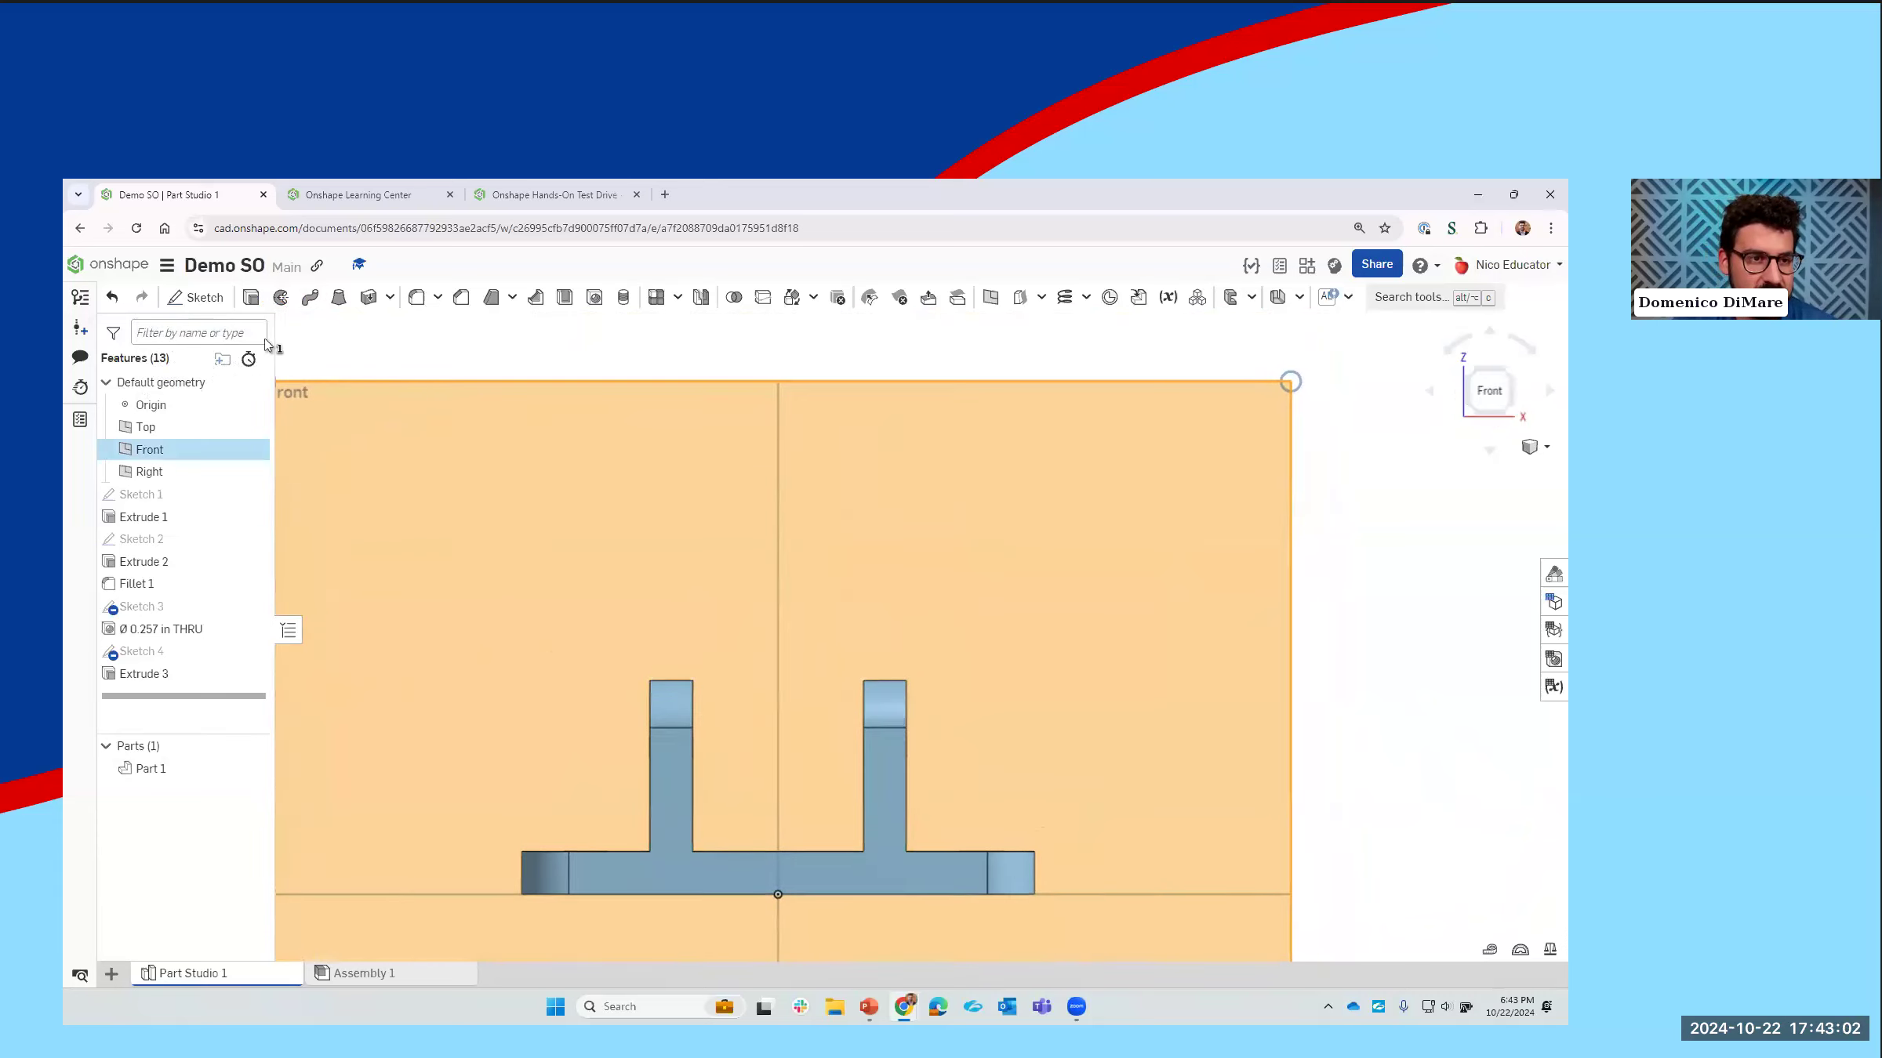
left_click(672, 471)
right_click_drag(672, 471, 612, 470)
key("shift+1")
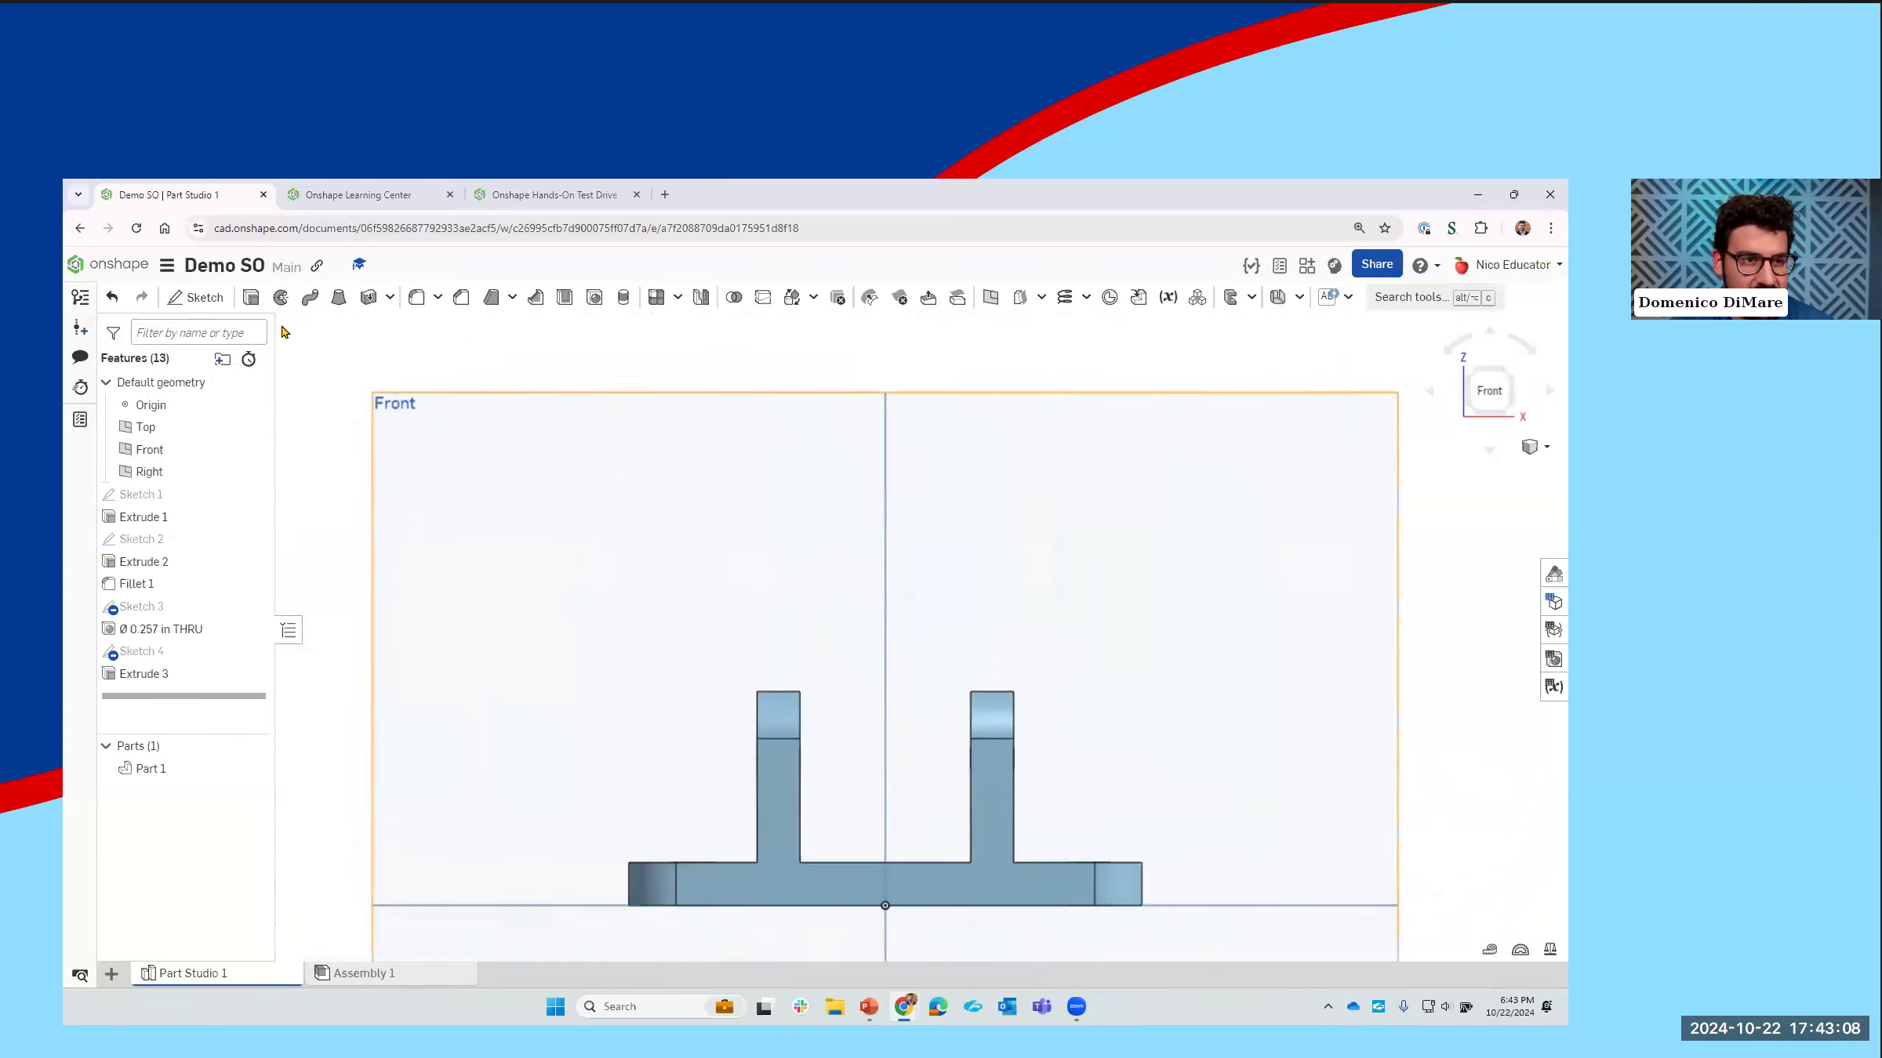
left_click(196, 298)
left_click(642, 508)
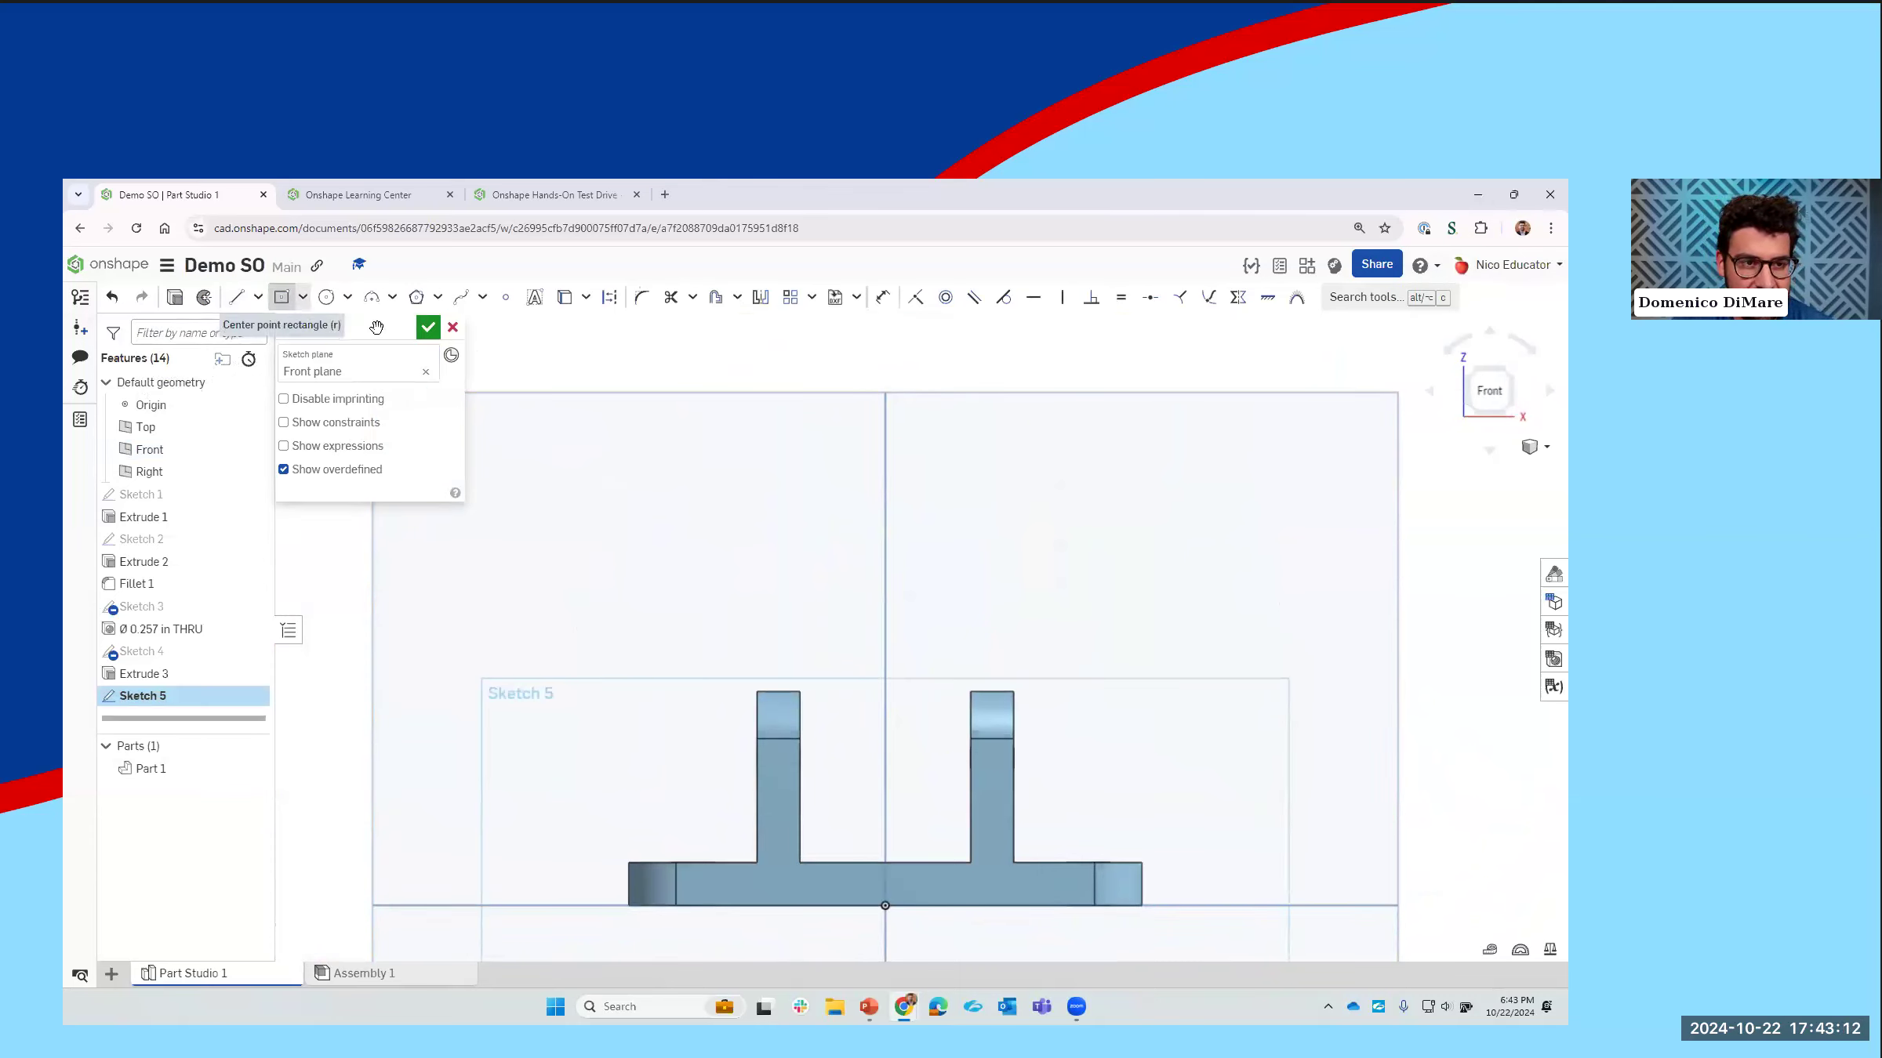
Step: Sketch a horizontal line about 1.48 in long from the hole's center height on the negative X upright's outer edge across to the other upright
left_click(305, 301)
left_click(333, 353)
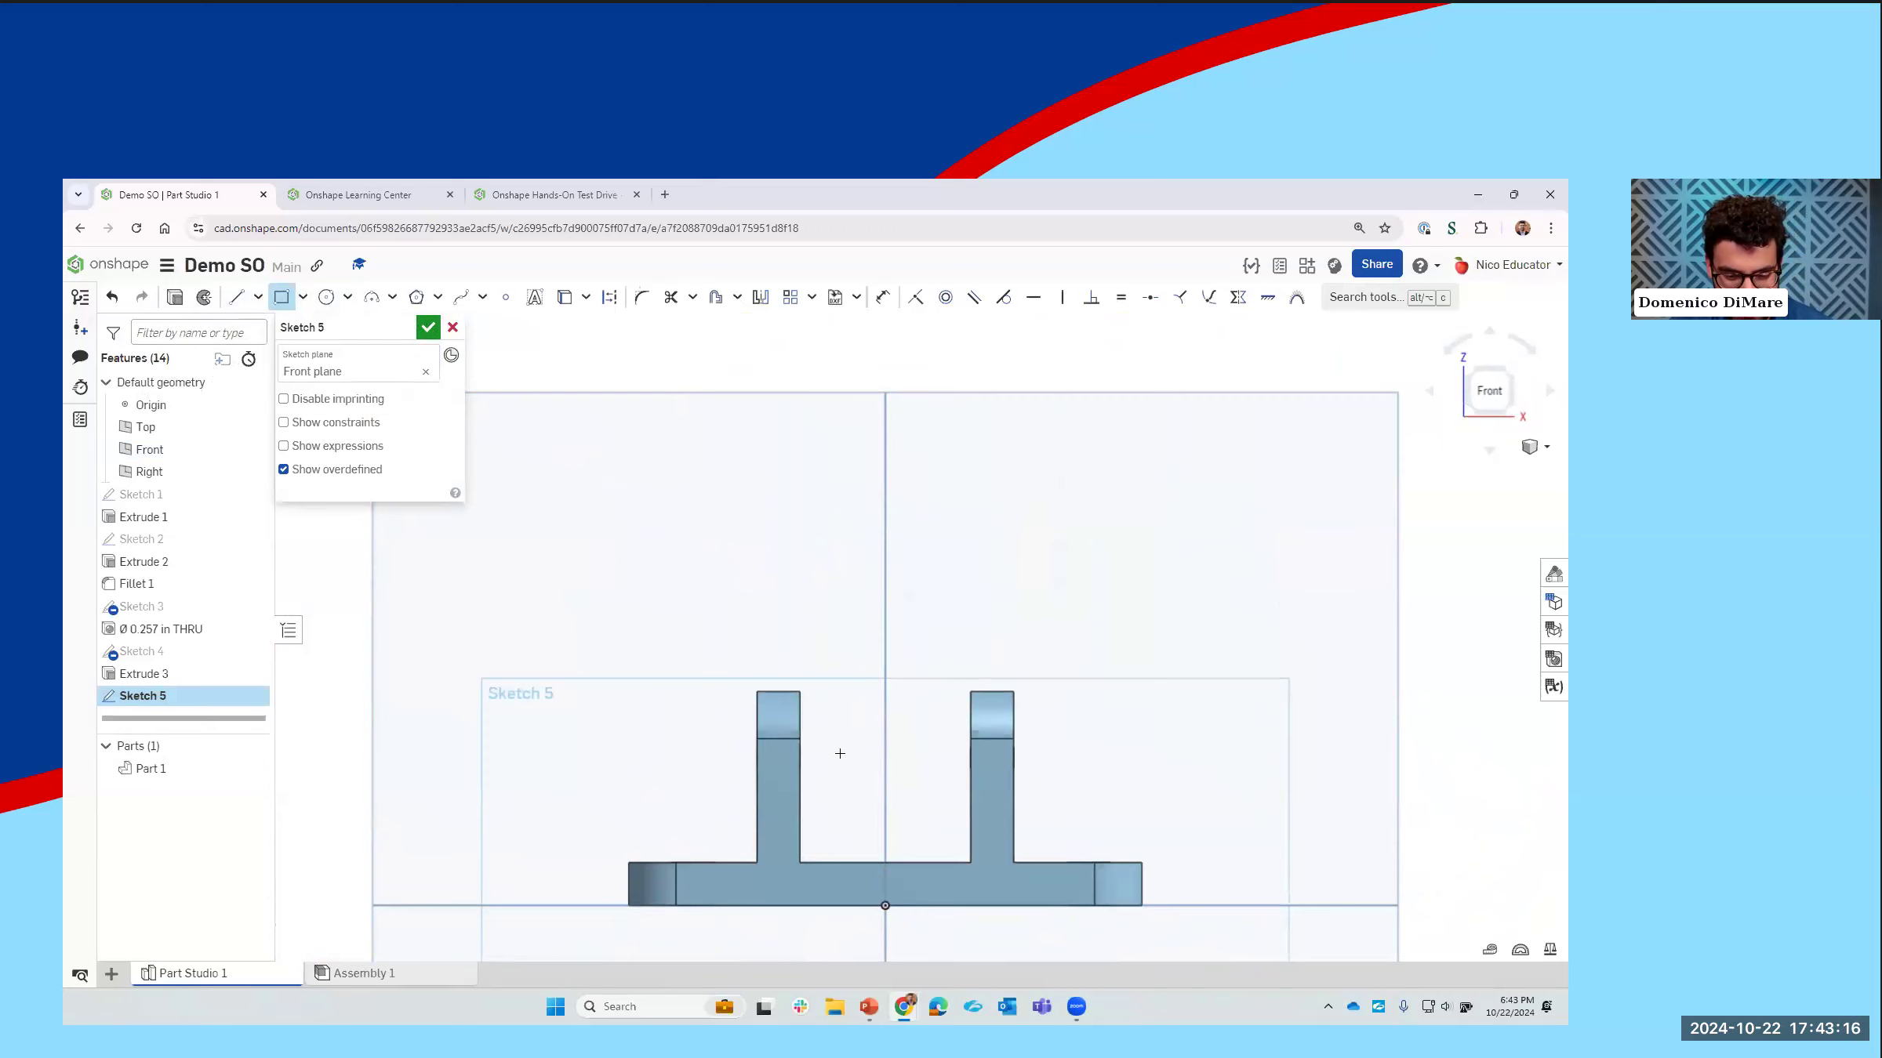
right_click_drag(833, 761, 884, 784)
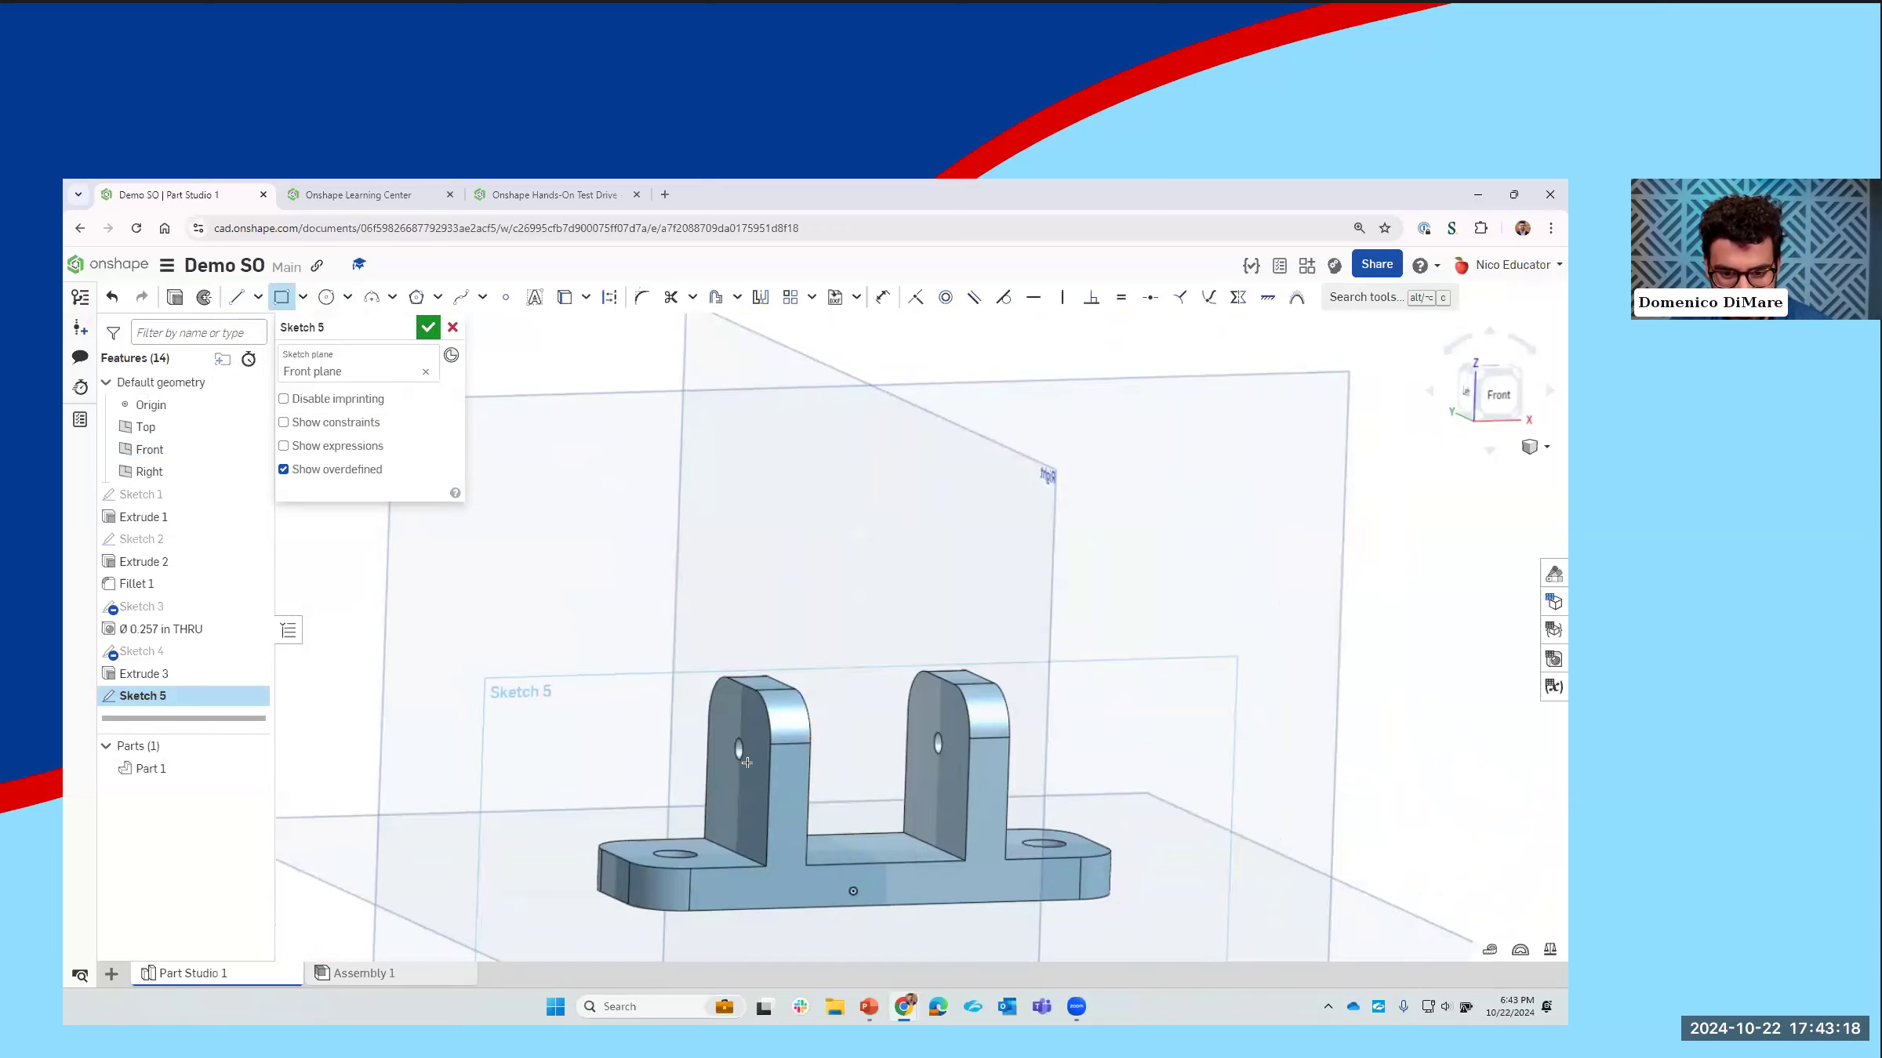
scroll(736, 759, "up", 1)
scroll(737, 759, "up", 2)
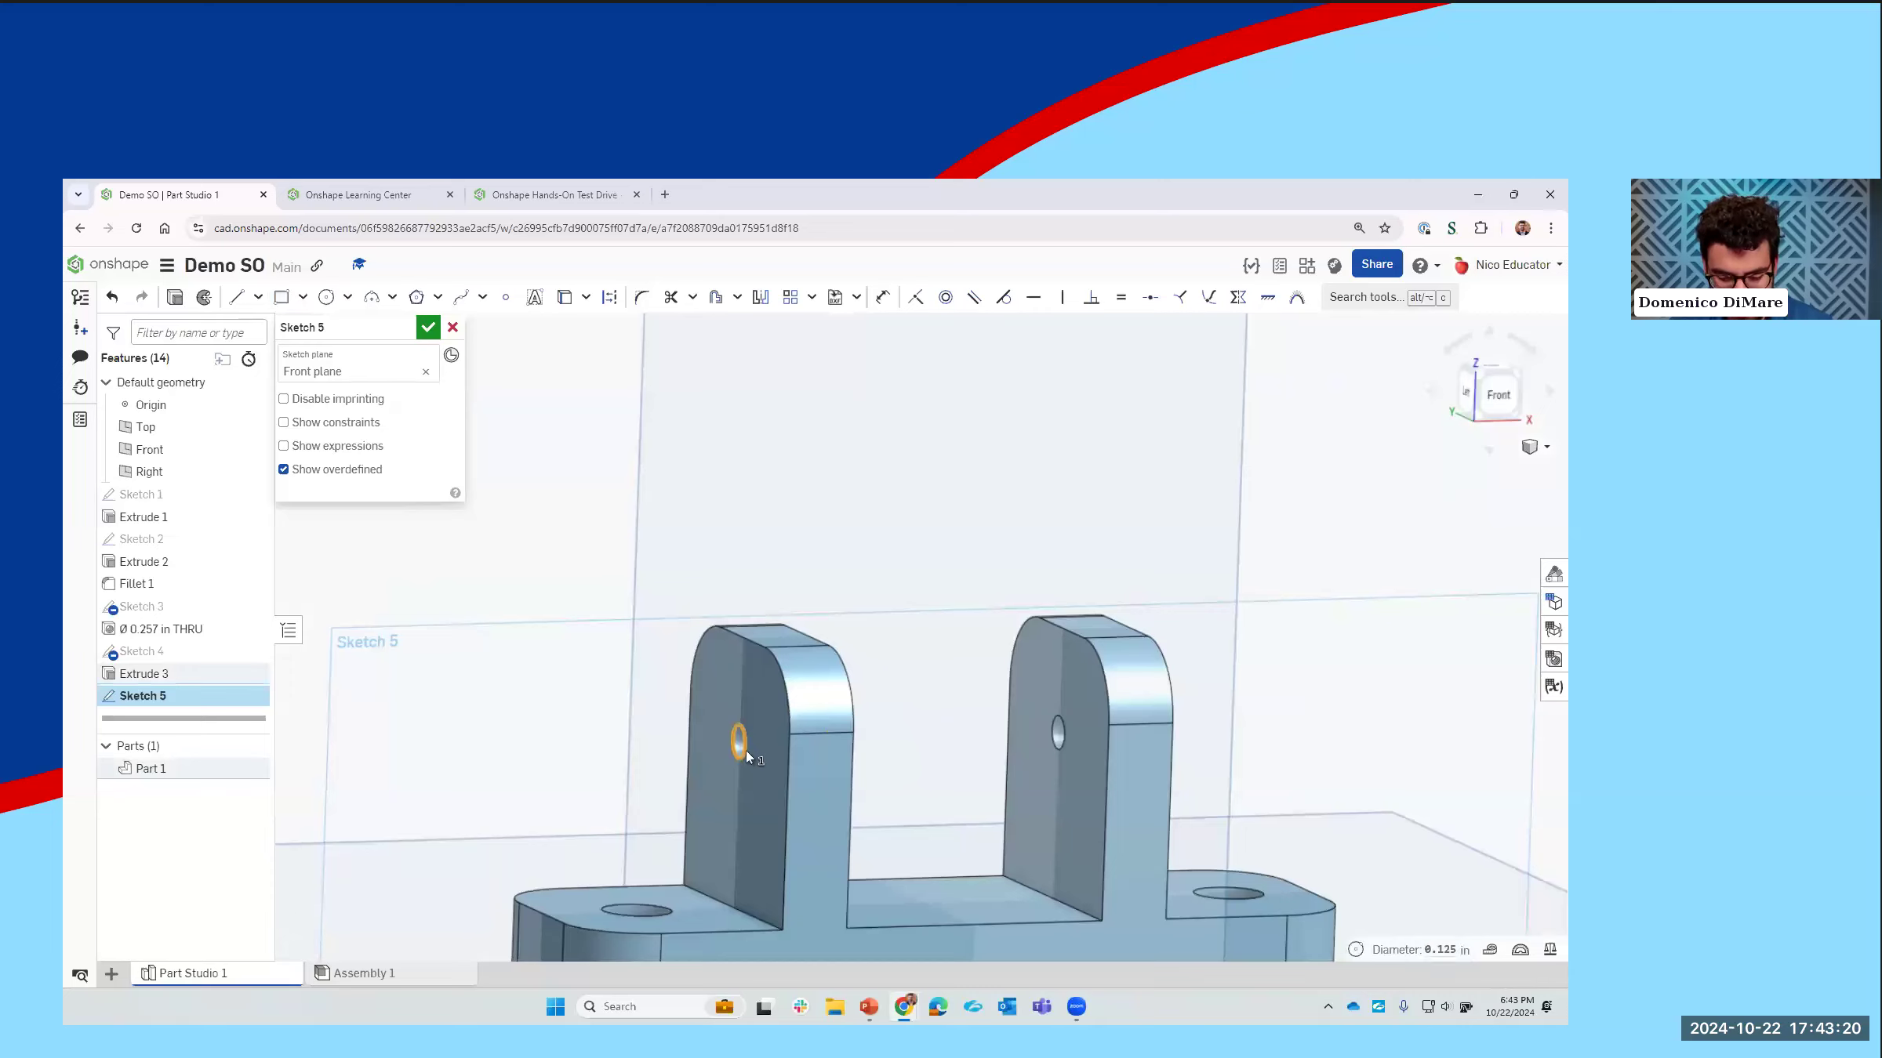
key("n")
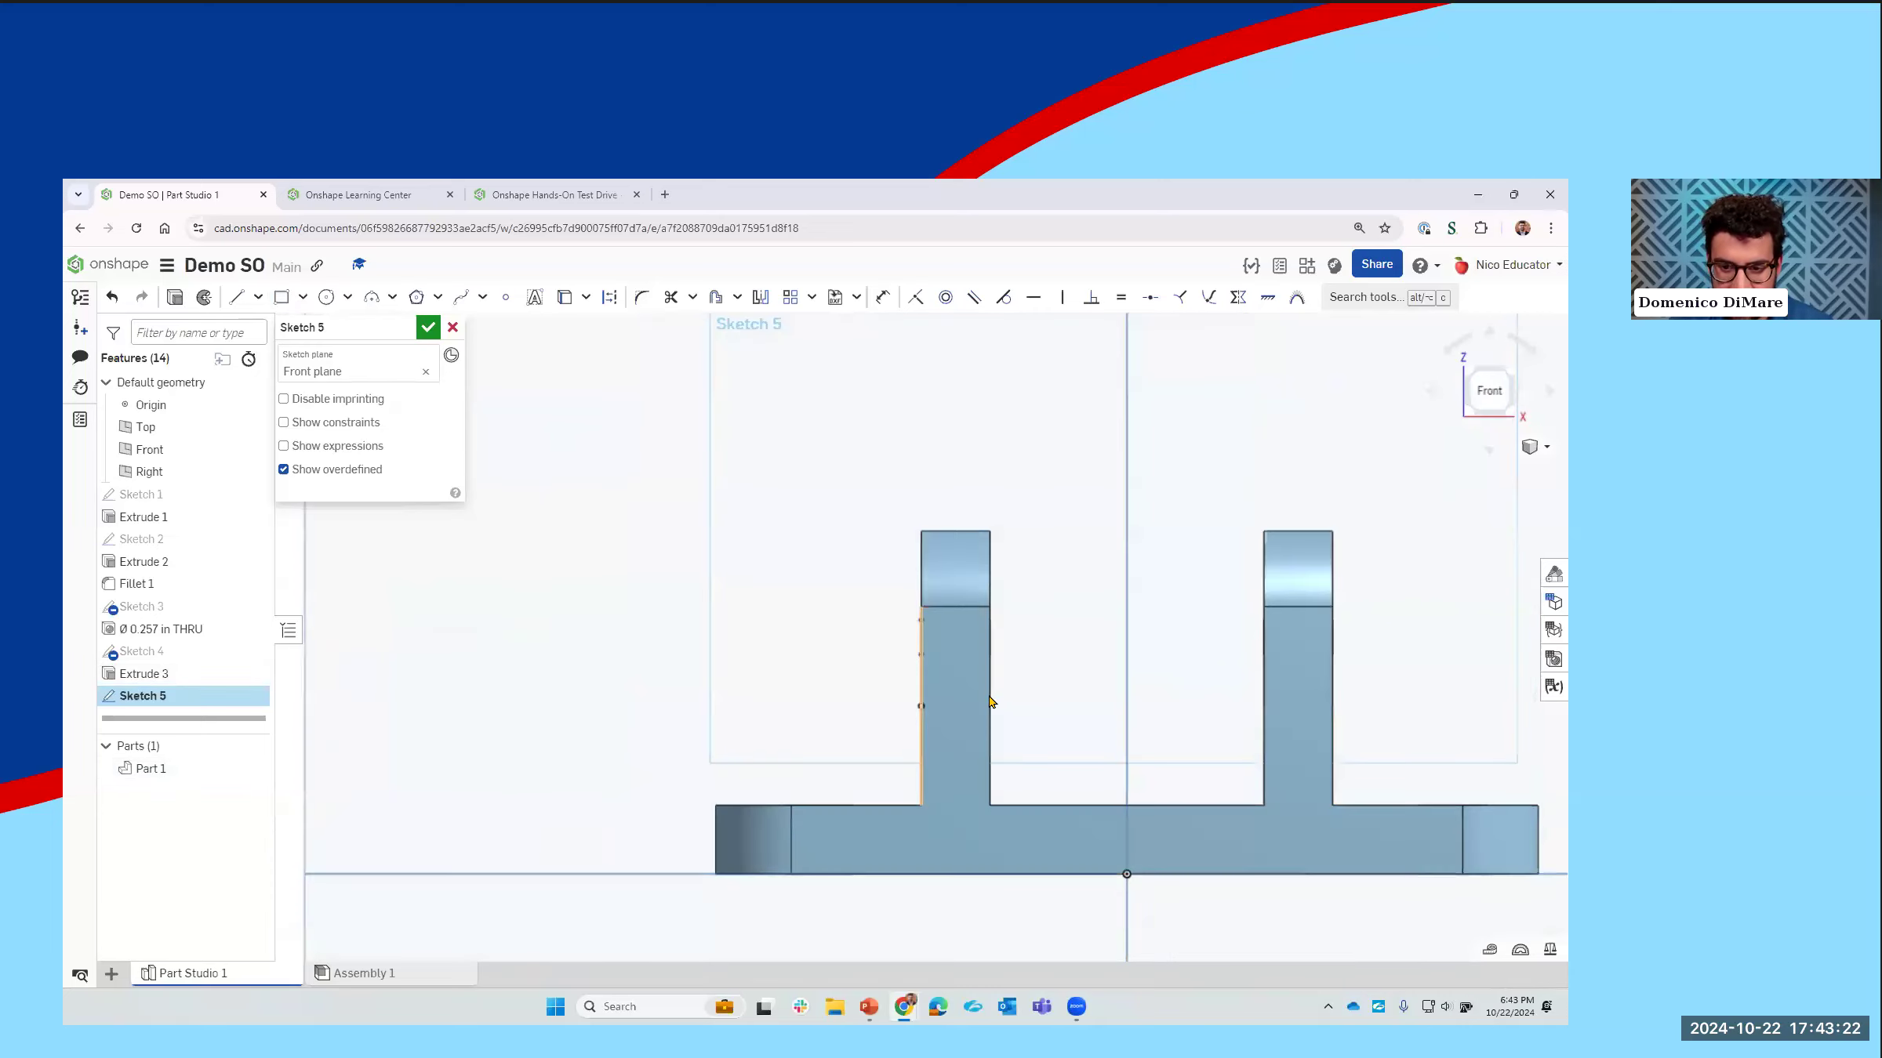
left_click(236, 296)
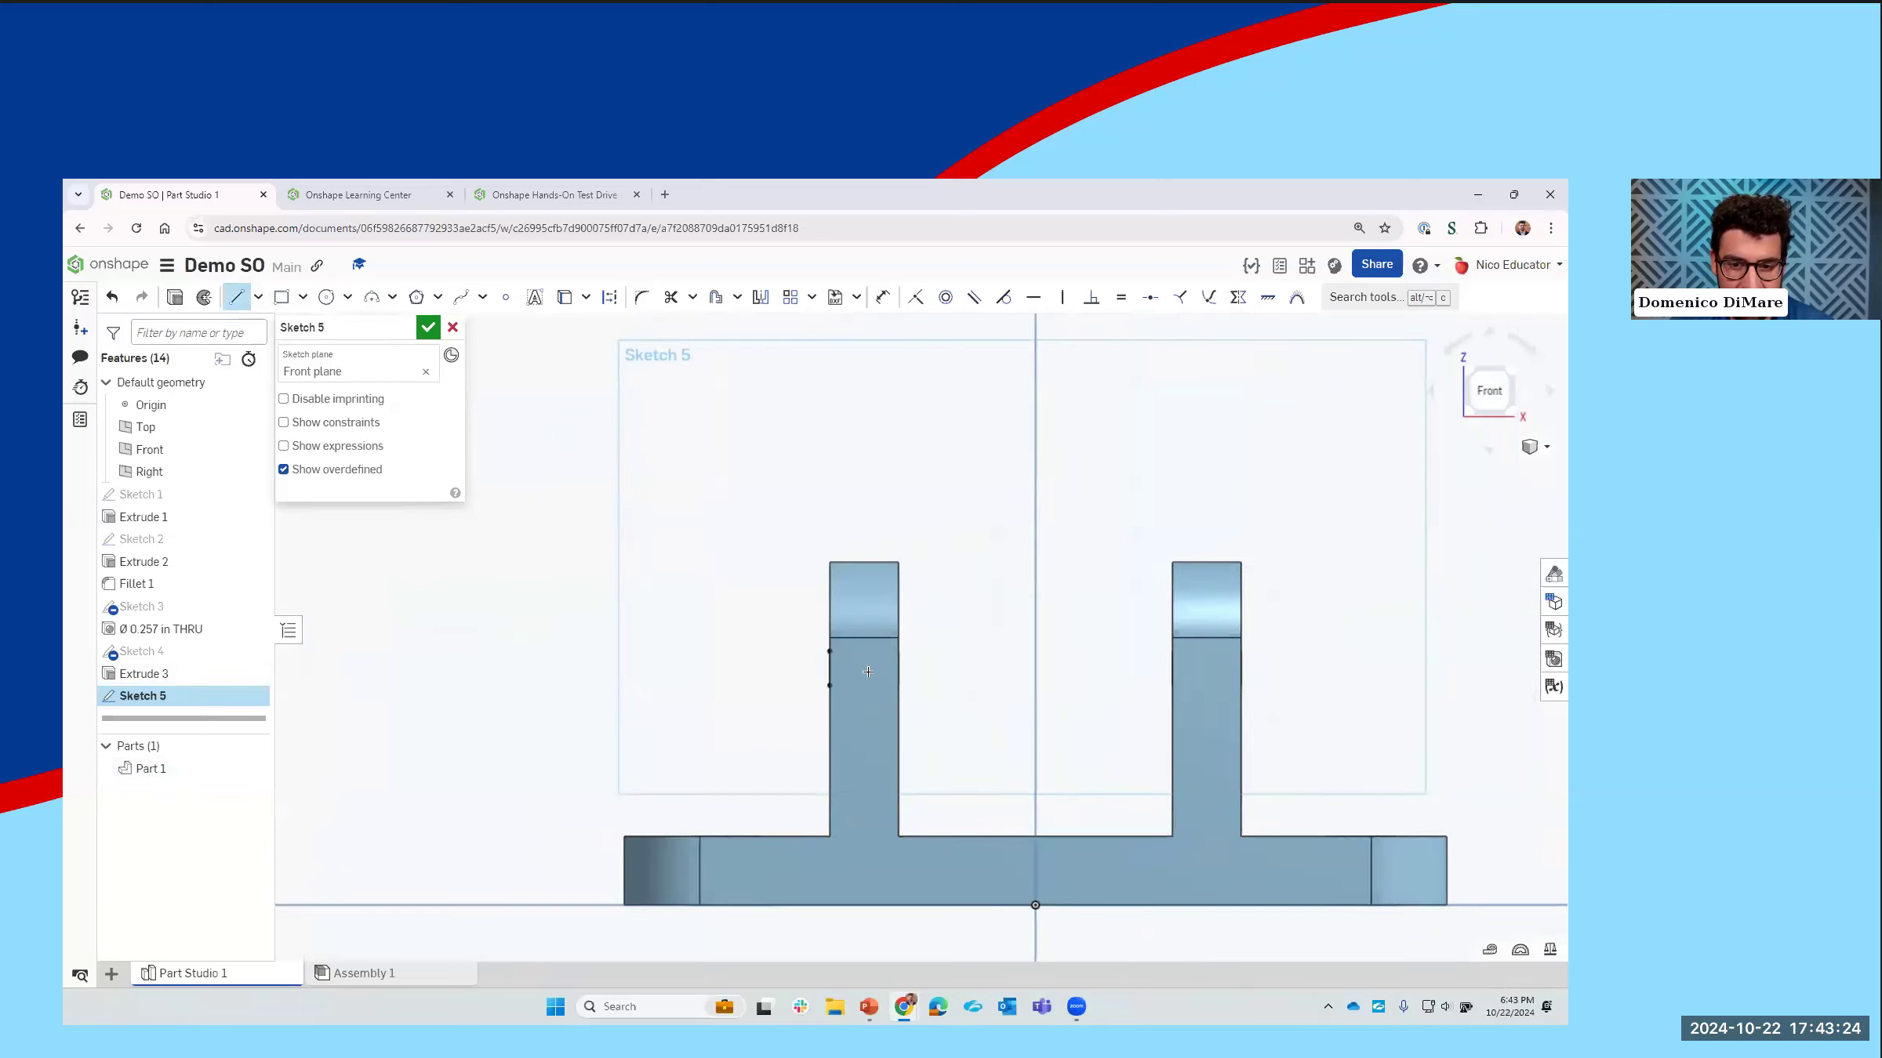
left_click(829, 668)
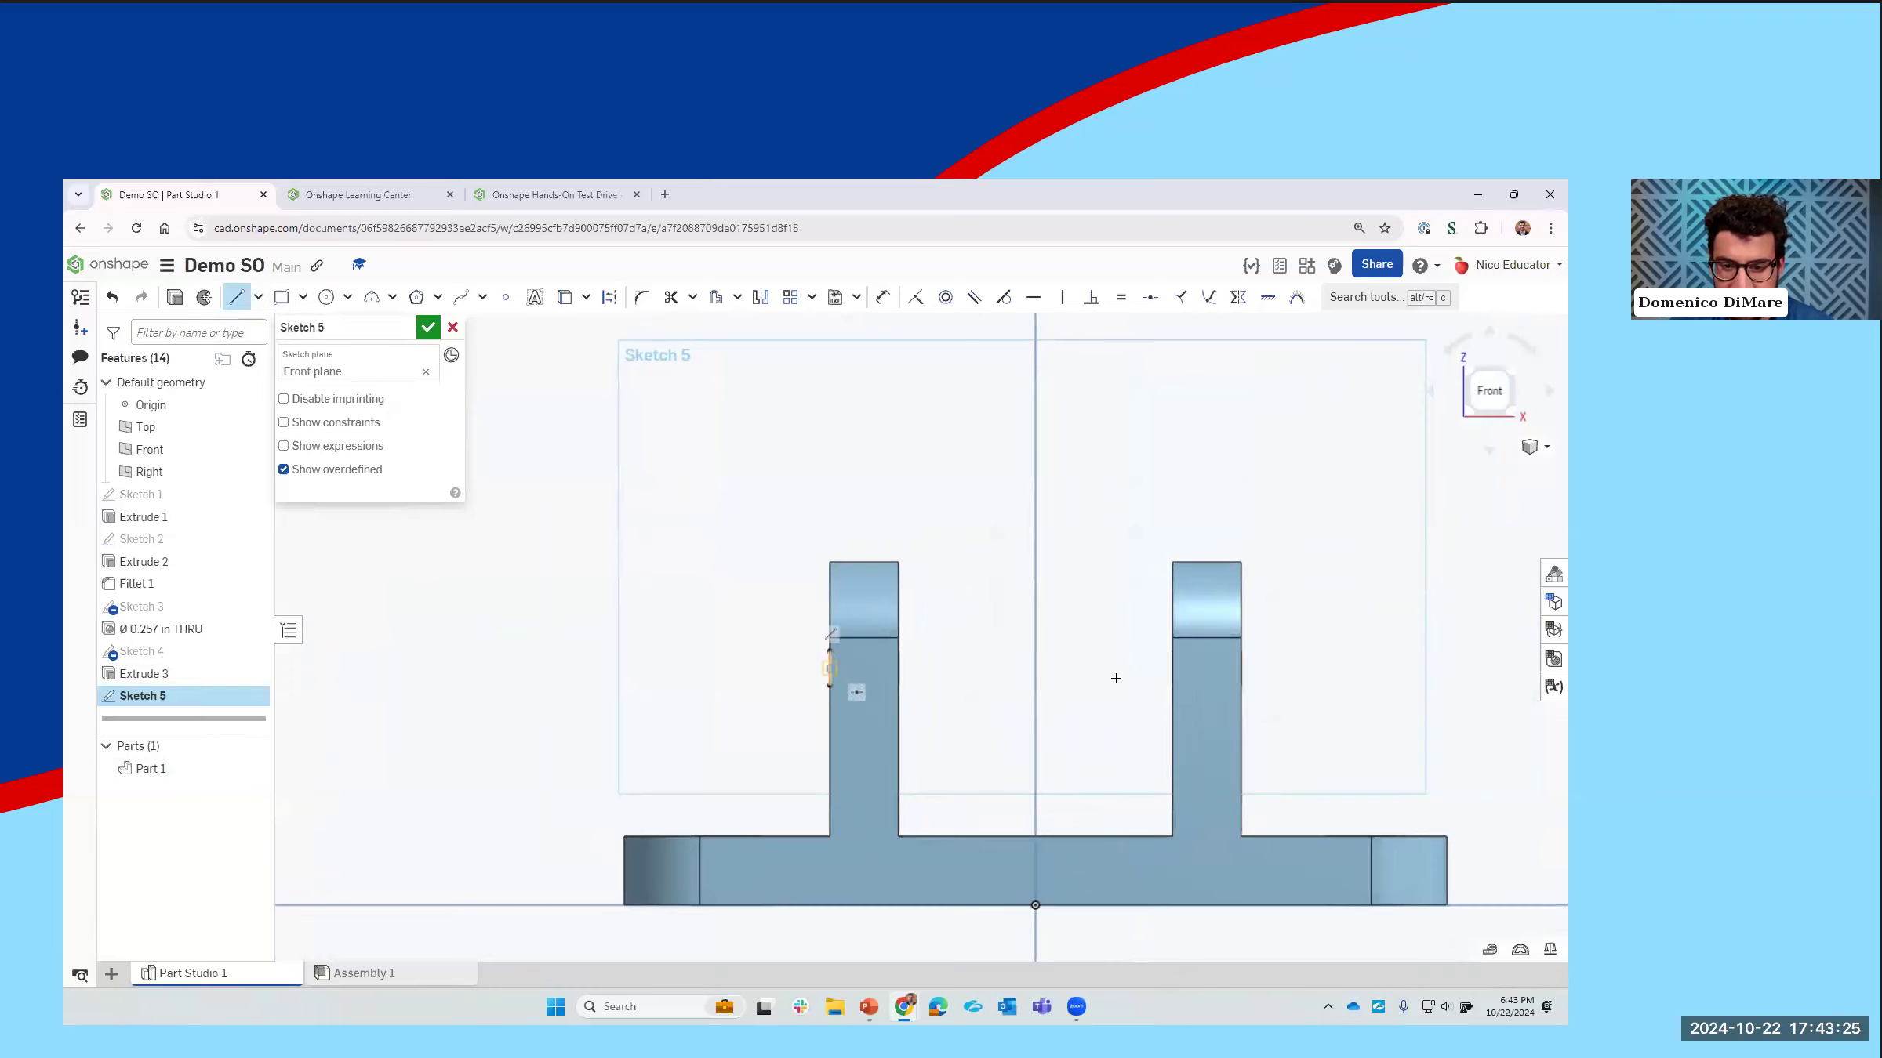
left_click(1235, 668)
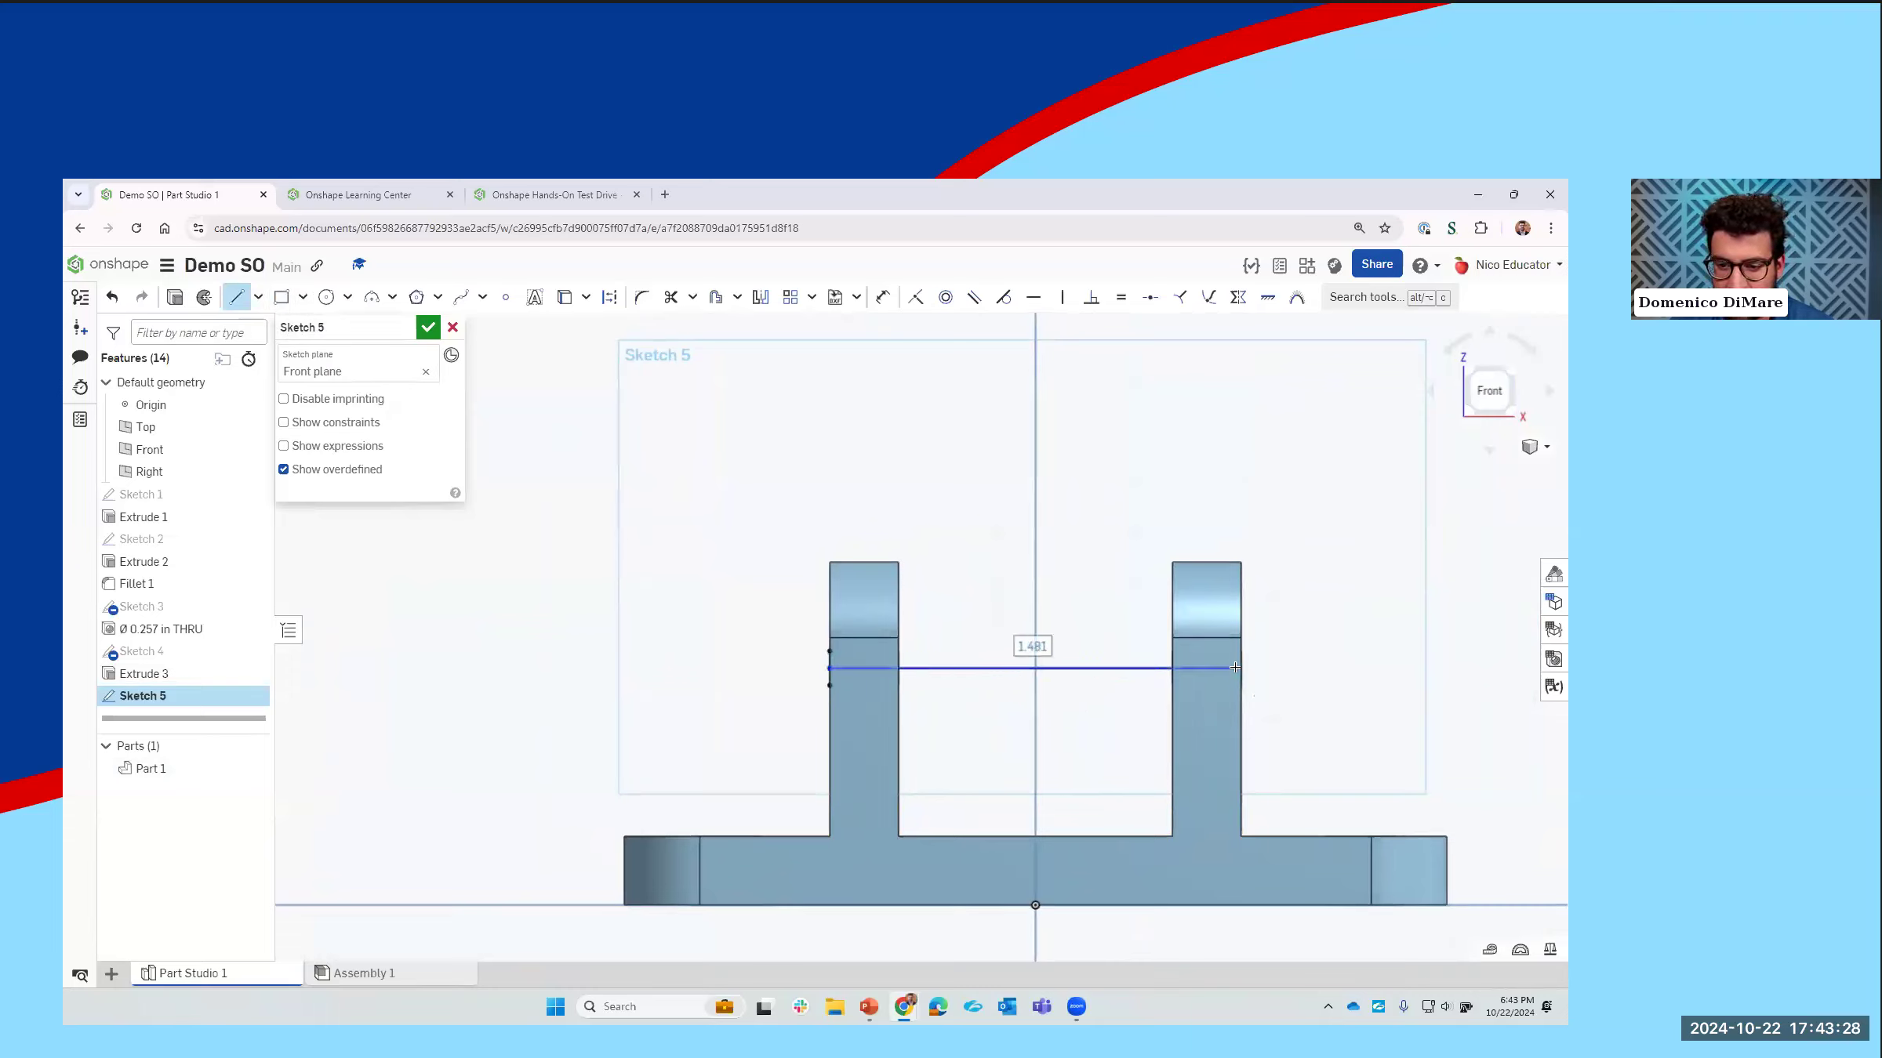
left_click(492, 409)
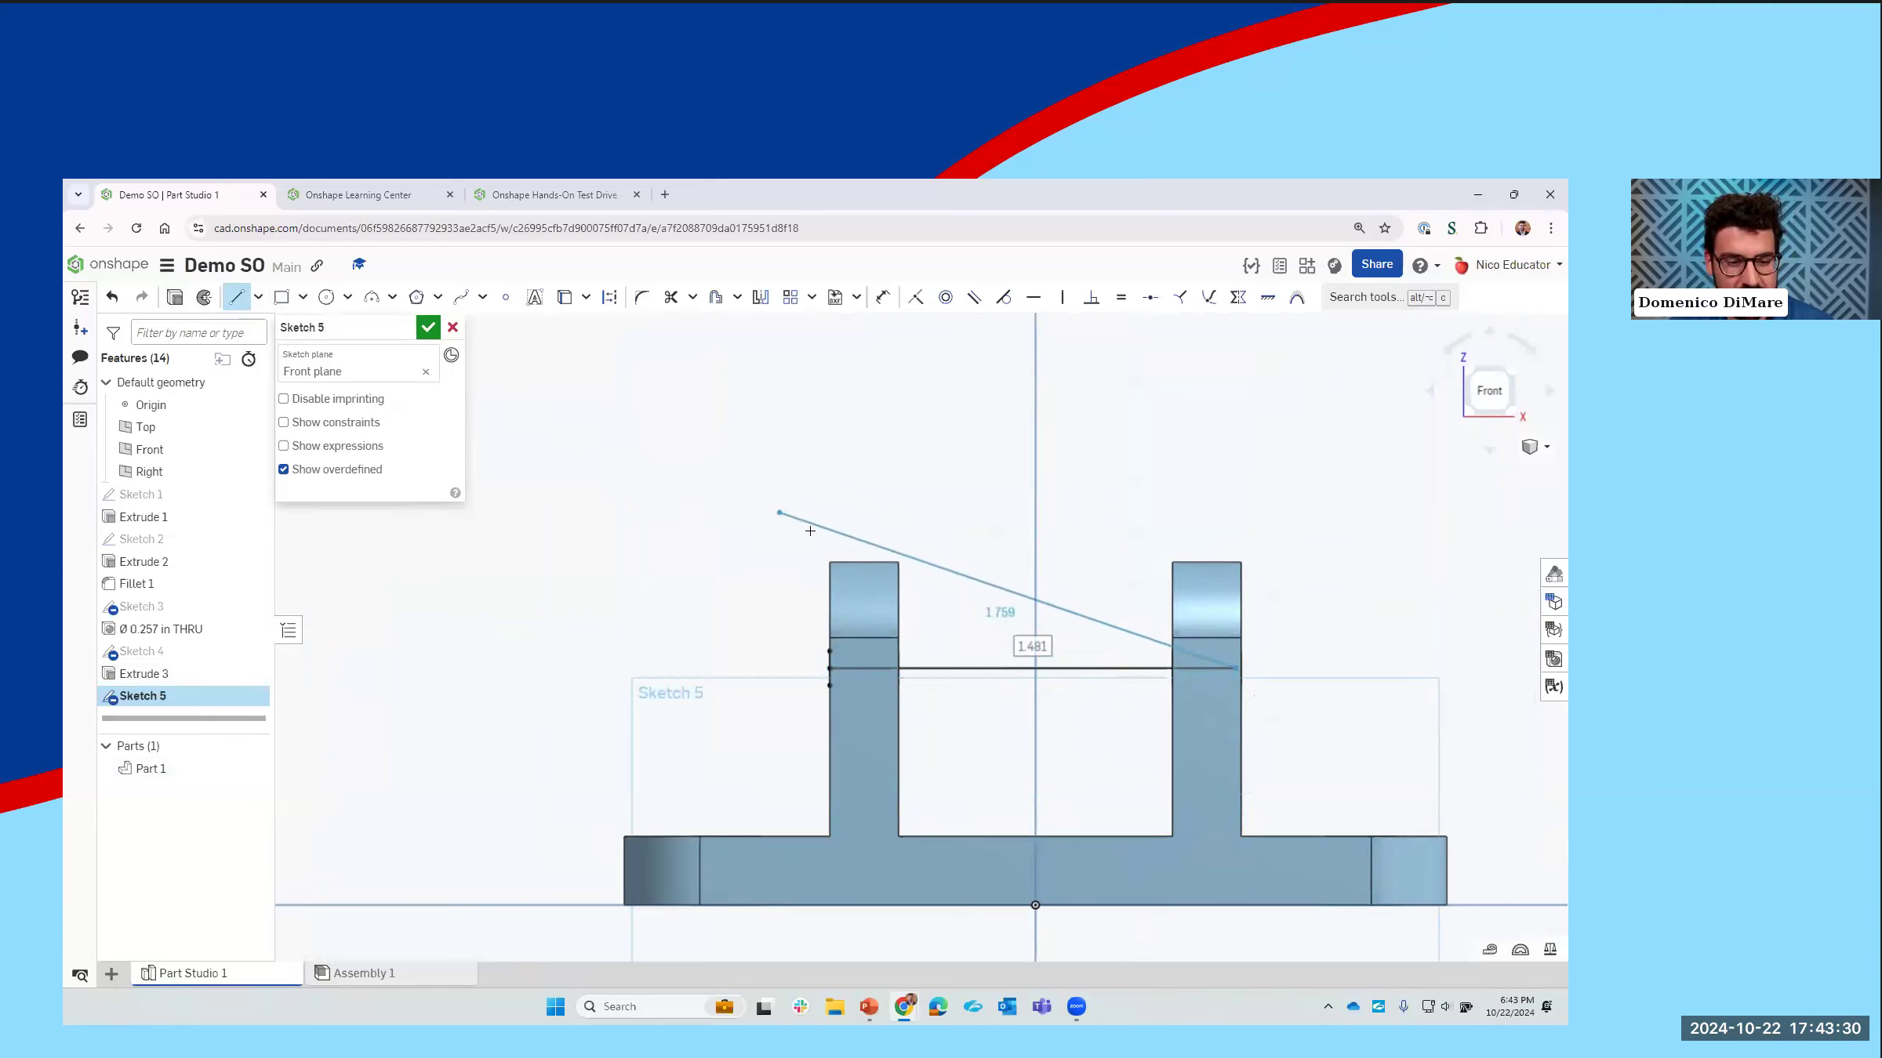
key("Escape")
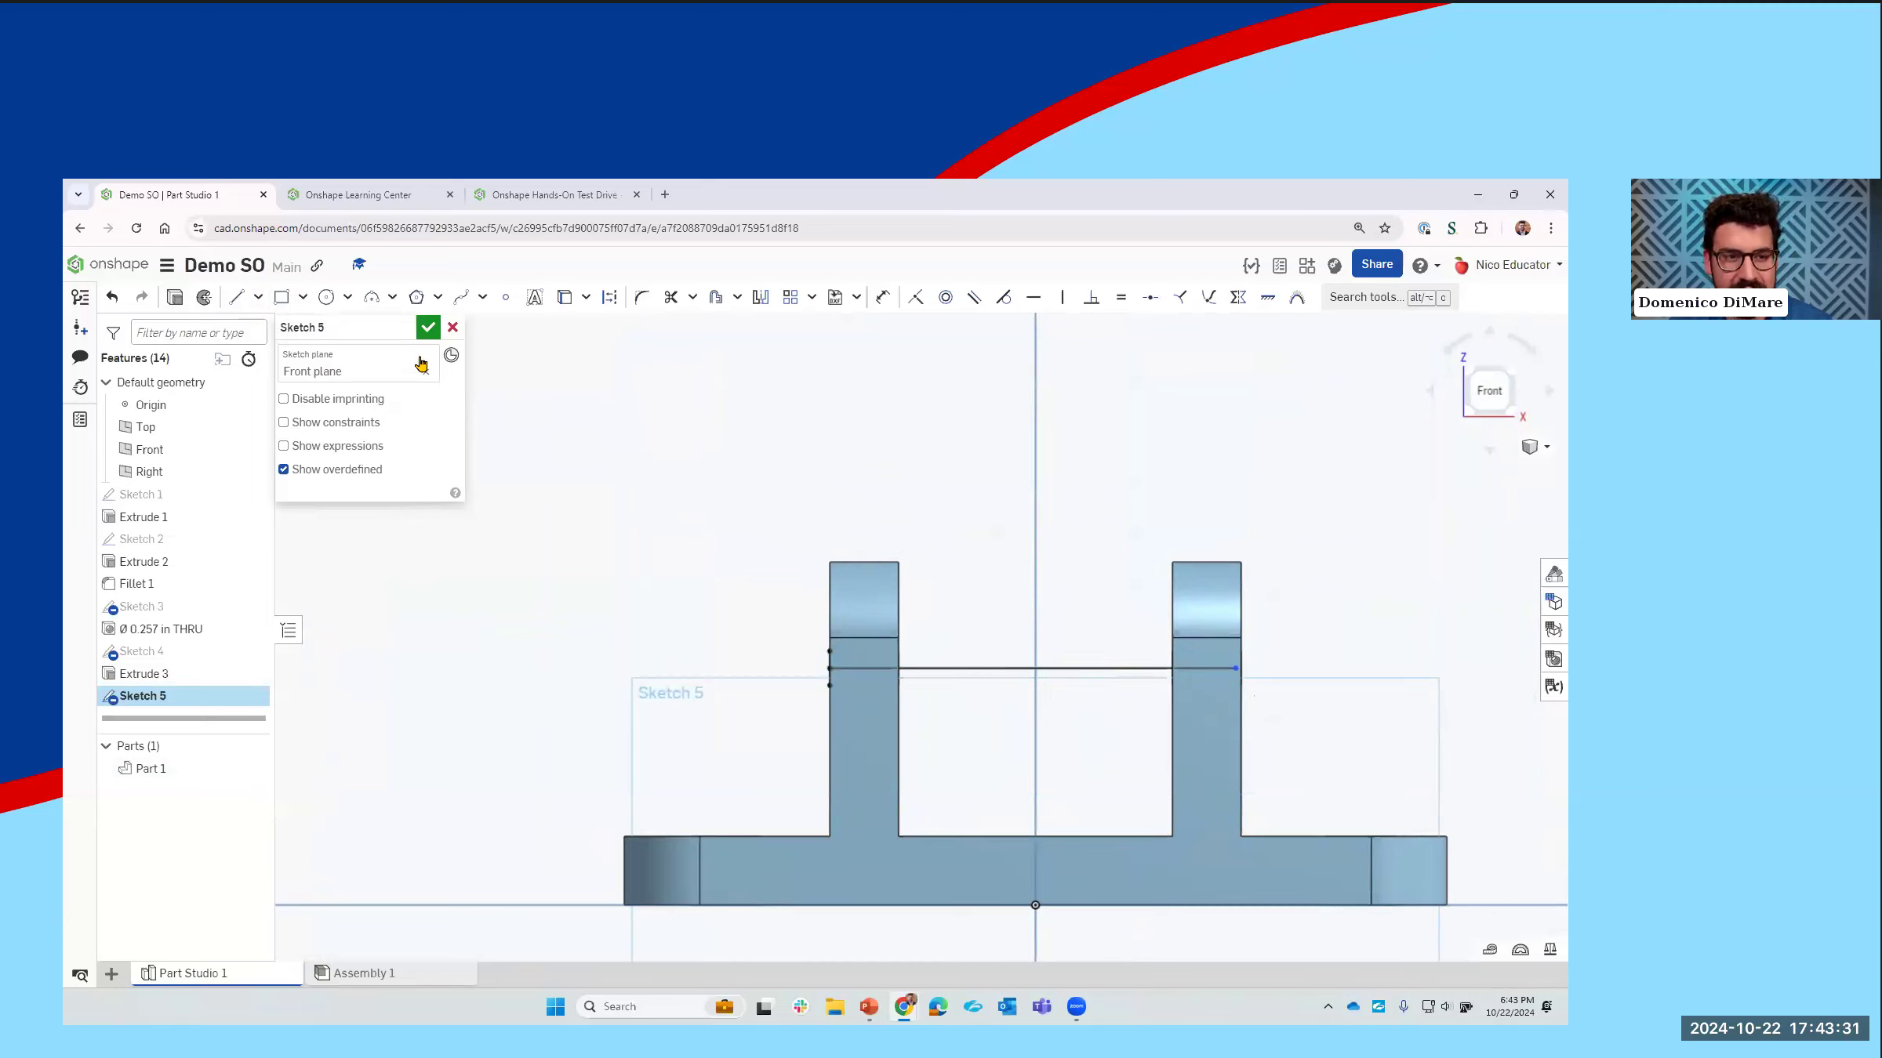
Step: Sketch a corner rectangle about 0.32 in wide and 0.93 in high, standing on the horizontal line midway between the uprights
left_click(282, 298)
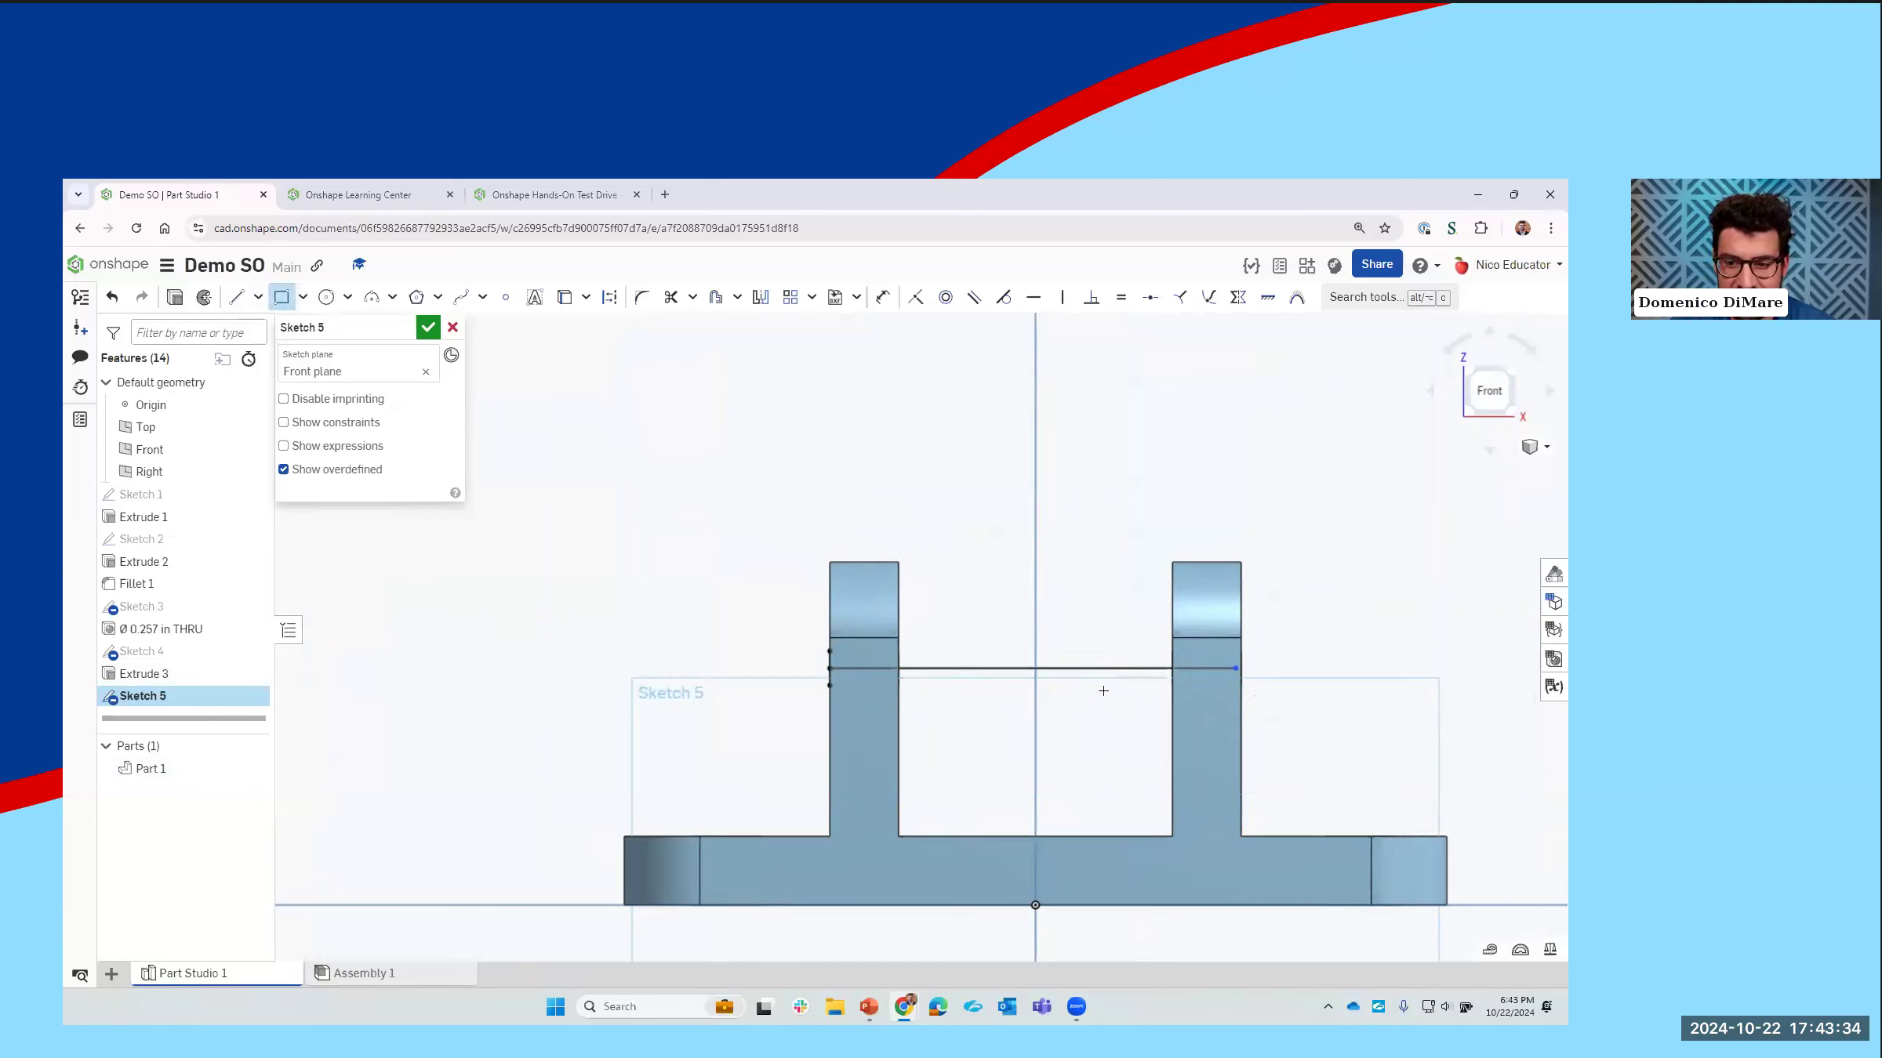
left_click(1074, 665)
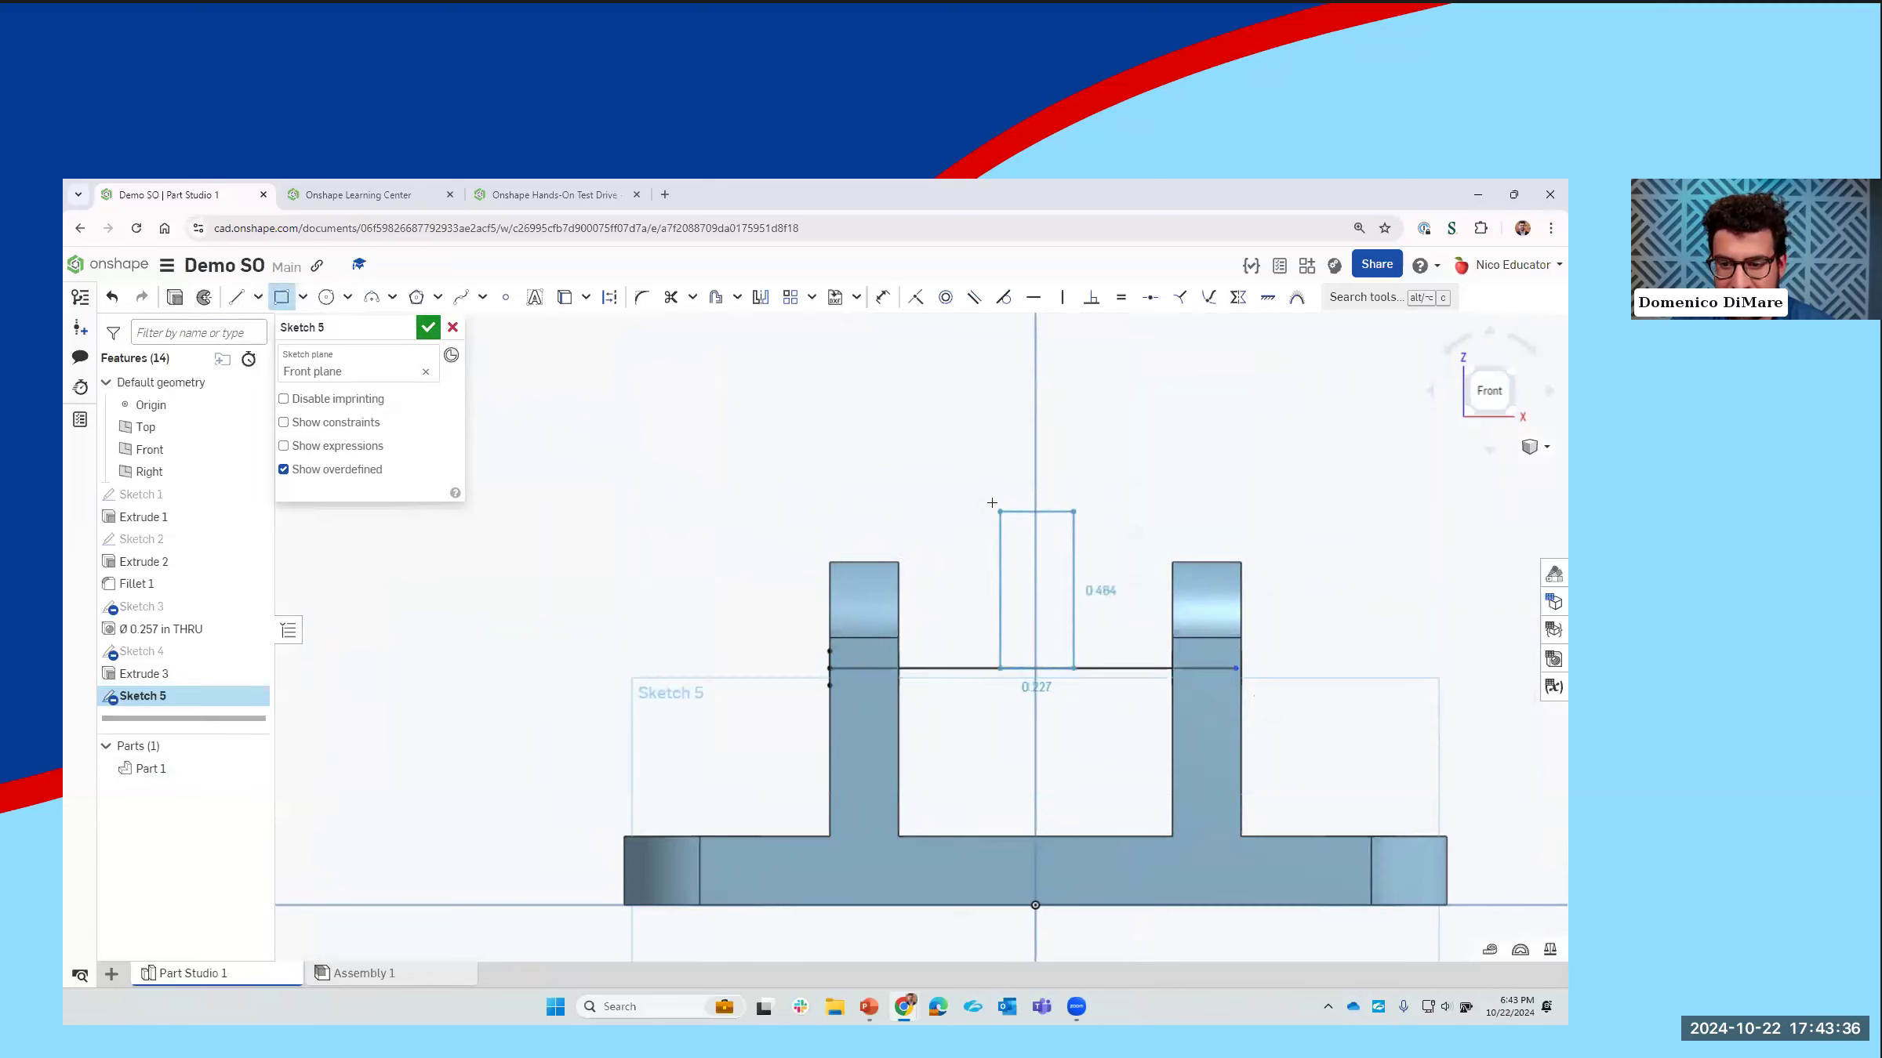
left_click(983, 411)
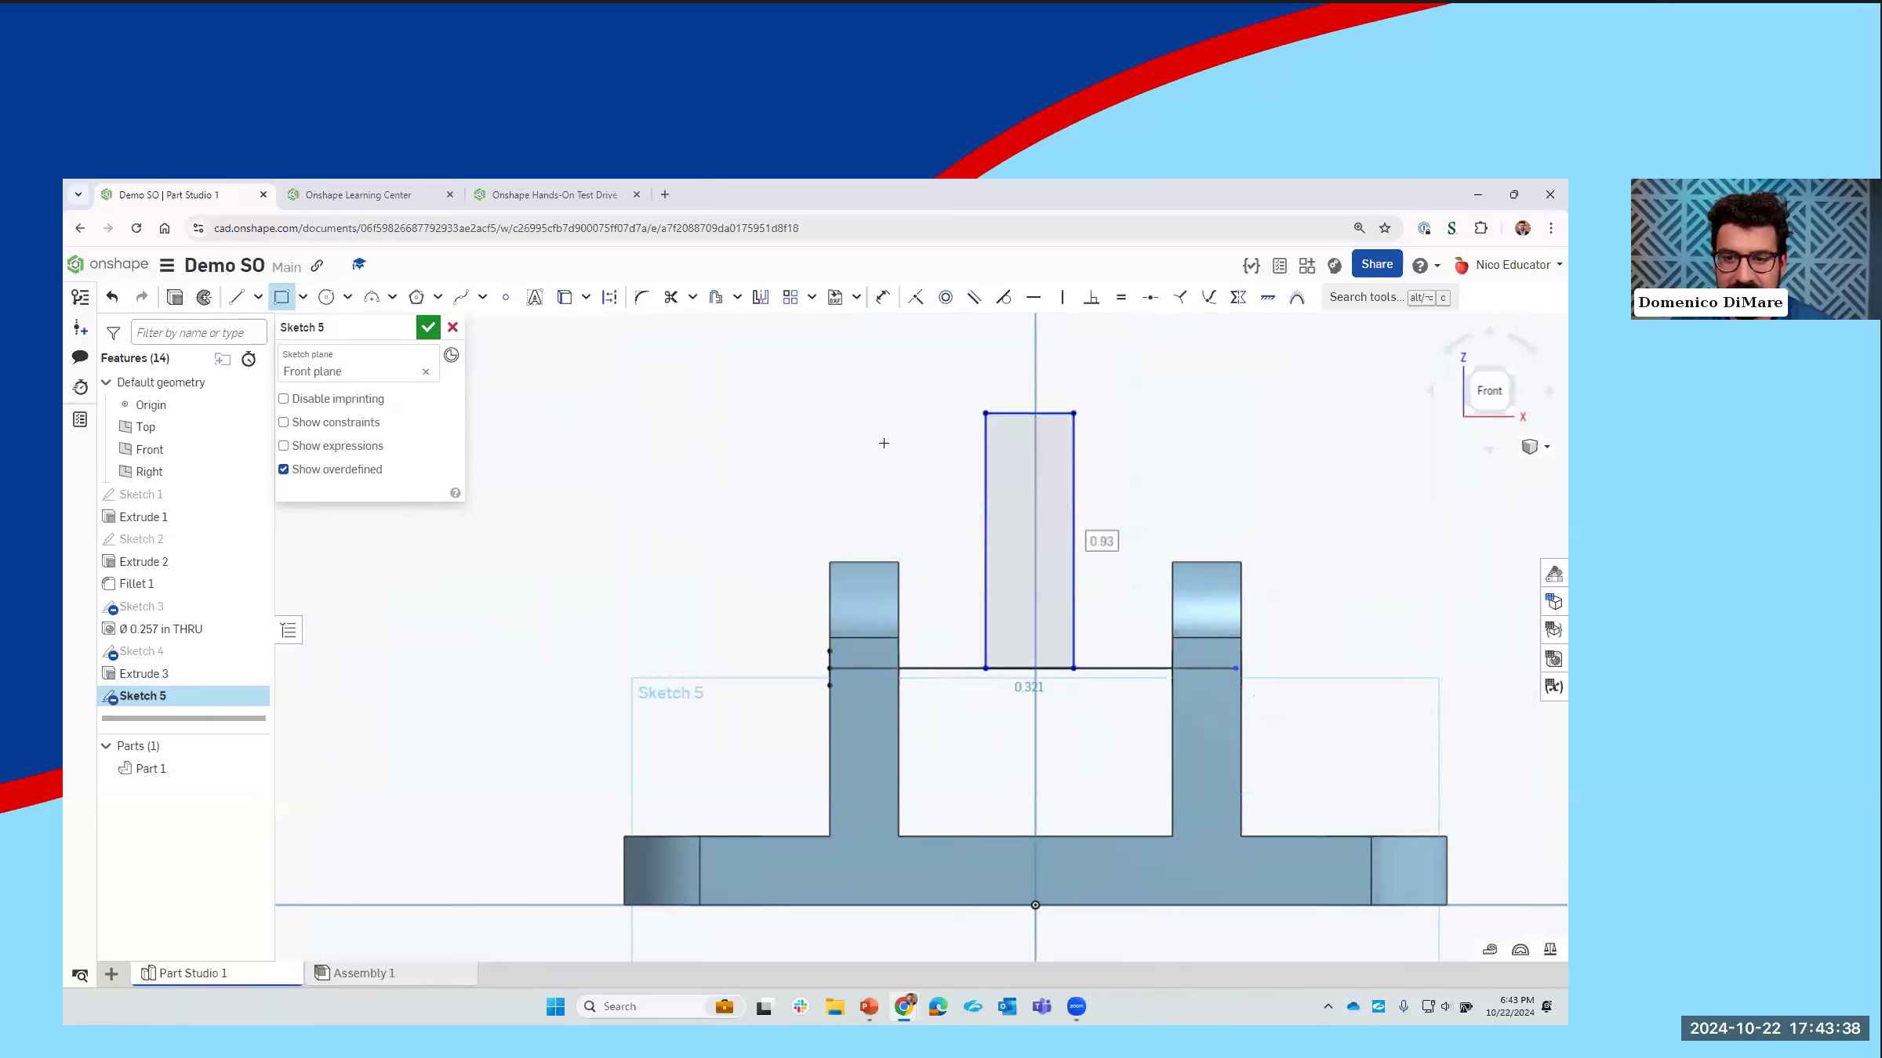
Step: Sketch a circle about 0.32 in in diameter, centered on the rectangle's upper edge and reaching its corners, and finish the sketch
left_click(326, 297)
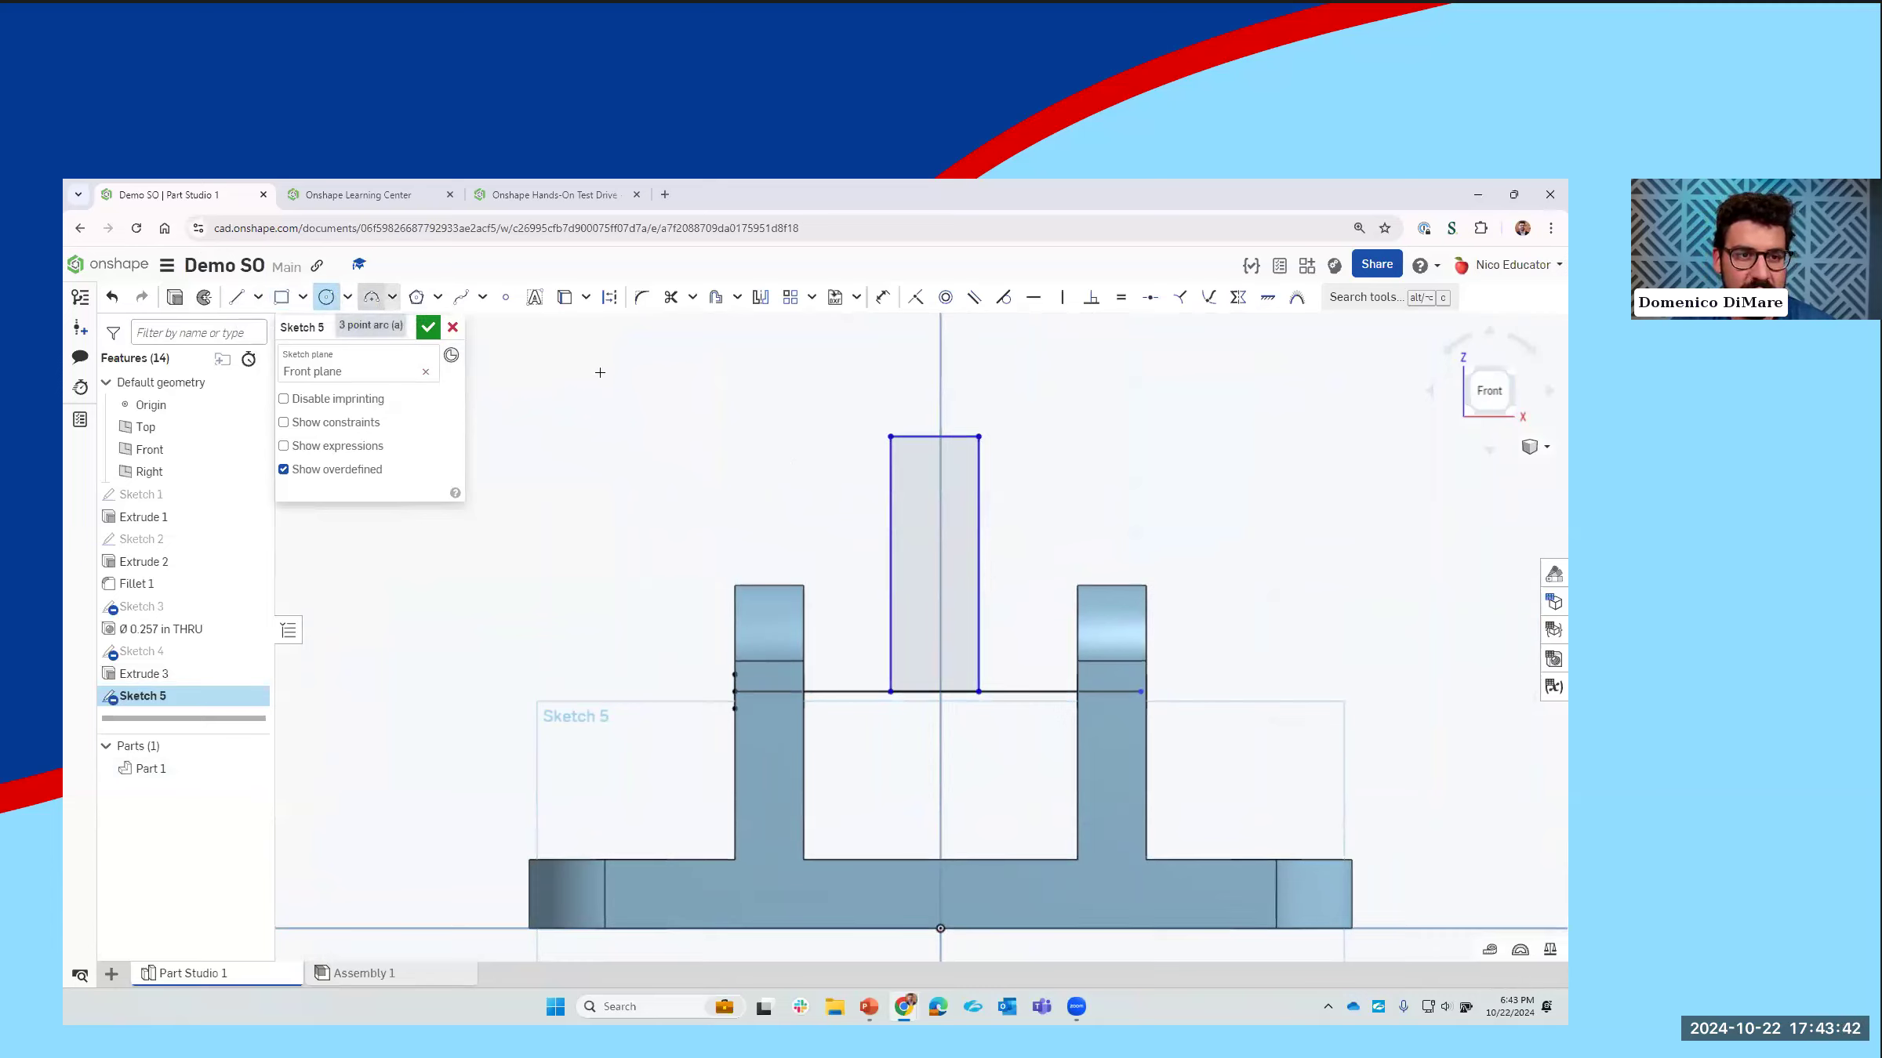
left_click(934, 436)
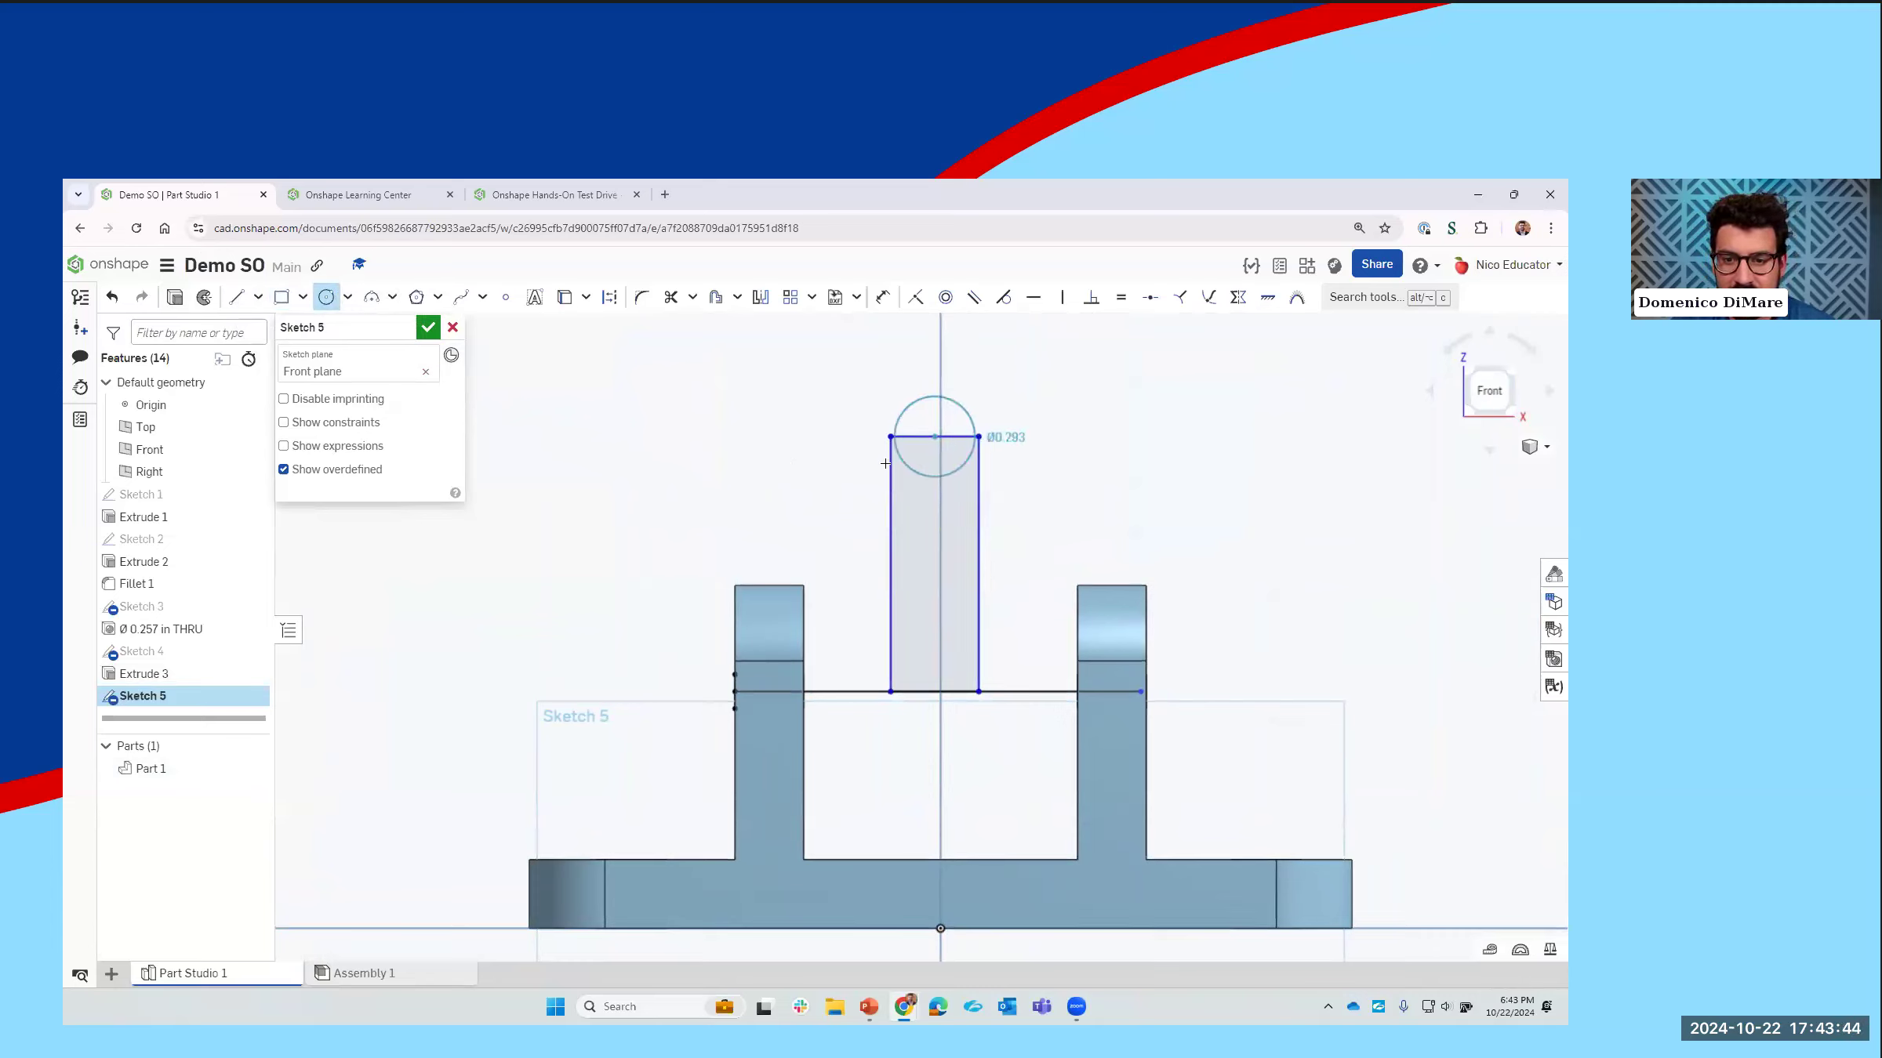
left_click(891, 436)
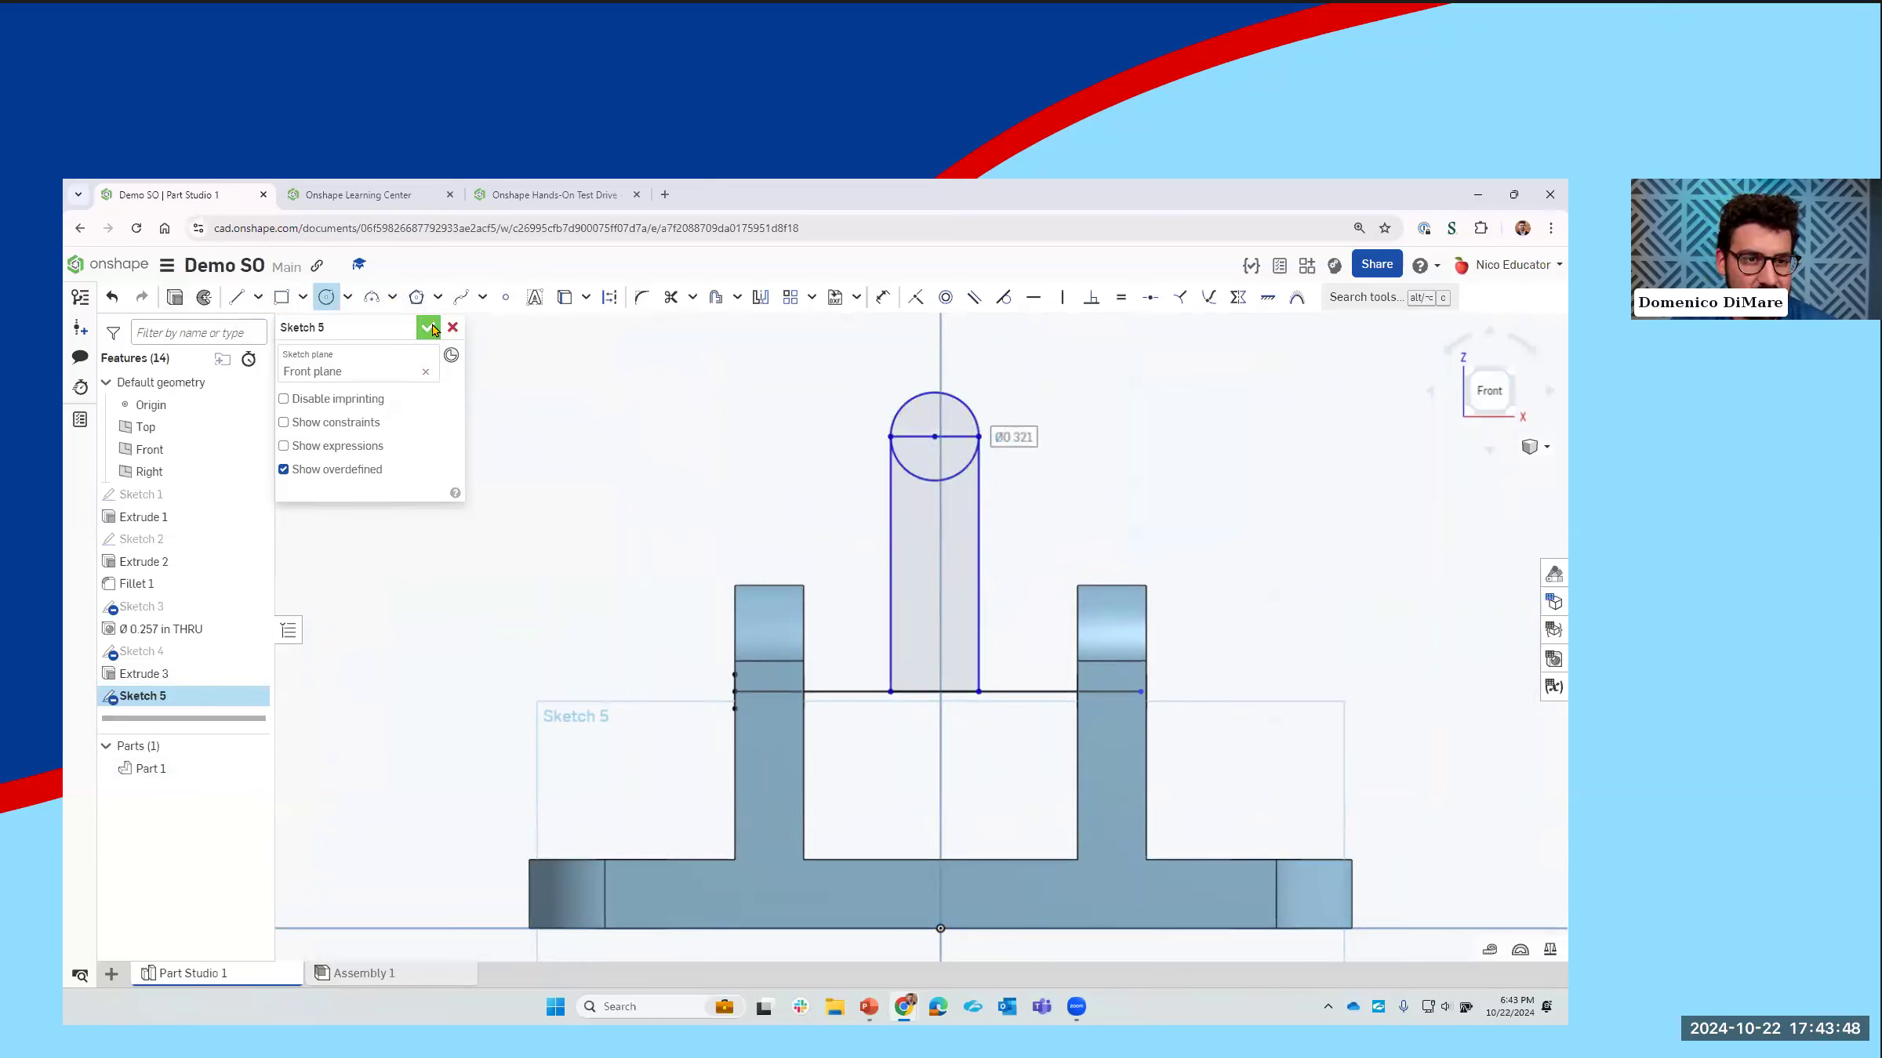
middle_click_drag(760, 507, 732, 519)
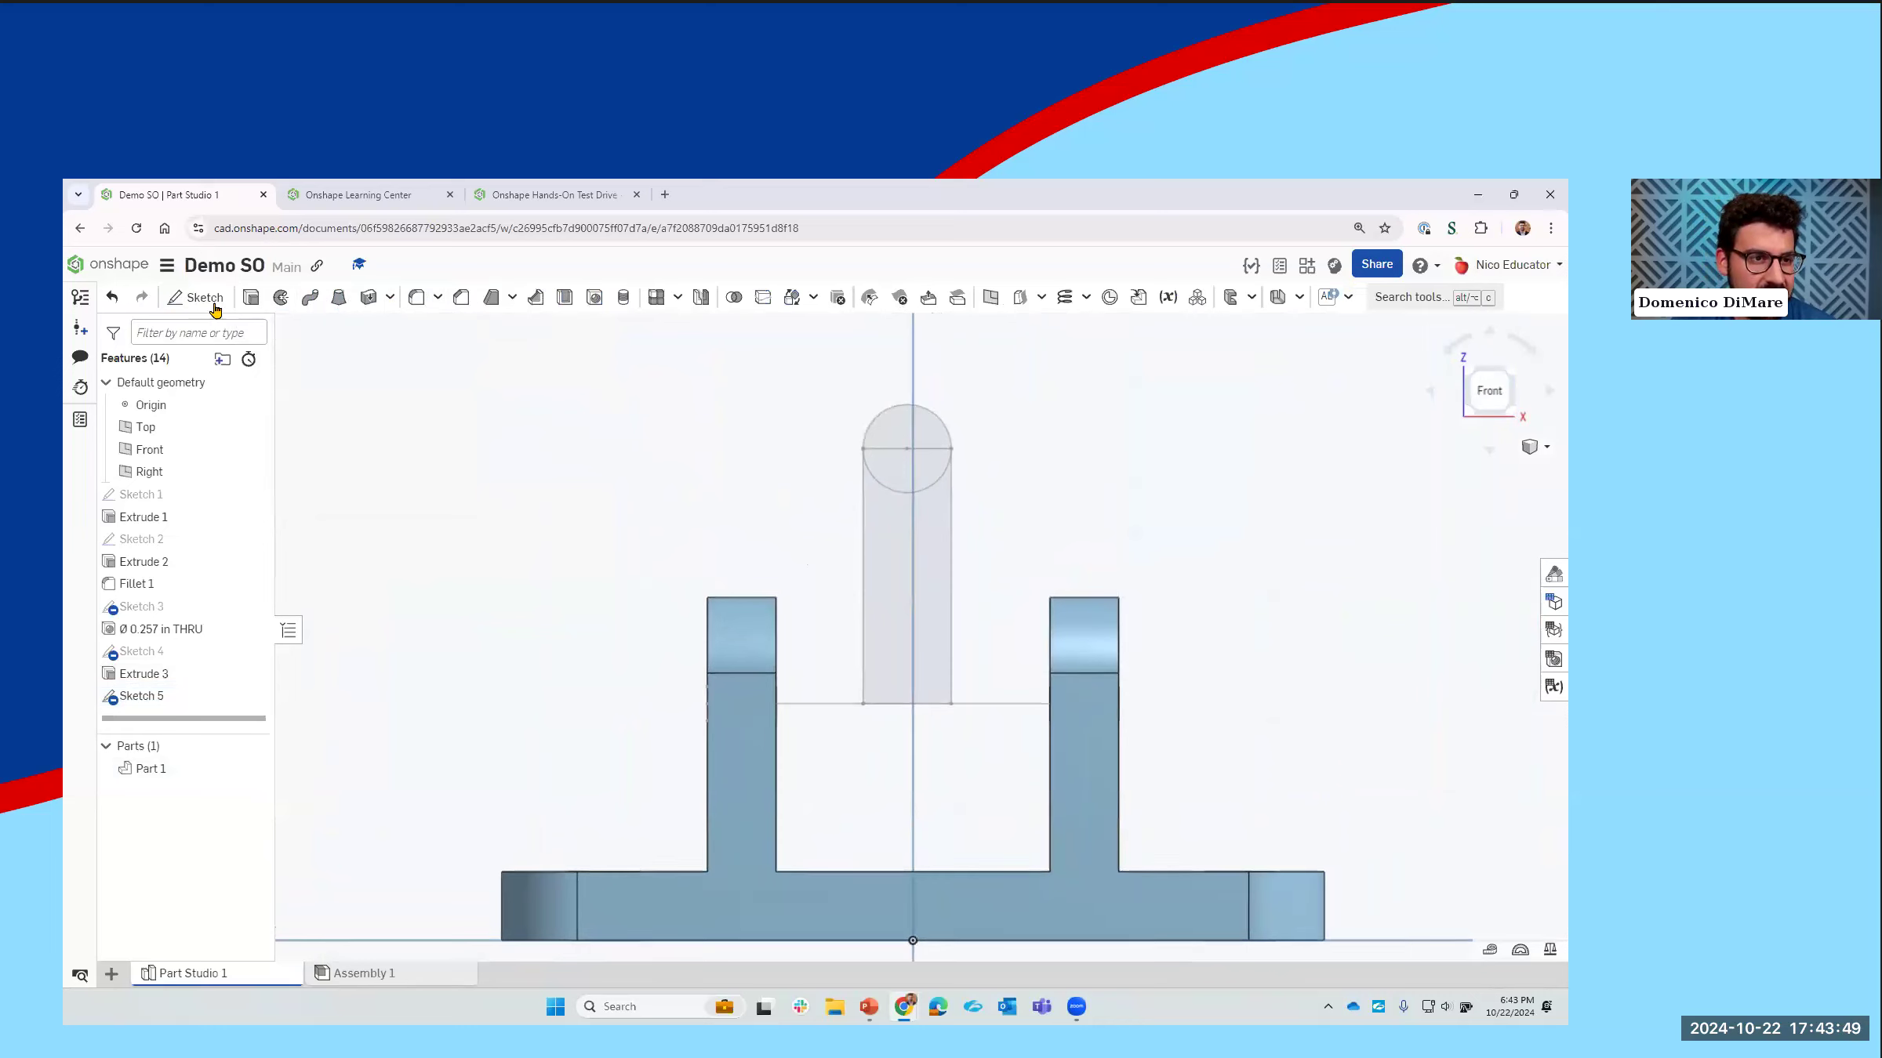
Step: Revolve the rectangle region below the circle fully around the horizontal line as a new solid part
left_click(279, 299)
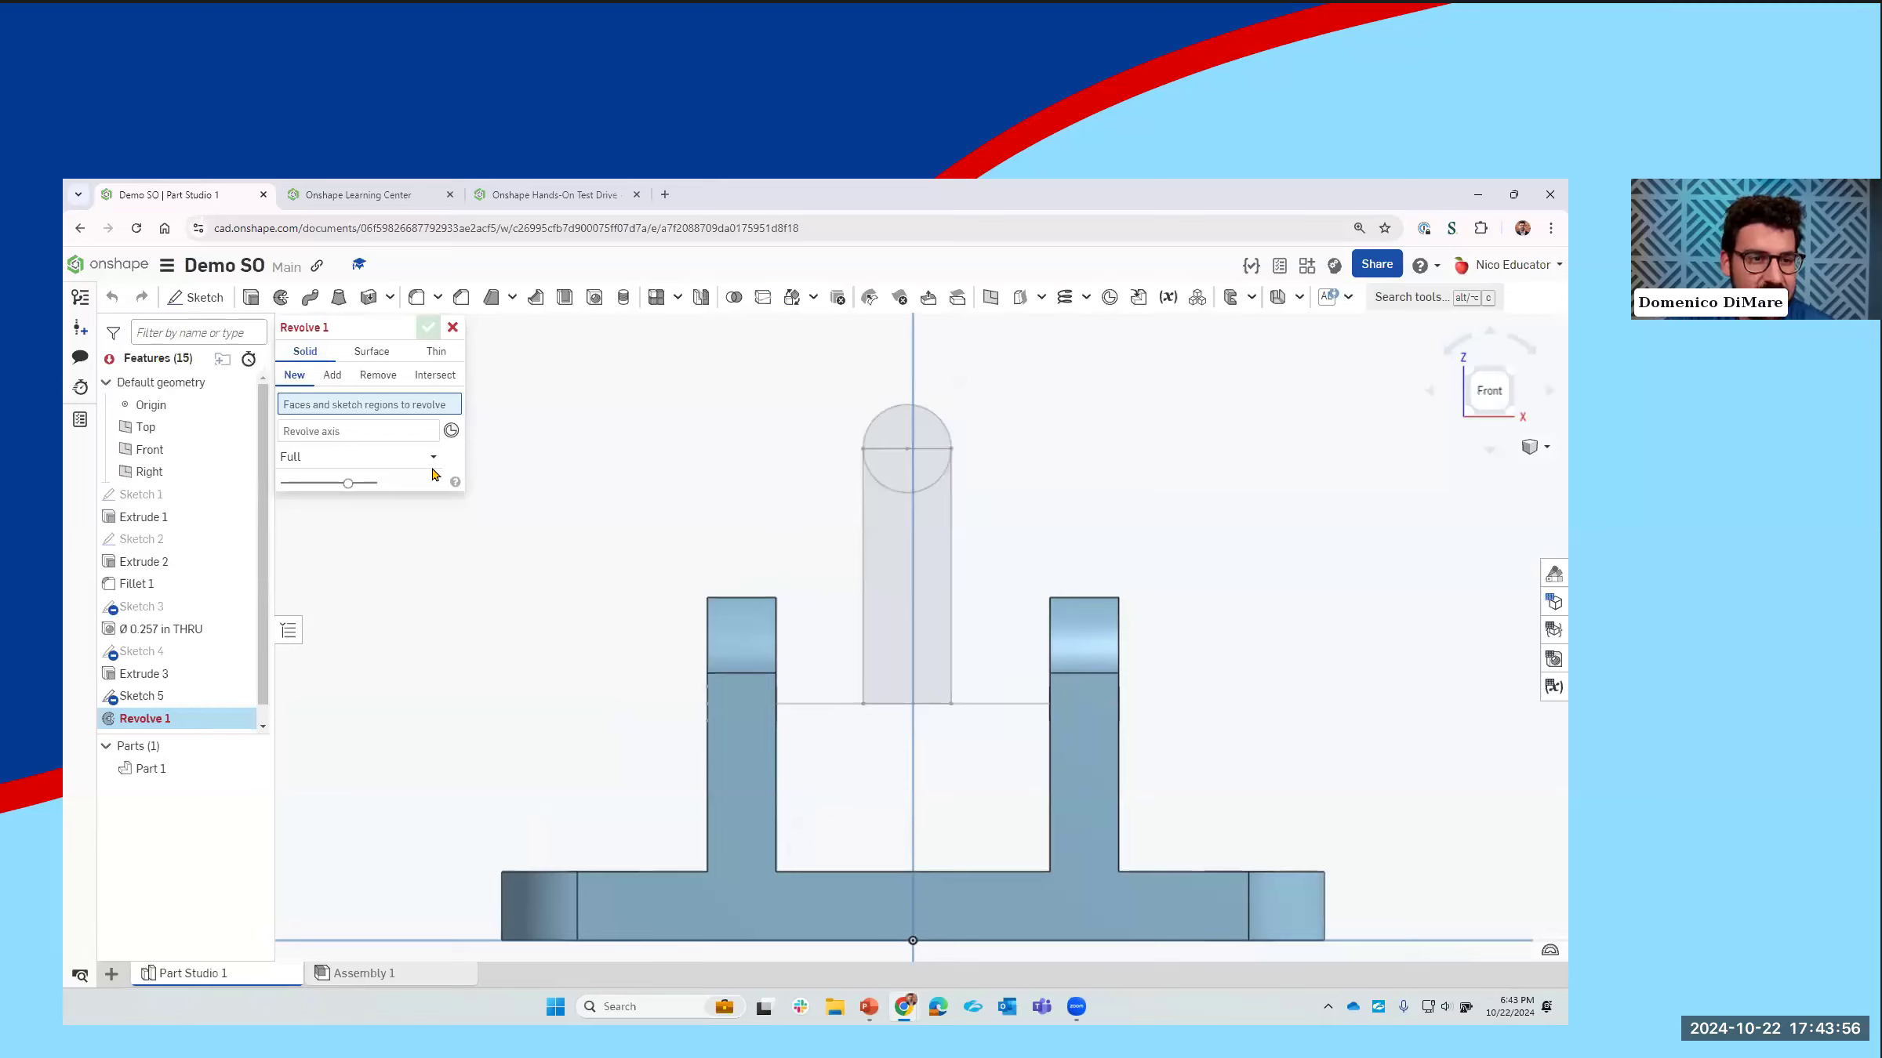
left_click(875, 573)
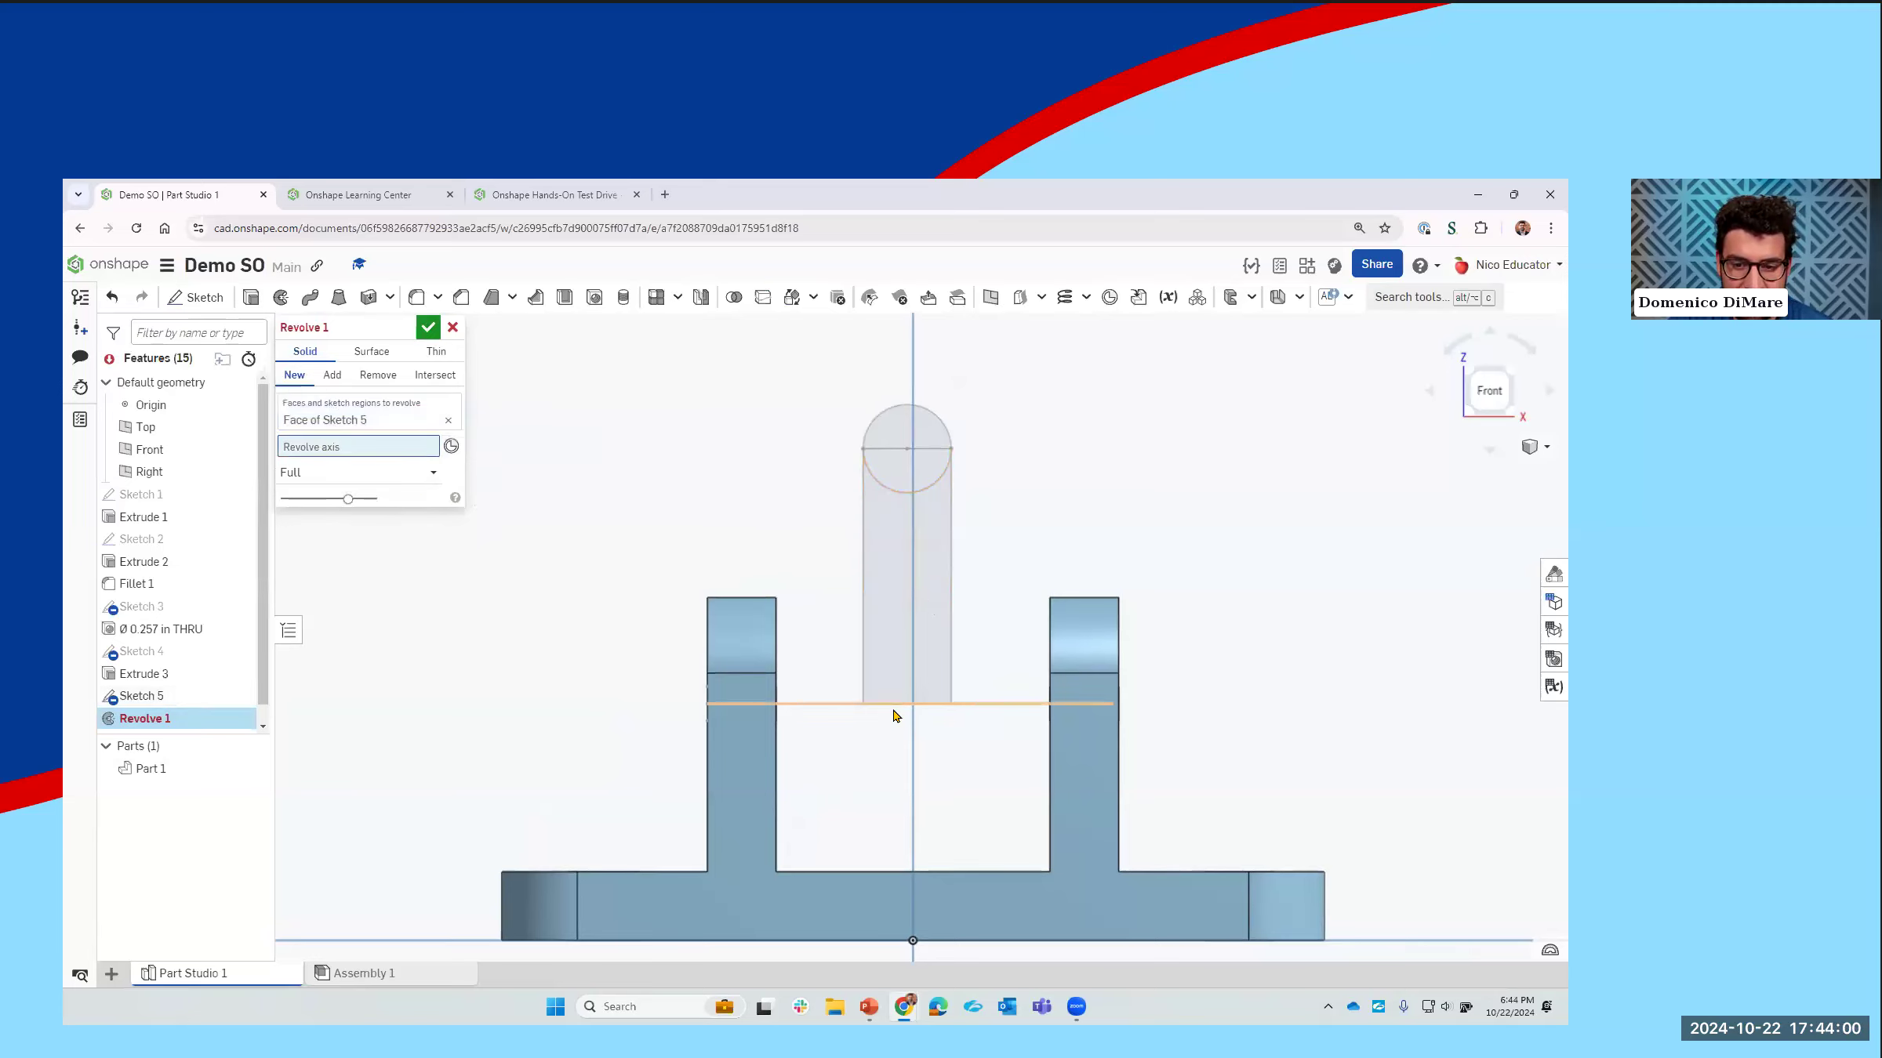
left_click(823, 719)
mouse_move(823, 720)
right_mouse_down()
mouse_move(806, 670)
mouse_move(894, 717)
right_mouse_up()
left_click(294, 377)
right_click_drag(1101, 789, 959, 757)
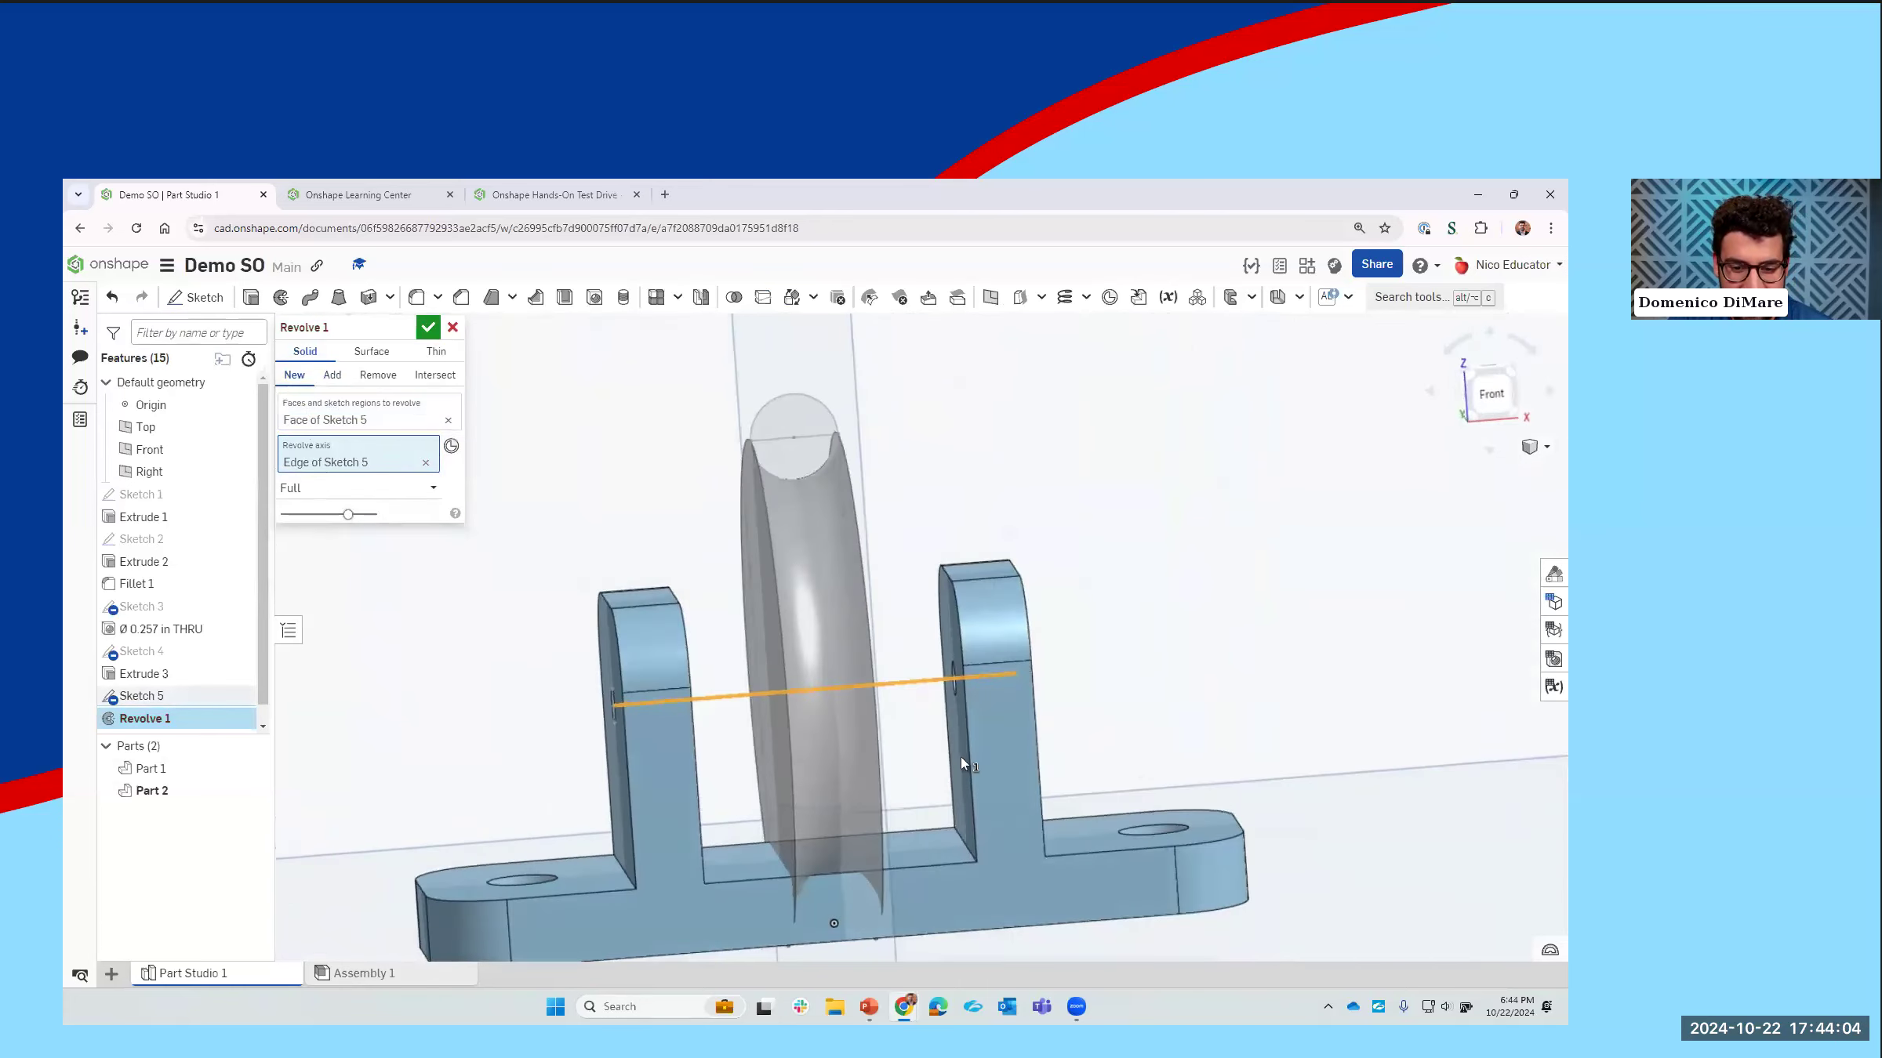
left_click(423, 333)
Step: Reopen the revolve's sketch for editing and dimension the rectangle's height to 0.5 in
right_click_drag(592, 558, 382, 613)
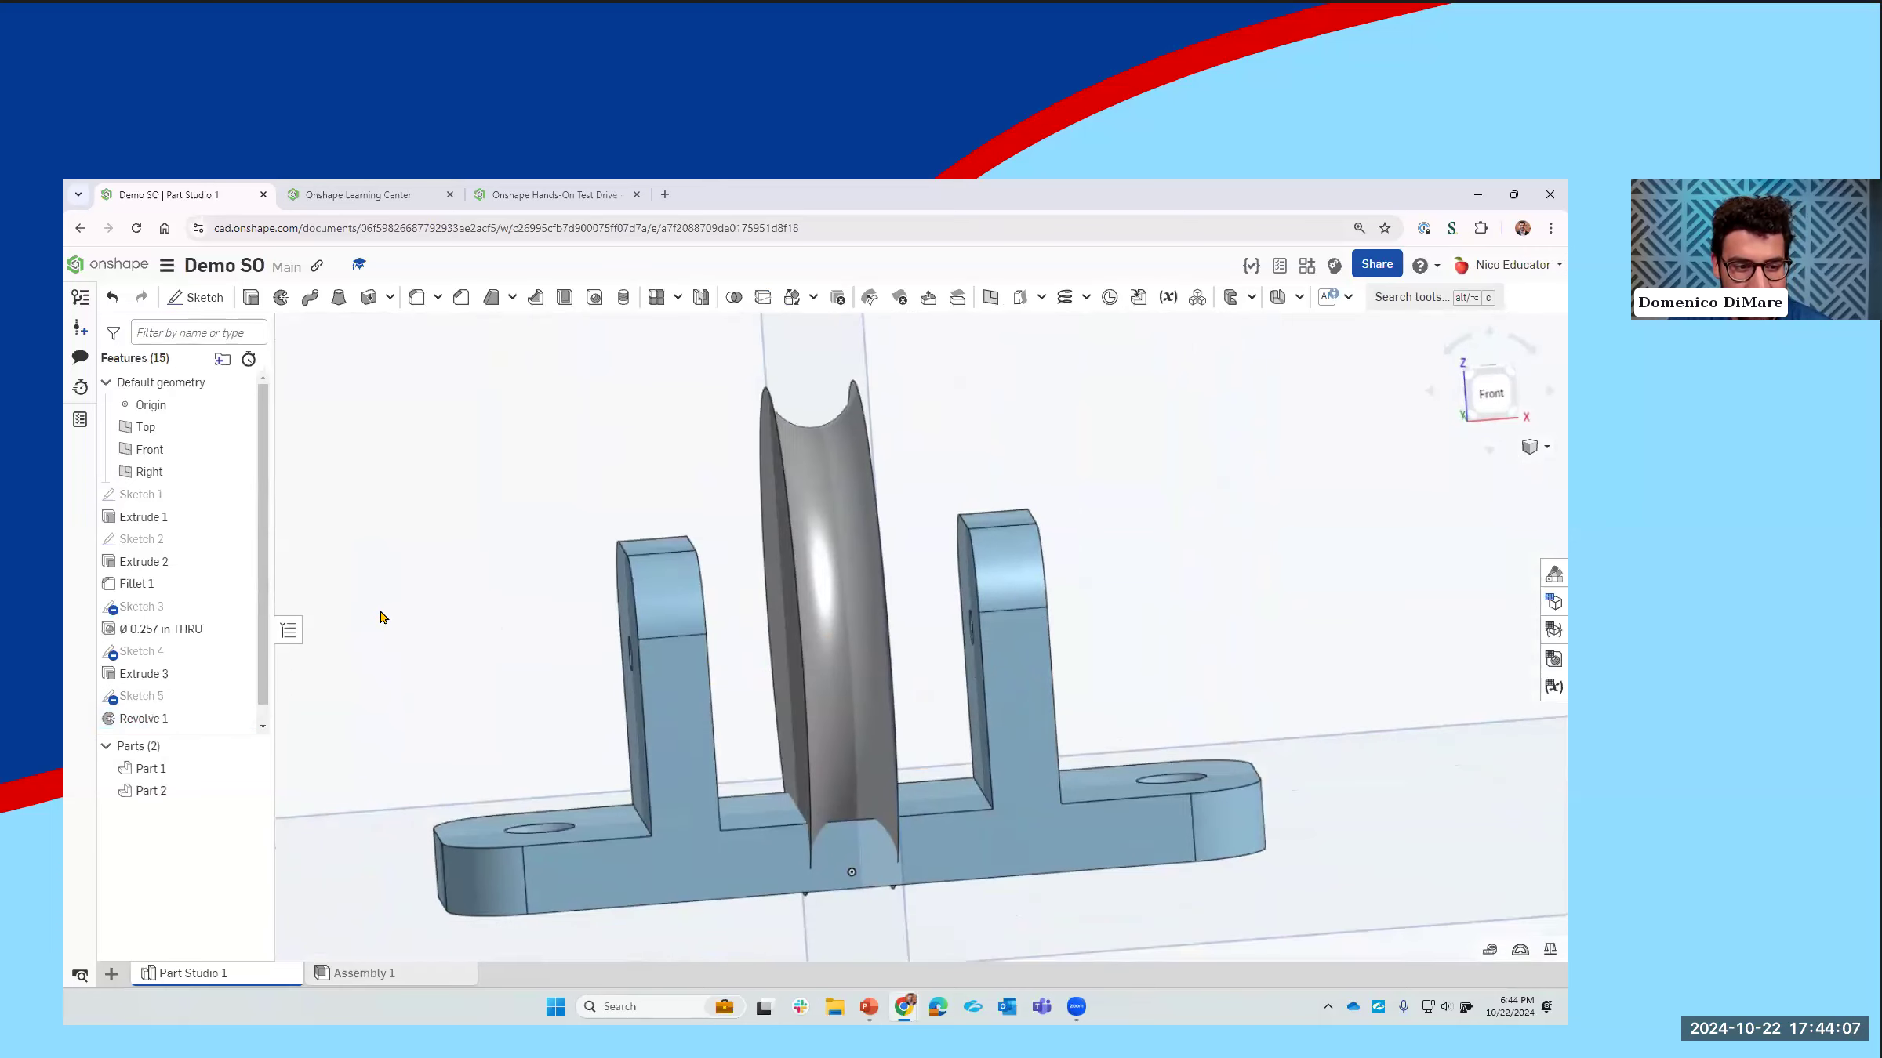
double_click(156, 688)
middle_click_drag(906, 487, 882, 533)
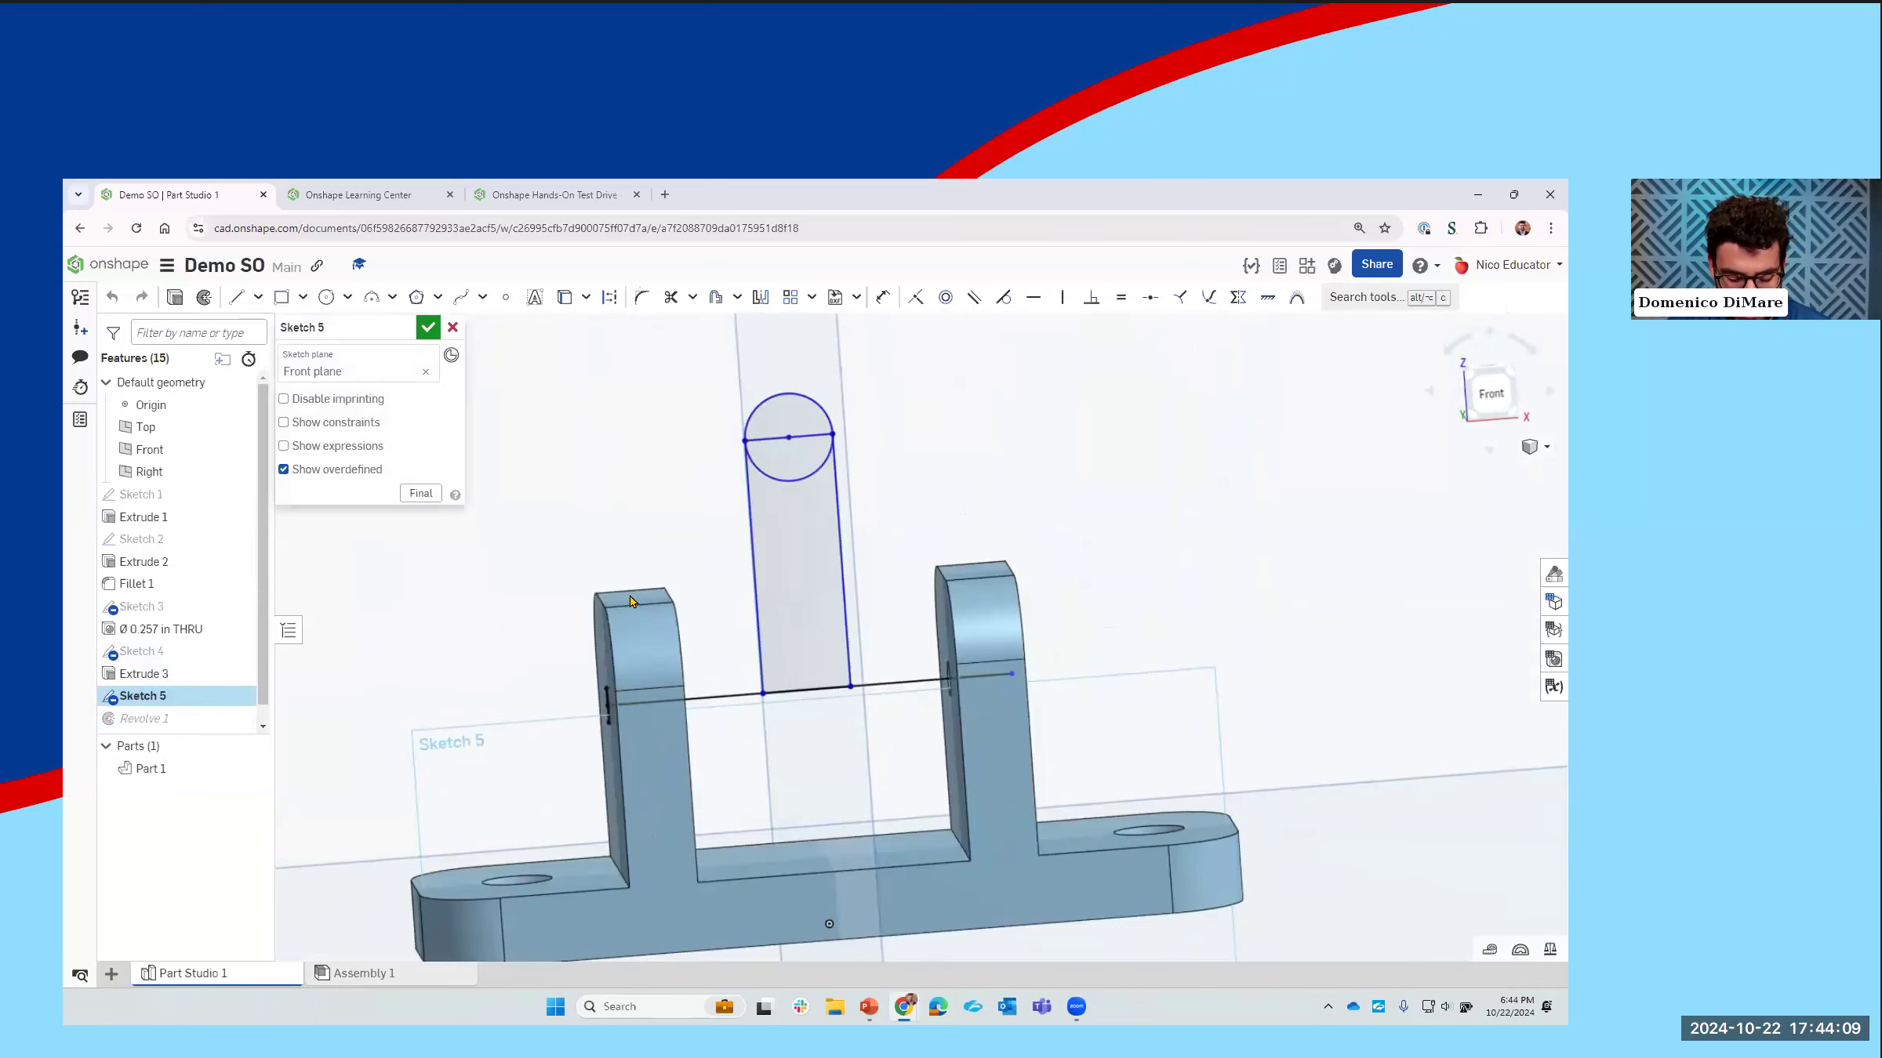
left_click(833, 538)
left_click(889, 549)
type("0.5")
key("Return")
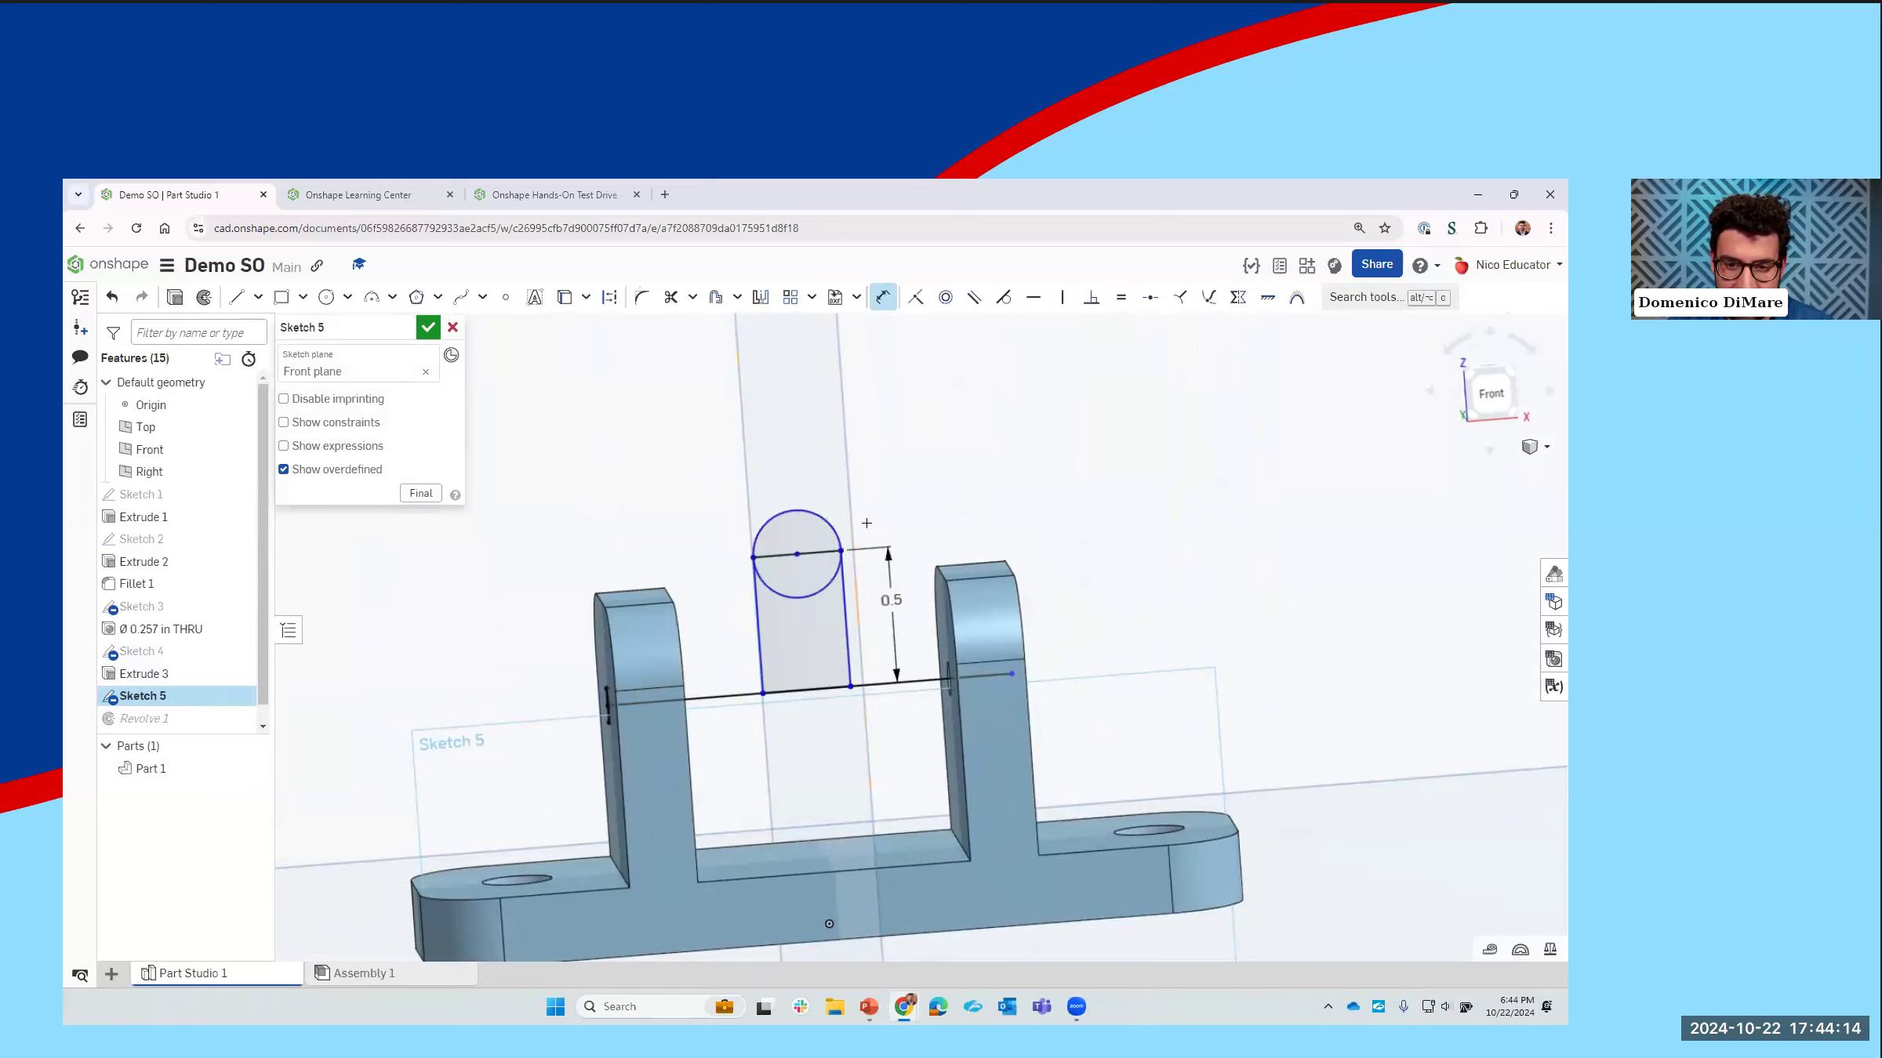
Step: Dimension the rectangle's width to 0.325 in and accept the sketch changes
left_click(765, 676)
left_click(850, 678)
left_click(812, 760)
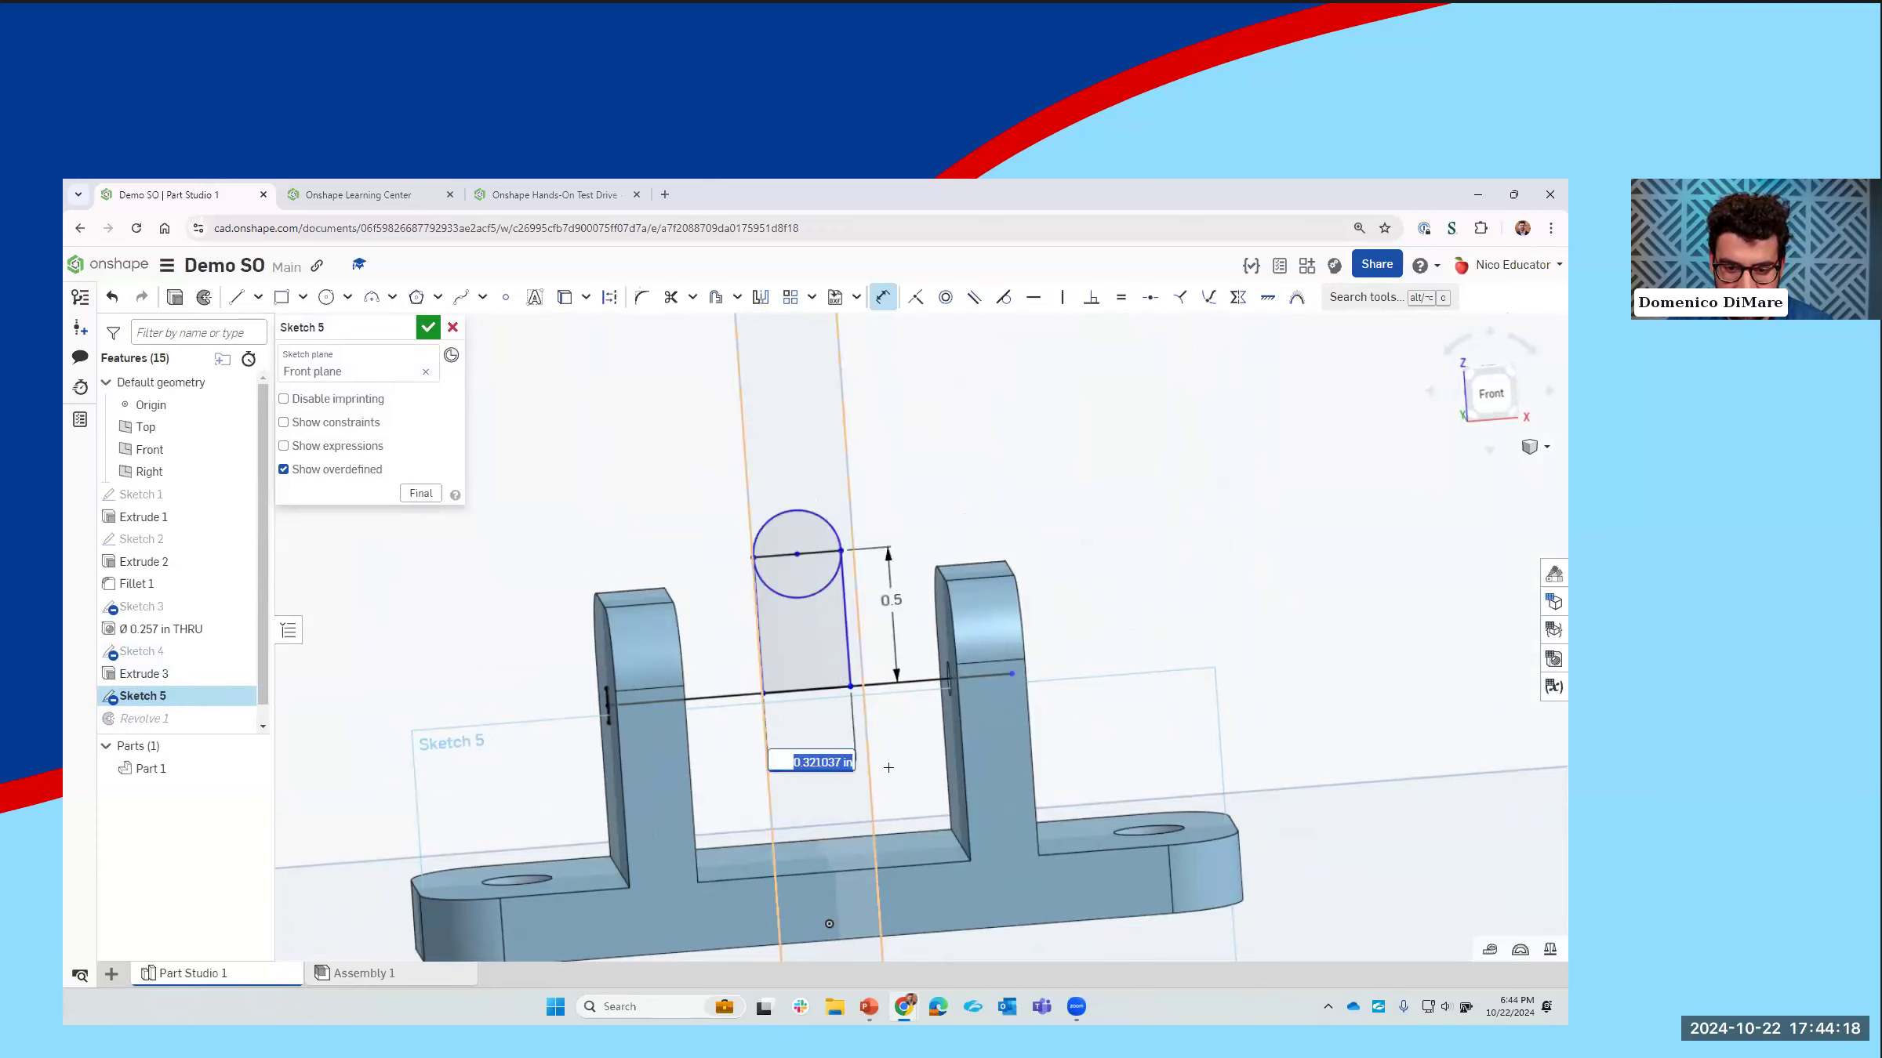
type("0.325")
key("Return")
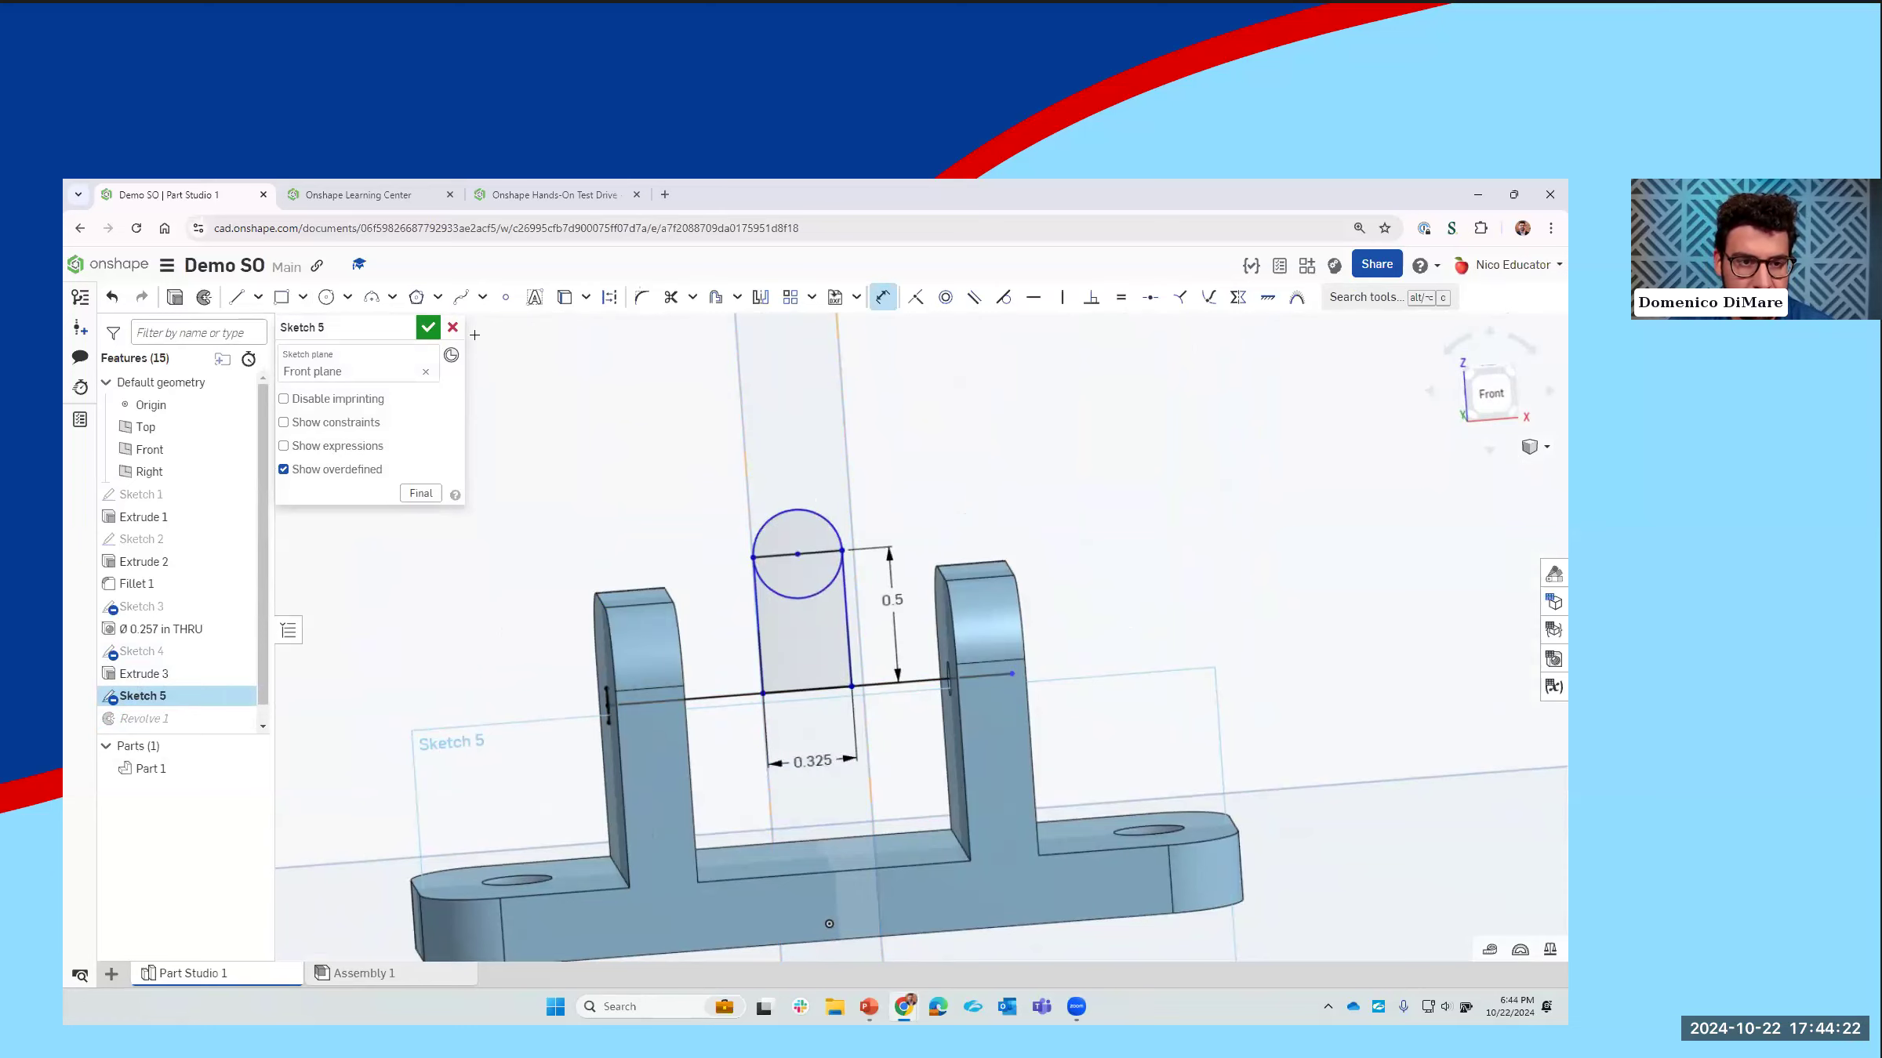
left_click(428, 328)
mouse_move(959, 662)
right_mouse_down()
mouse_move(932, 650)
mouse_move(1008, 651)
mouse_move(839, 702)
right_mouse_up()
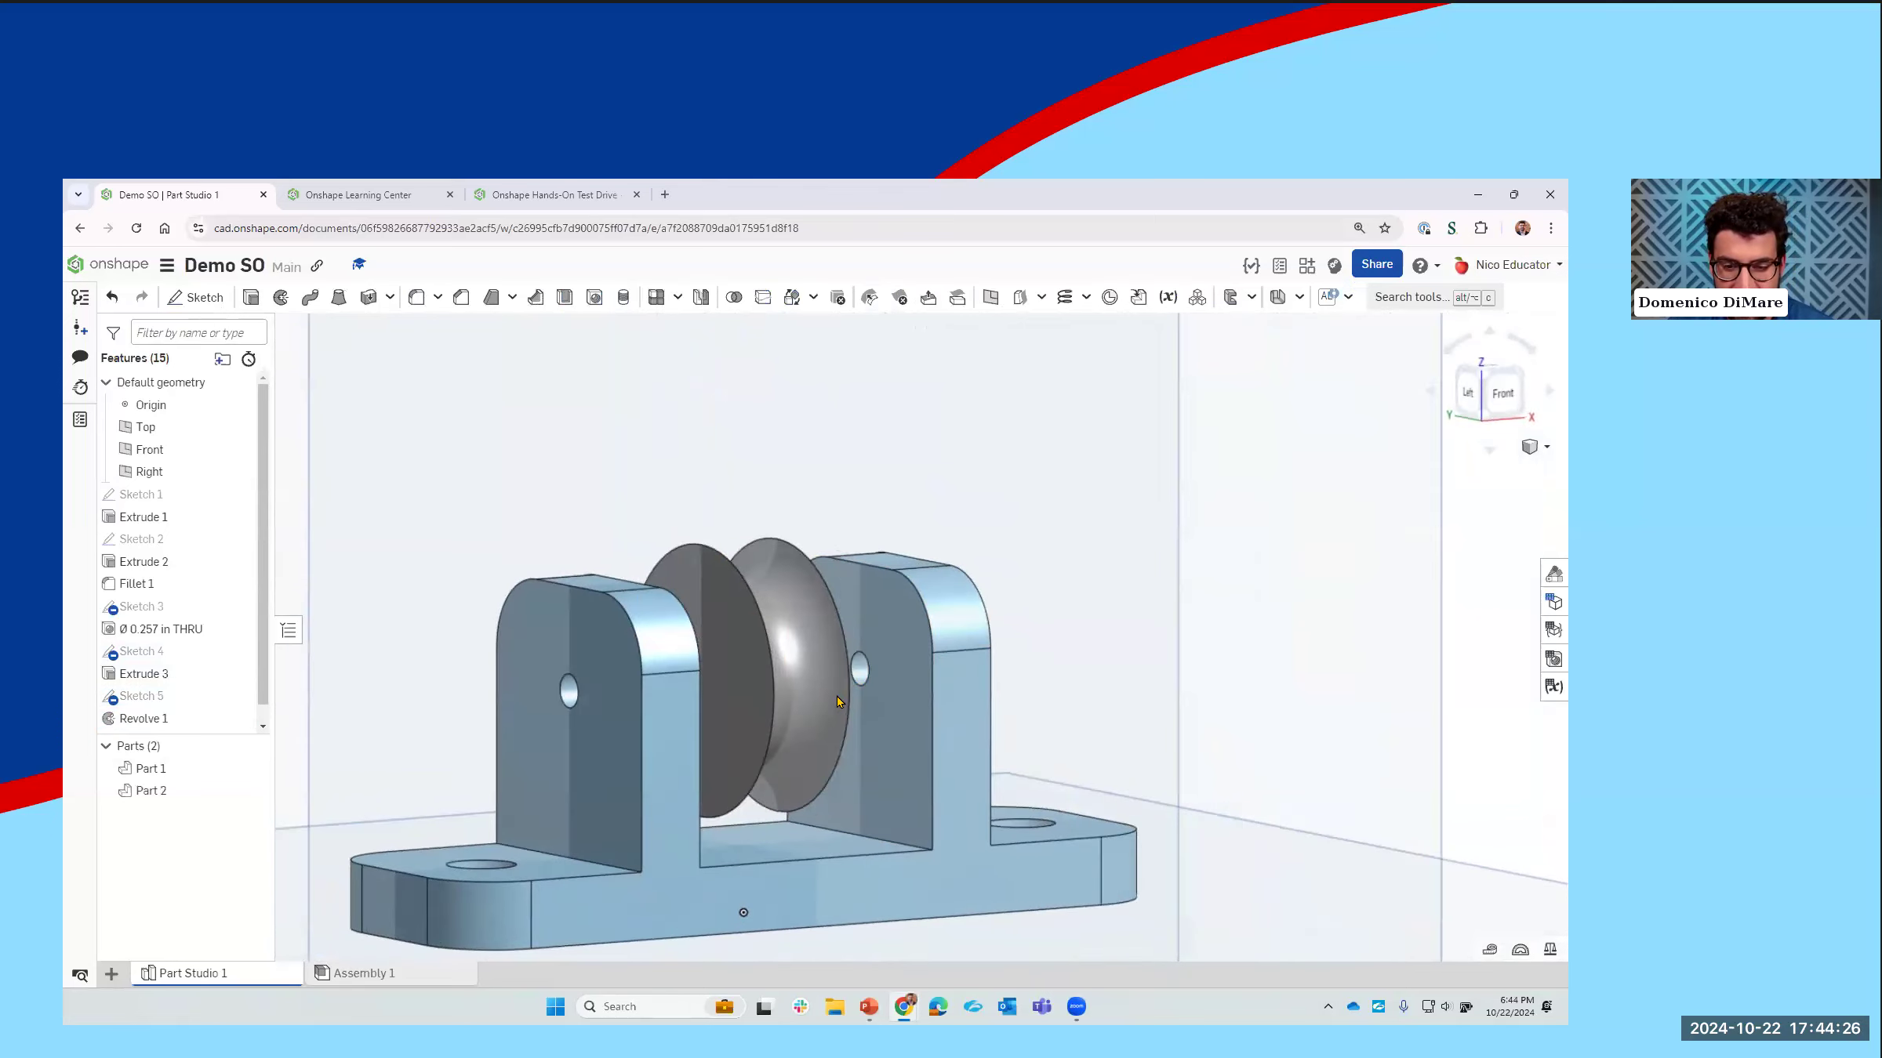
middle_click_drag(871, 820, 896, 740)
scroll(897, 739, "down", 1)
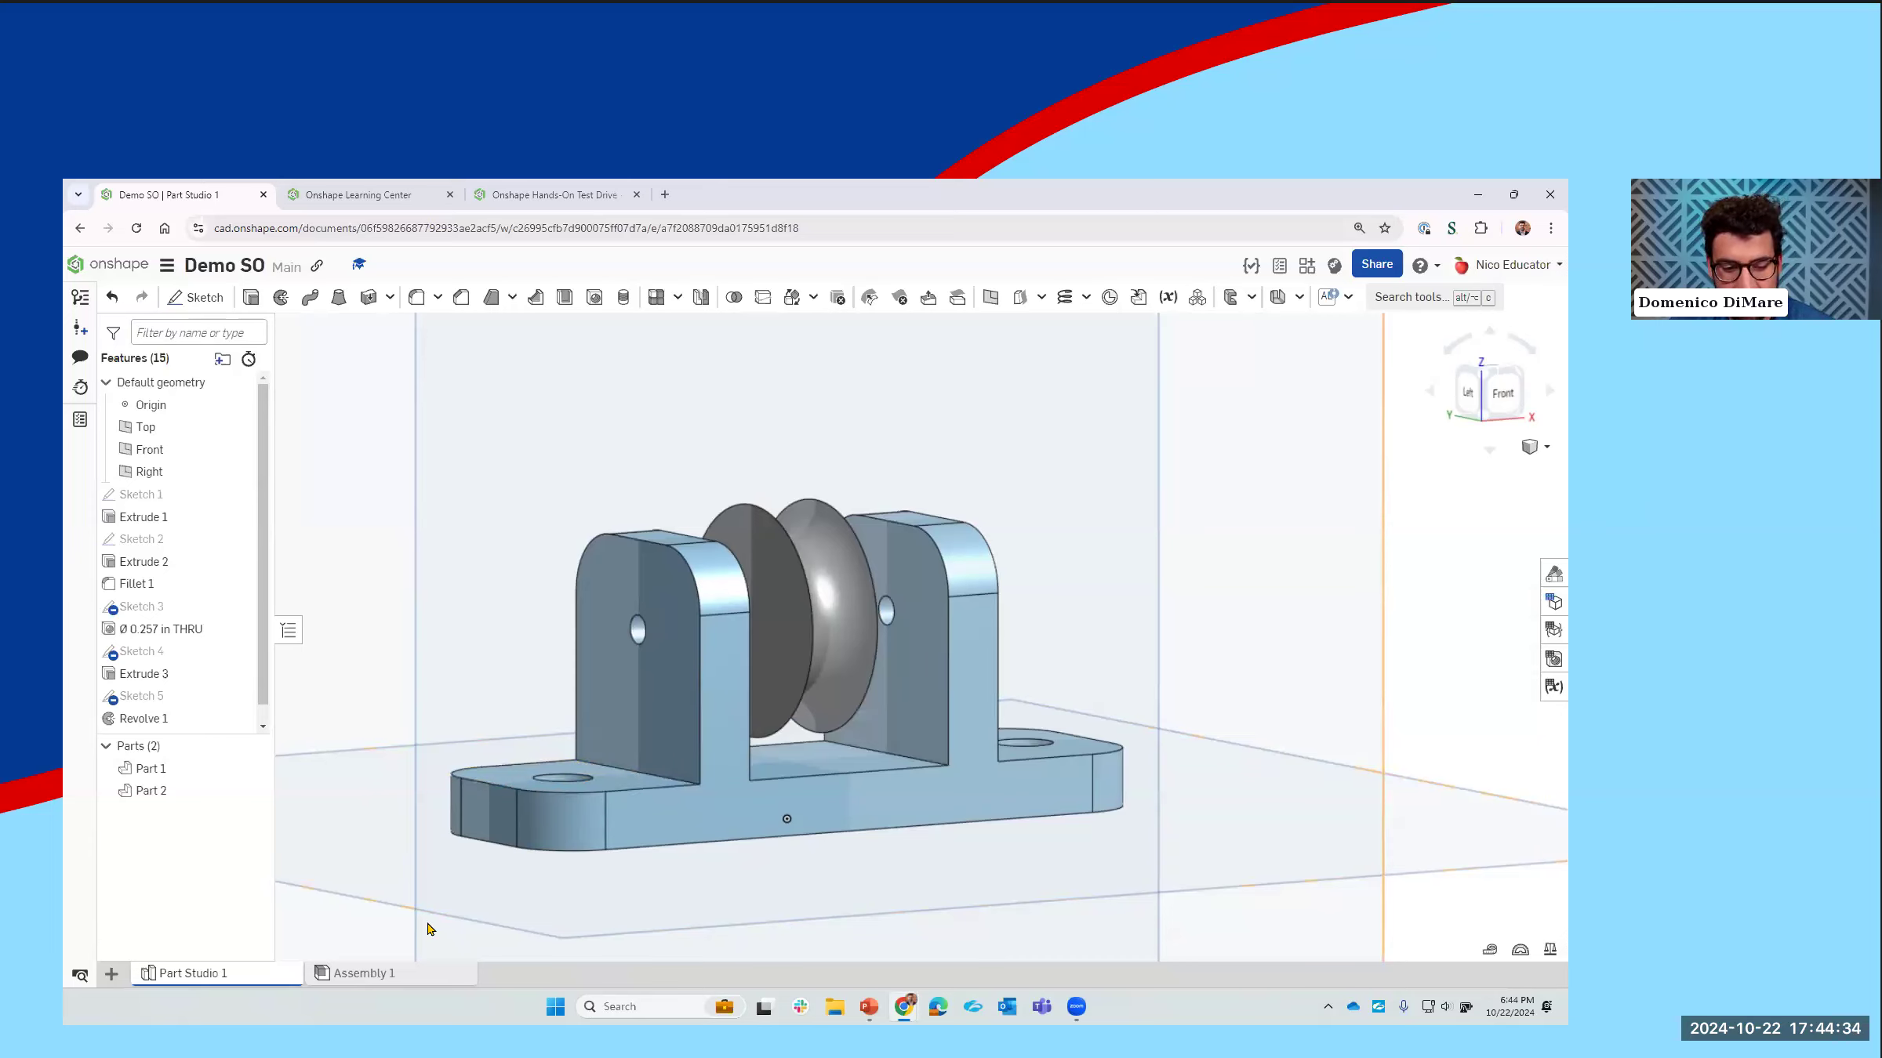
Step: Share the document with the collaborator's e-mail address under Can edit permission and close the share settings
mouse_move(406, 975)
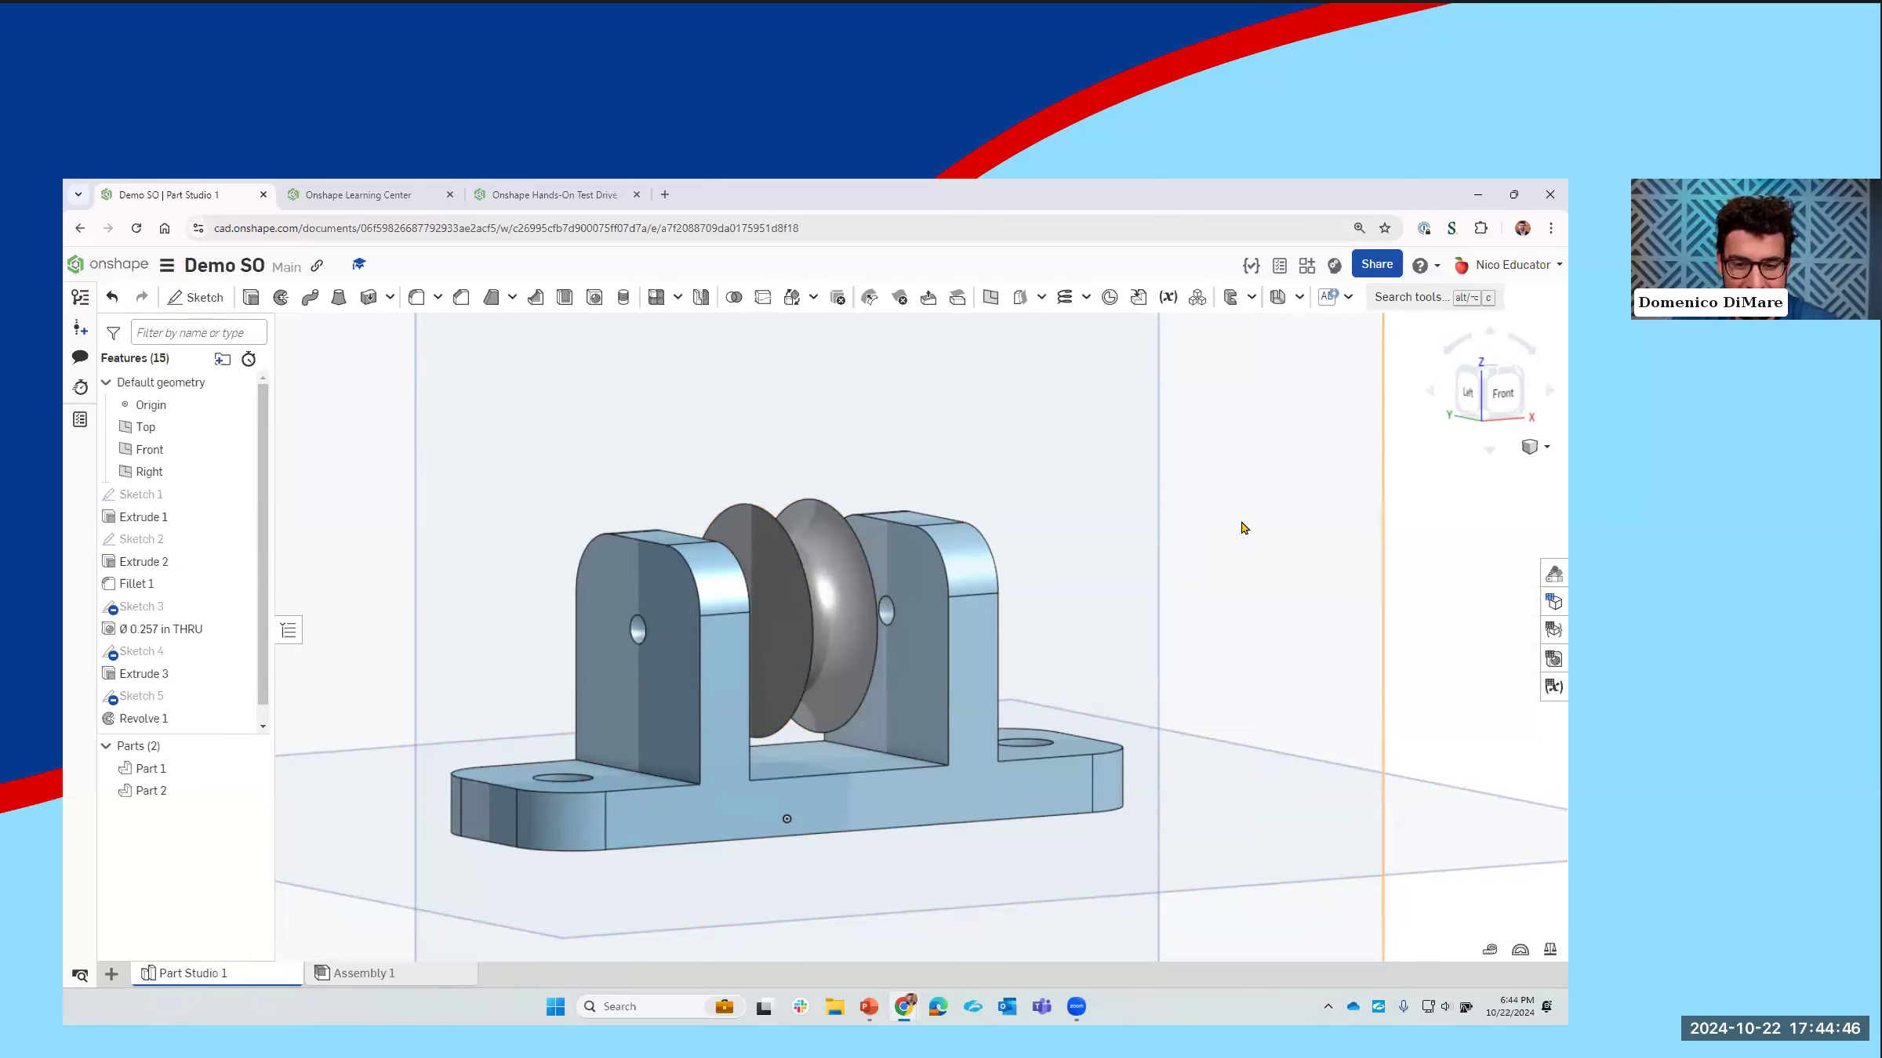
left_click(1376, 270)
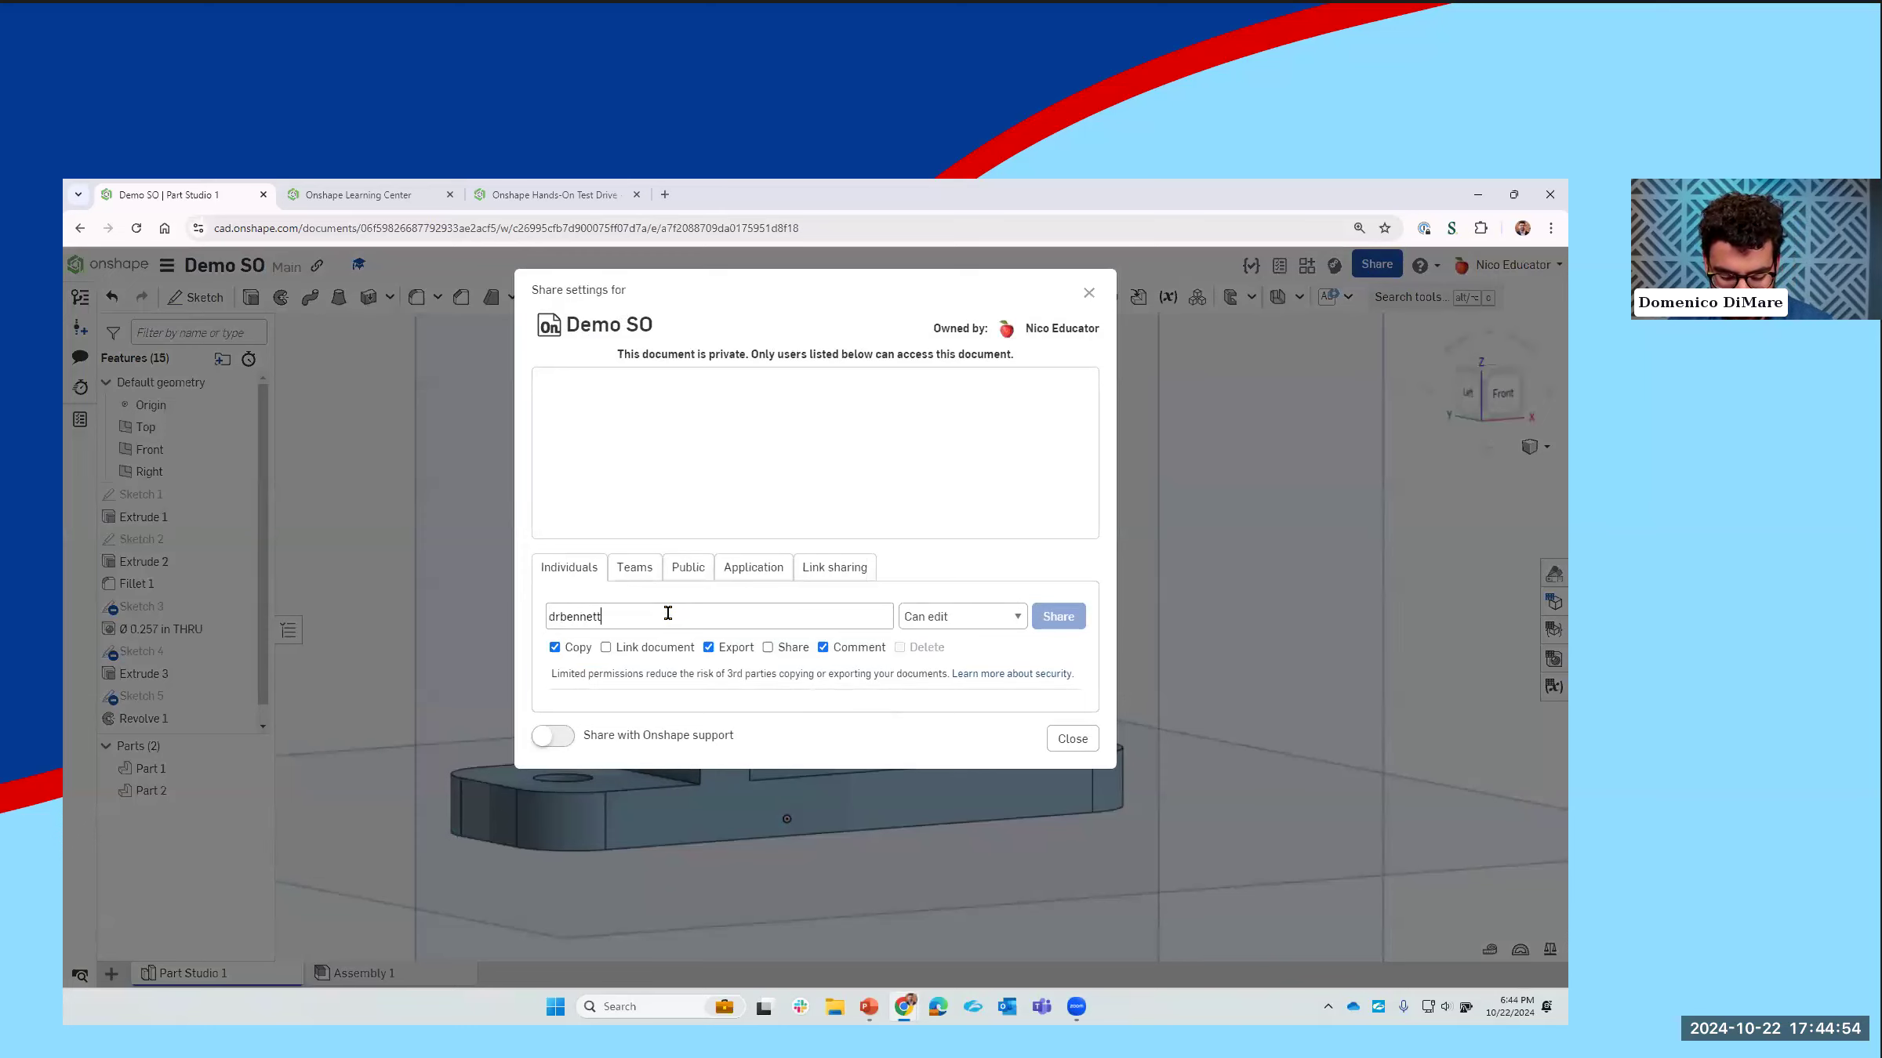
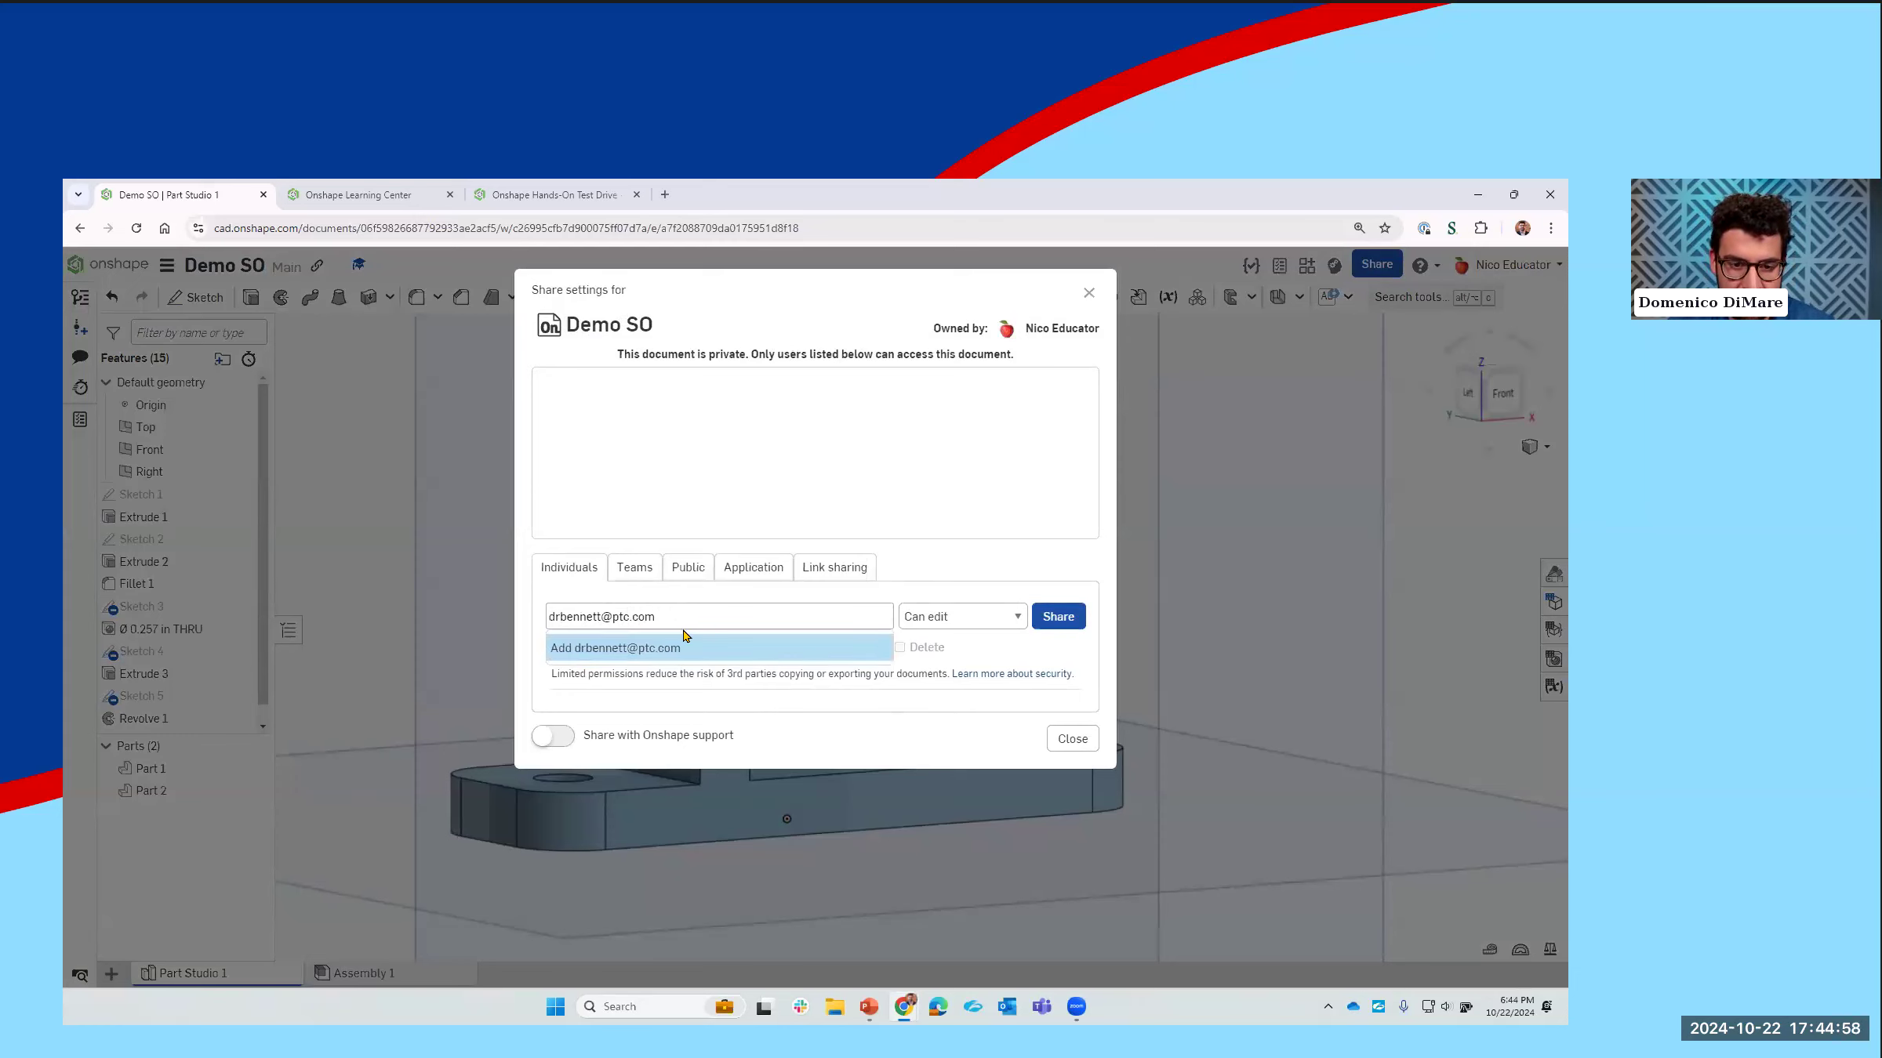
left_click(694, 647)
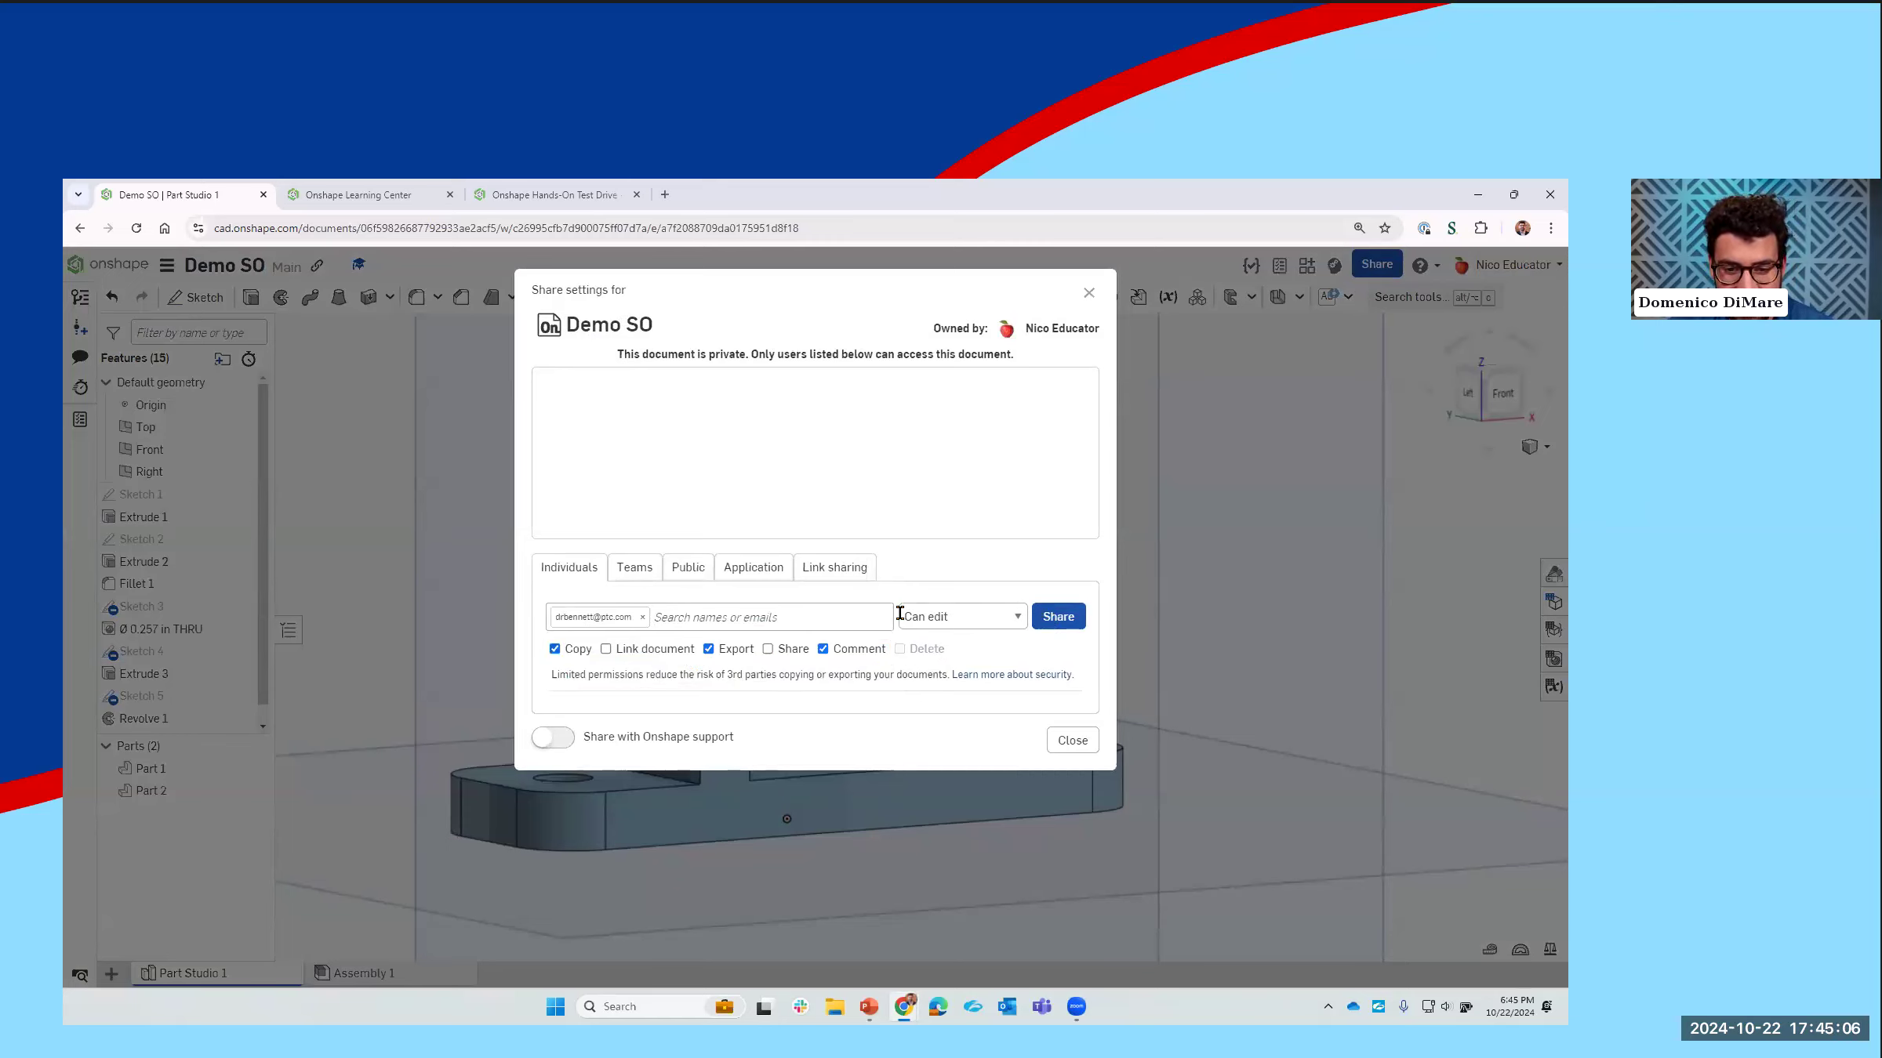
left_click(1058, 616)
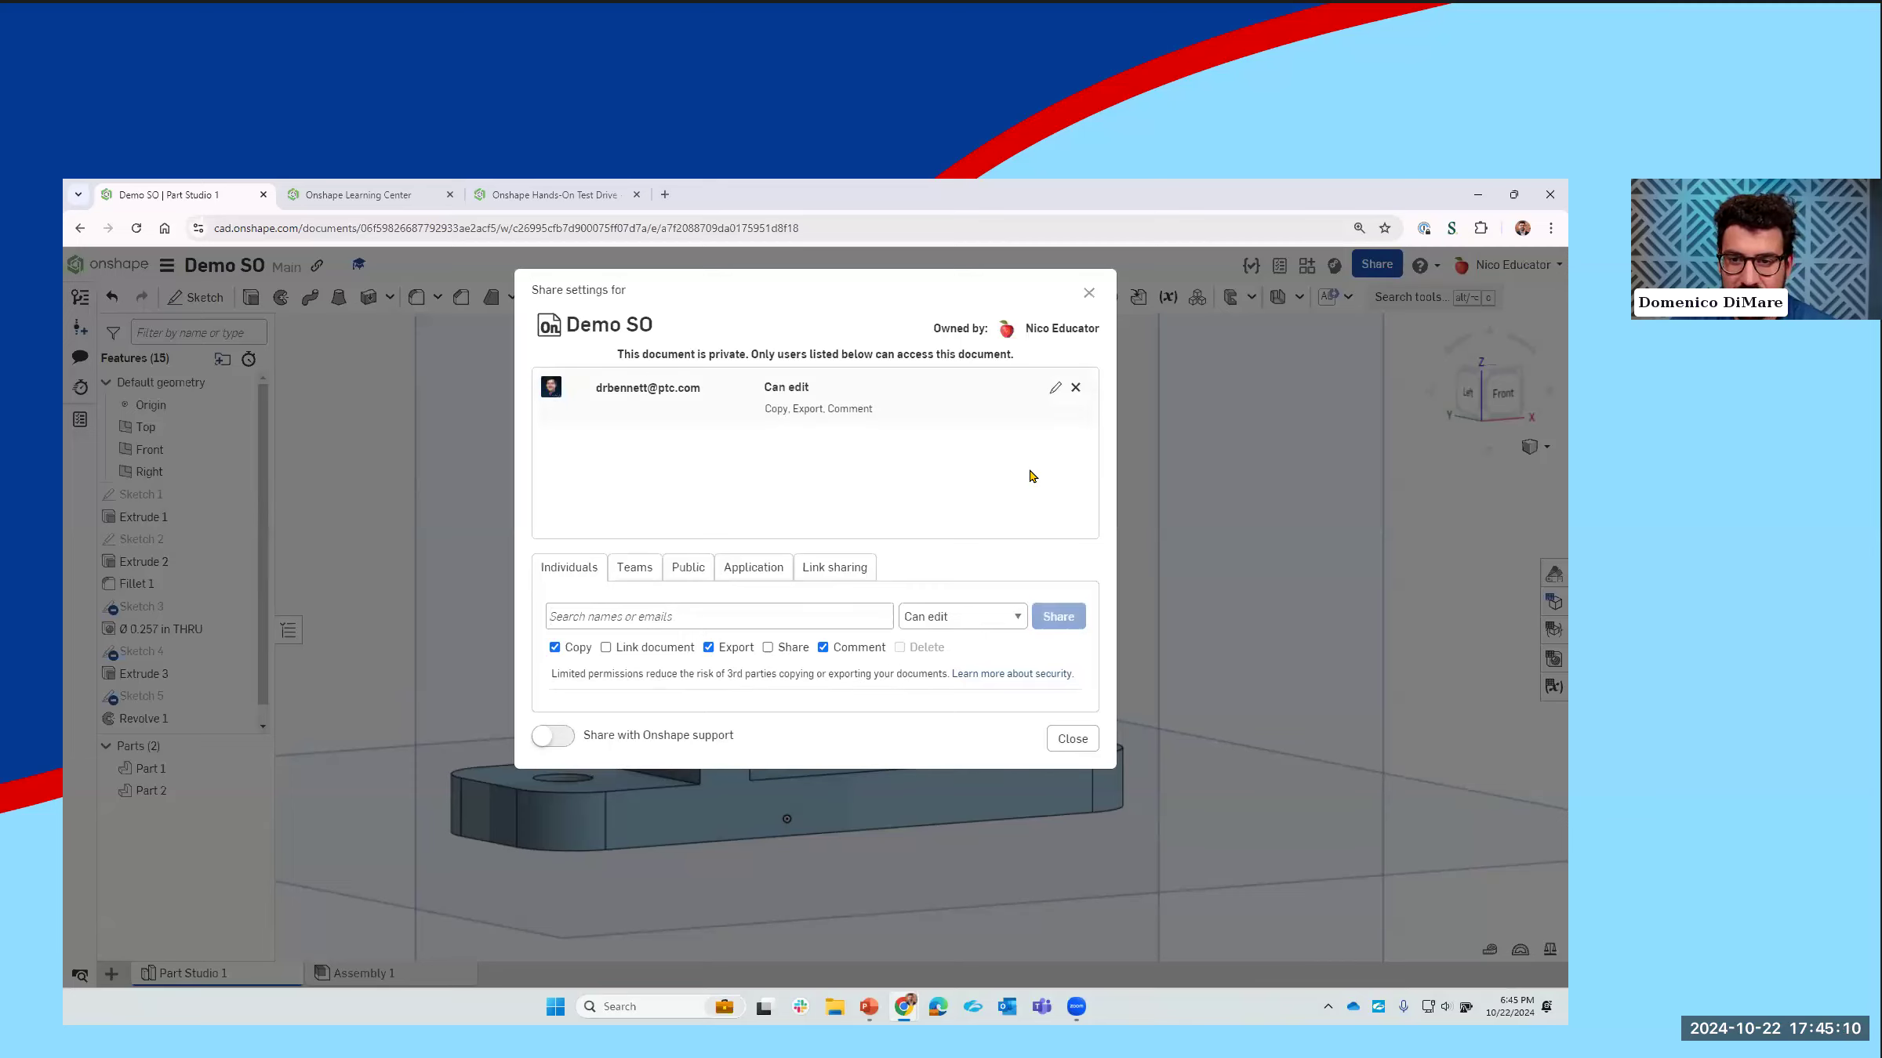
left_click(1089, 297)
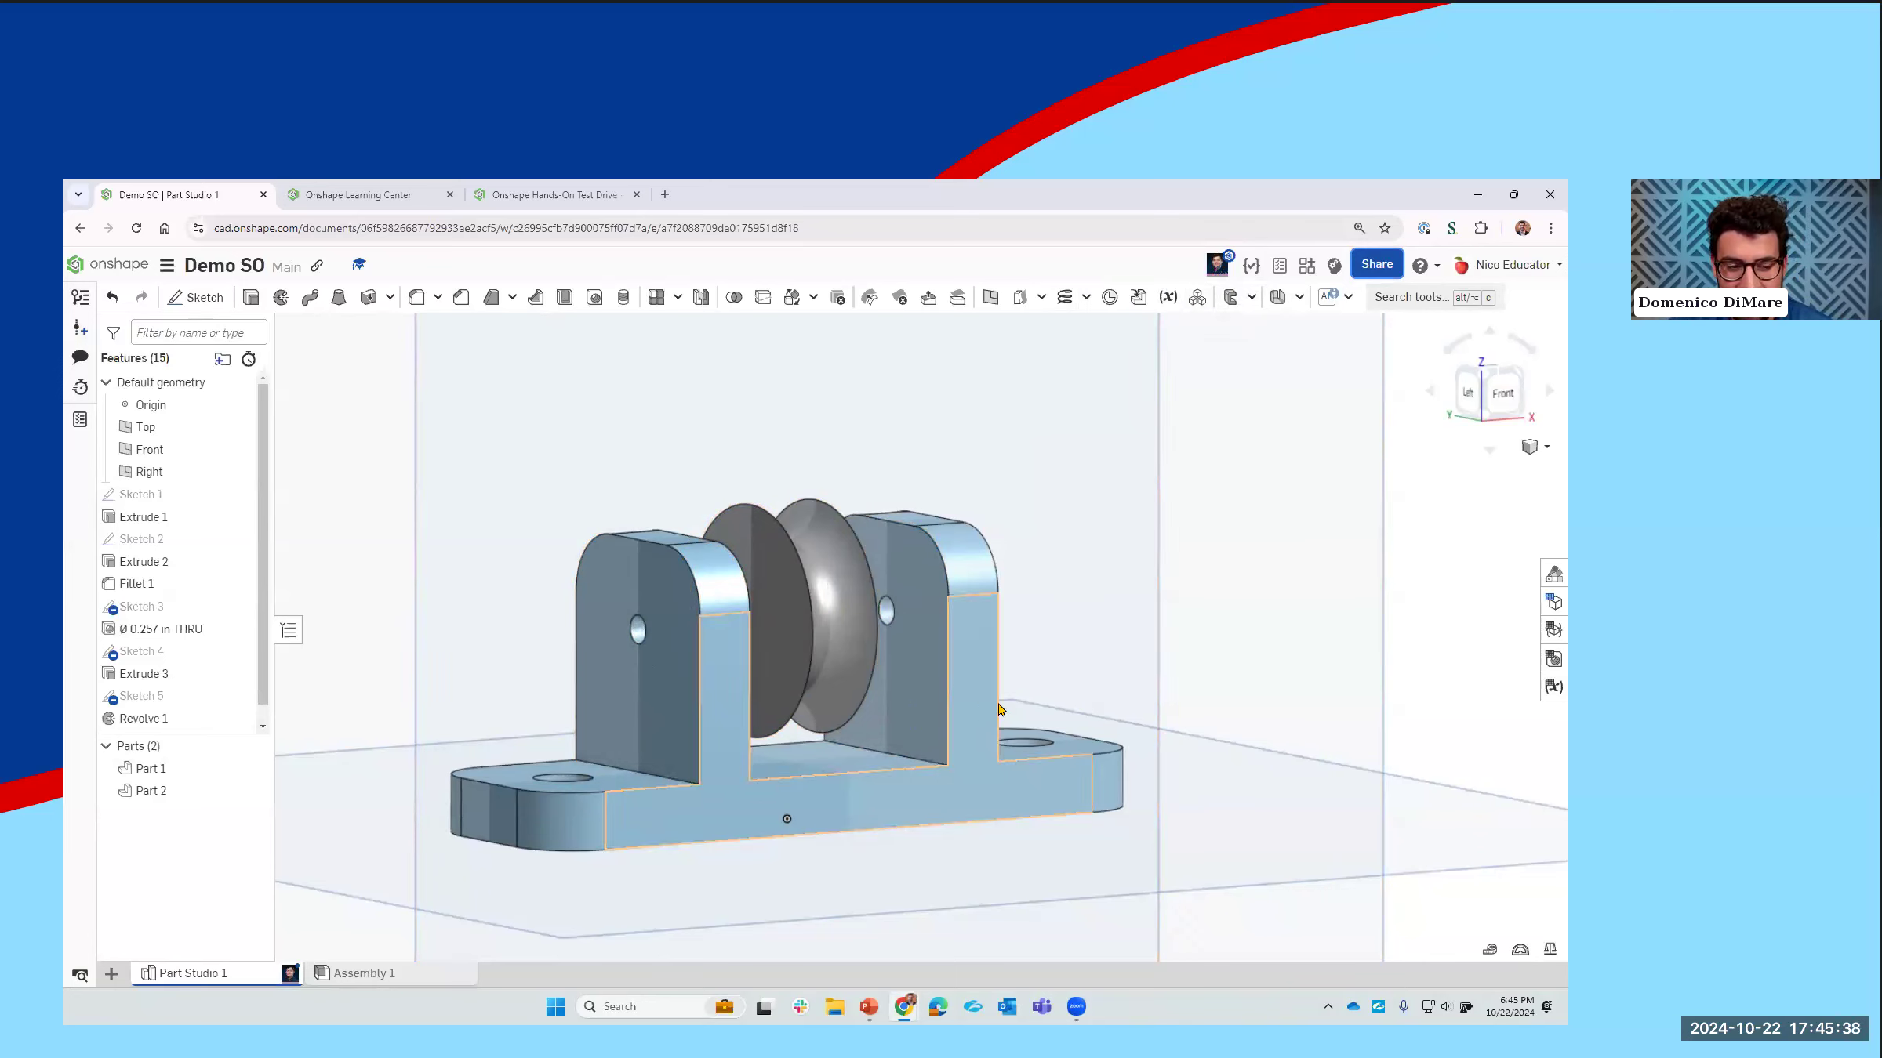
Step: Follow the collaborator's view of the document, and leave follow mode in the Launching Frame part studio
left_click(1218, 267)
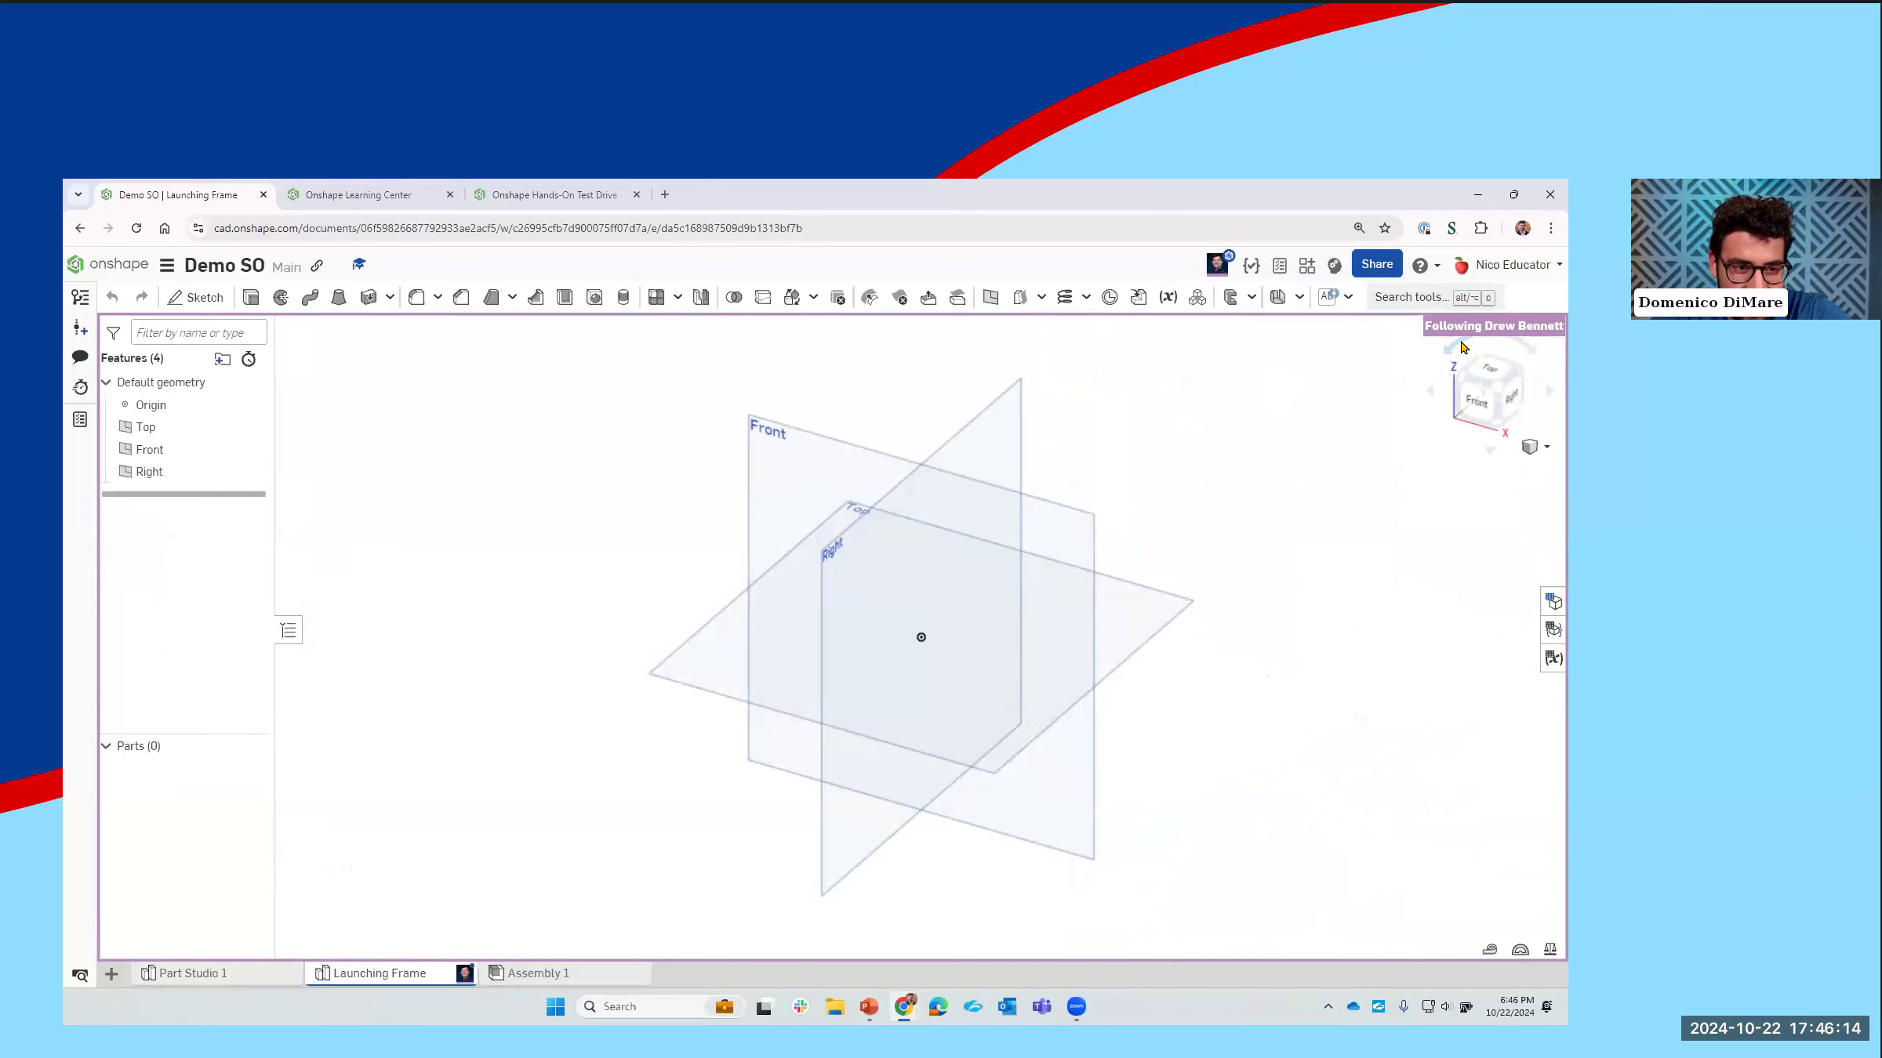
right_click_drag(1237, 459, 1236, 440)
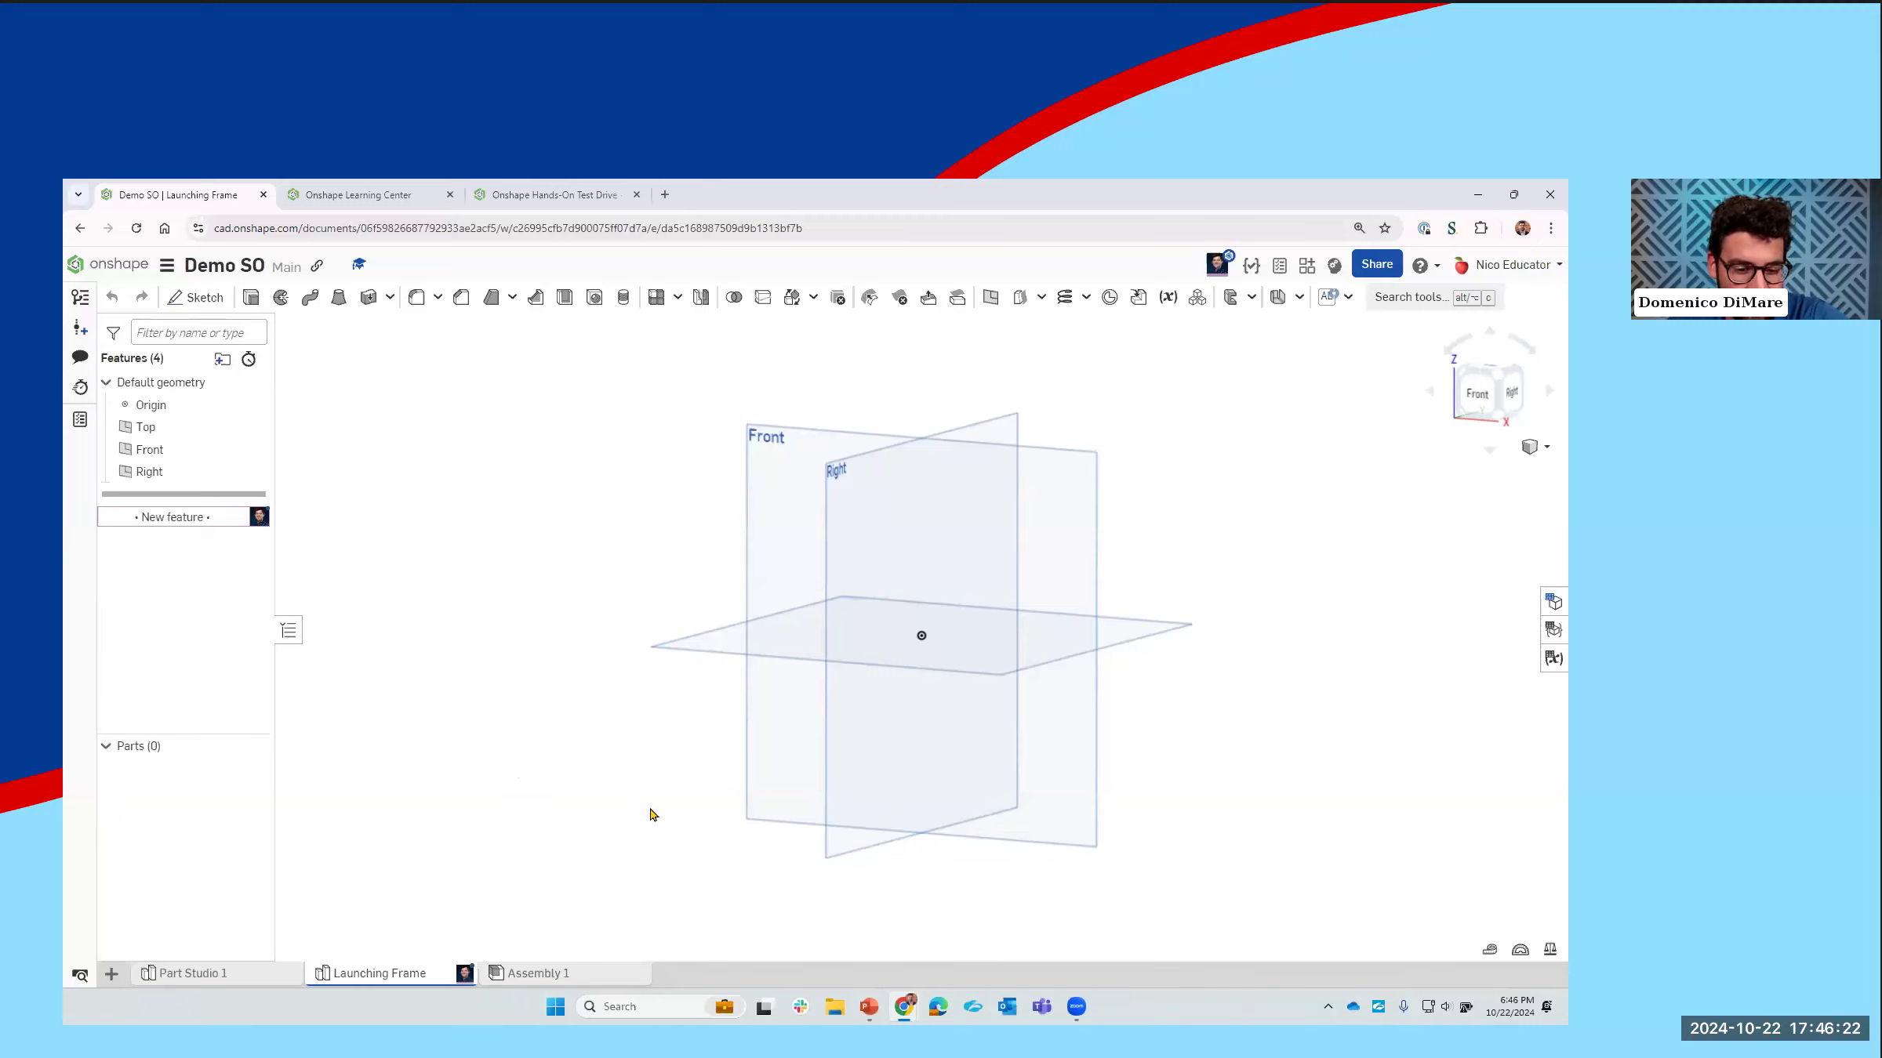
Step: Rename the Part Studio 1 tab as "Pulley"
mouse_move(574, 972)
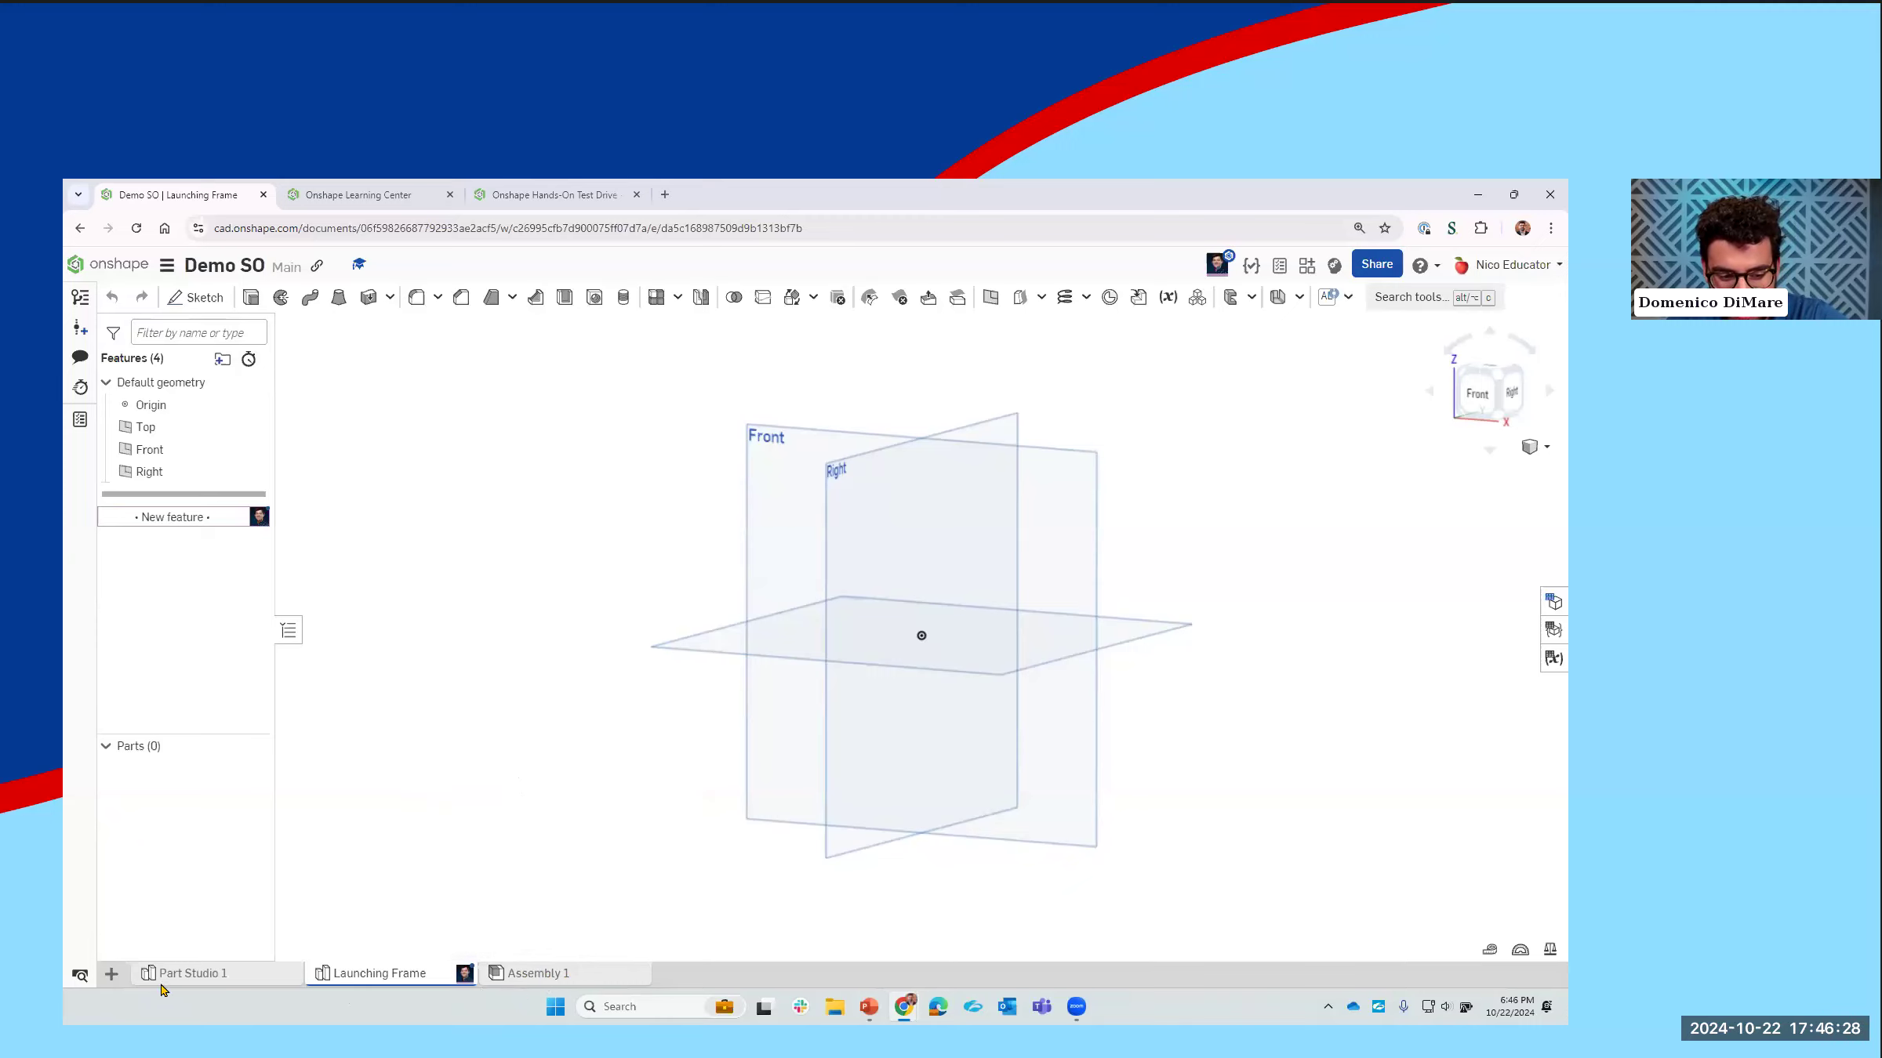
right_click(195, 976)
left_click(265, 817)
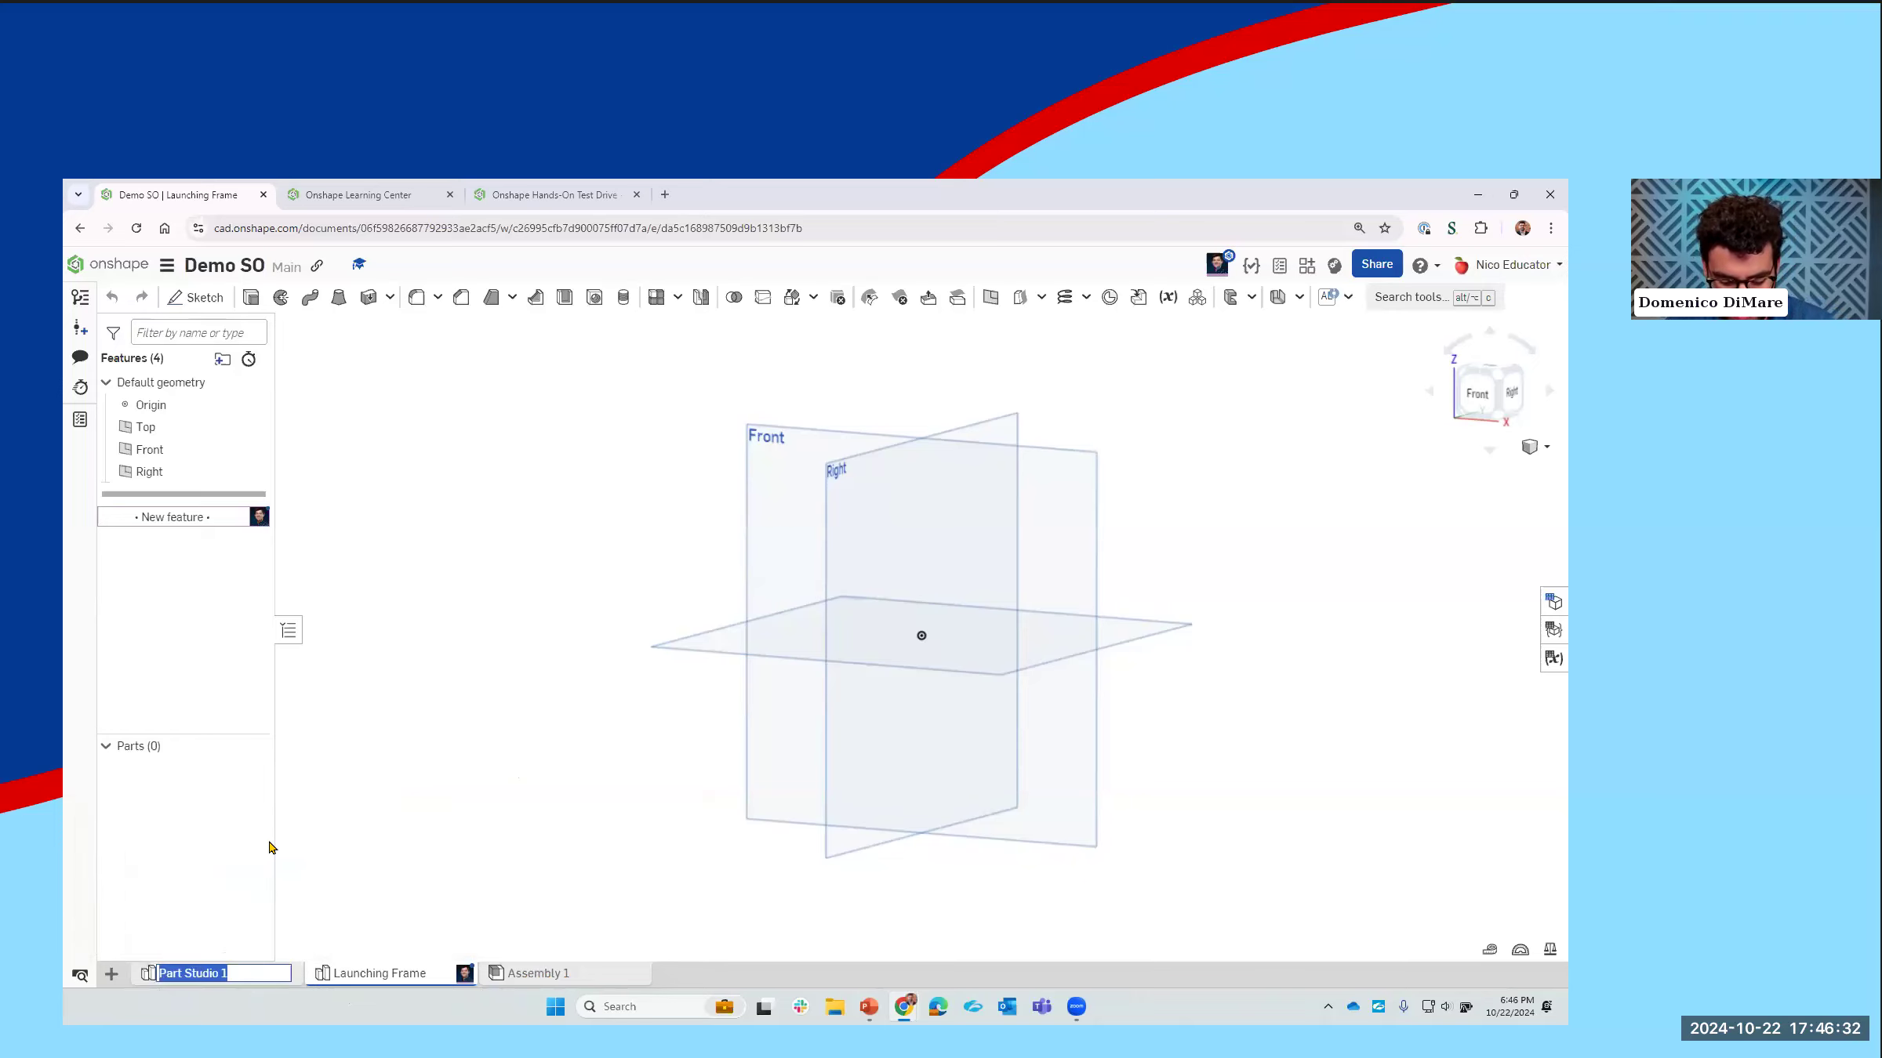
type("Pulley")
key("Return")
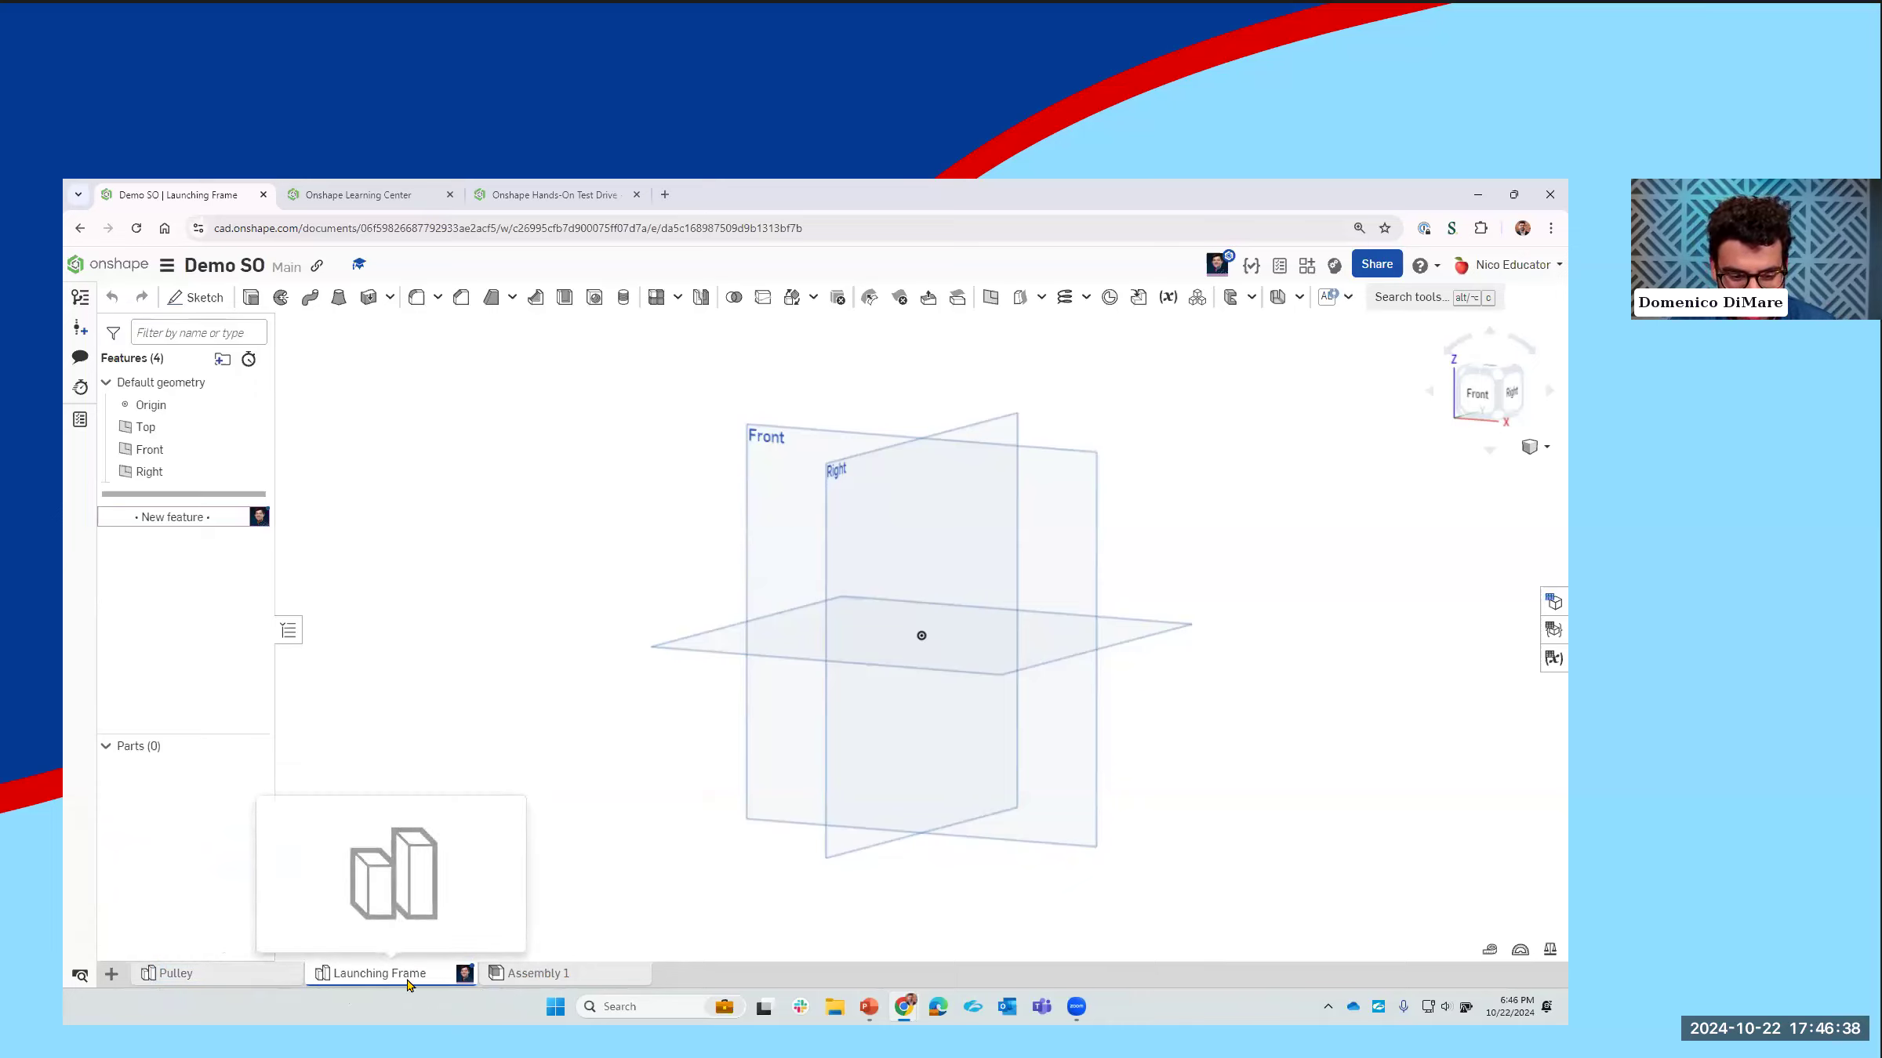
Step: Open Assembly 1 and rename it as "Pulley"
left_click(539, 978)
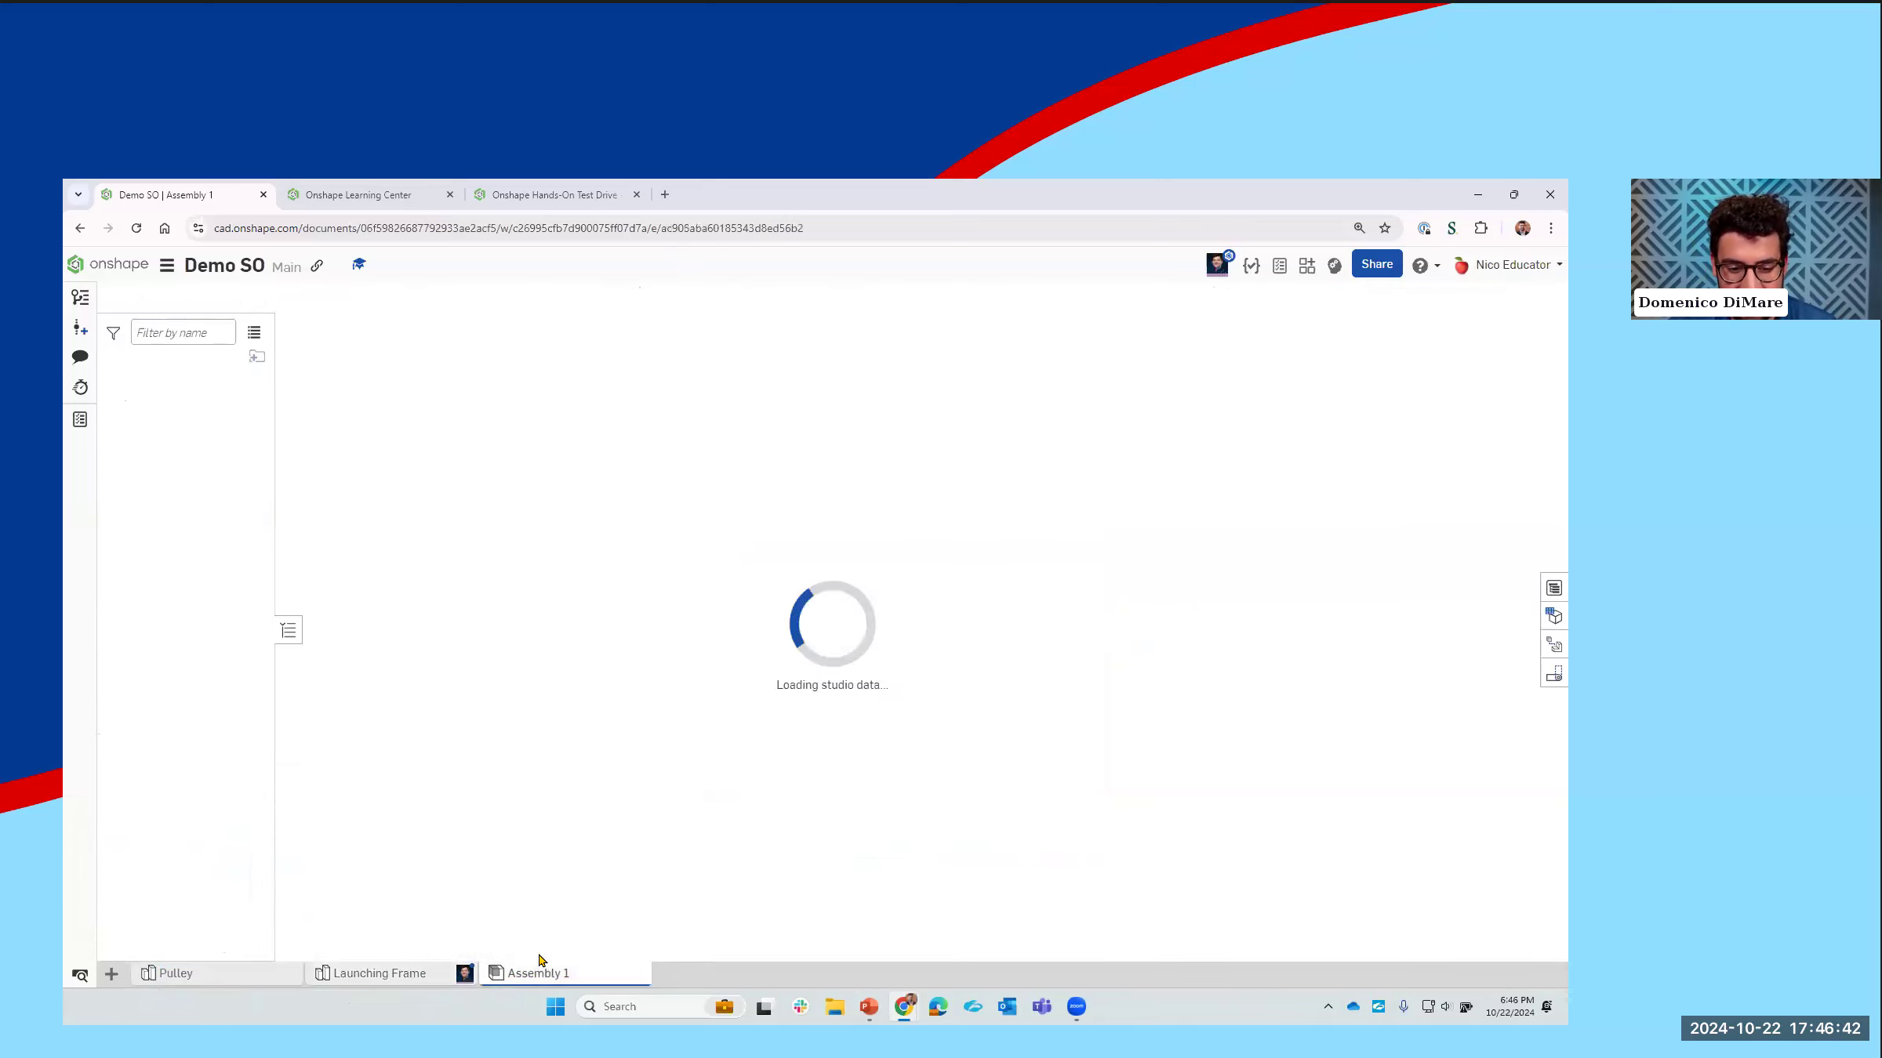
right_click(541, 978)
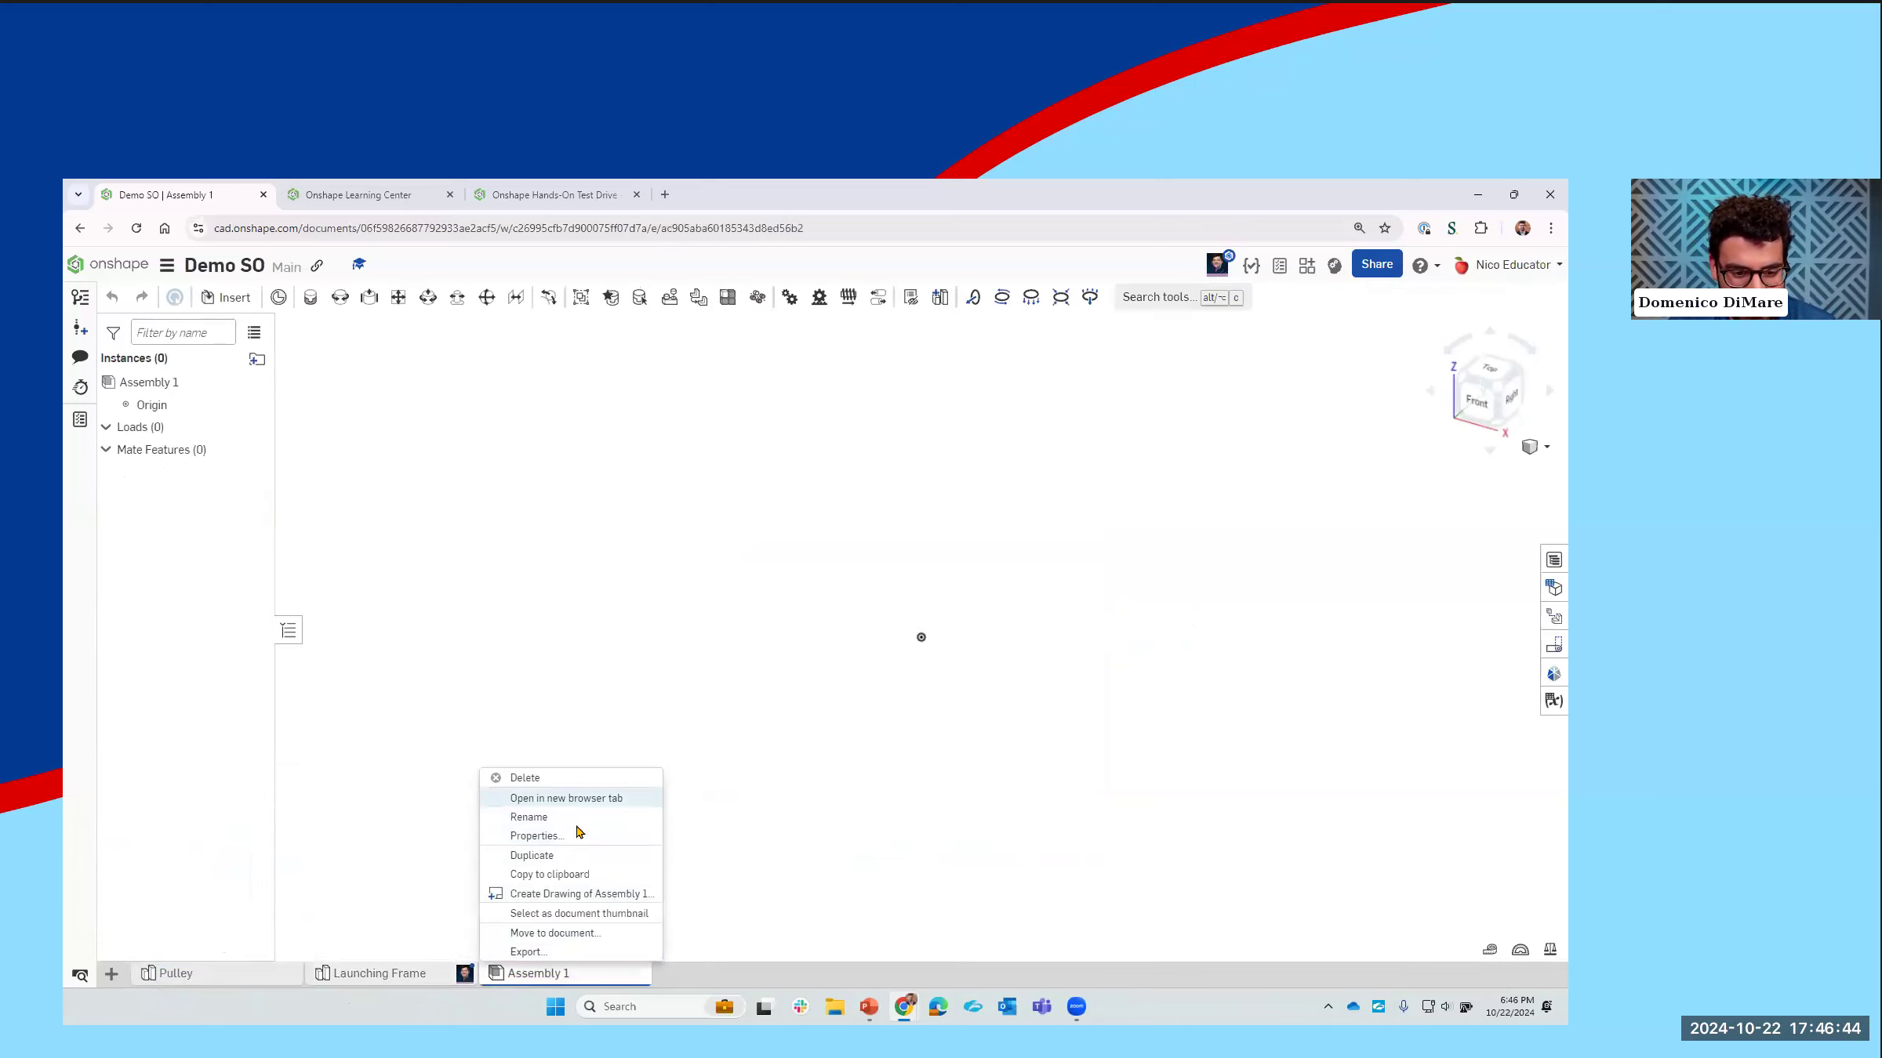
left_click(572, 821)
type("Pulley")
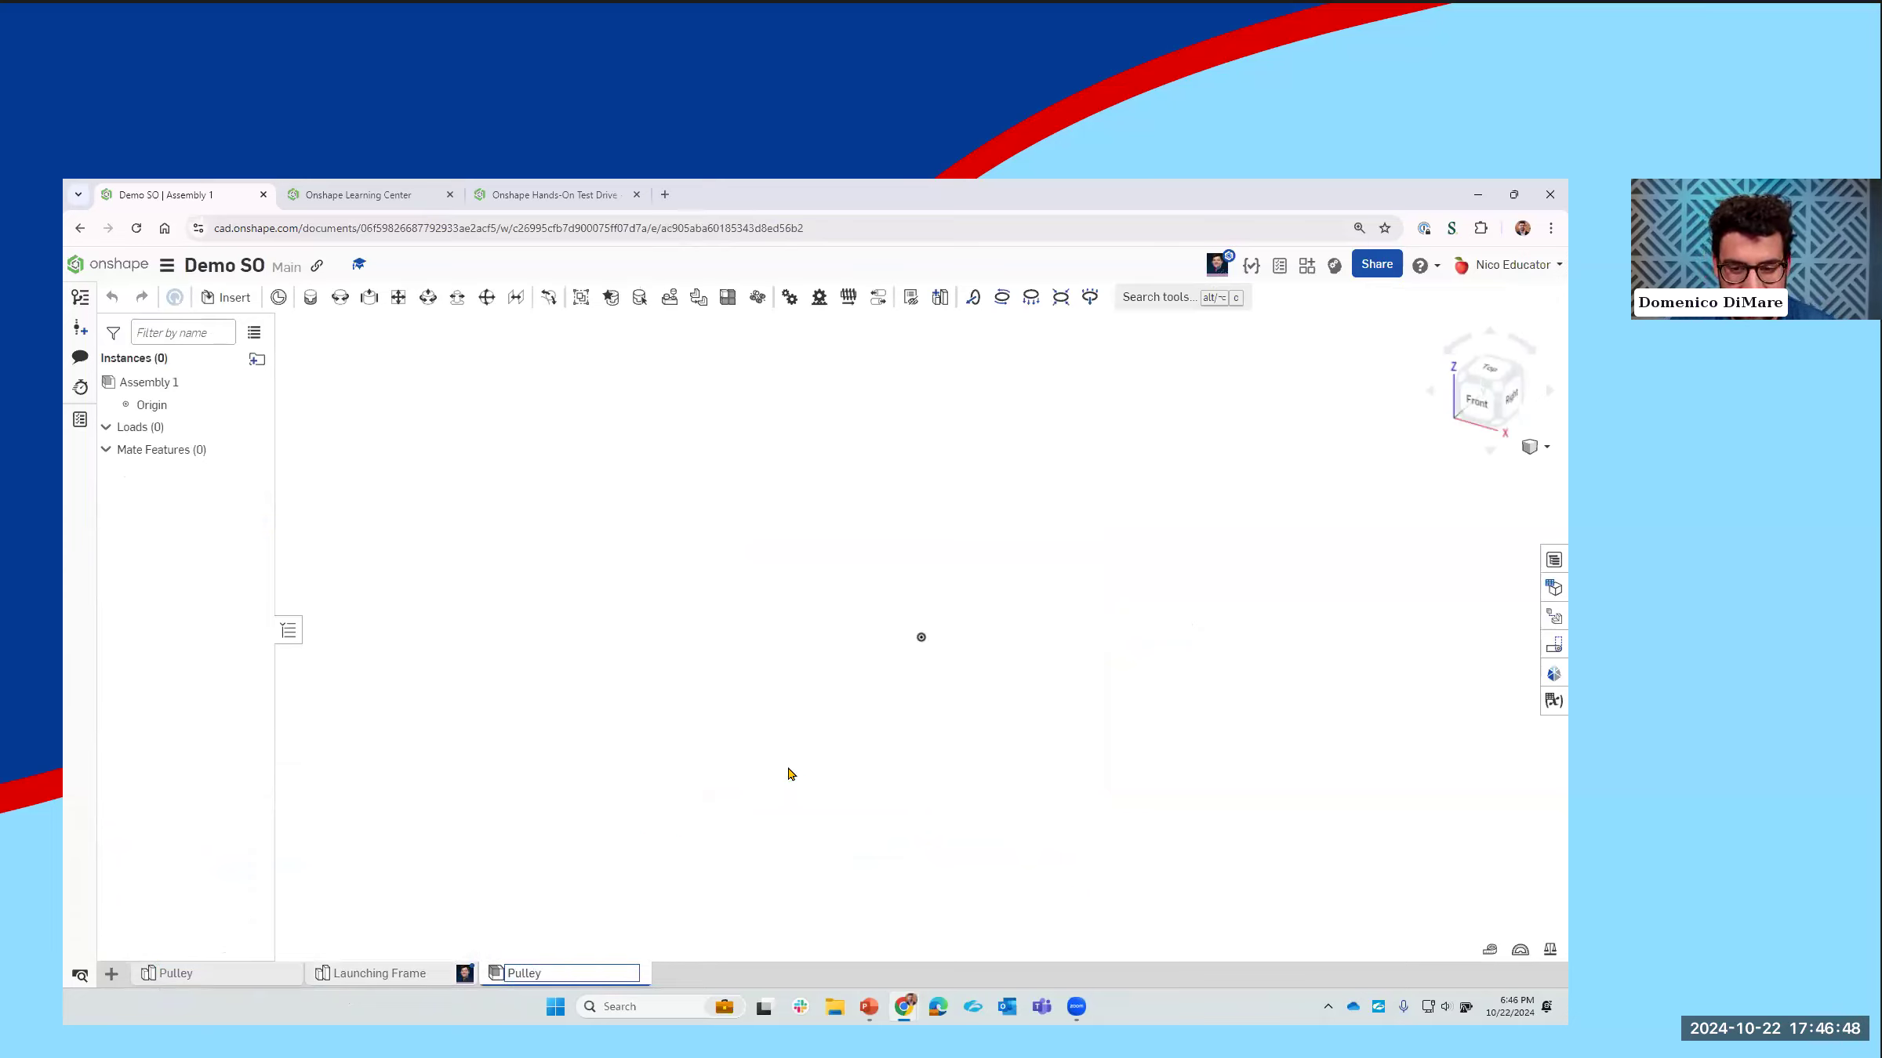
key("Return")
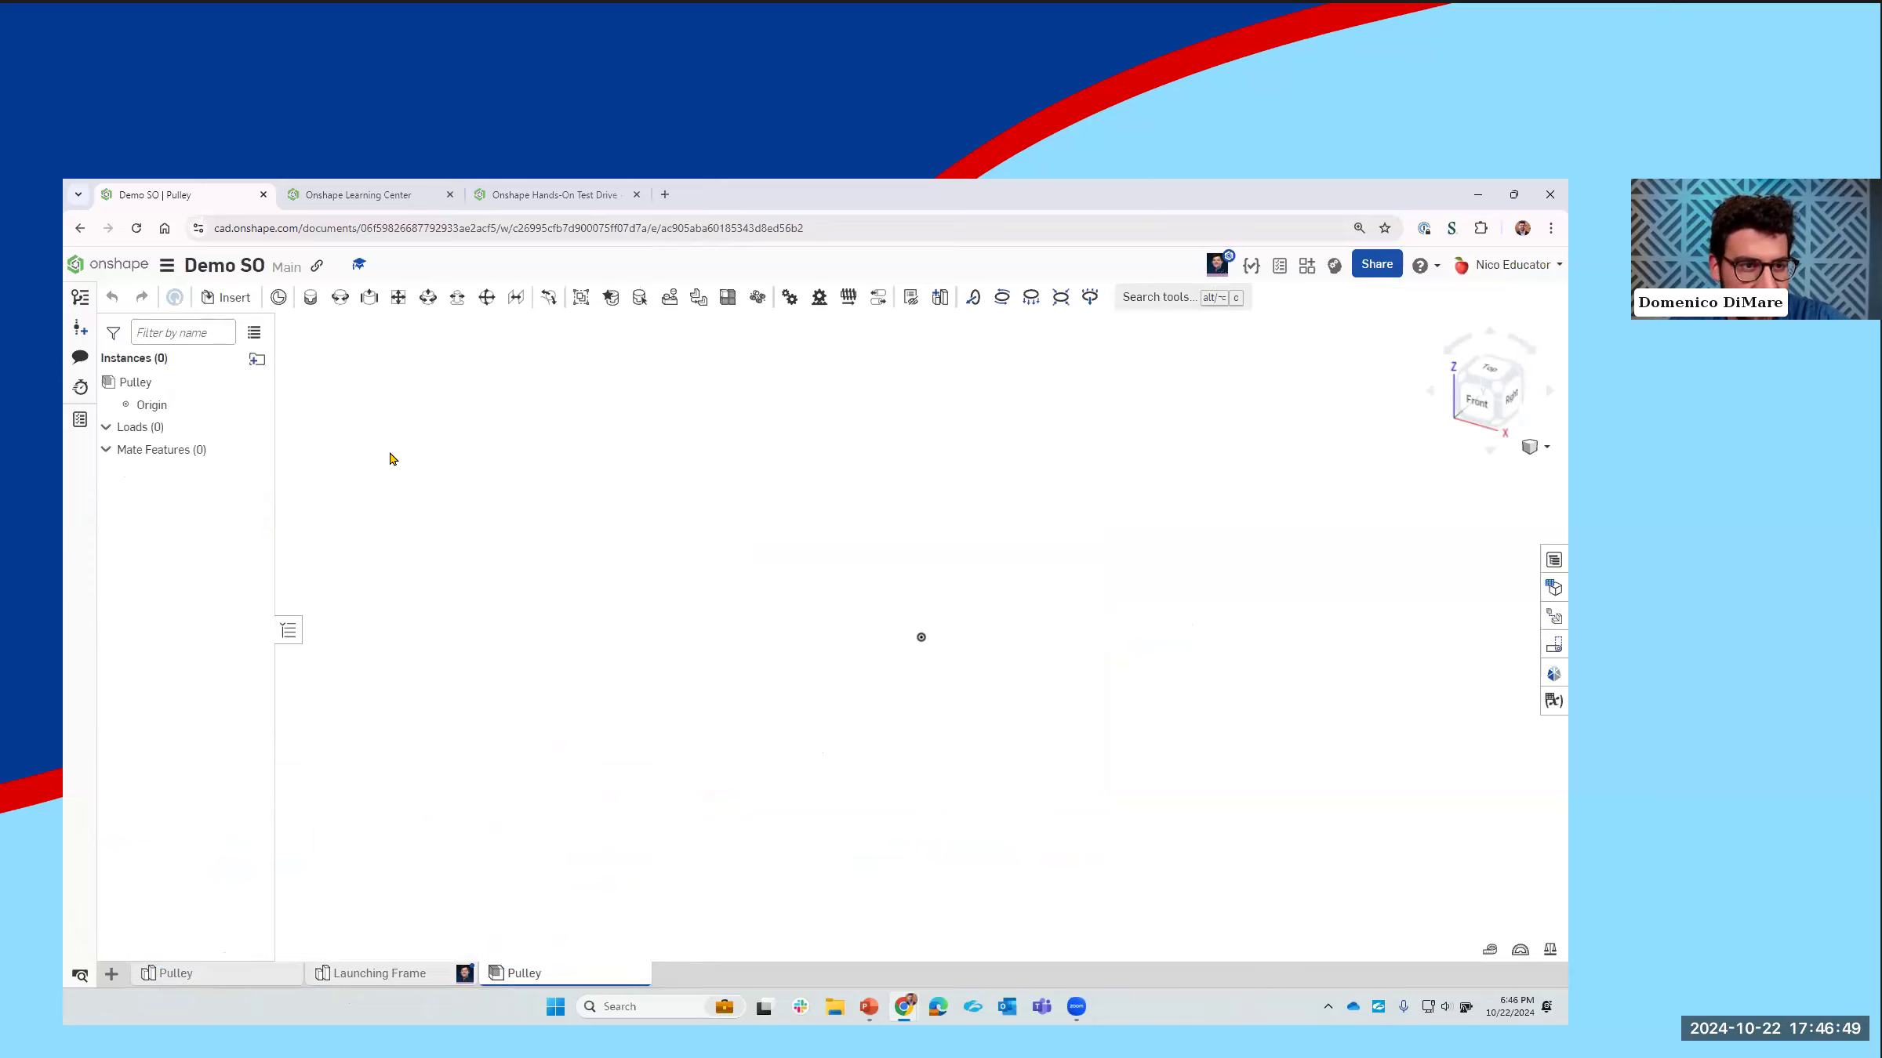
Step: Insert Part 1 and Part 2 from the Pulley part studio into the assembly at their original positions
left_click(233, 300)
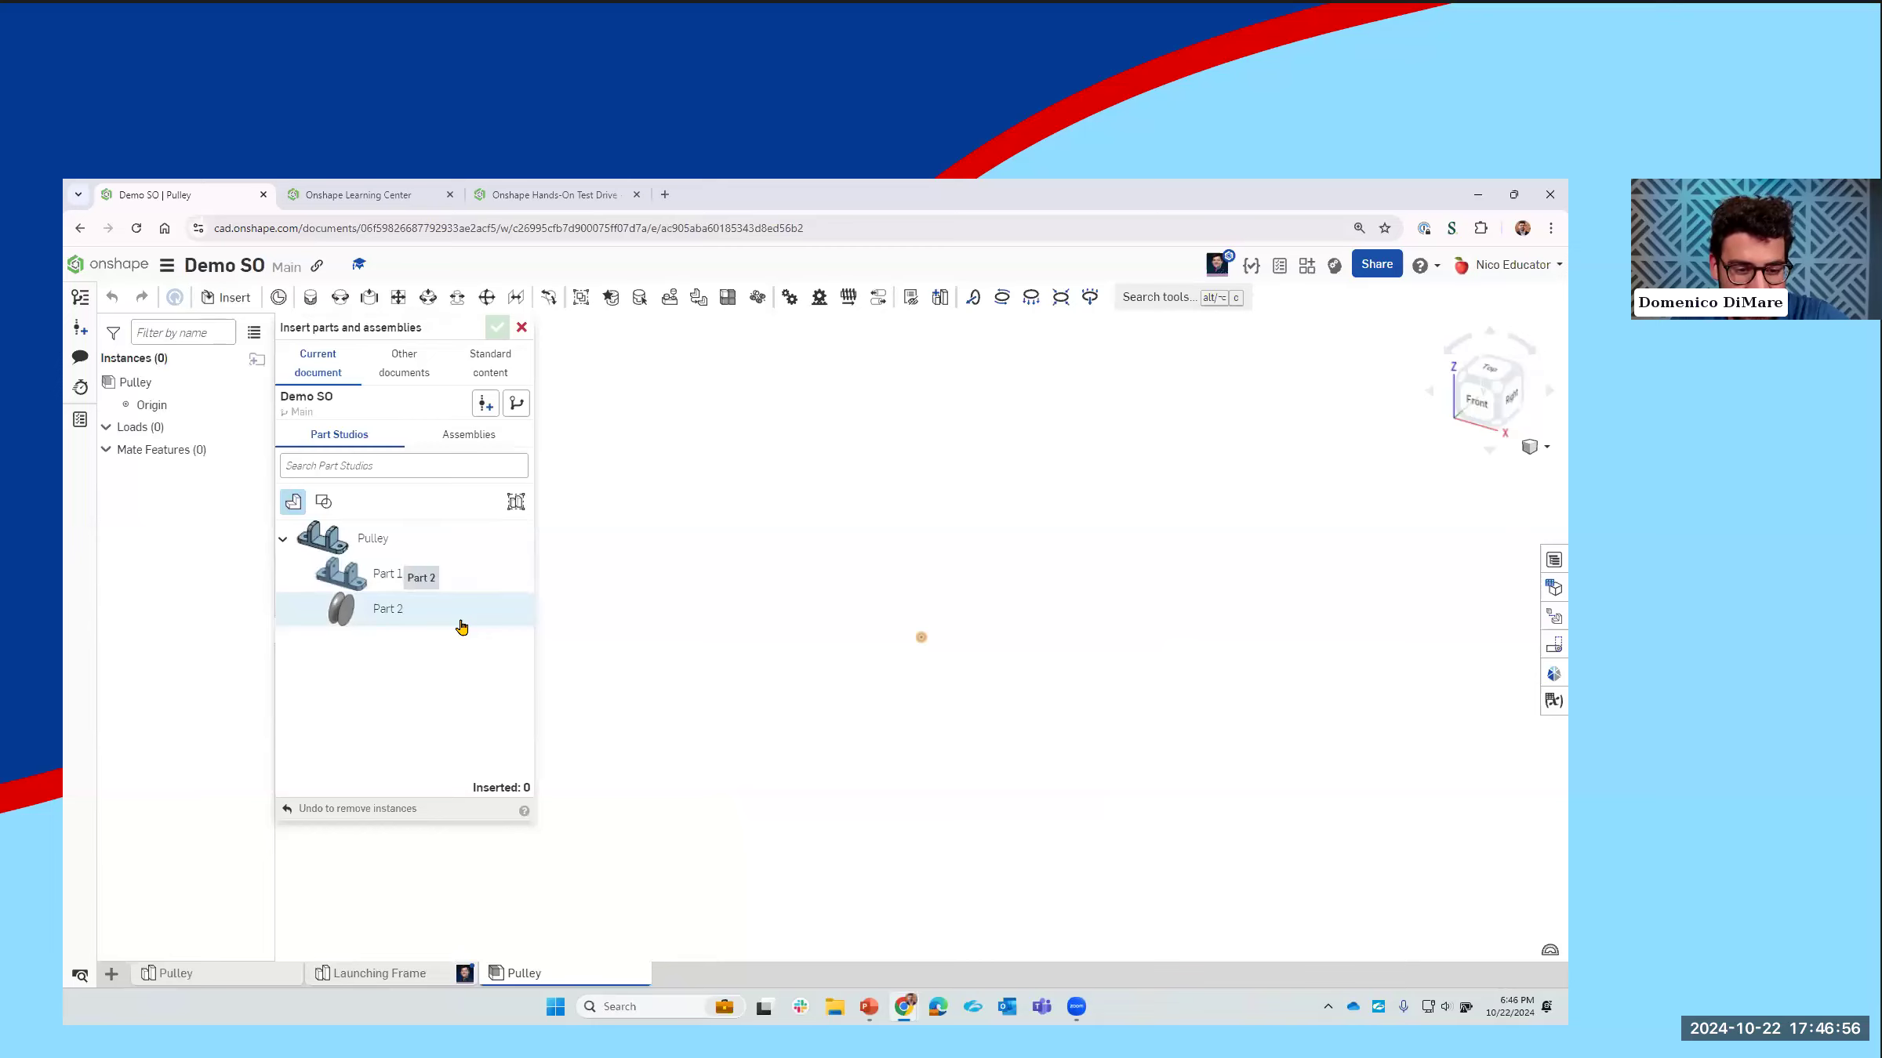
left_click(460, 581)
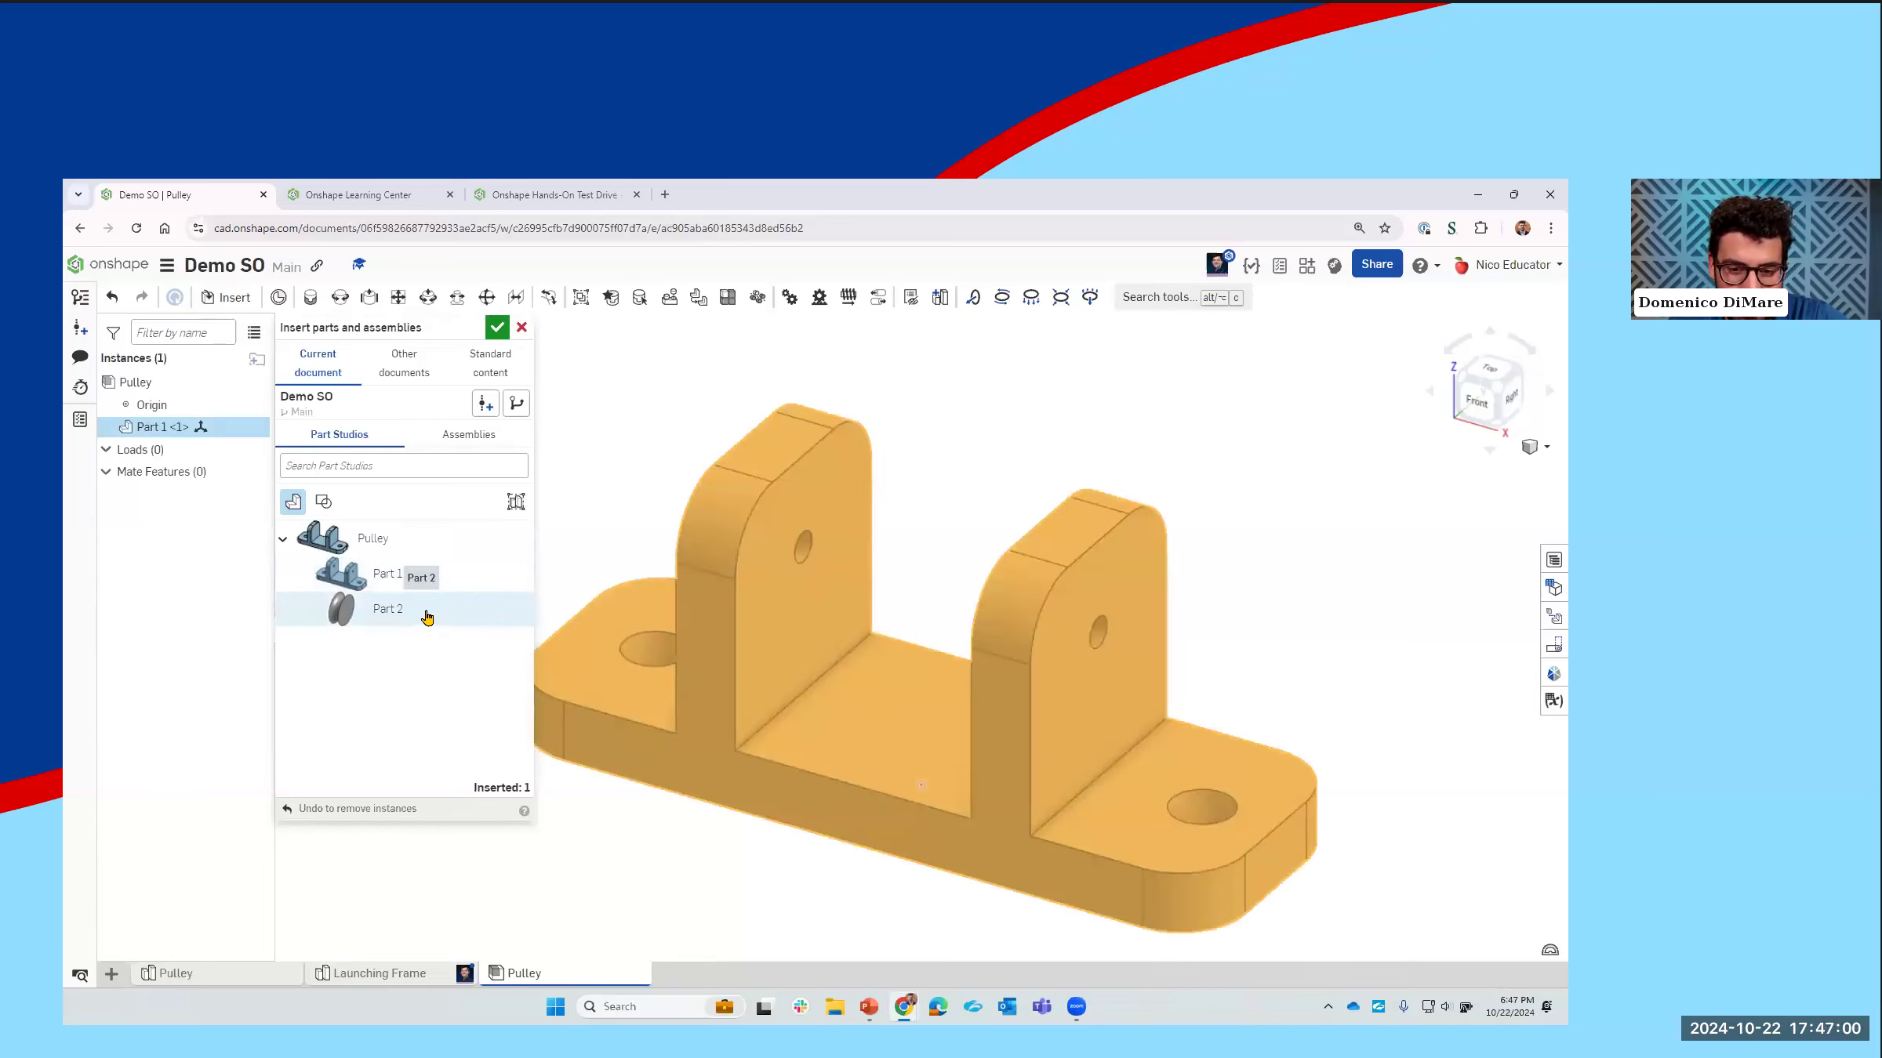
left_click(429, 611)
left_click(497, 327)
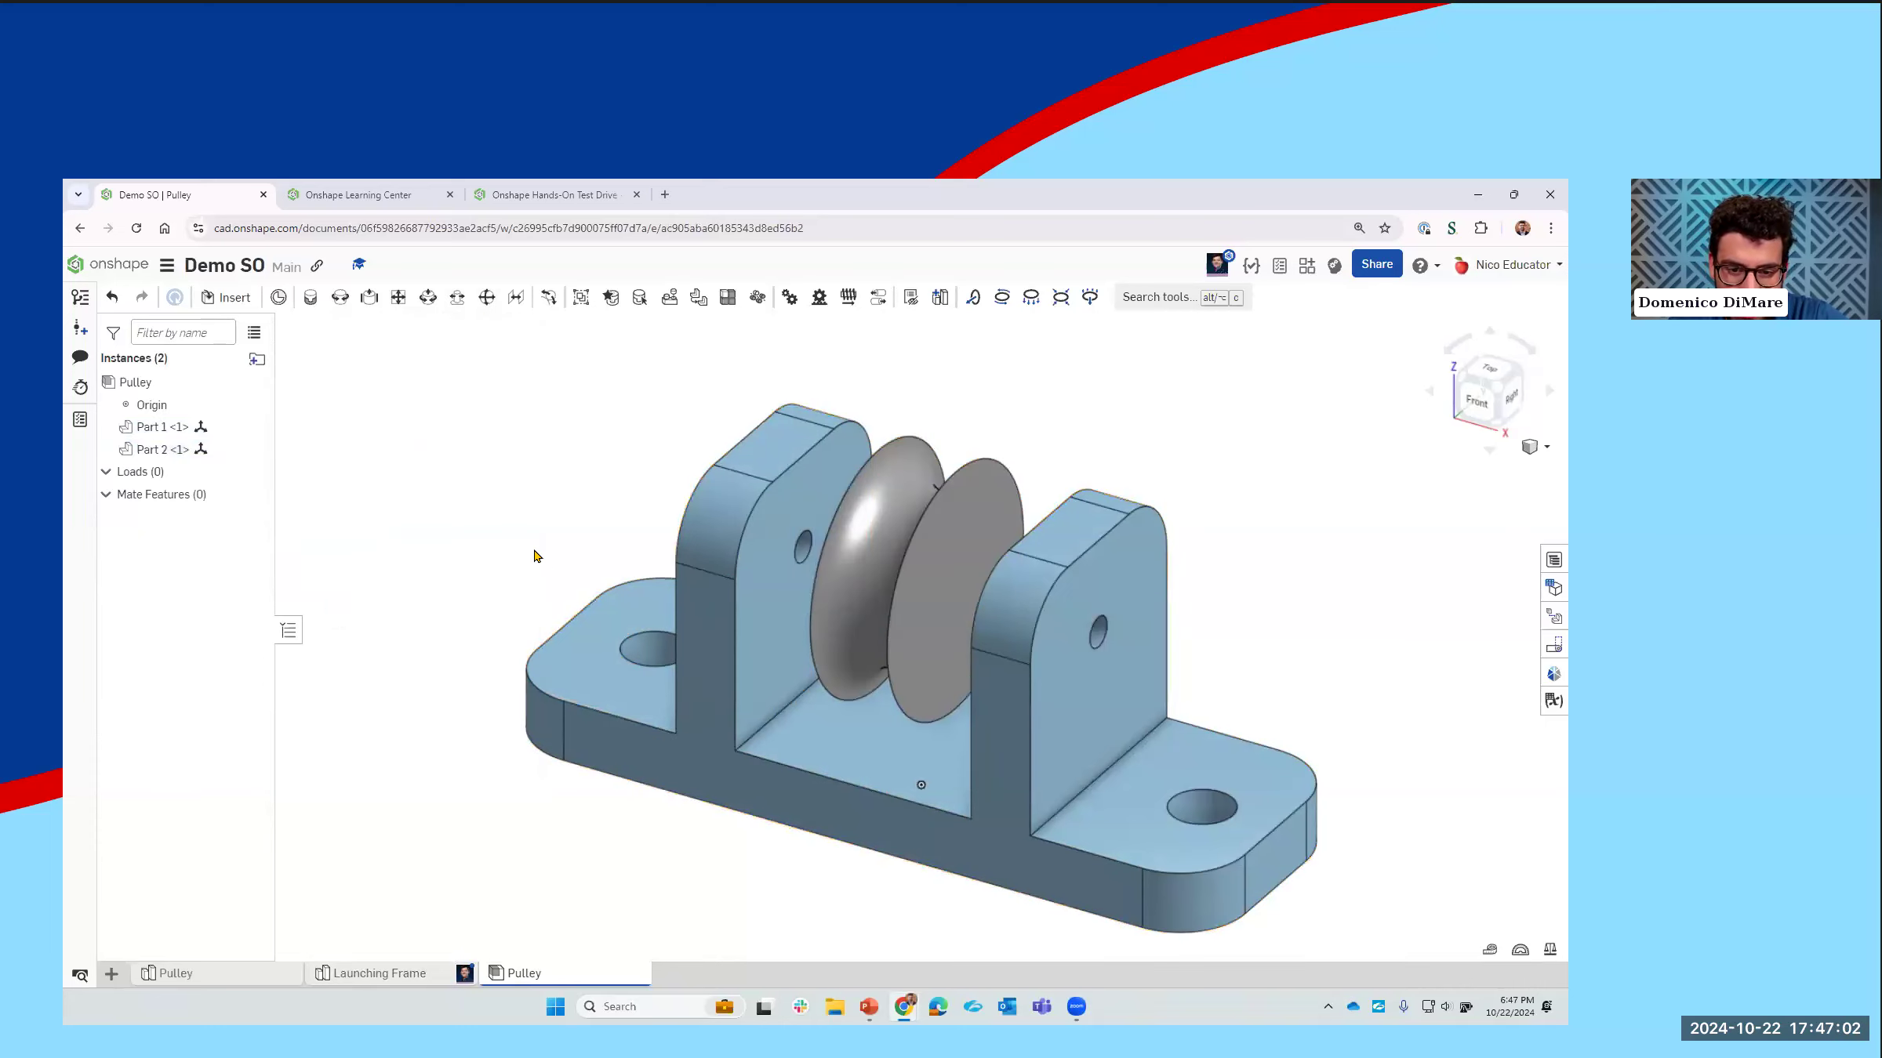
Step: Test the free movement of the unmated wheel and bracket, and undo the bracket's move
right_click_drag(589, 547, 706, 666)
middle_click_drag(956, 681, 916, 596)
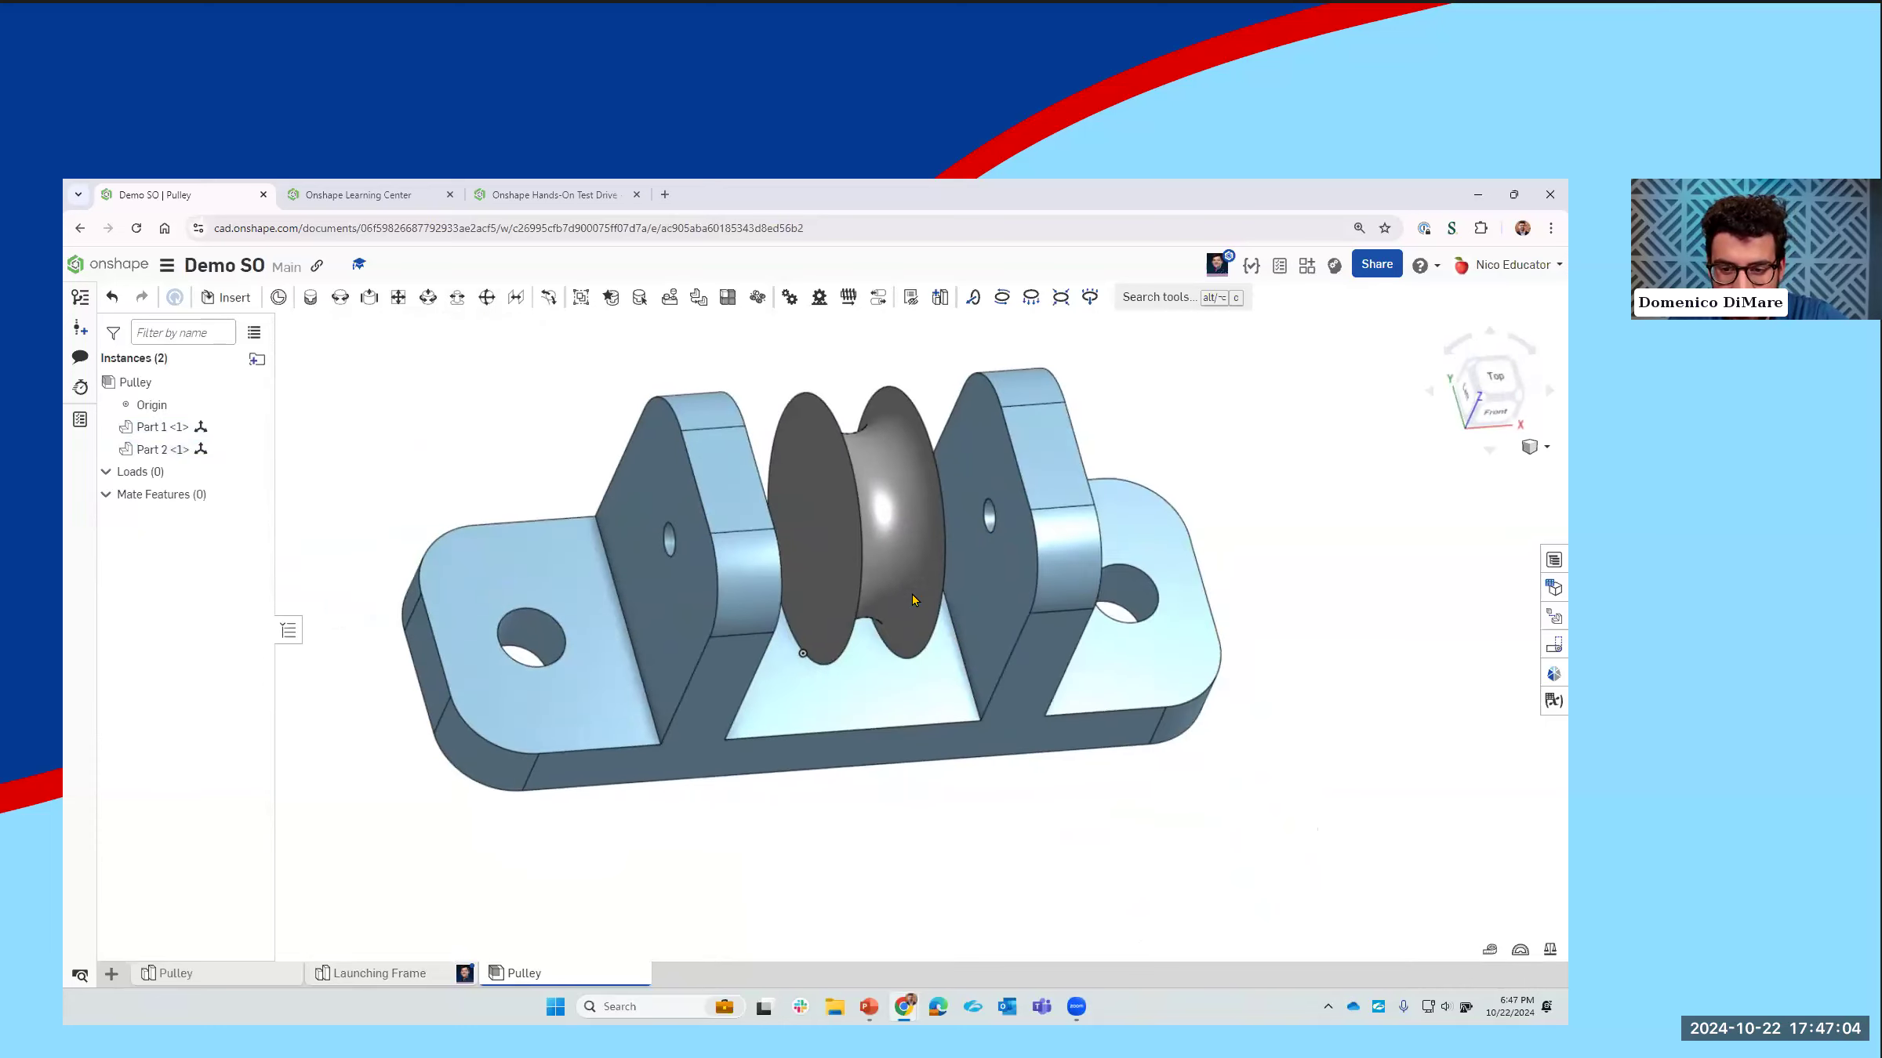
right_click_drag(1100, 502, 918, 782)
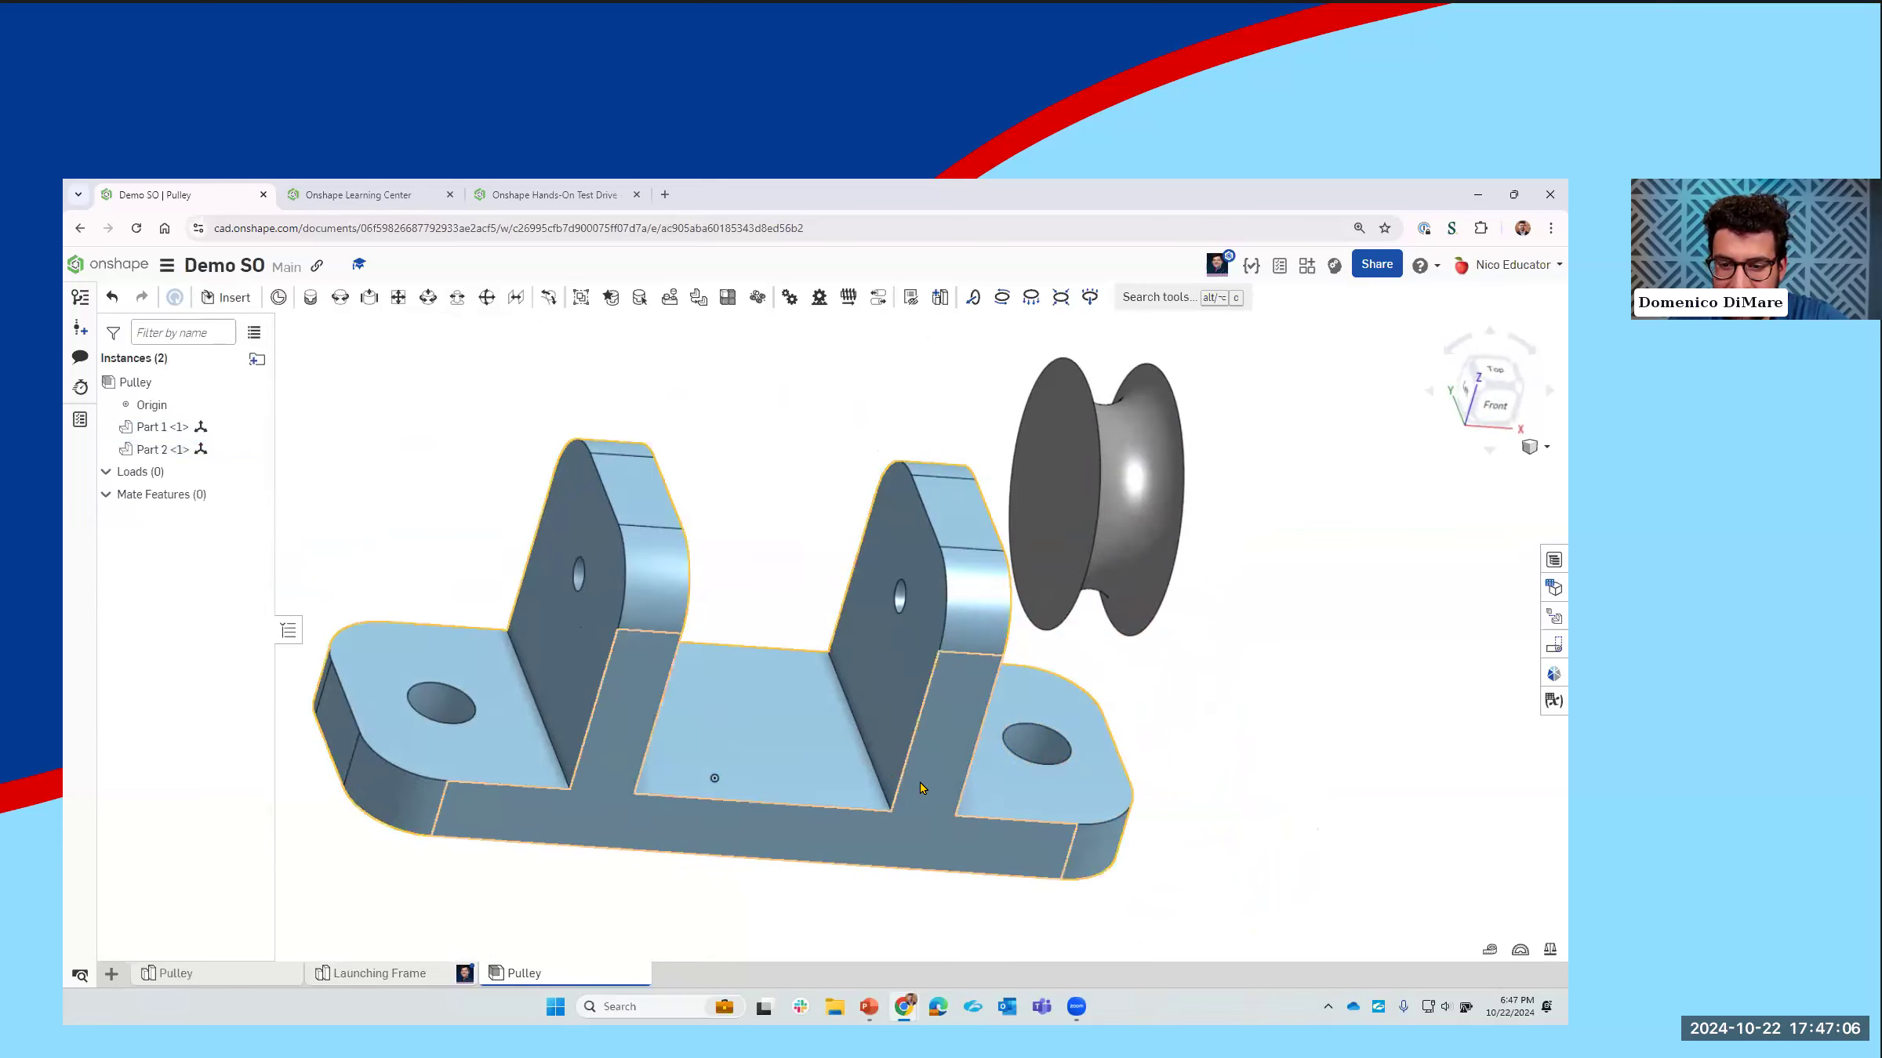
left_click_drag(951, 796, 592, 657)
left_click_drag(1096, 494, 617, 485)
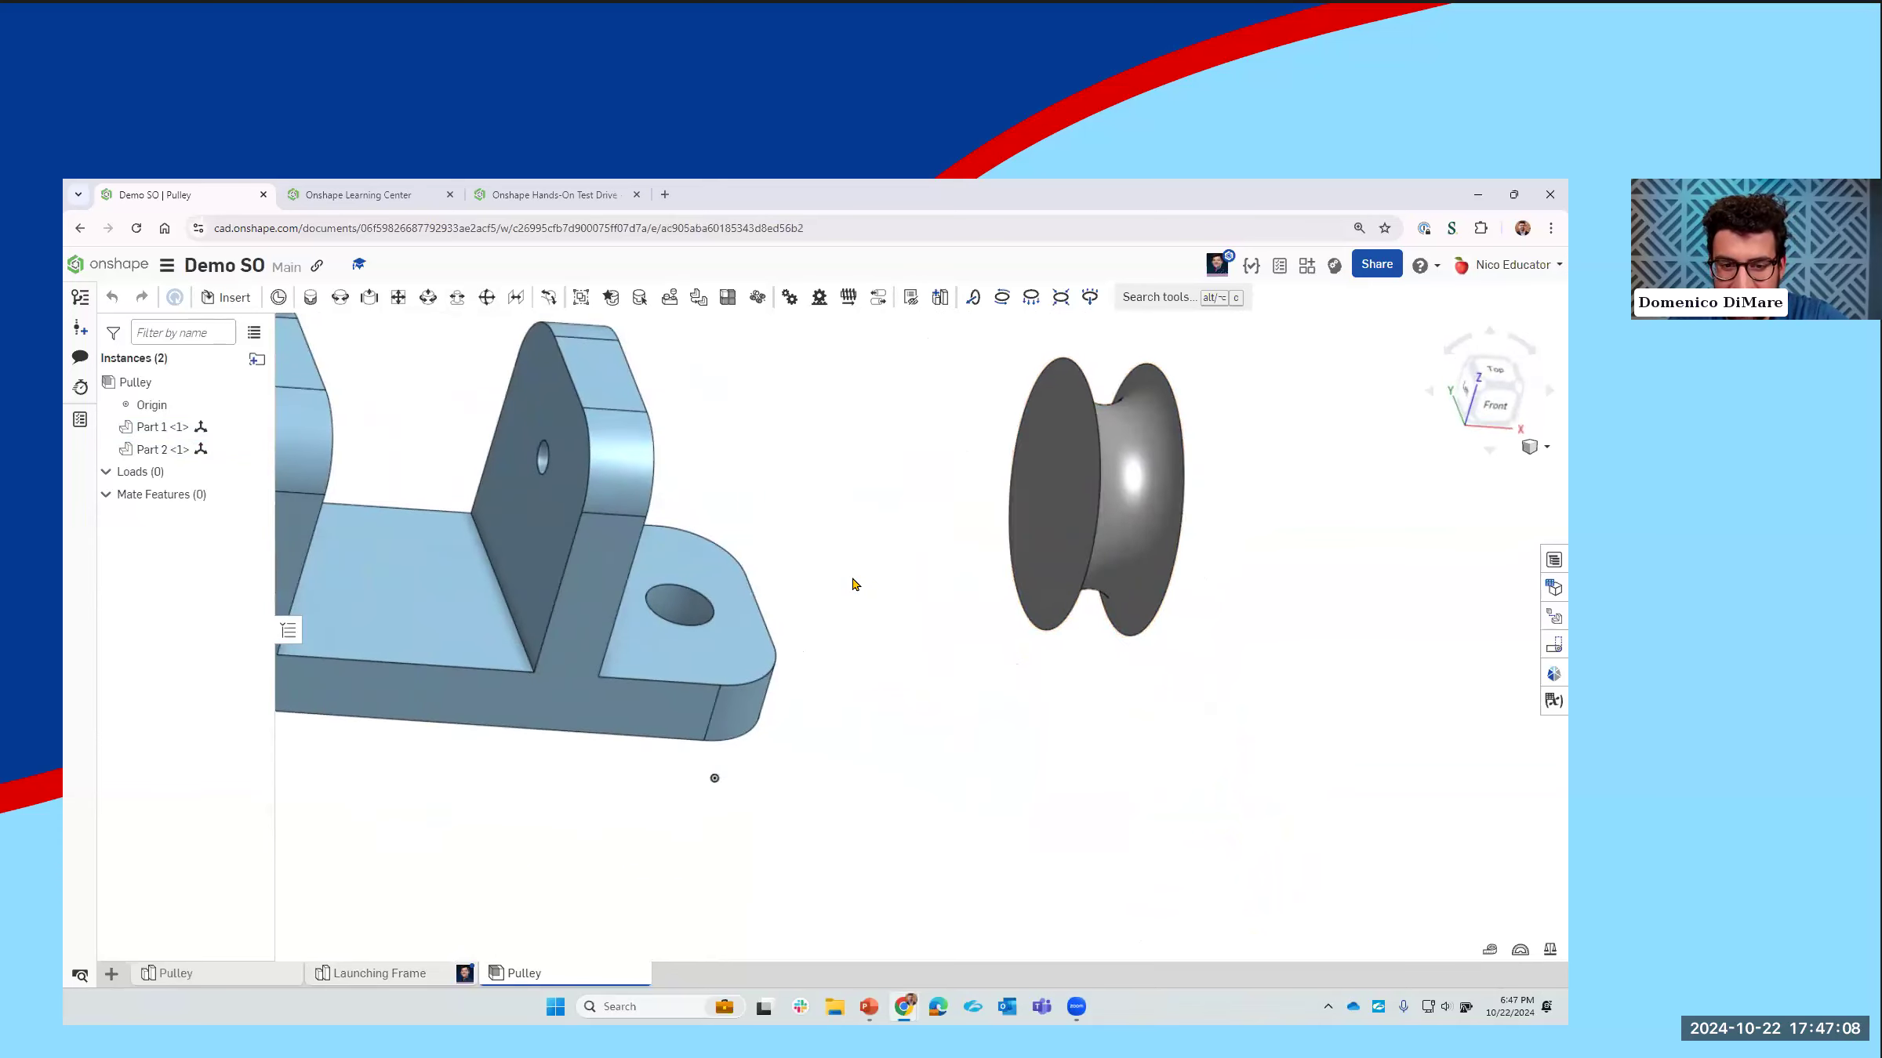
key("ctrl+z")
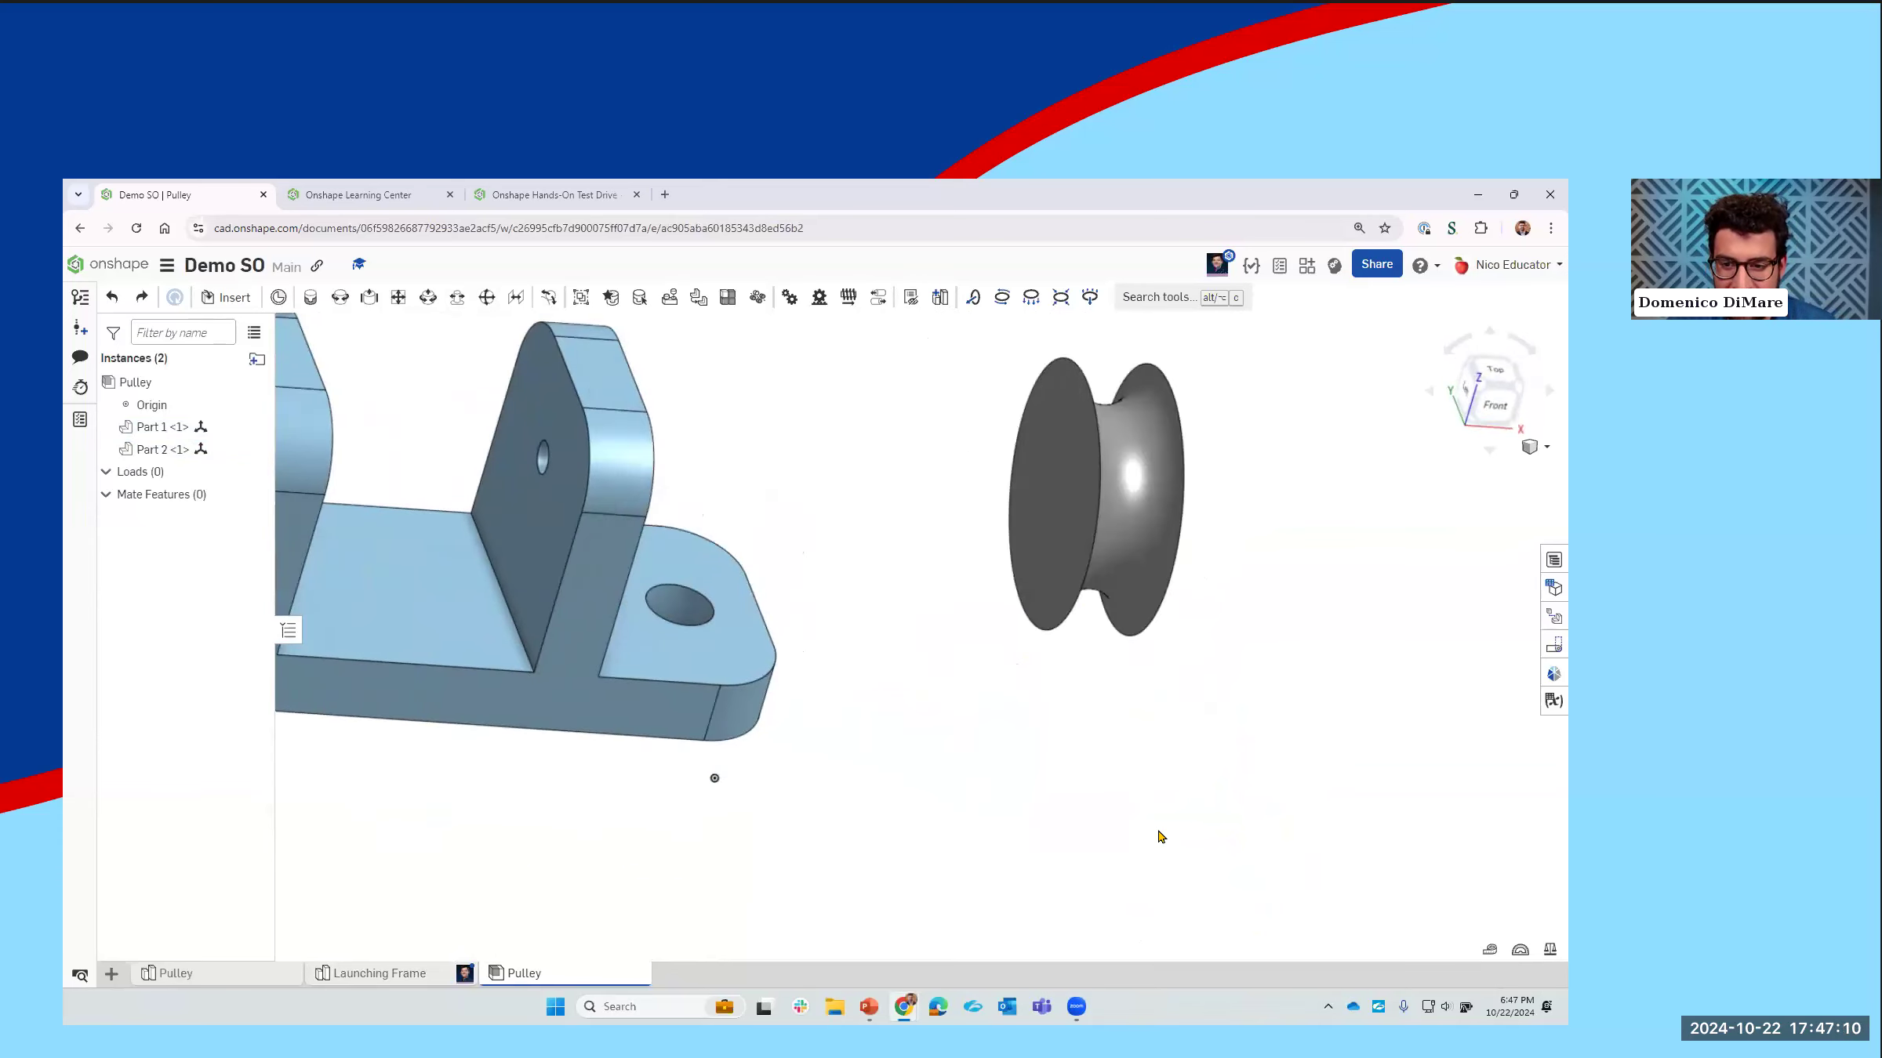
key("ctrl+z")
Step: Fix the bracket in place and move the wheel above the gap between the bracket's two uprights
right_click_drag(1231, 756, 1191, 790)
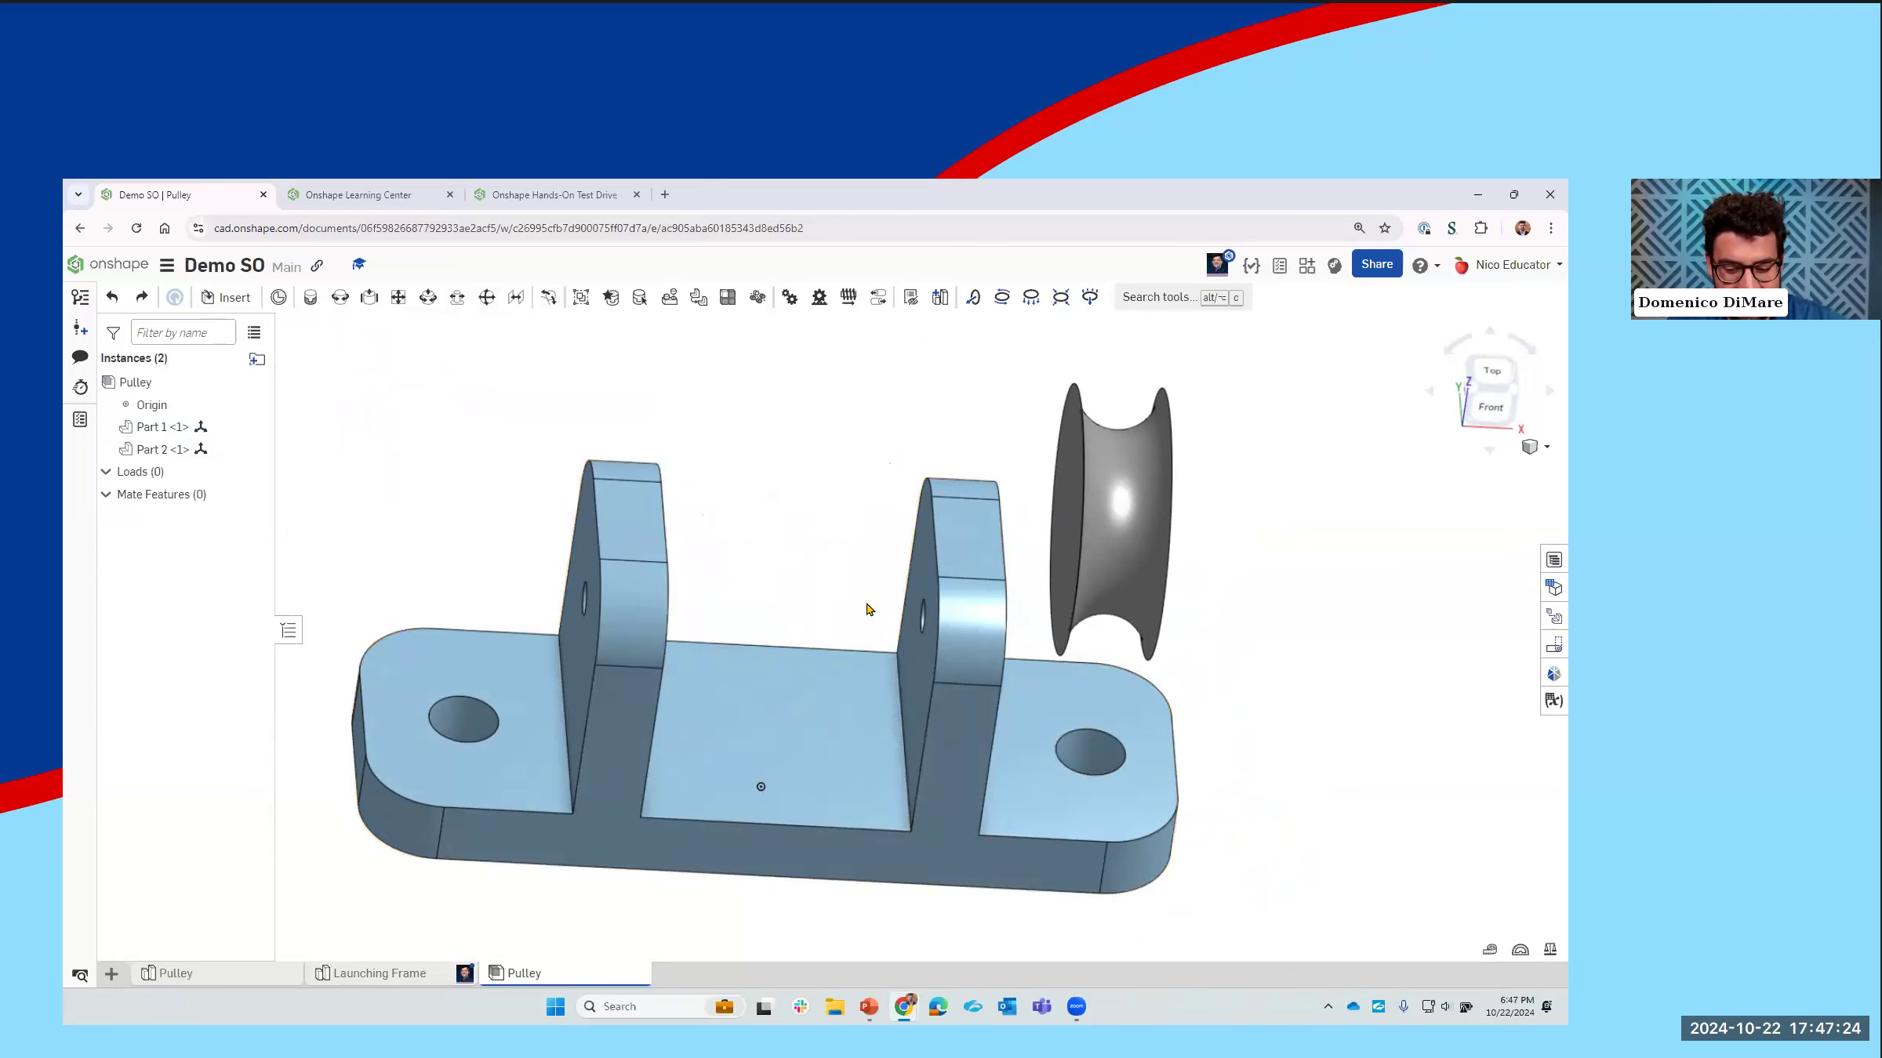
right_click_drag(813, 680, 763, 663)
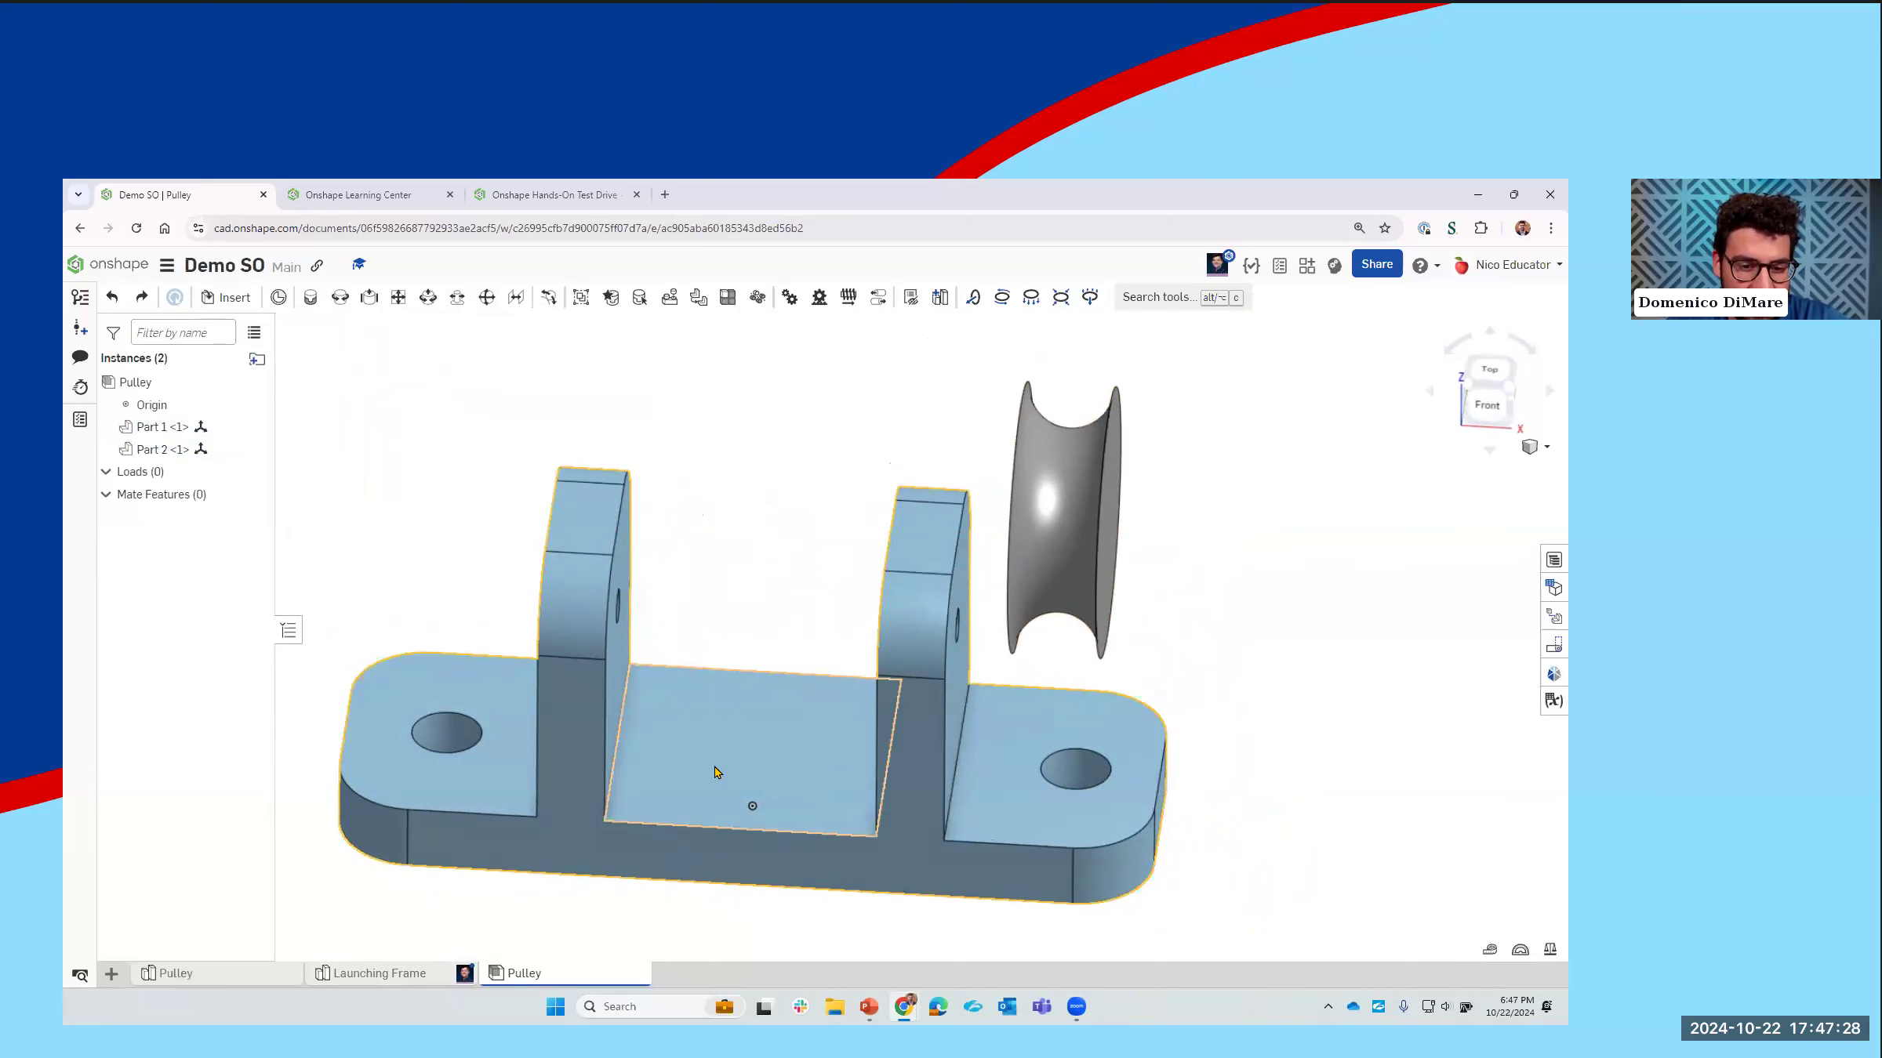
right_click(622, 764)
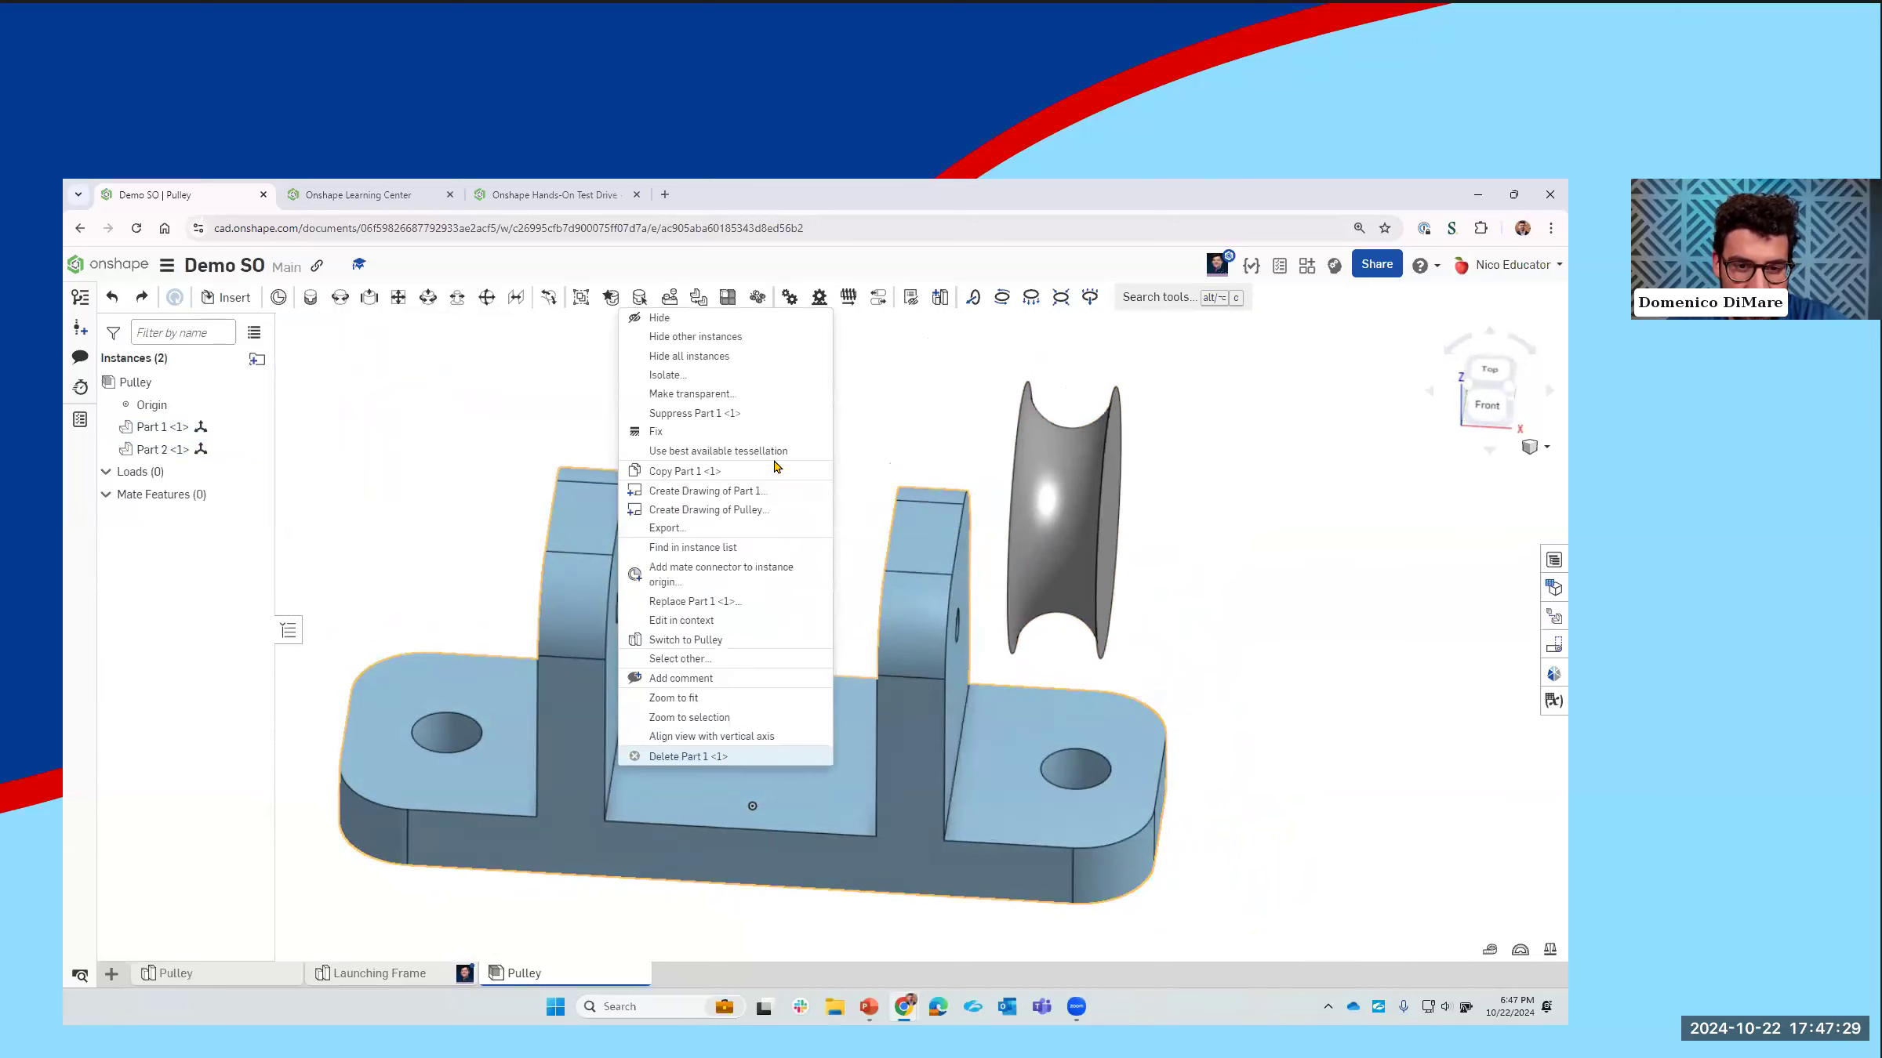
left_click(729, 432)
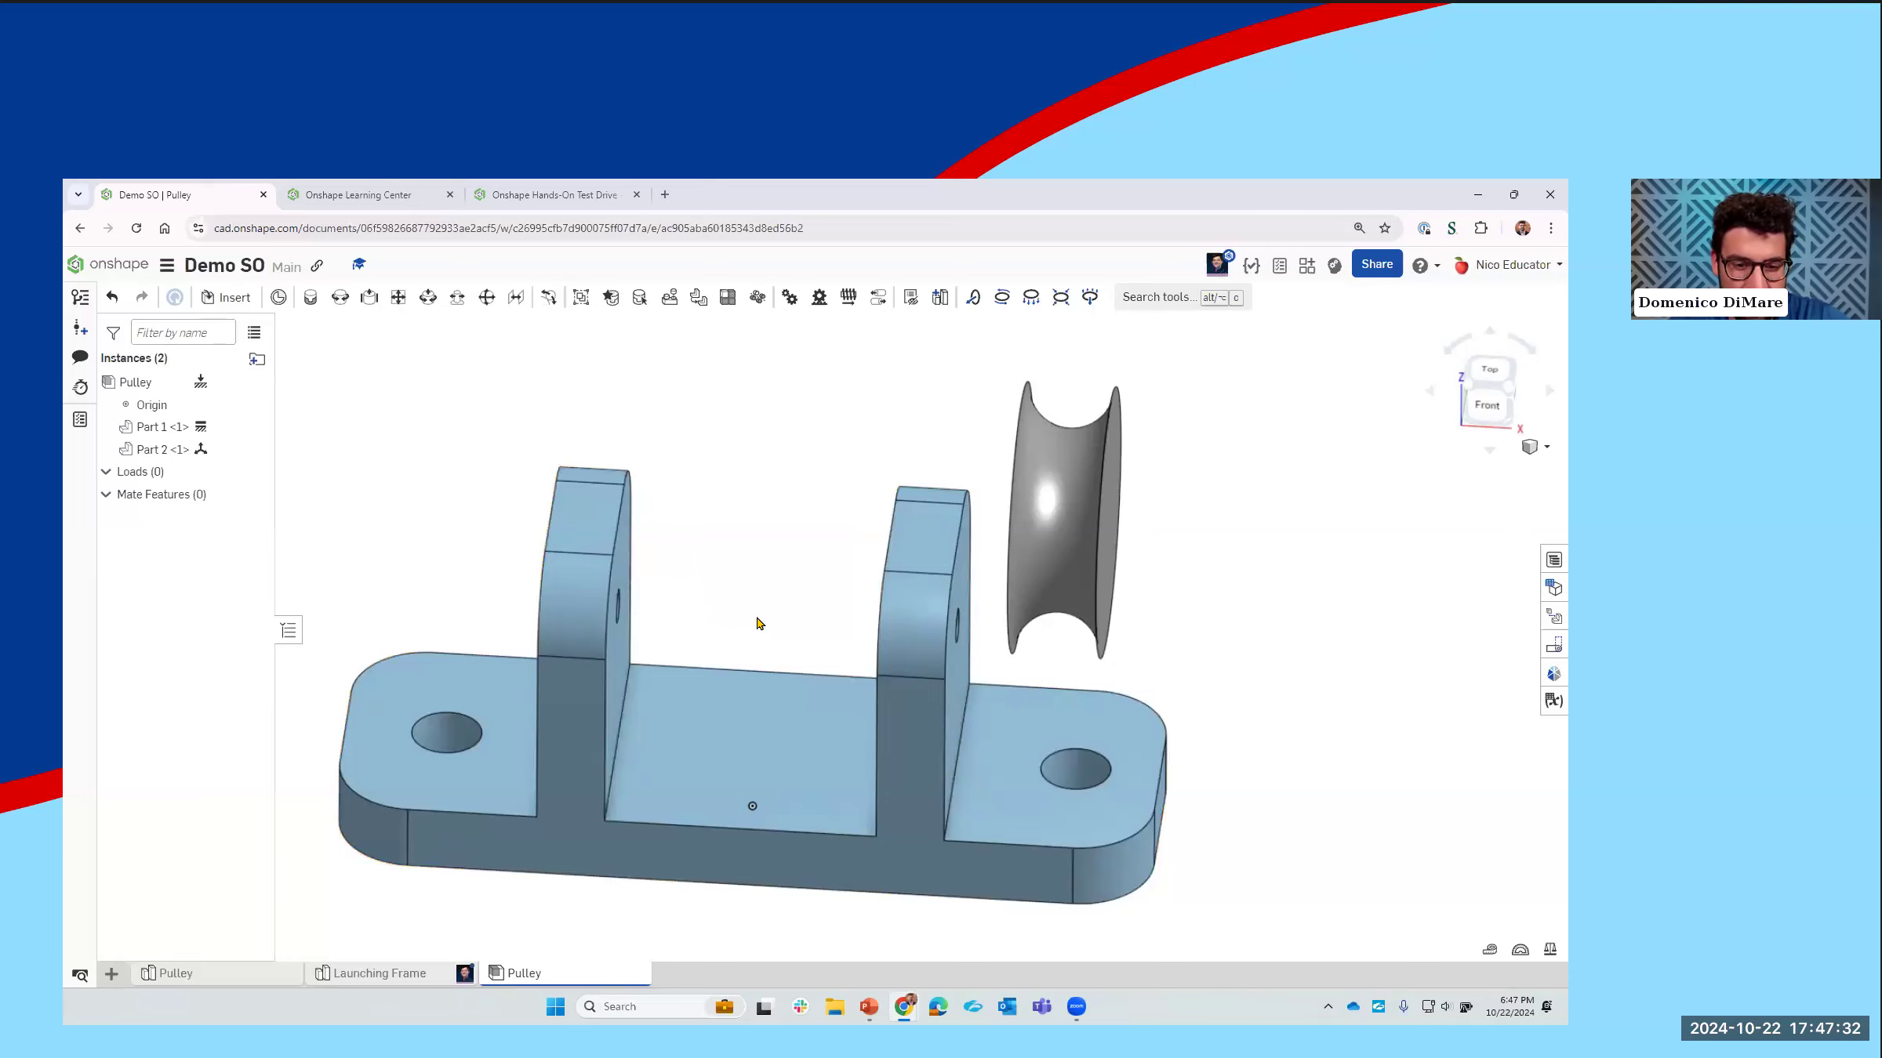
left_click_drag(680, 722, 655, 648)
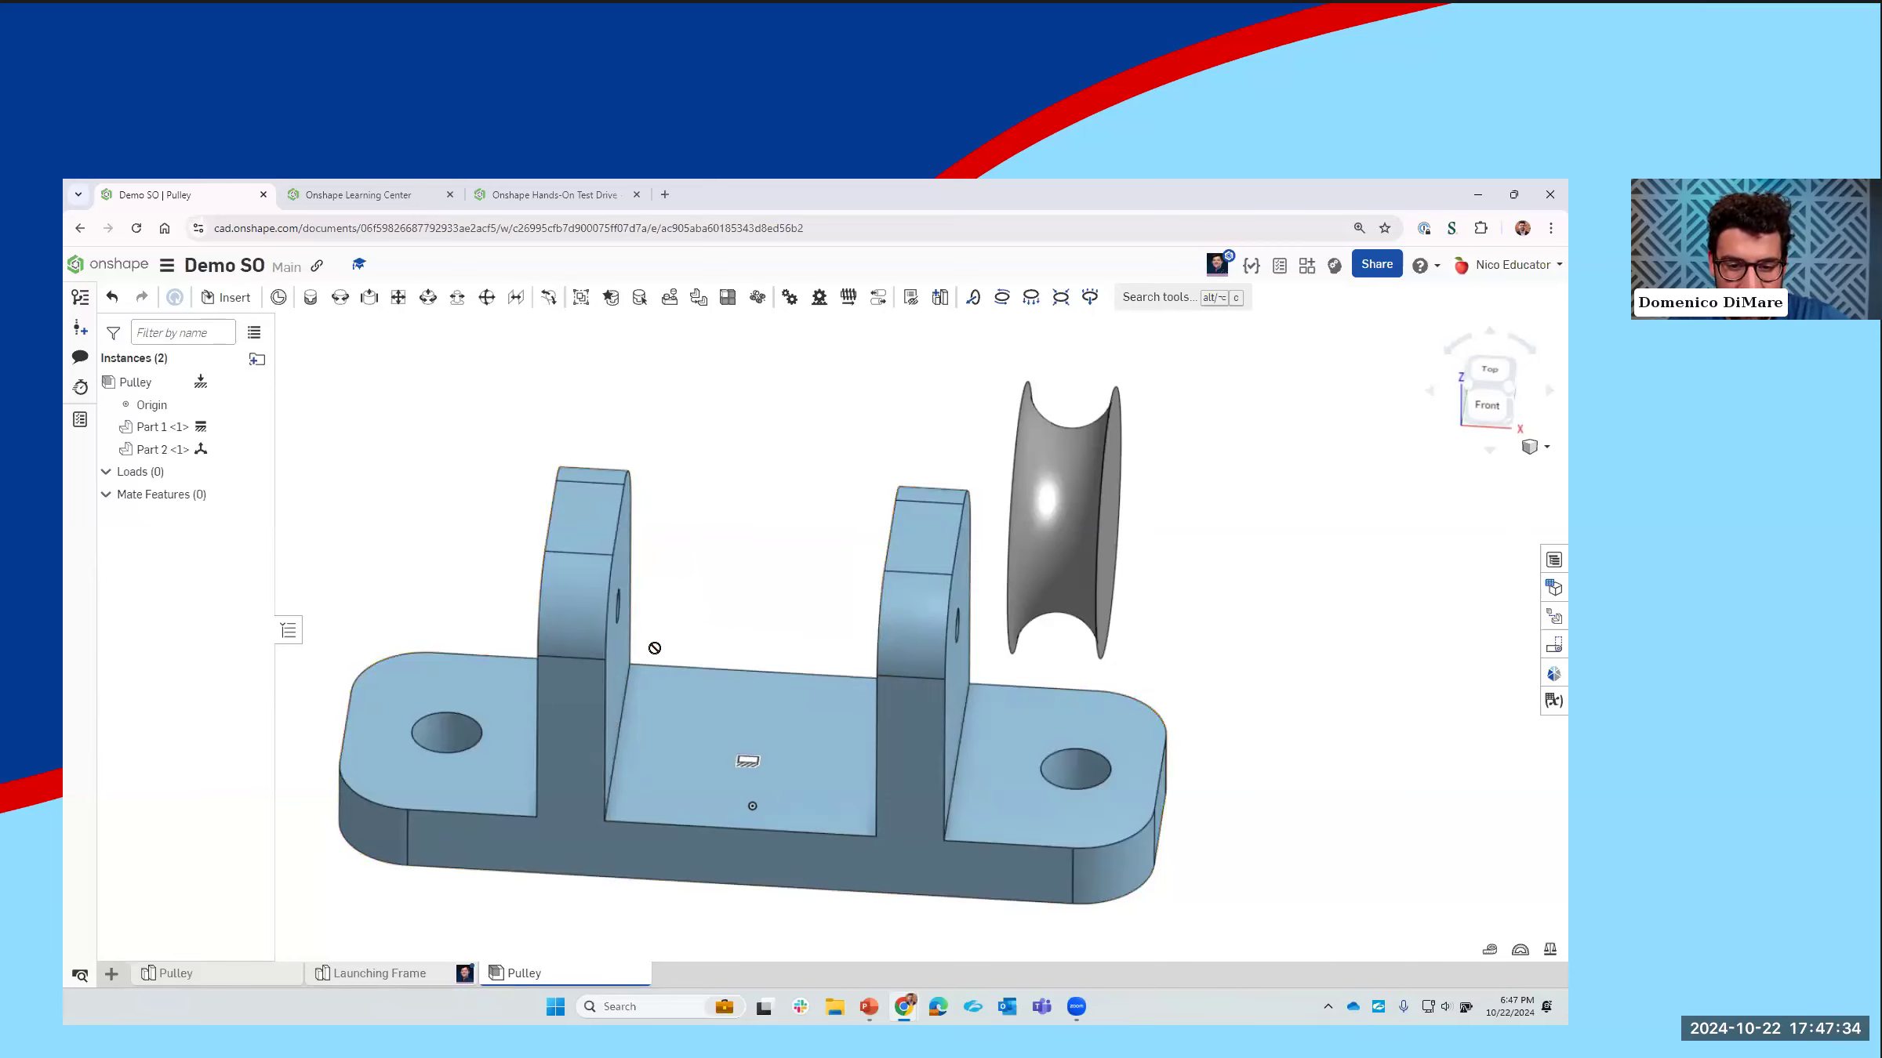
middle_click_drag(839, 559, 842, 606)
left_click_drag(1084, 552, 656, 447)
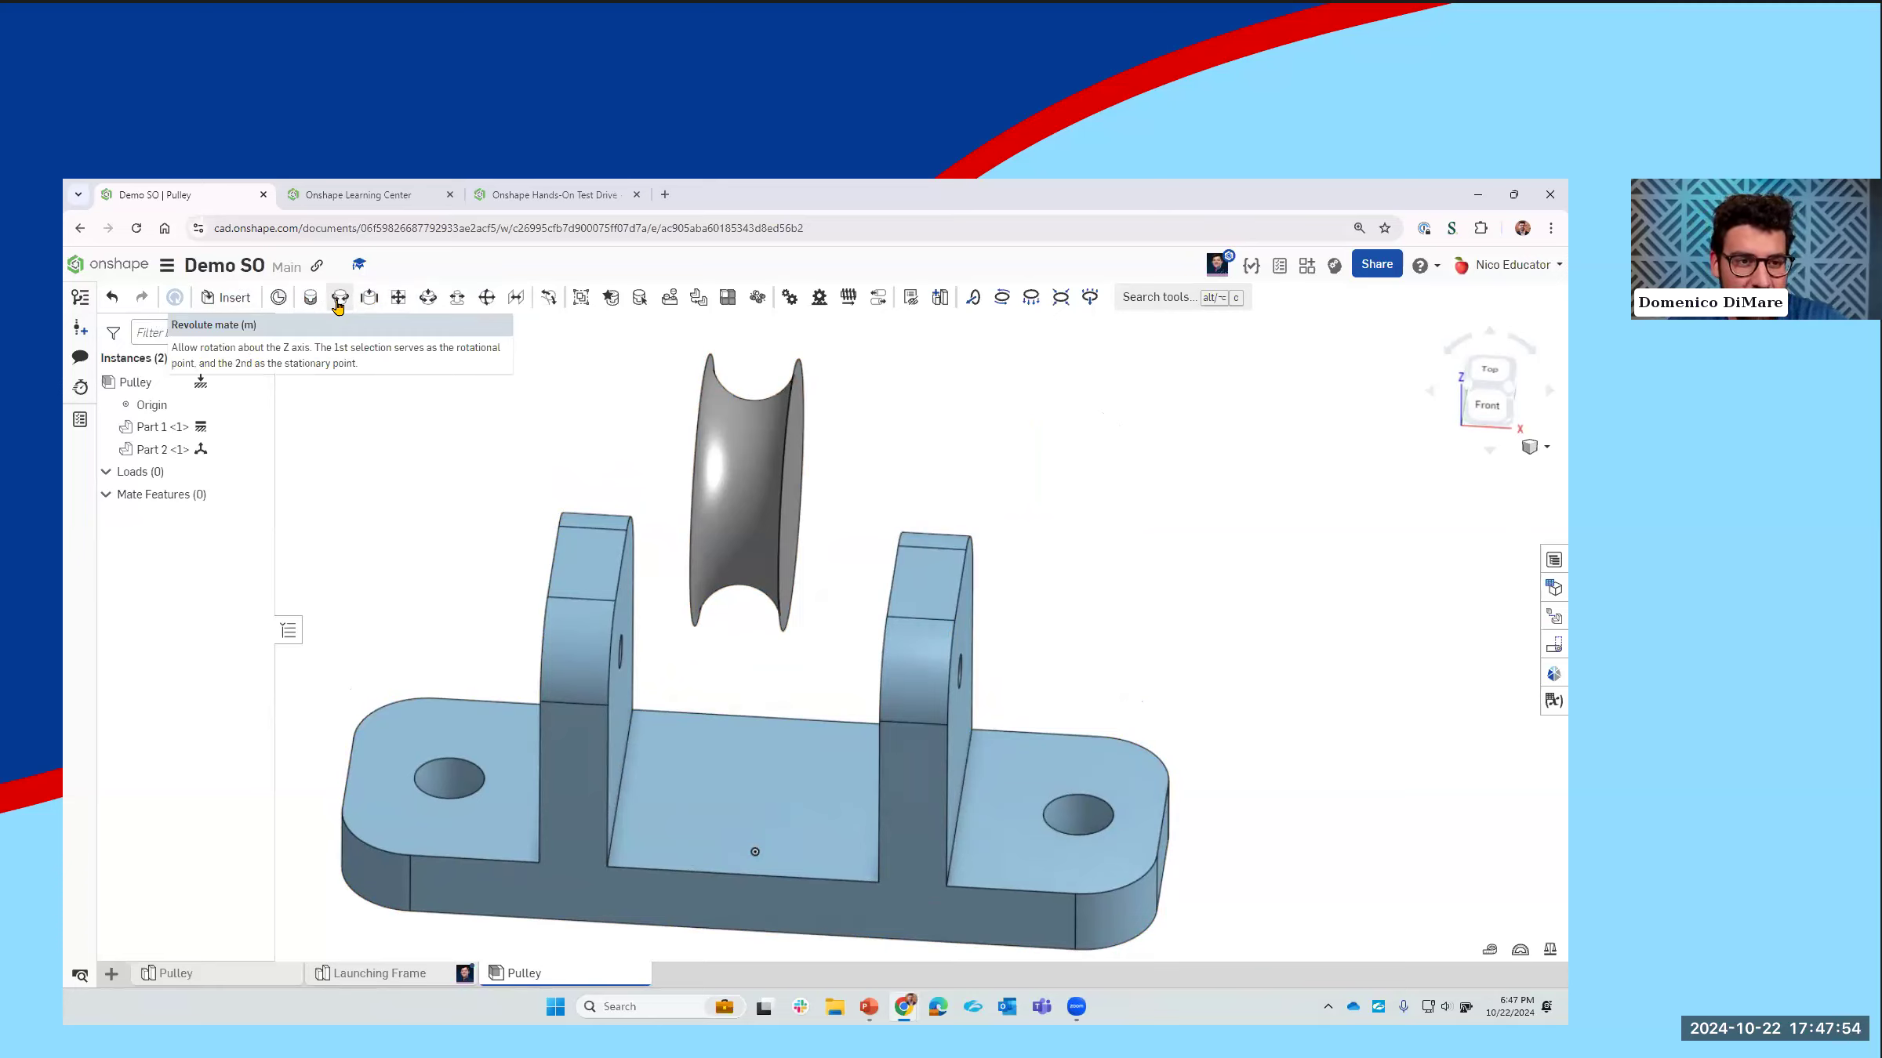
Step: Start a Revolute mate with the center of the pulley wheel as its first mate connector
left_click(338, 302)
right_click_drag(622, 495, 730, 553)
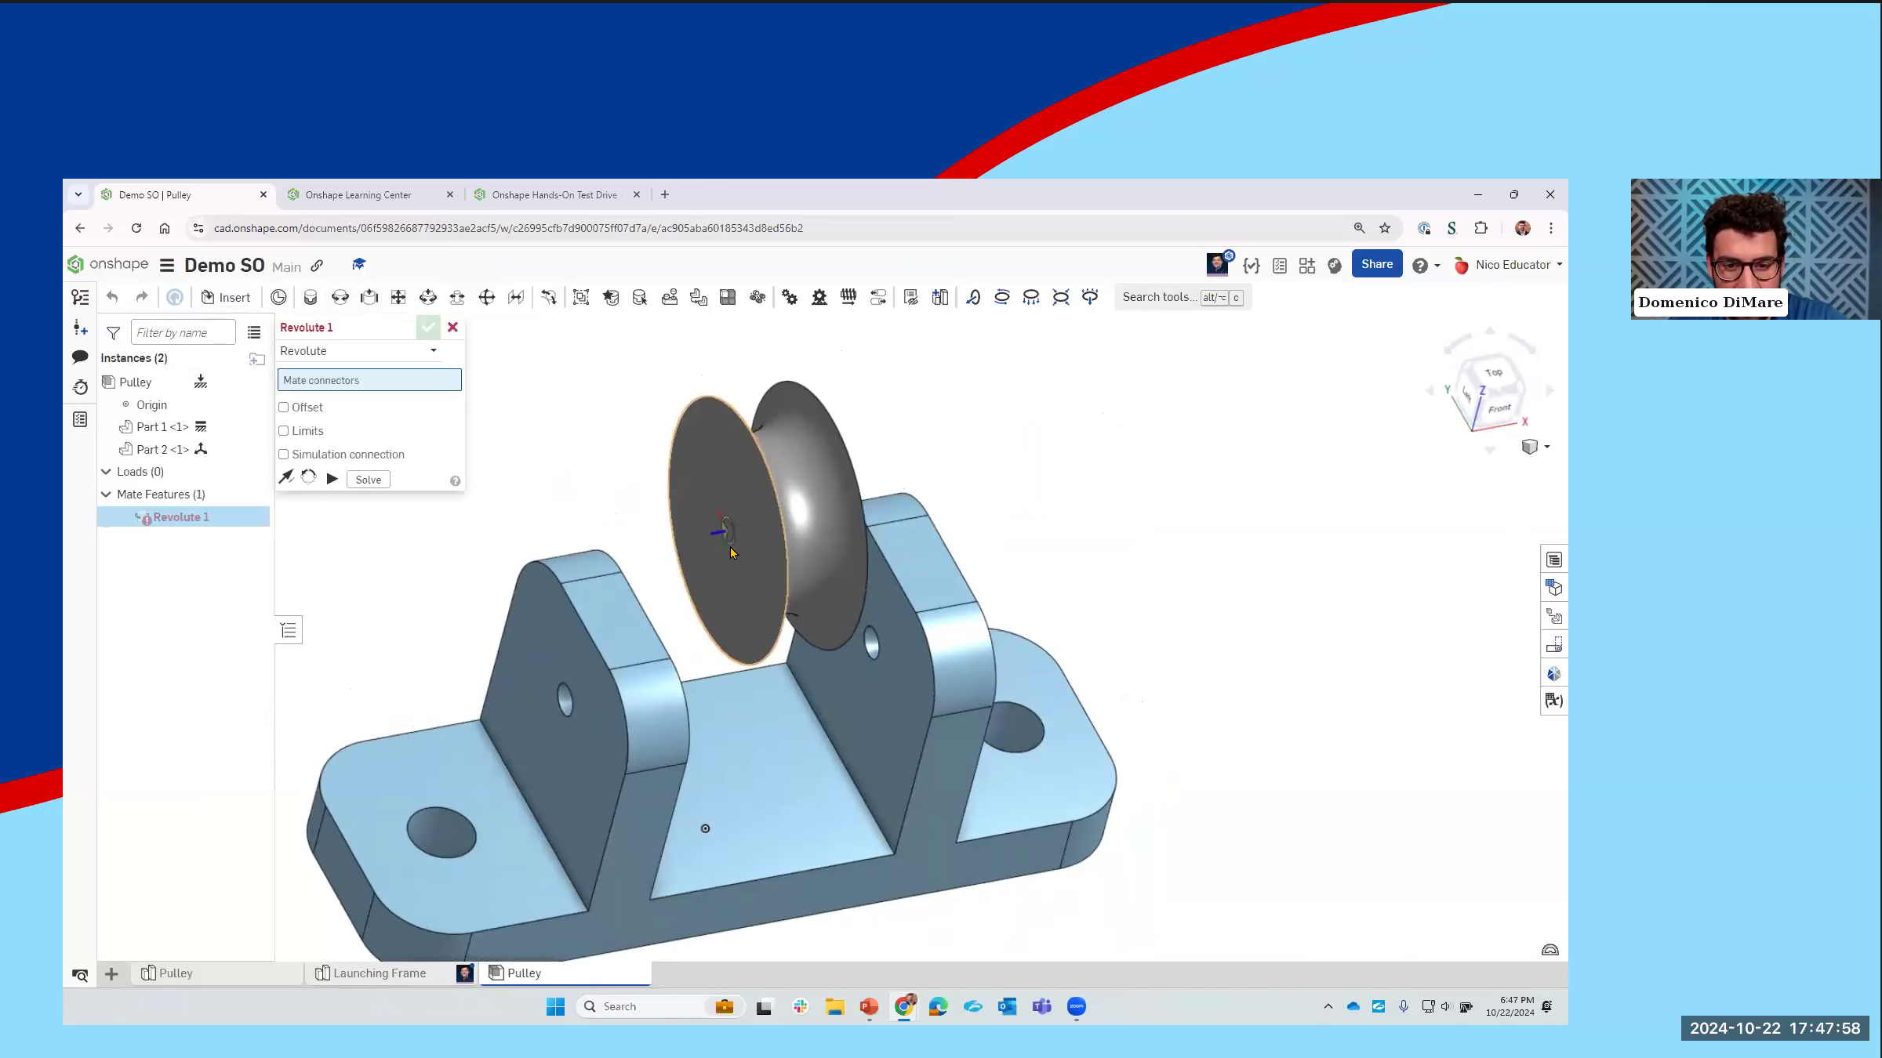
mouse_move(739, 650)
right_mouse_down()
mouse_move(772, 599)
mouse_move(752, 632)
right_mouse_up()
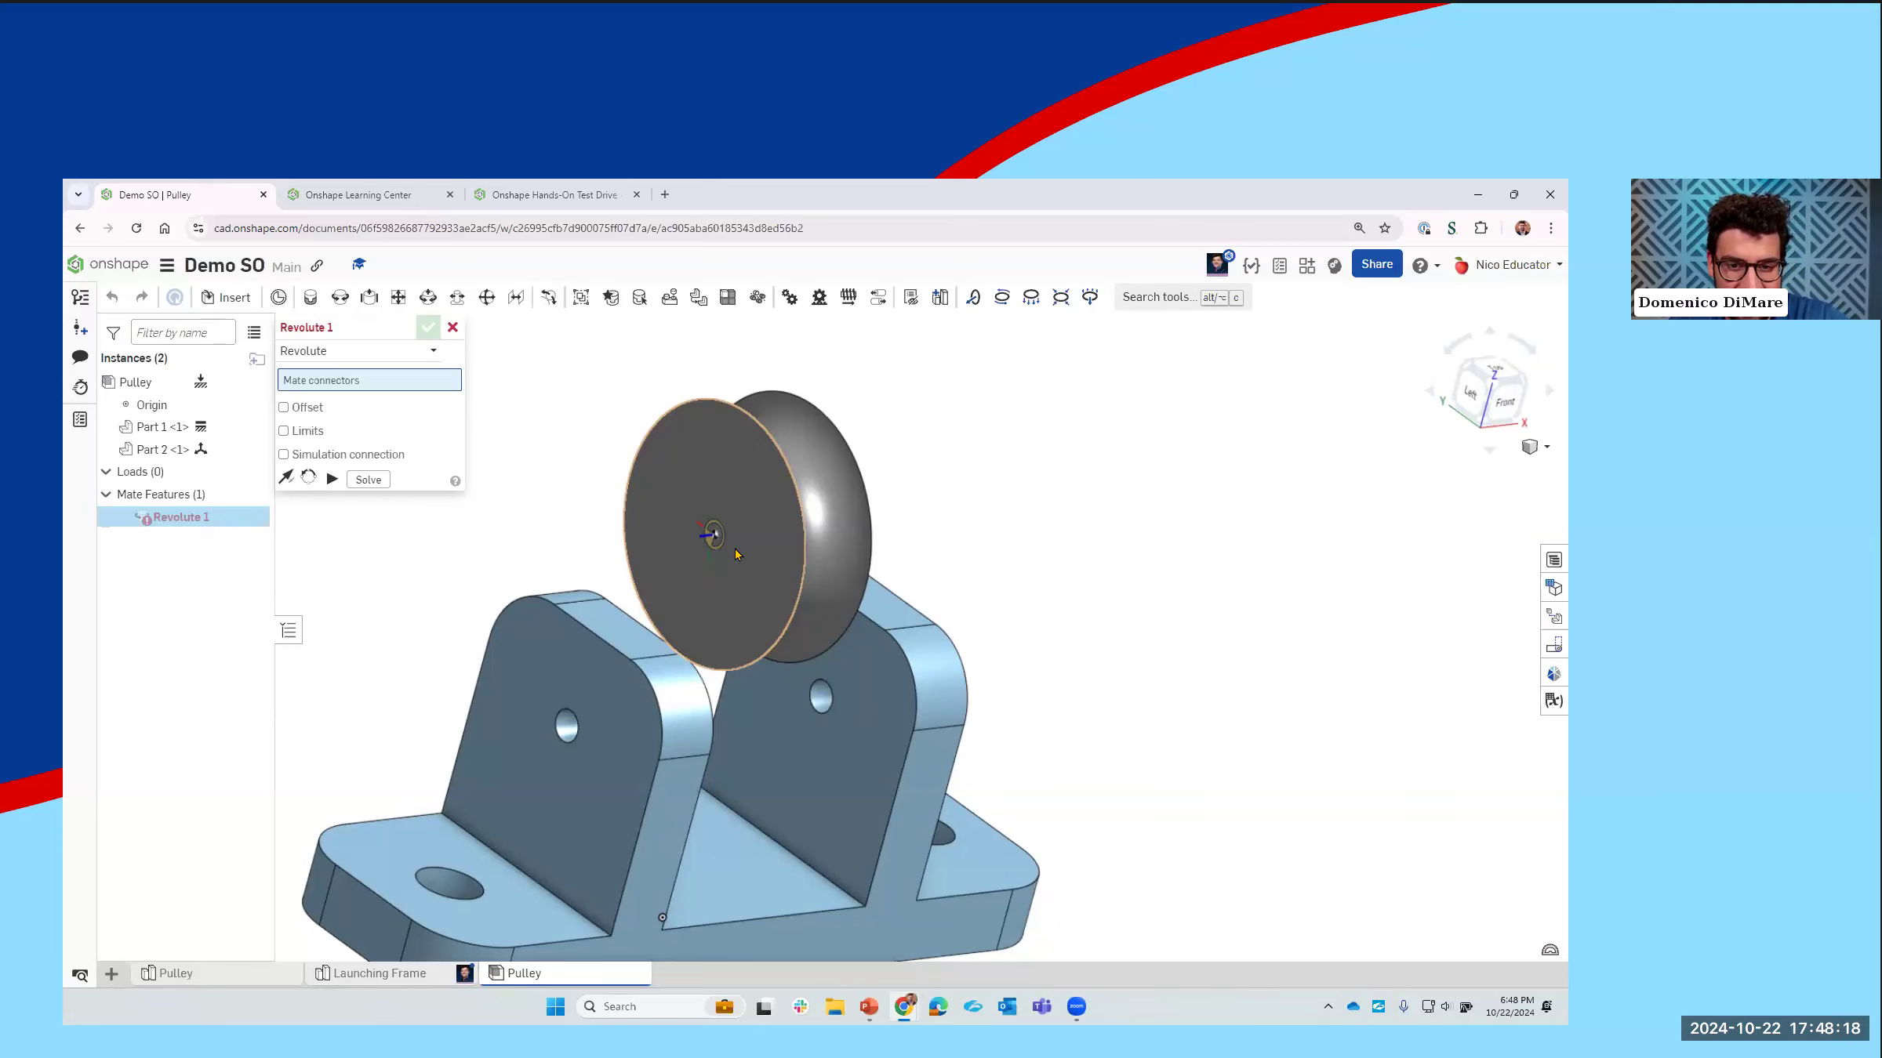
right_click_drag(748, 552, 475, 651)
right_click_drag(841, 614, 674, 598)
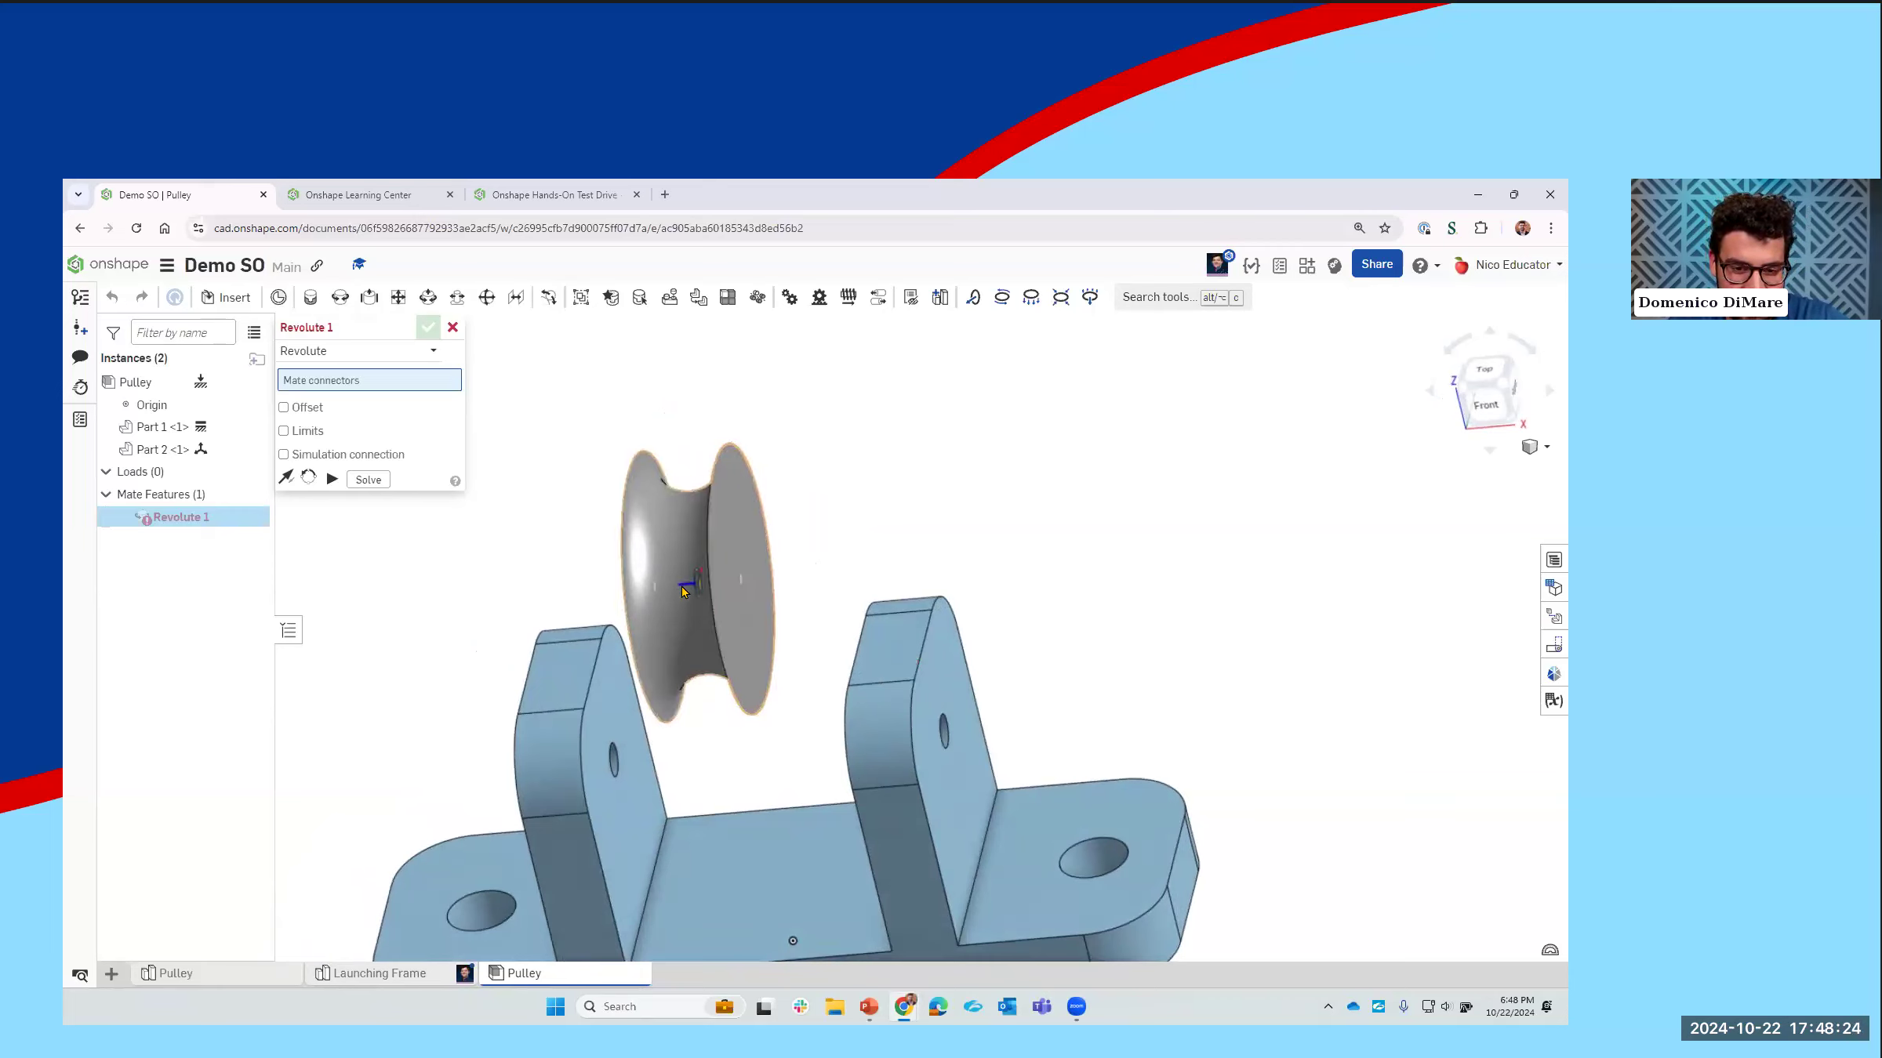
left_click(681, 586)
Step: Complete the Revolute mate's connector pair with the hole center on the inner face of the bracket's first upright
right_click_drag(734, 724, 692, 741)
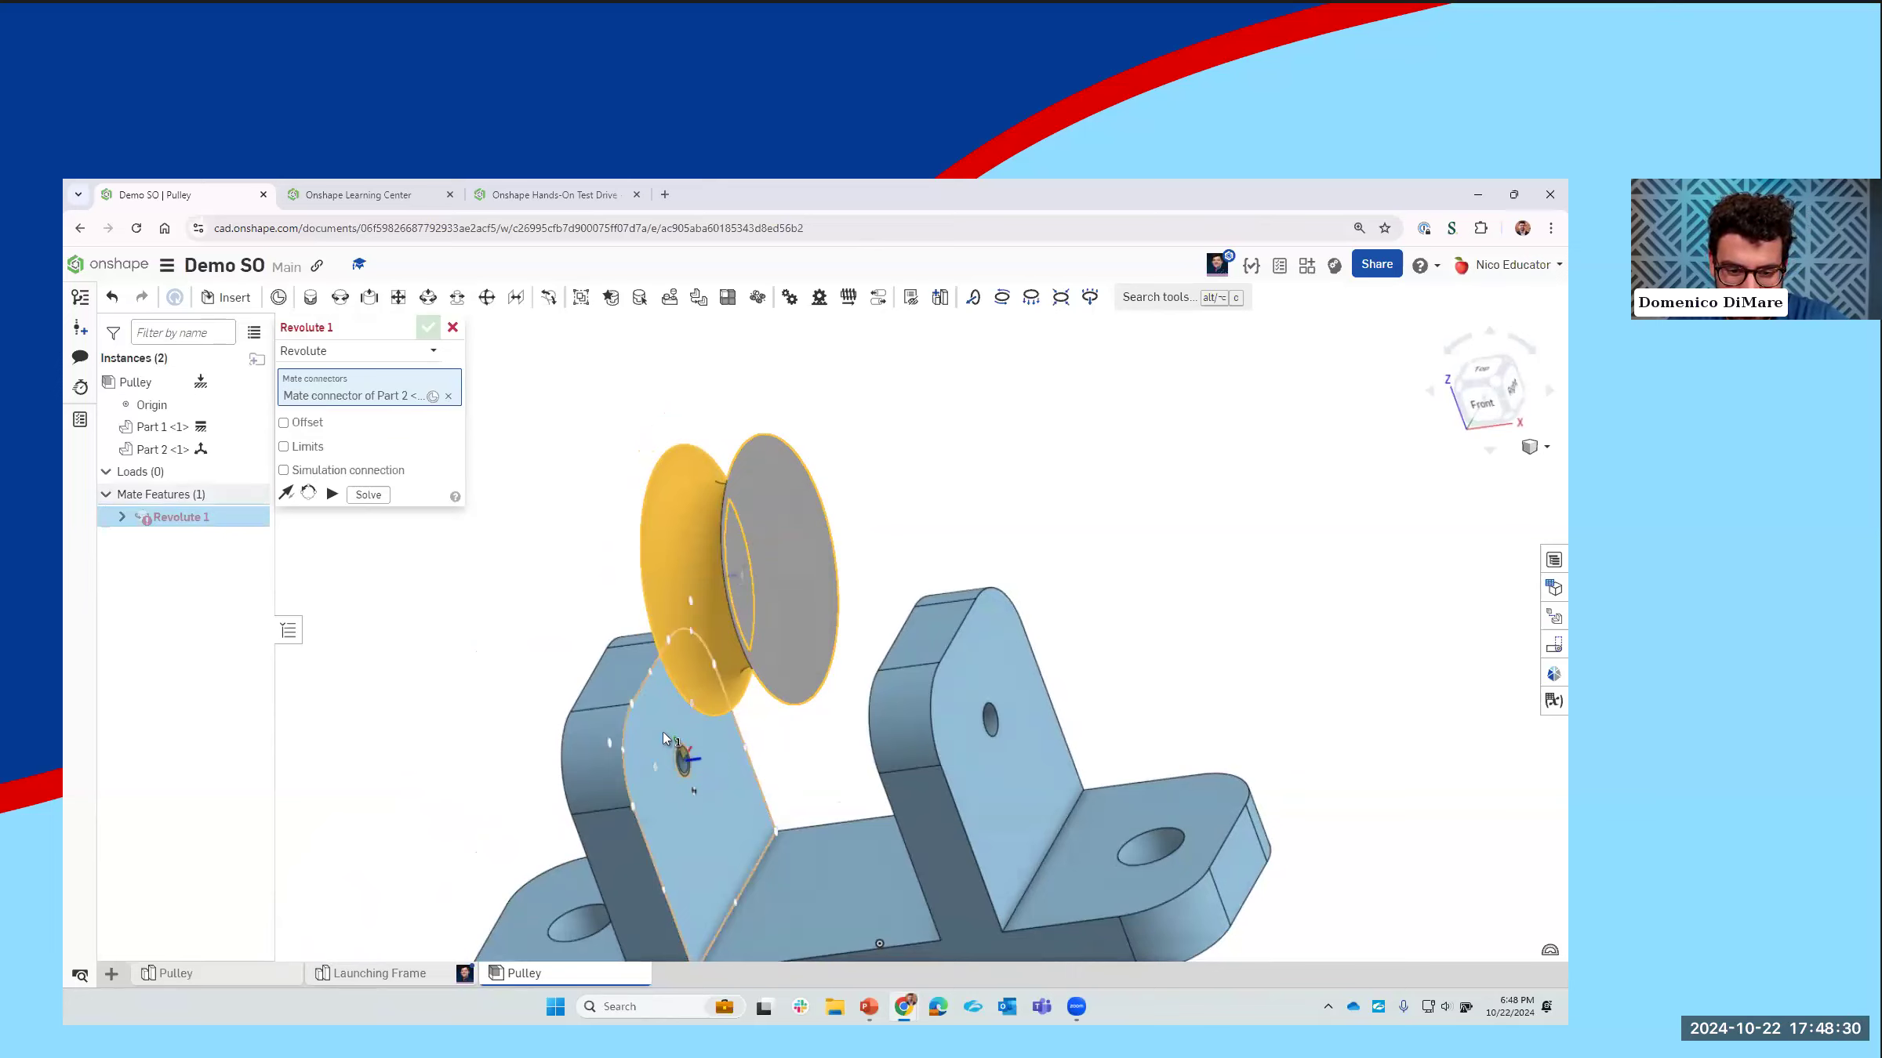
right_click(663, 732)
left_click(652, 736)
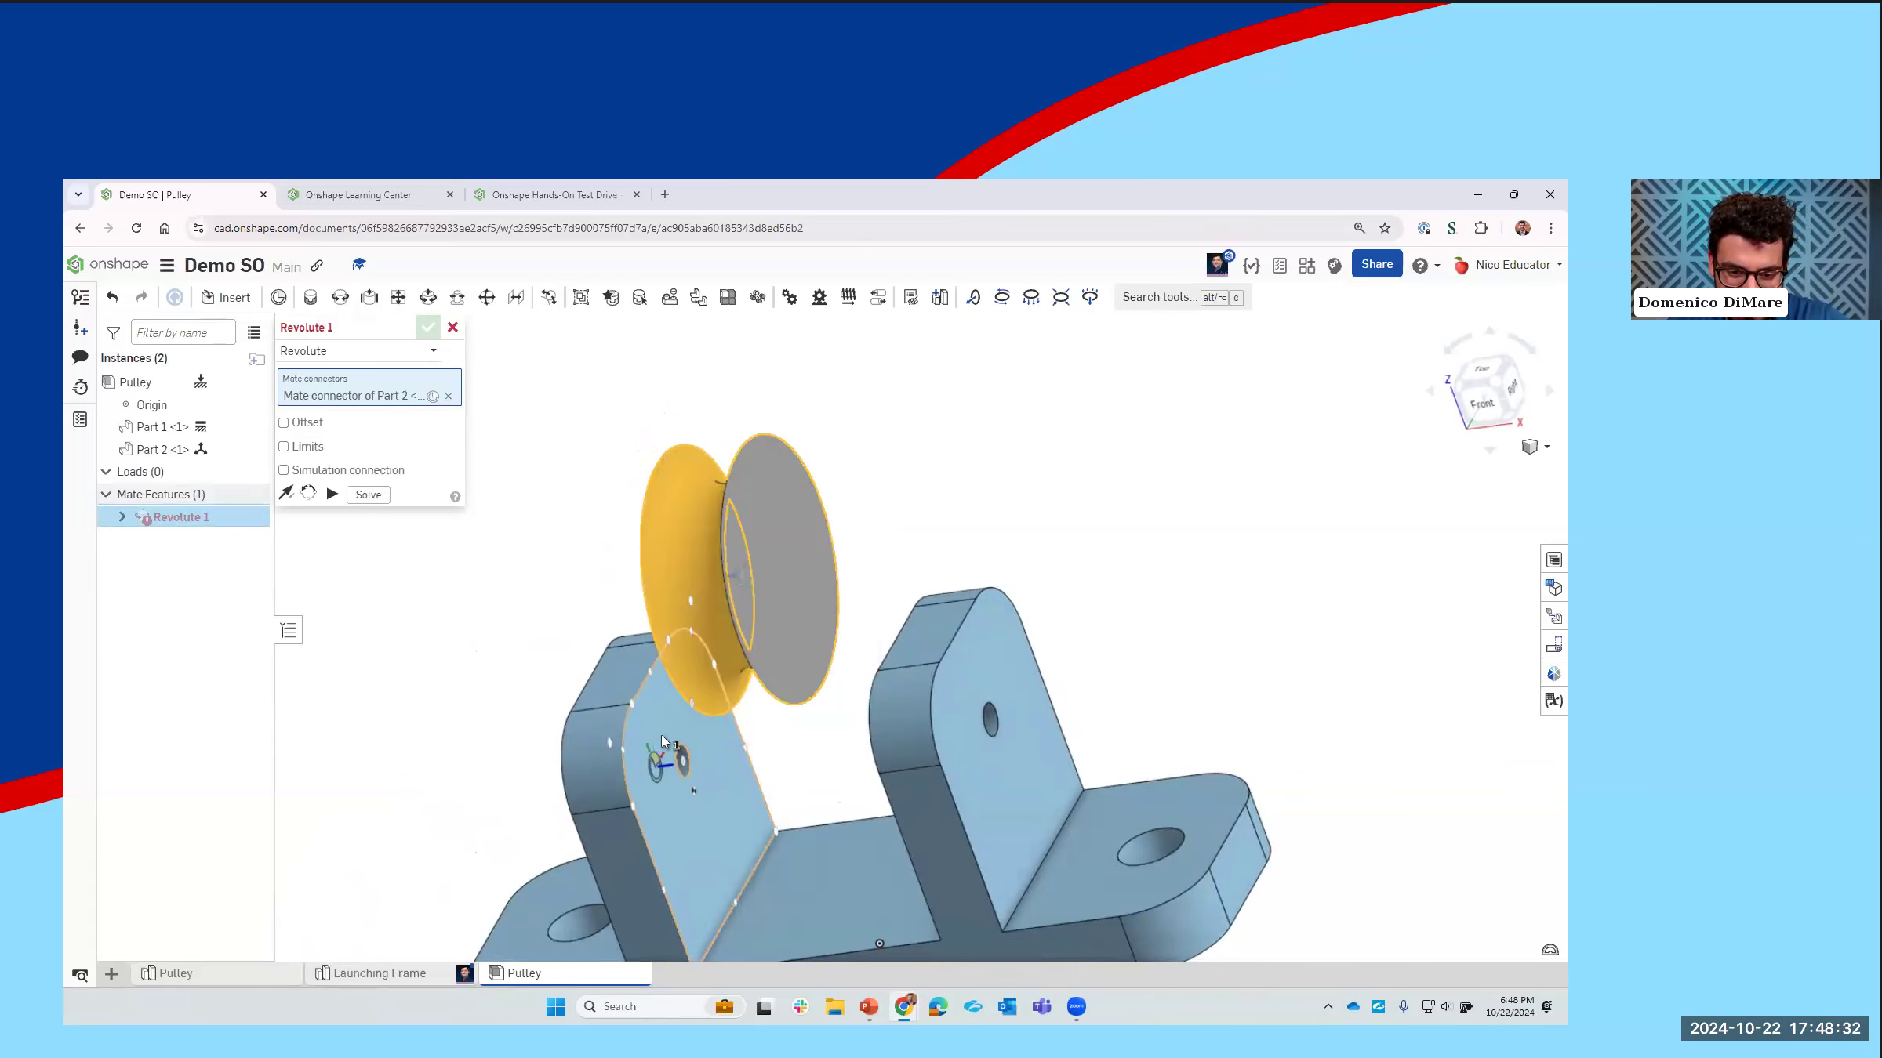
left_click(662, 737)
right_click_drag(631, 730, 684, 739)
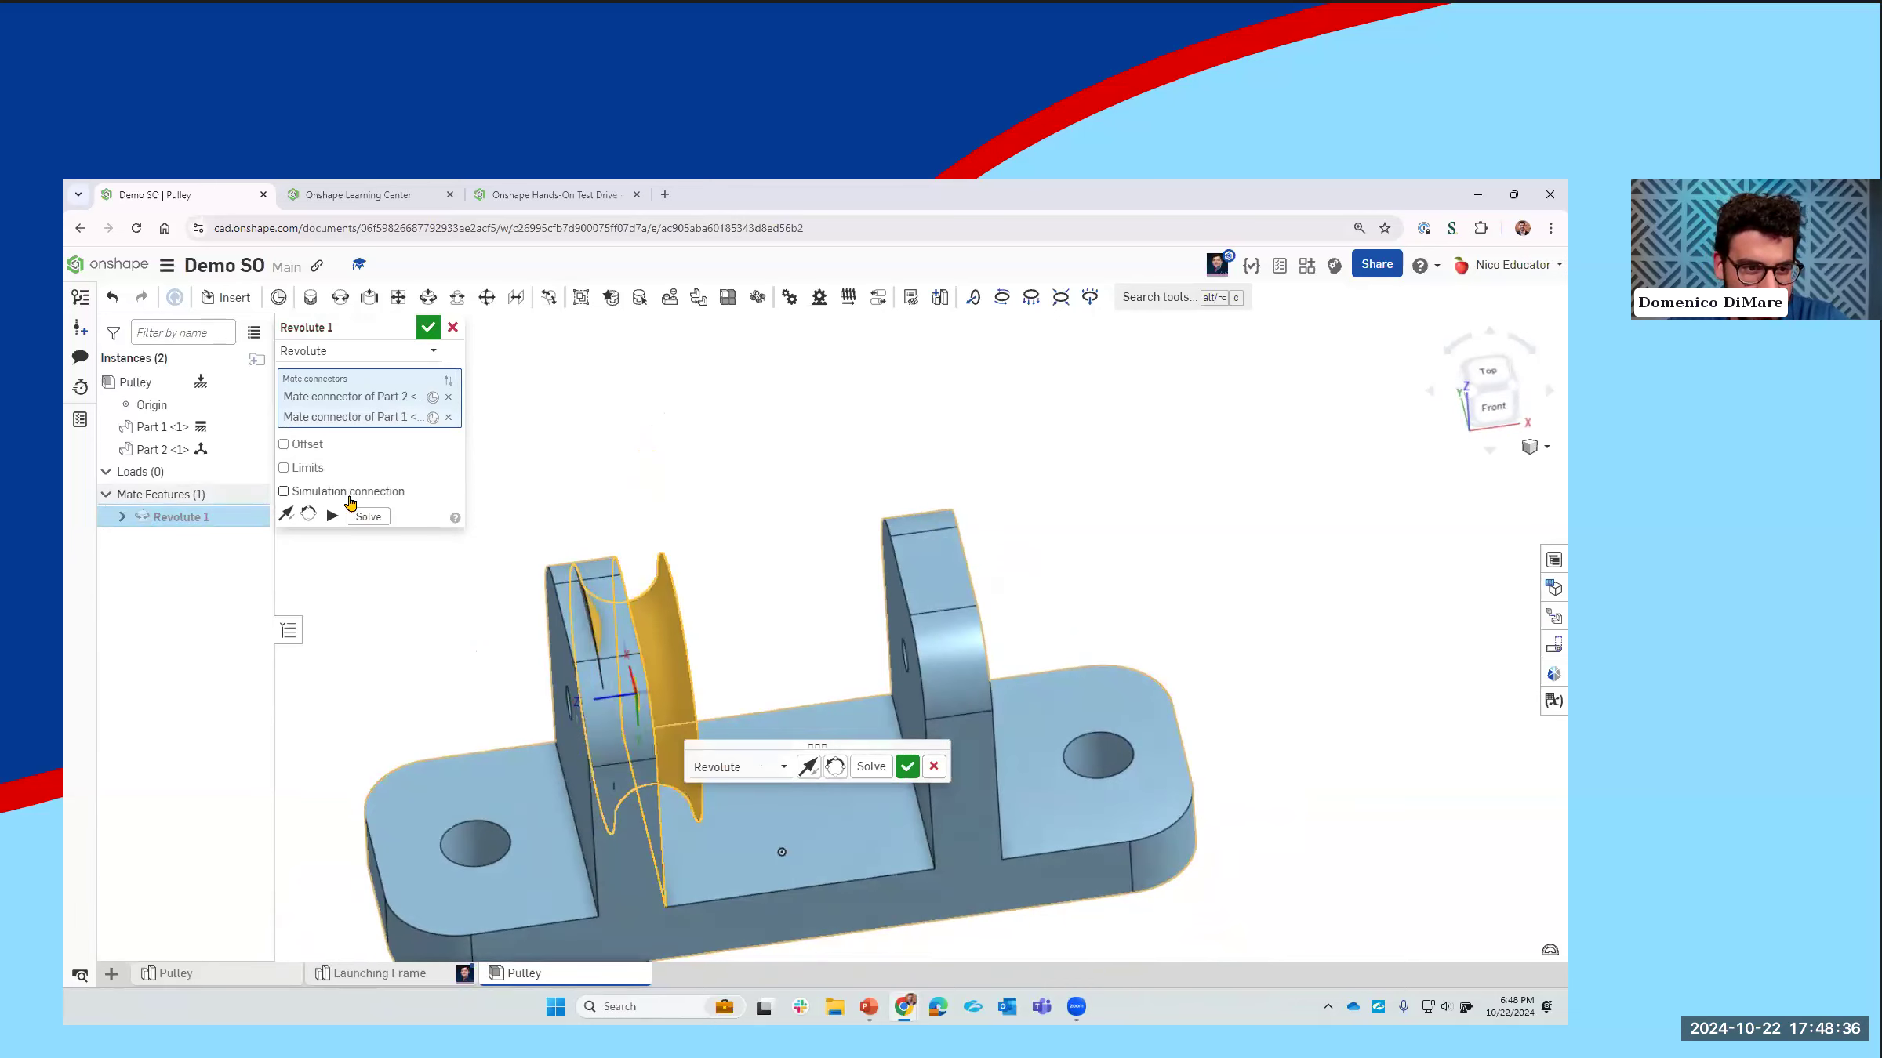
Step: Offset the Revolute mate by -0.5 in along Z, accept it, and test the wheel's rotation between the uprights
left_click(283, 444)
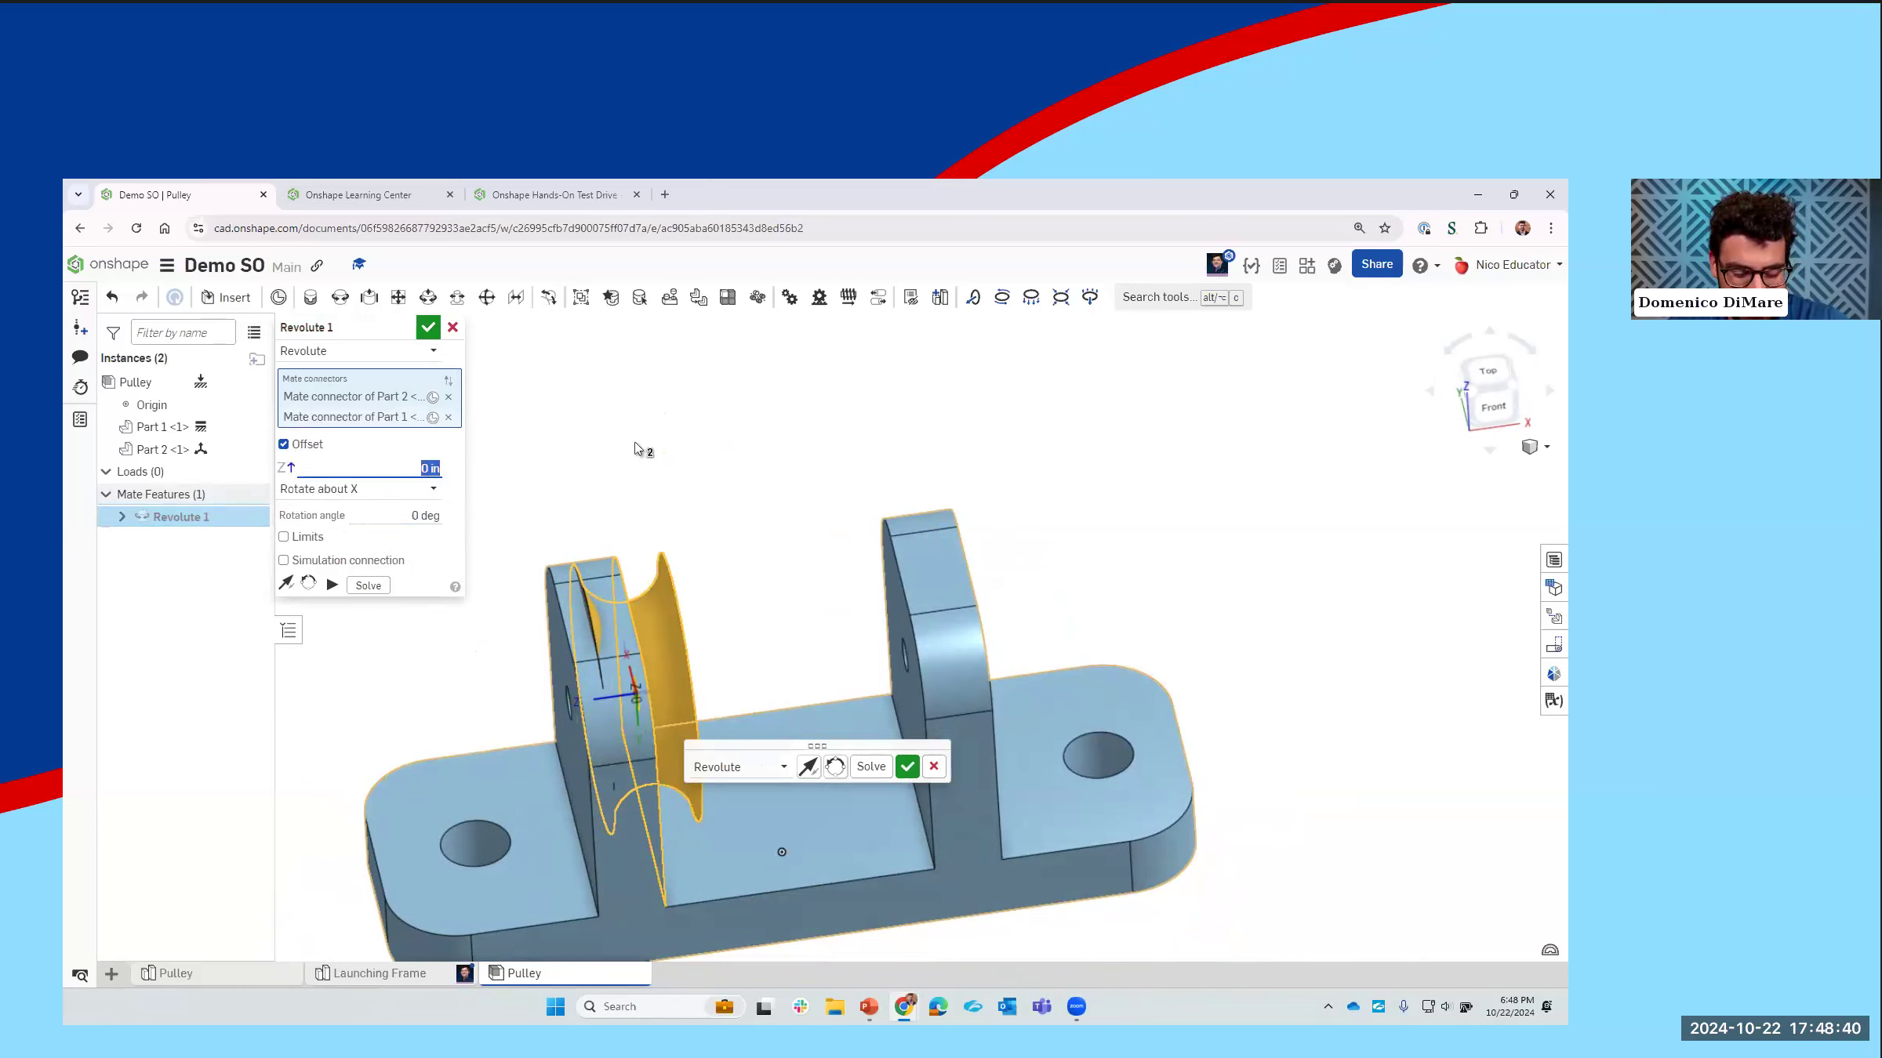
type("0.5")
key("Return")
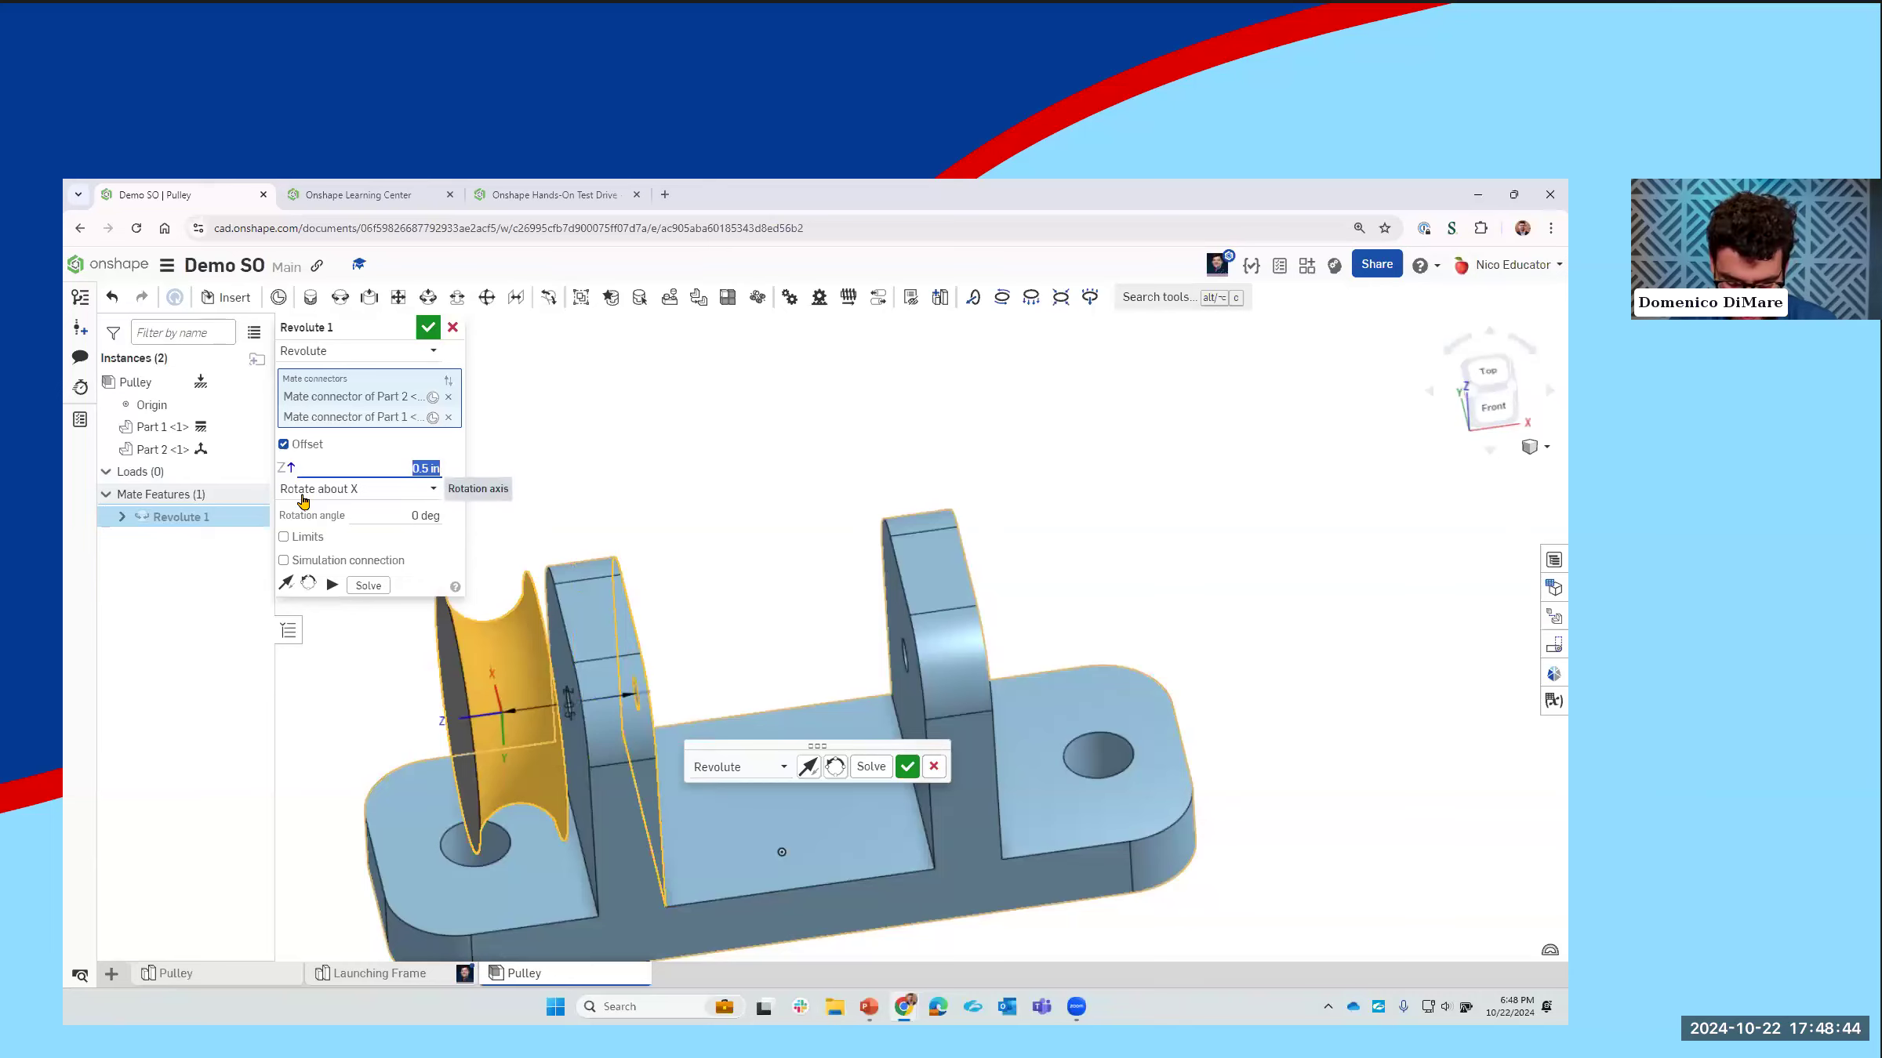
key("BackSpace")
type("-0.5")
key("Return")
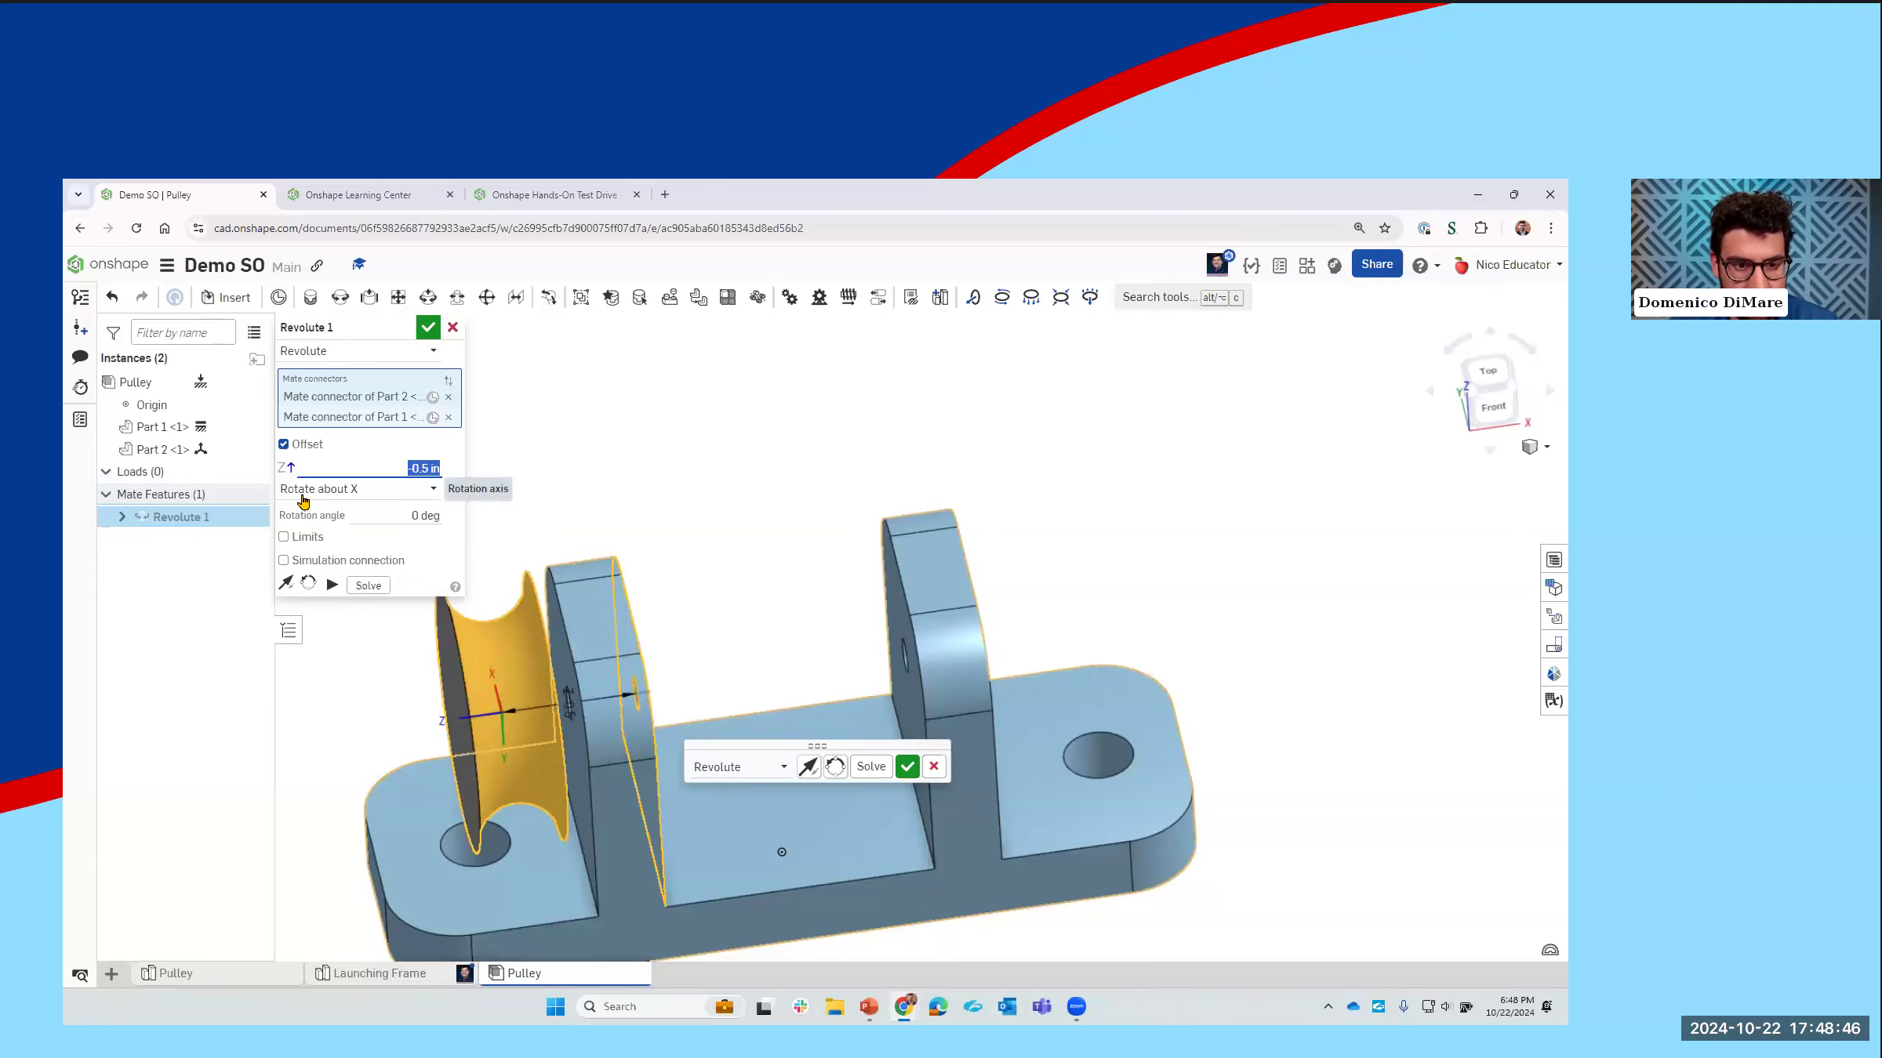
left_click(428, 327)
right_click_drag(648, 492, 681, 457)
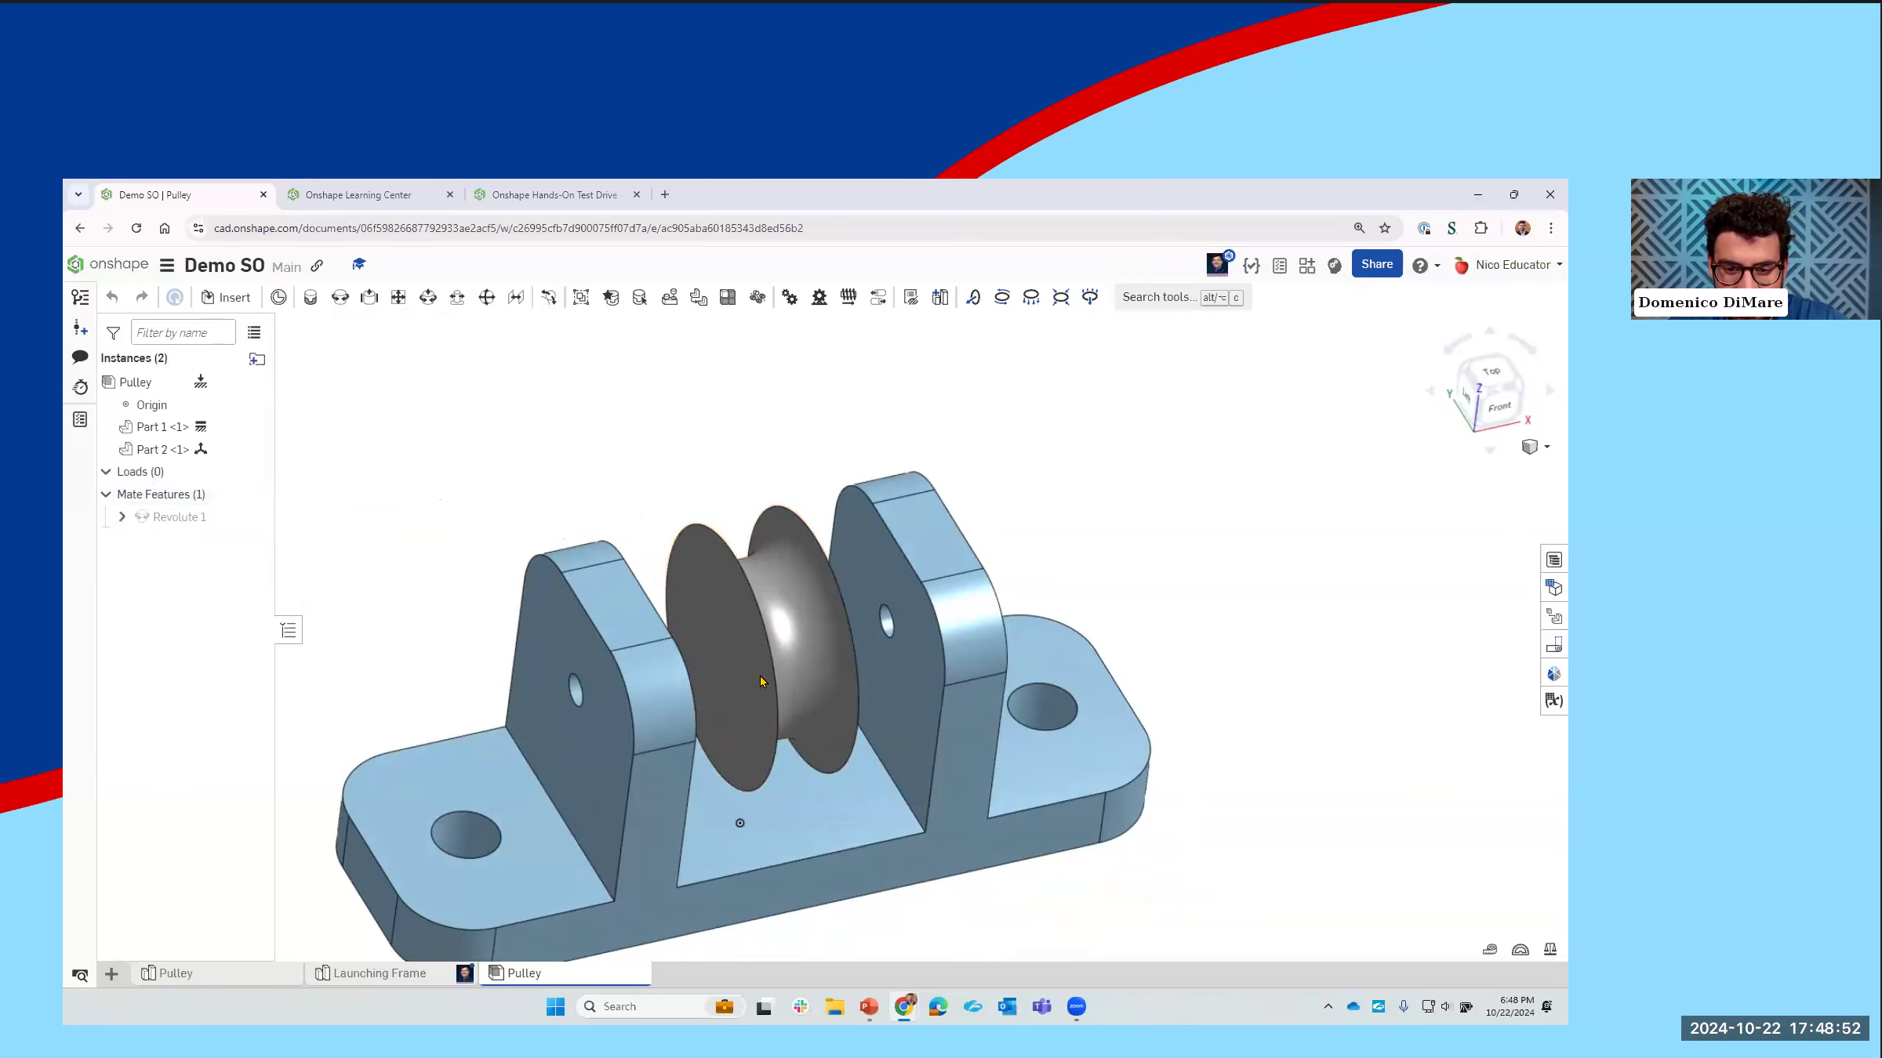
right_click_drag(761, 682, 767, 746)
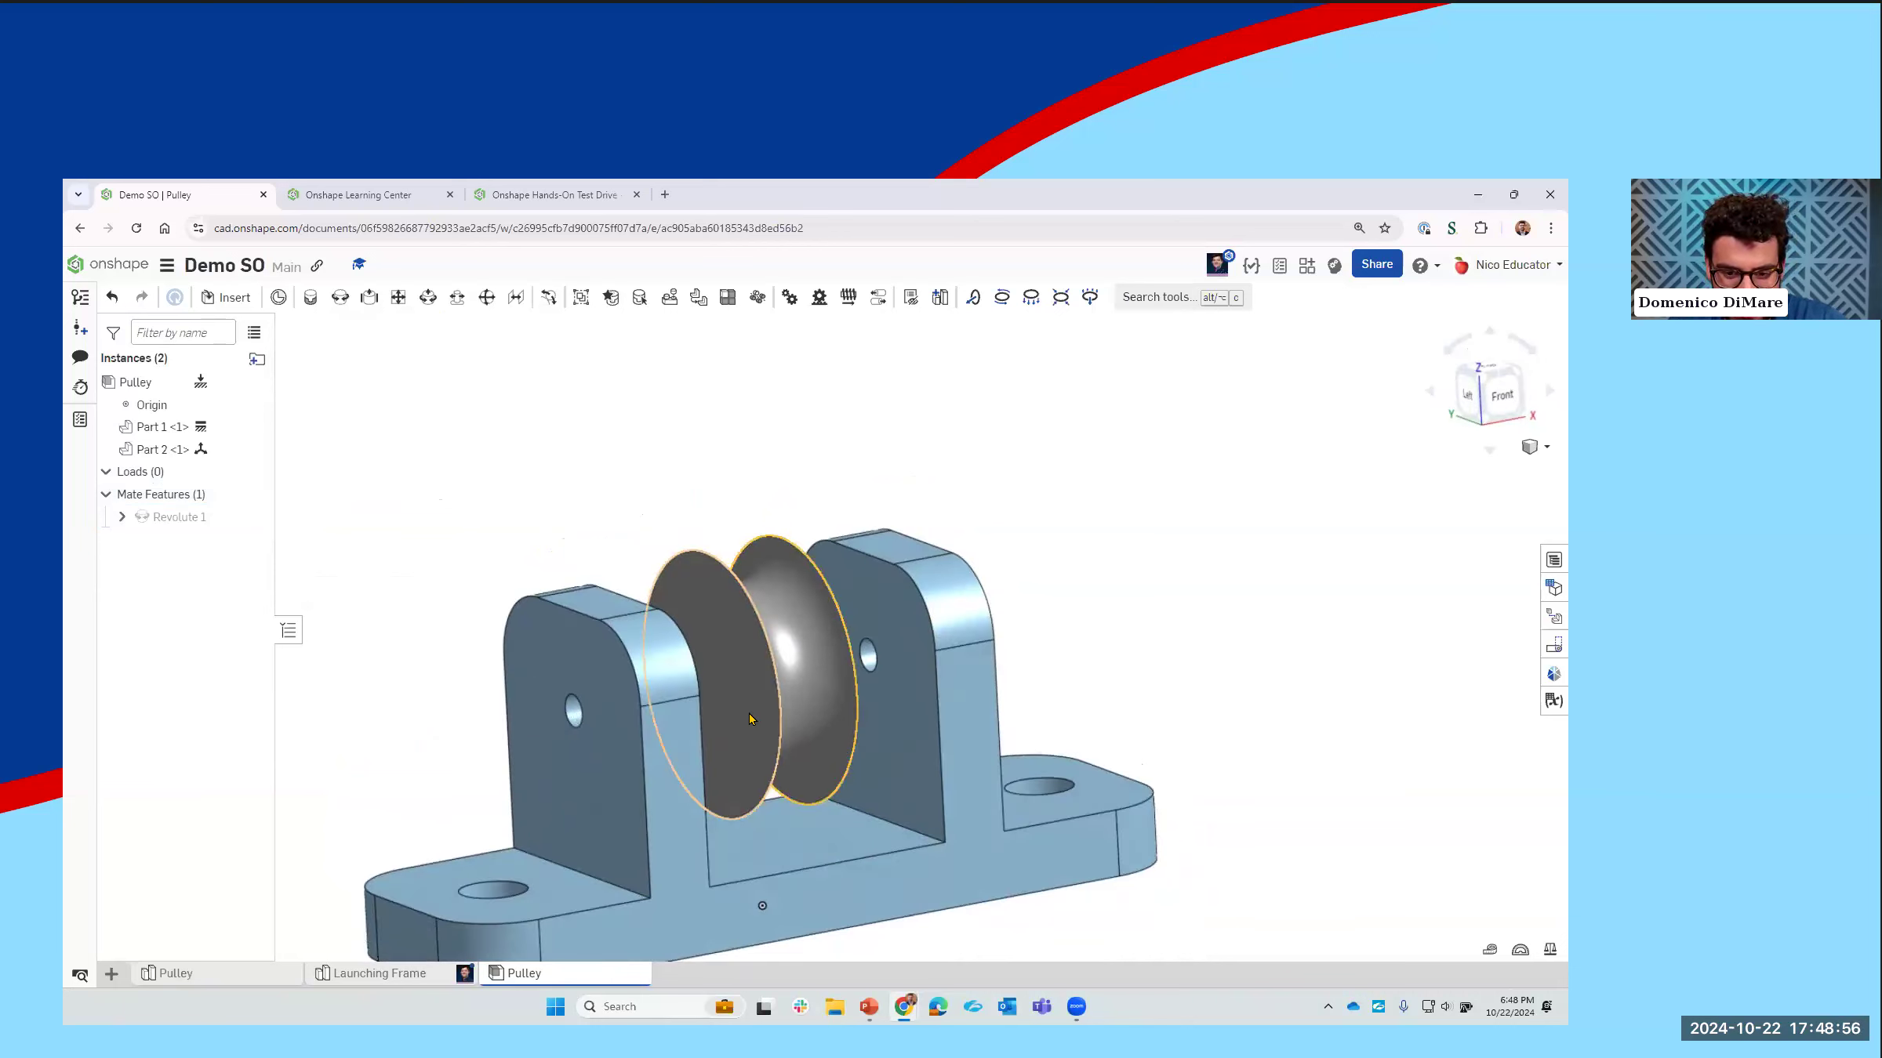
Step: Open the Pulley part studio and reload the page
mouse_move(266, 974)
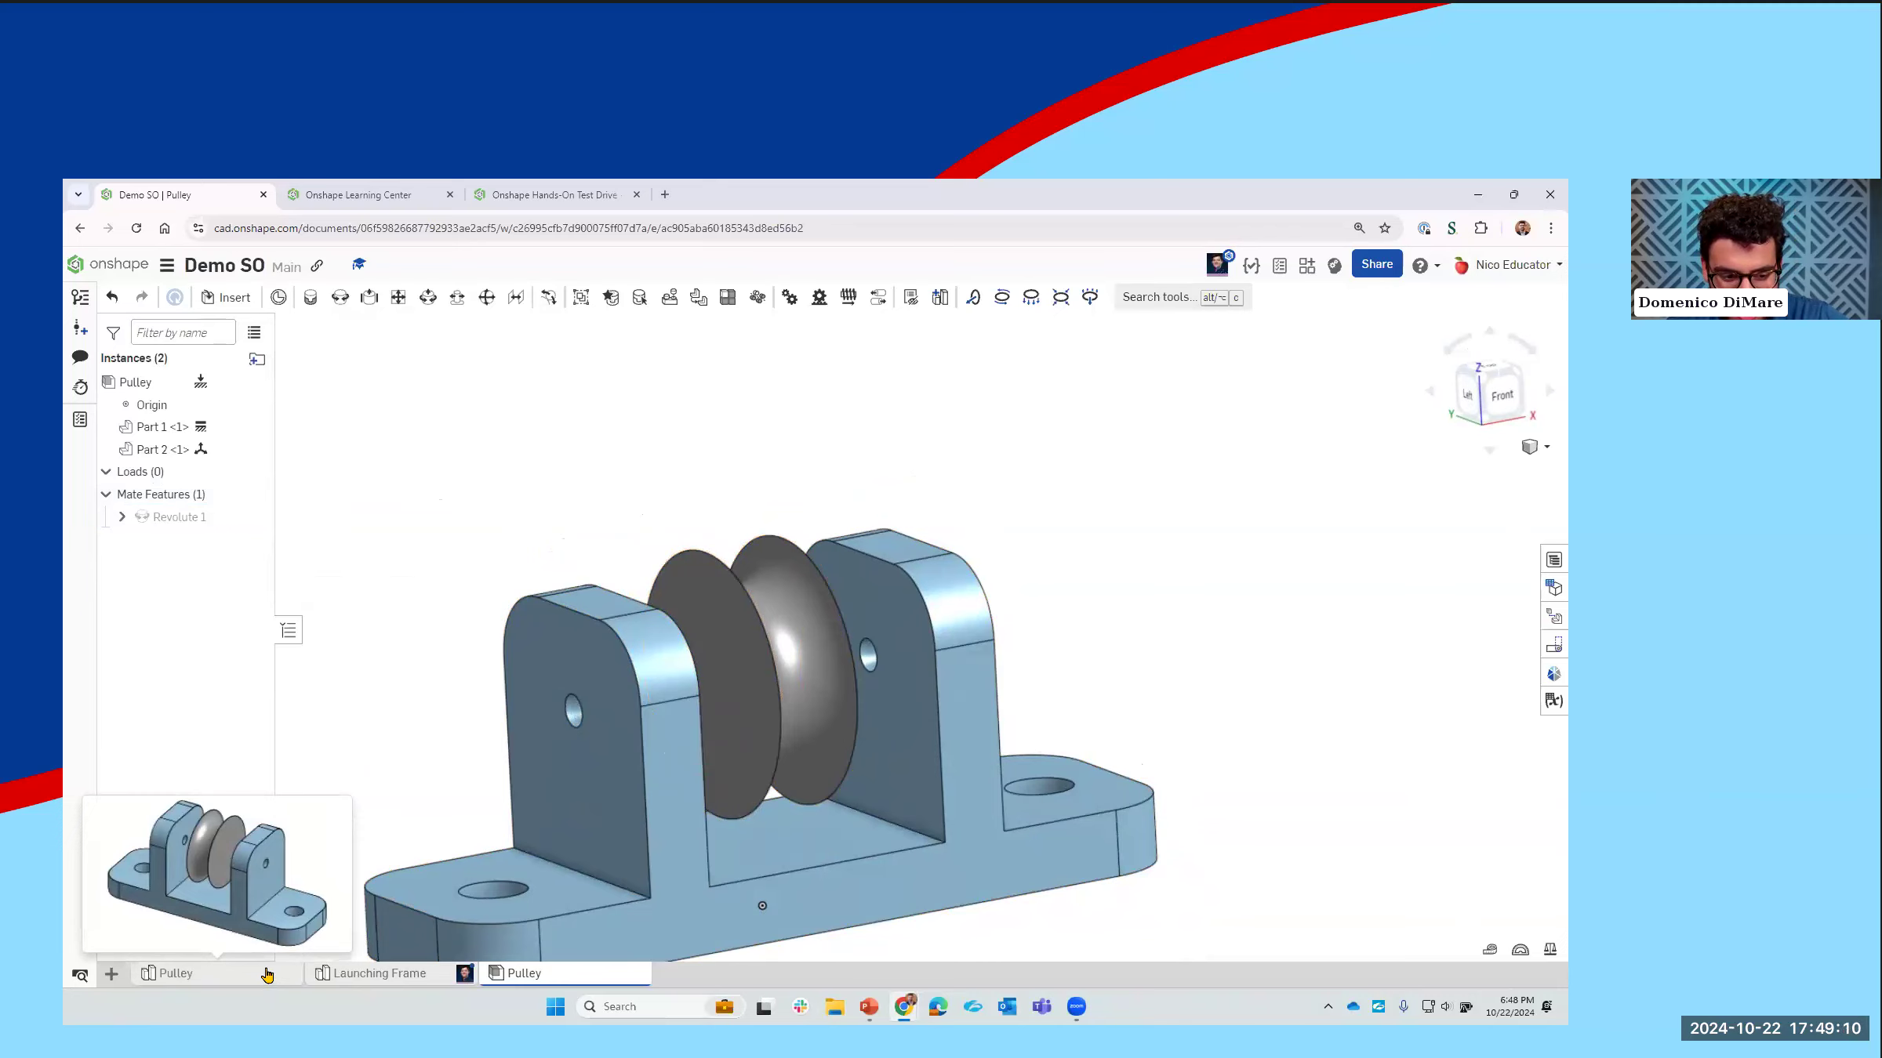
left_click(266, 974)
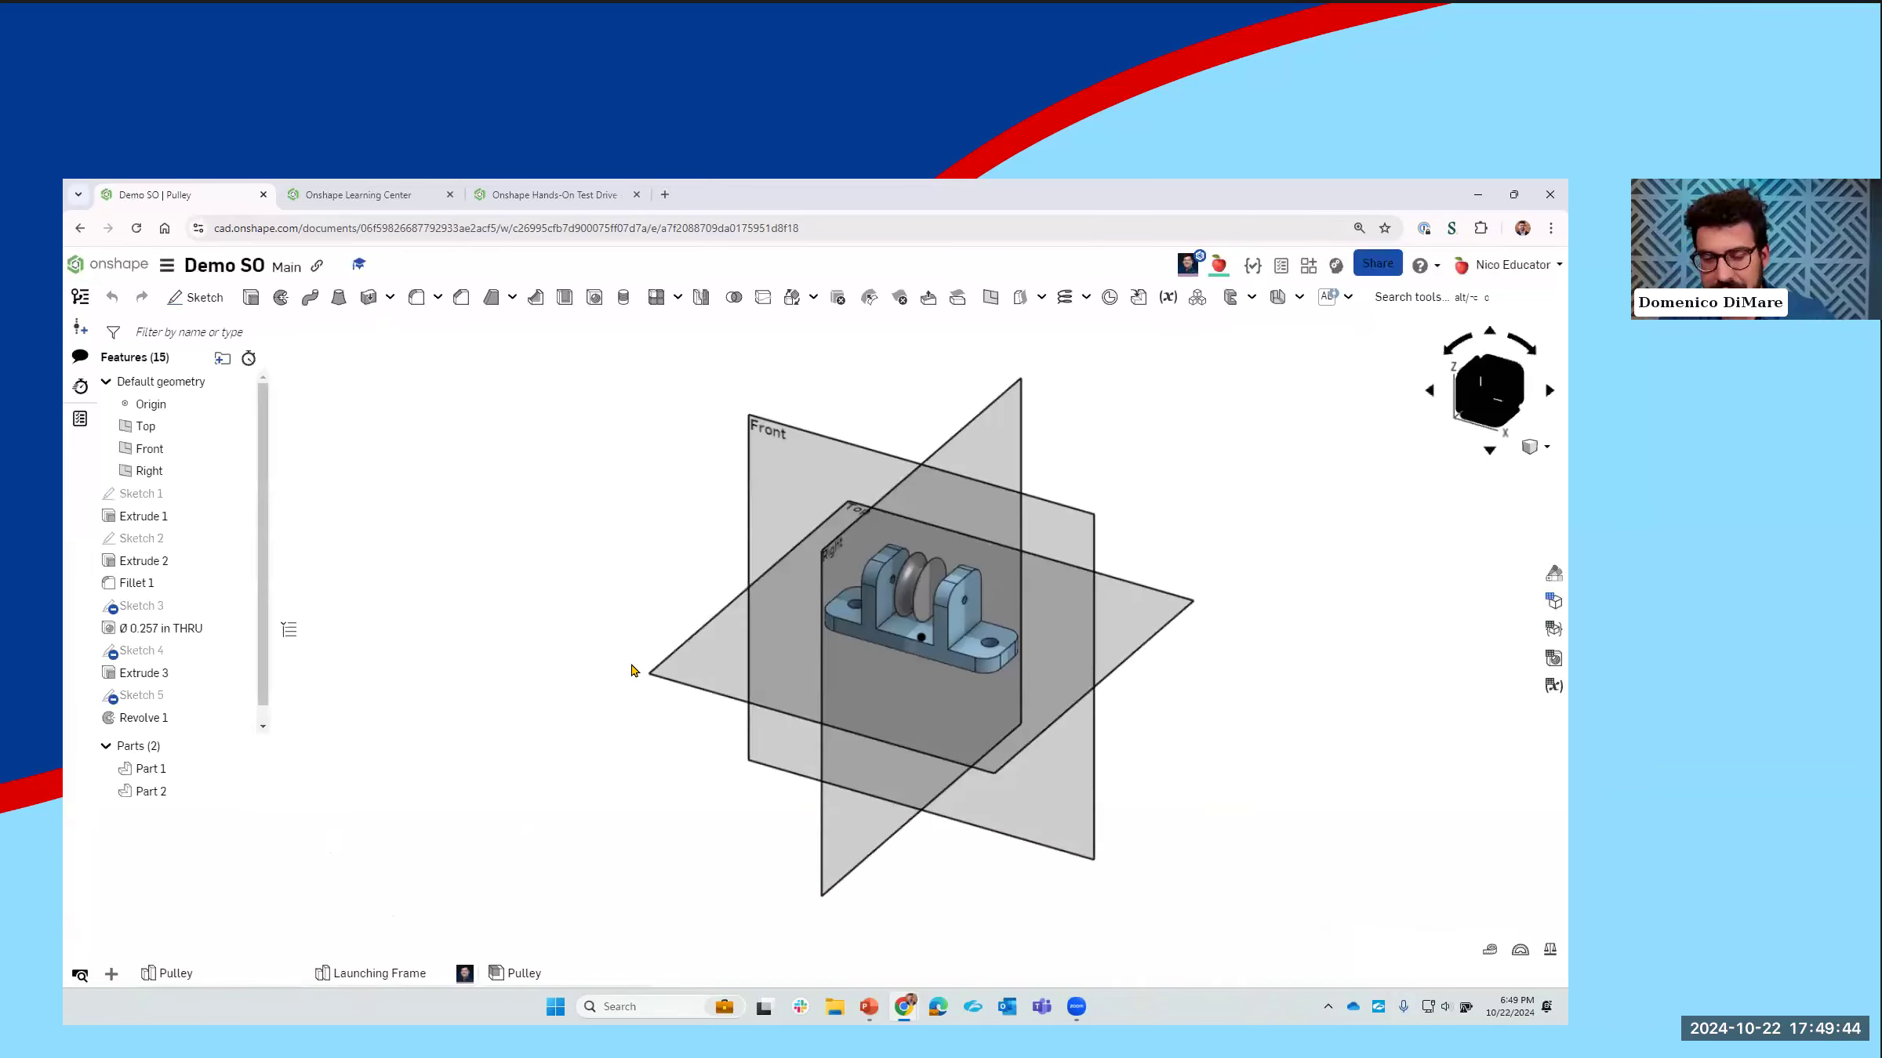
right_click_drag(602, 601, 499, 686)
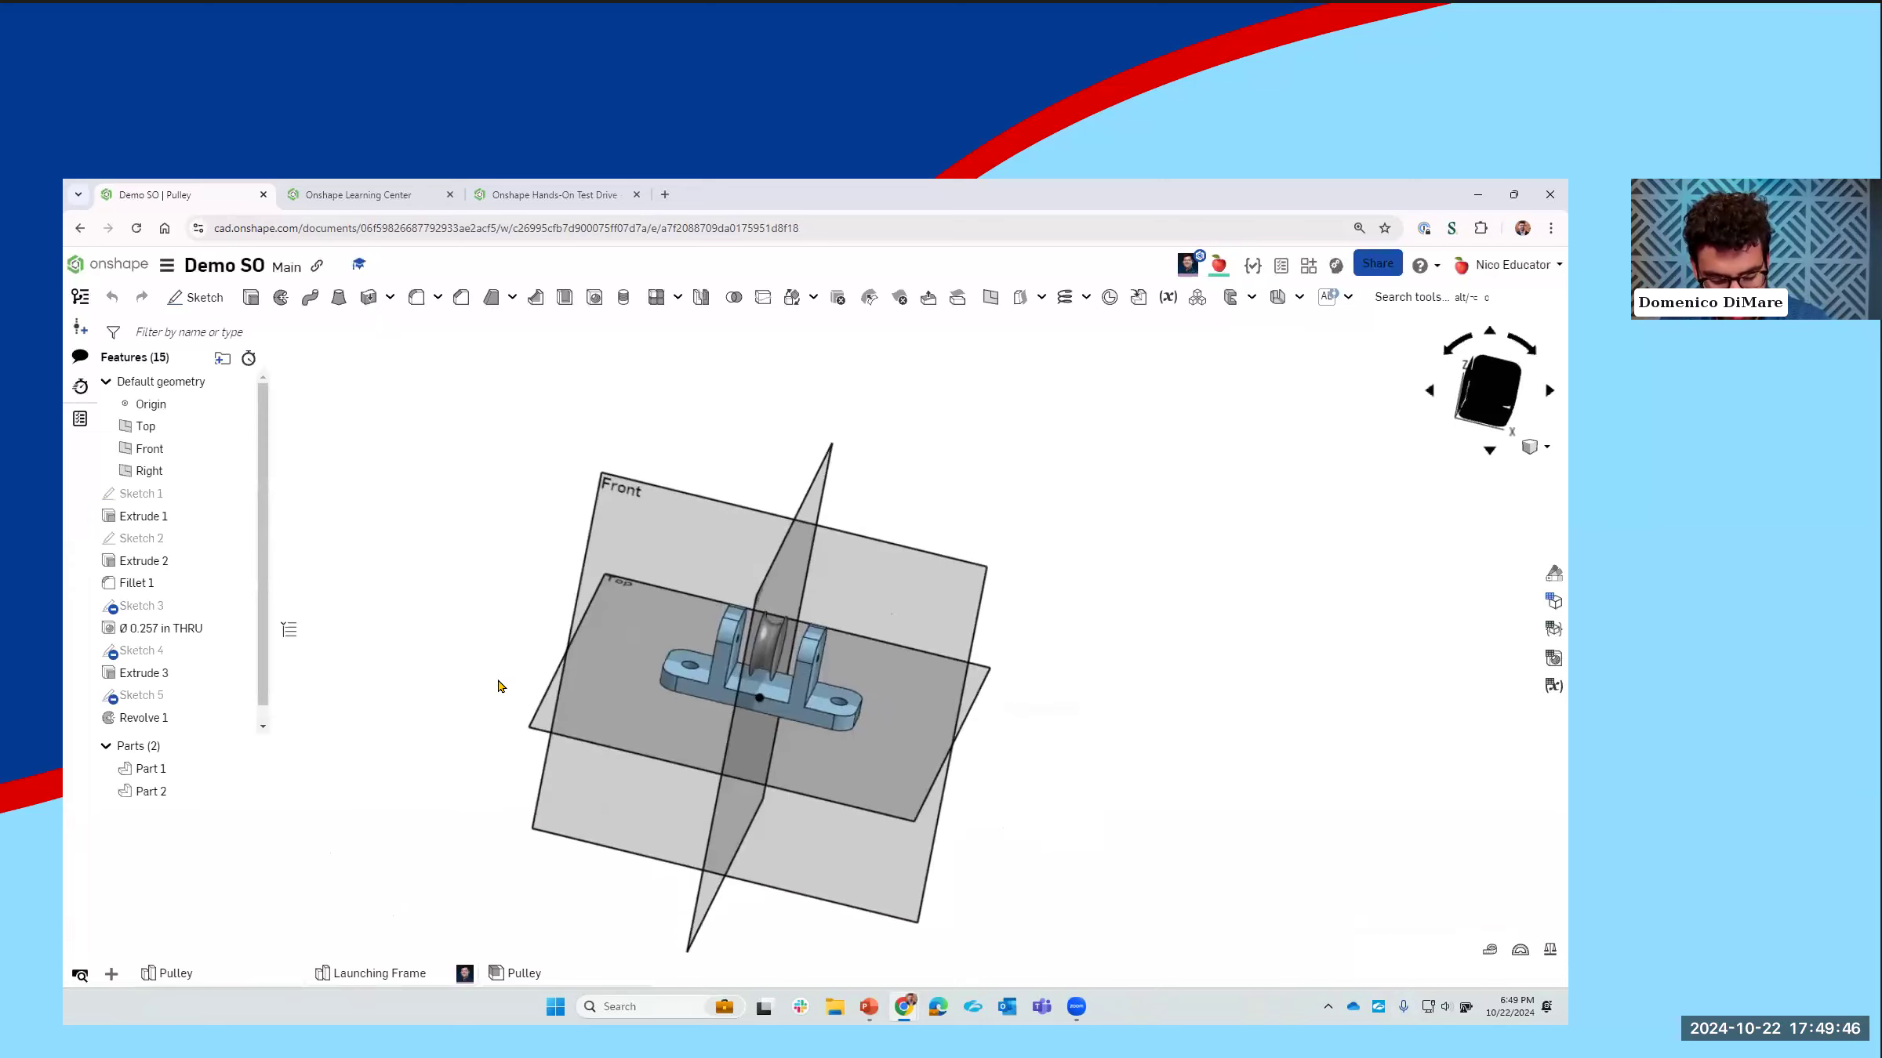
key("F5")
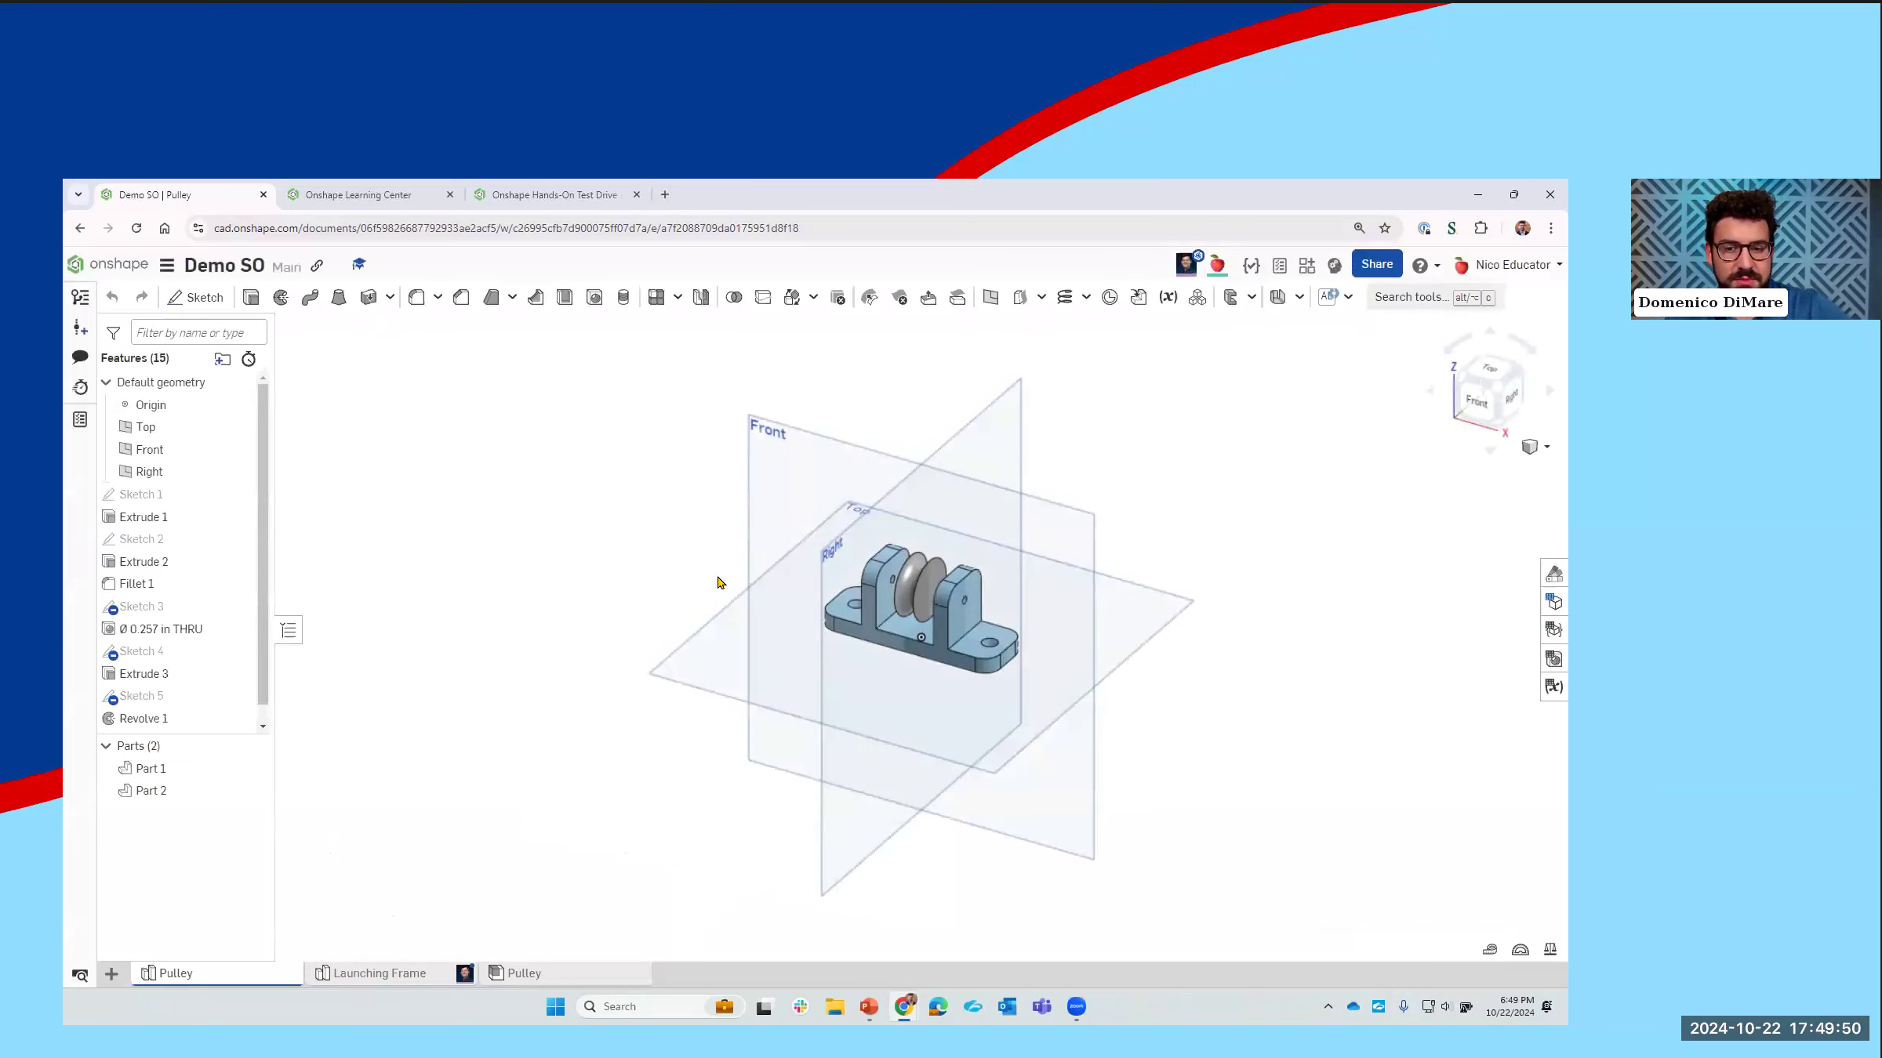
Step: Start a sketch on the pulley wheel's flat side face and draw an off-center circle about 0.113 in in diameter
middle_click_drag(836, 564, 735, 615)
scroll(815, 623, "up", 5)
mouse_move(894, 651)
right_mouse_down()
mouse_move(837, 648)
mouse_move(867, 668)
right_mouse_up()
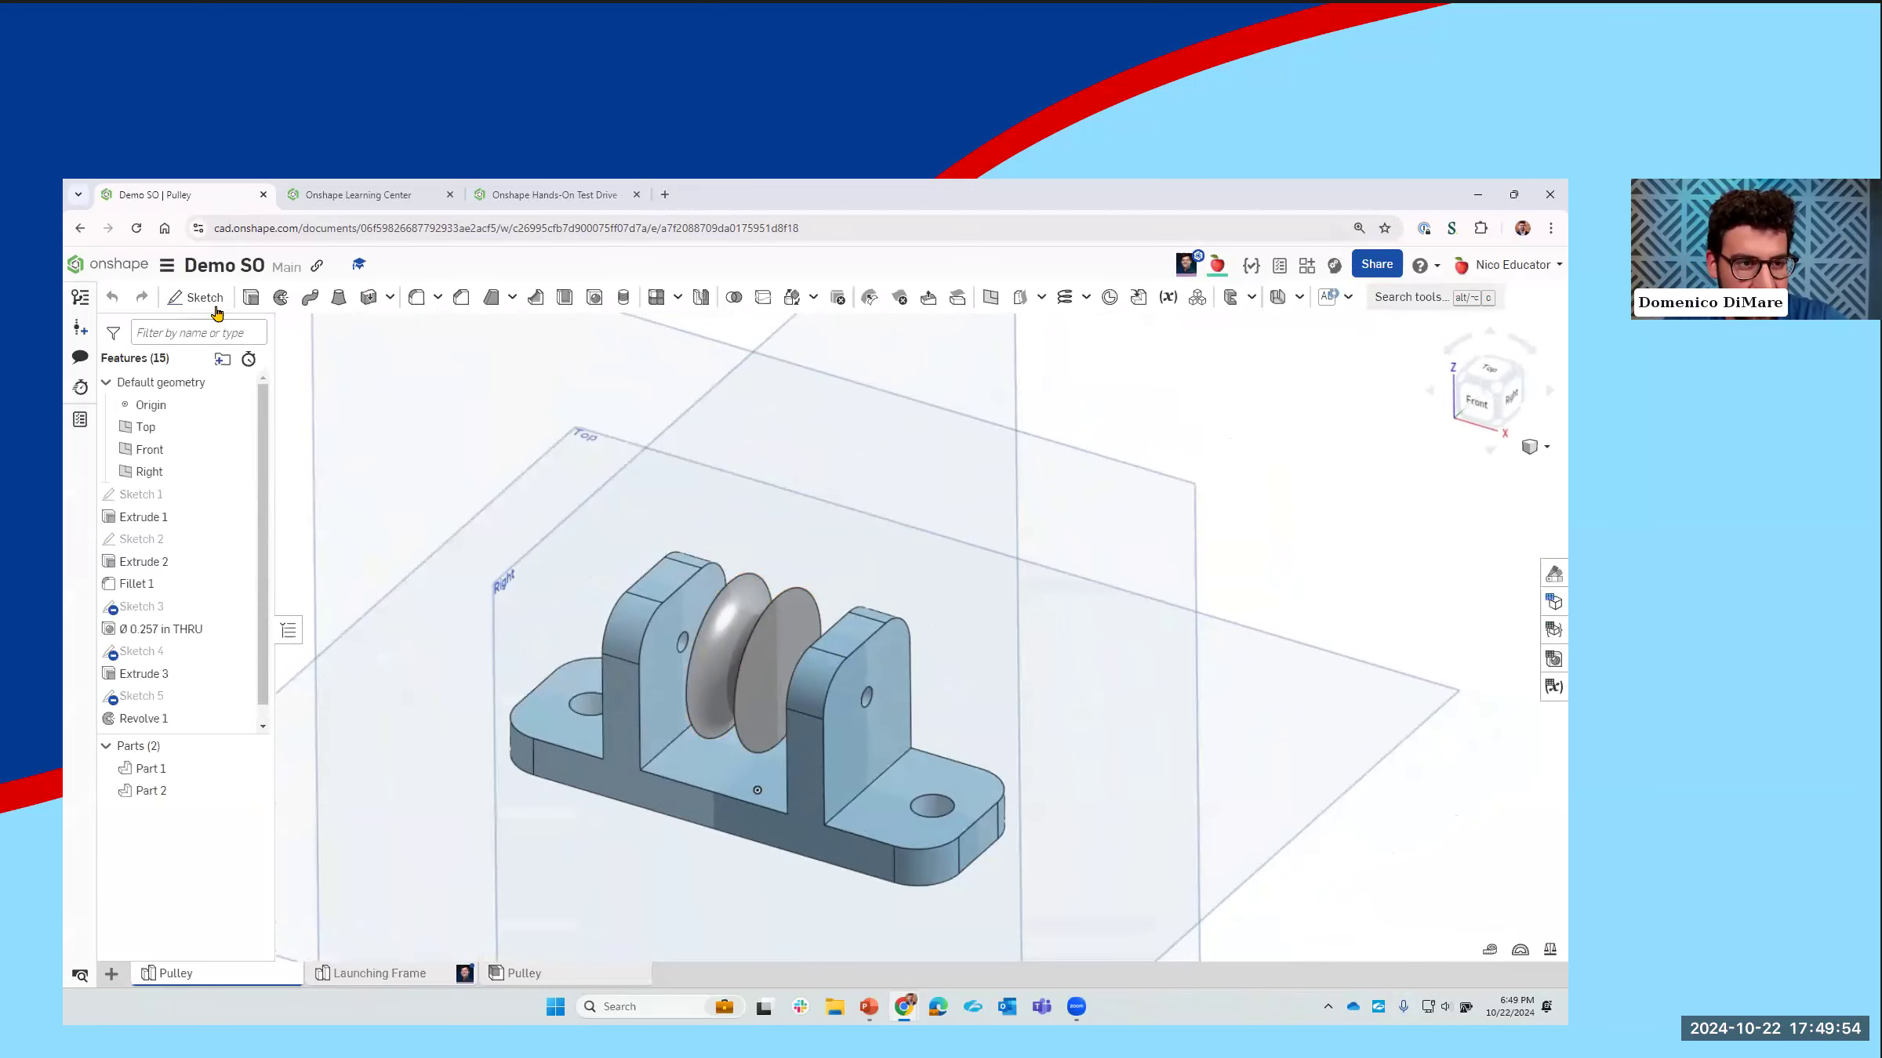
left_click(760, 675)
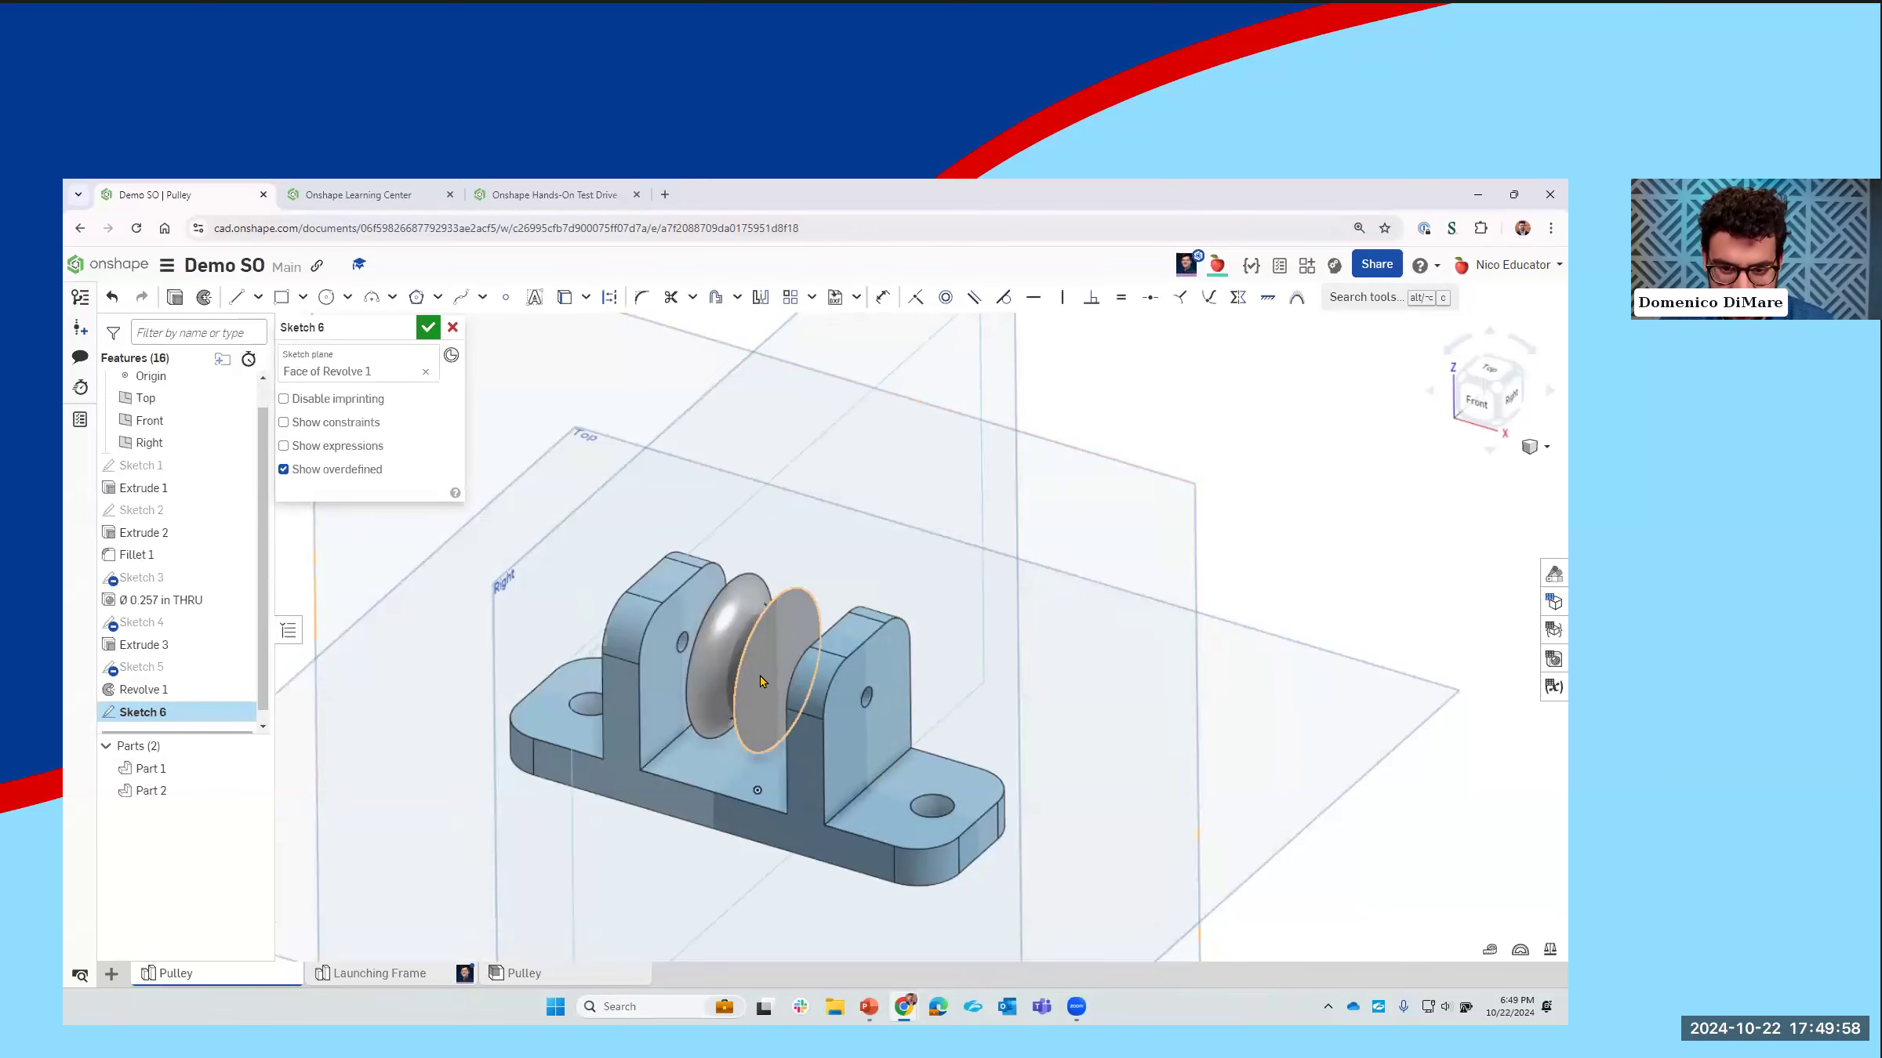
key("n")
left_click(326, 297)
scroll(883, 676, "up", 3)
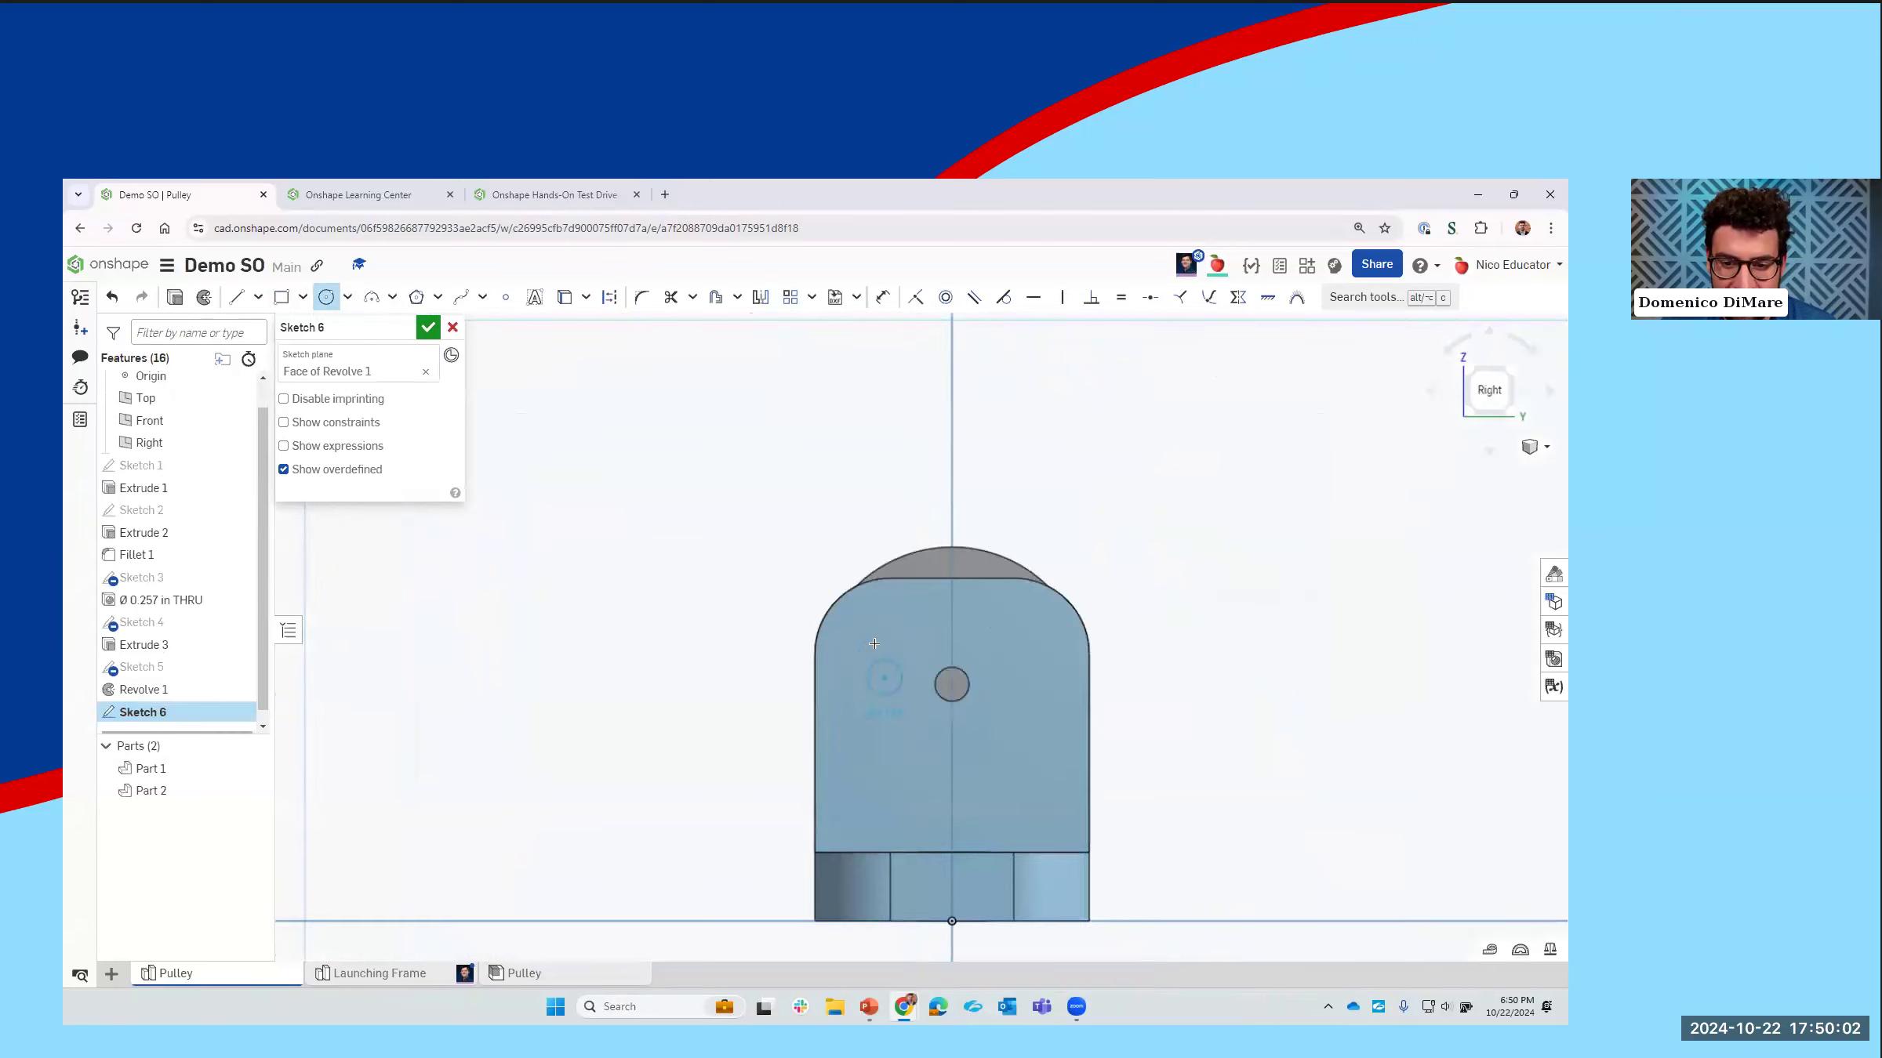
key("shift+7")
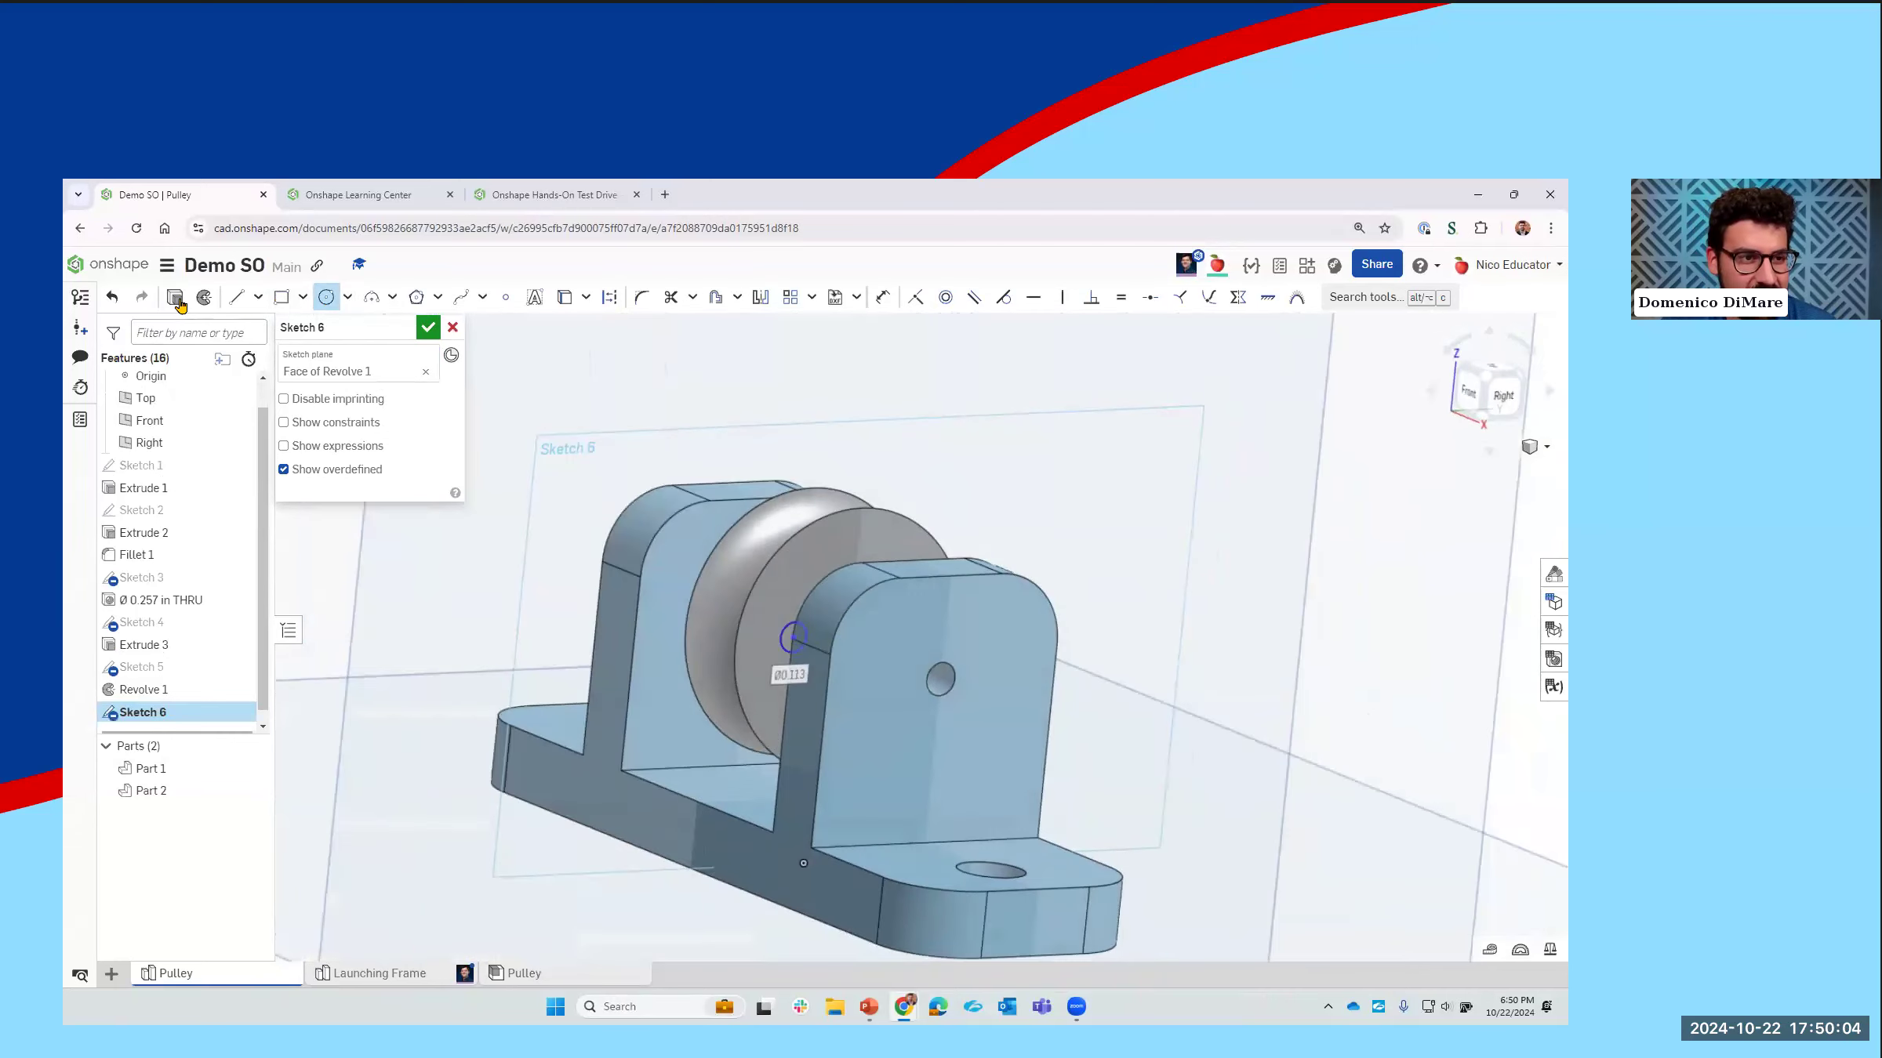
Step: Cut the circle 0.081 in deep into the wheel with a blind Extrude and check the updated wheel in the Pulley assembly
left_click(175, 297)
mouse_move(820, 692)
right_mouse_down()
mouse_move(947, 691)
mouse_move(971, 716)
right_mouse_up()
left_click_drag(971, 716, 706, 582)
left_click(332, 376)
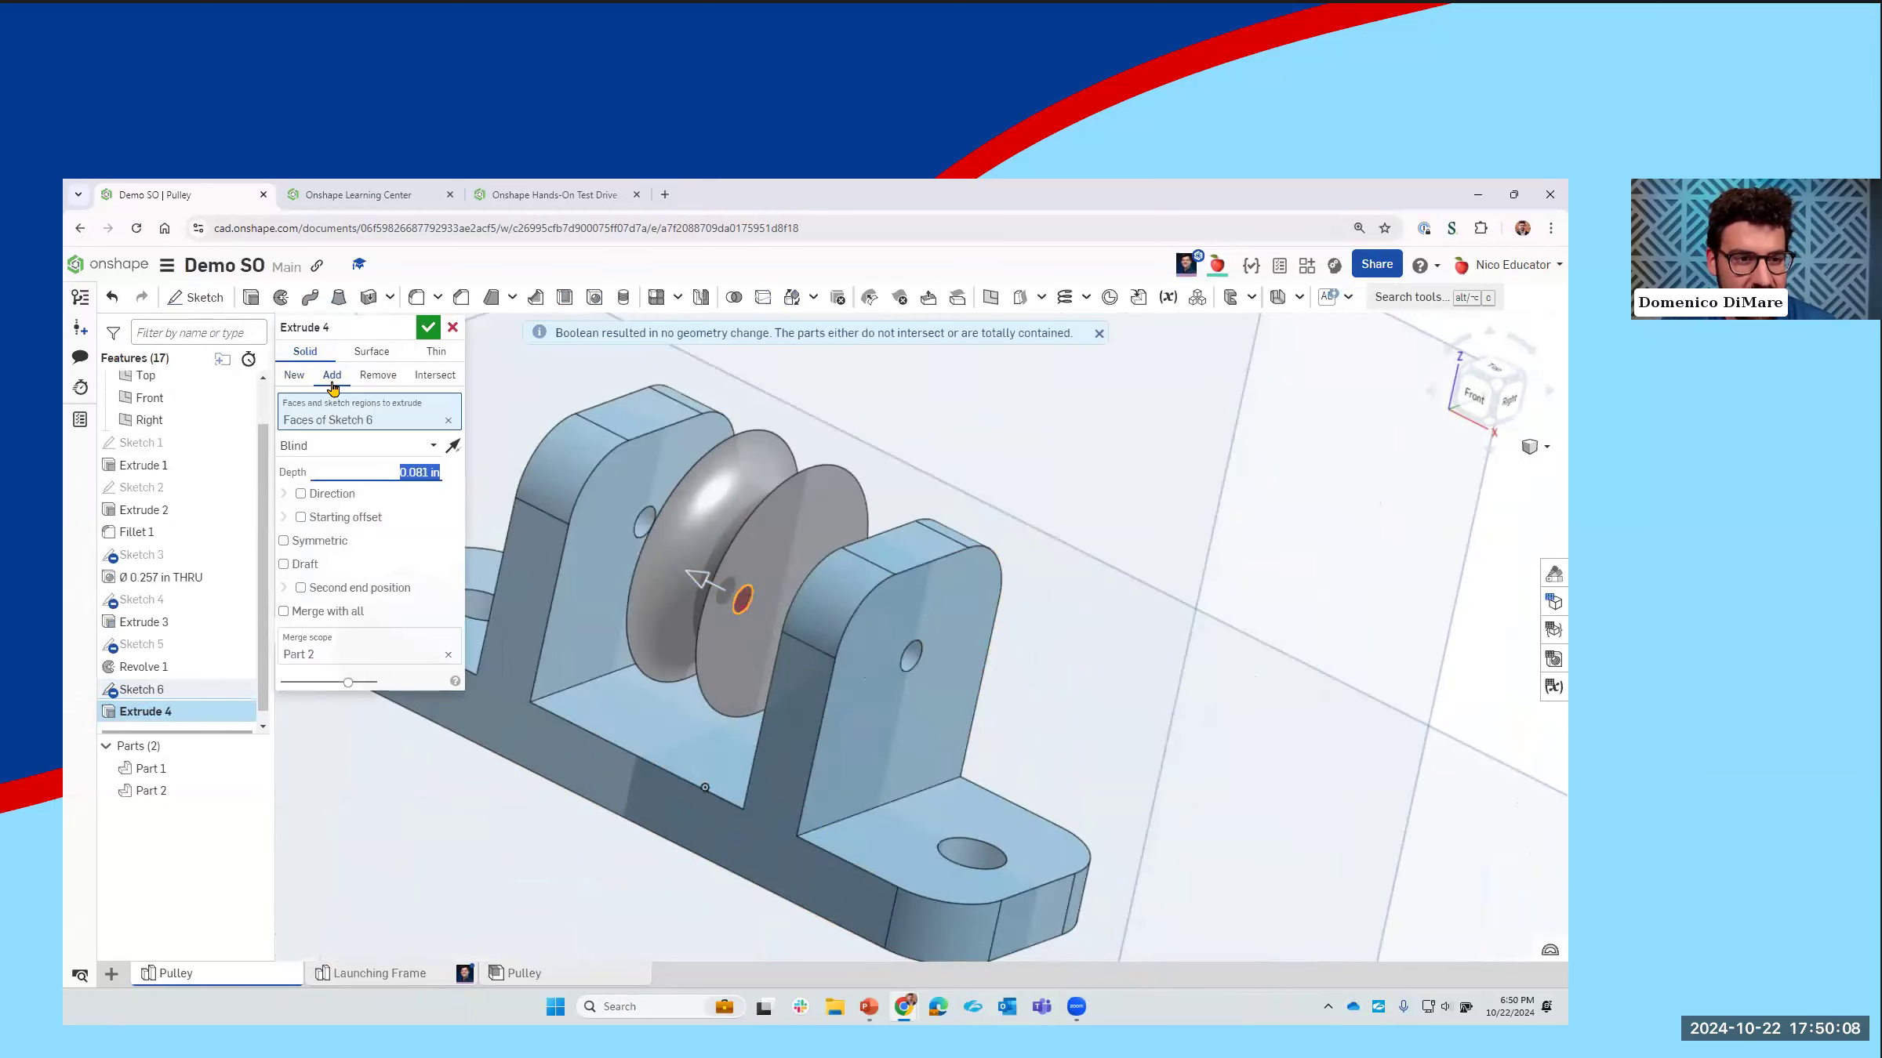
left_click(378, 376)
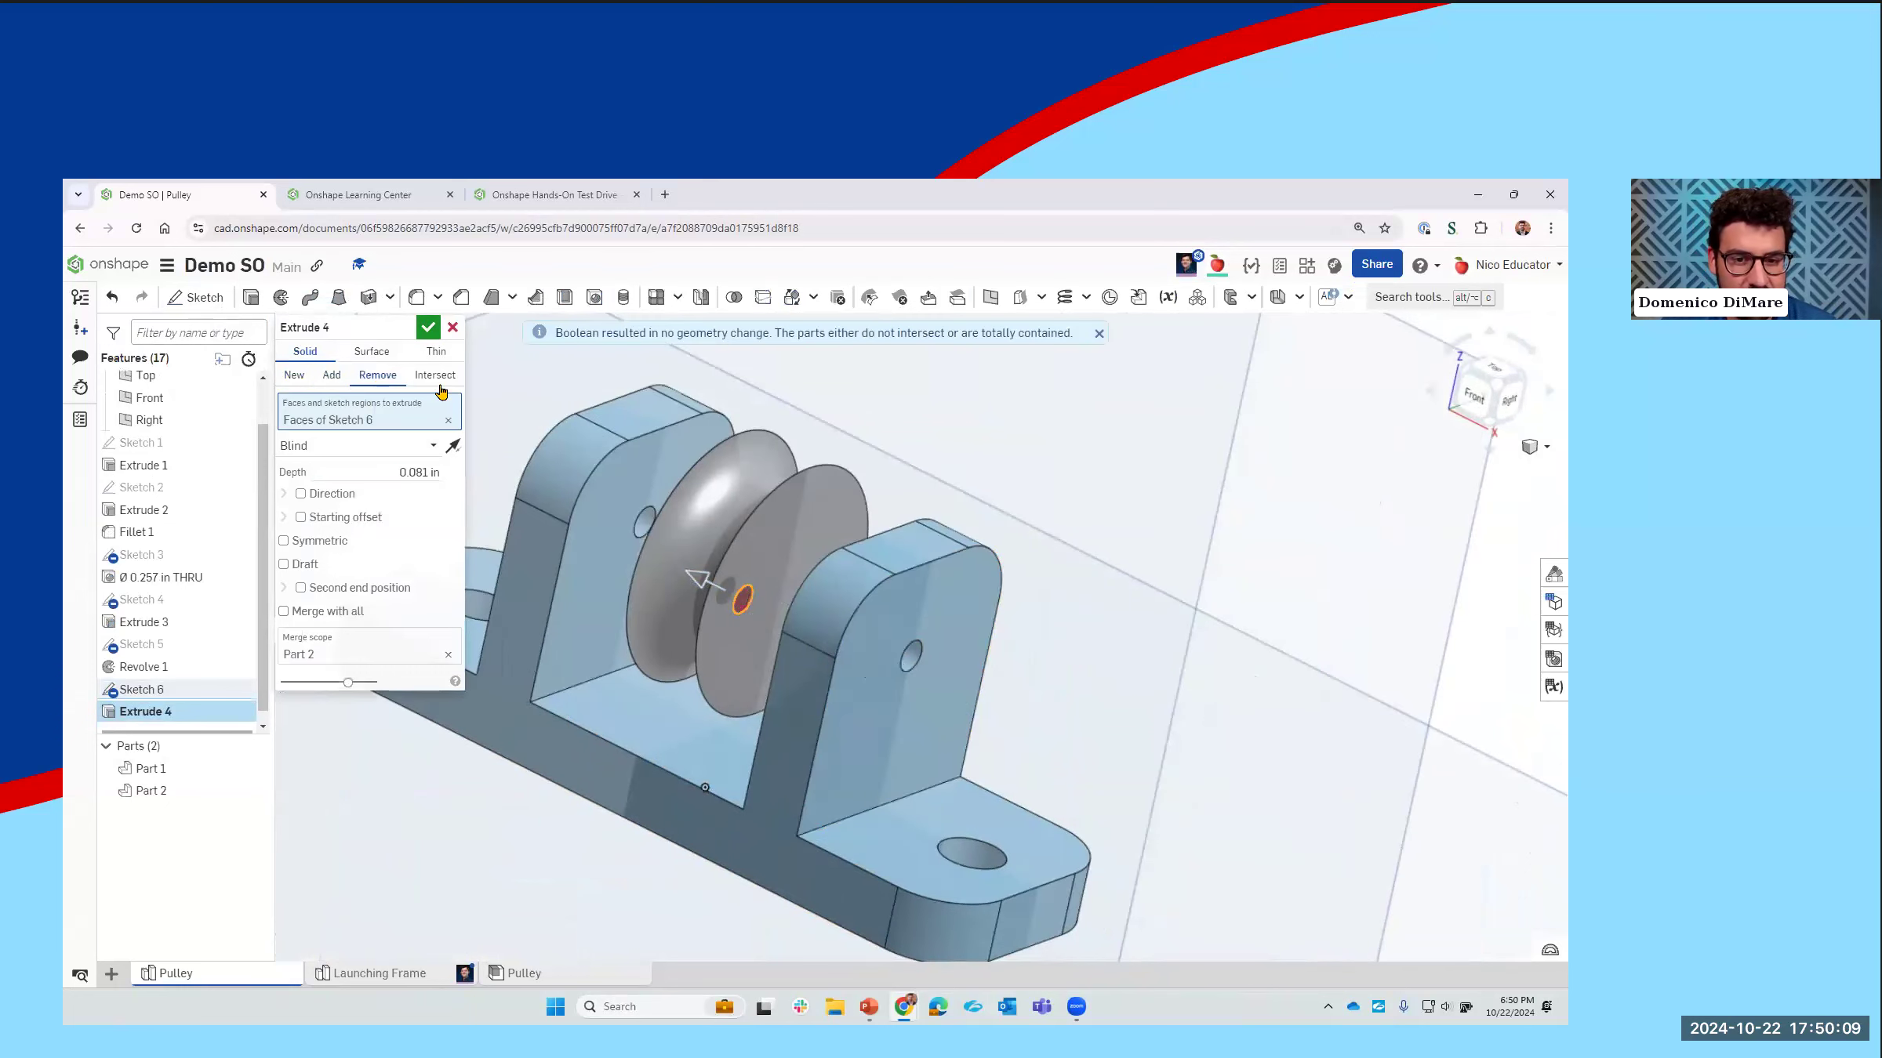
left_click(429, 328)
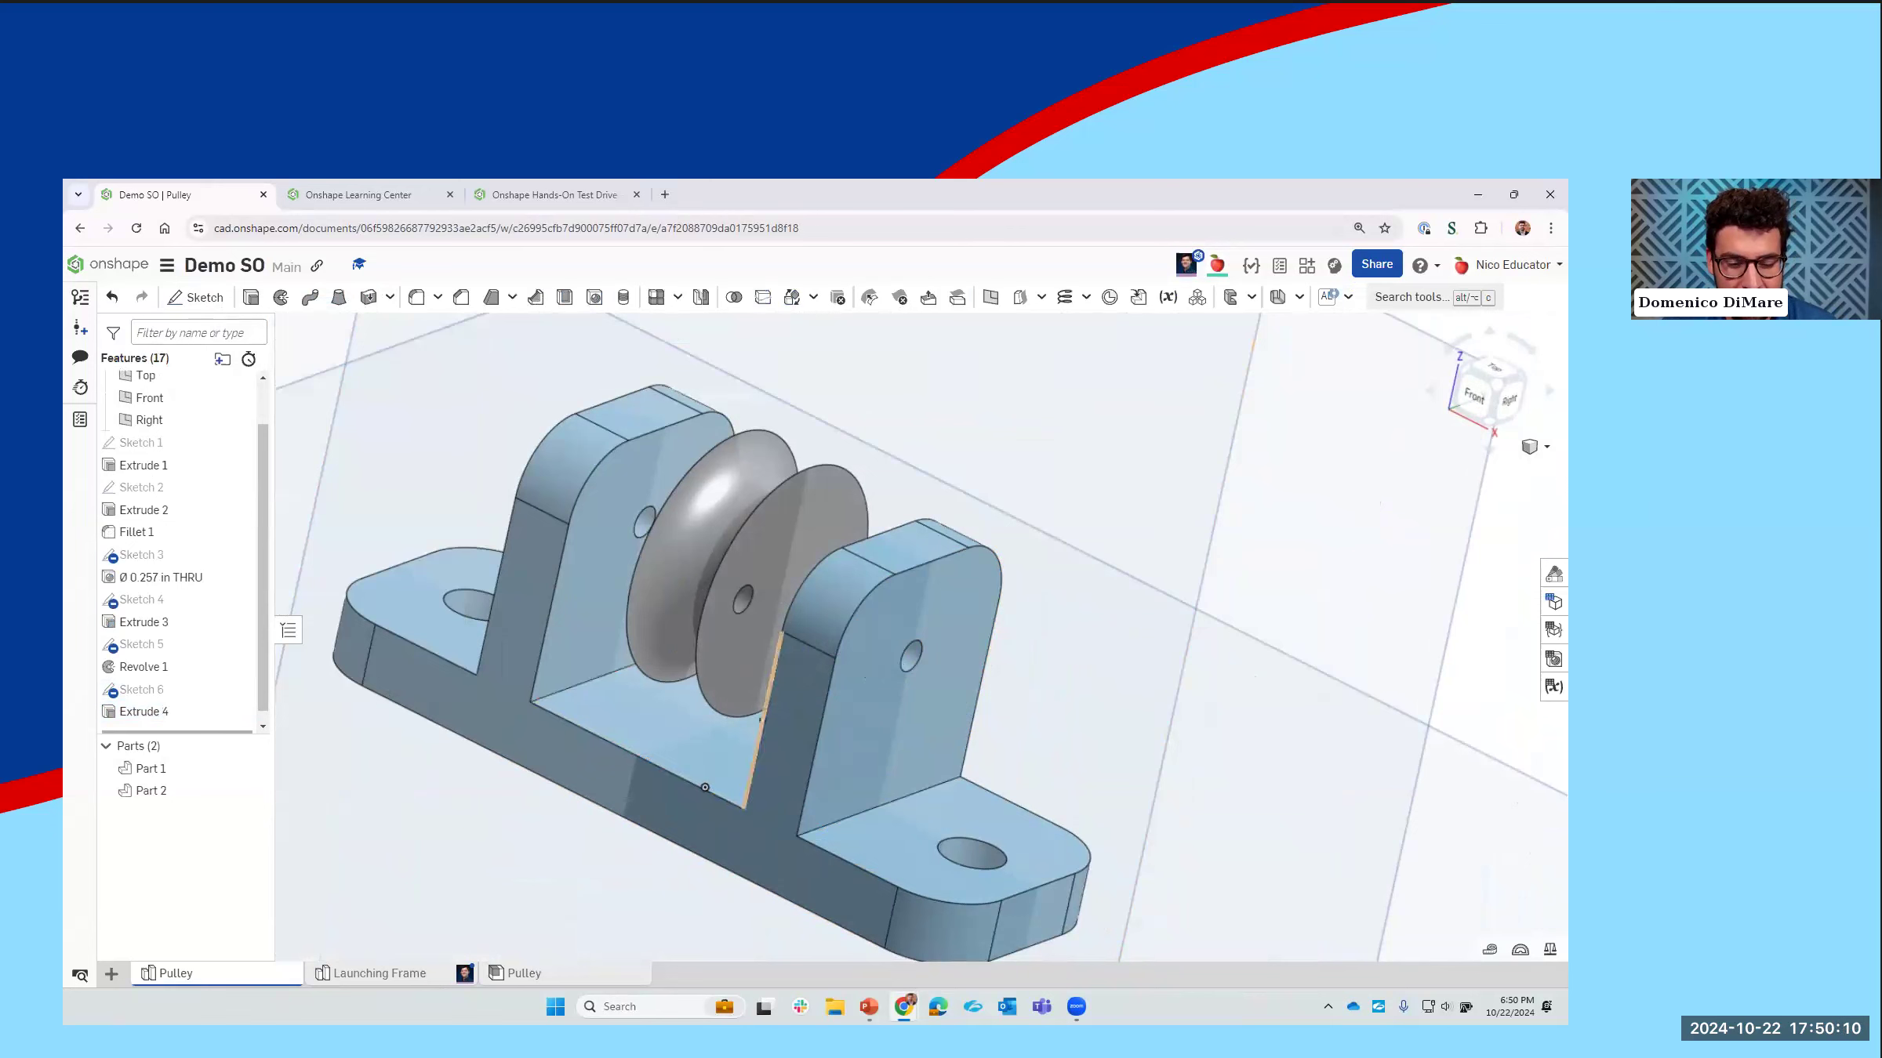
left_click(530, 974)
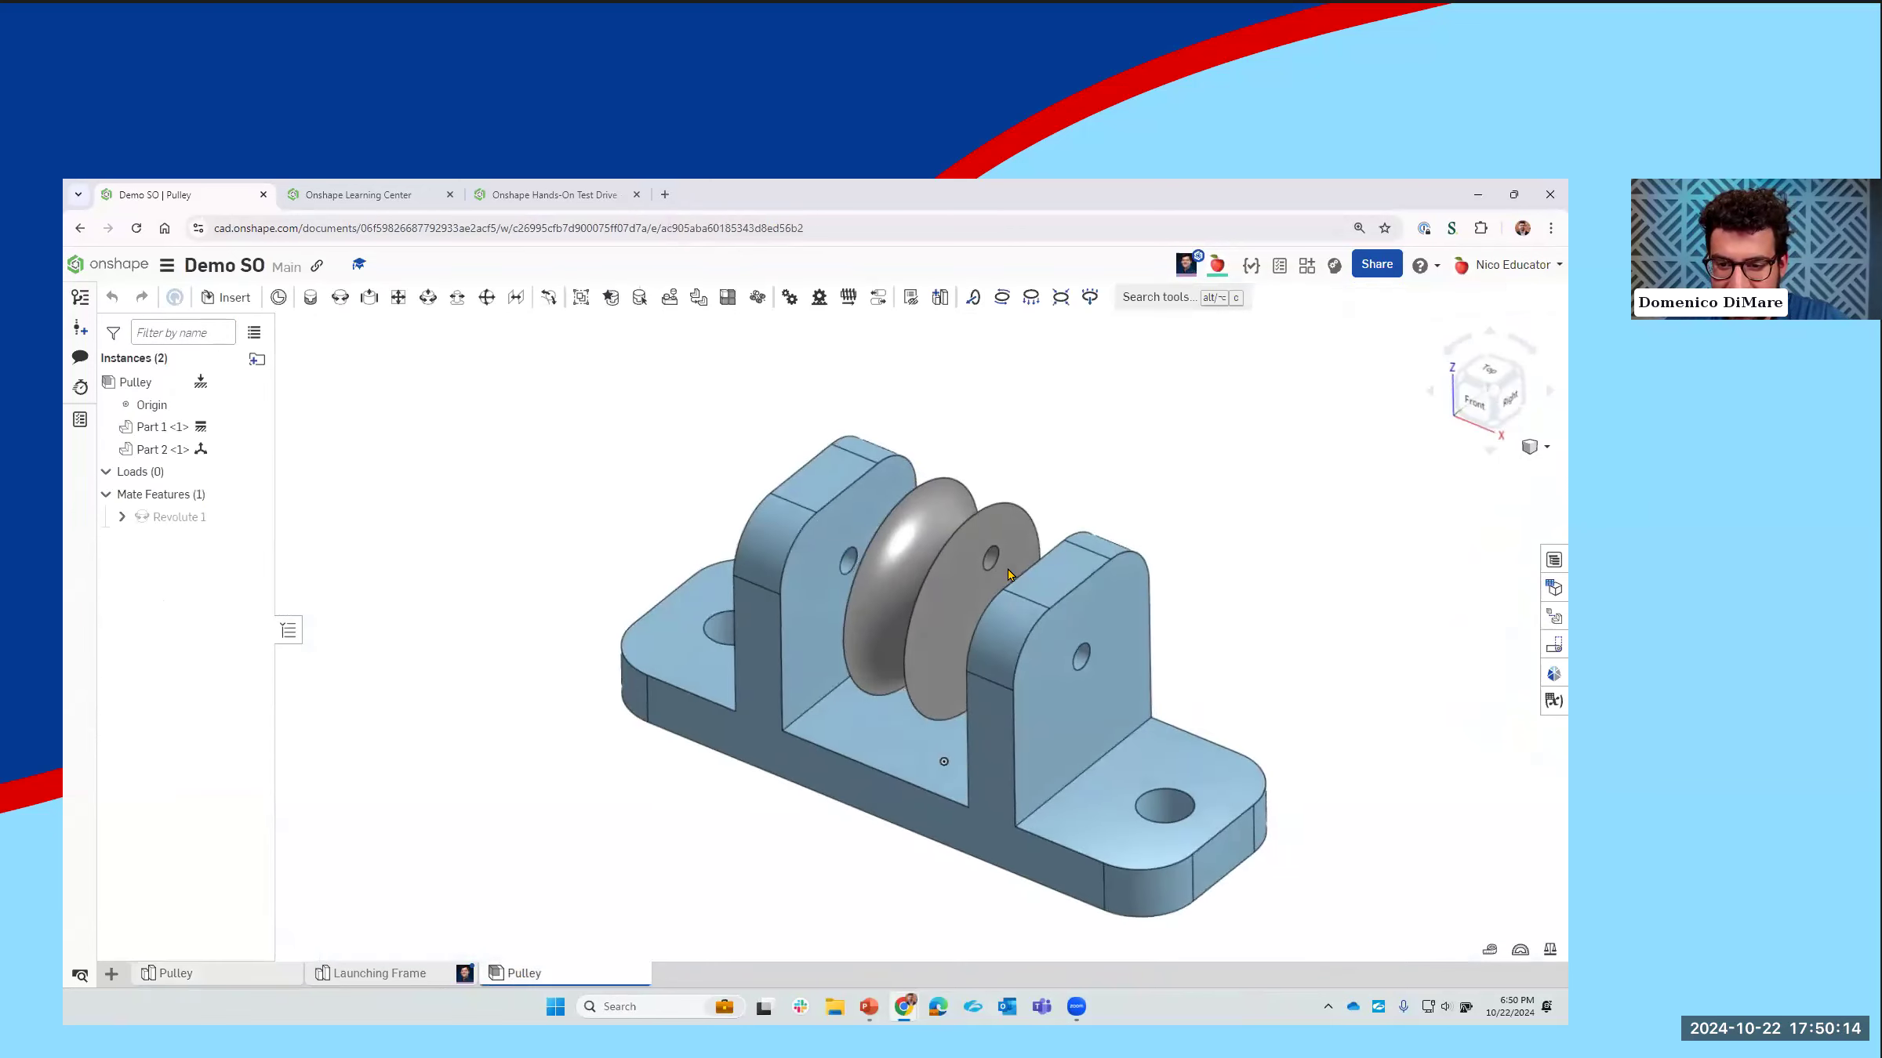
scroll(1011, 581, "up", 3)
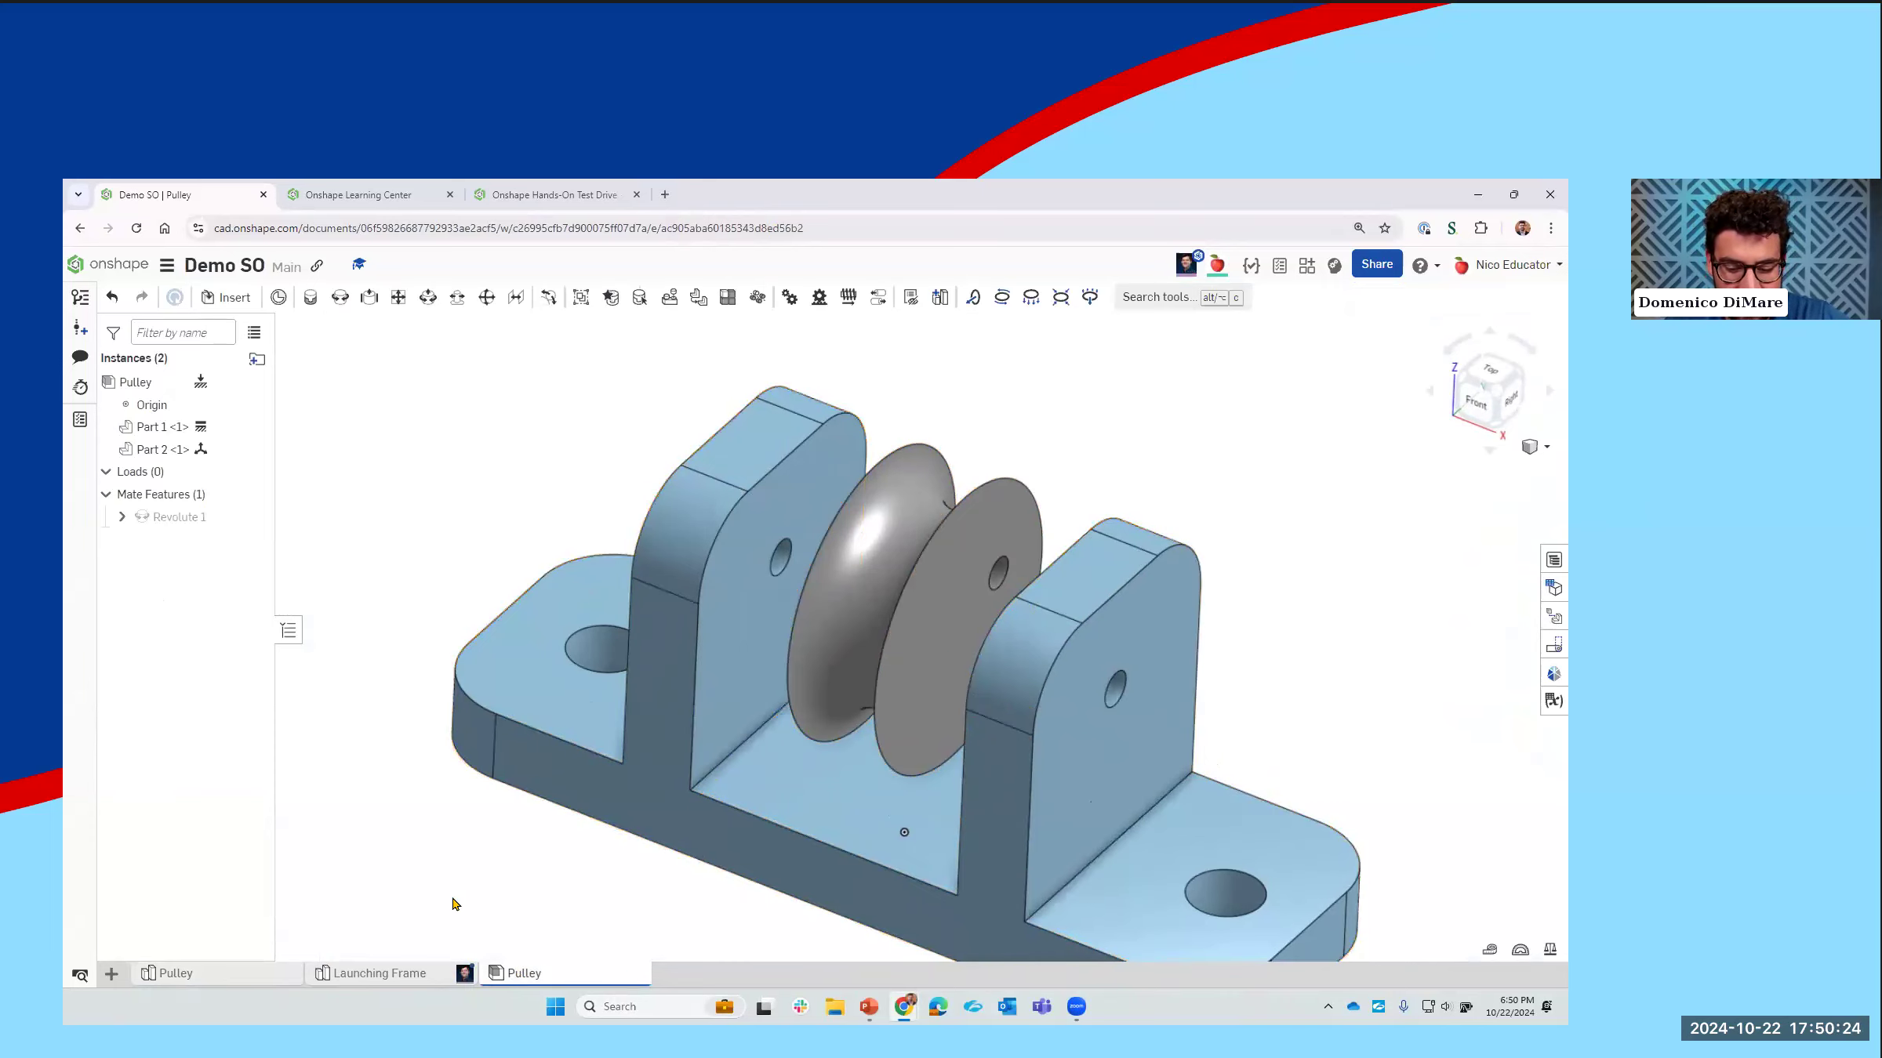
Step: Open the Launching Frame part studio and examine the wooden frame from several sides
left_click(409, 976)
middle_click_drag(899, 729, 822, 776)
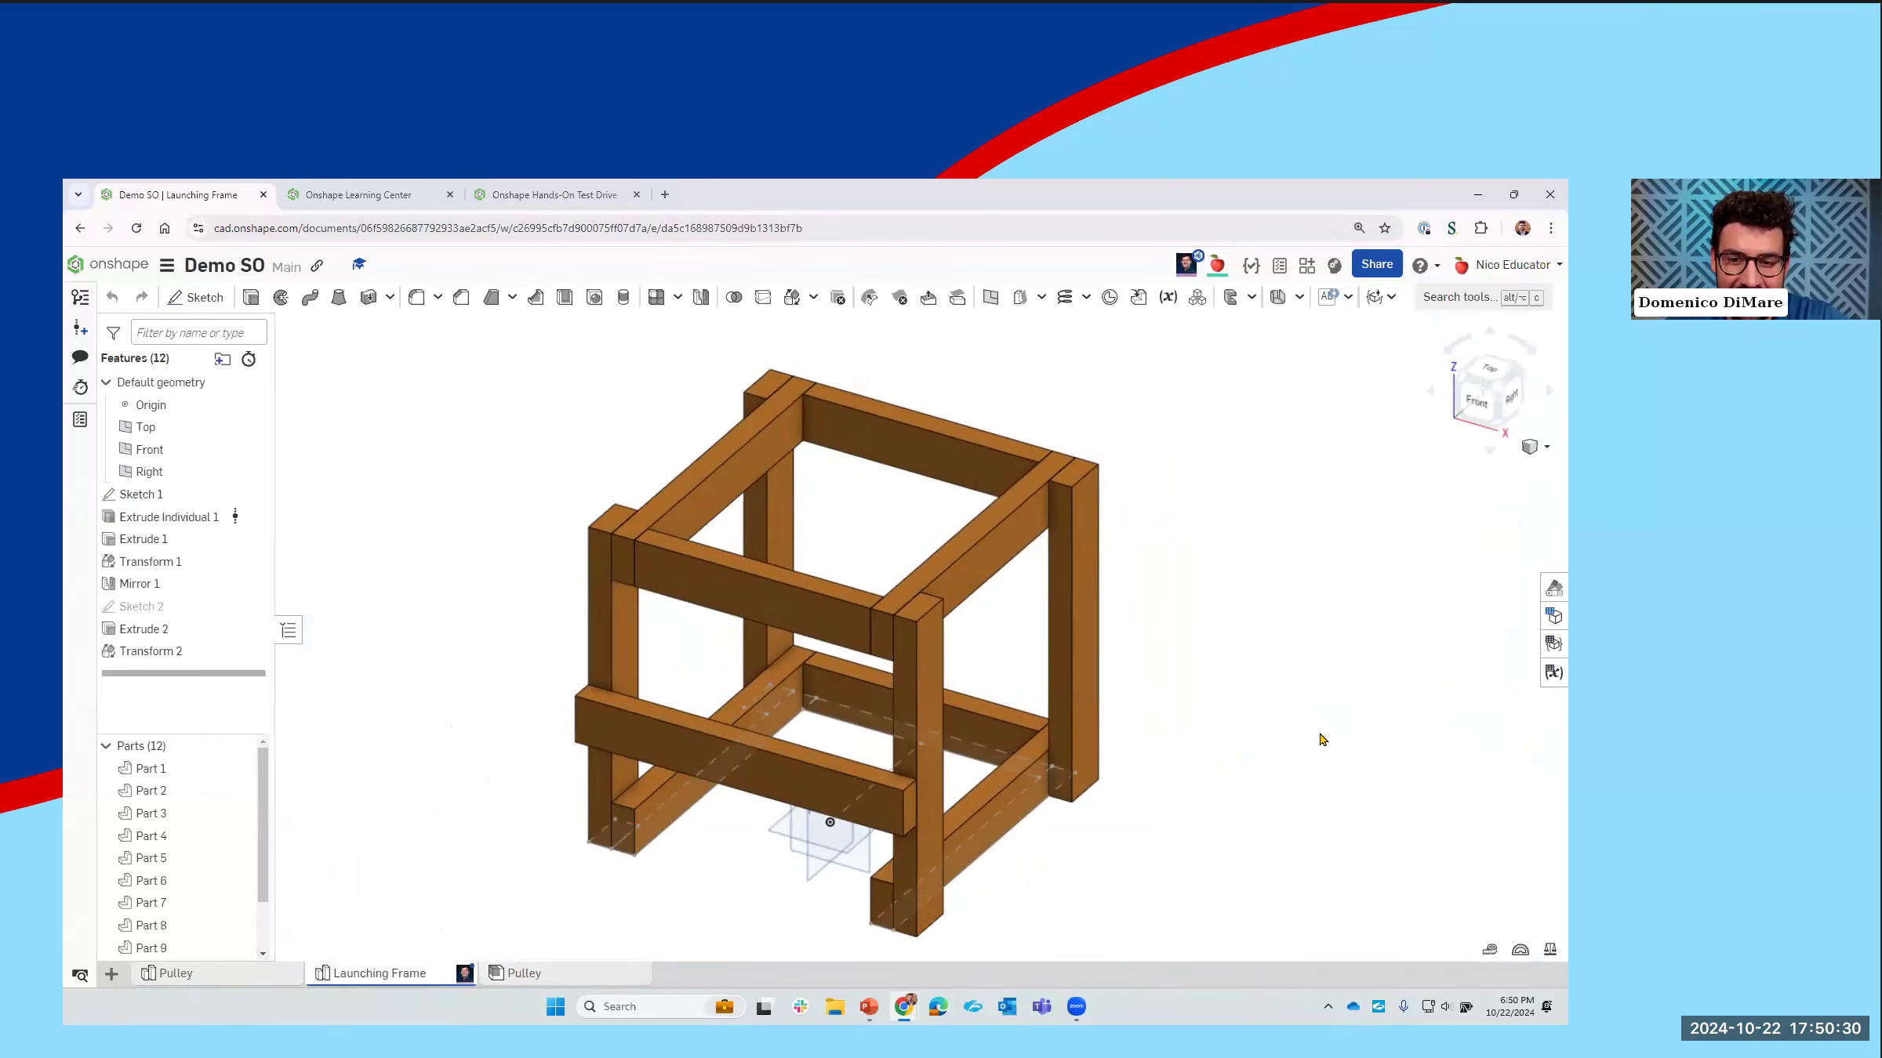
right_click_drag(1208, 719, 1095, 737)
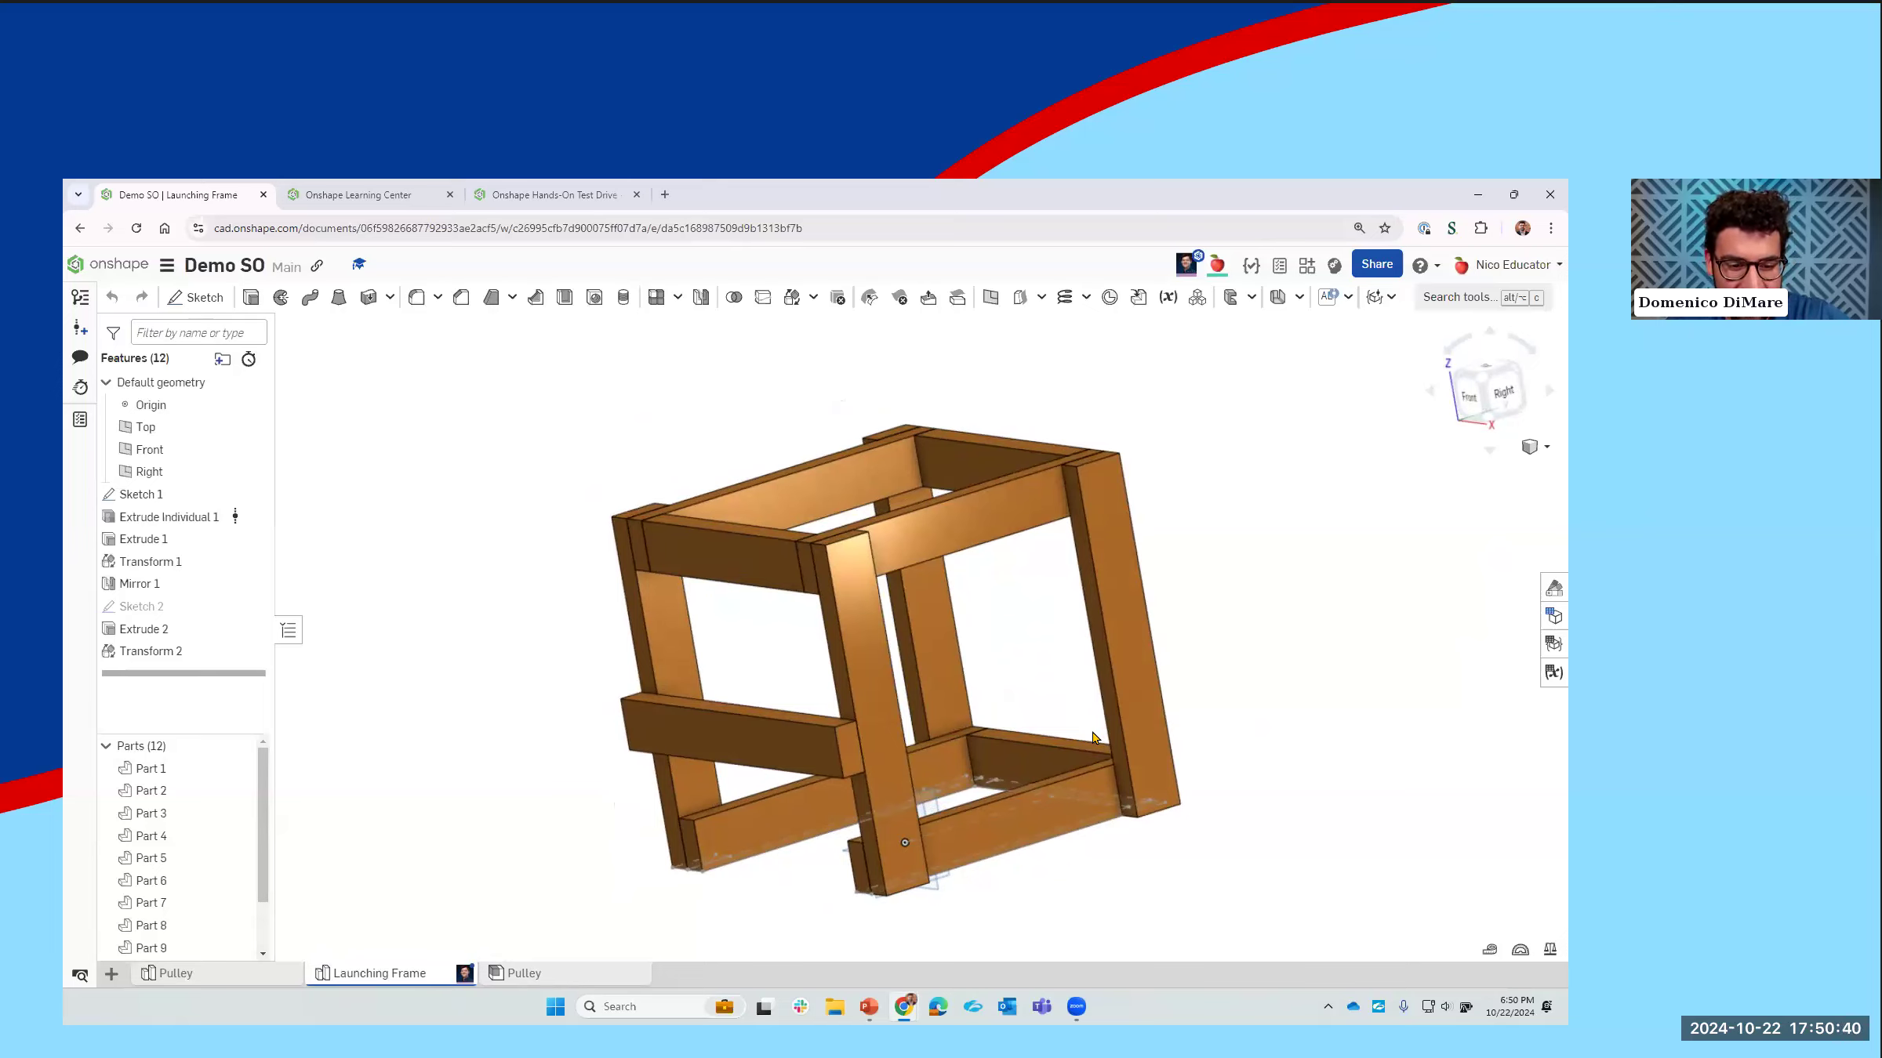
right_click_drag(558, 733, 592, 729)
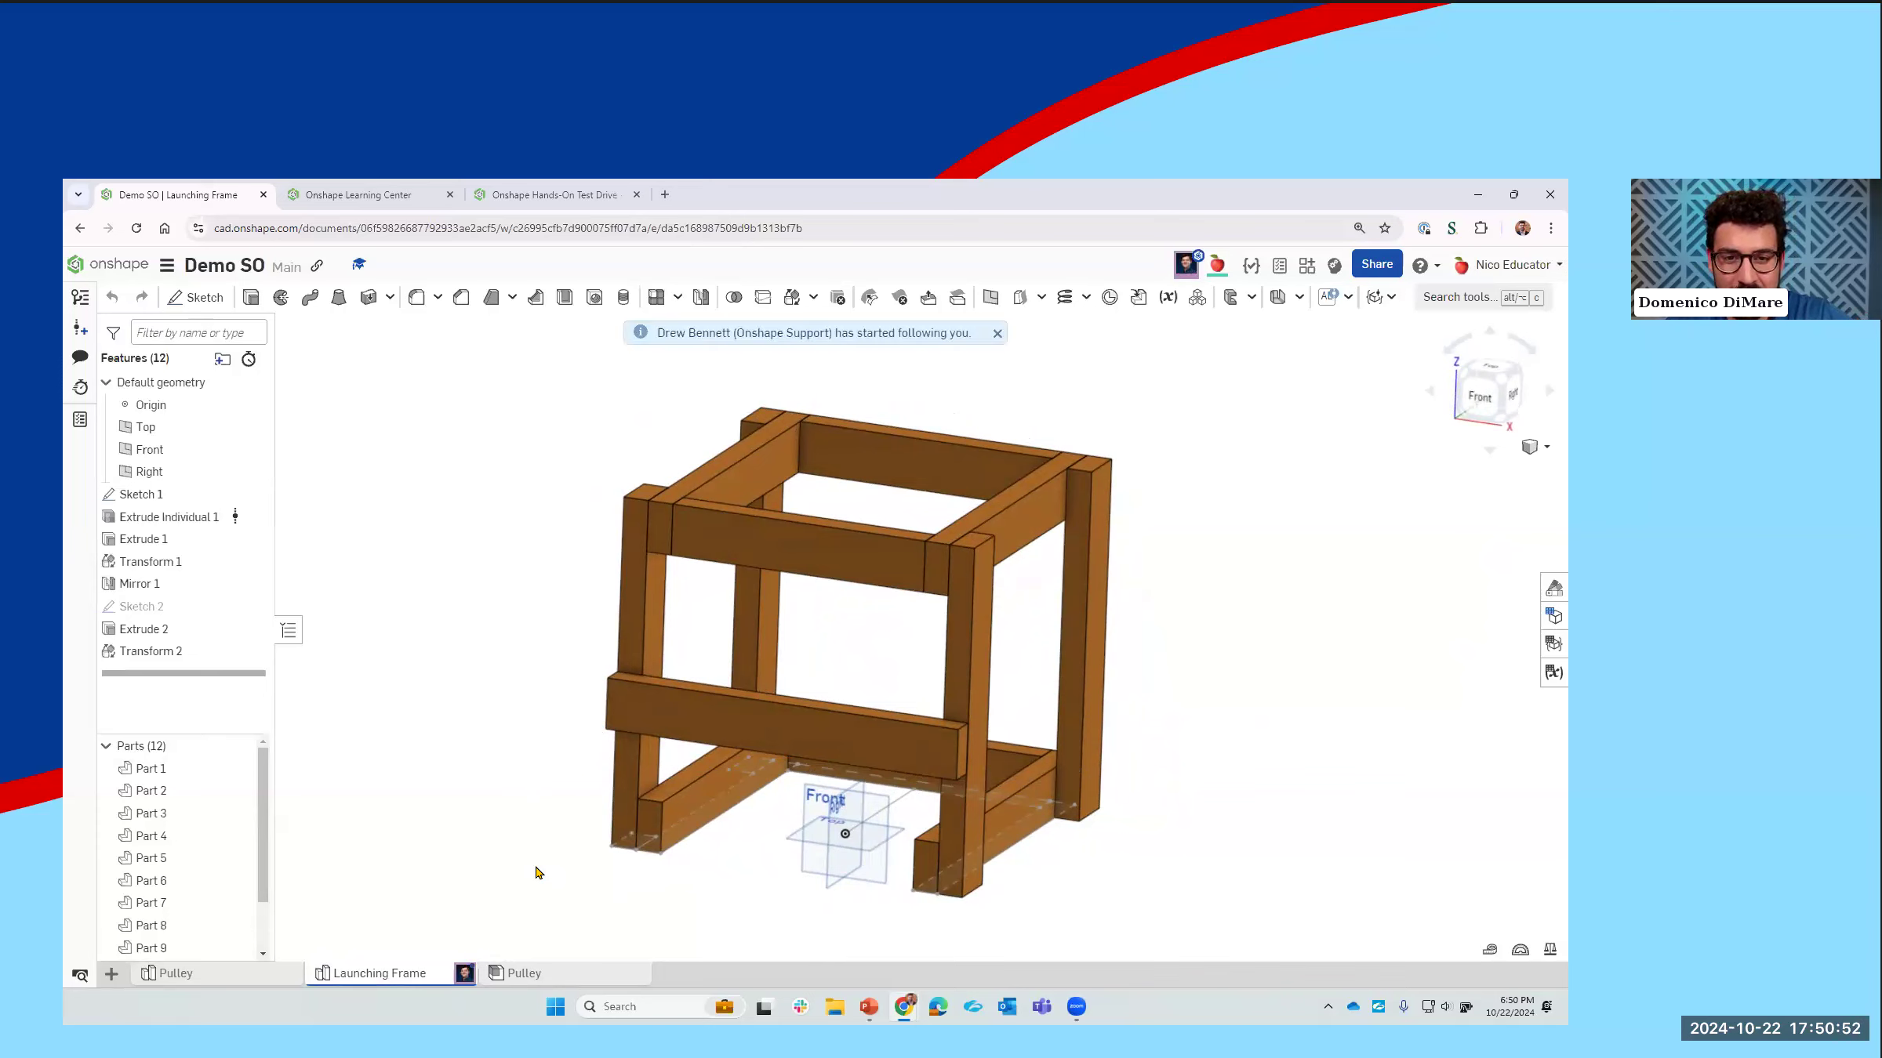
mouse_move(524, 611)
right_mouse_down()
mouse_move(508, 625)
mouse_move(523, 619)
right_mouse_up()
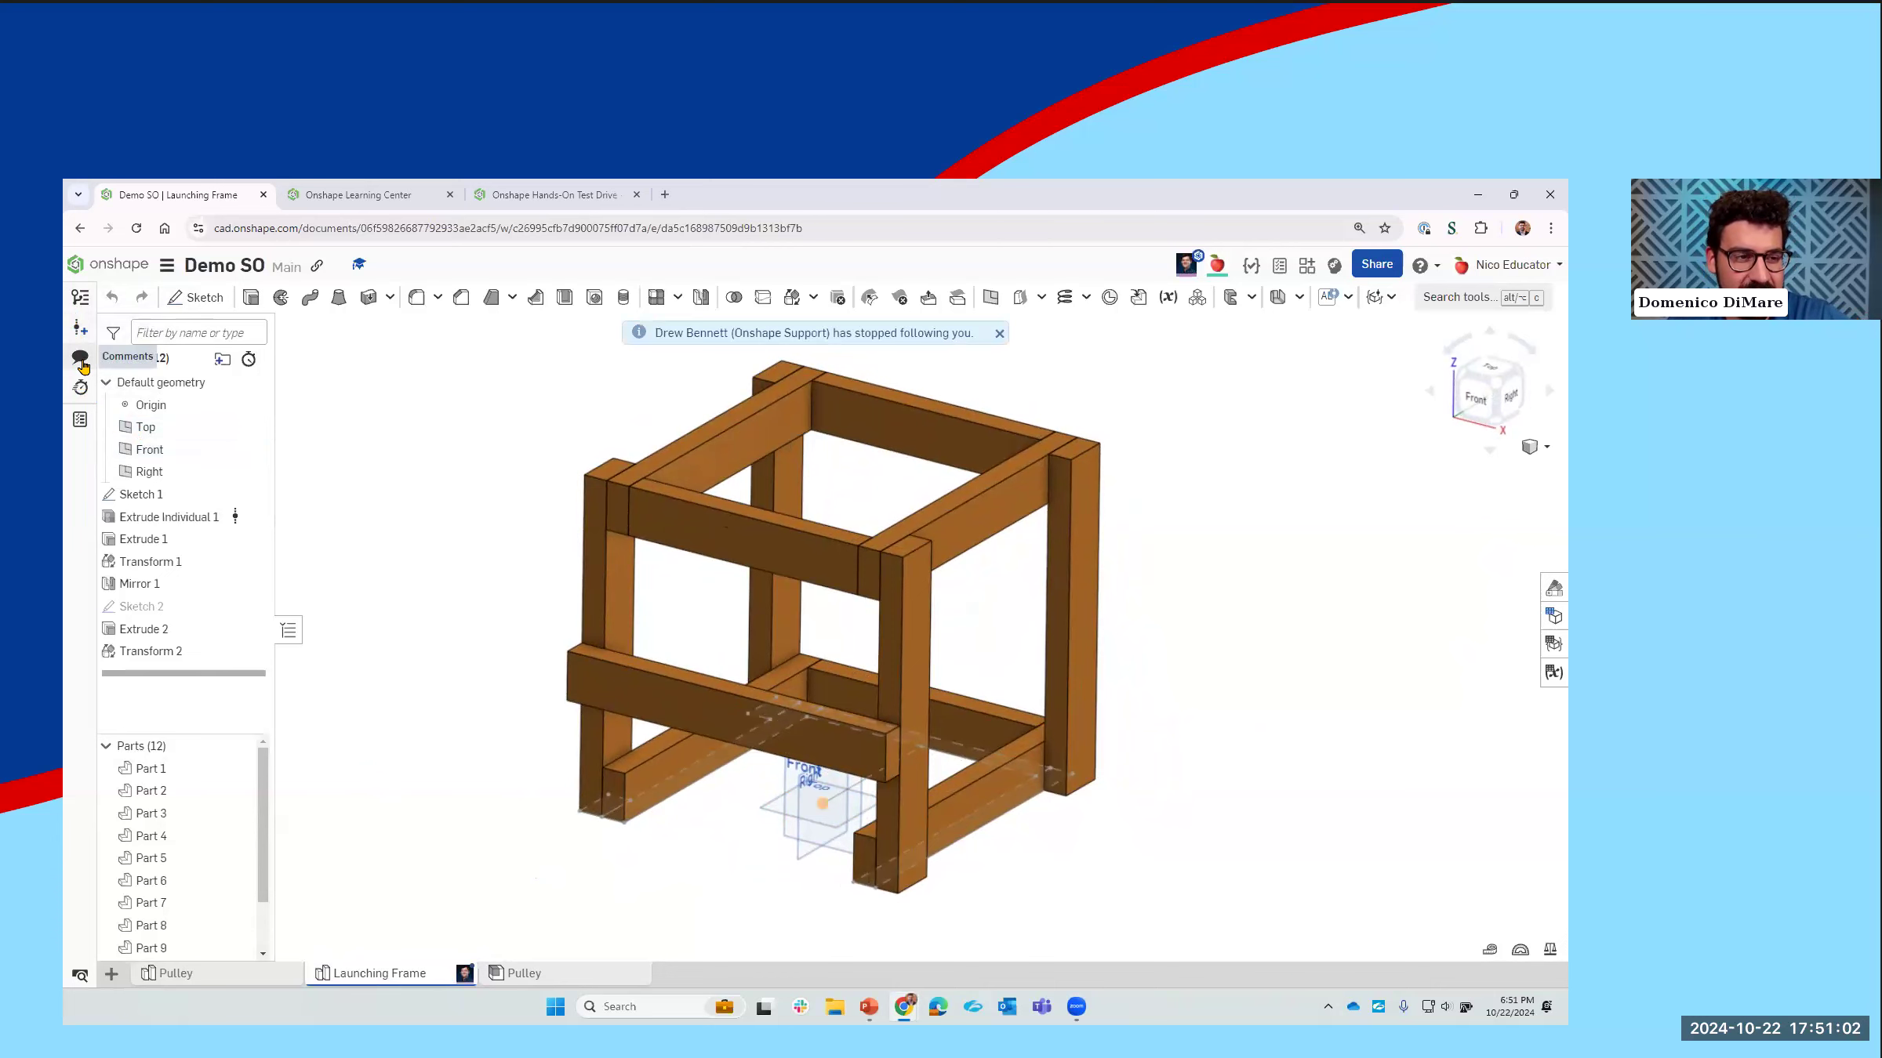
Step: Draft a comment to the collaborator, "this looks great! Is it tall enough?", and tag a vertical edge of the front post
left_click(81, 359)
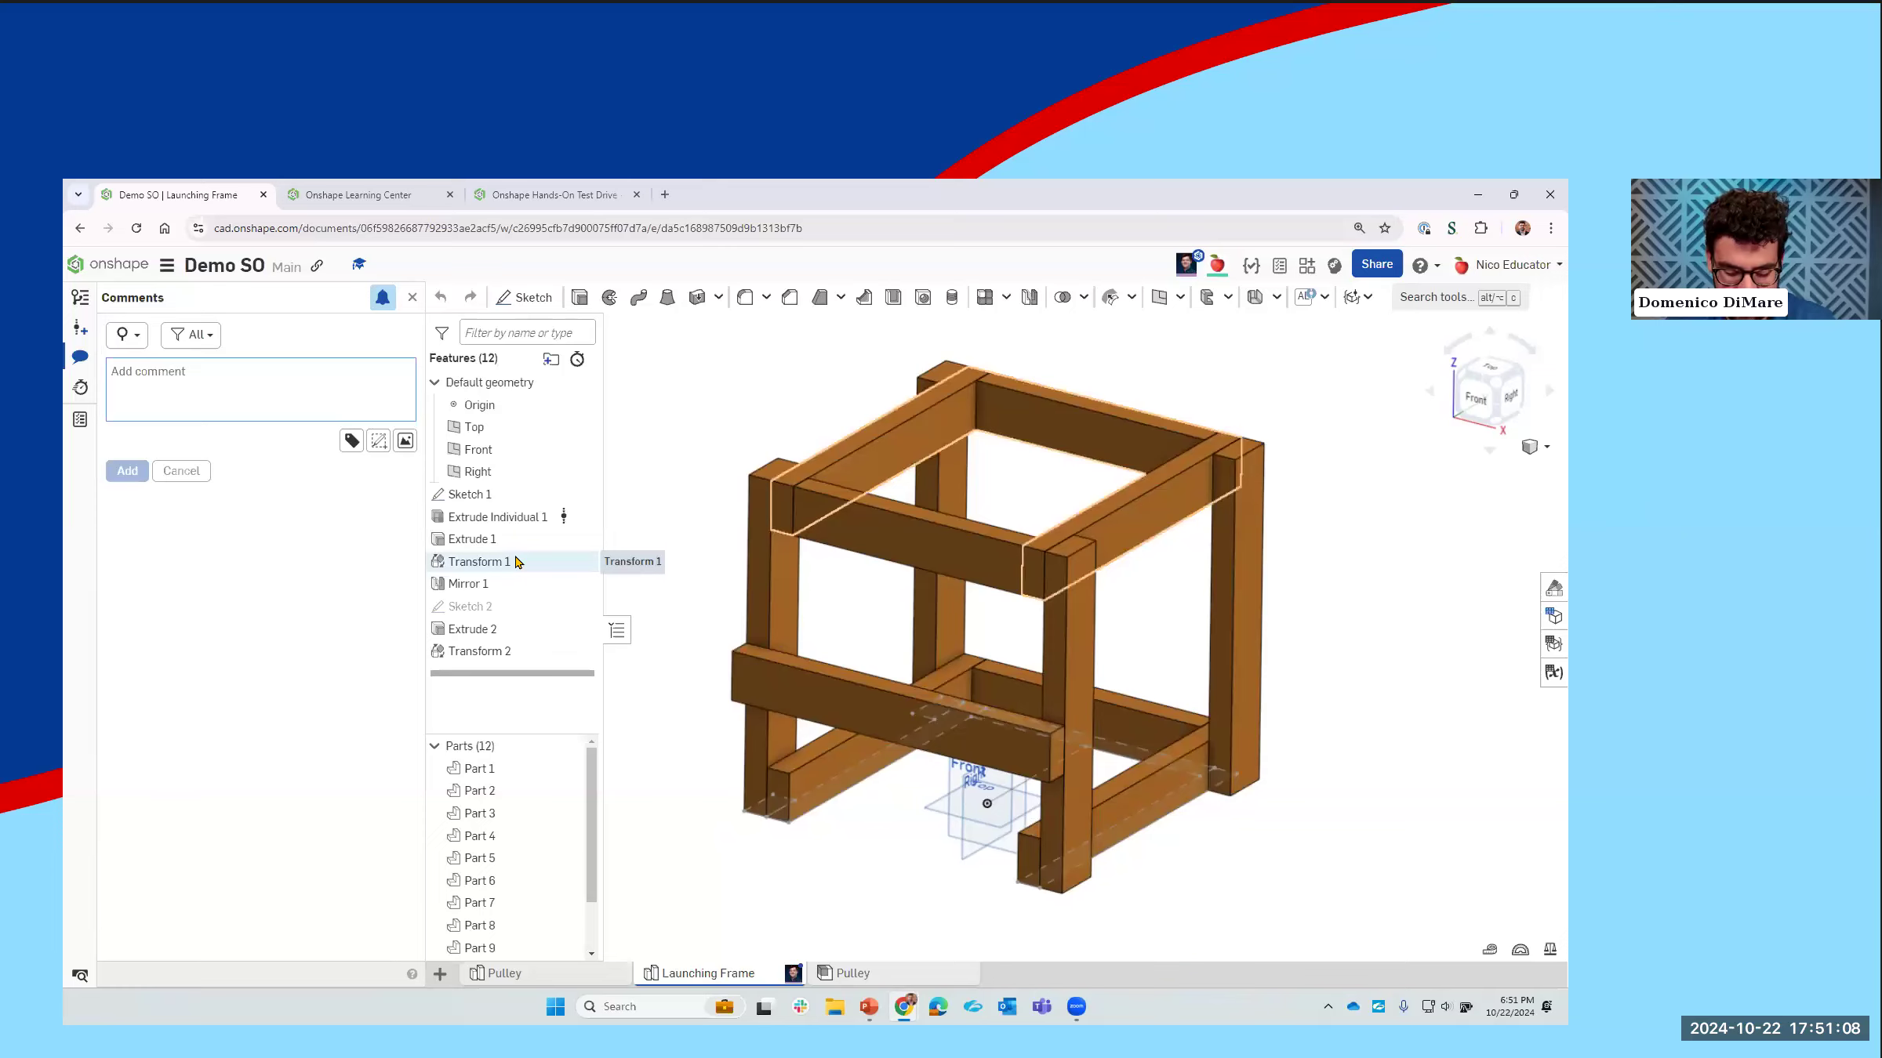
type("D")
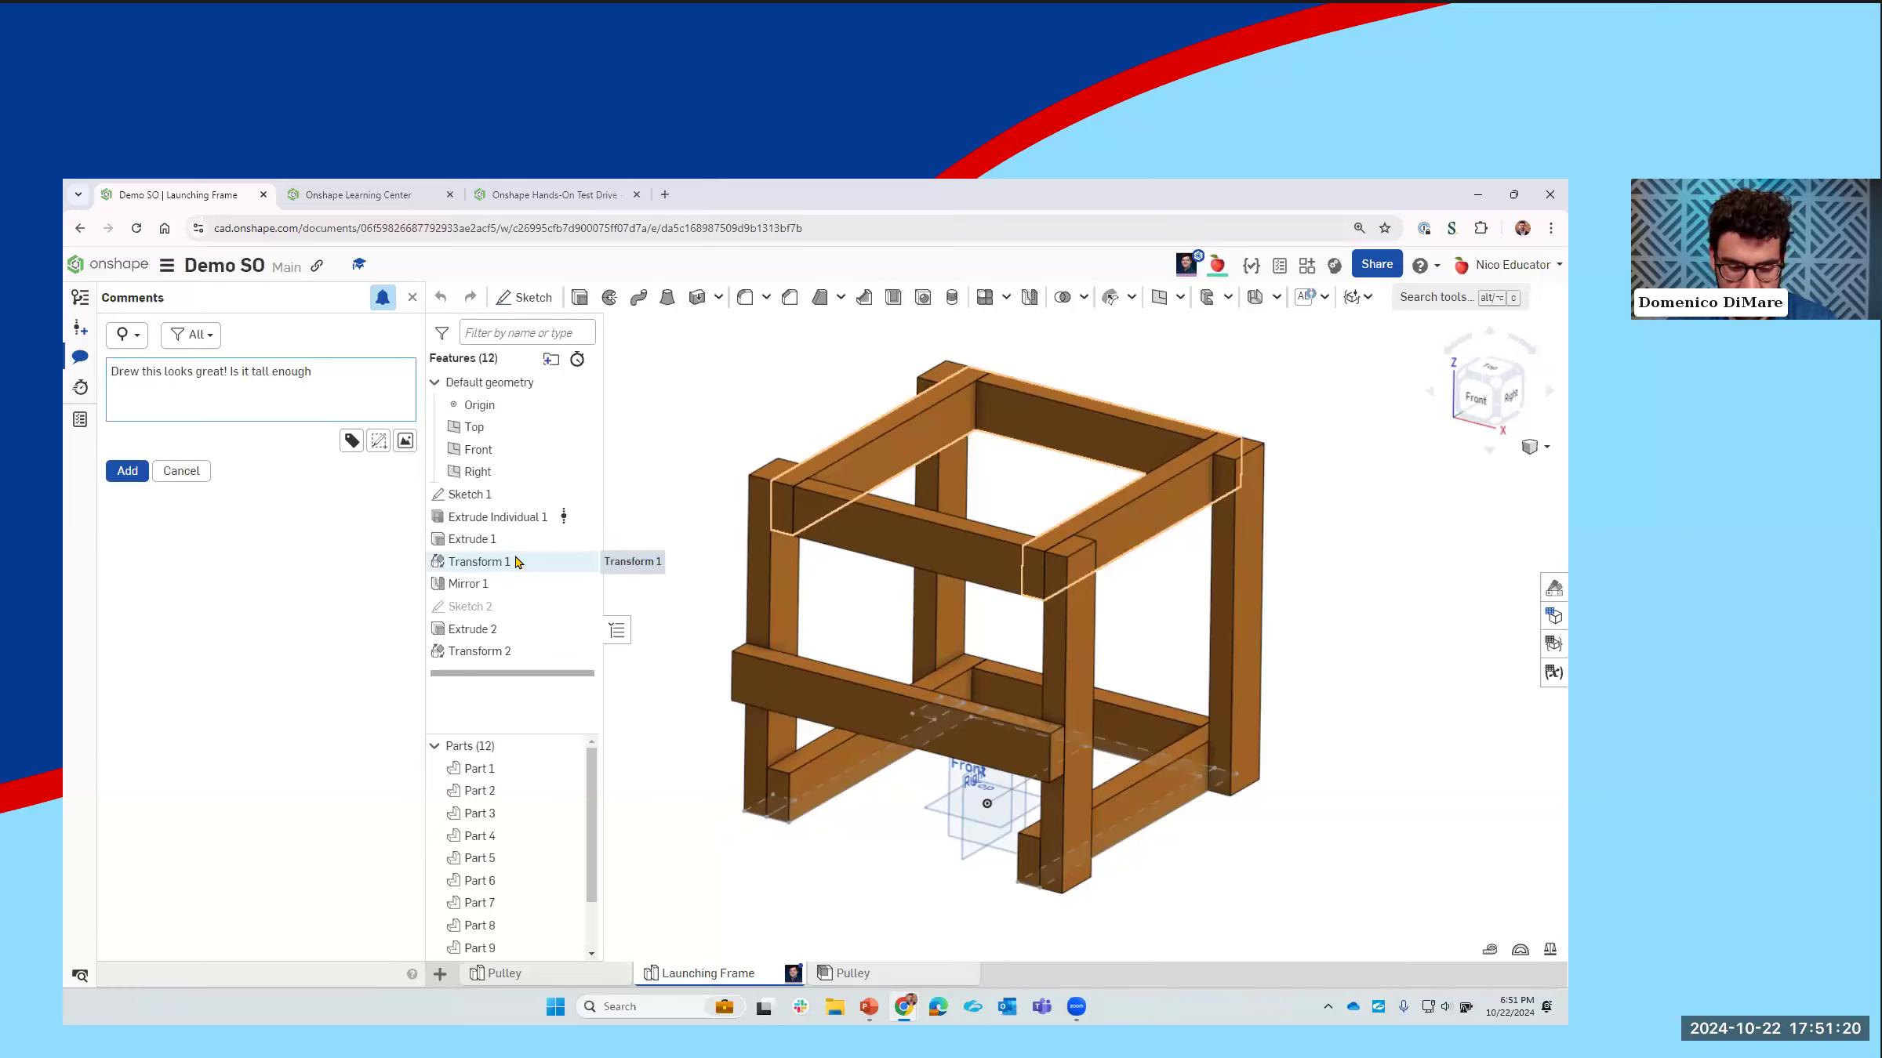
left_click(352, 441)
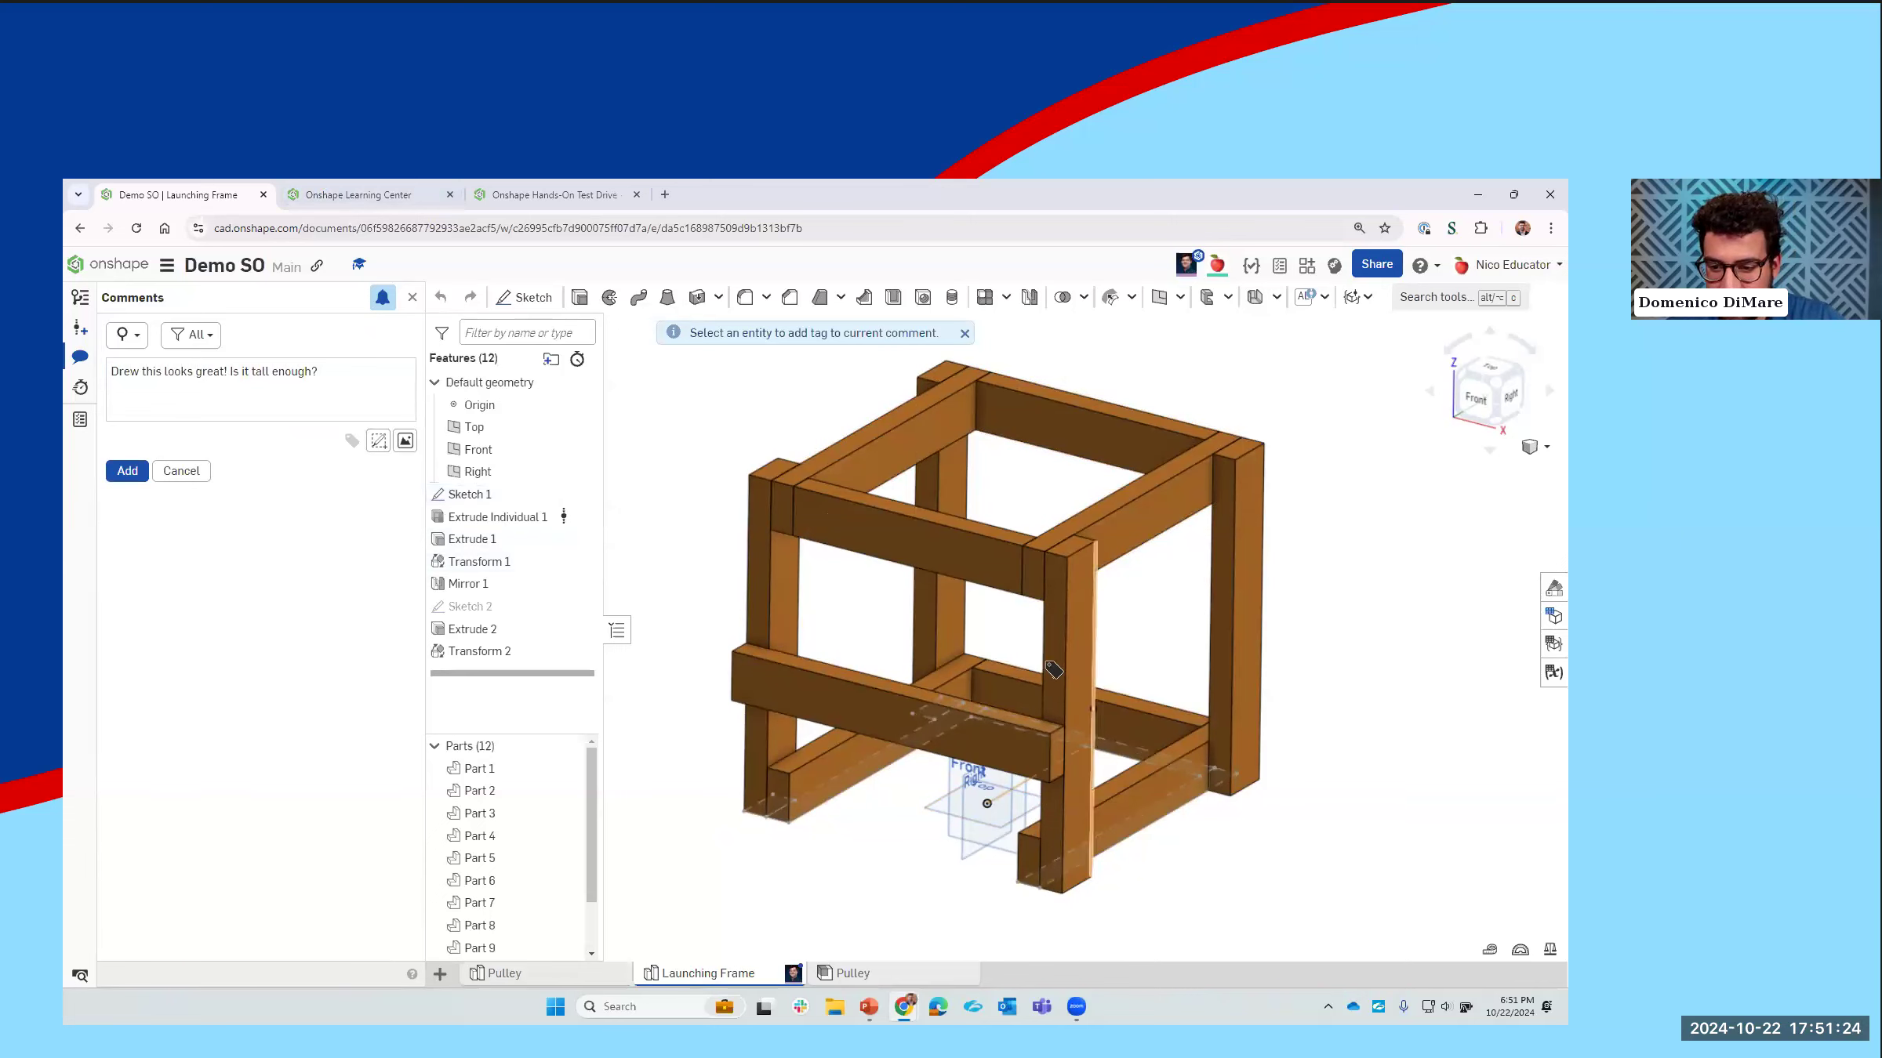
left_click(1065, 655)
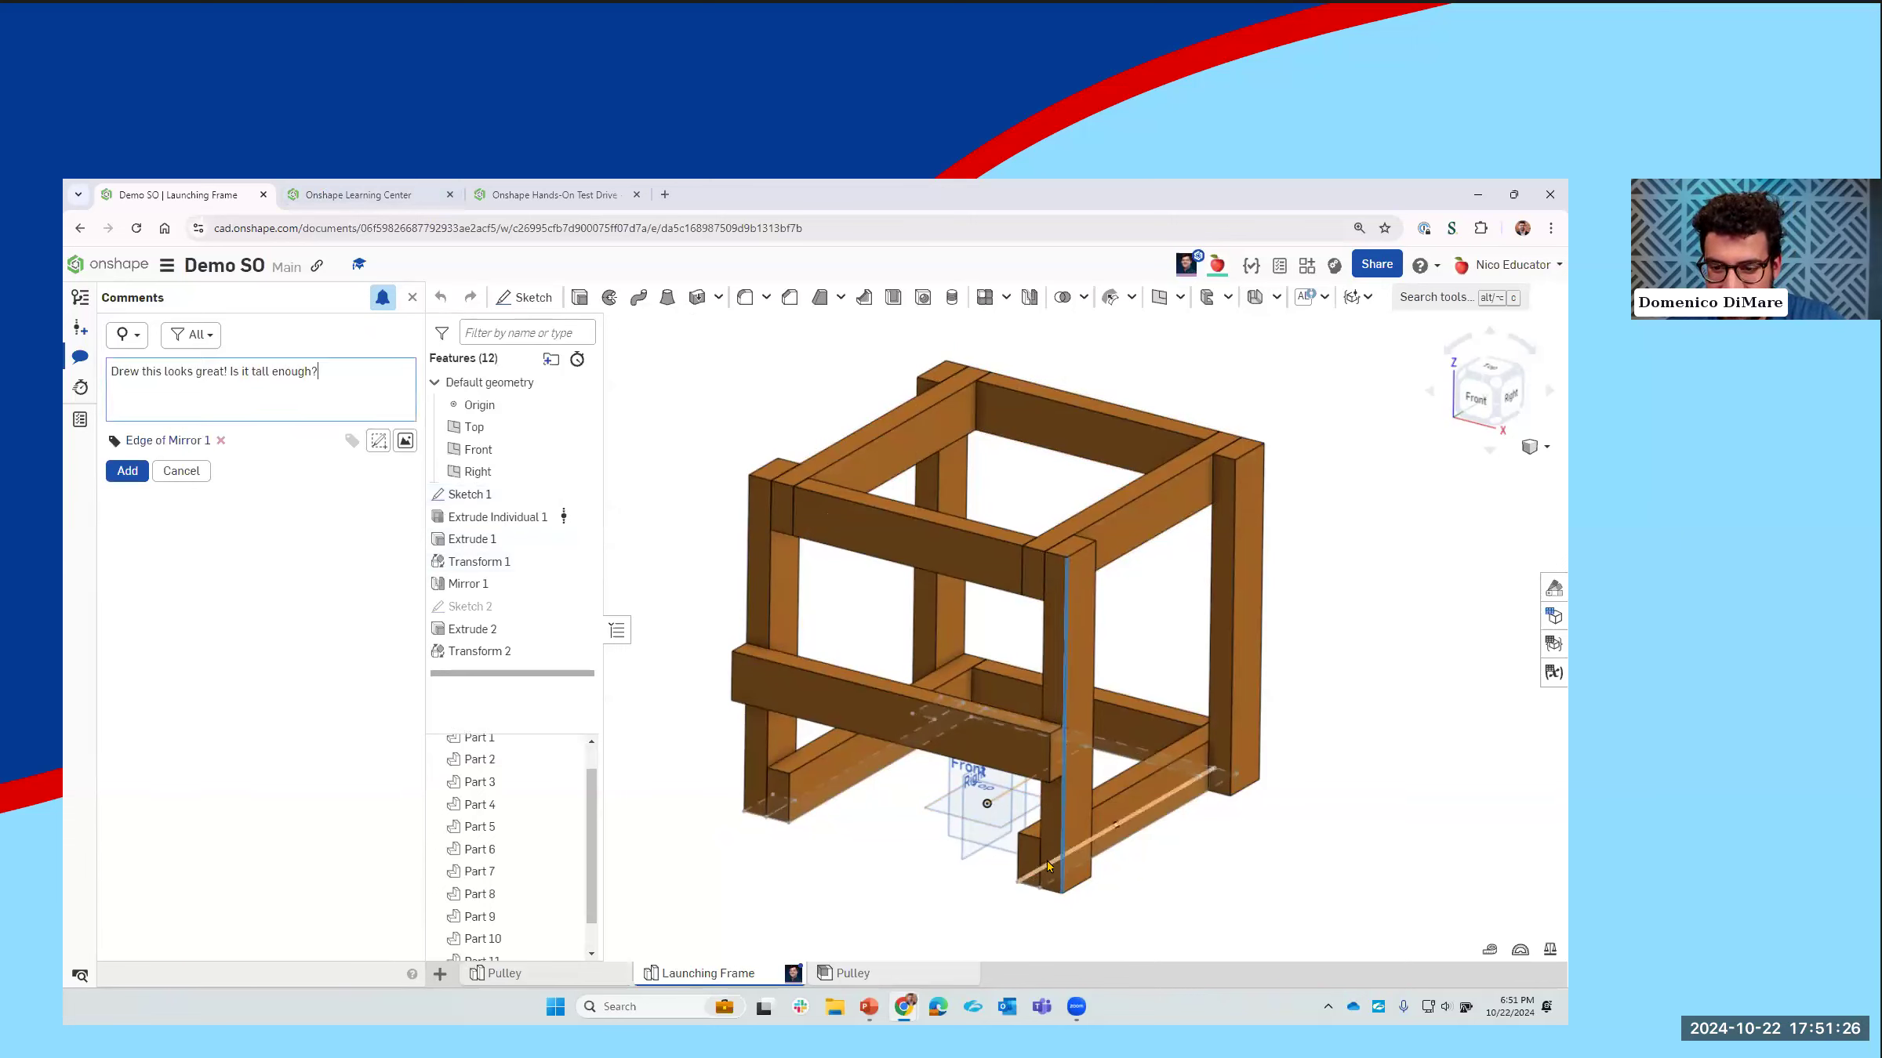
left_click(405, 441)
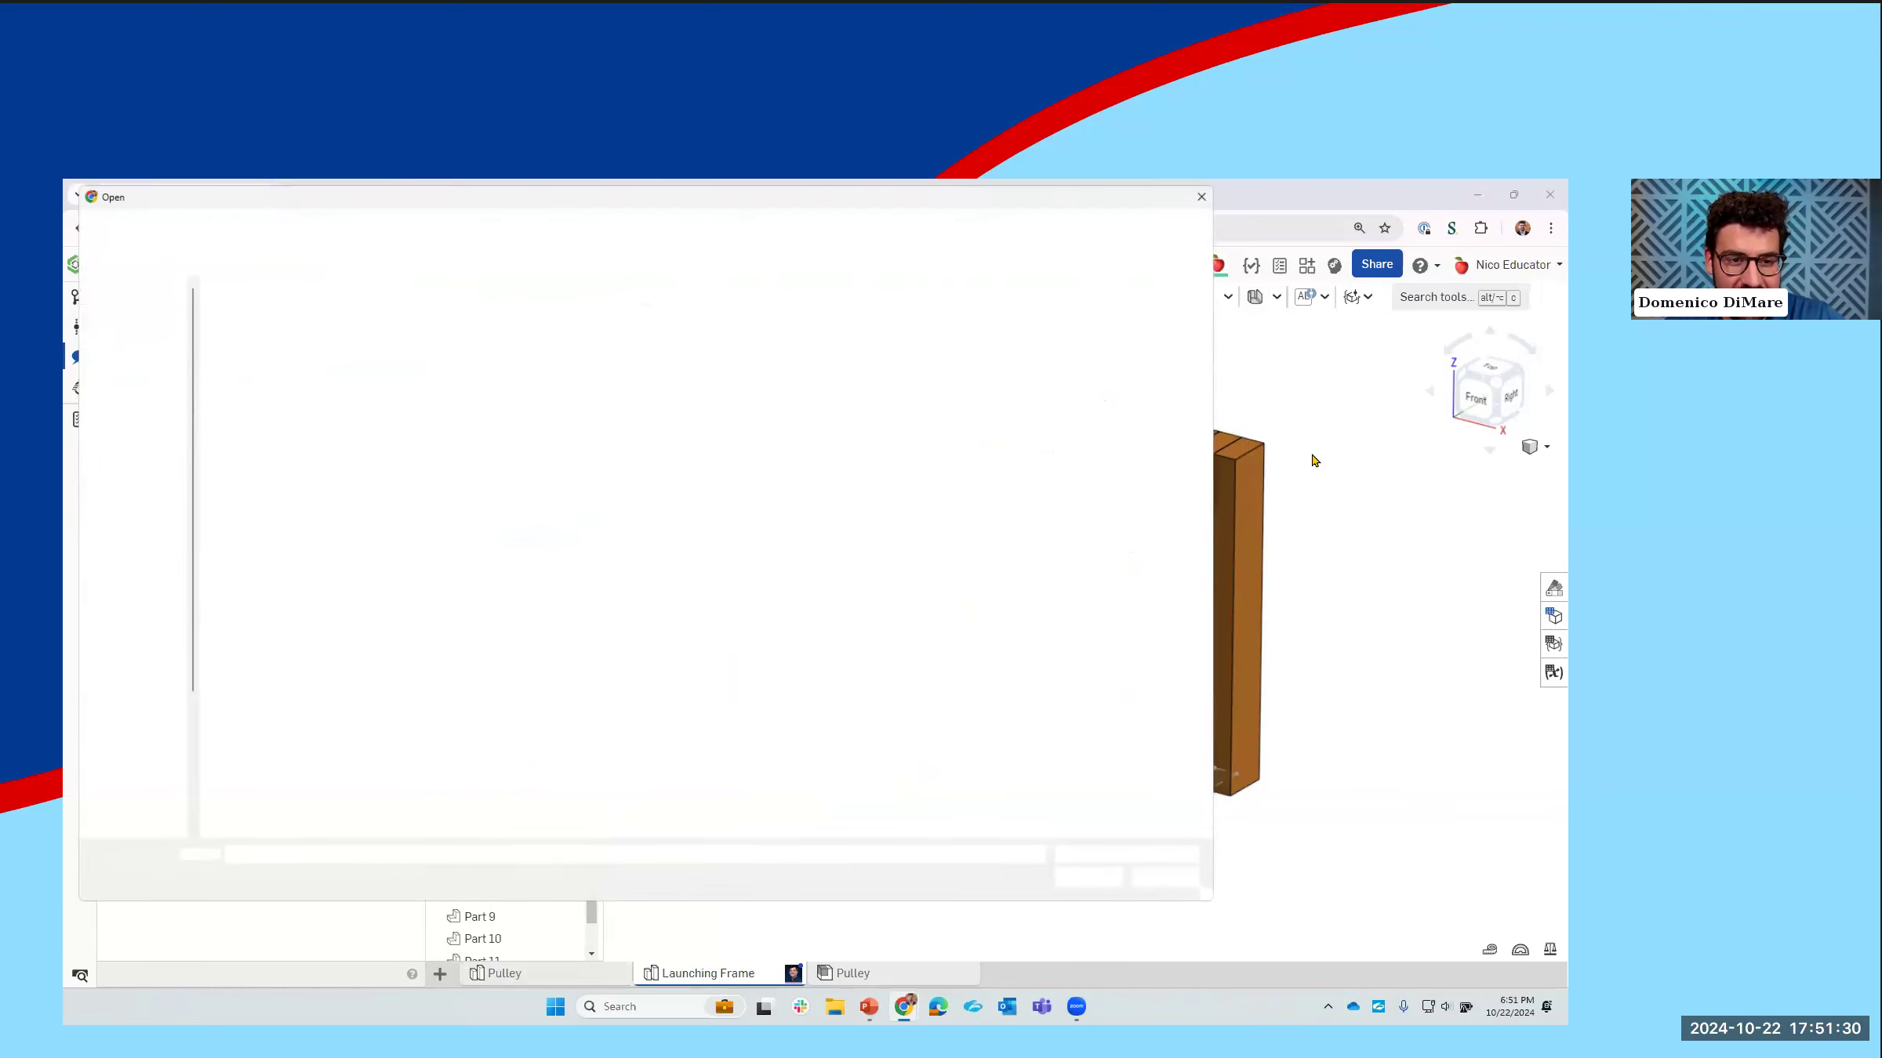
left_click(1165, 885)
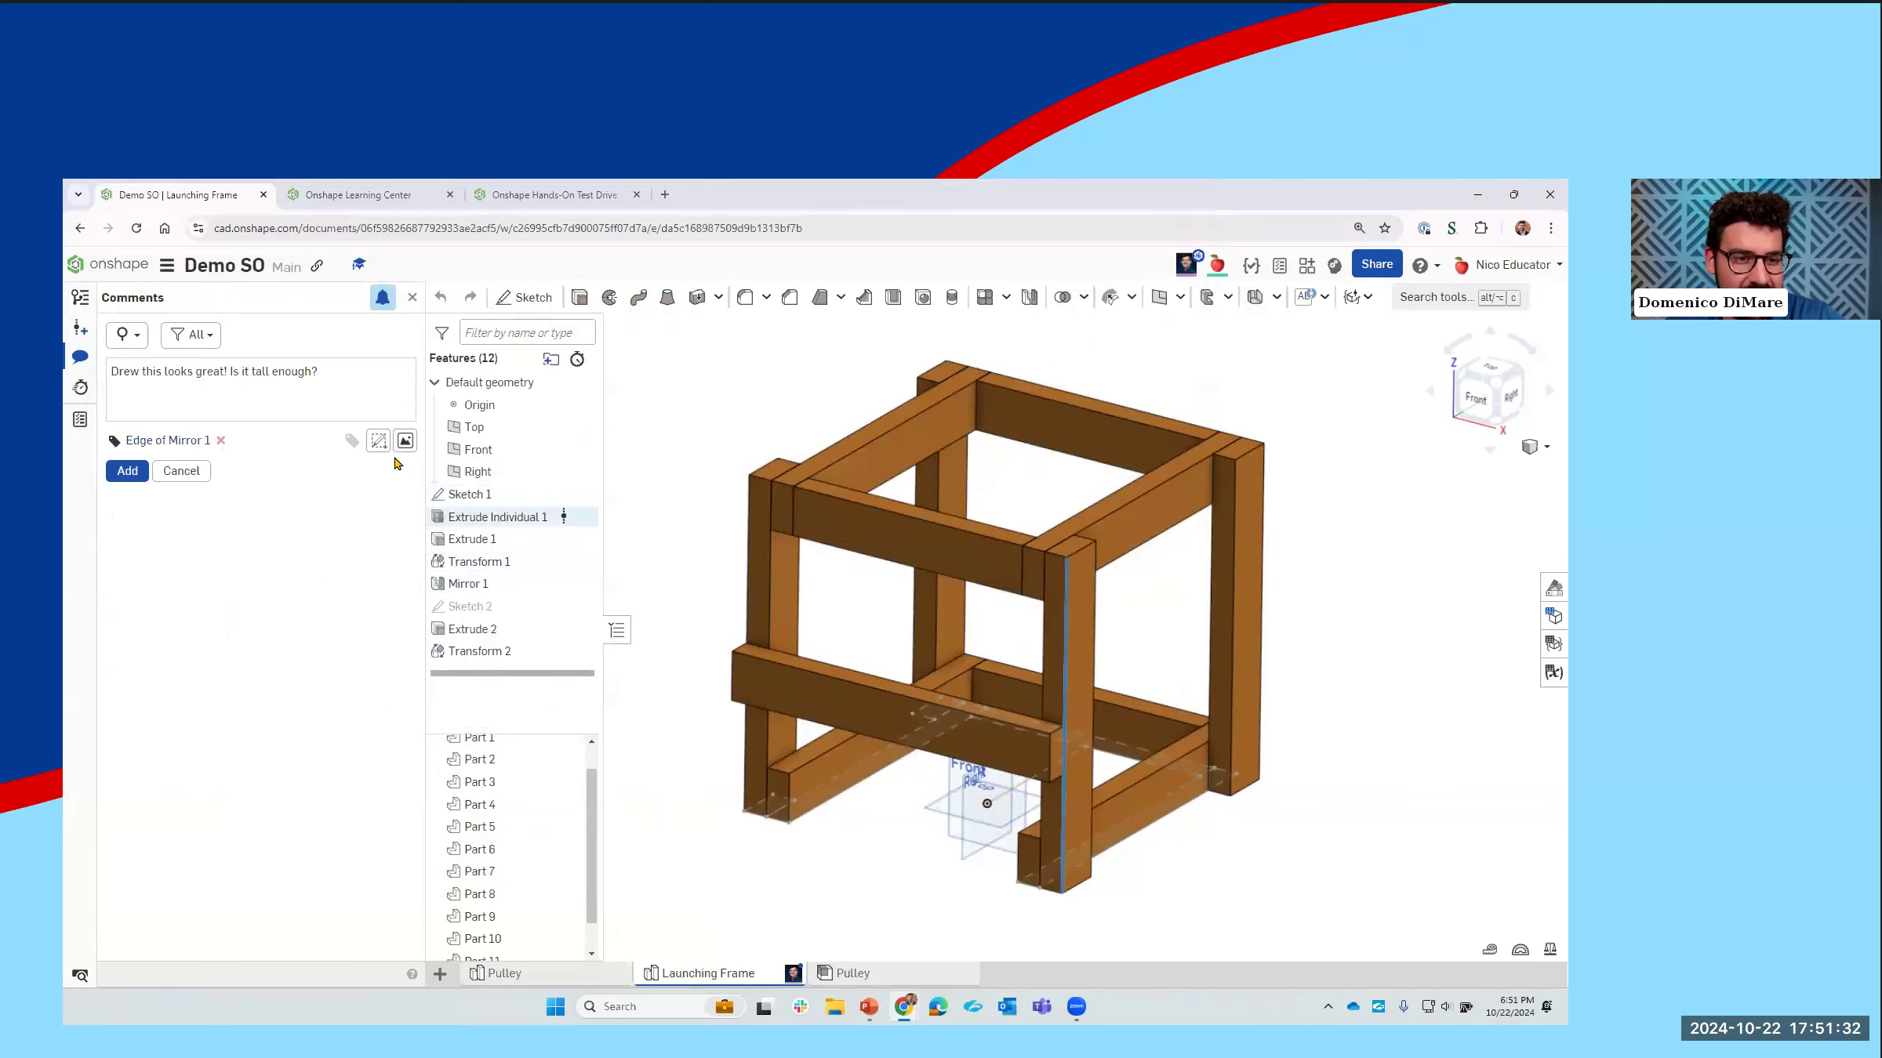
Step: Add a markup to the comment with a red arrow toward the tagged front post and a blue freehand loop around it
left_click(379, 441)
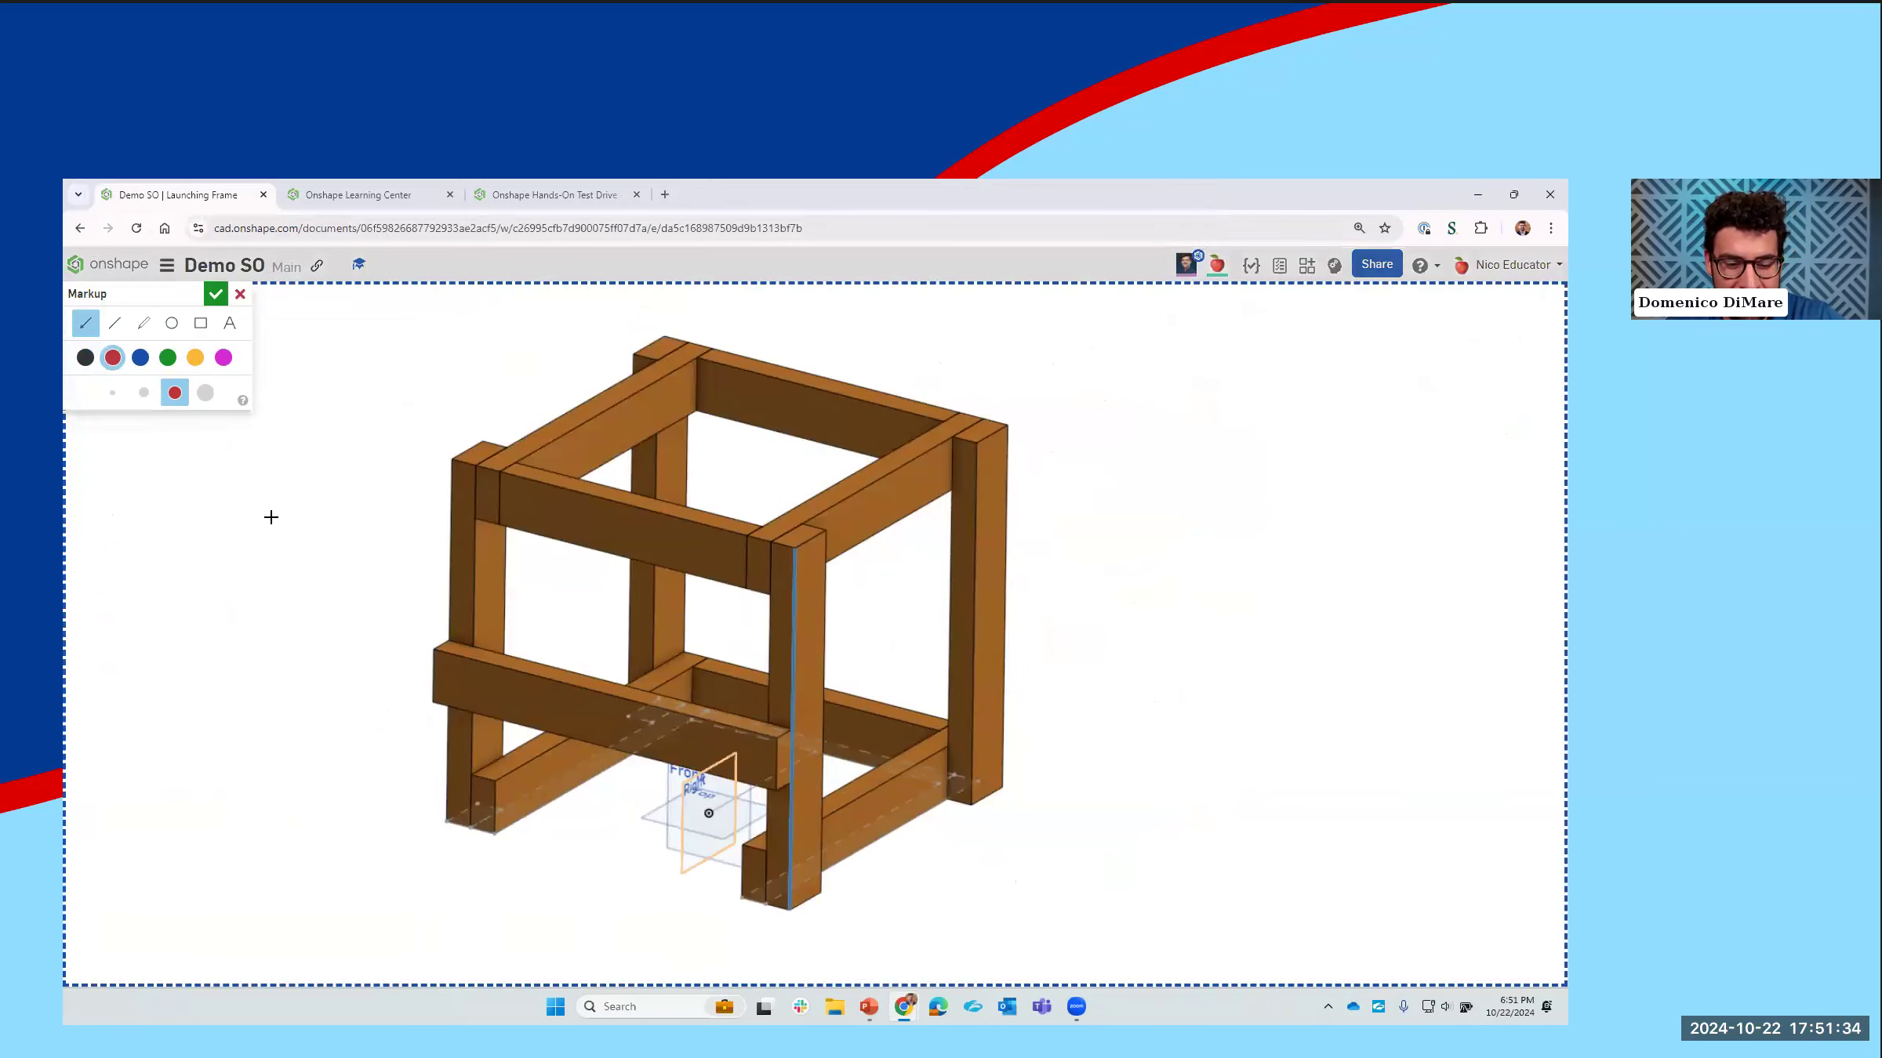
mouse_move(722, 924)
left_mouse_down()
mouse_move(745, 737)
mouse_move(779, 686)
left_mouse_up()
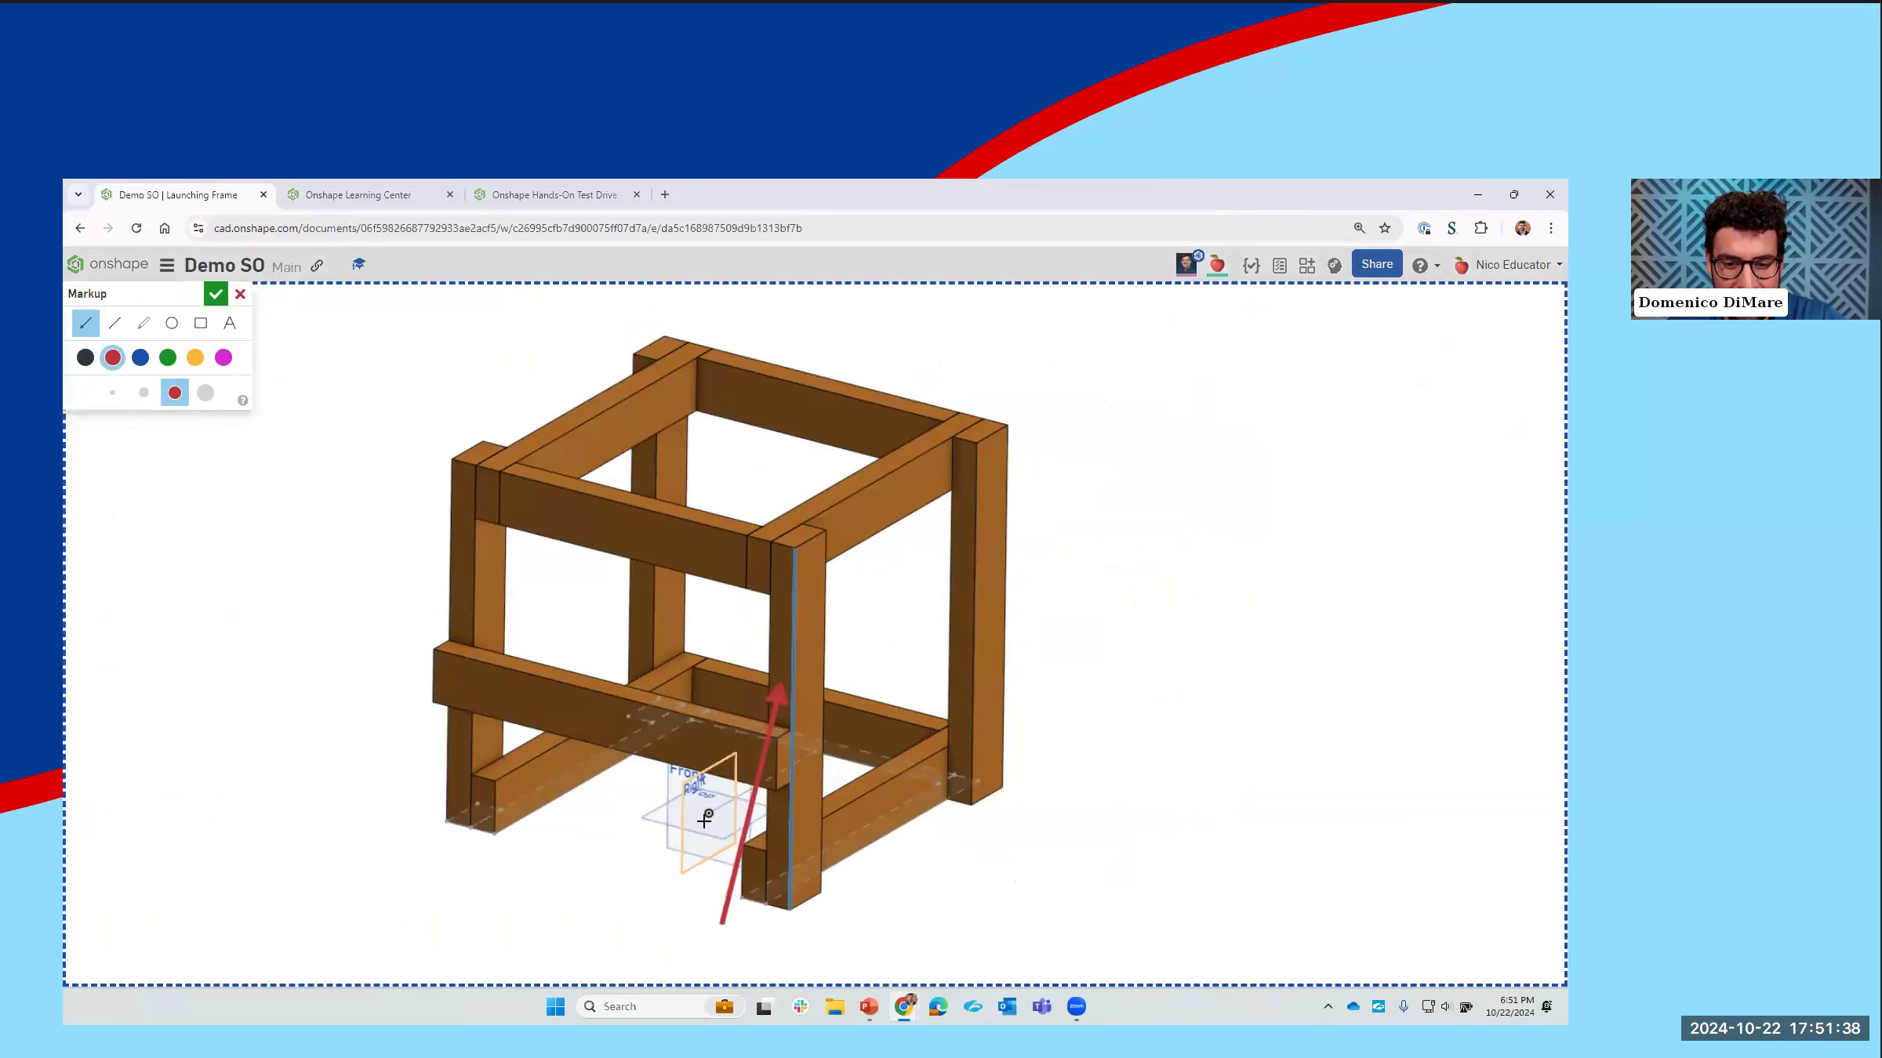
left_click(144, 323)
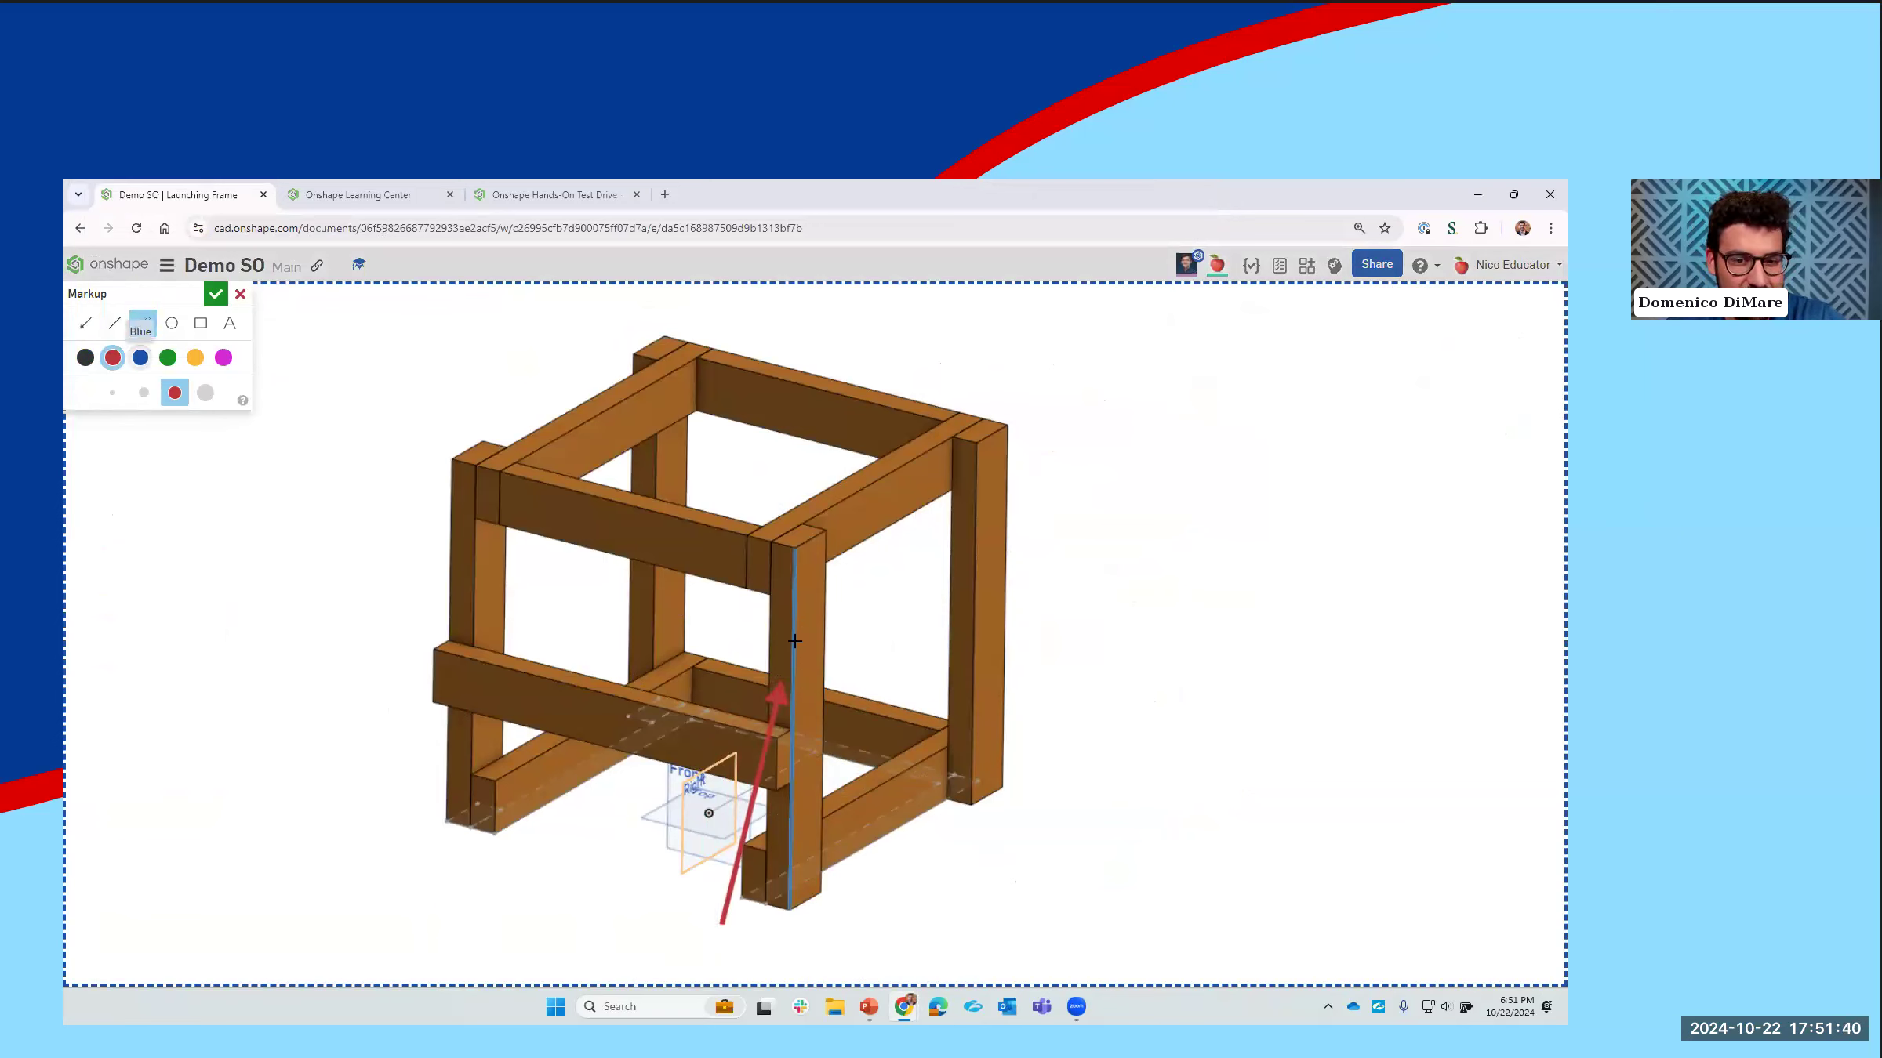
mouse_move(841, 563)
left_mouse_down()
mouse_move(708, 600)
mouse_move(887, 908)
mouse_move(792, 491)
left_mouse_up()
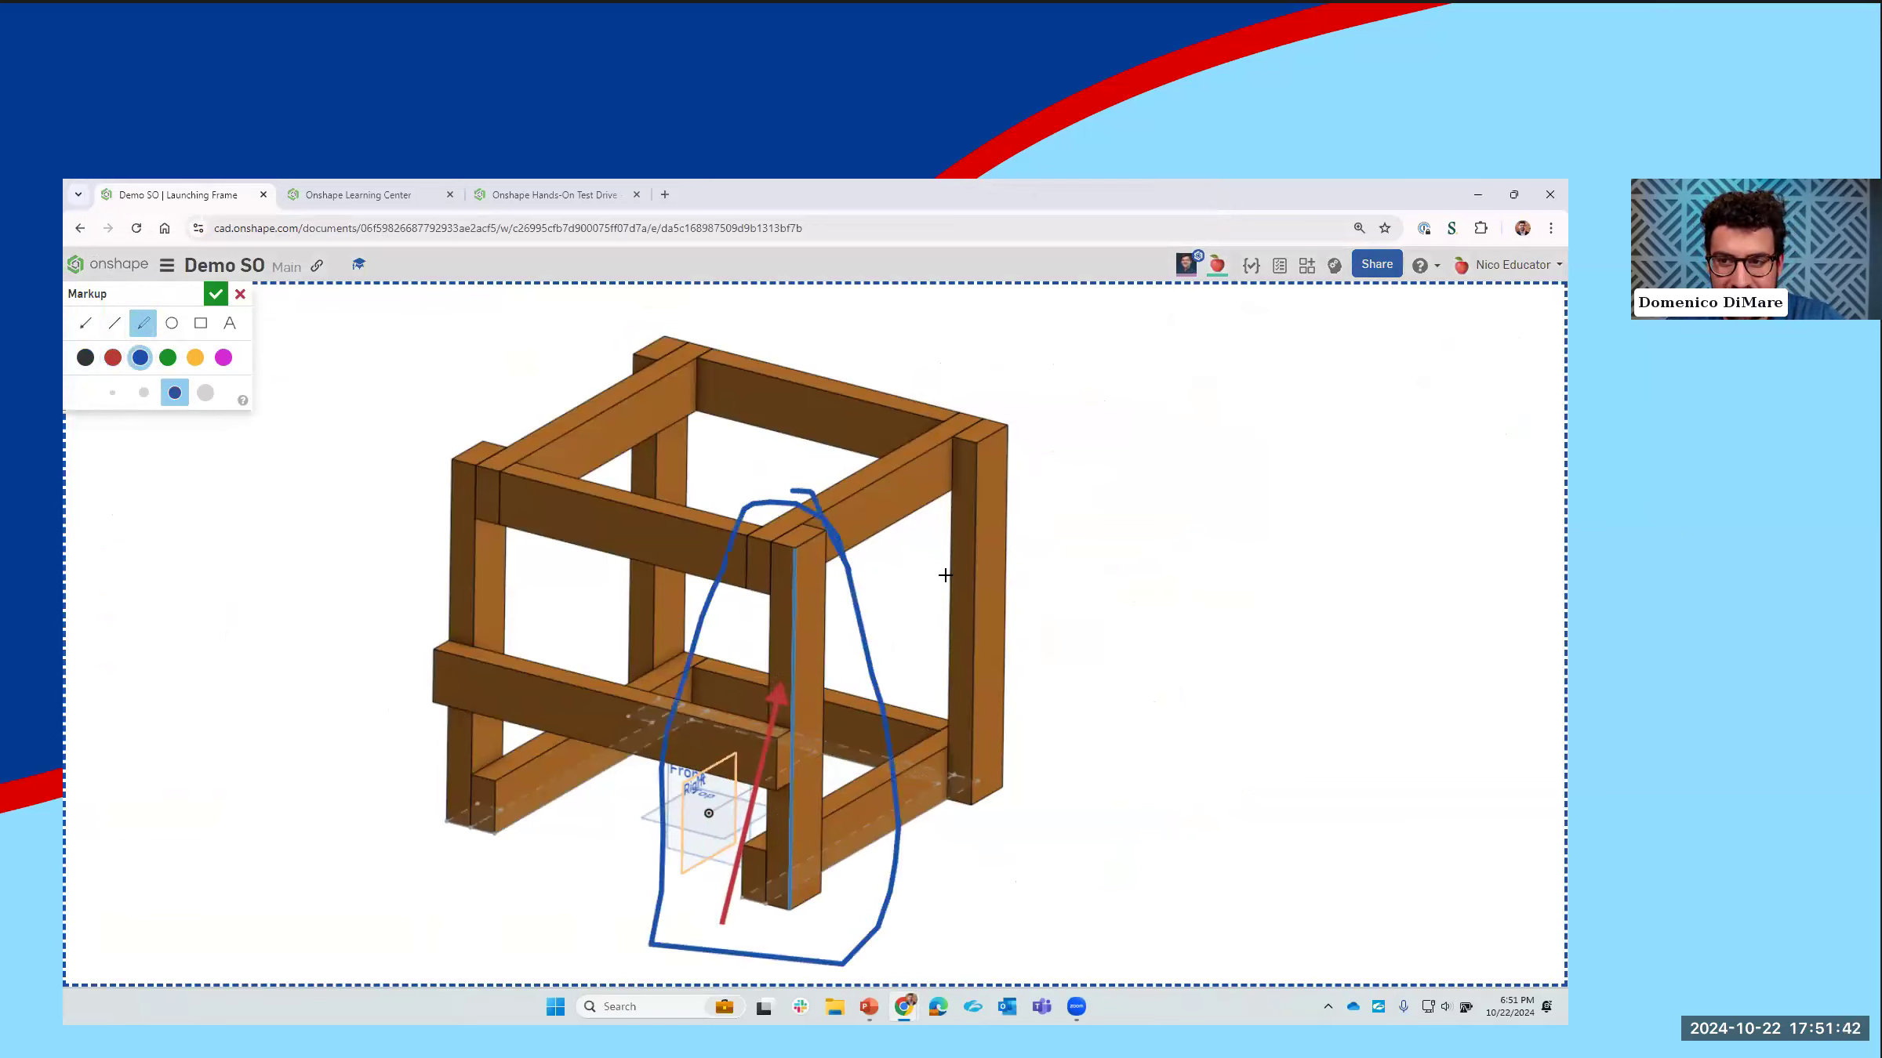
Step: Attach the markup to the comment, try to mention the collaborator in its text, and post the comment, closing the comments
left_click(215, 294)
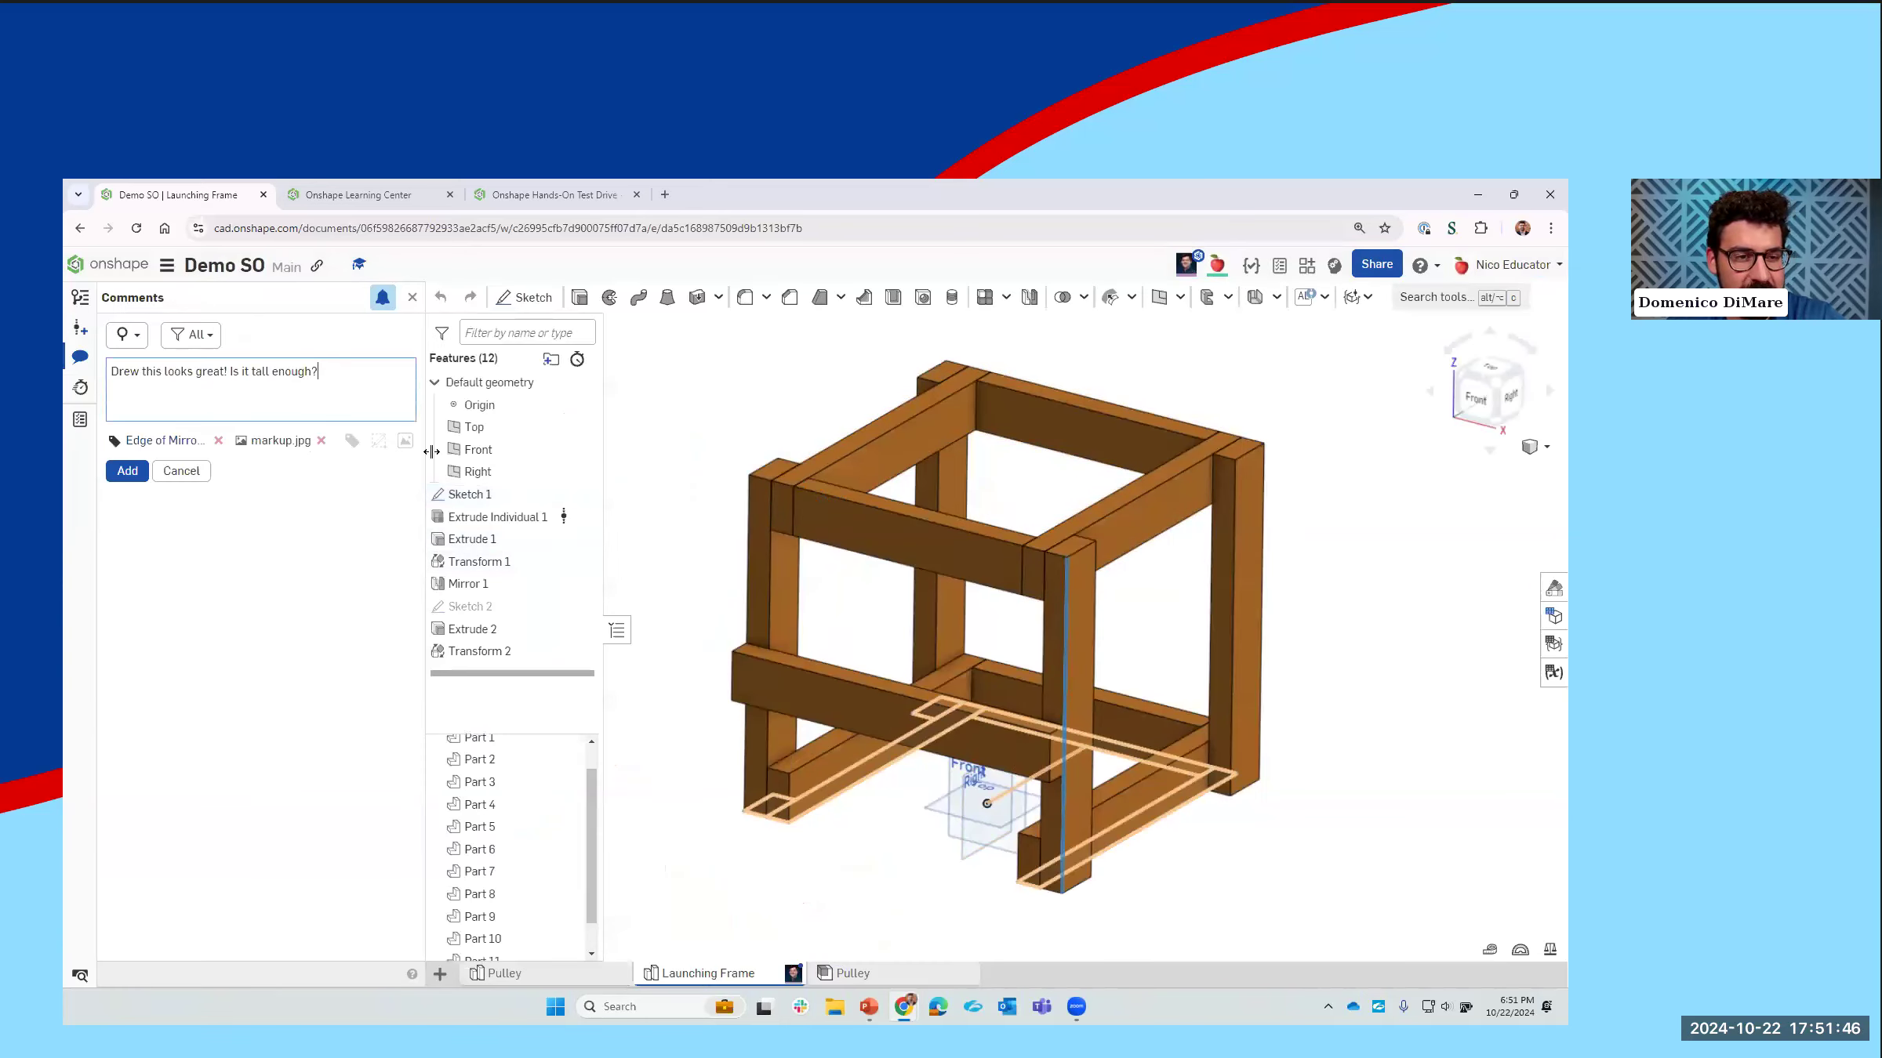
type("@")
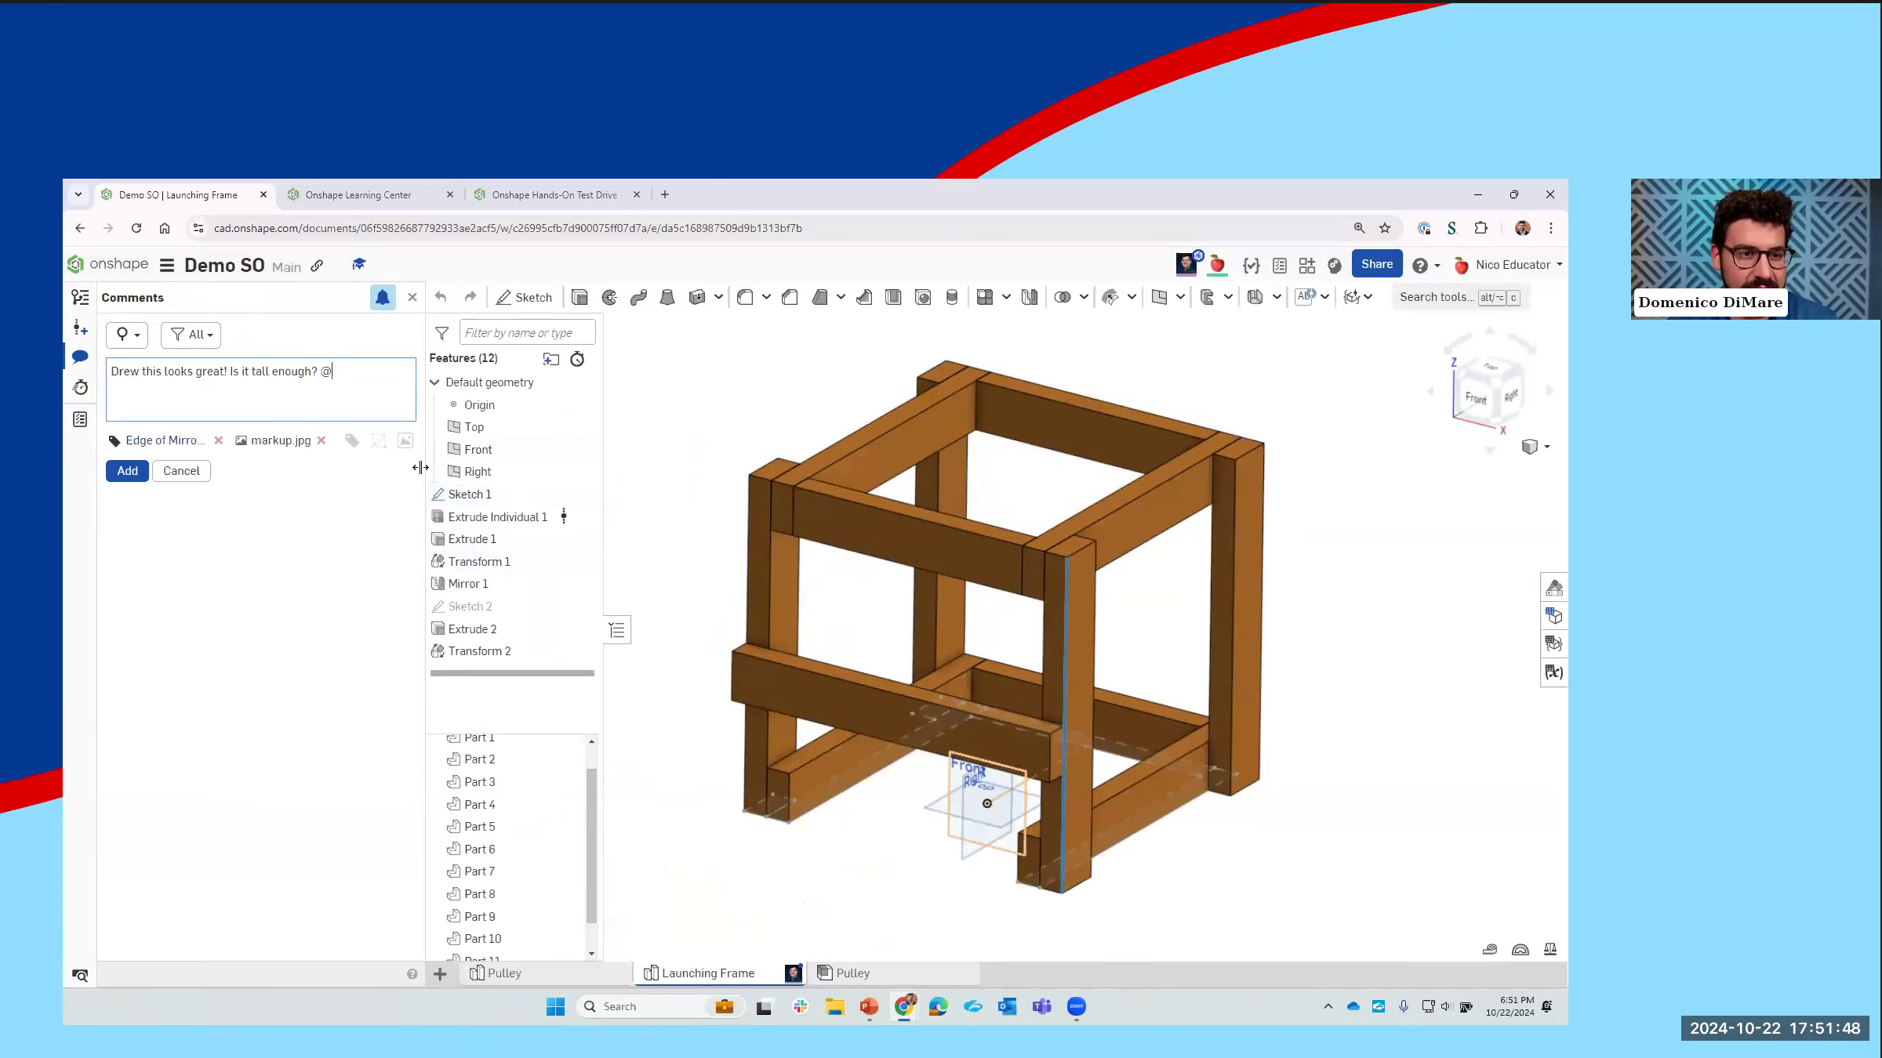
type("dr")
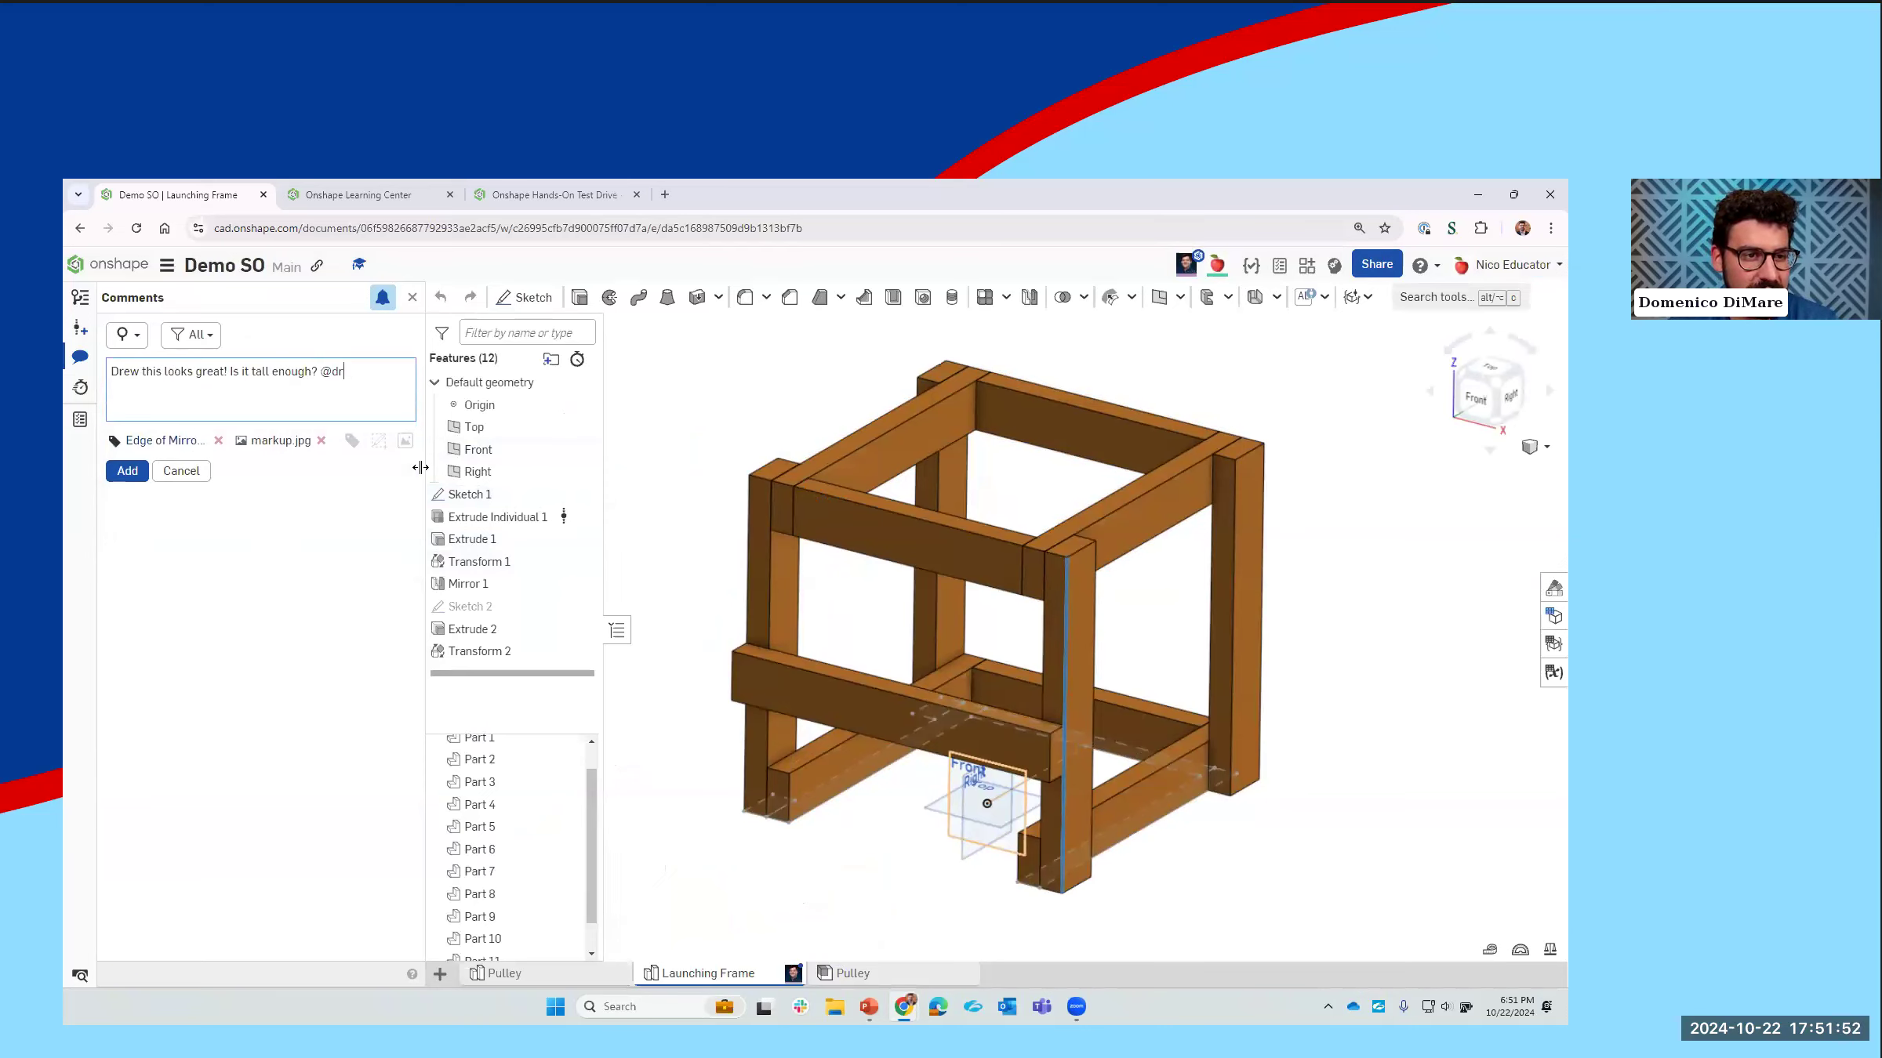
left_click(119, 478)
right_click(116, 477)
left_click(115, 470)
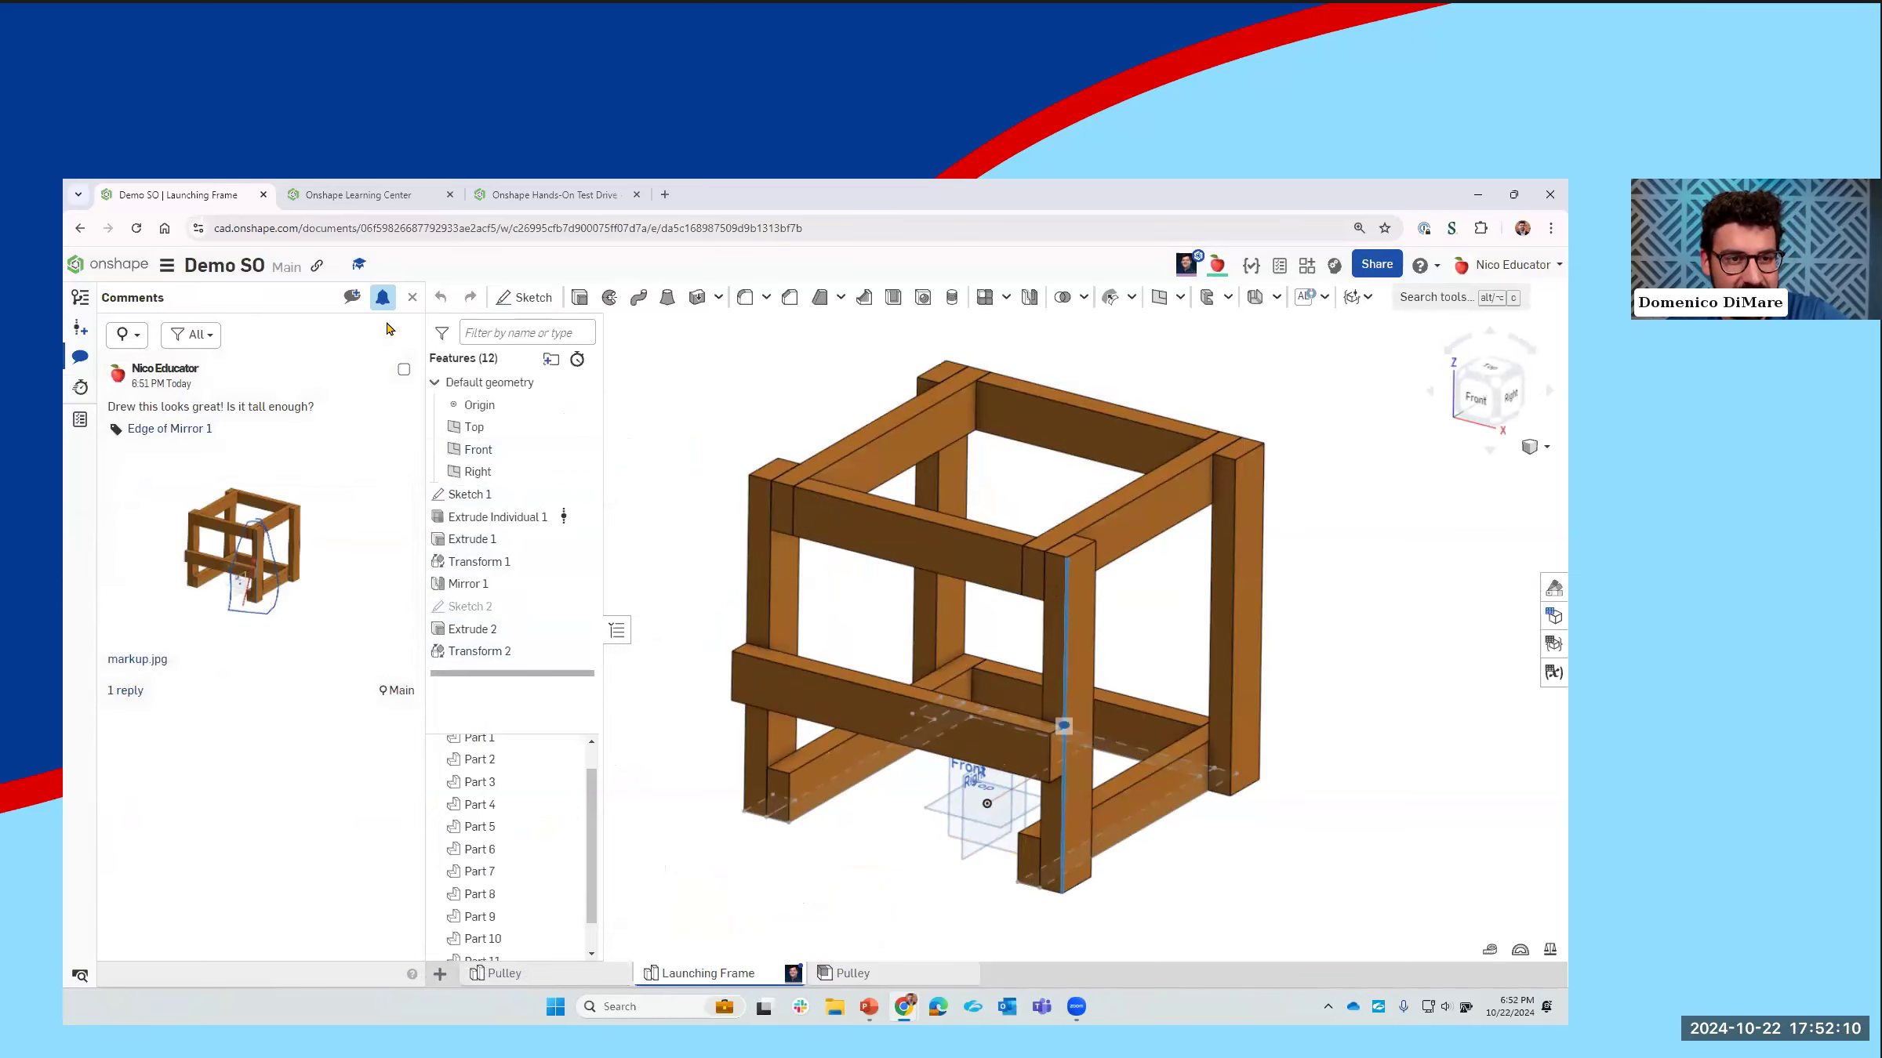
left_click(411, 298)
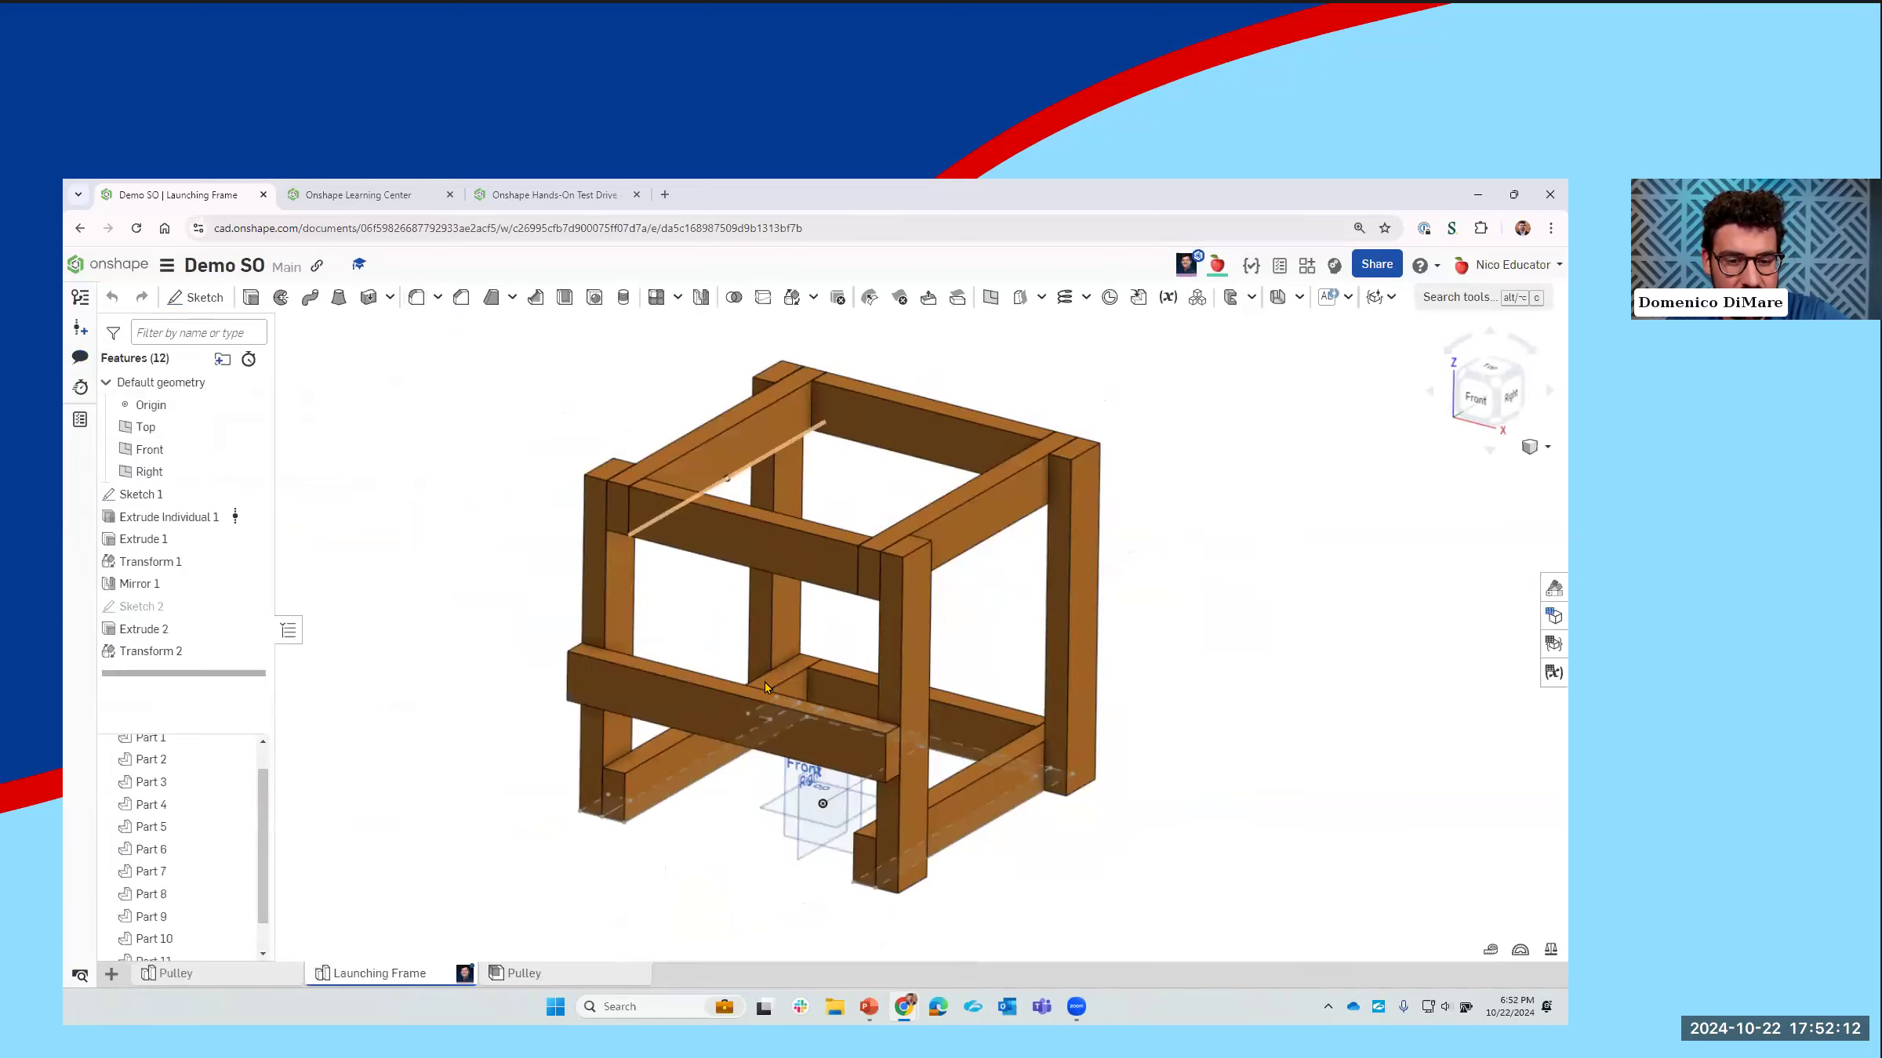
Step: In the Pulley assembly, start inserting standard content and review the available ANSI inch standards and hardware categories
left_click(523, 973)
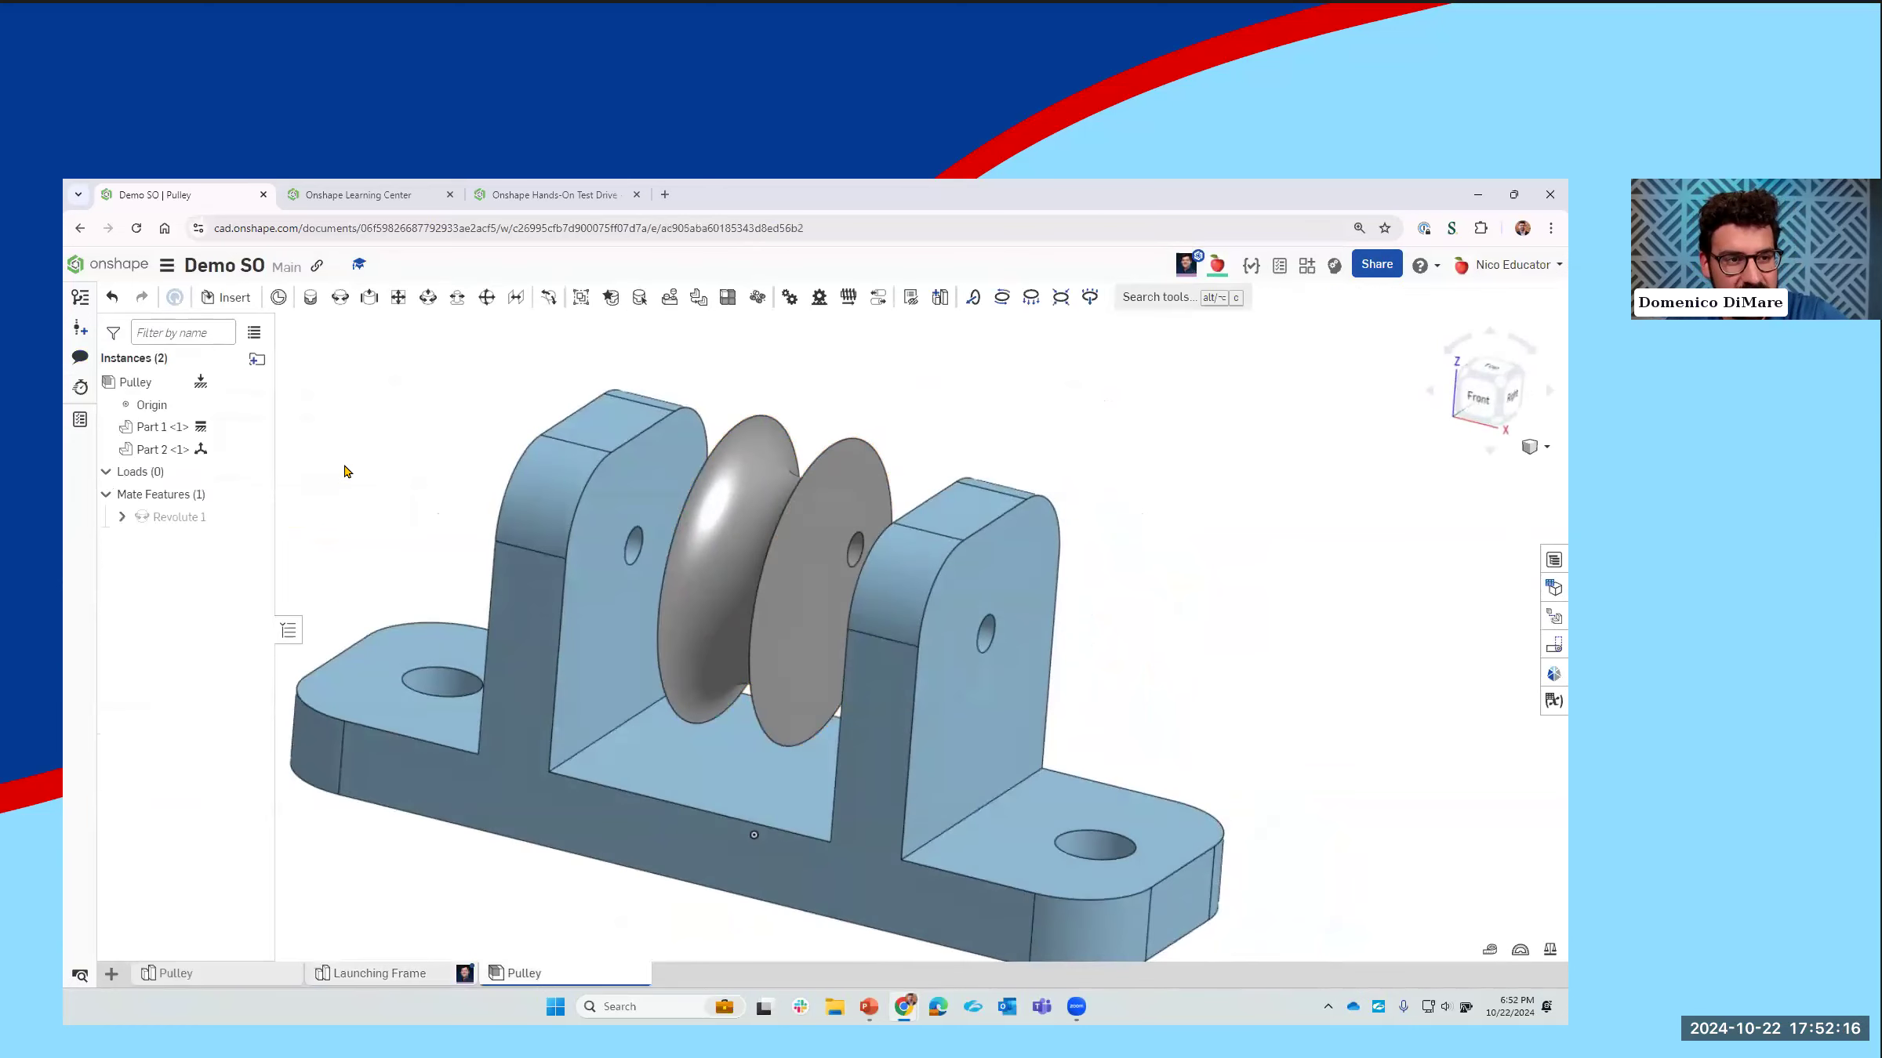
left_click(227, 297)
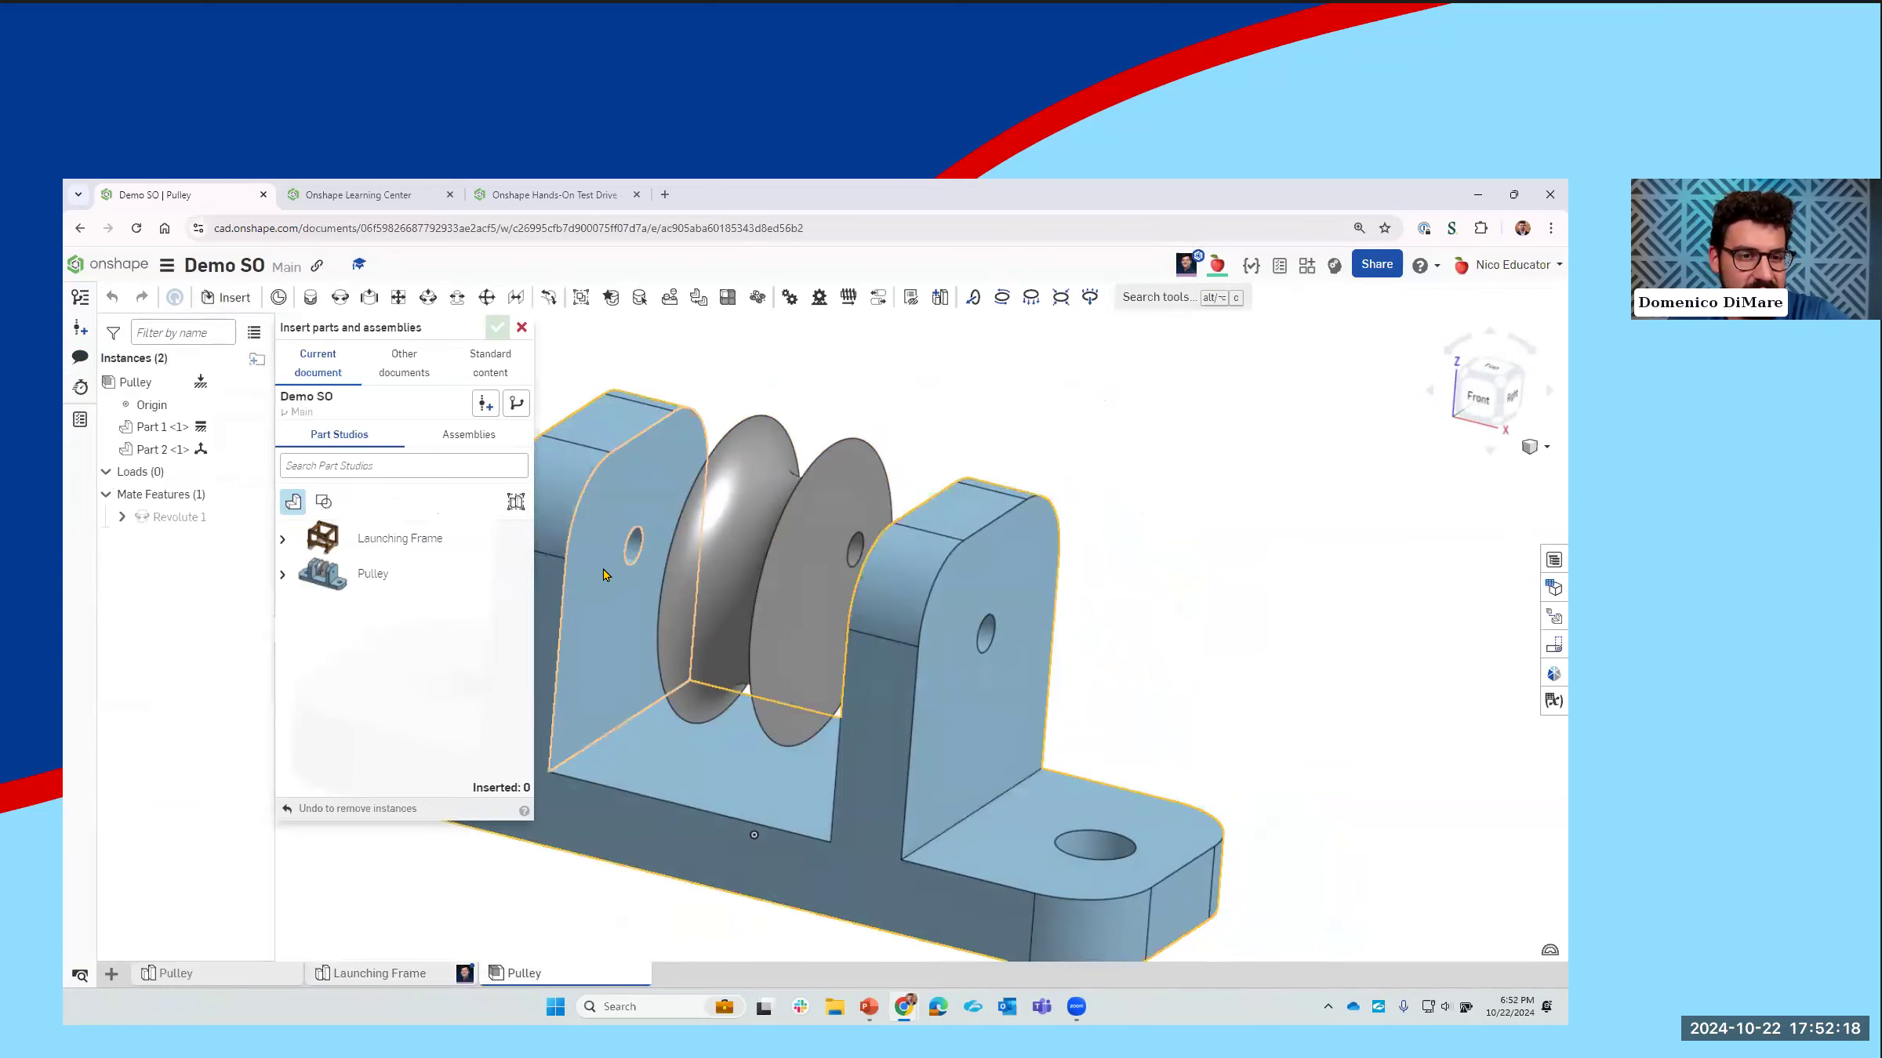
left_click(492, 373)
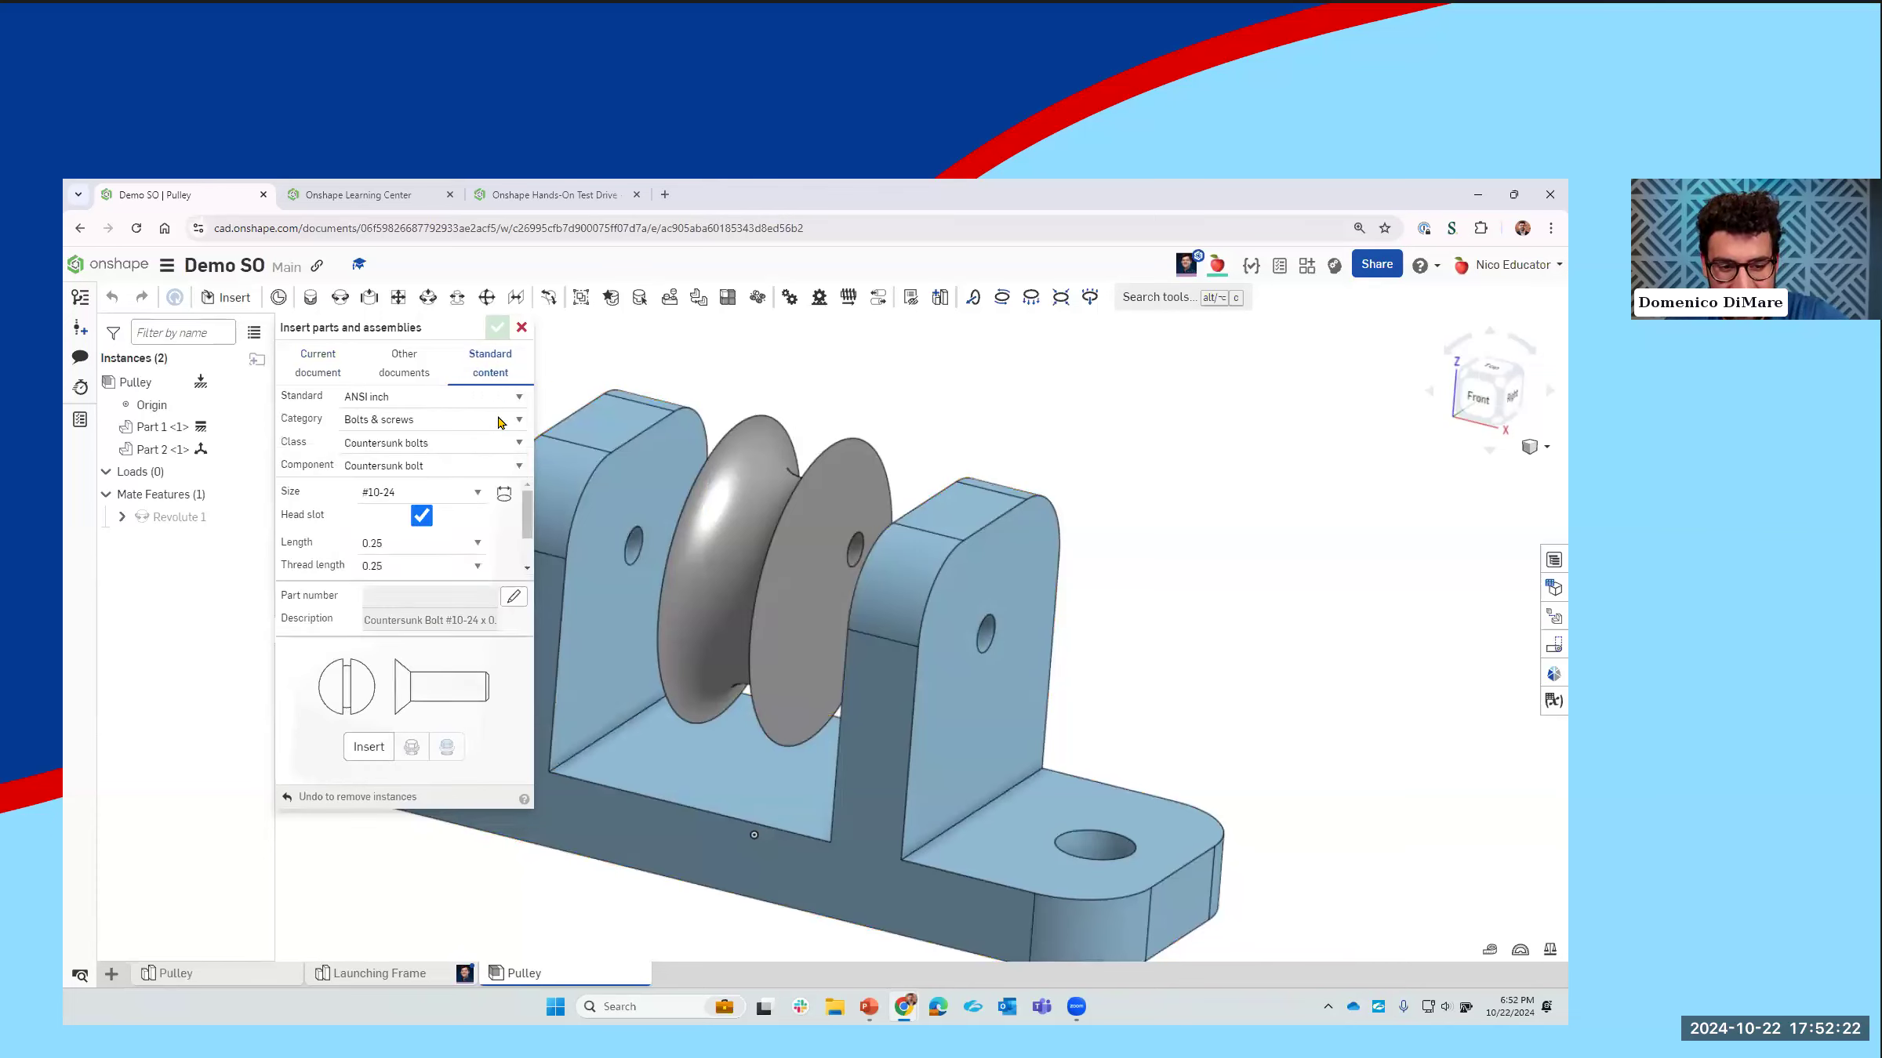
left_click(461, 403)
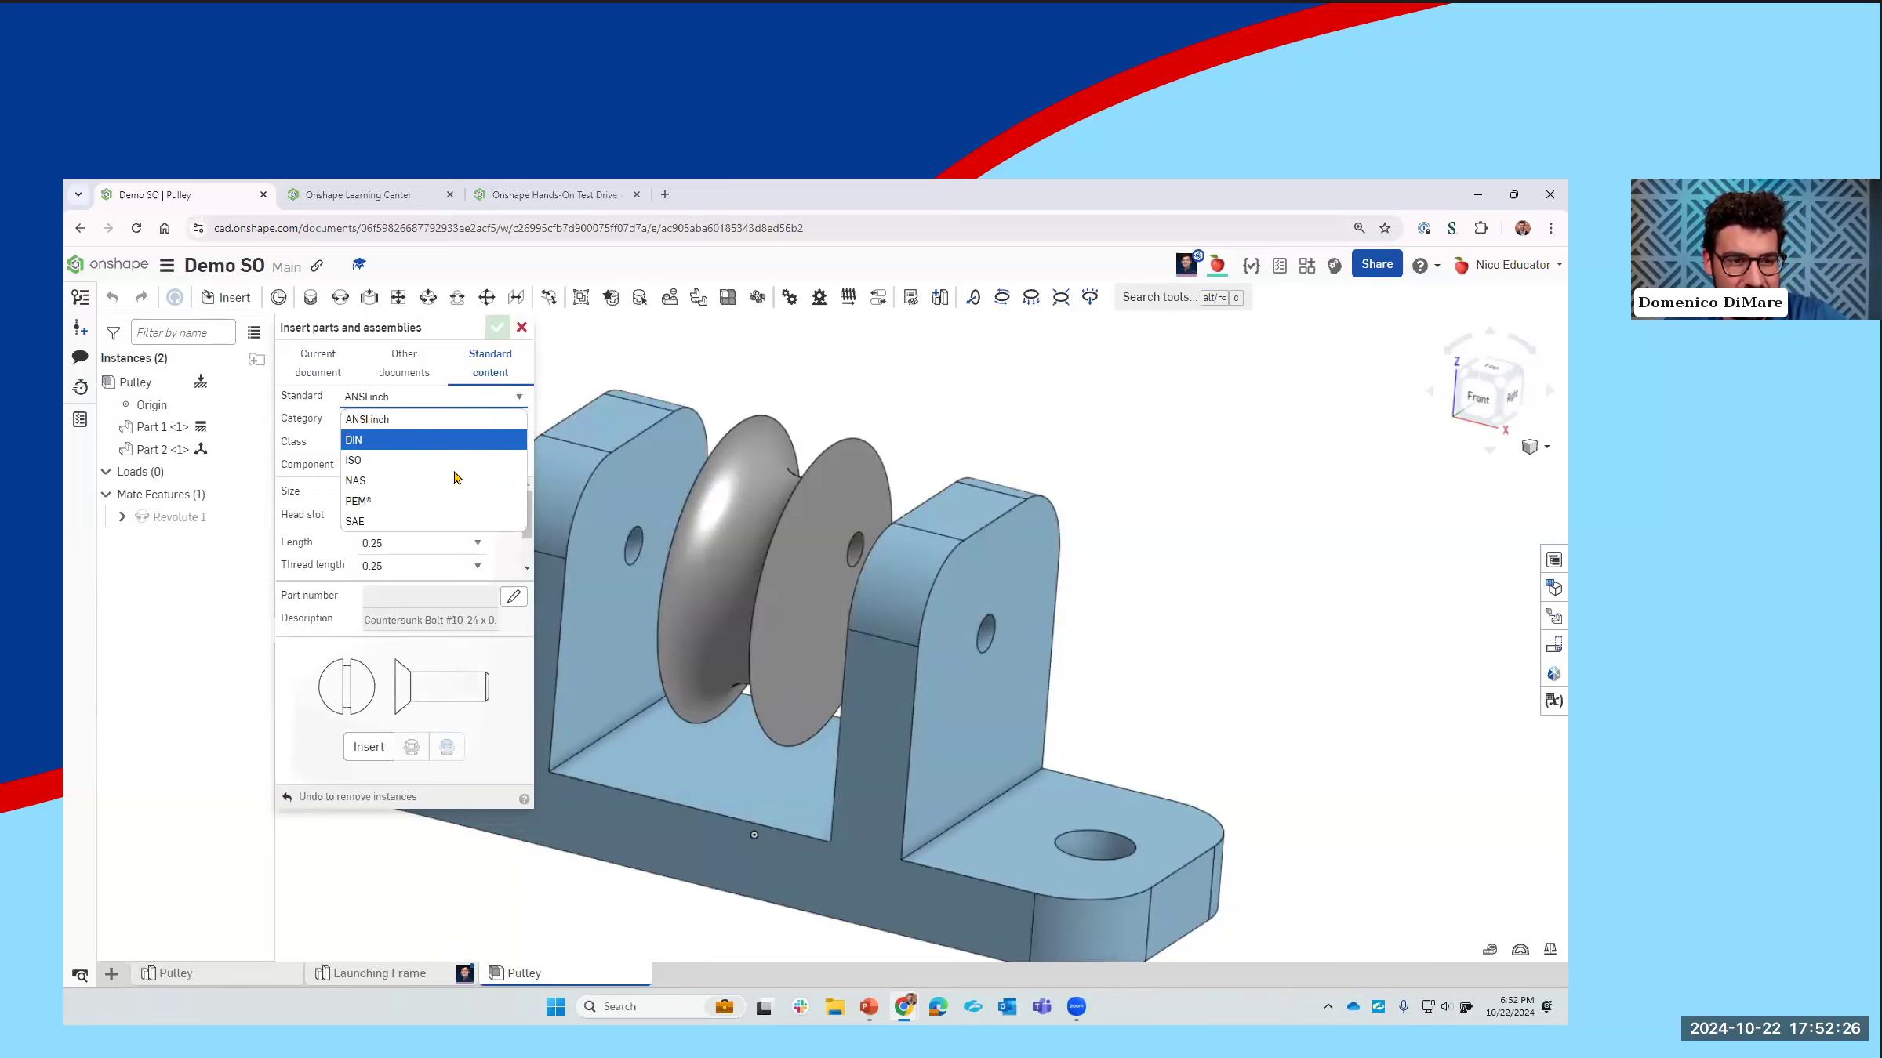
left_click(451, 417)
left_click(451, 423)
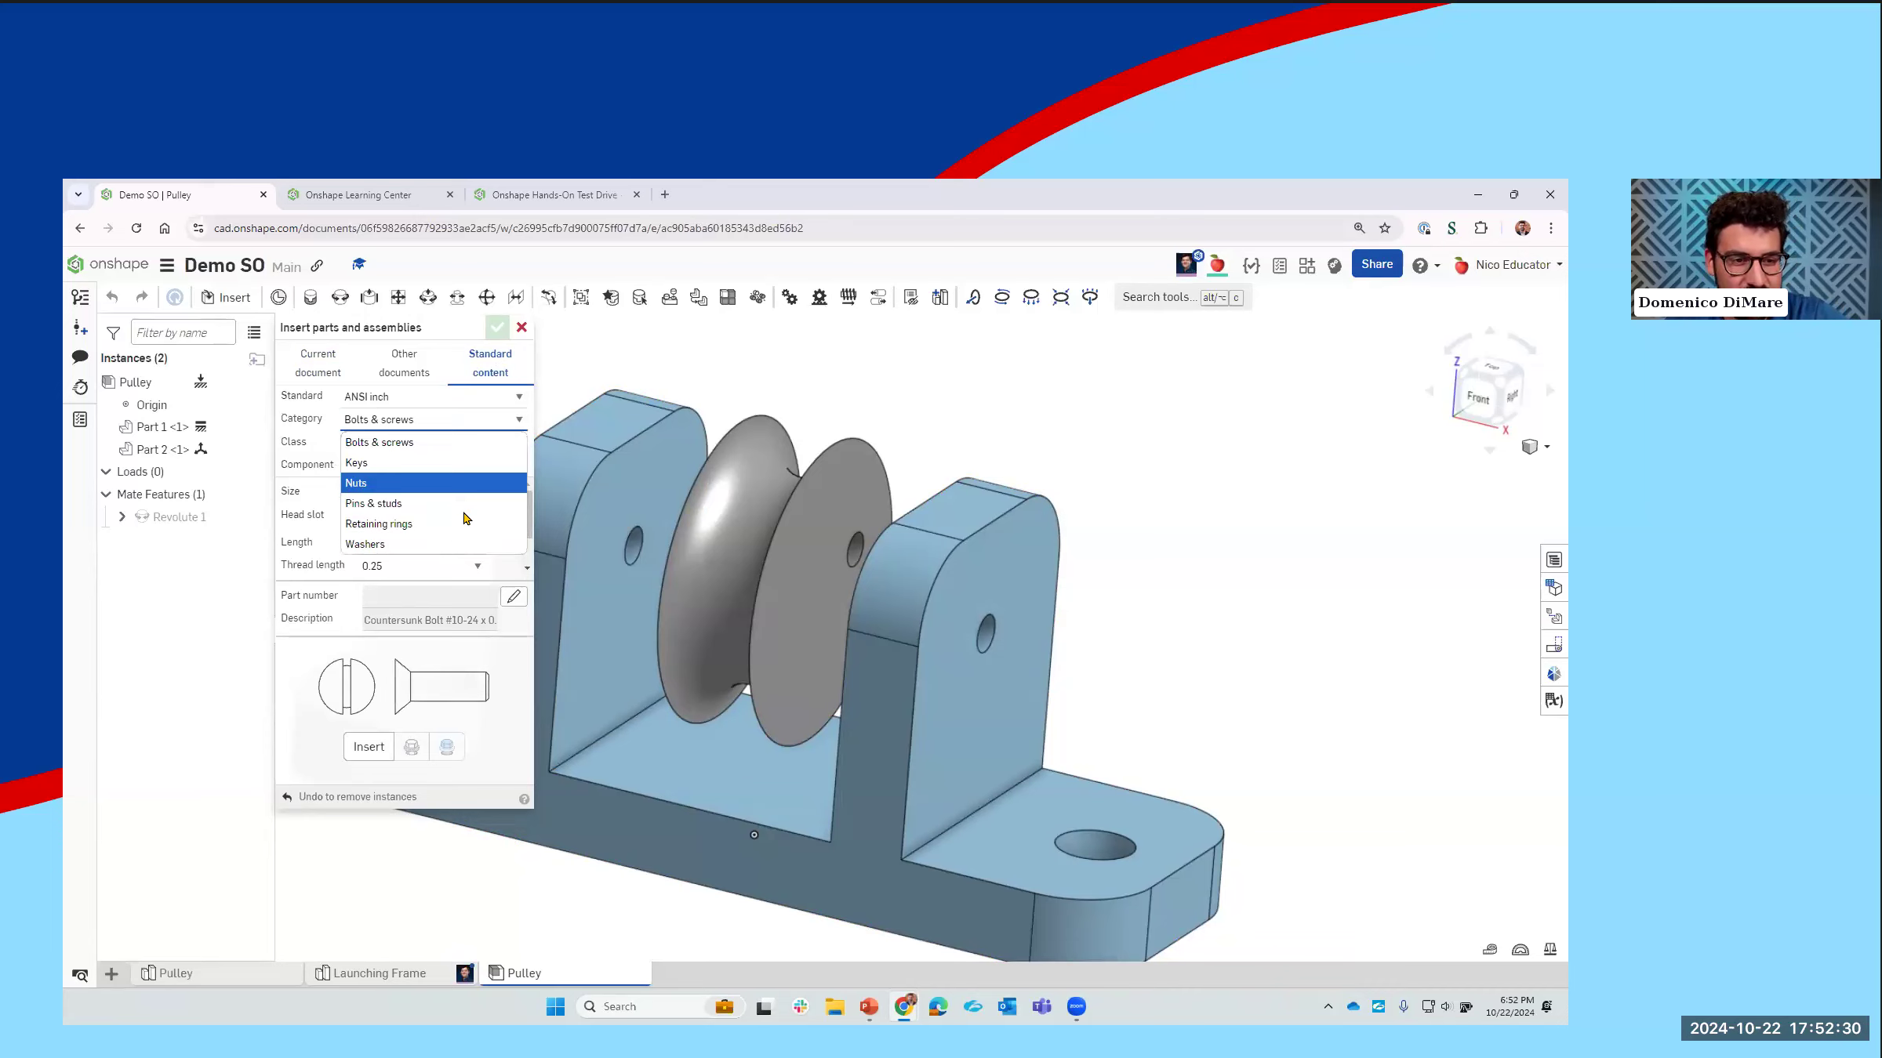
left_click(502, 440)
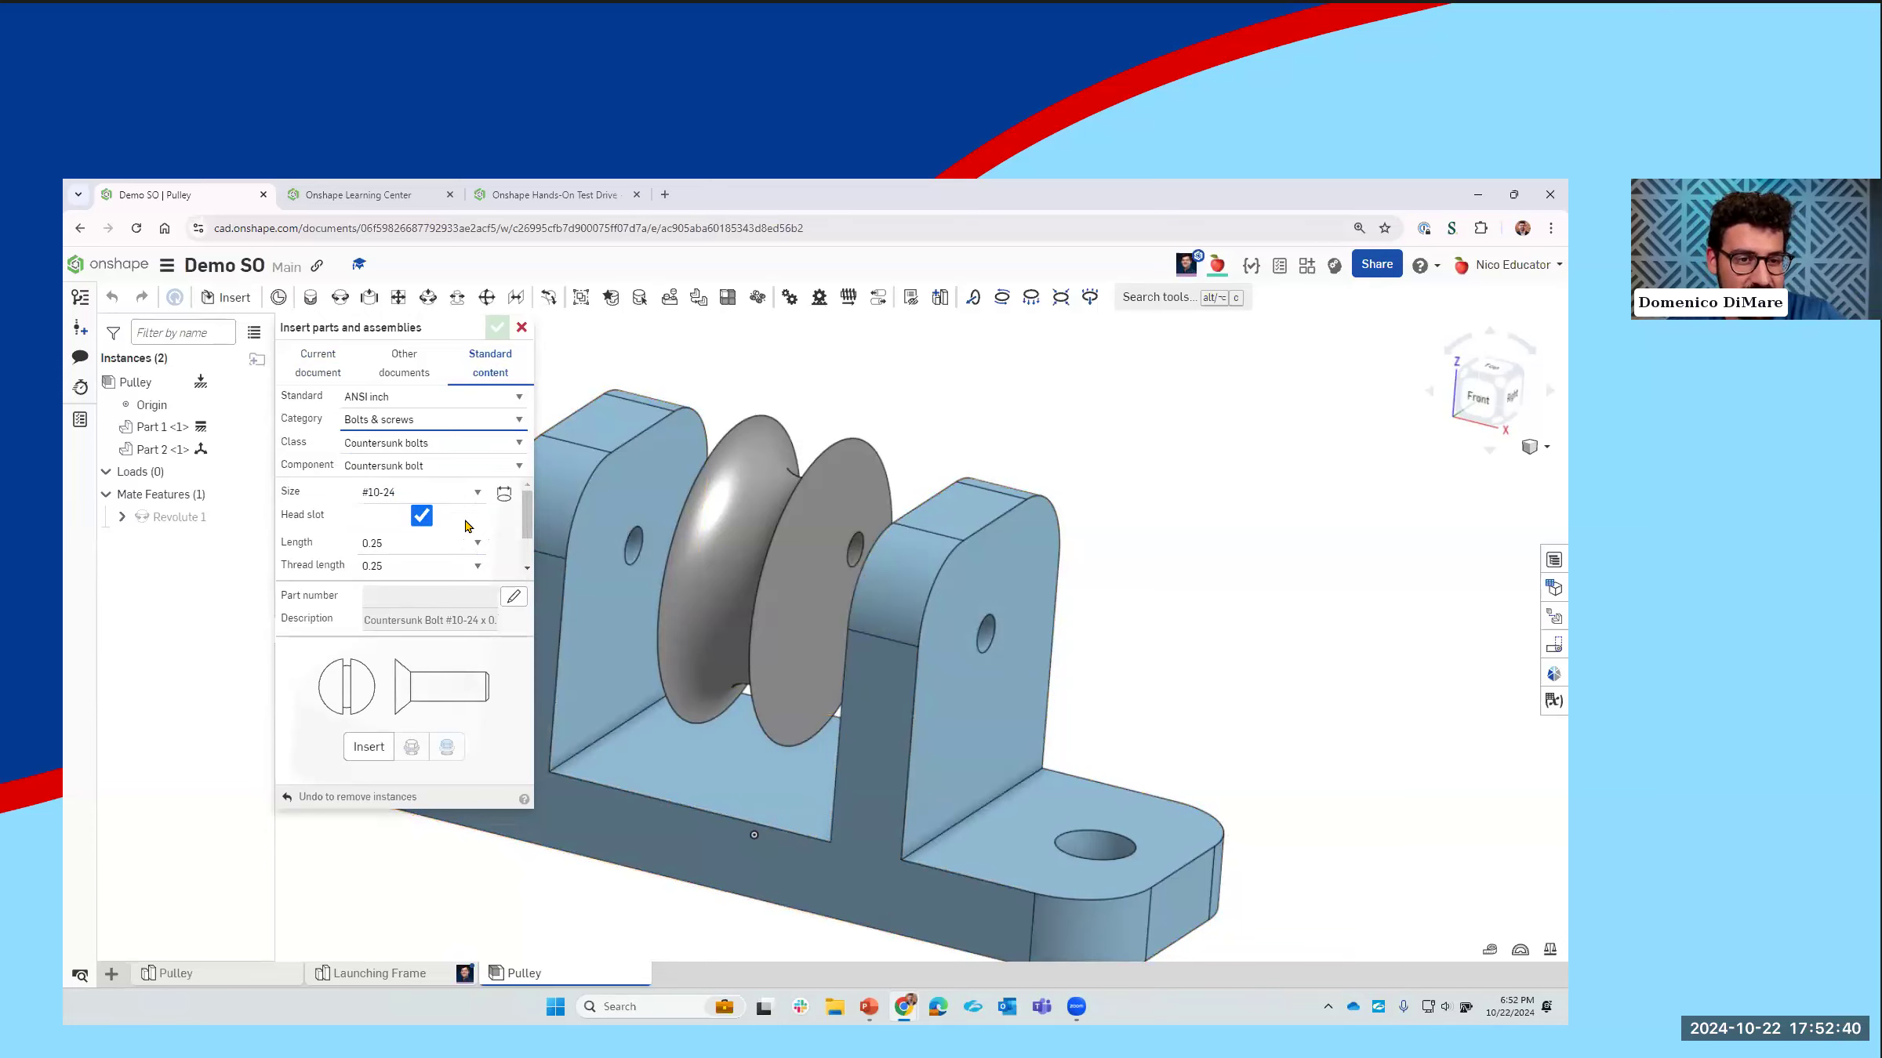
Step: Insert an ANSI inch #10-24 countersunk bolt with a head slot and 0.25 length, and move it beside the bracket
left_click(368, 747)
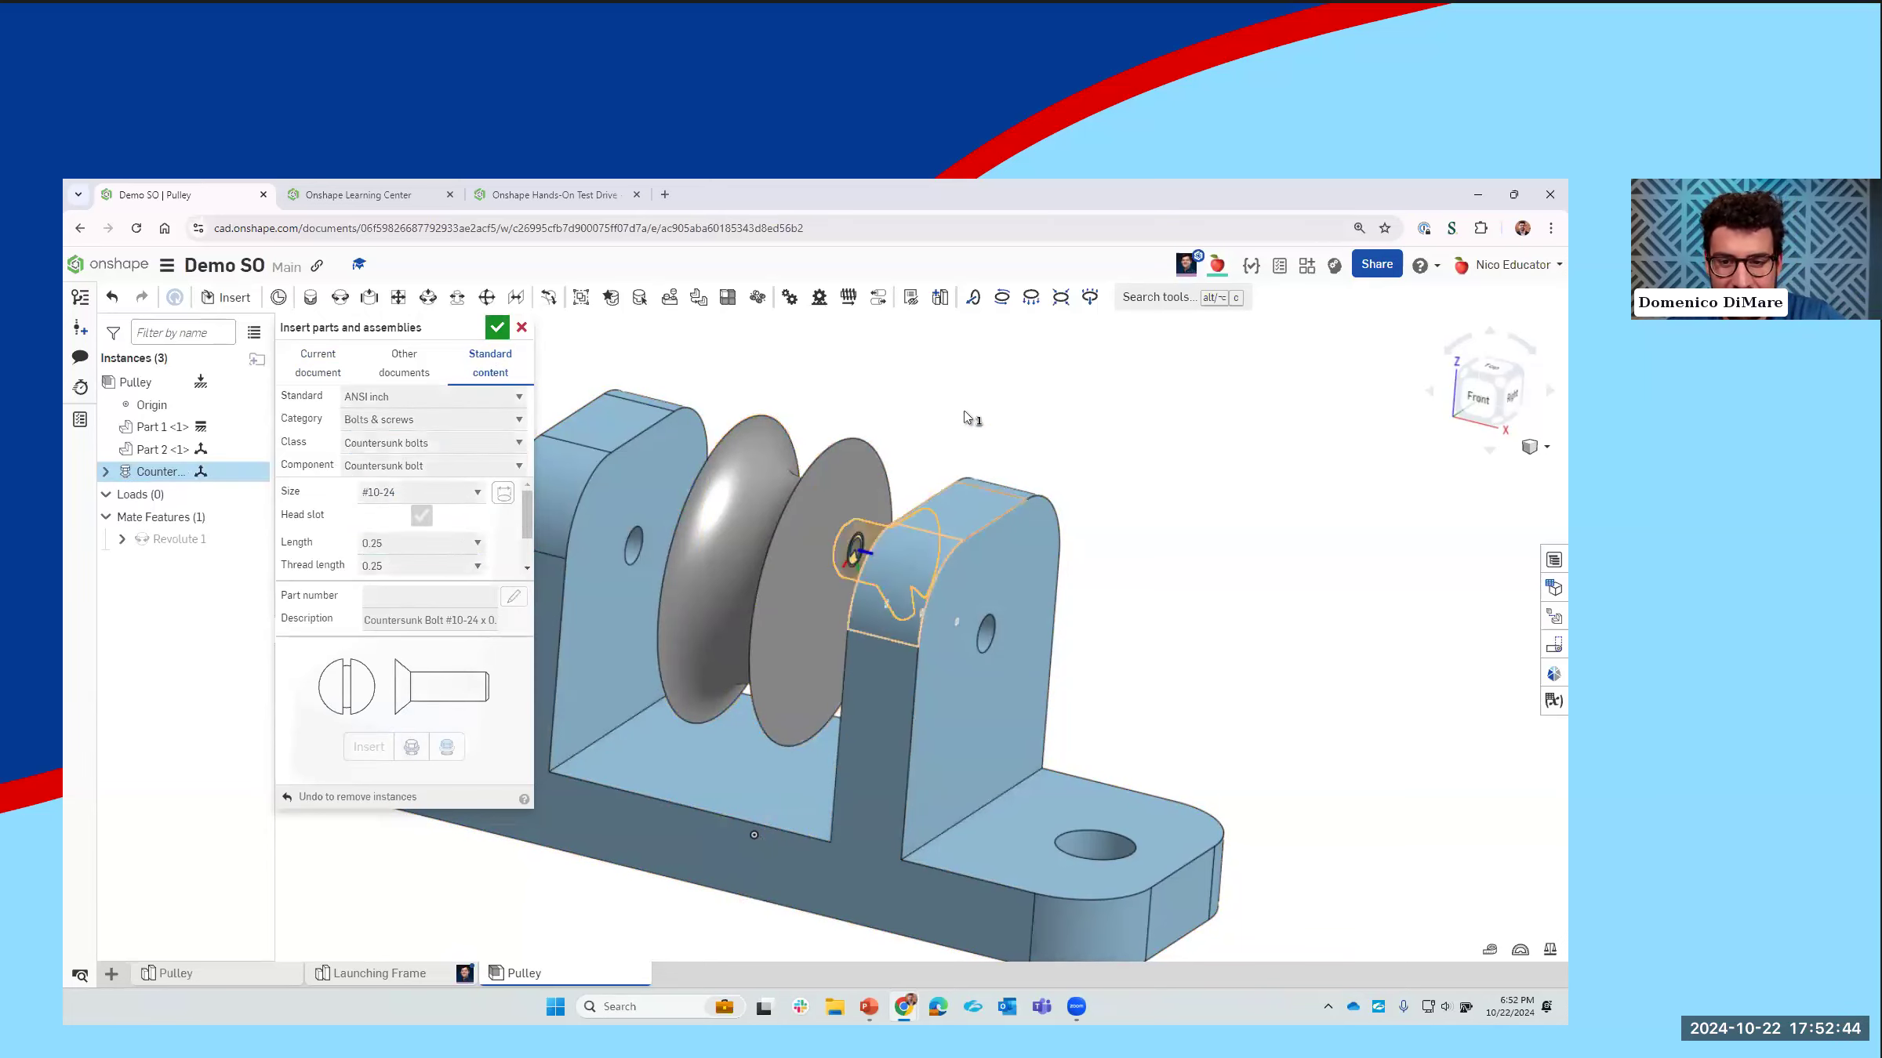
left_click(989, 395)
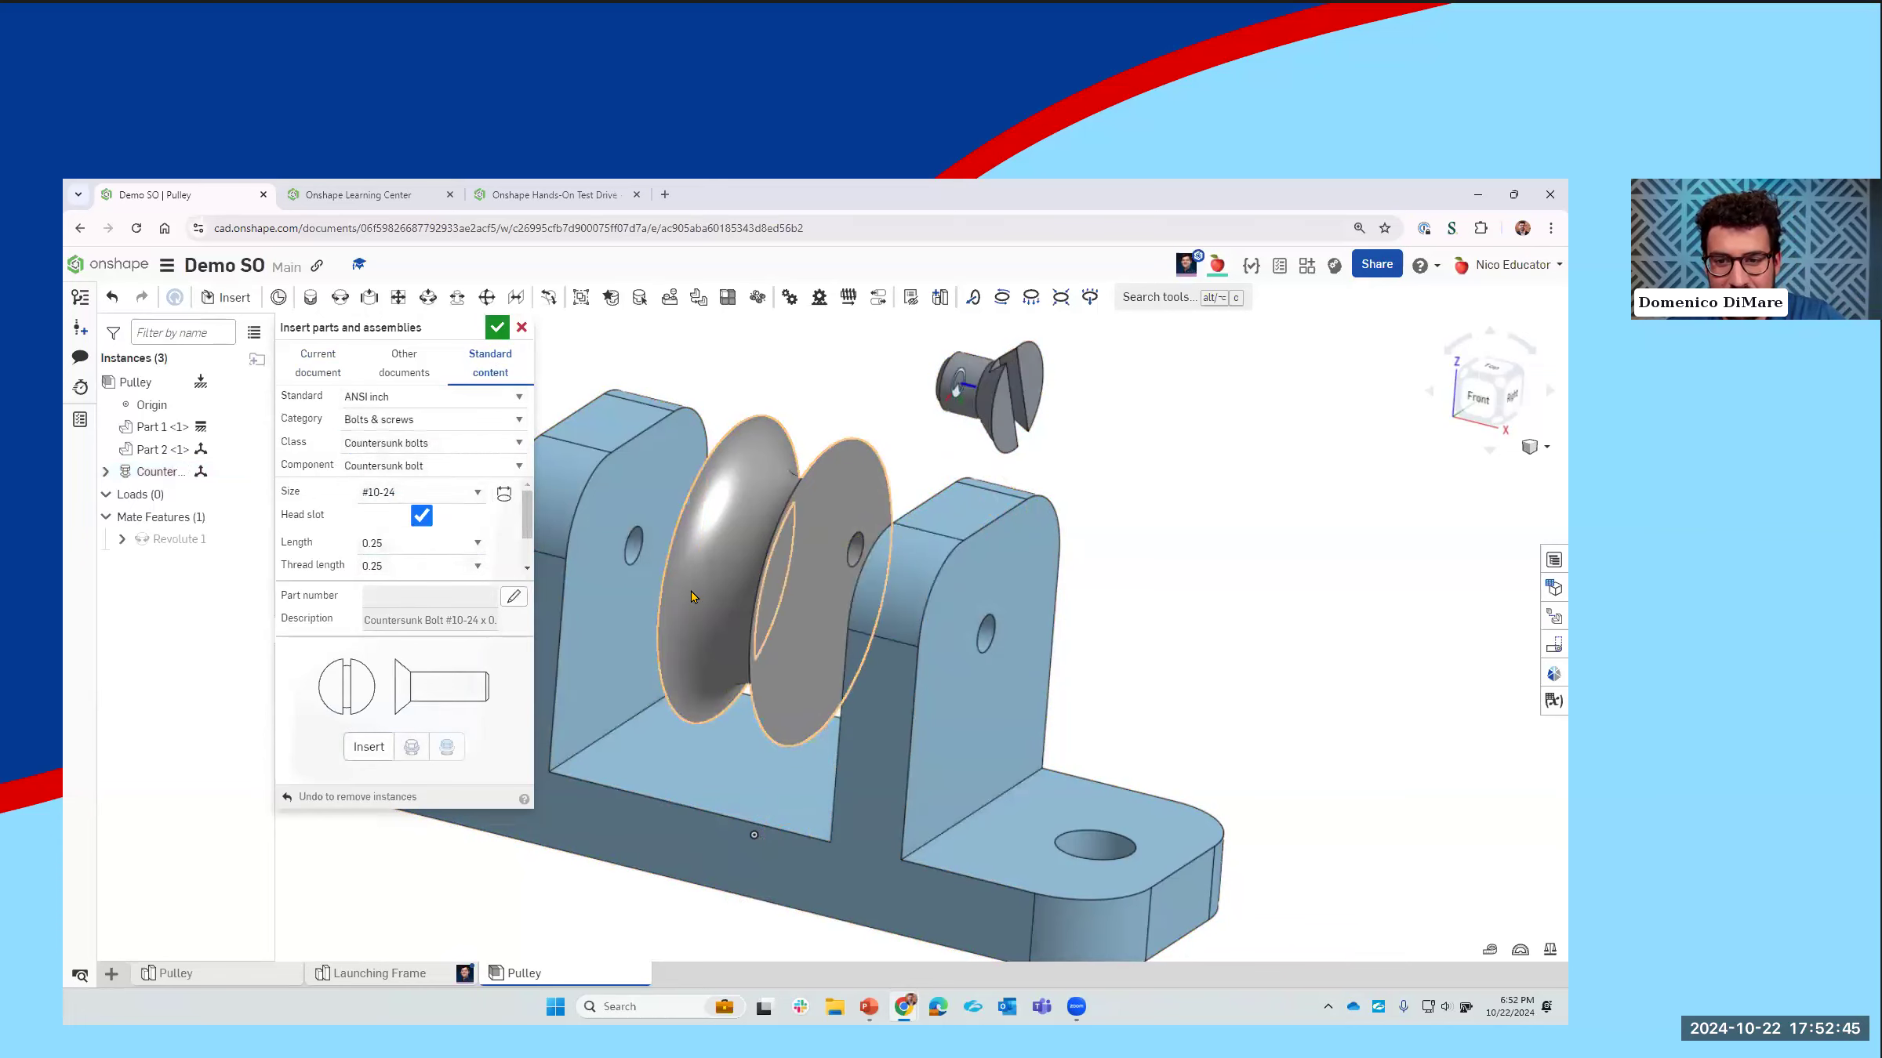
left_click(497, 327)
left_click_drag(964, 407, 1139, 534)
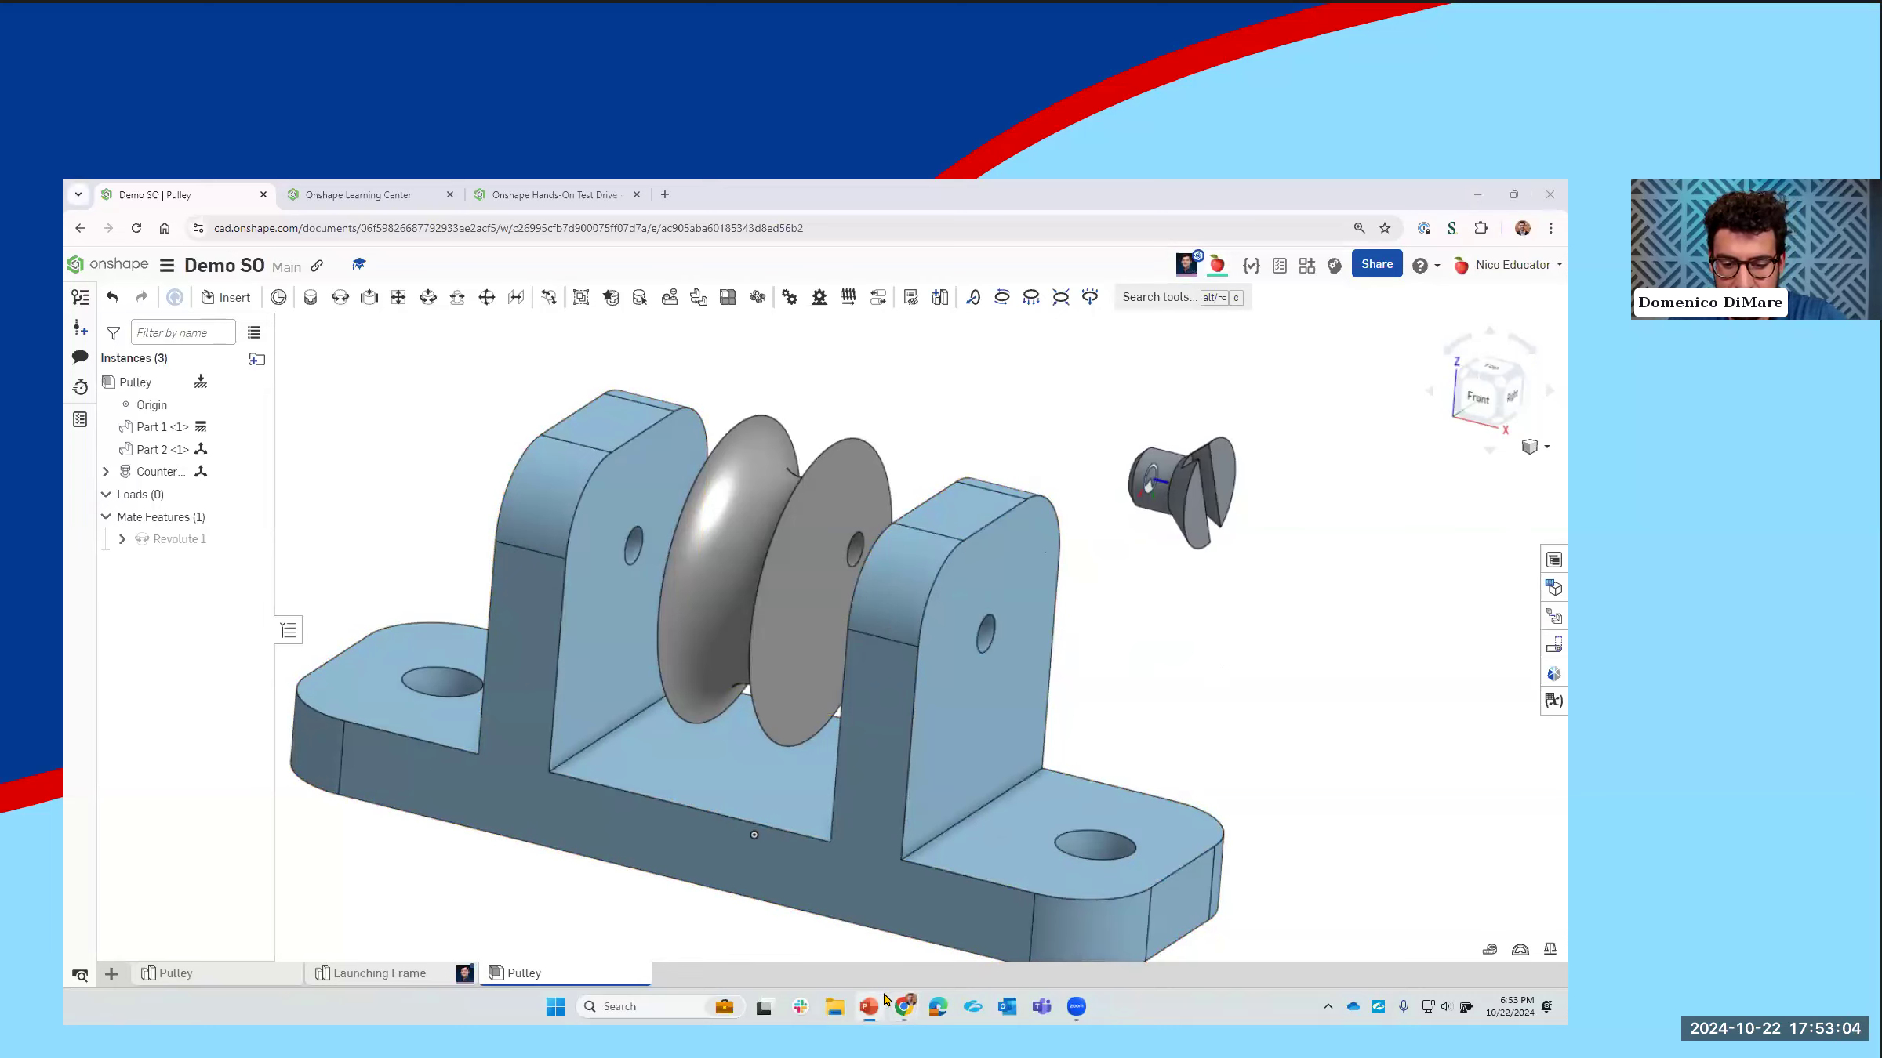
Step: Switch to the PowerPoint presentation and show the Future Webinar: Engineering CAD slide
mouse_move(868, 1007)
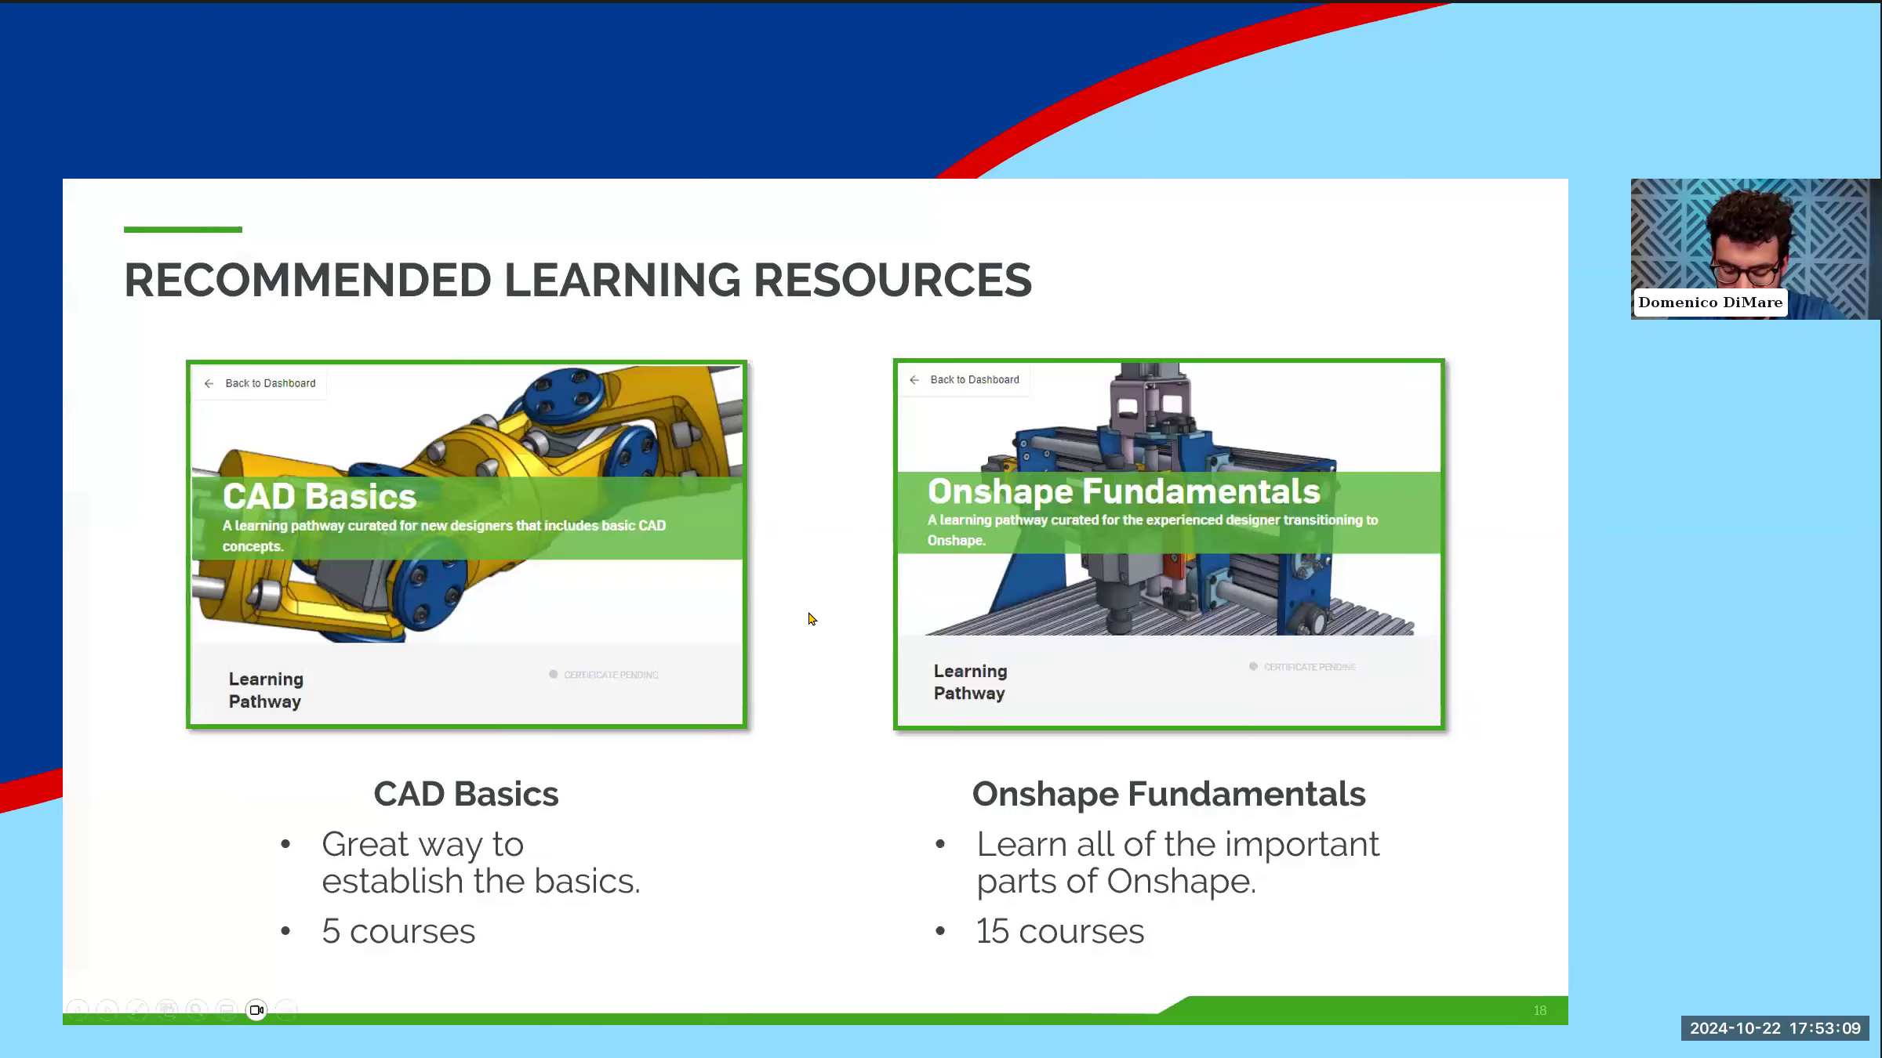
left_click(811, 620)
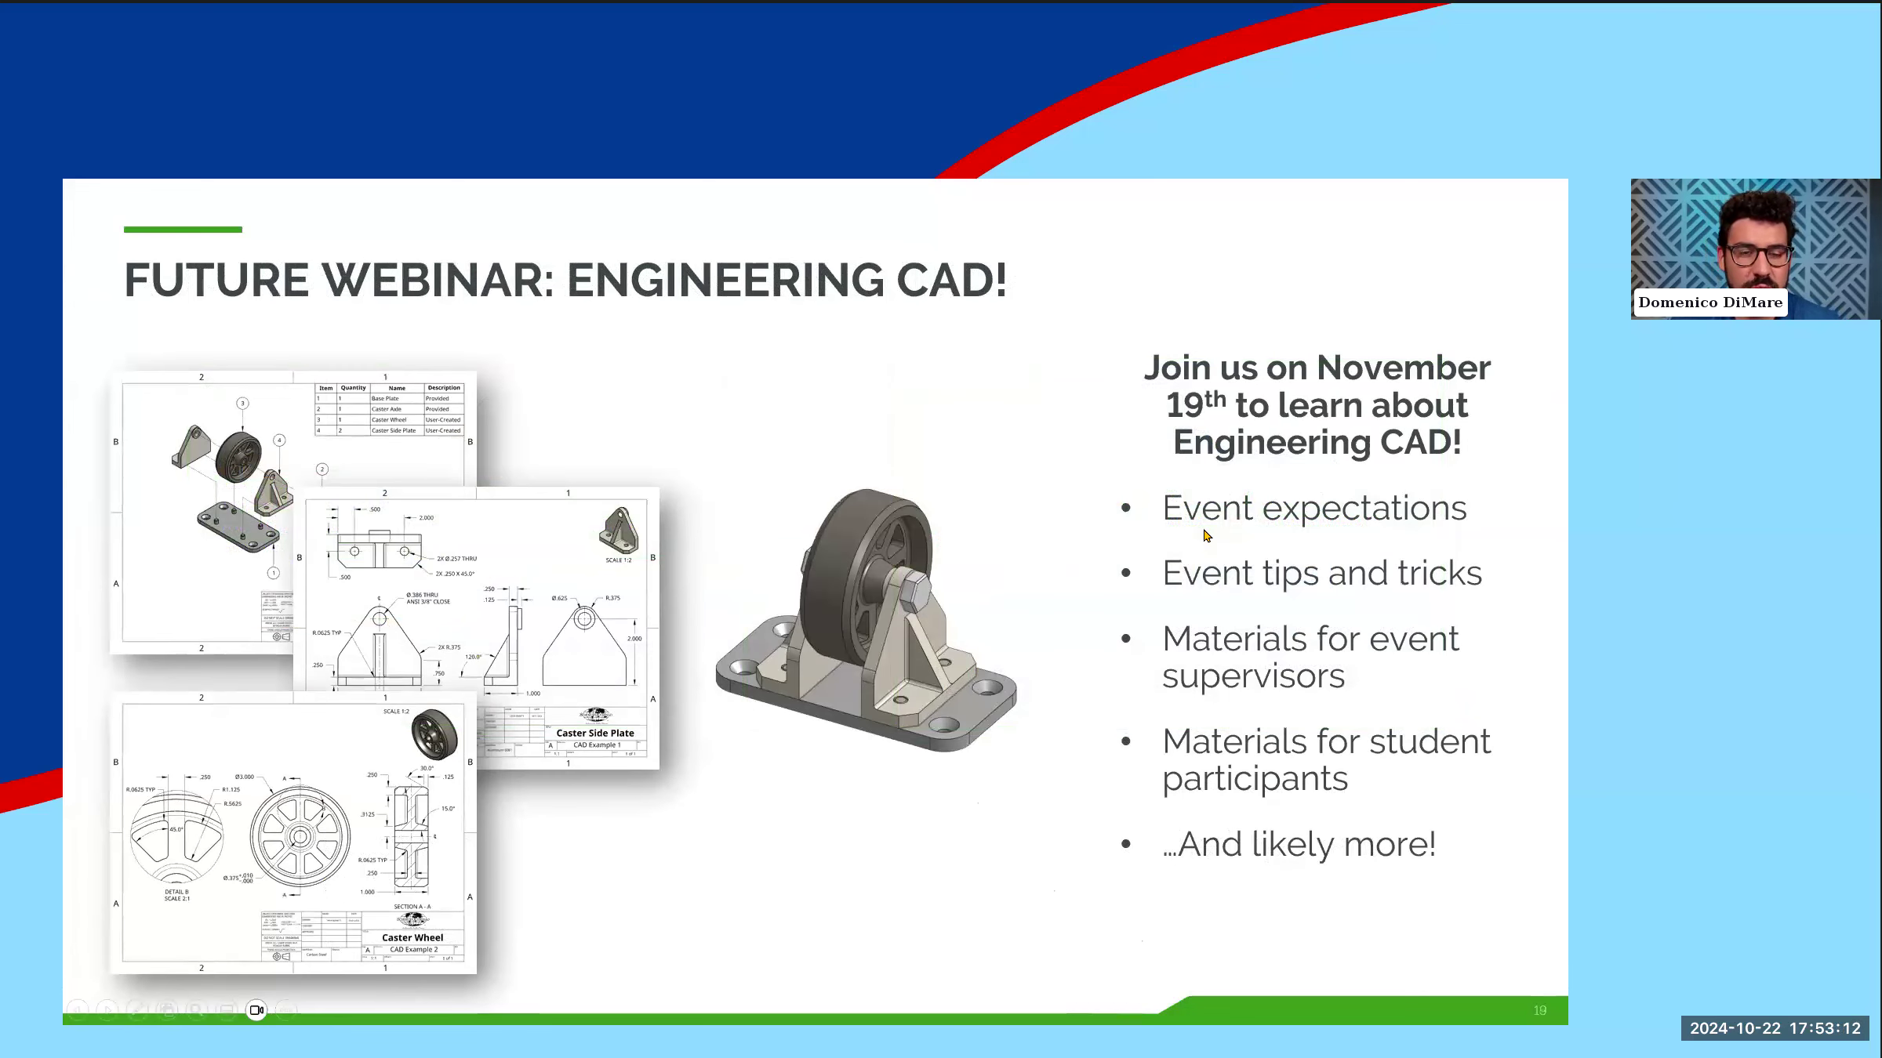